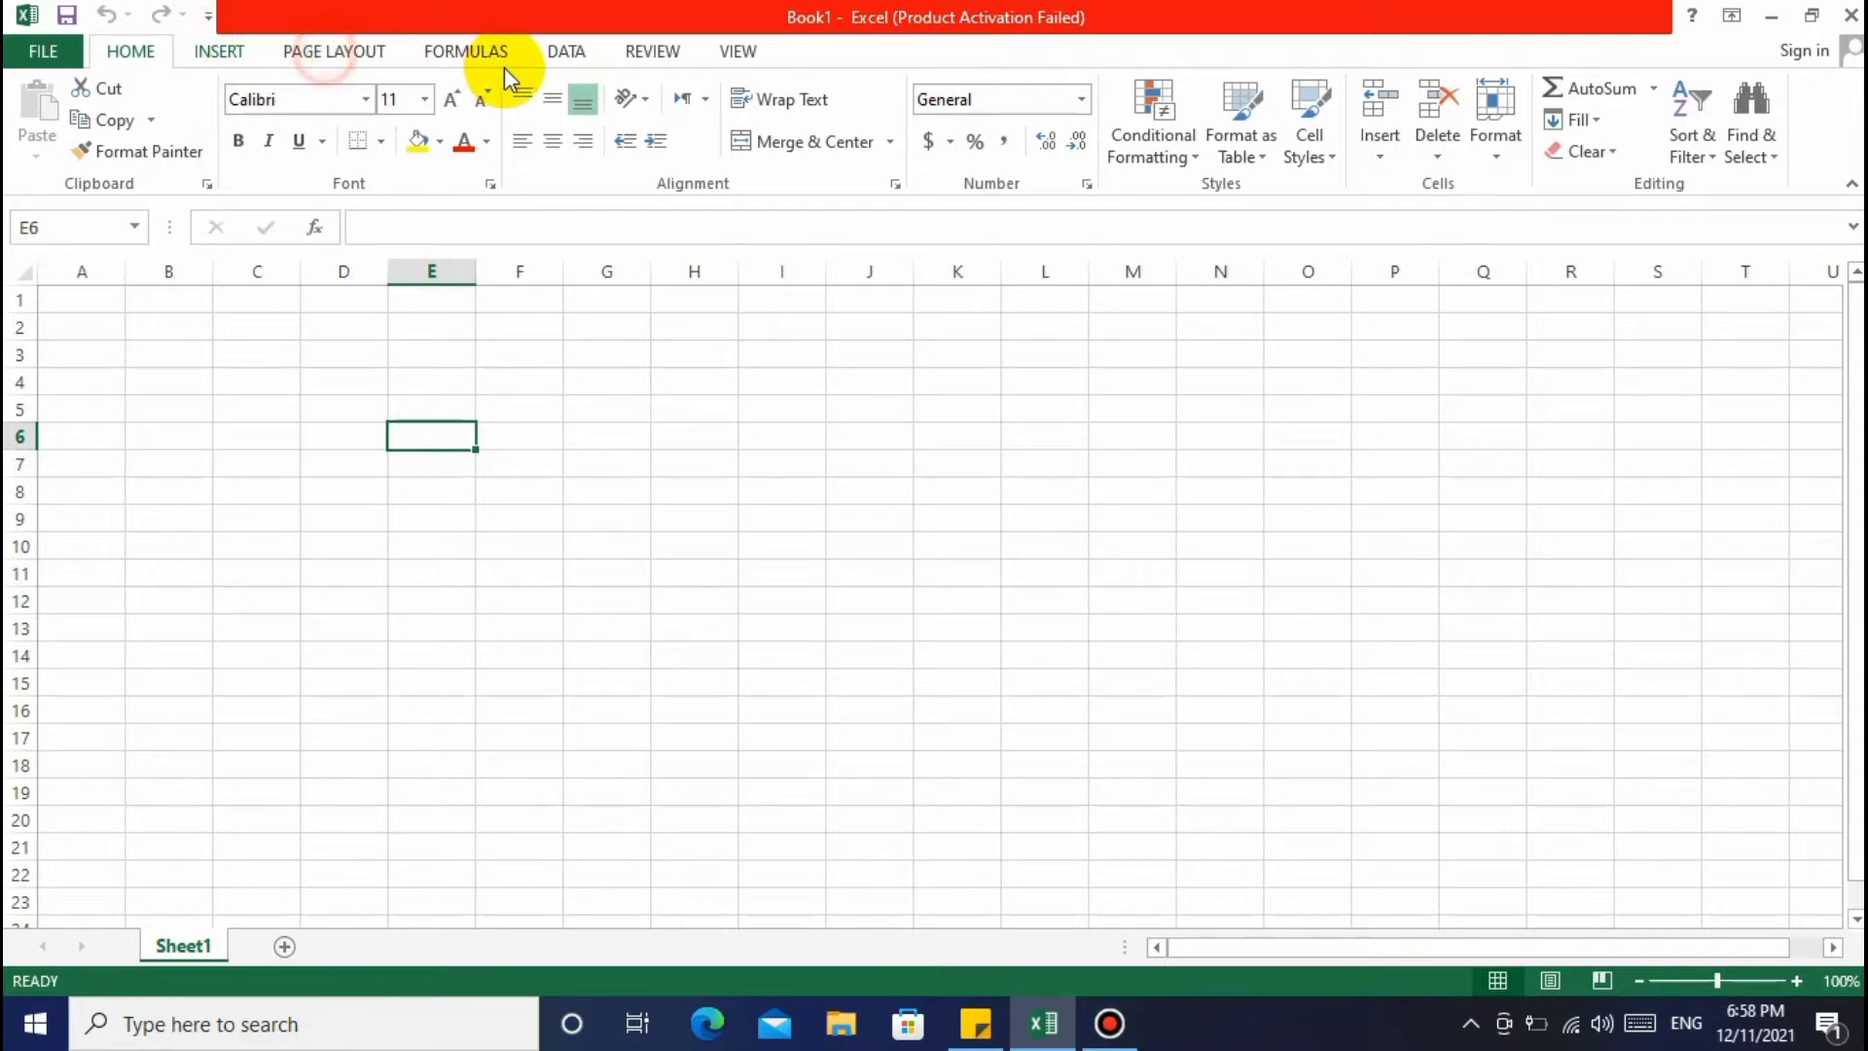
{"action": "left_click", "coordinate": [564, 50]}
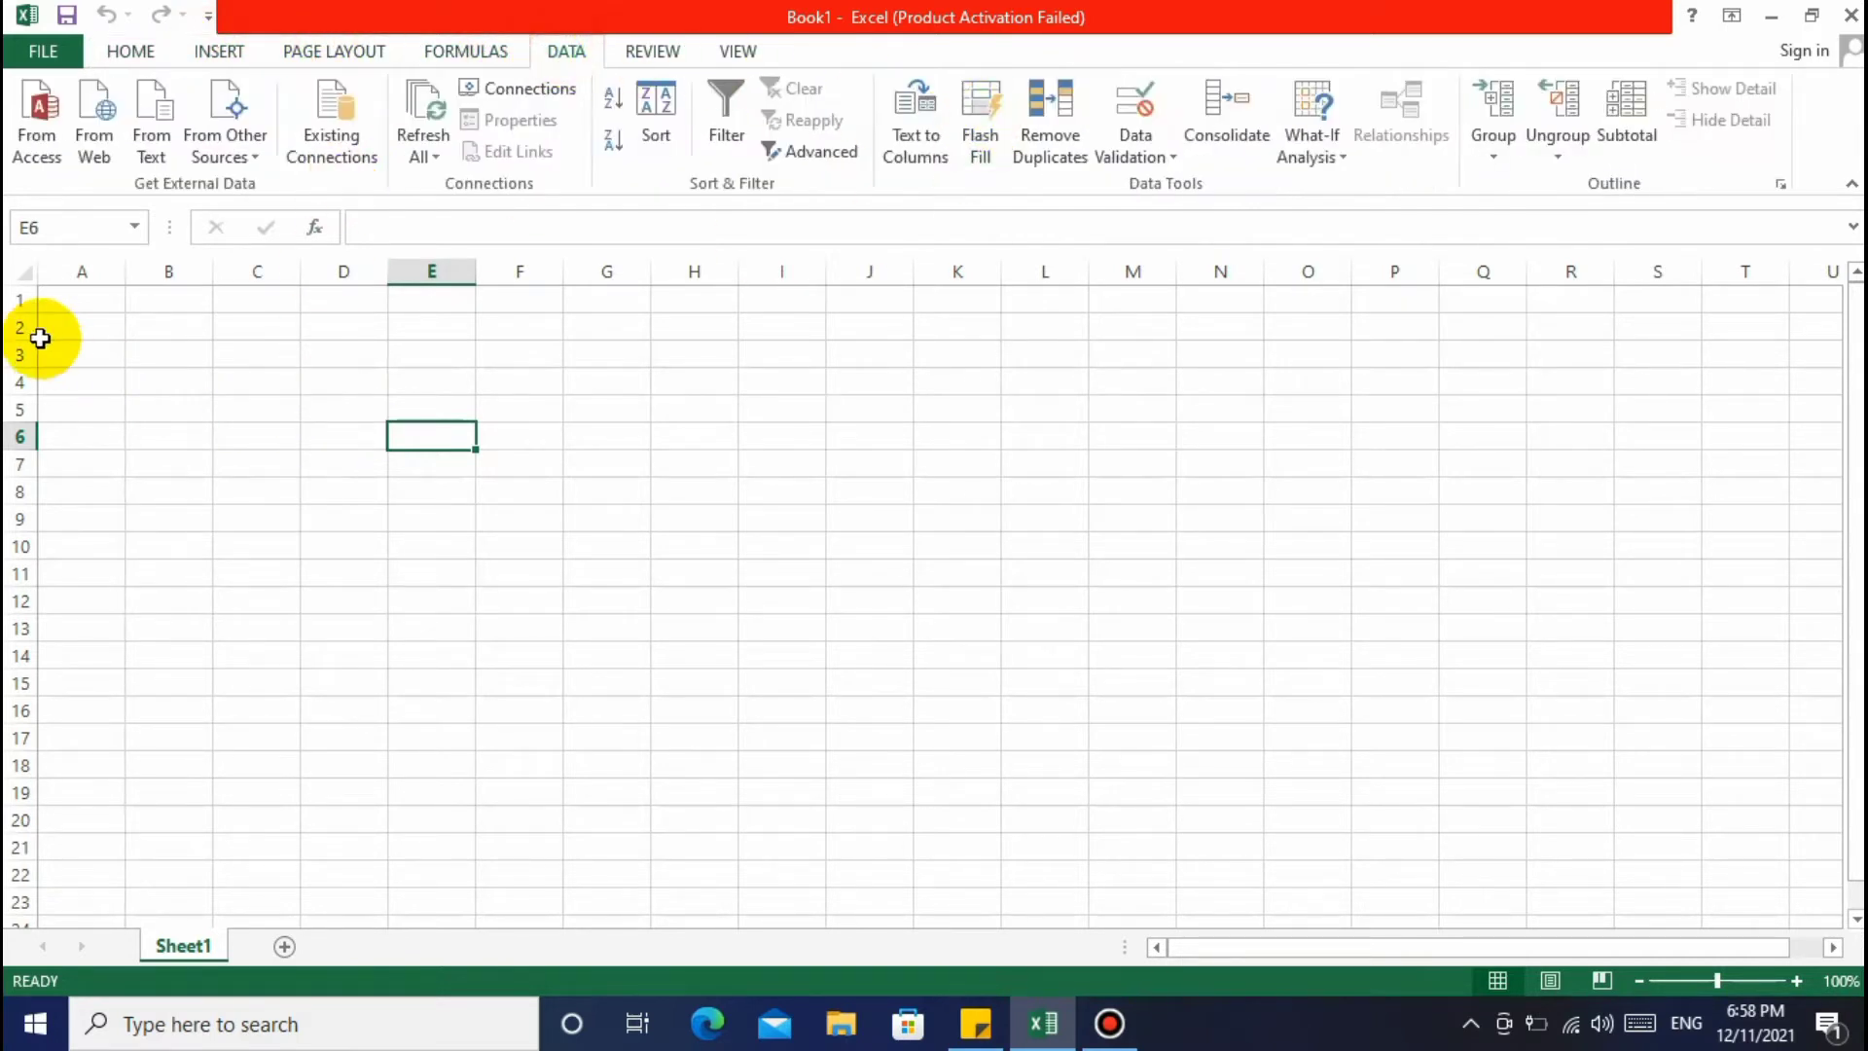
{"action": "left_click_drag", "start_coordinate": [88, 298], "coordinate": [1791, 892]}
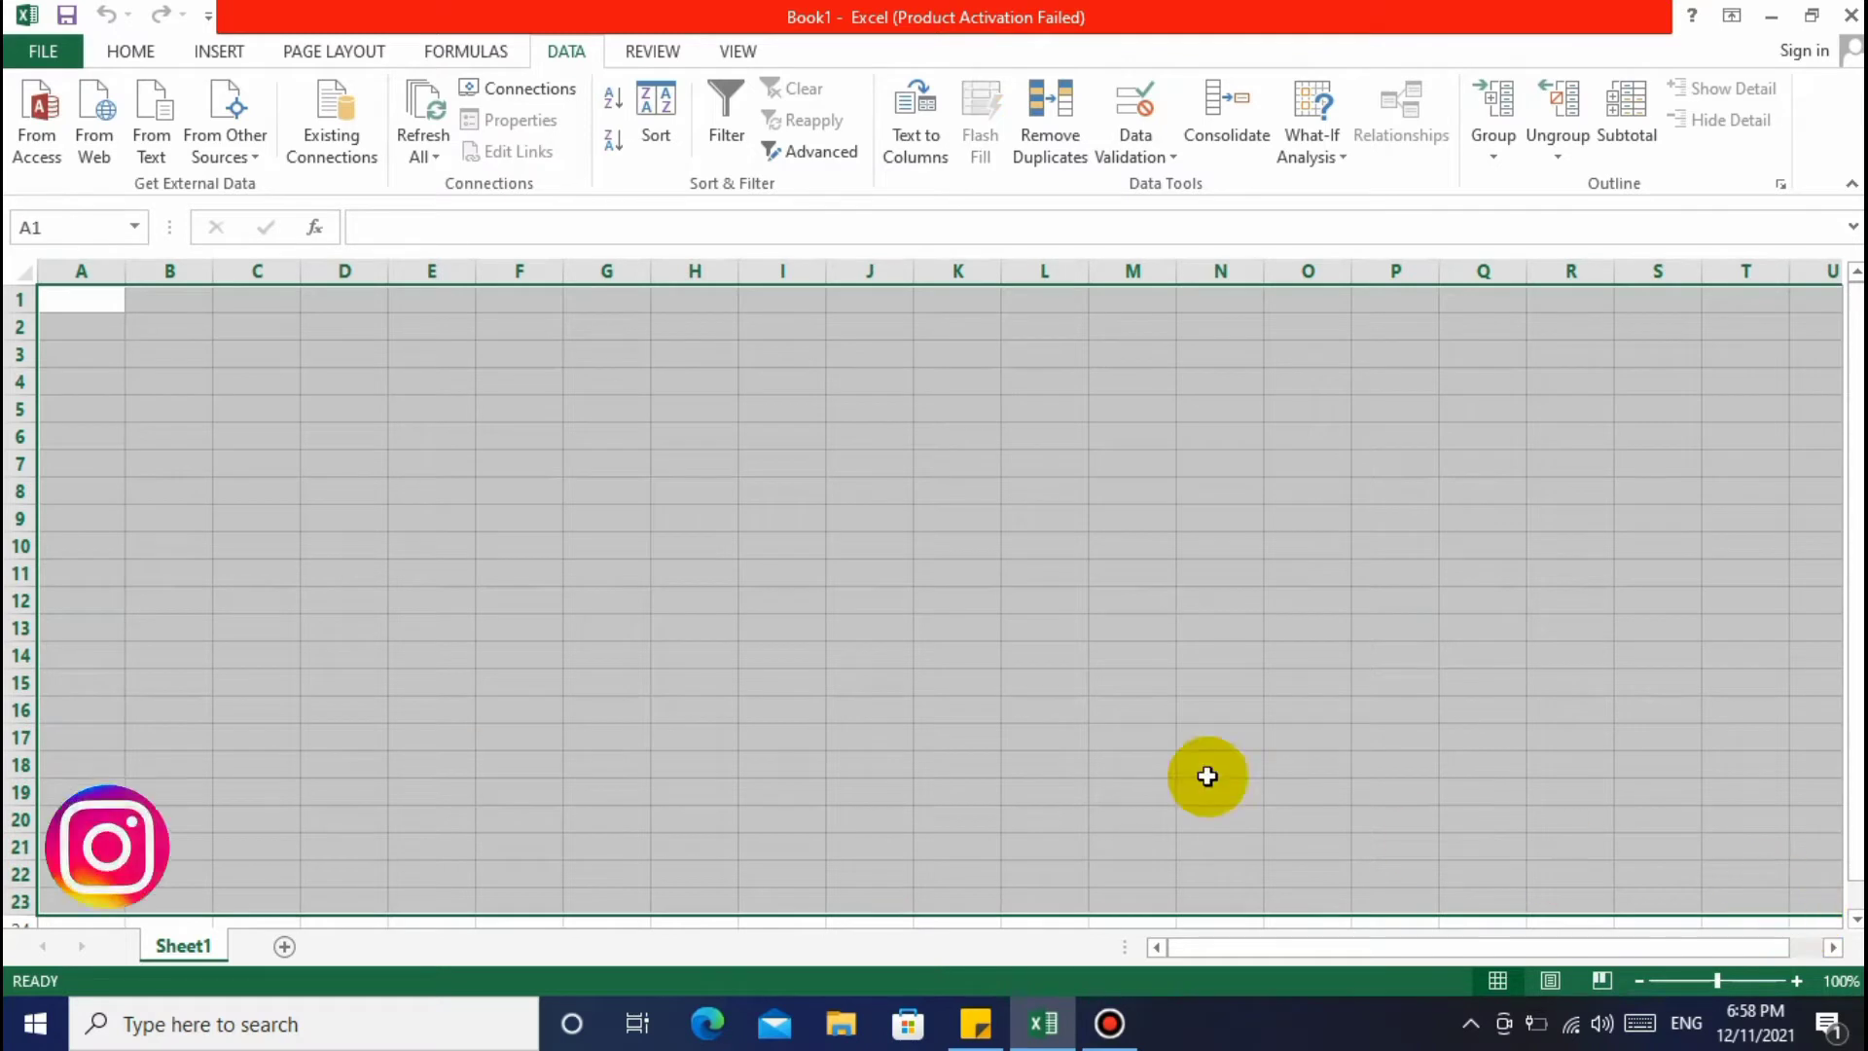
{"action": "left_click", "coordinate": [693, 651]}
{"action": "left_click", "coordinate": [526, 460]}
{"action": "left_click", "coordinate": [340, 406]}
{"action": "left_click", "coordinate": [204, 399]}
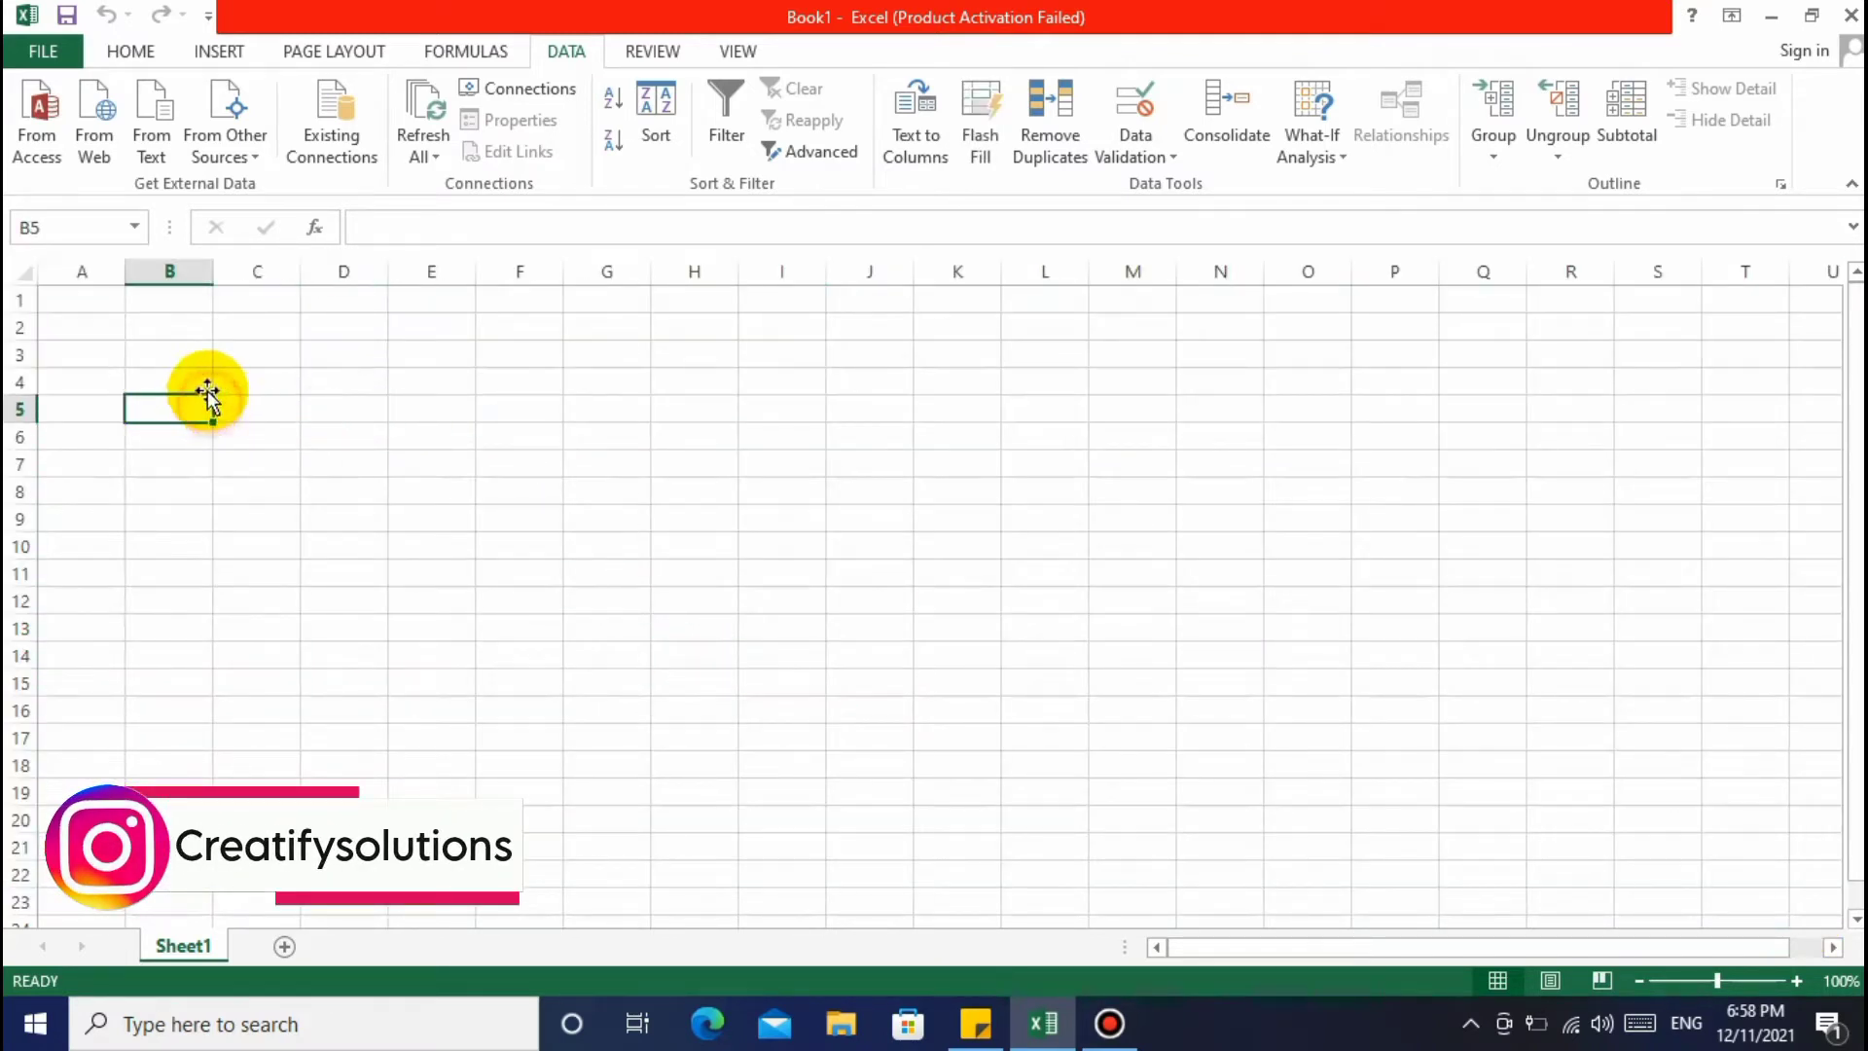
{"action": "left_click", "coordinate": [195, 355]}
{"action": "left_click", "coordinate": [501, 465]}
{"action": "left_click", "coordinate": [558, 566]}
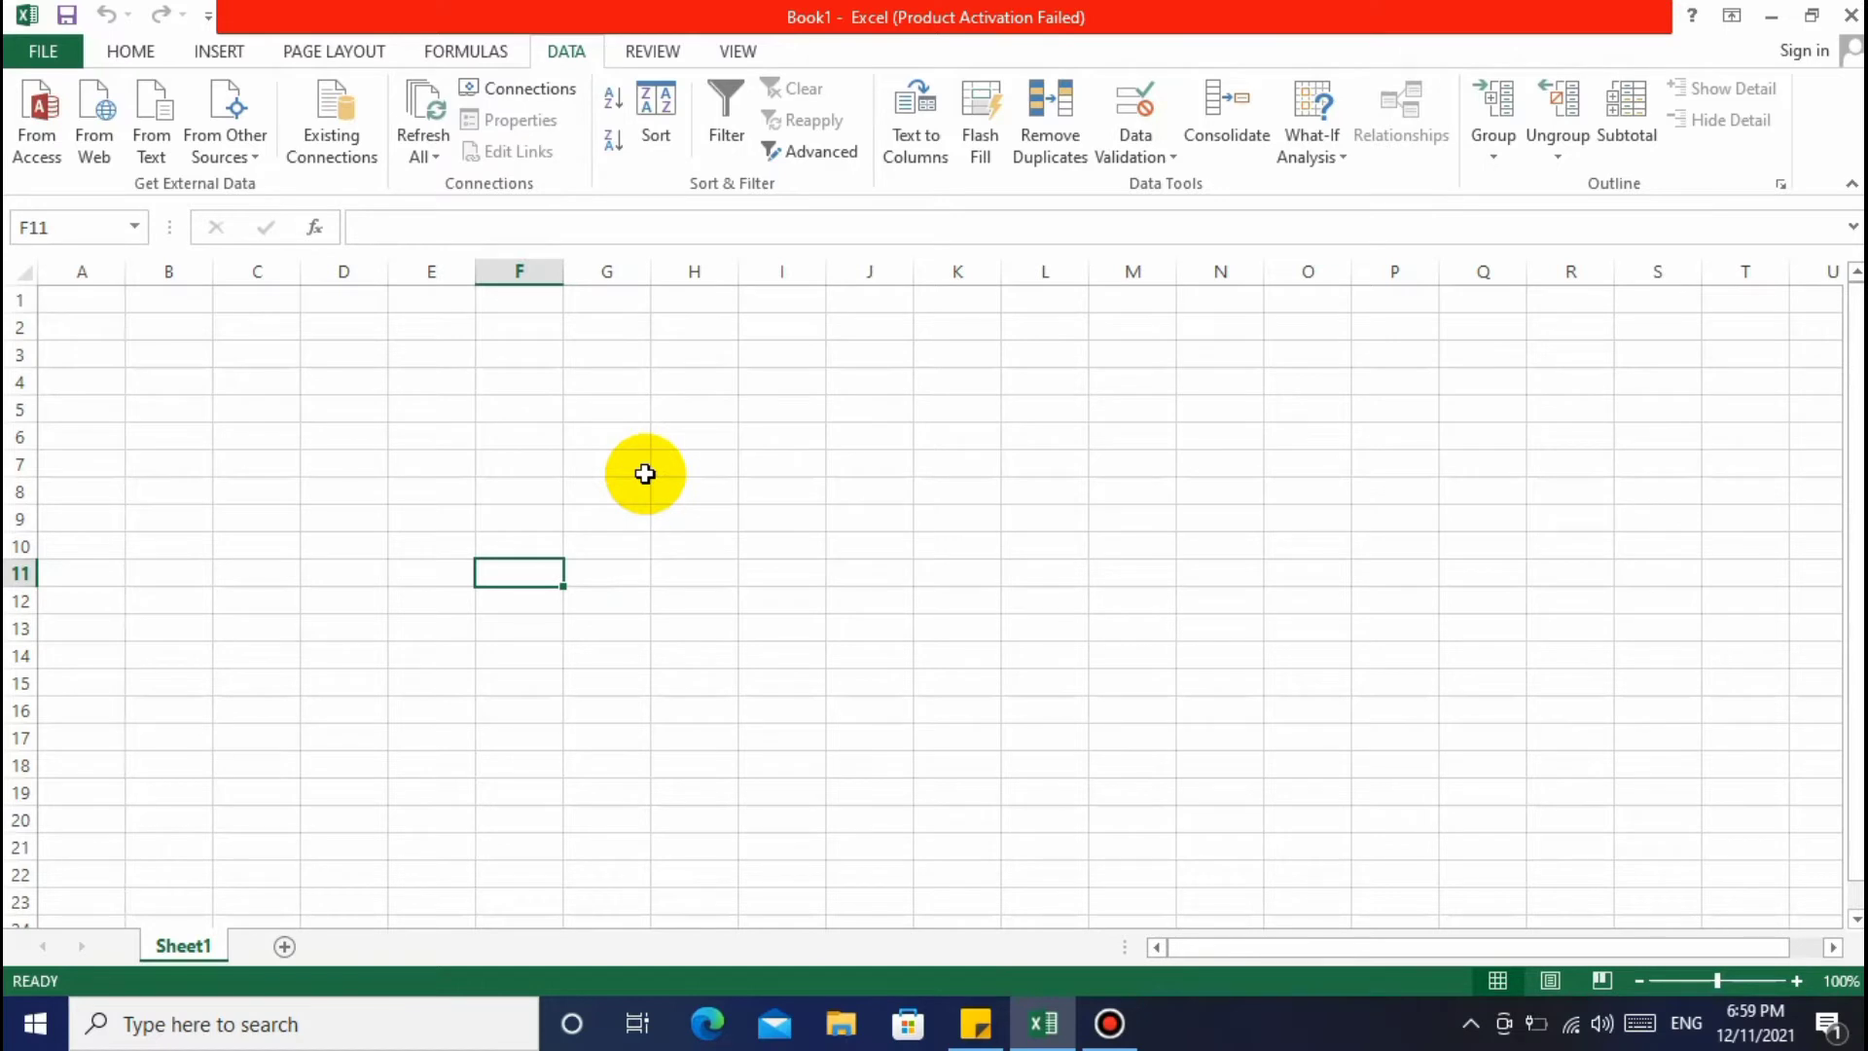
{"action": "left_click", "coordinate": [656, 414]}
{"action": "left_click", "coordinate": [586, 482]}
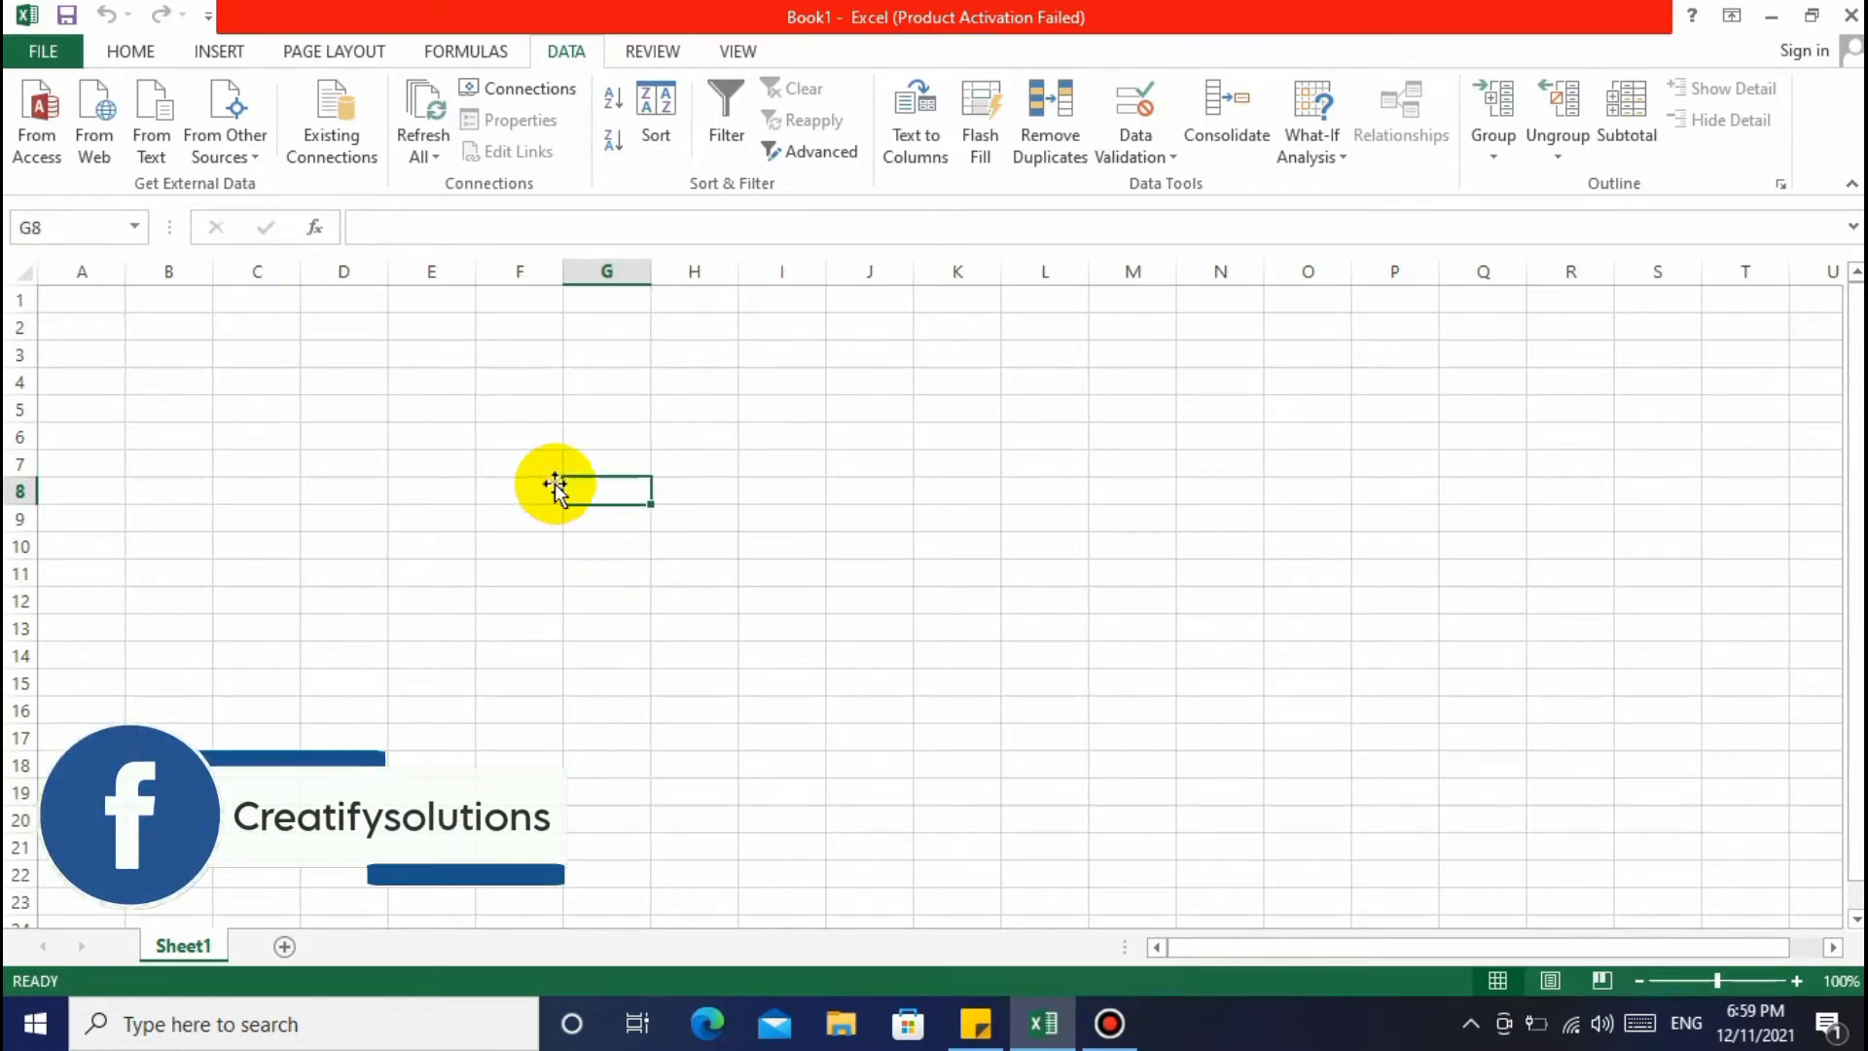
{"action": "left_click", "coordinate": [516, 457]}
{"action": "left_click", "coordinate": [565, 592]}
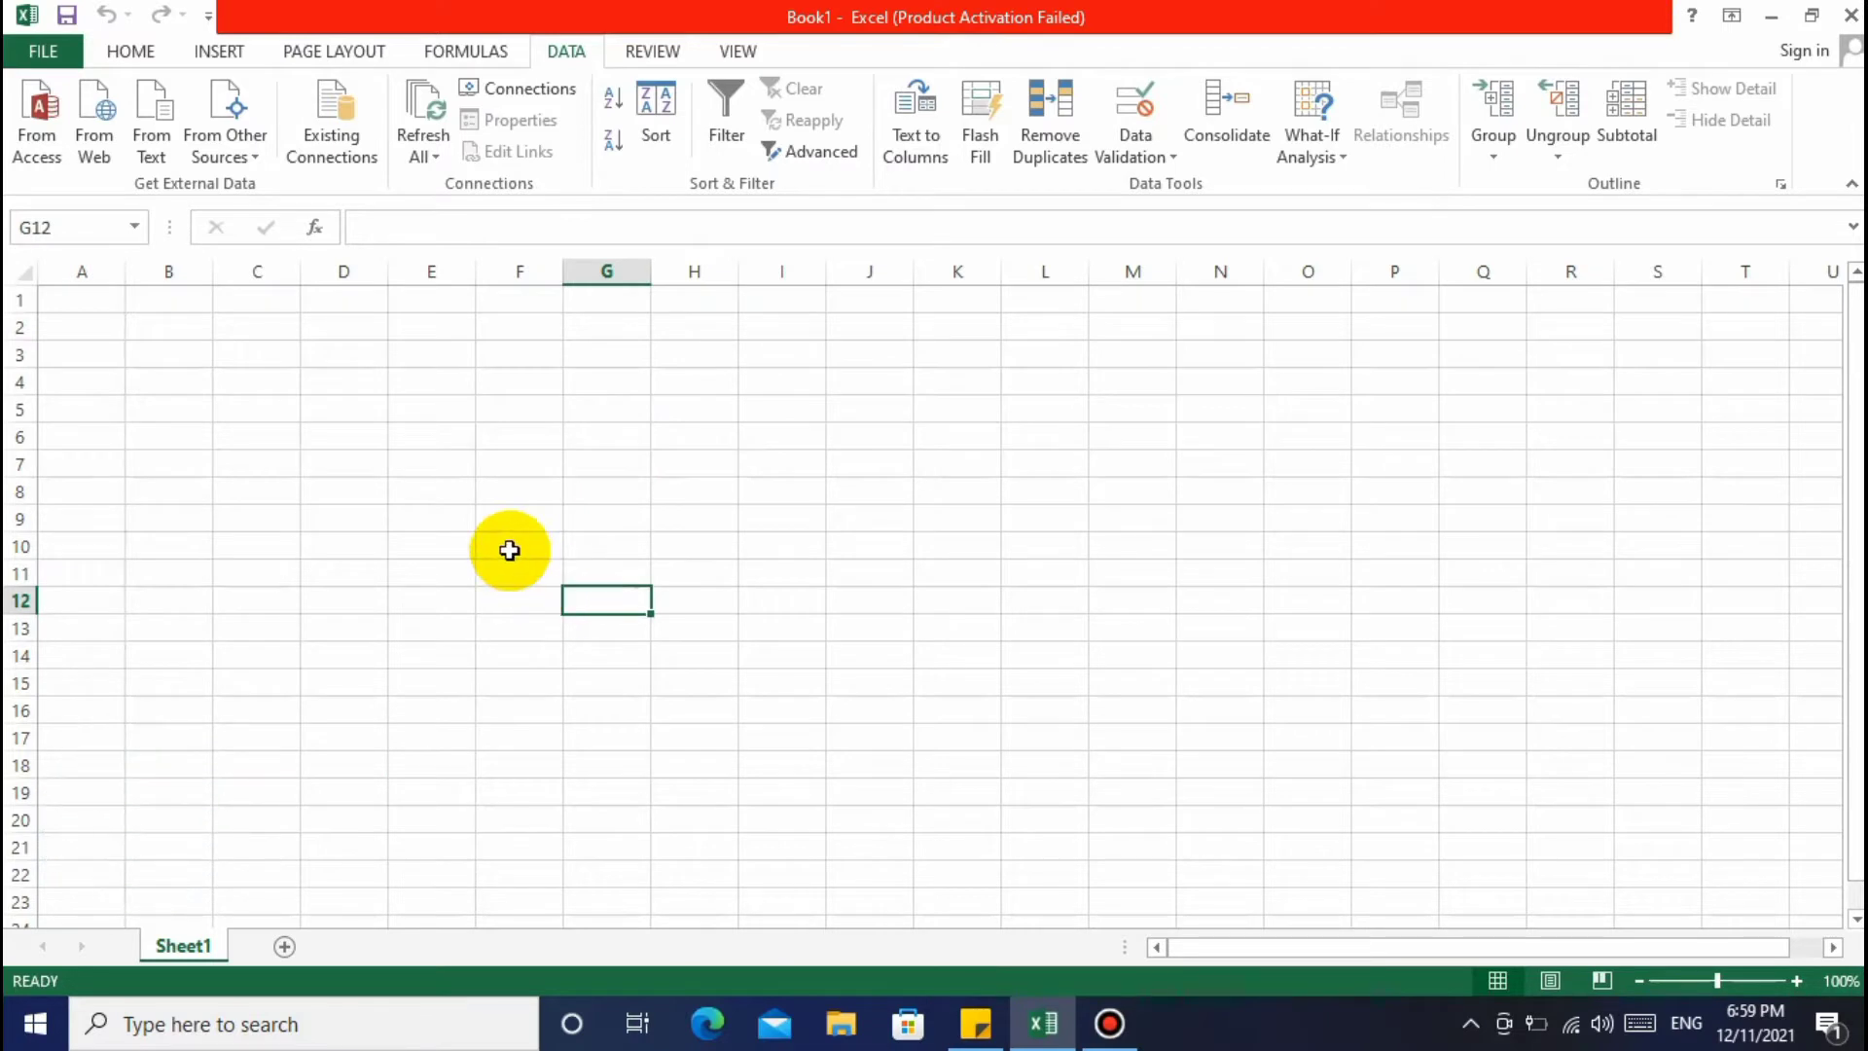
{"action": "left_click", "coordinate": [434, 405]}
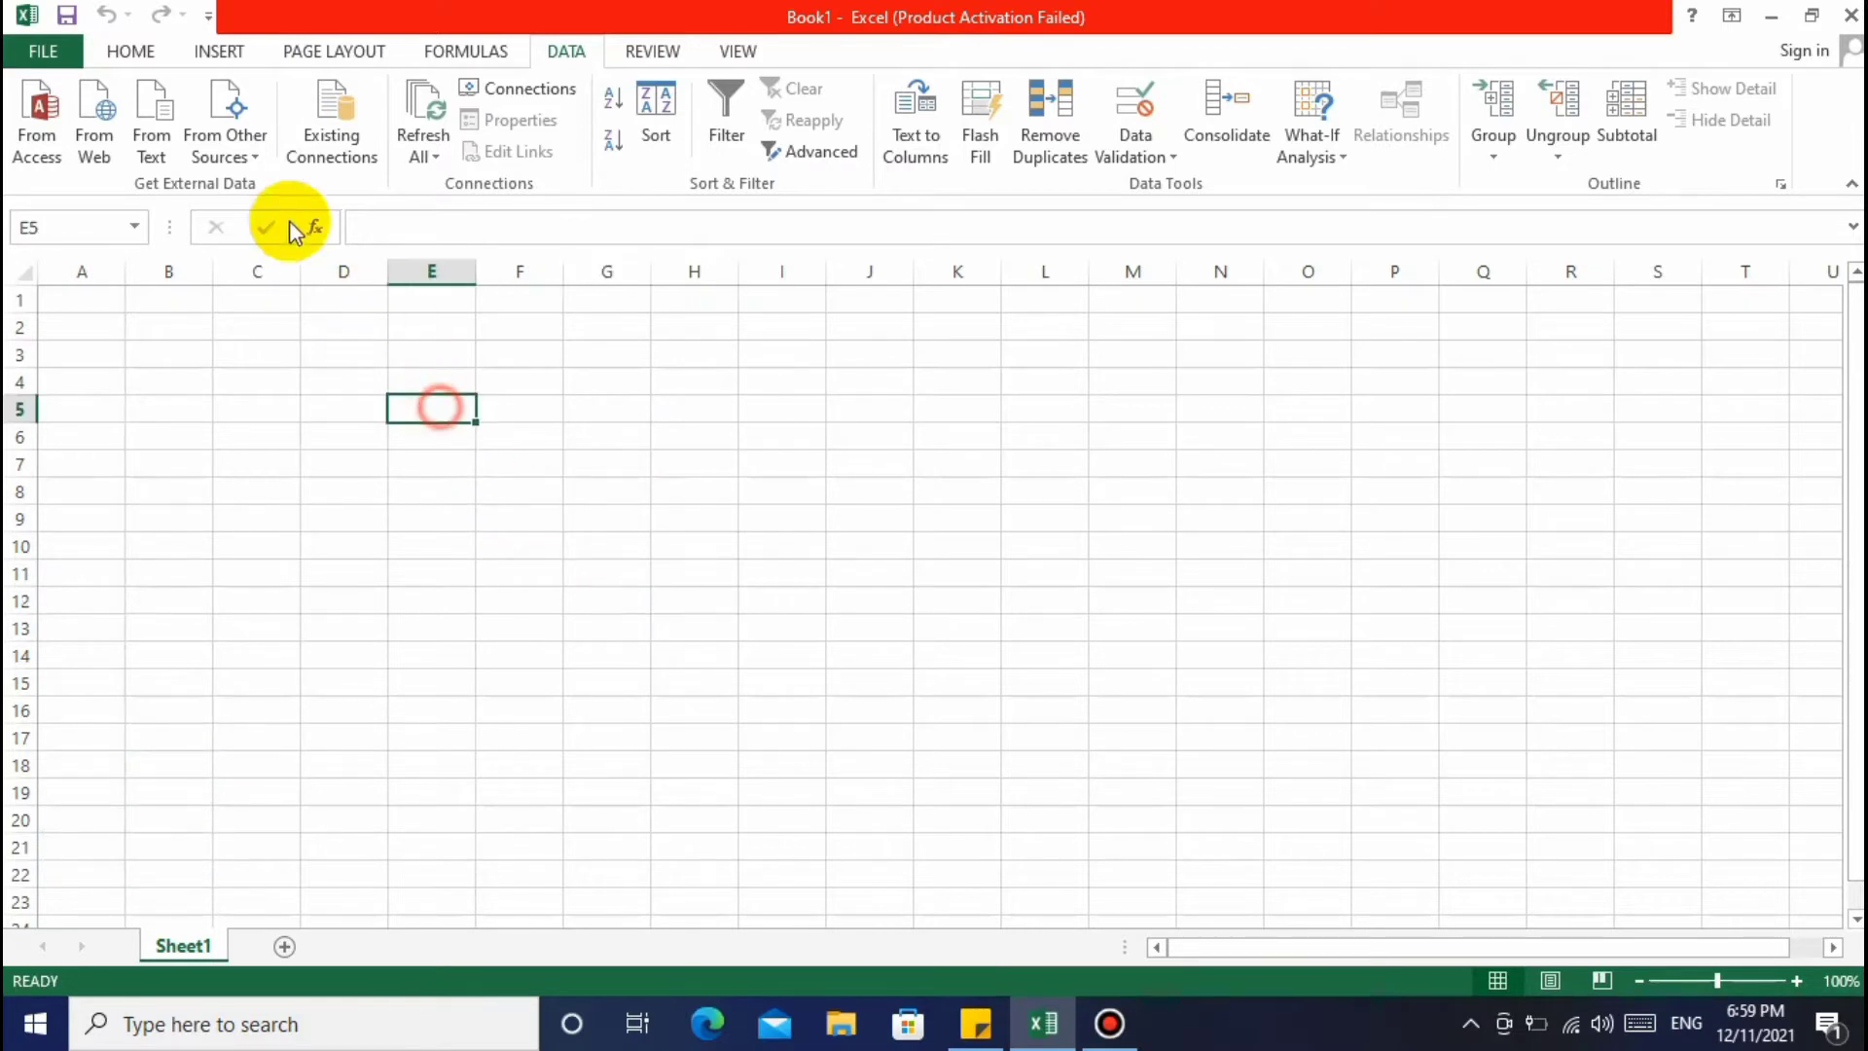
{"action": "left_click", "coordinate": [607, 526]}
{"action": "left_click", "coordinate": [599, 461]}
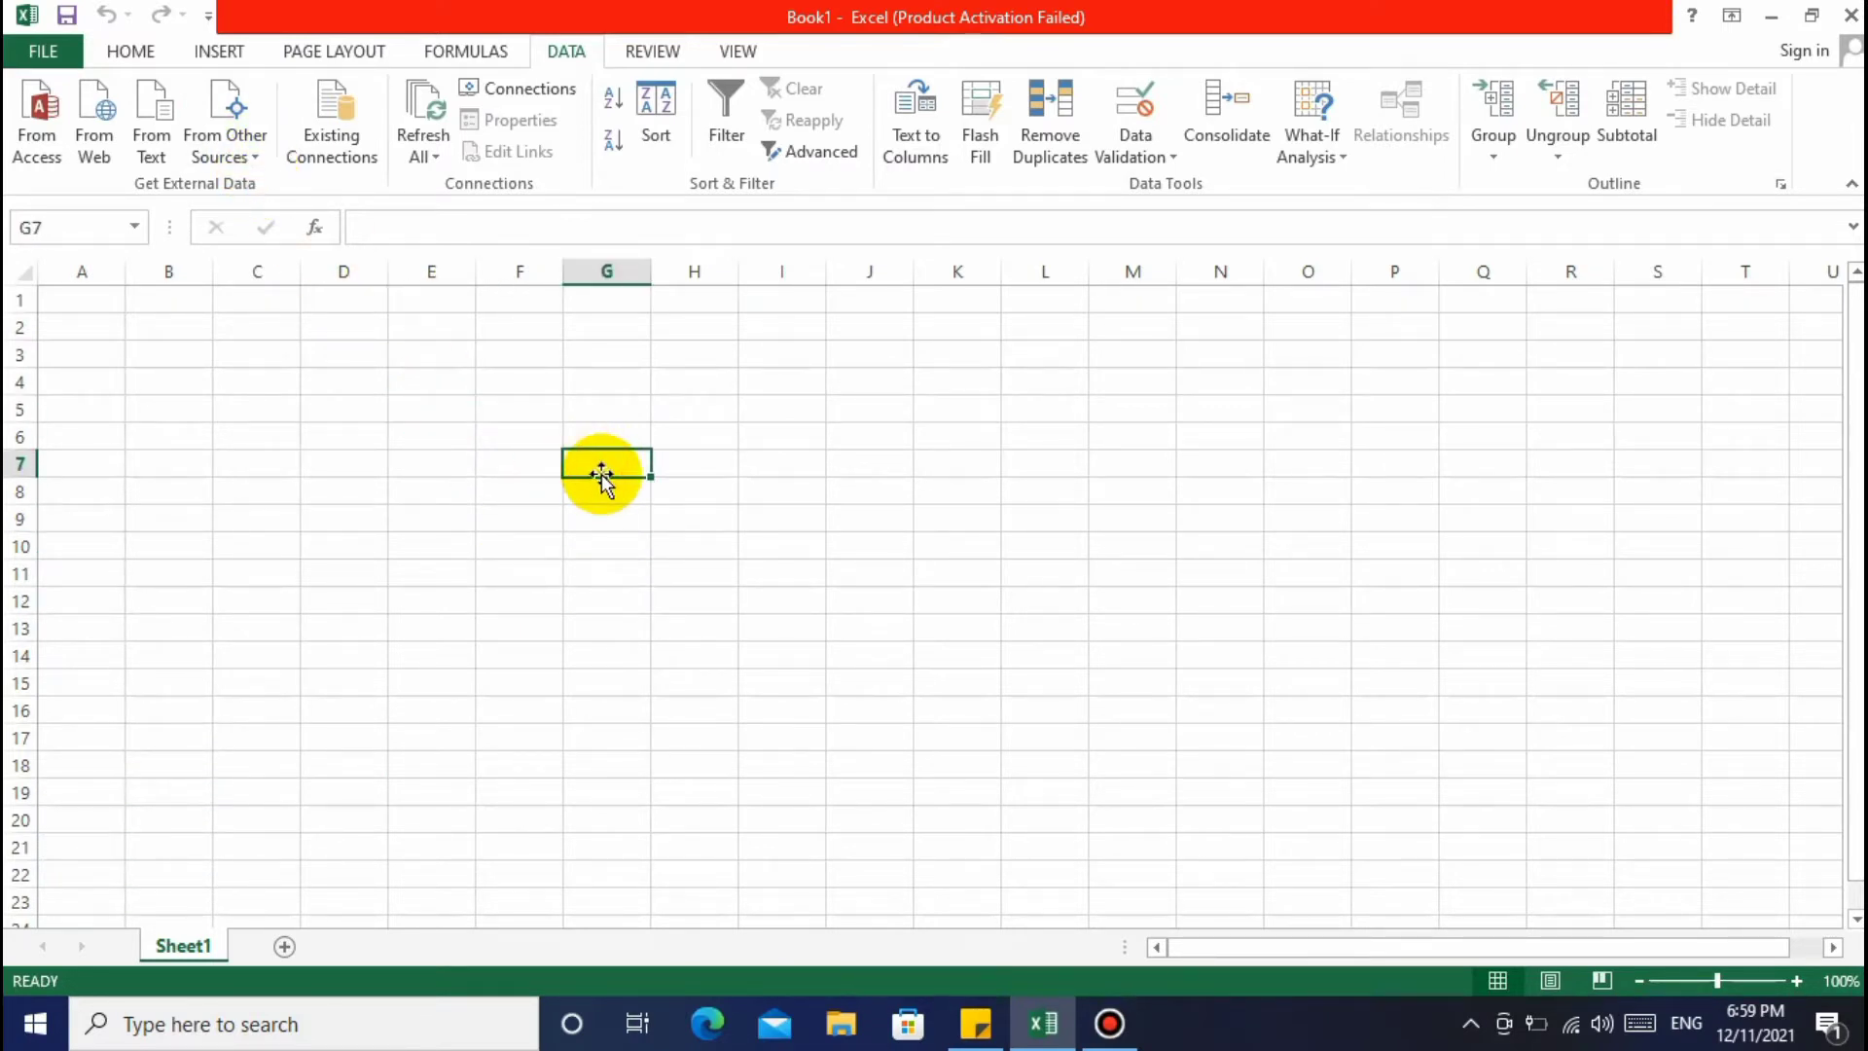
{"action": "left_click", "coordinate": [459, 380]}
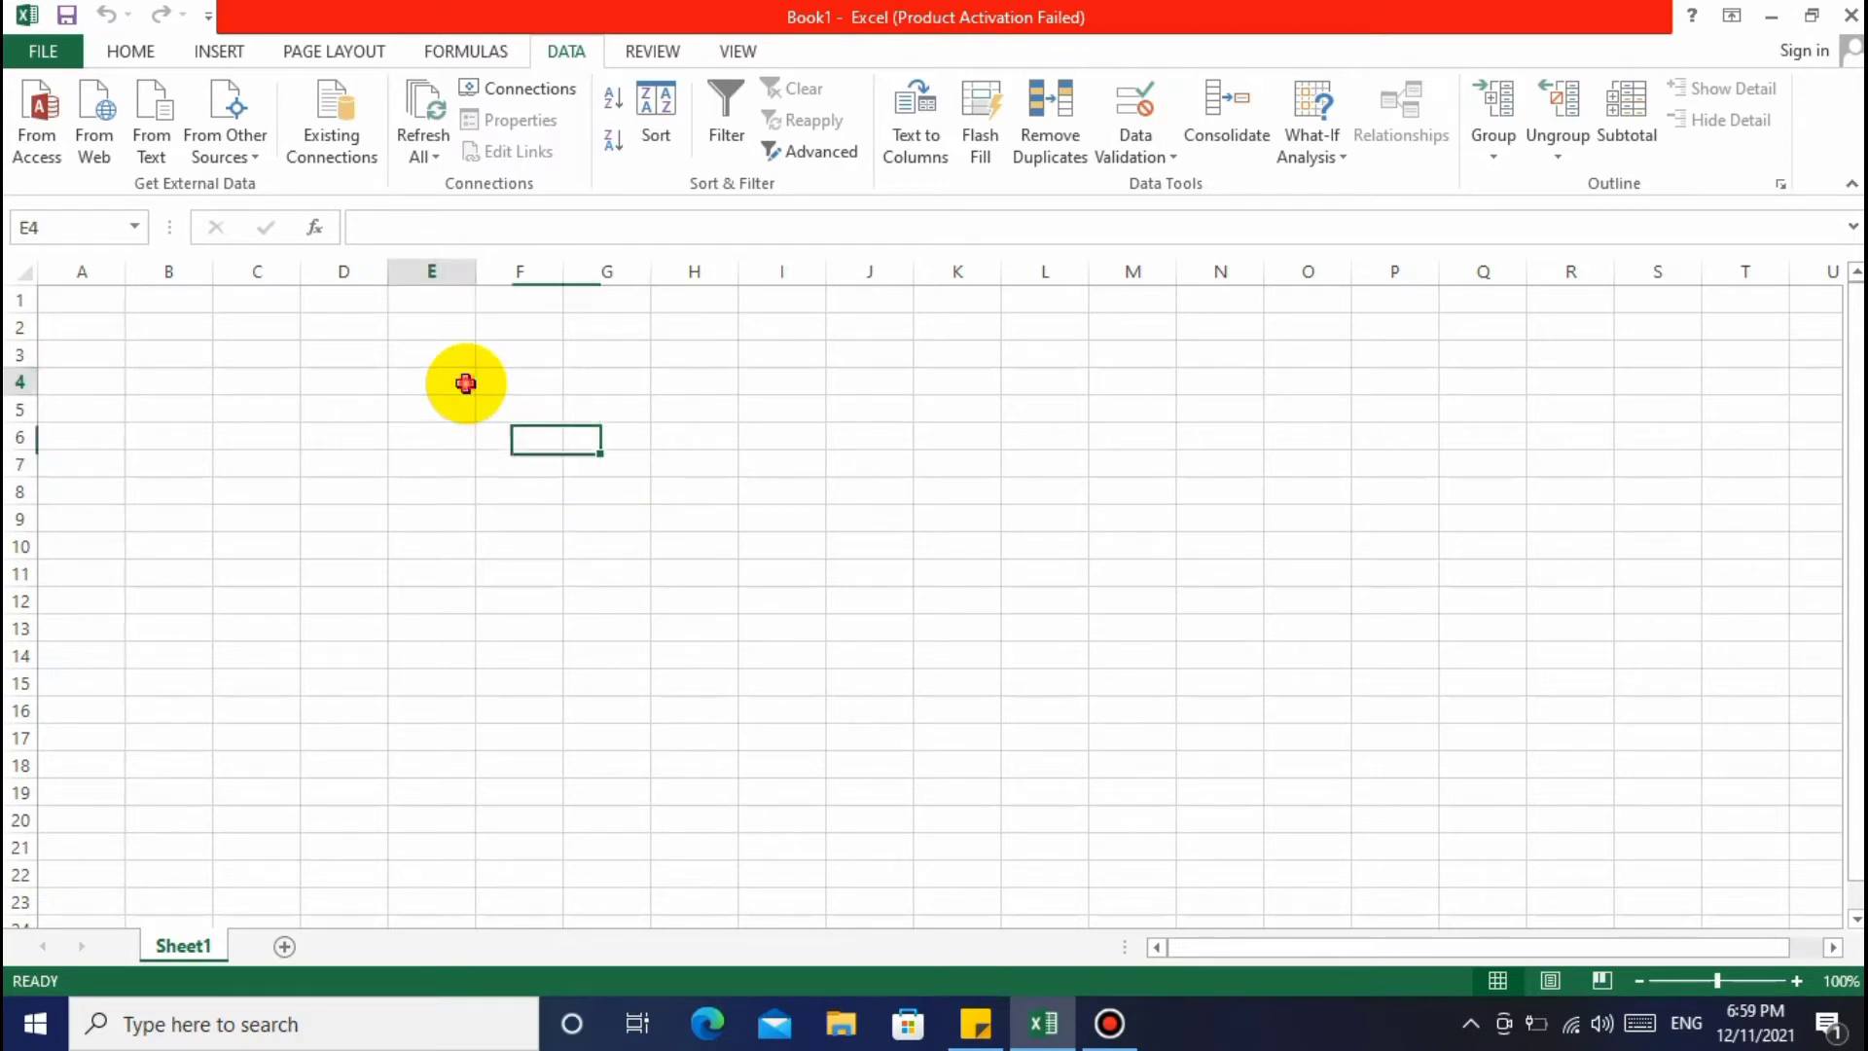
{"action": "left_click", "coordinate": [438, 381]}
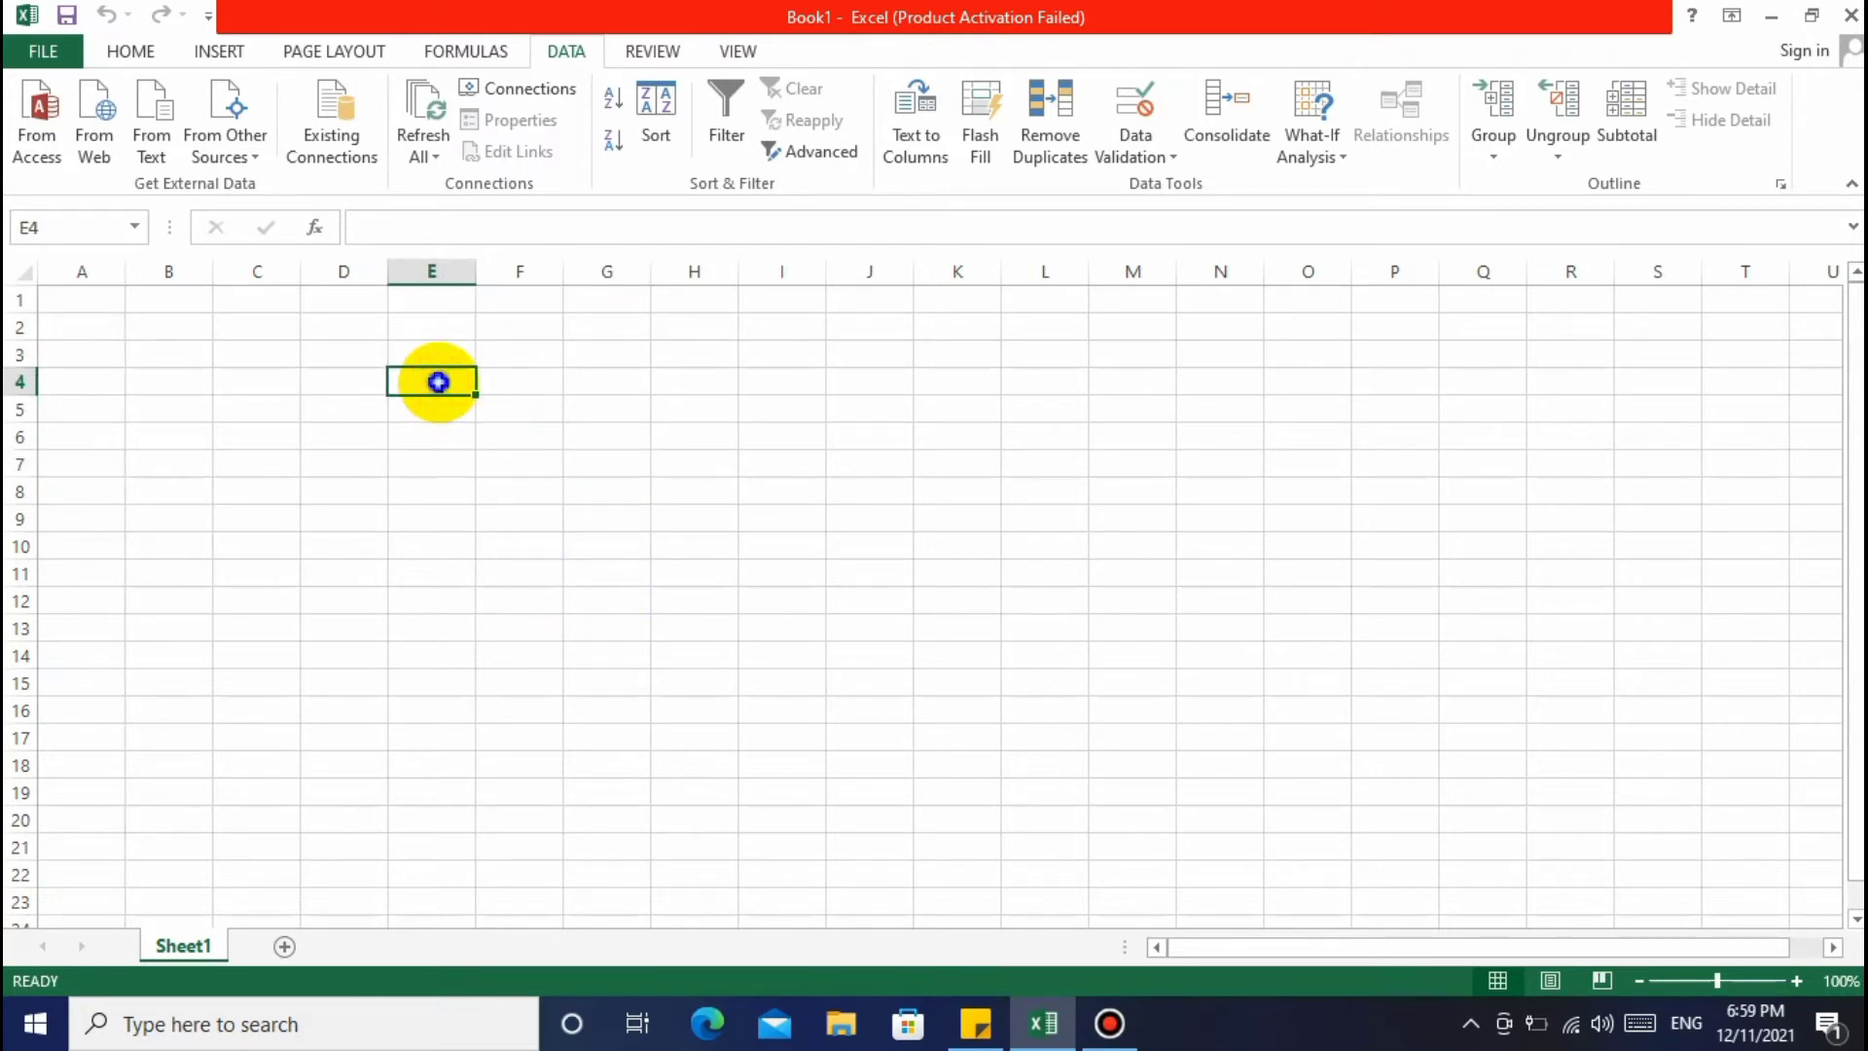
{"action": "key", "text": "shift+F10"}
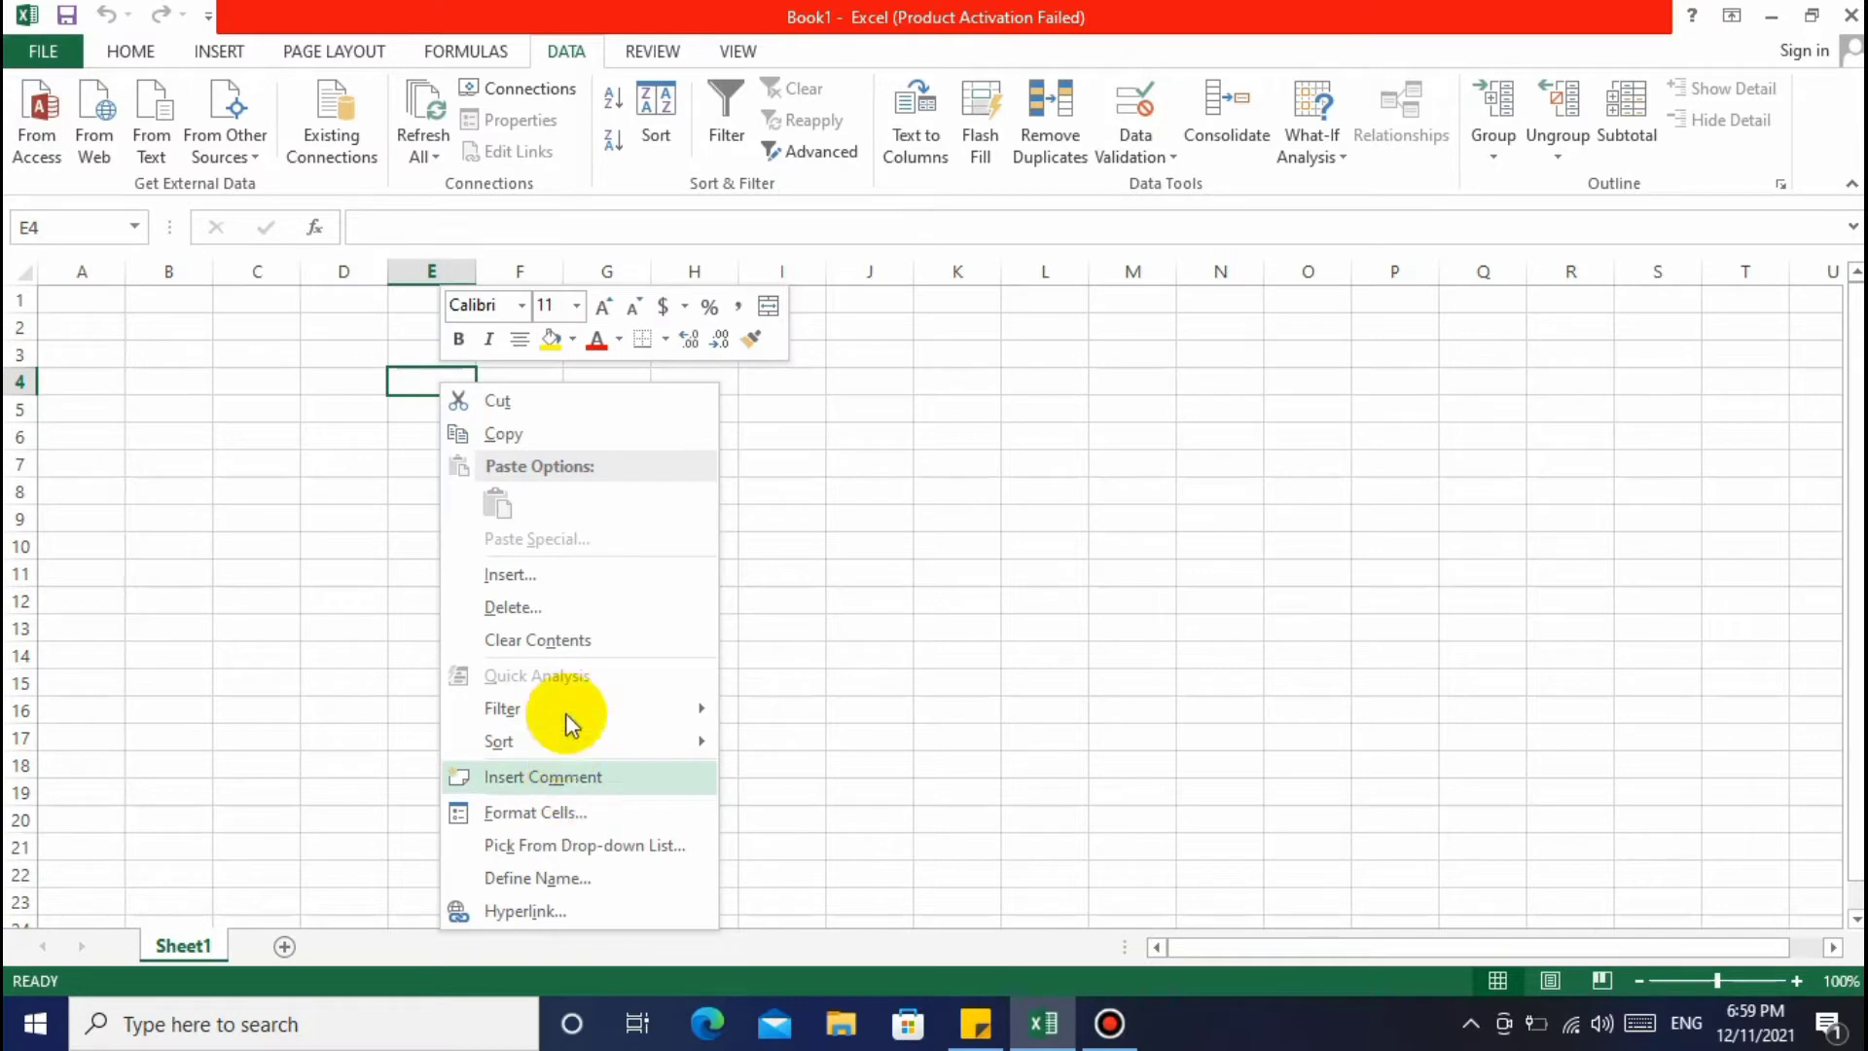
{"action": "left_click", "coordinate": [926, 543]}
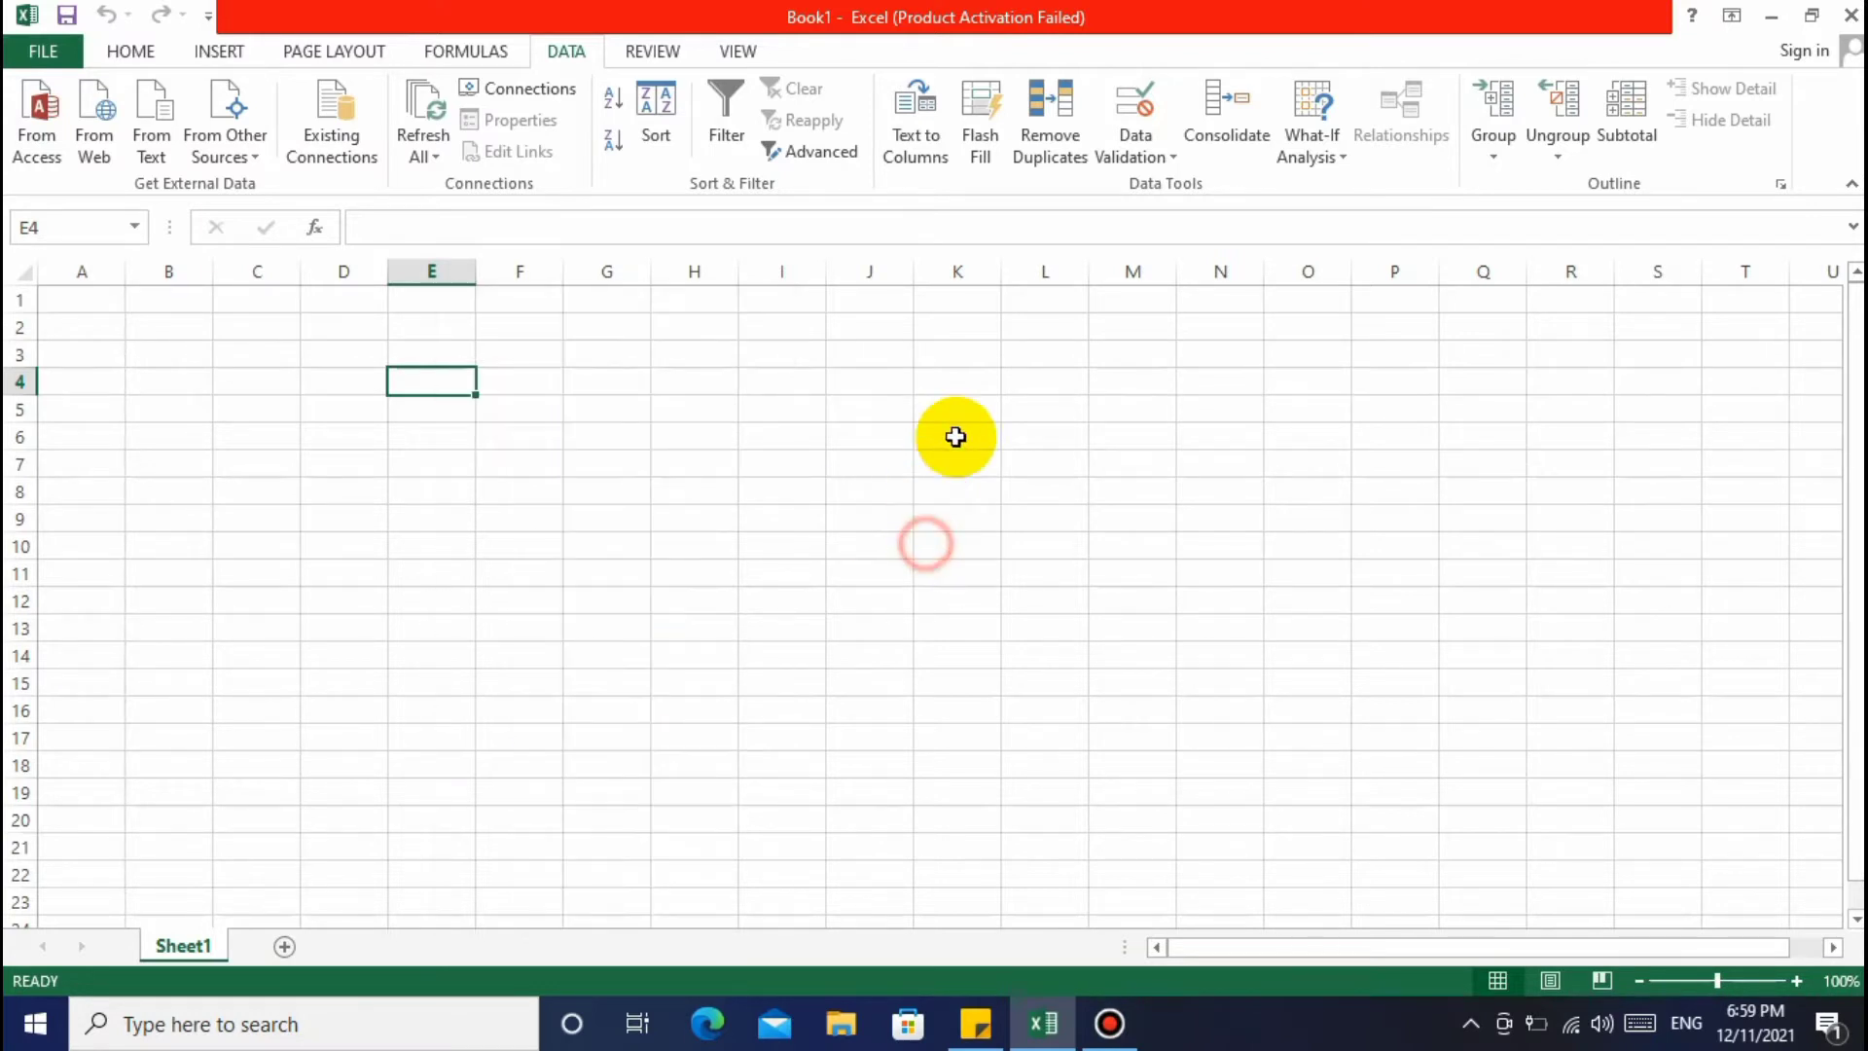
{"action": "left_click", "coordinate": [958, 428]}
{"action": "right_click", "coordinate": [964, 459]}
{"action": "left_click", "coordinate": [754, 588]}
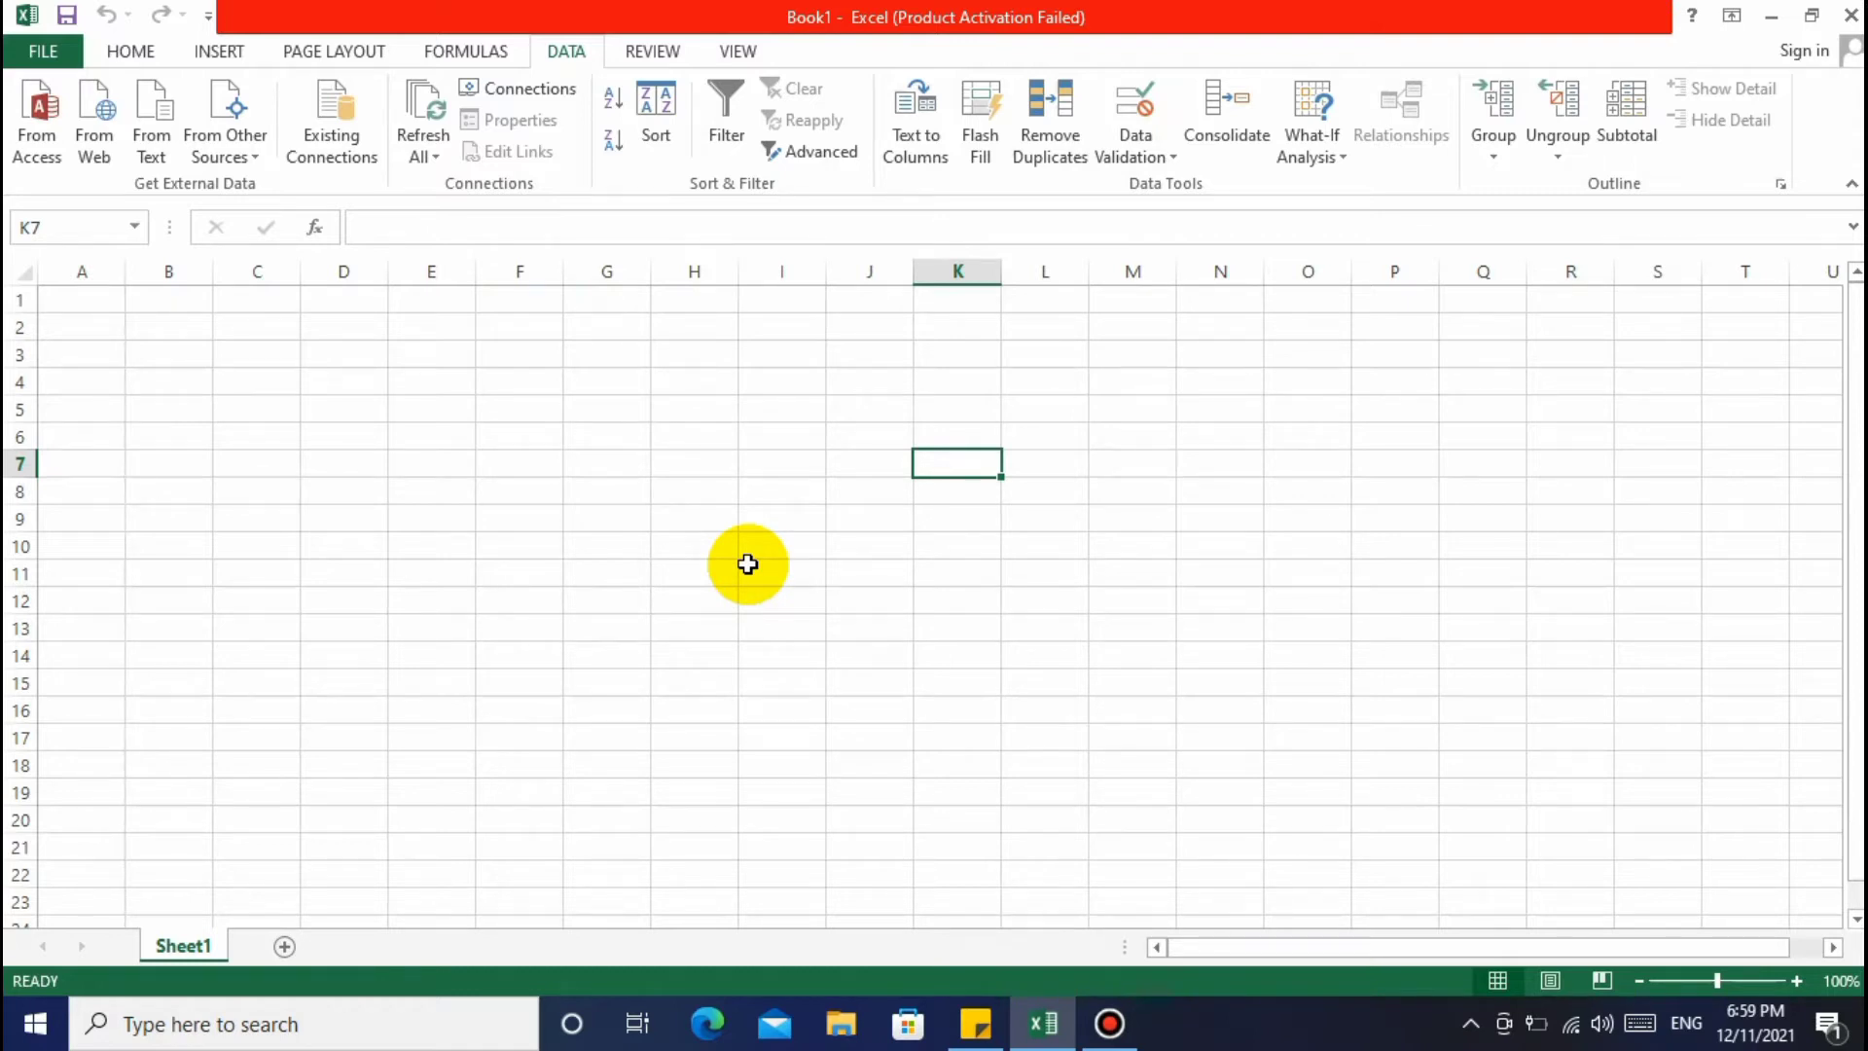
{"action": "left_click", "coordinate": [615, 513]}
{"action": "left_click", "coordinate": [367, 405]}
{"action": "left_click", "coordinate": [401, 492]}
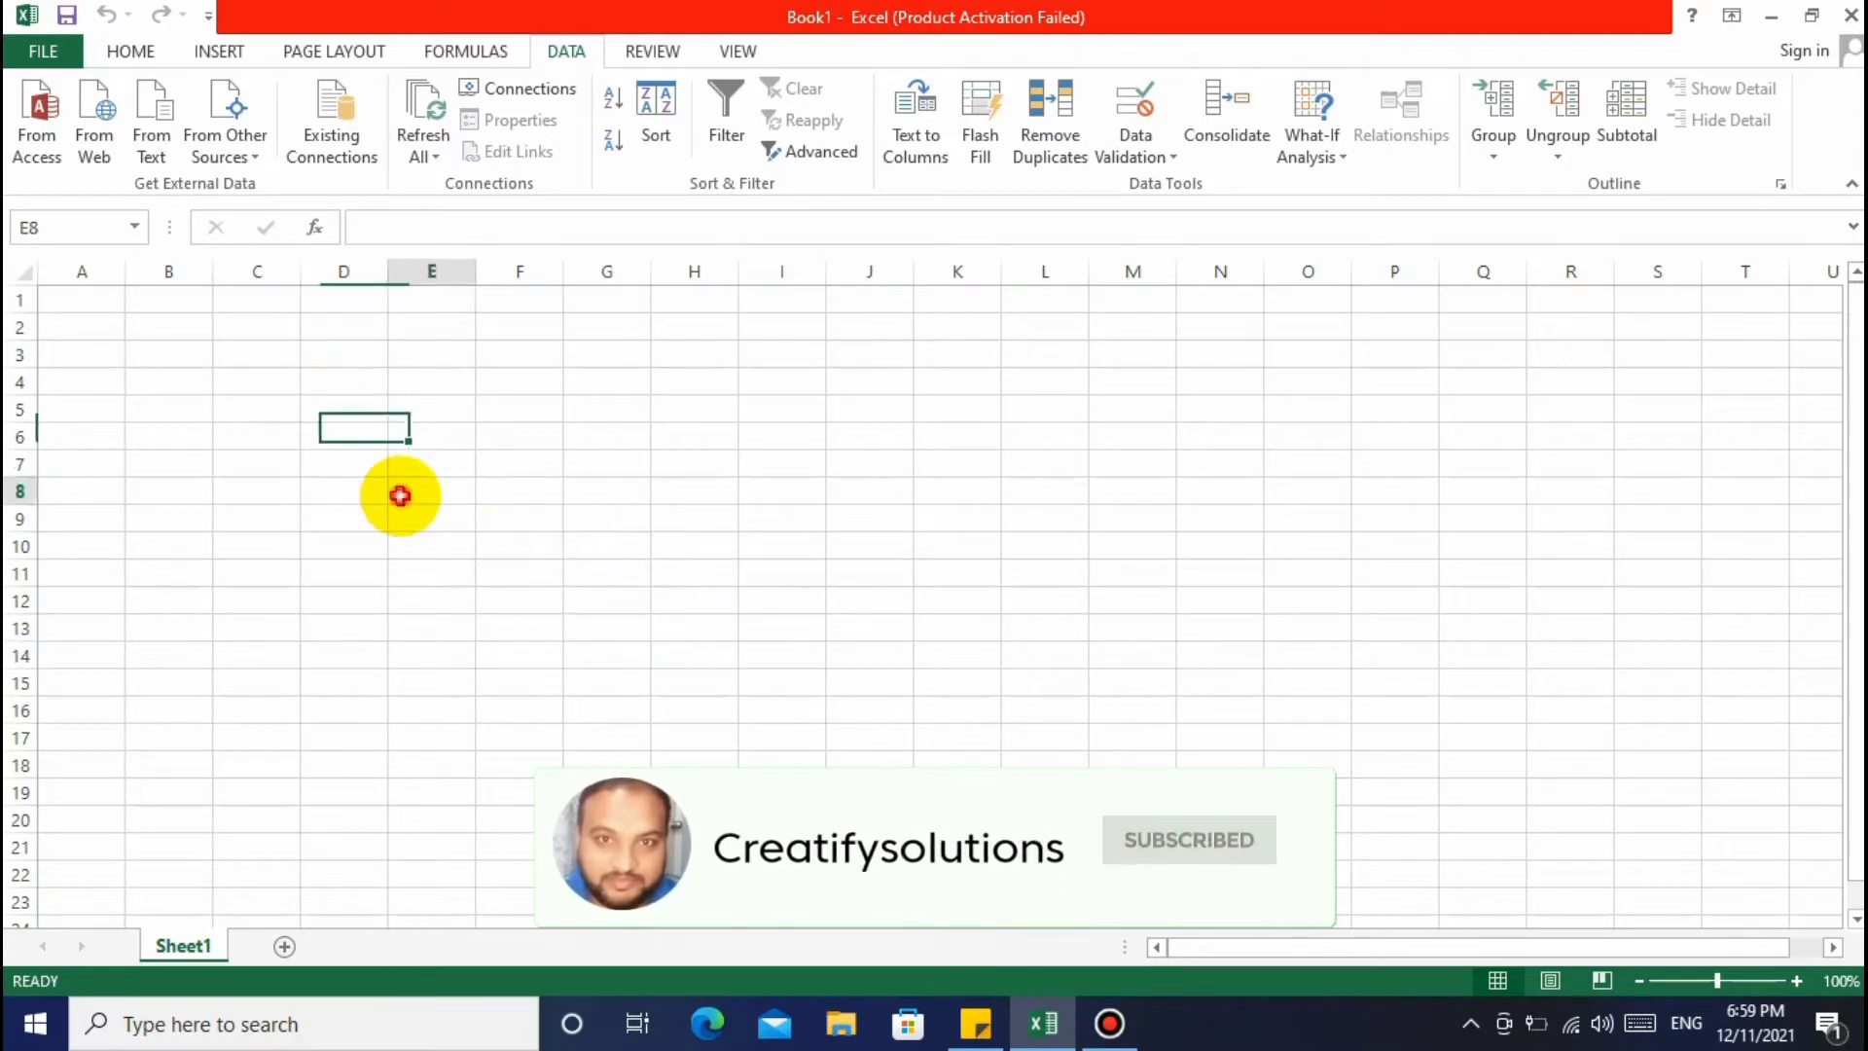
{"action": "left_click", "coordinate": [362, 437]}
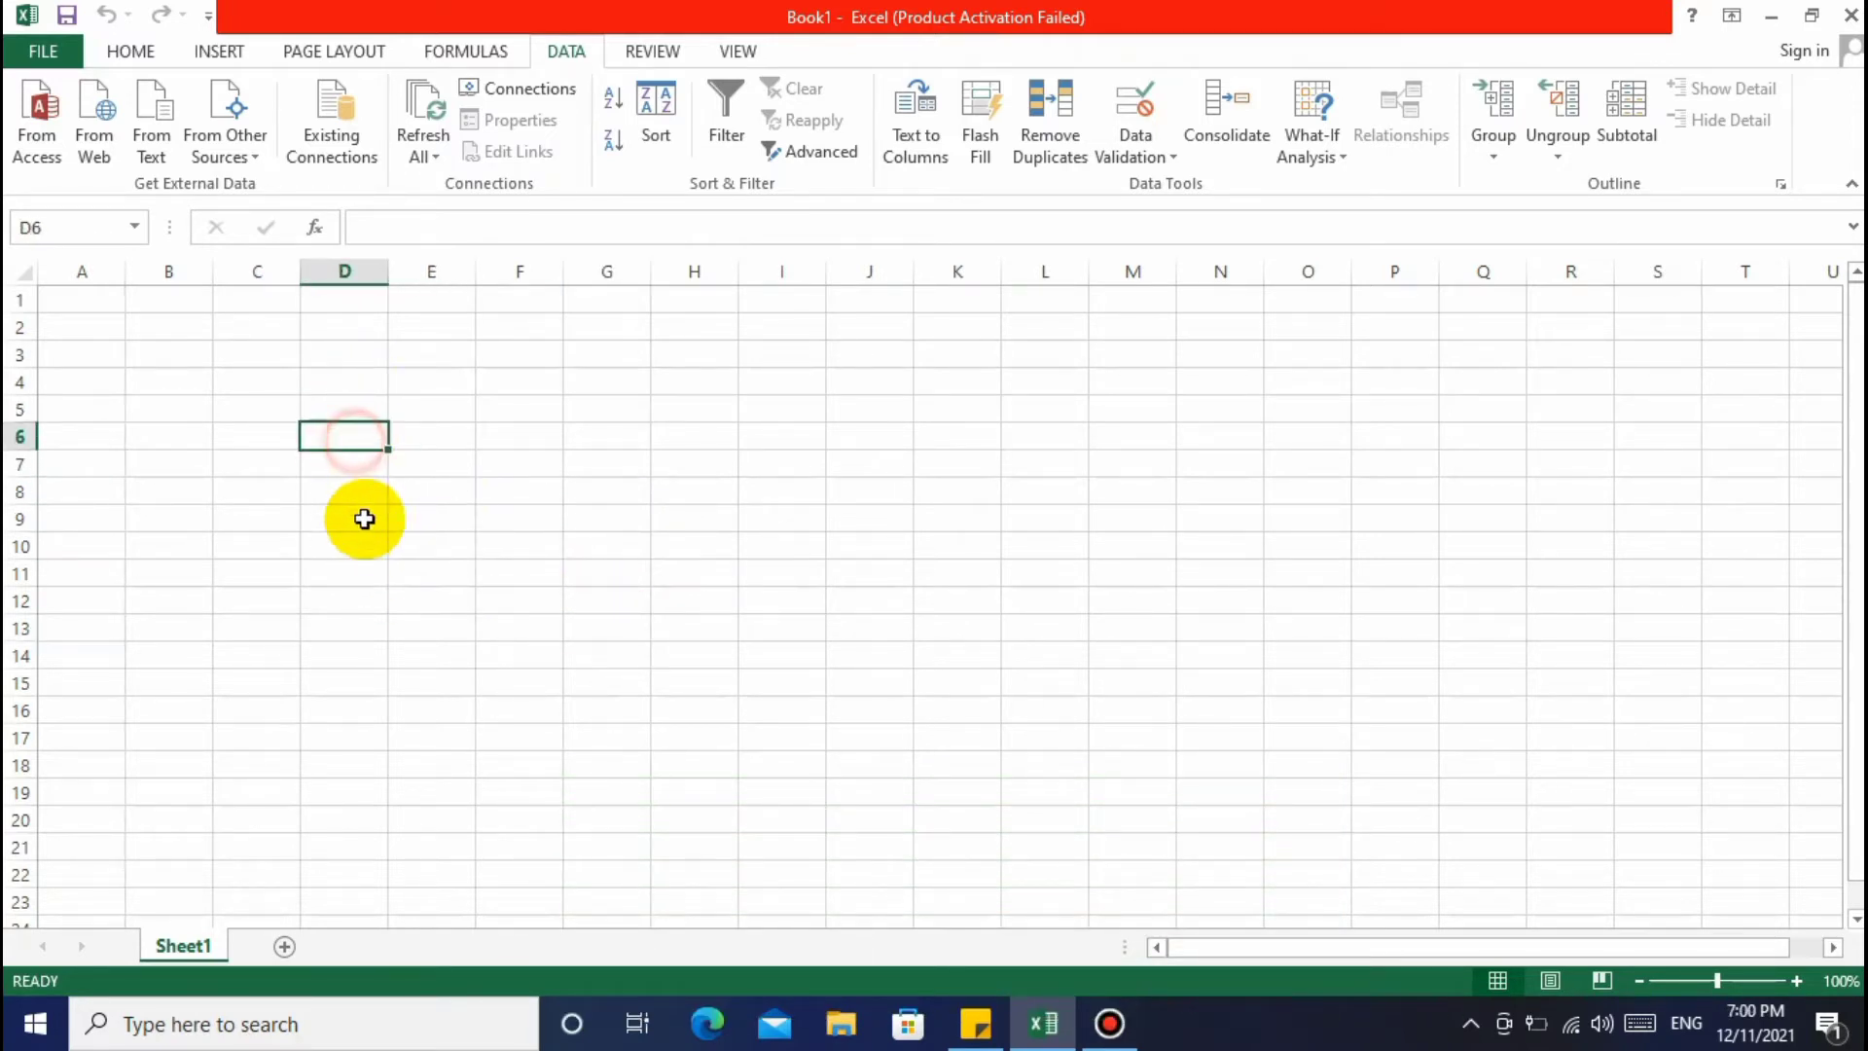
{"action": "left_click", "coordinate": [479, 602]}
{"action": "left_click", "coordinate": [436, 406]}
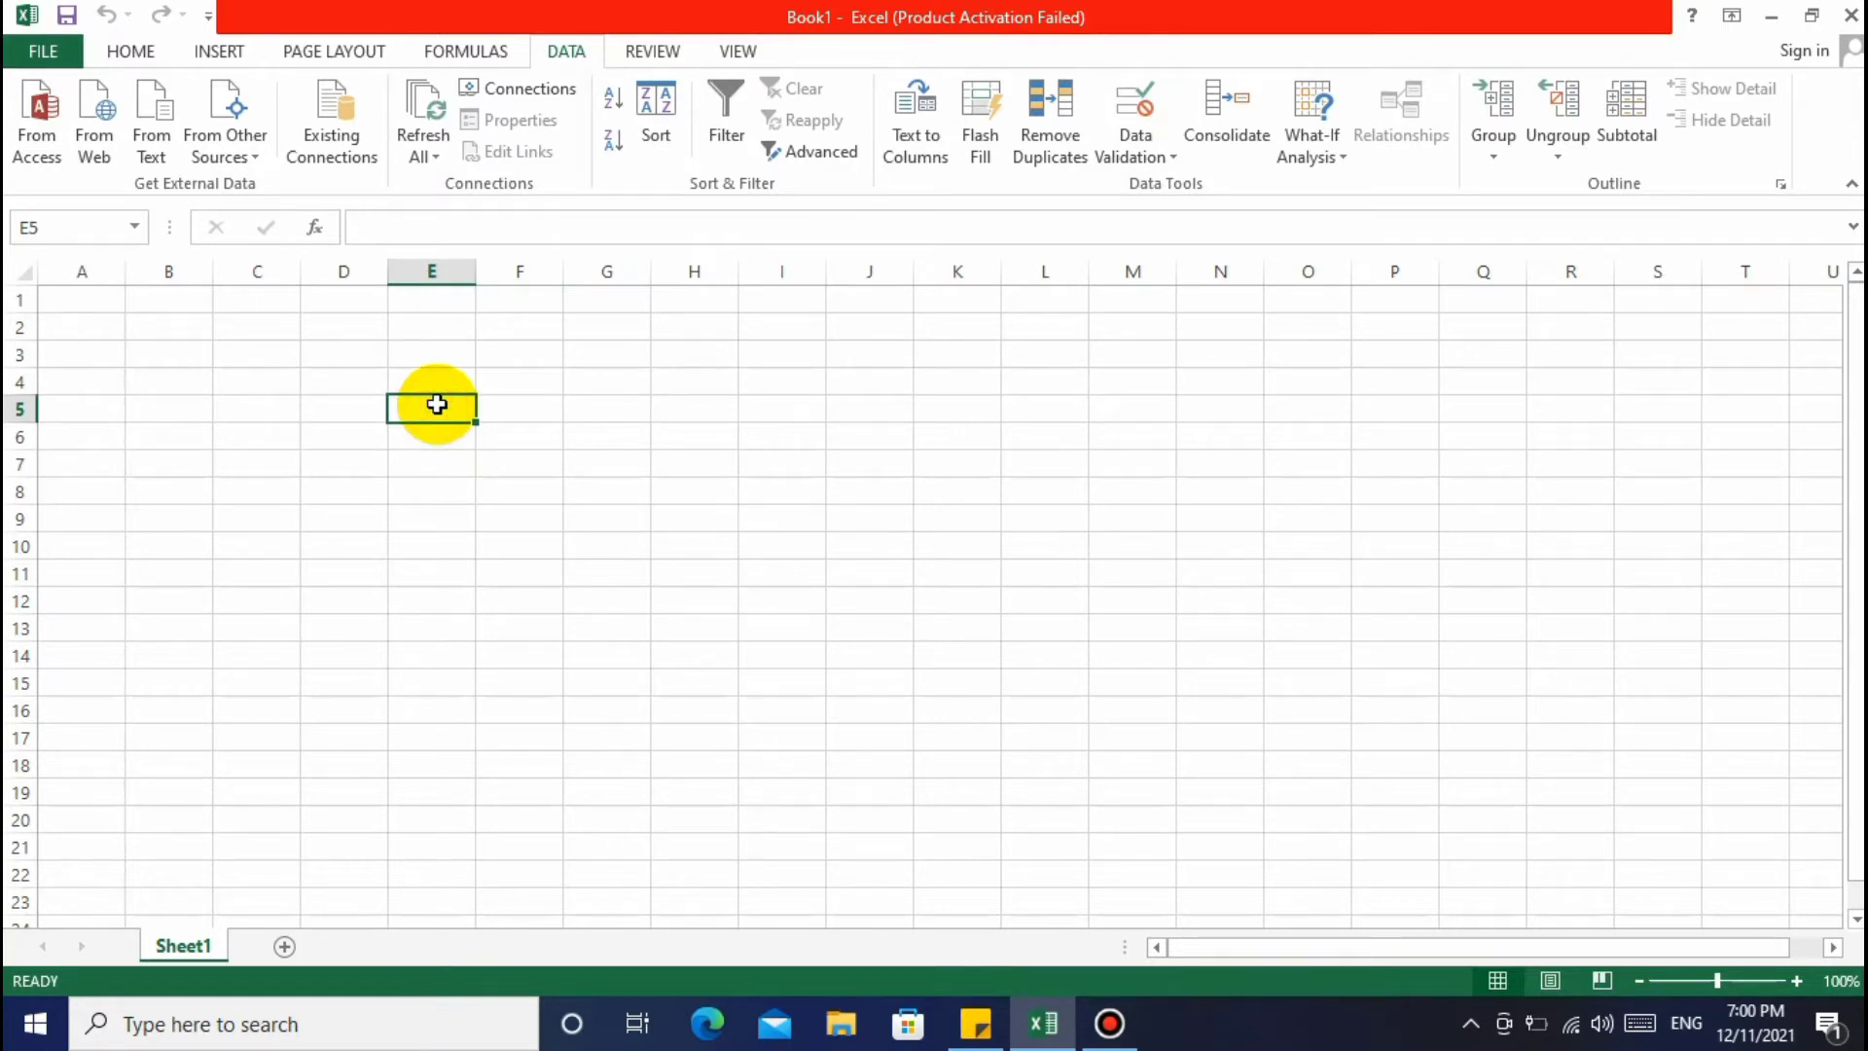
{"action": "left_click", "coordinate": [496, 578]}
{"action": "left_click", "coordinate": [603, 467]}
{"action": "left_click", "coordinate": [434, 406]}
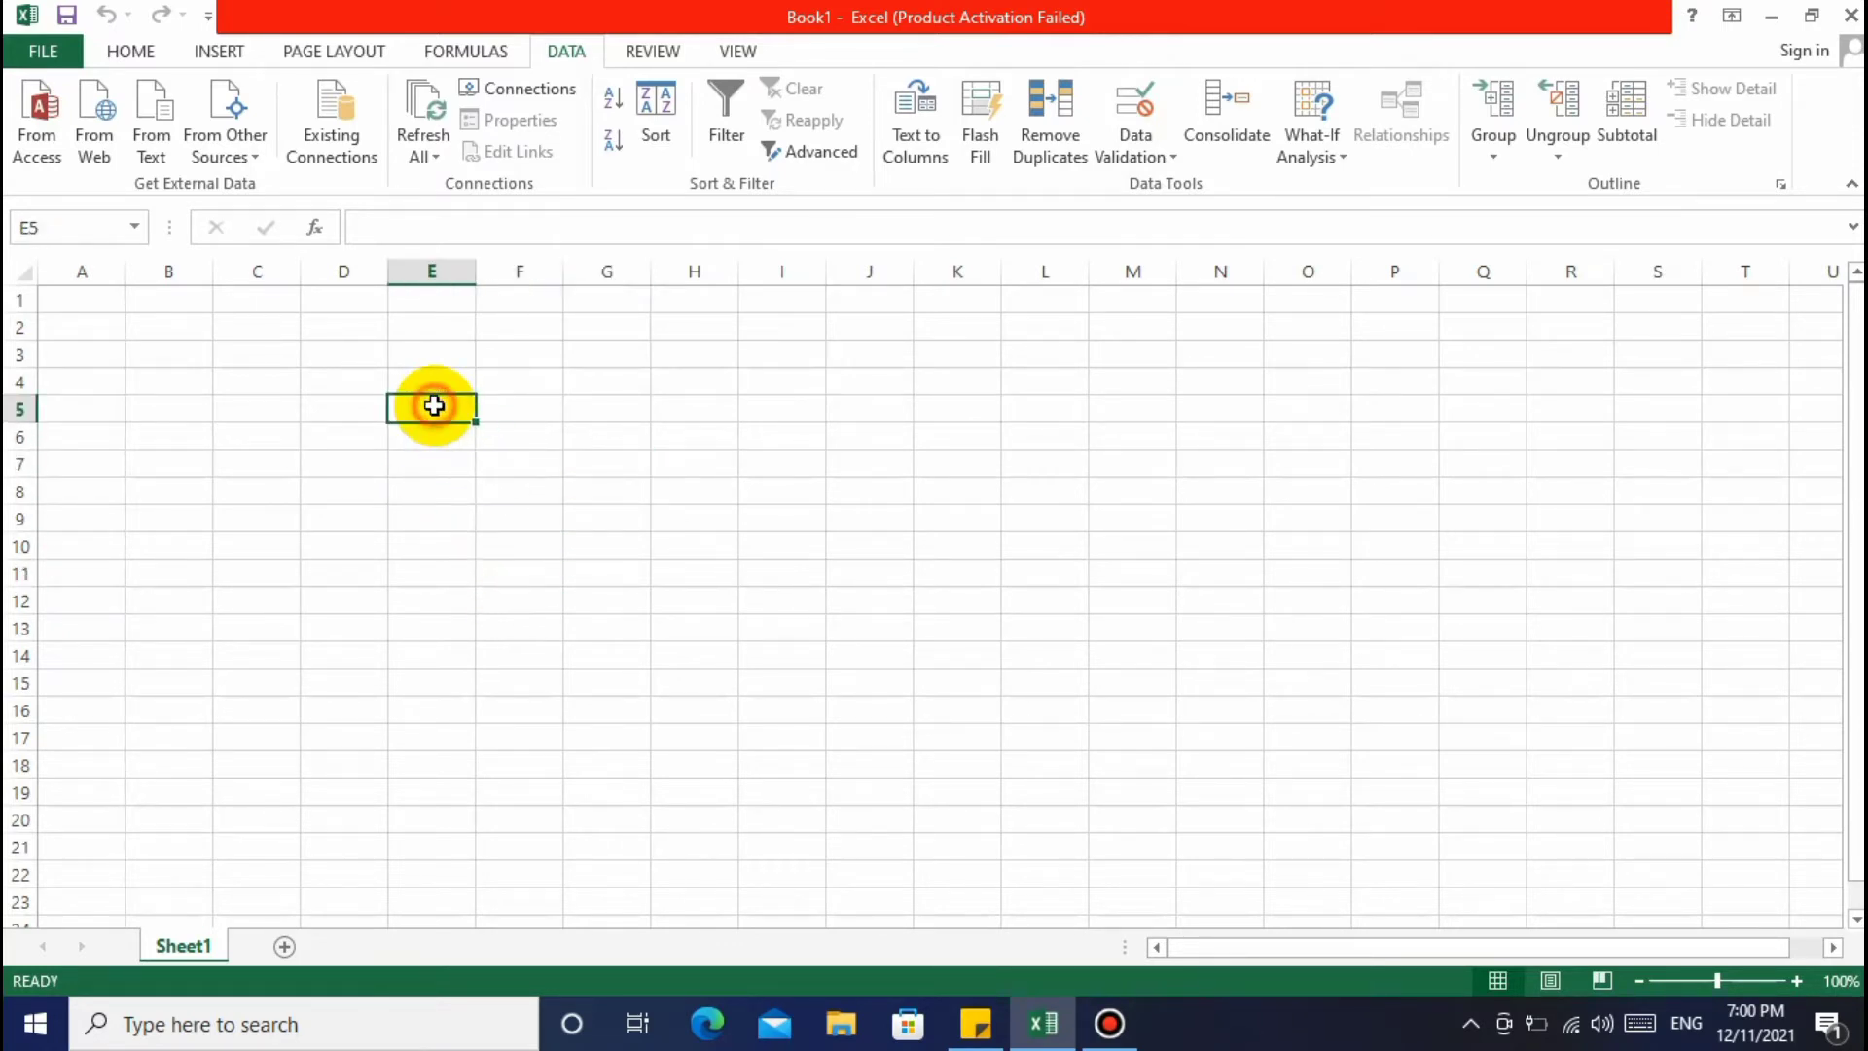
{"action": "left_click", "coordinate": [428, 455]}
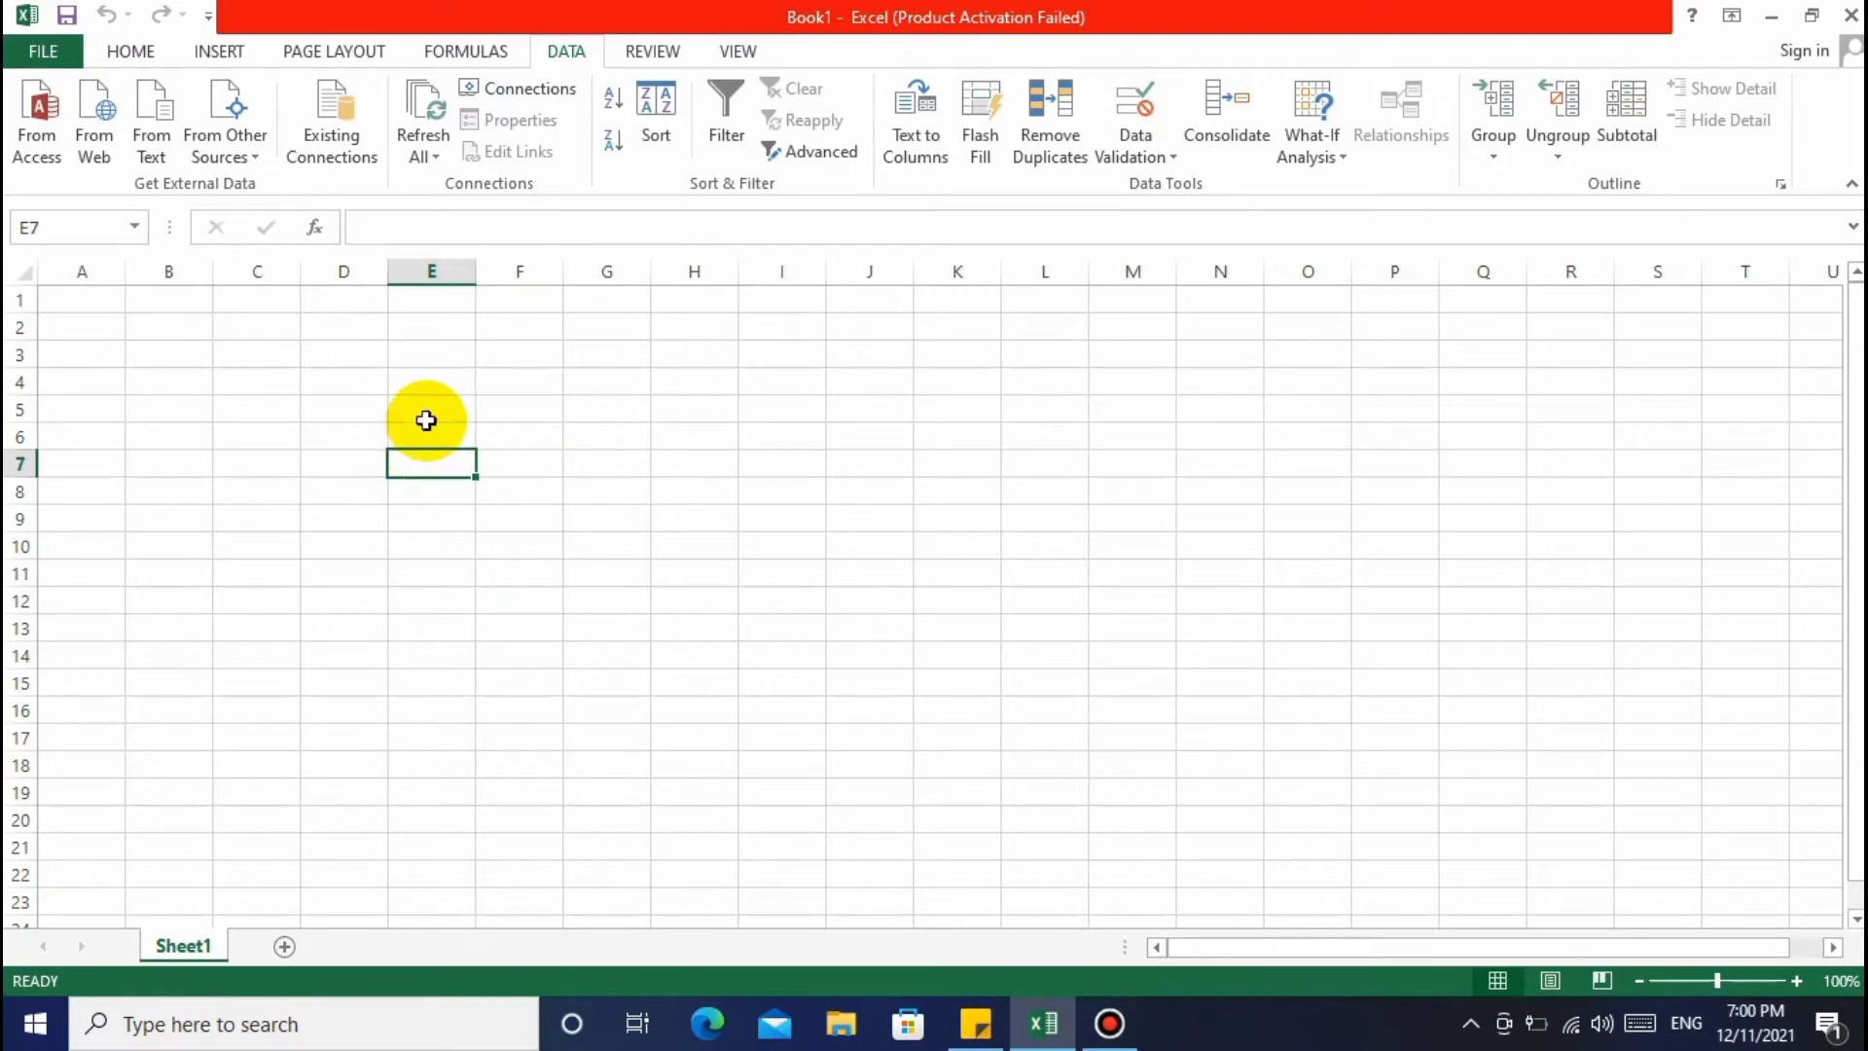
Enter the value 123 in cell E5
{"action": "left_click", "coordinate": [426, 421]}
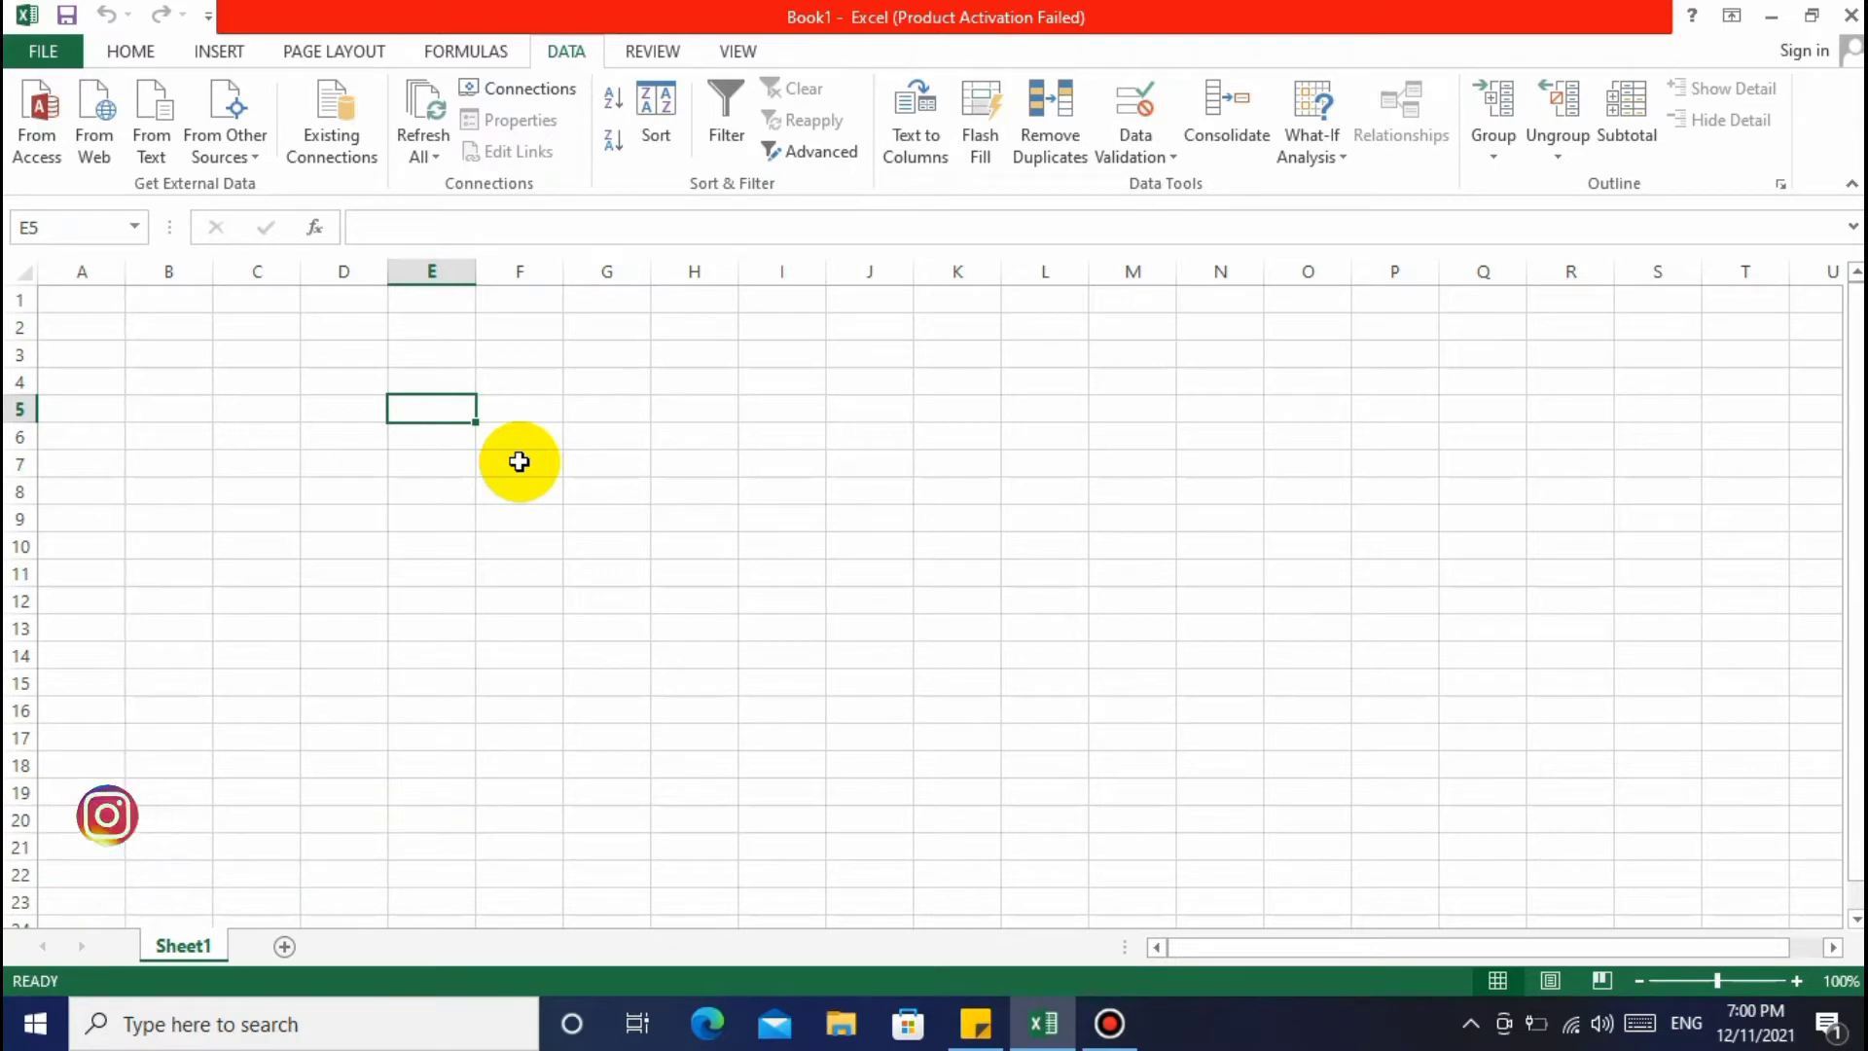
{"action": "type", "text": "123"}
{"action": "key", "text": "Return"}
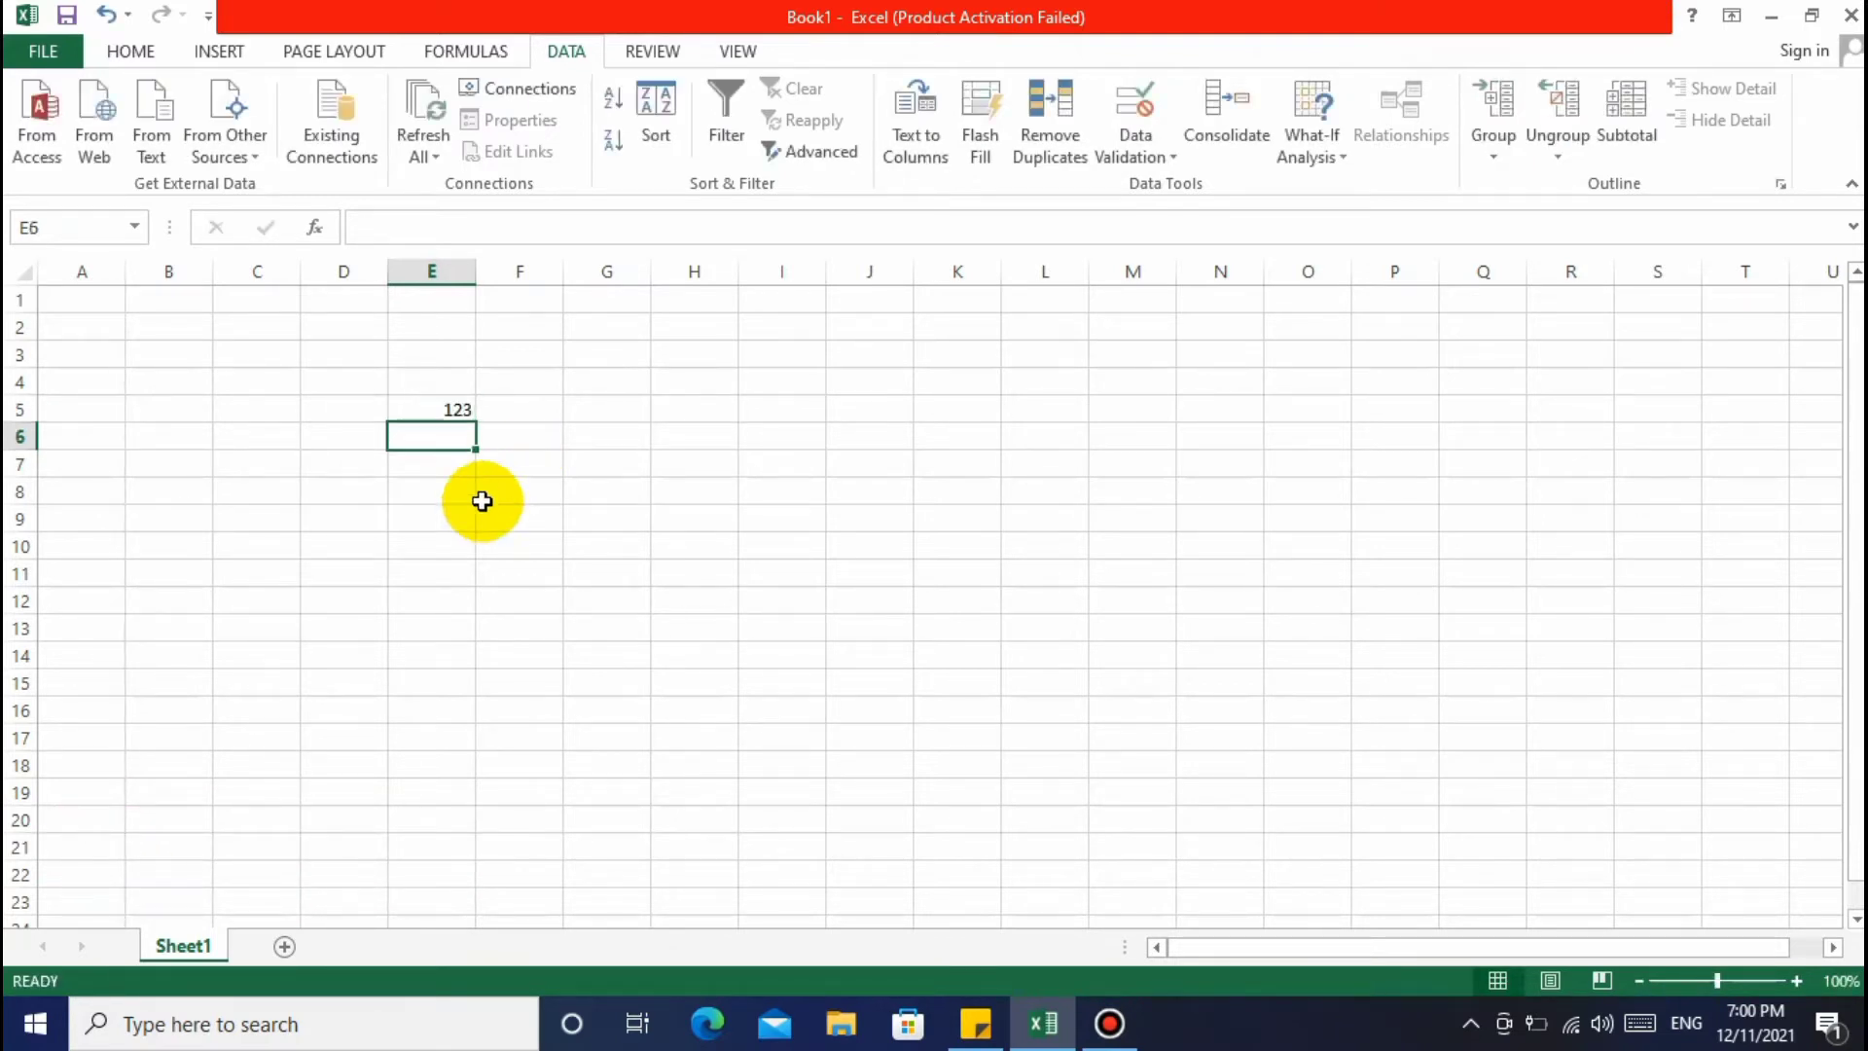
Return to cell E5 and clear its contents
{"action": "left_click", "coordinate": [491, 511]}
{"action": "left_click", "coordinate": [500, 438]}
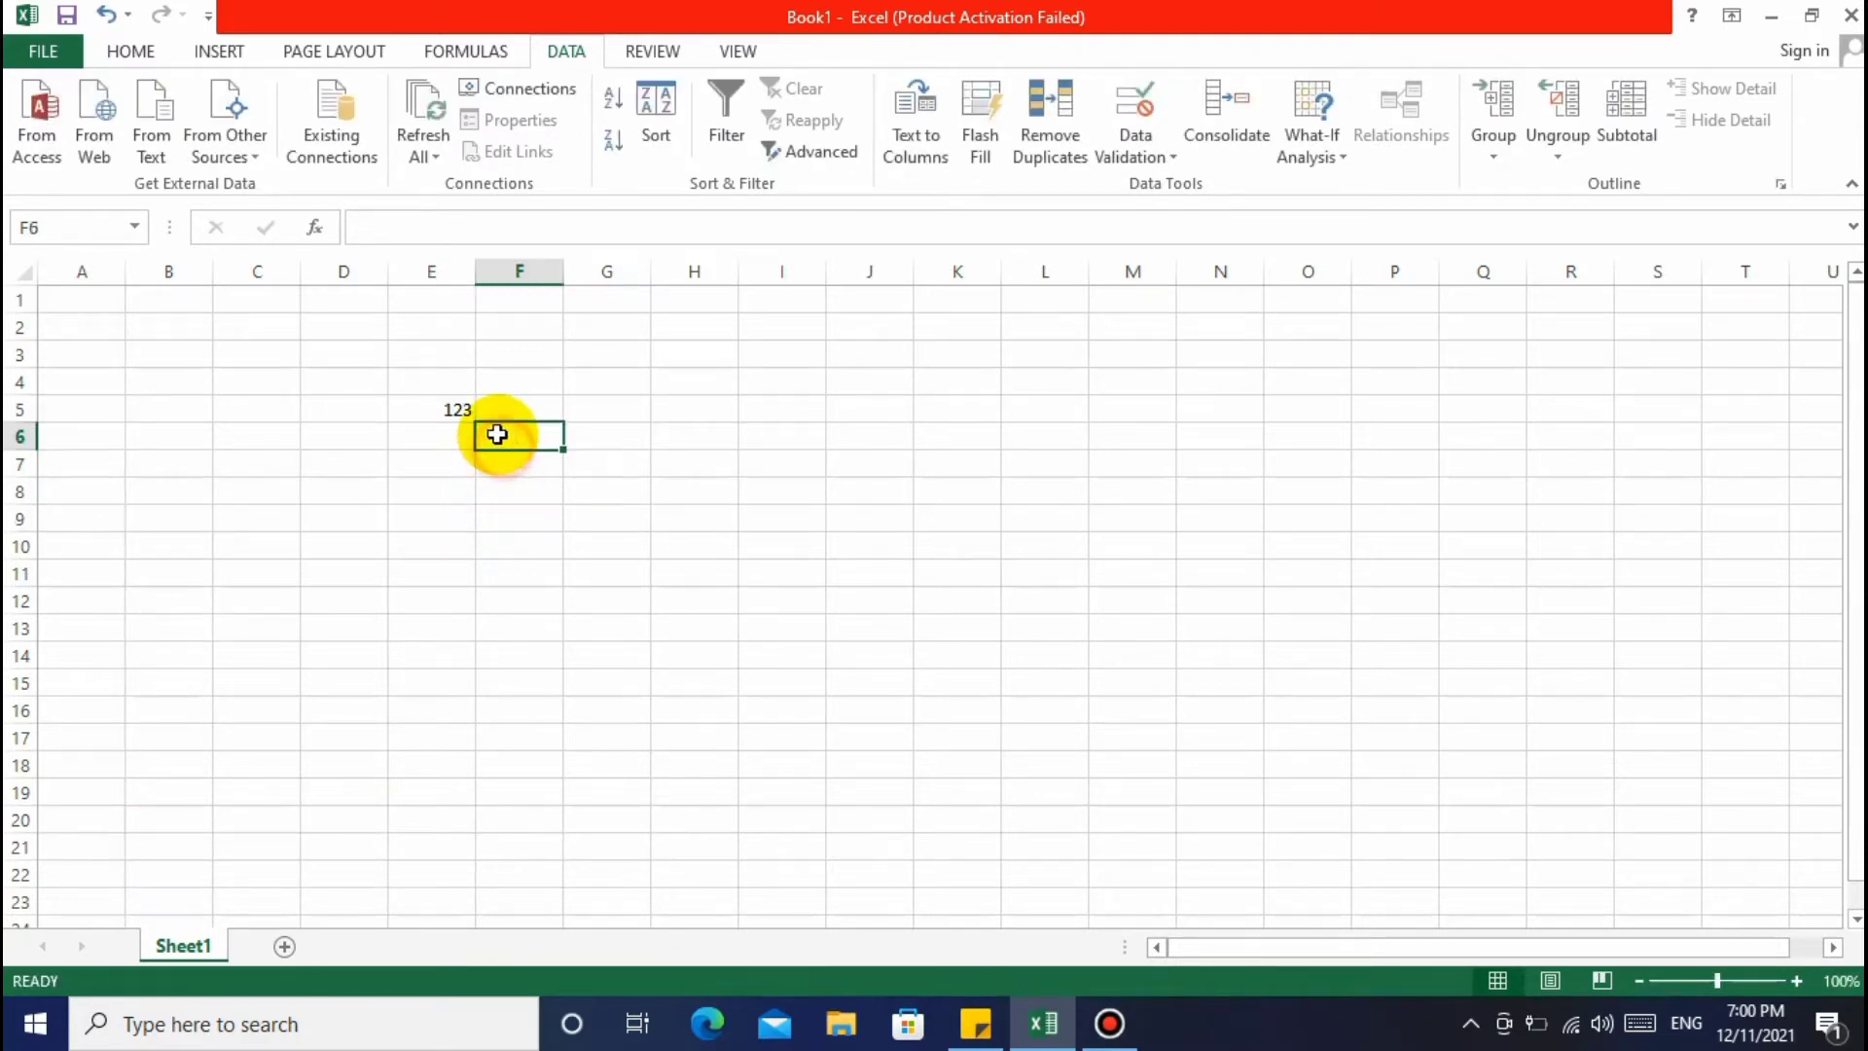
{"action": "key", "text": "Left"}
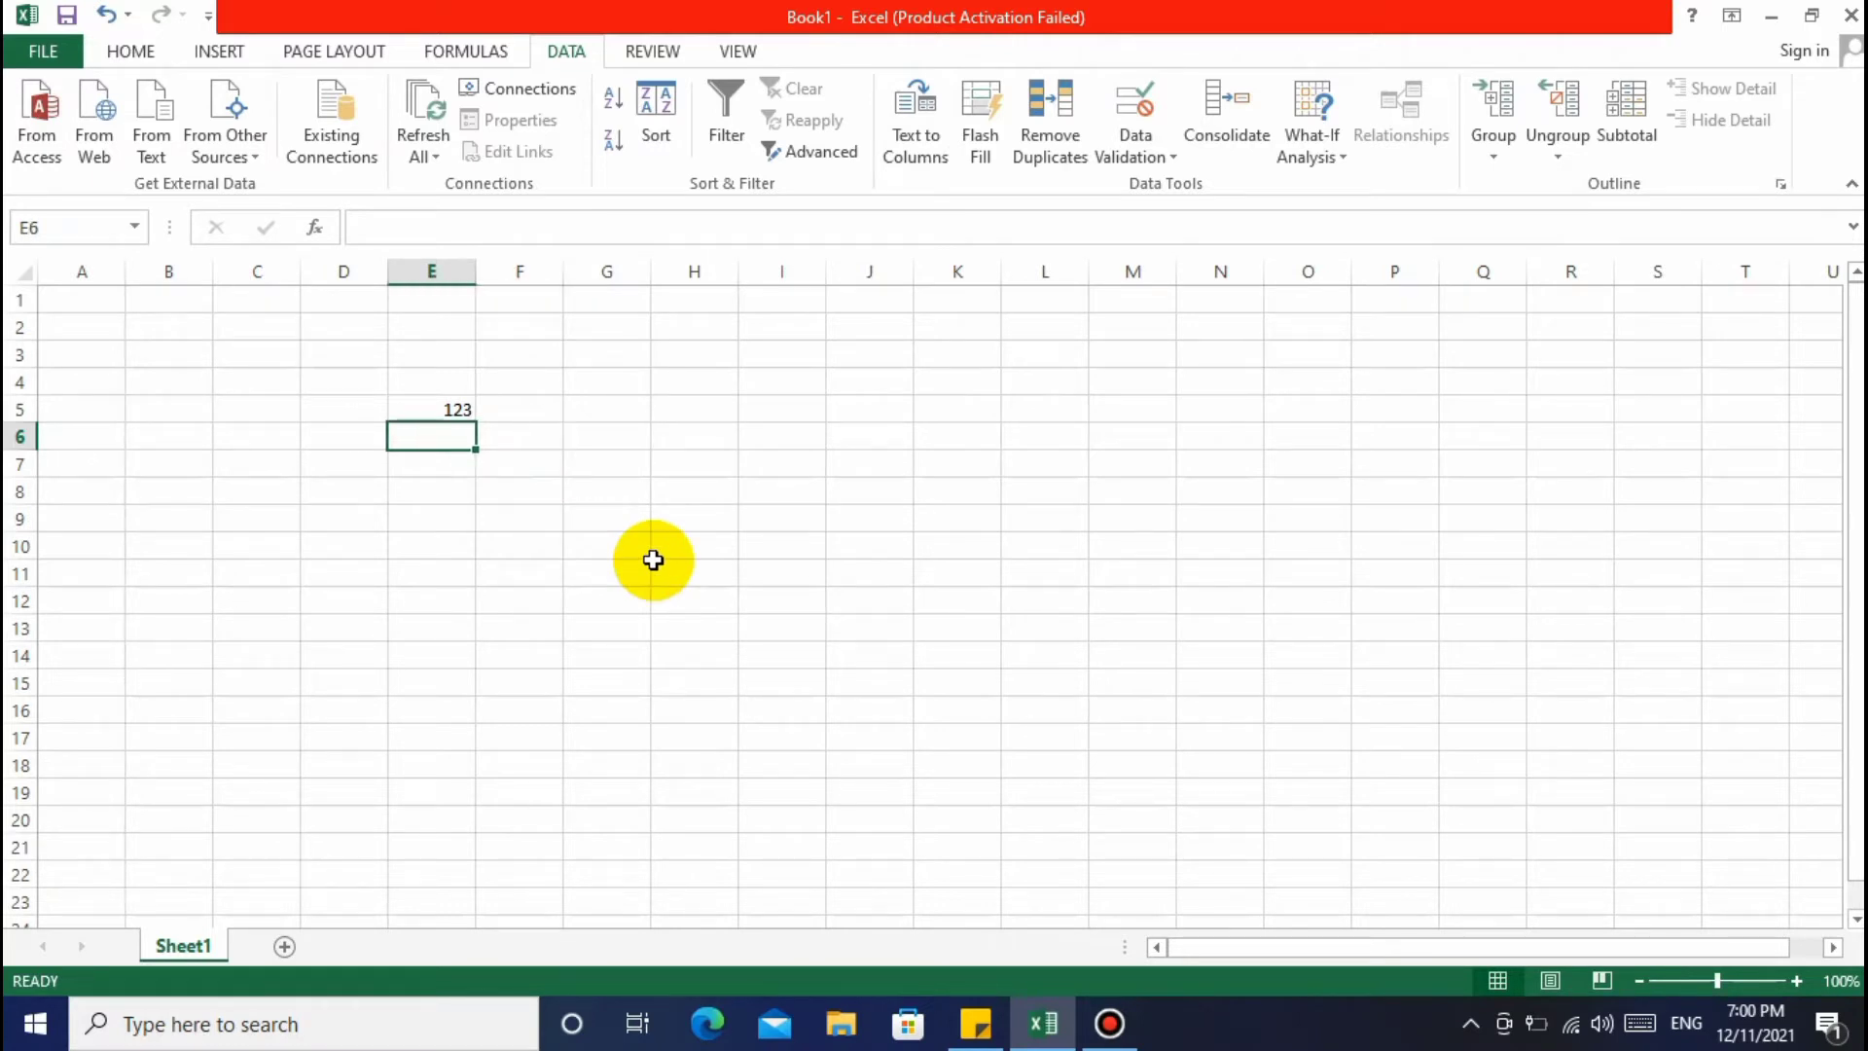
{"action": "key", "text": "Left"}
{"action": "key", "text": "Left"}
{"action": "key", "text": "Up"}
{"action": "key", "text": "Right"}
{"action": "key", "text": "Right"}
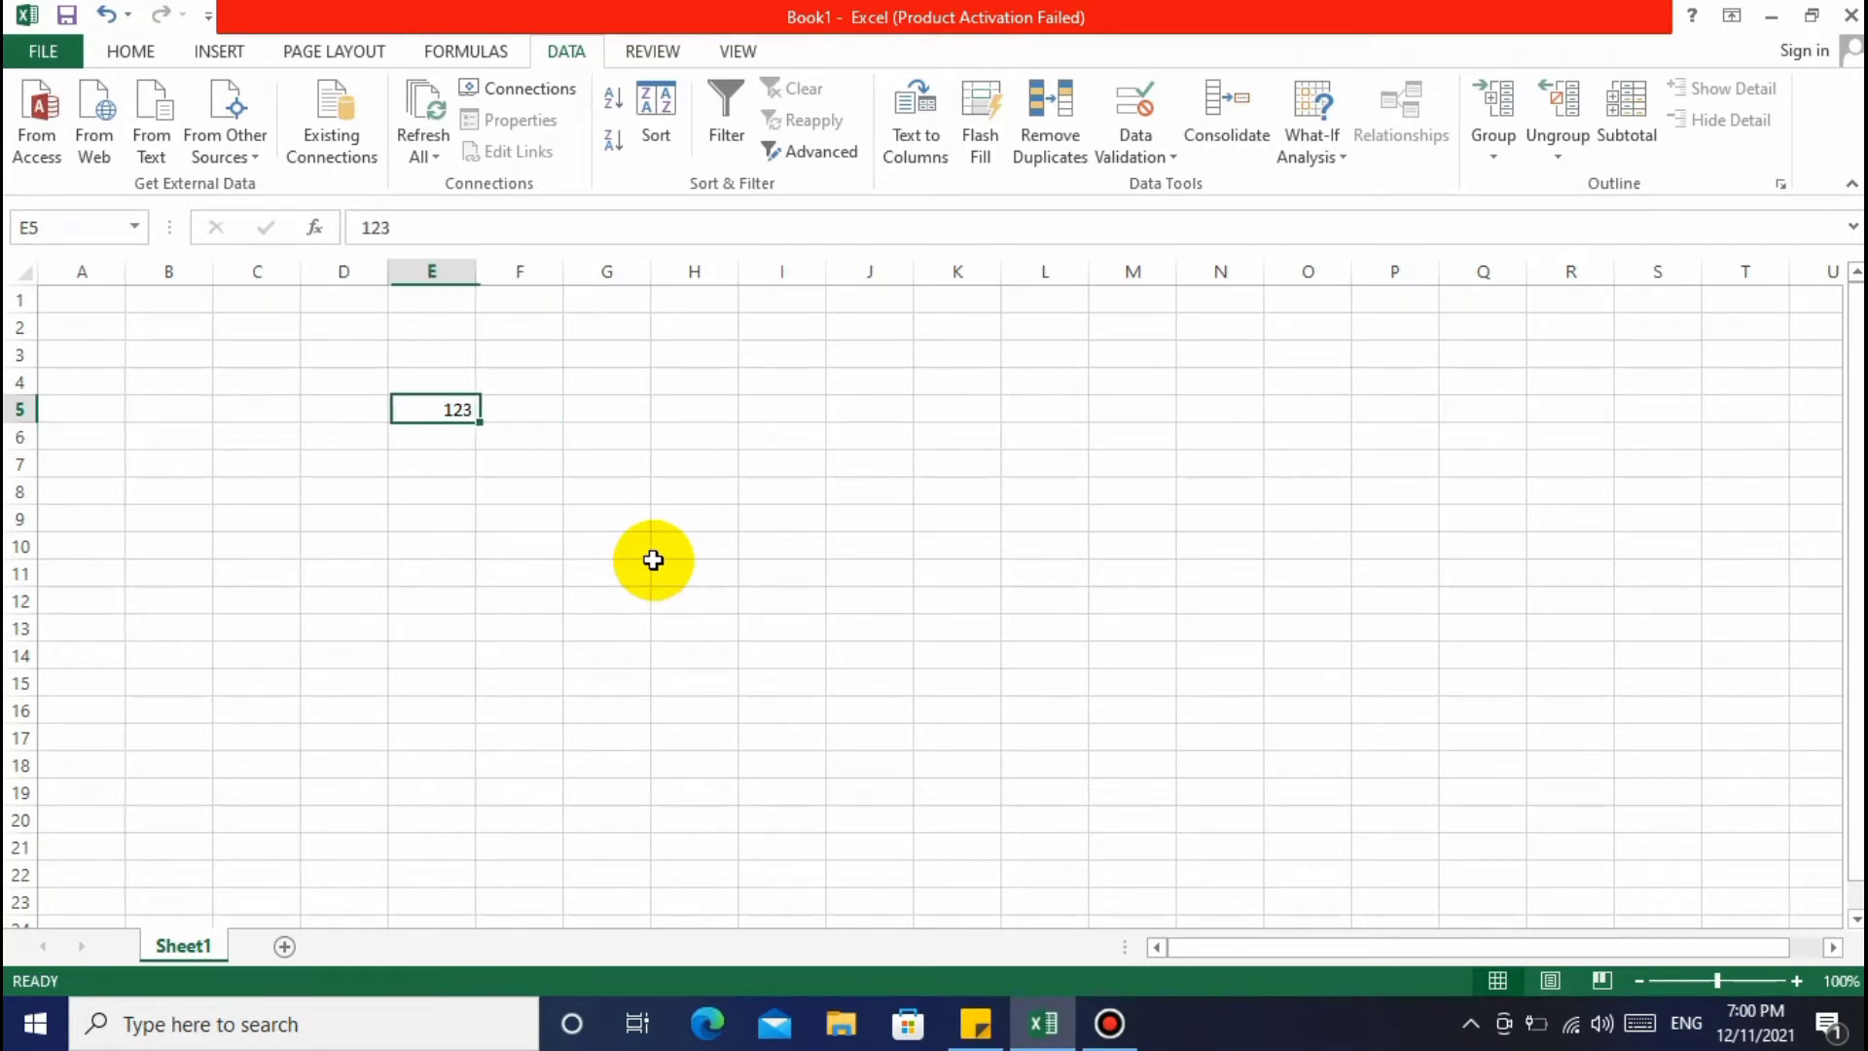
{"action": "key", "text": "BackSpace"}
{"action": "key", "text": "Right"}
{"action": "key", "text": "Left"}
{"action": "key", "text": "Left"}
{"action": "key", "text": "Right"}
{"action": "key", "text": "Down"}
{"action": "key", "text": "Up"}
{"action": "key", "text": "Up"}
{"action": "key", "text": "Up"}
{"action": "key", "text": "Down"}
{"action": "key", "text": "Down"}
{"action": "key", "text": "Down"}
{"action": "key", "text": "Down"}
{"action": "key", "text": "Down"}
{"action": "key", "text": "Down"}
{"action": "key", "text": "Down"}
{"action": "key", "text": "Down"}
{"action": "key", "text": "Down"}
{"action": "key", "text": "Down"}
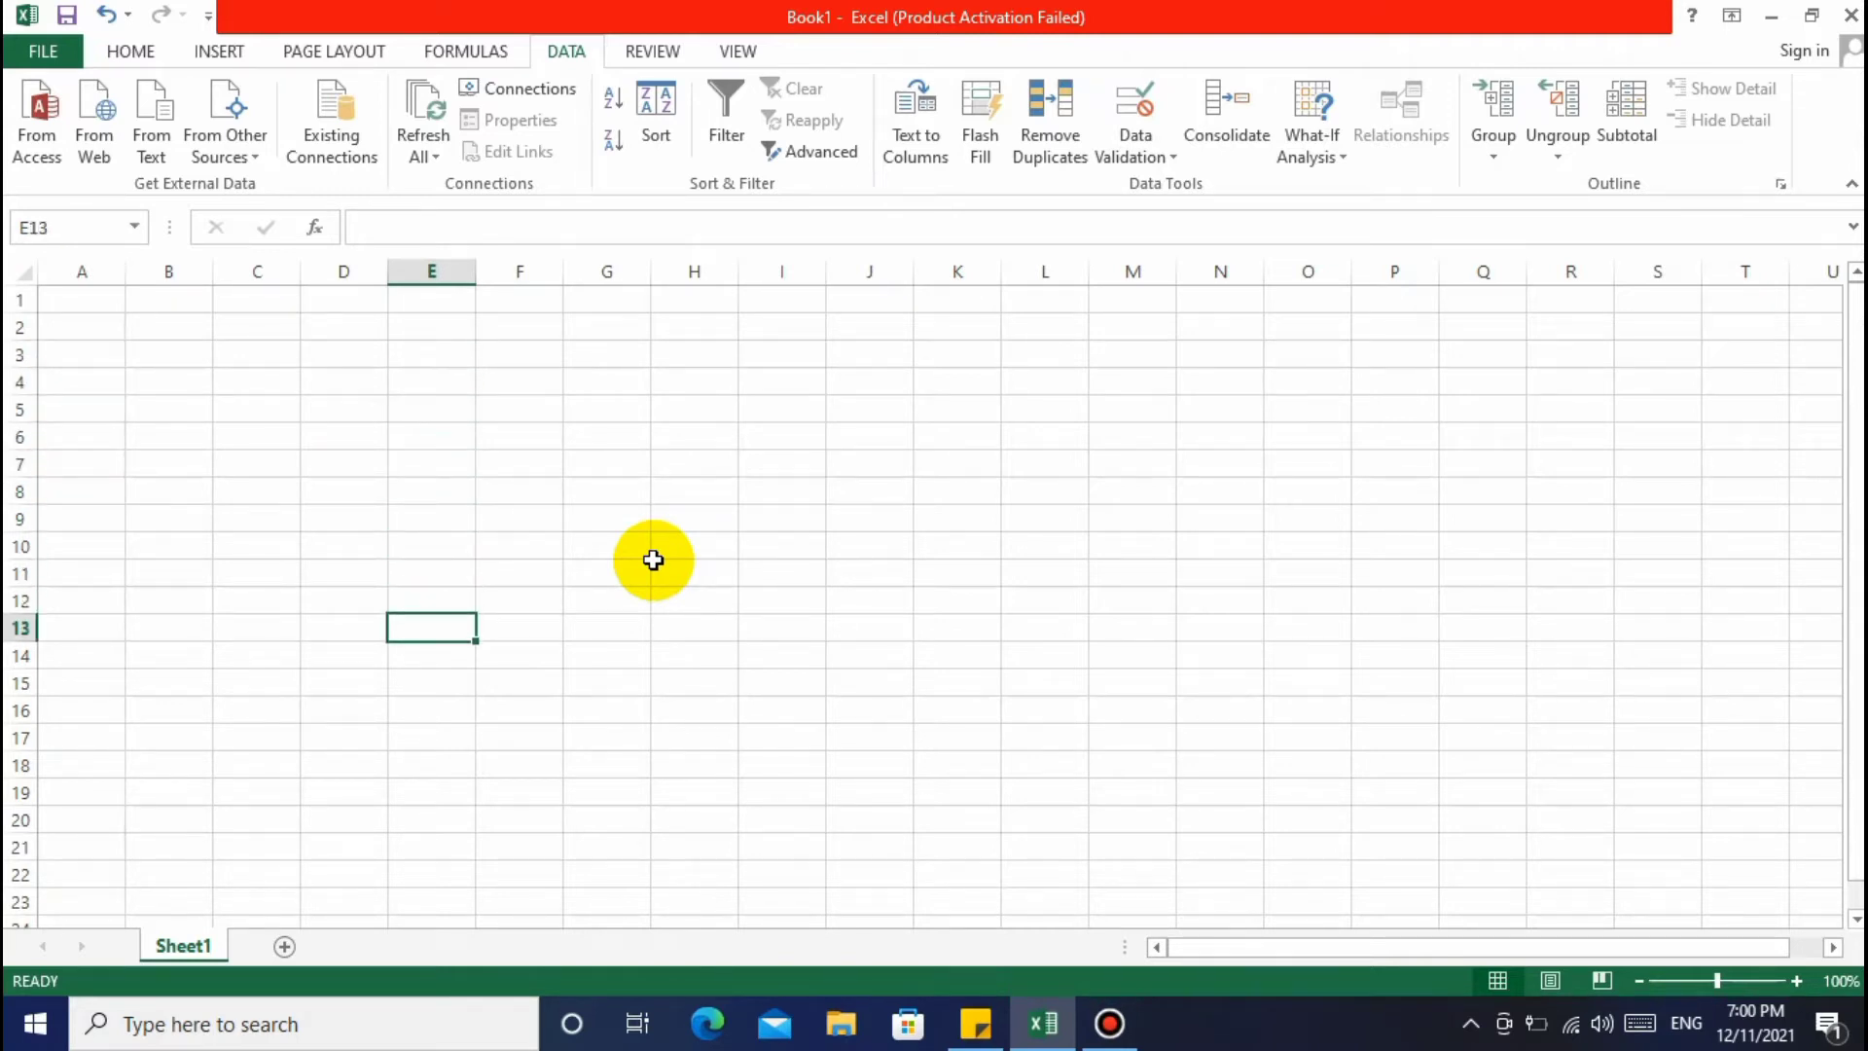
{"action": "key", "text": "Down"}
{"action": "key", "text": "Down"}
{"action": "key", "text": "Up"}
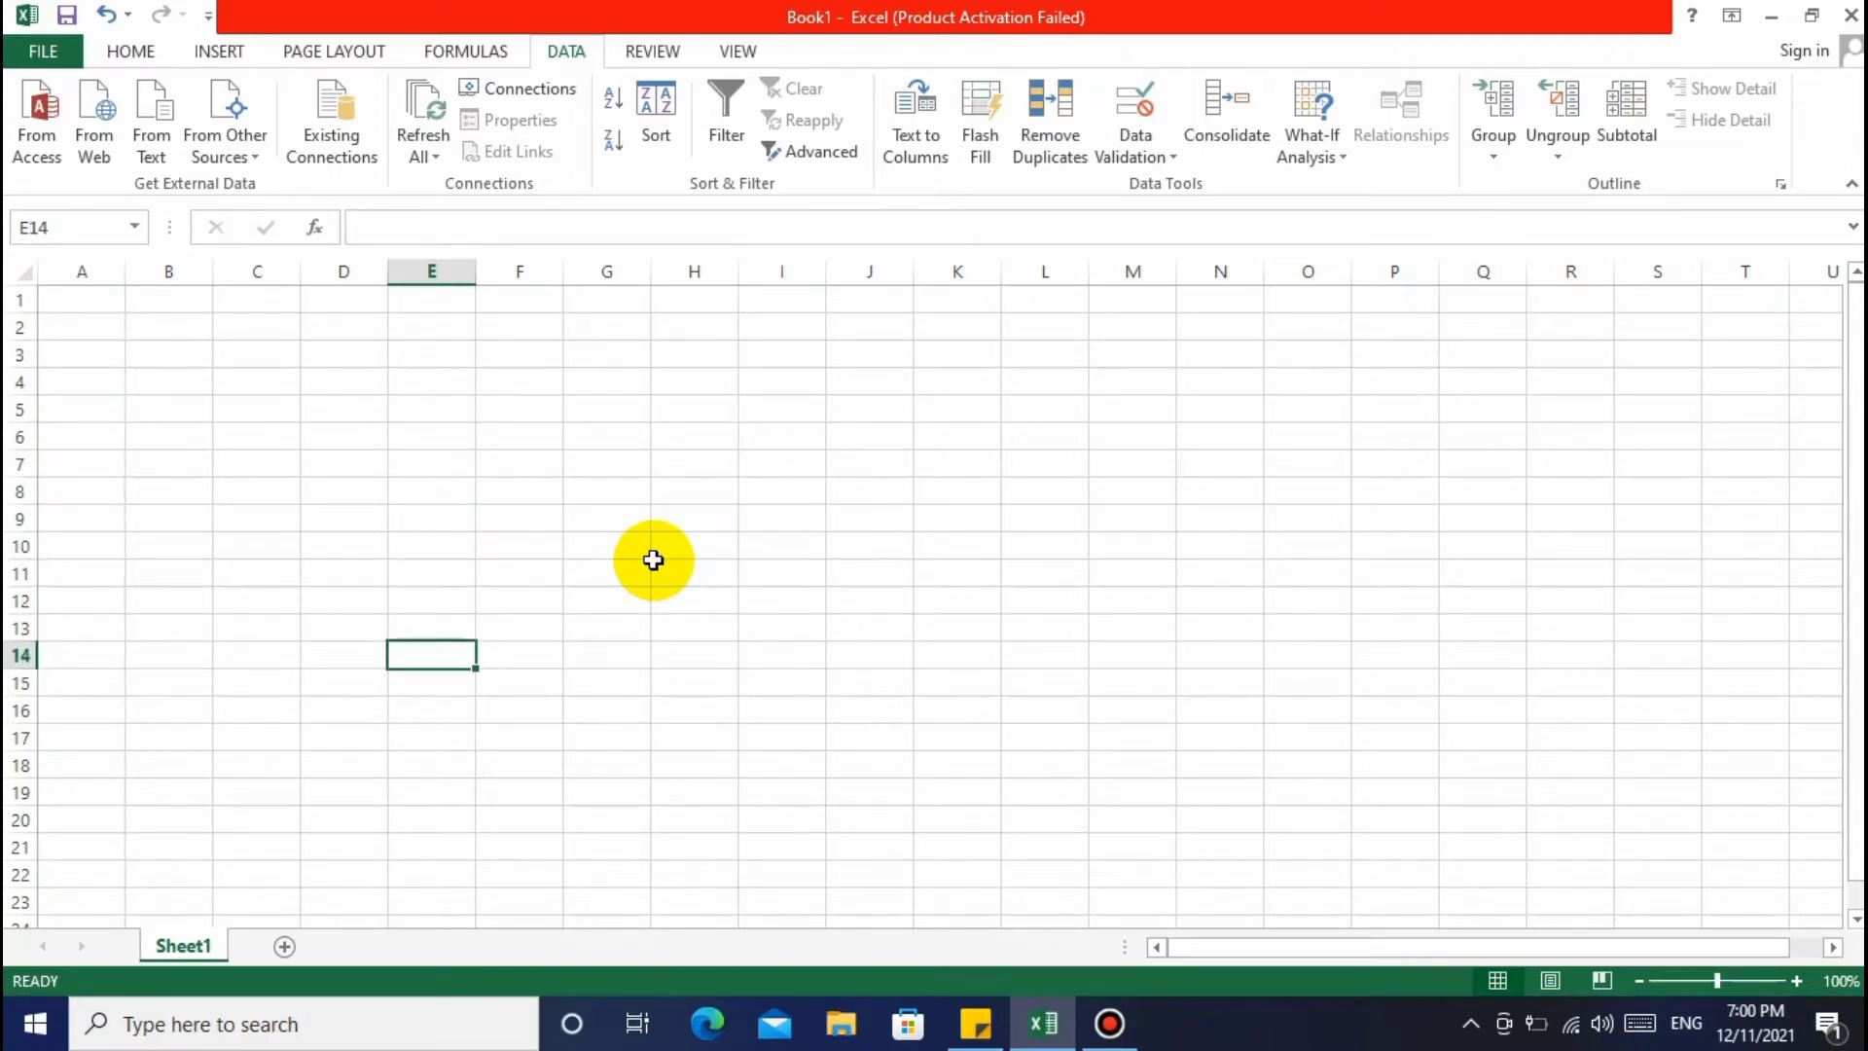
{"action": "key", "text": "Up"}
{"action": "key", "text": "Up"}
{"action": "key", "text": "Up"}
{"action": "key", "text": "Up"}
{"action": "key", "text": "Up"}
{"action": "key", "text": "Up"}
{"action": "key", "text": "Up"}
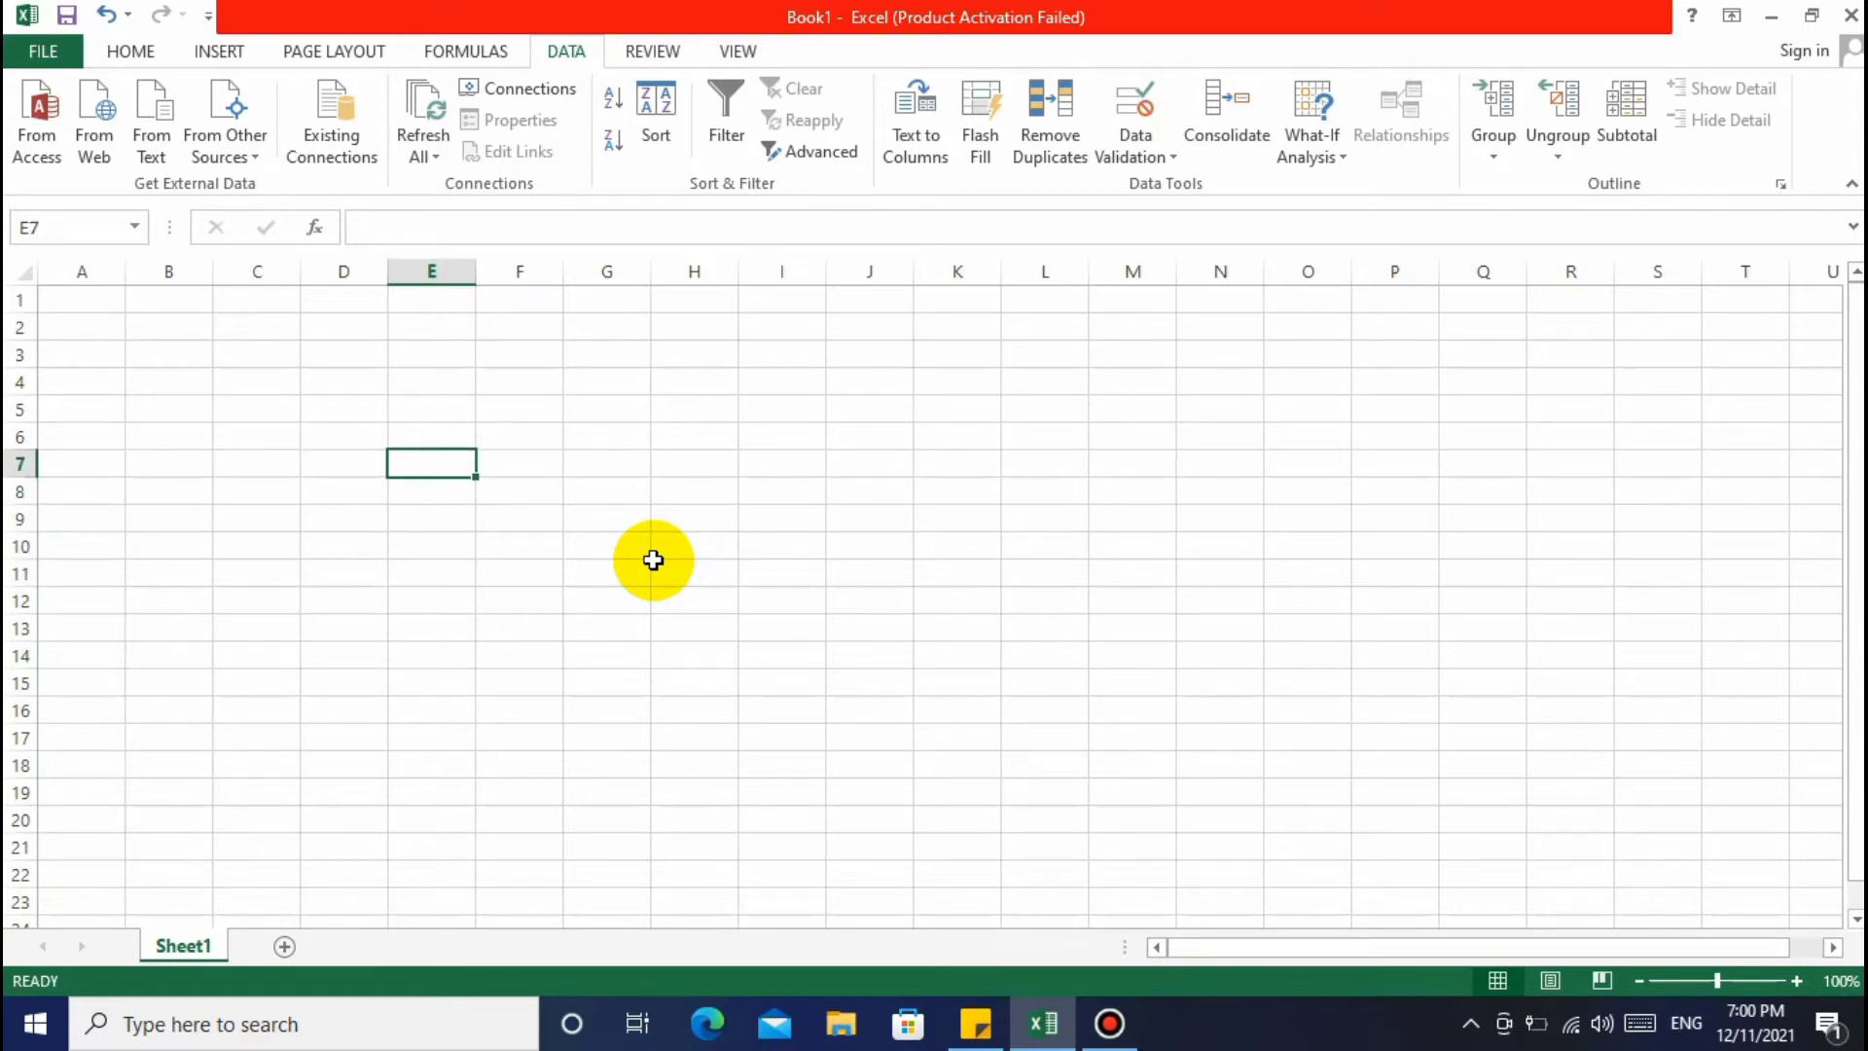
{"action": "key", "text": "Up"}
{"action": "key", "text": "Up"}
{"action": "key", "text": "Up"}
{"action": "key", "text": "Down"}
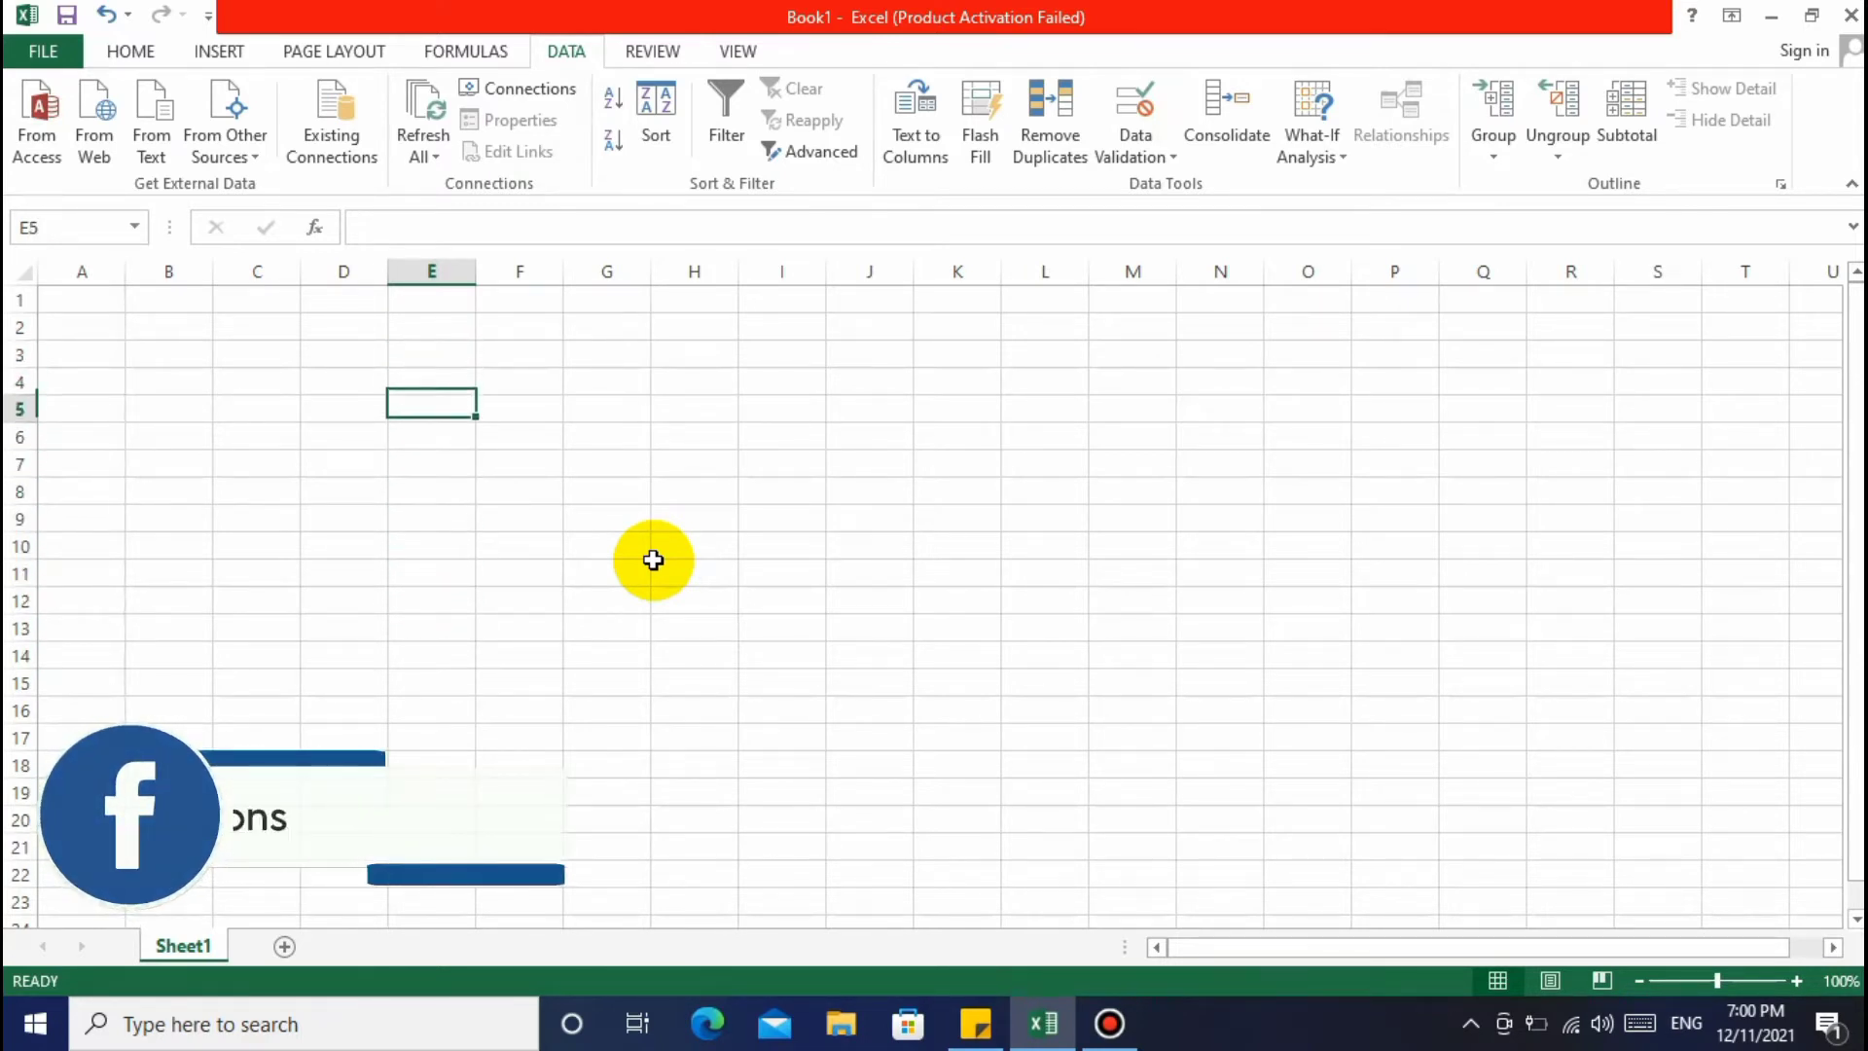
{"action": "key", "text": "Down"}
{"action": "key", "text": "Down"}
{"action": "key", "text": "Right"}
{"action": "key", "text": "Left"}
{"action": "key", "text": "Up"}
{"action": "key", "text": "Up"}
{"action": "key", "text": "Right"}
{"action": "key", "text": "Left"}
{"action": "key", "text": "Up"}
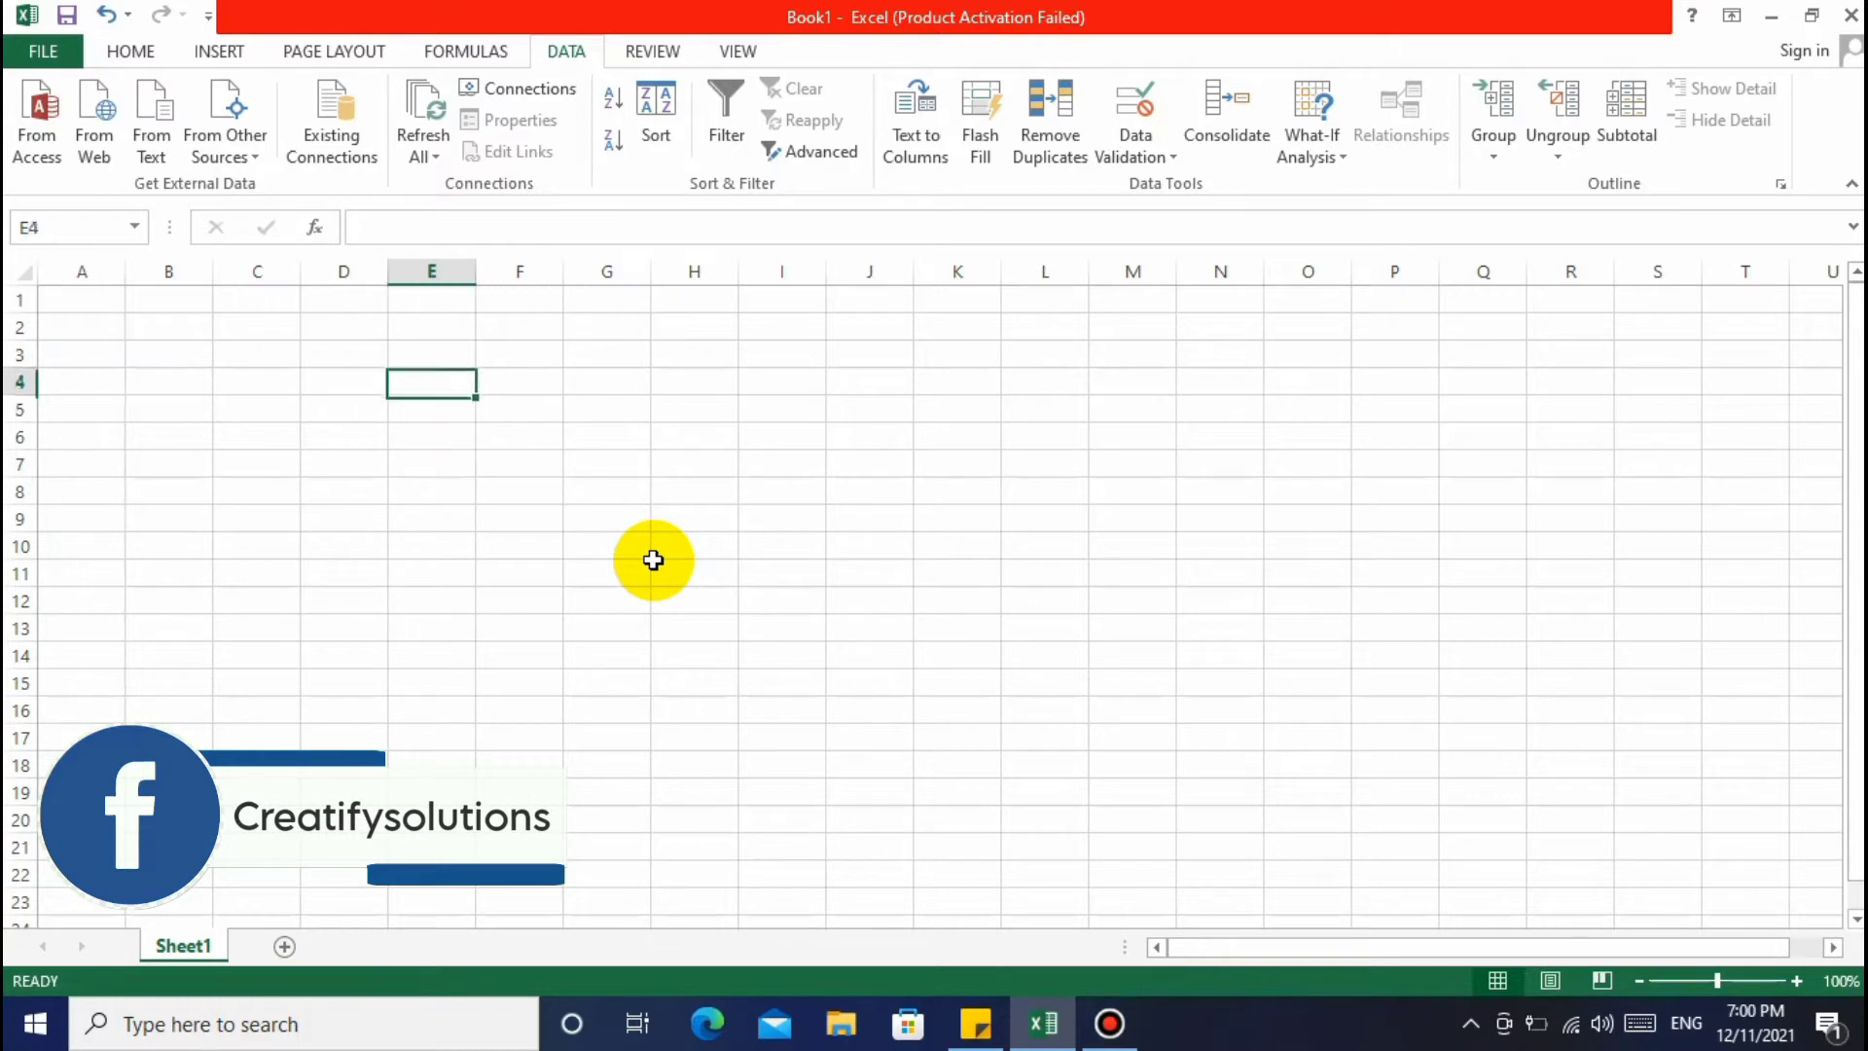
{"action": "key", "text": "Down"}
{"action": "key", "text": "Up"}
{"action": "key", "text": "Down"}
{"action": "key", "text": "Down"}
{"action": "key", "text": "Down"}
{"action": "key", "text": "Up"}
{"action": "key", "text": "Down"}
Make E5 the active cell and enter 123 in it
{"action": "key", "text": "Up"}
{"action": "key", "text": "Up"}
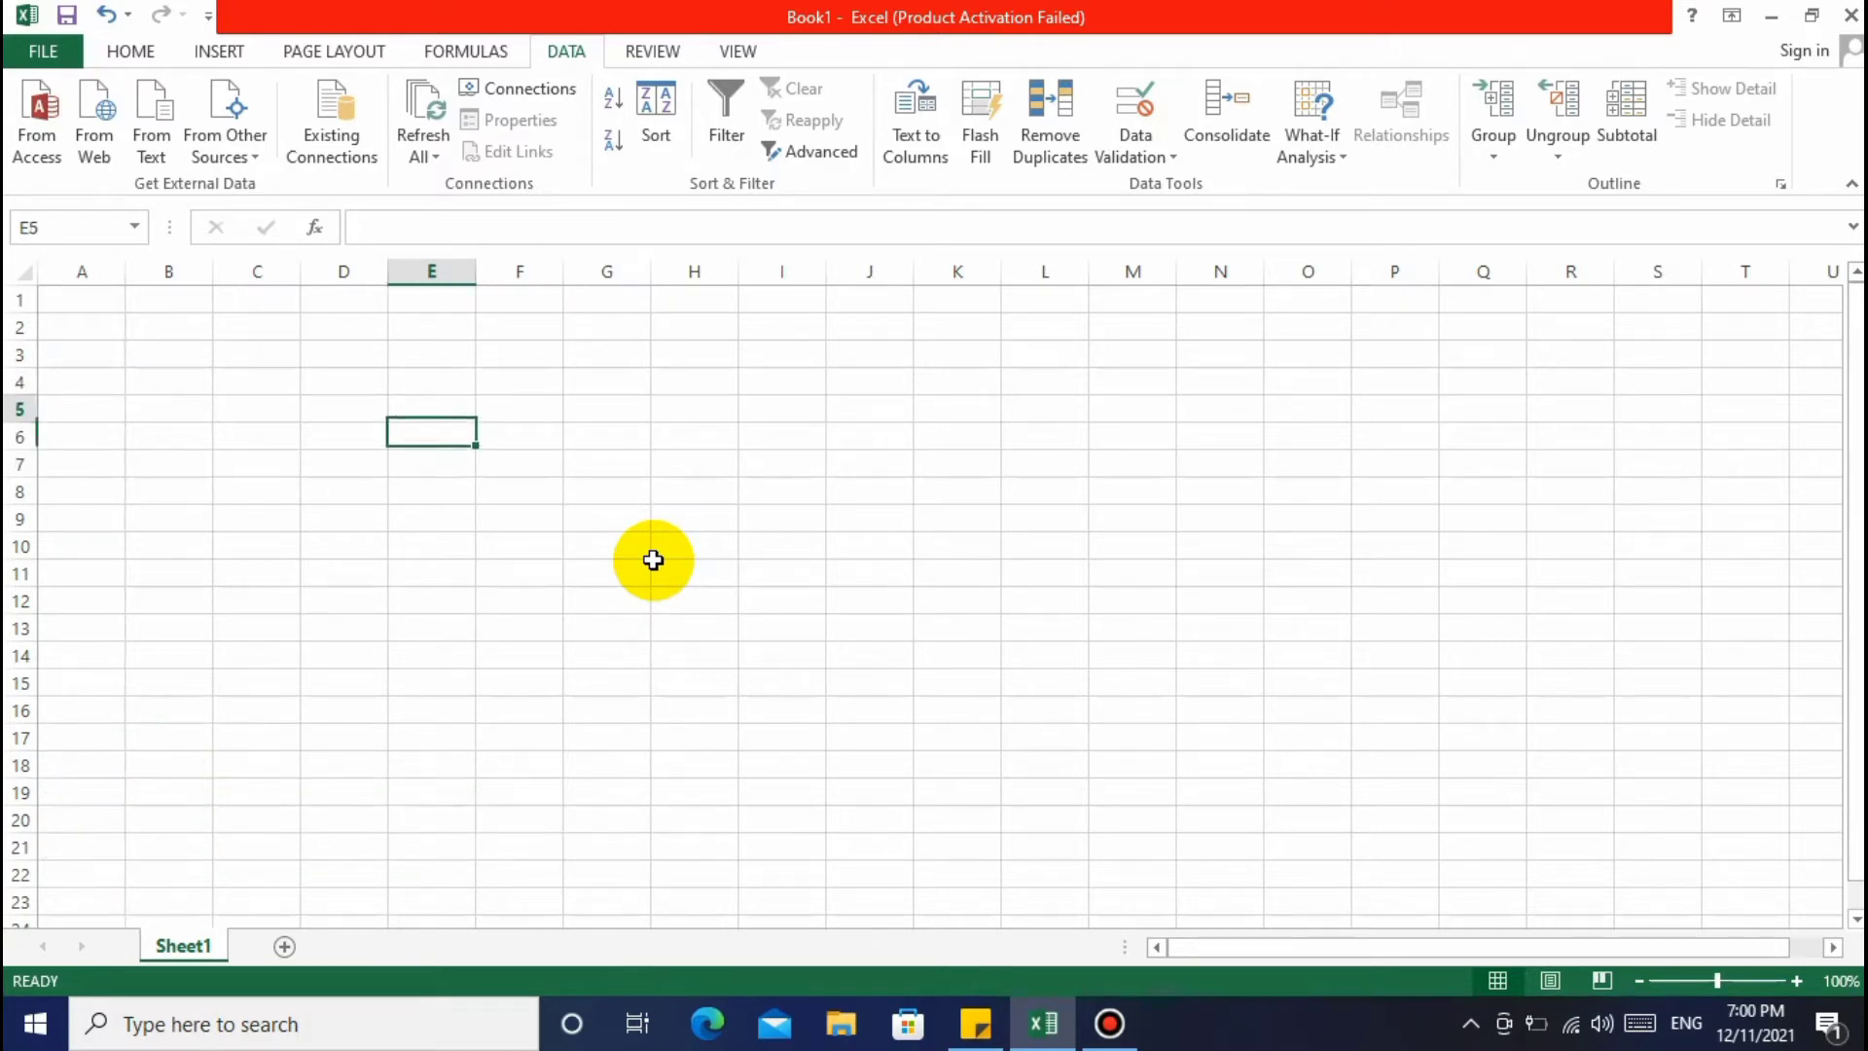
{"action": "type", "text": "123"}
{"action": "key", "text": "Return"}
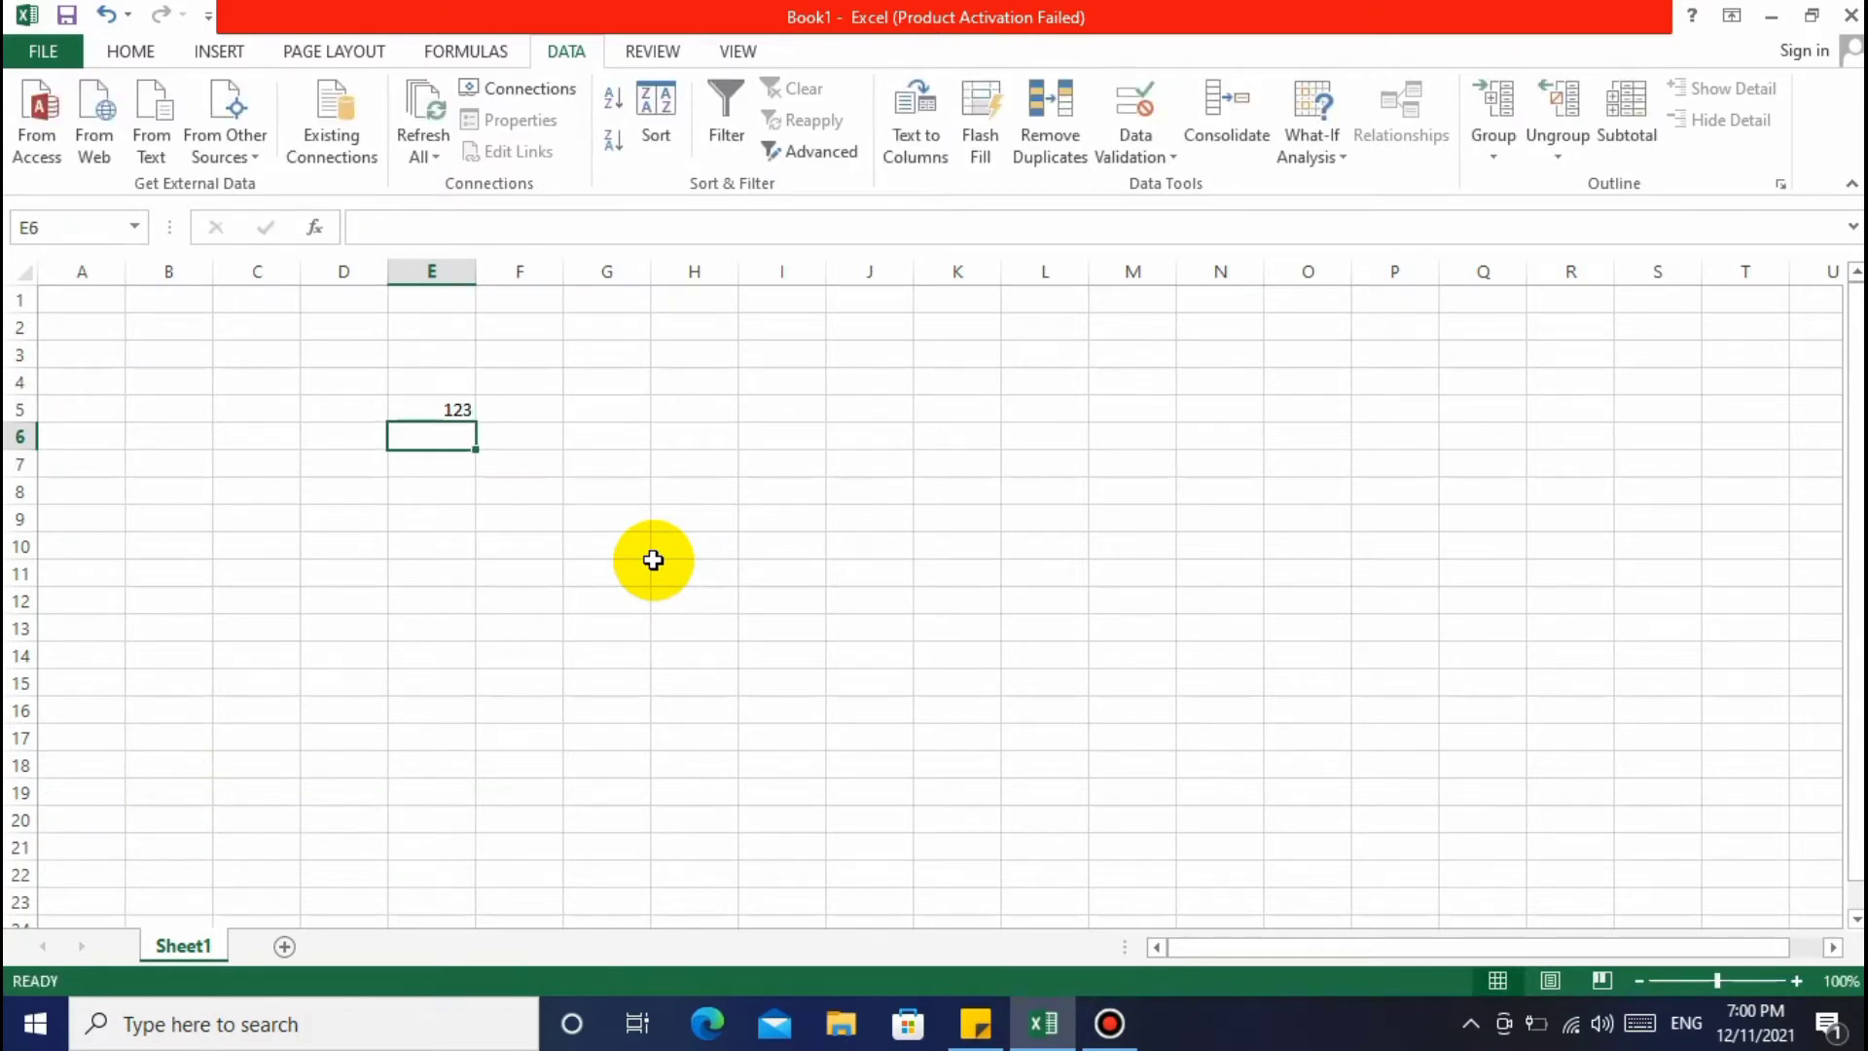
Copy cell E5 and make cell G5 the active destination cell
{"action": "key", "text": "Up"}
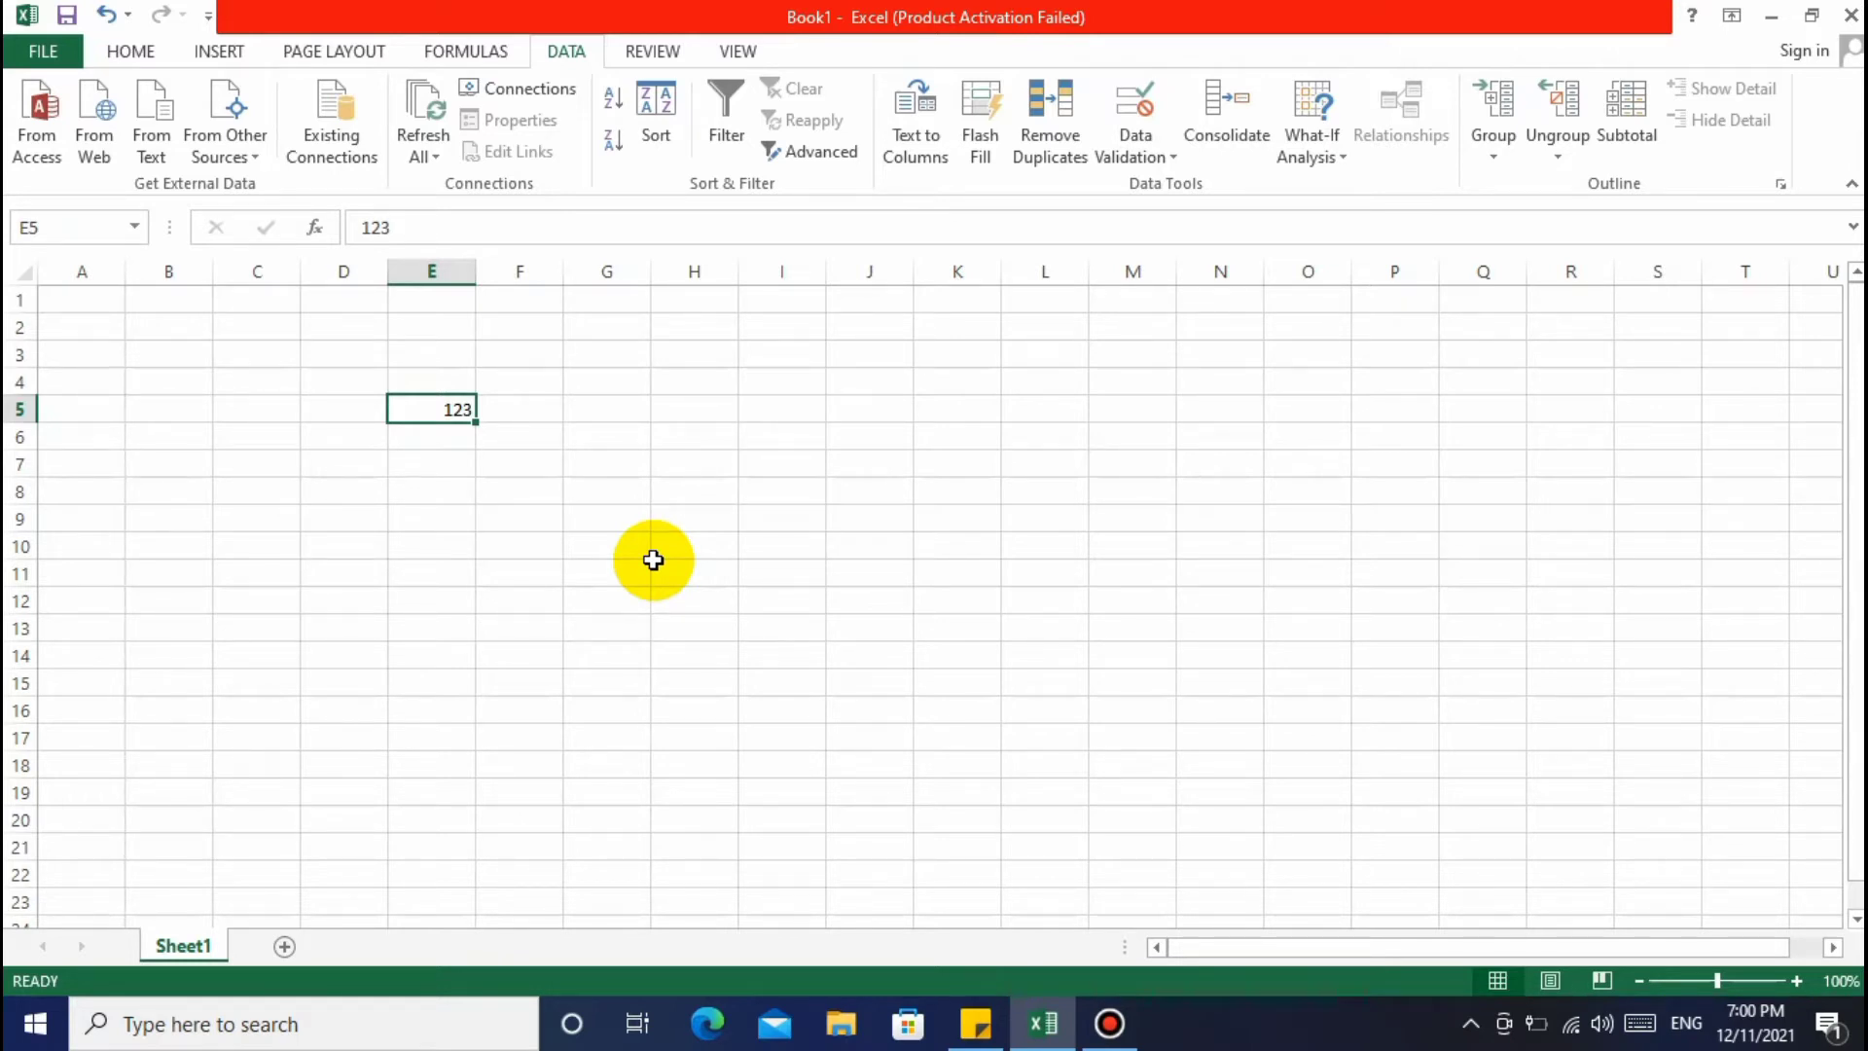
{"action": "key", "text": "ctrl+c"}
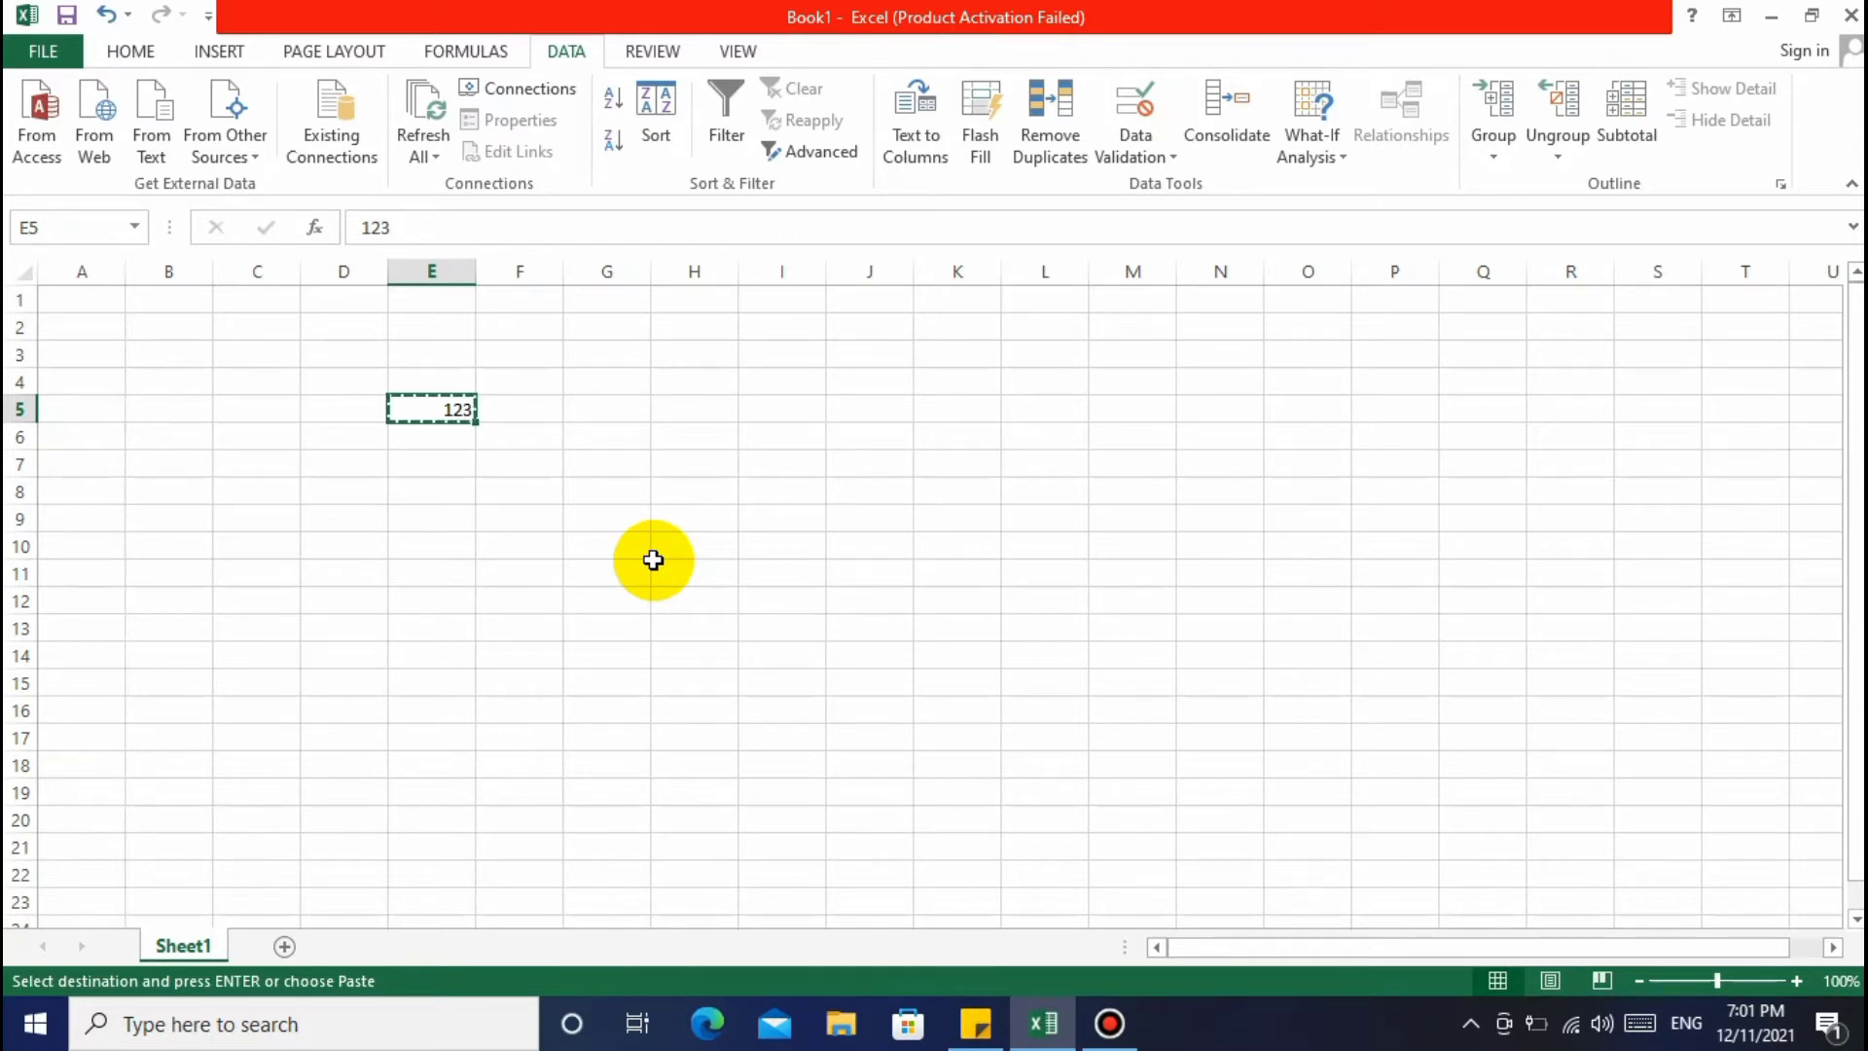
{"action": "key", "text": "Down"}
{"action": "key", "text": "Up"}
{"action": "key", "text": "Down"}
{"action": "key", "text": "Right"}
{"action": "key", "text": "Right"}
{"action": "key", "text": "Up"}
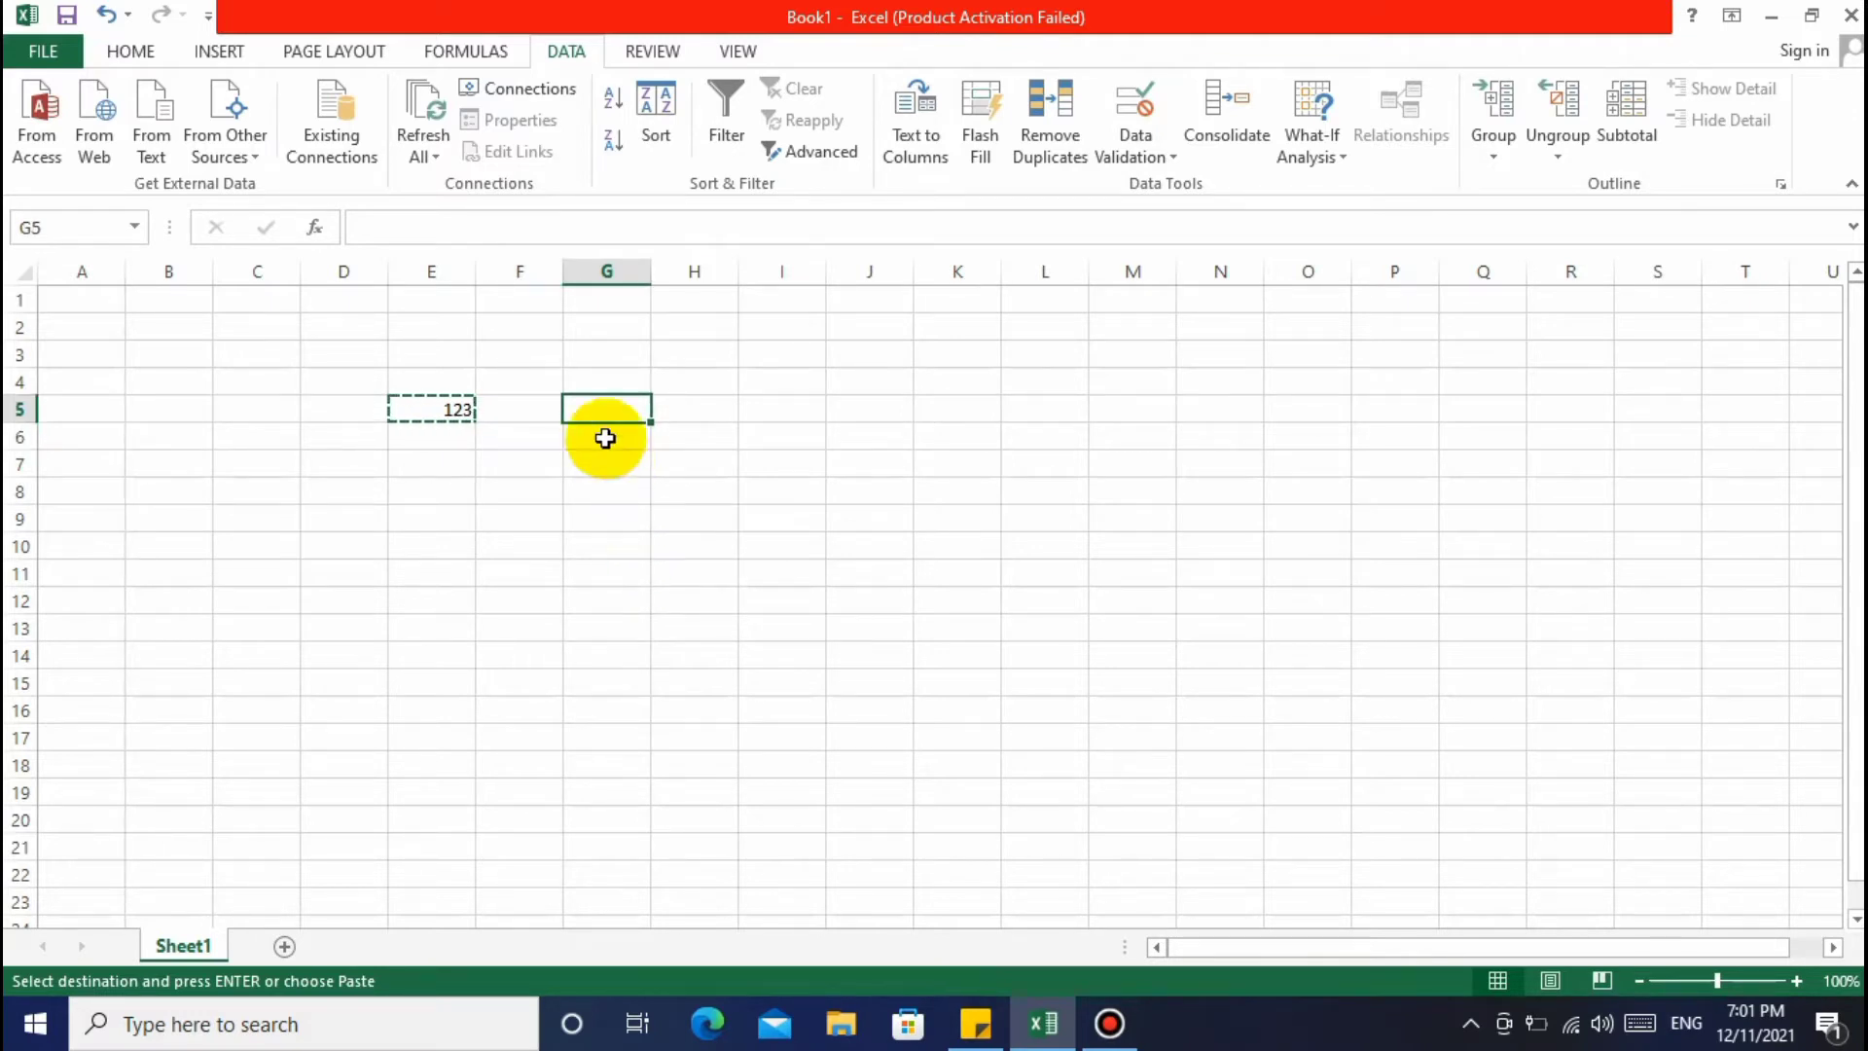
Extend the selection from G5 down column G to G13 and collapse it back to the single cell G5
{"action": "left_click", "coordinate": [605, 272]}
{"action": "left_click", "coordinate": [619, 537]}
{"action": "left_click", "coordinate": [610, 410]}
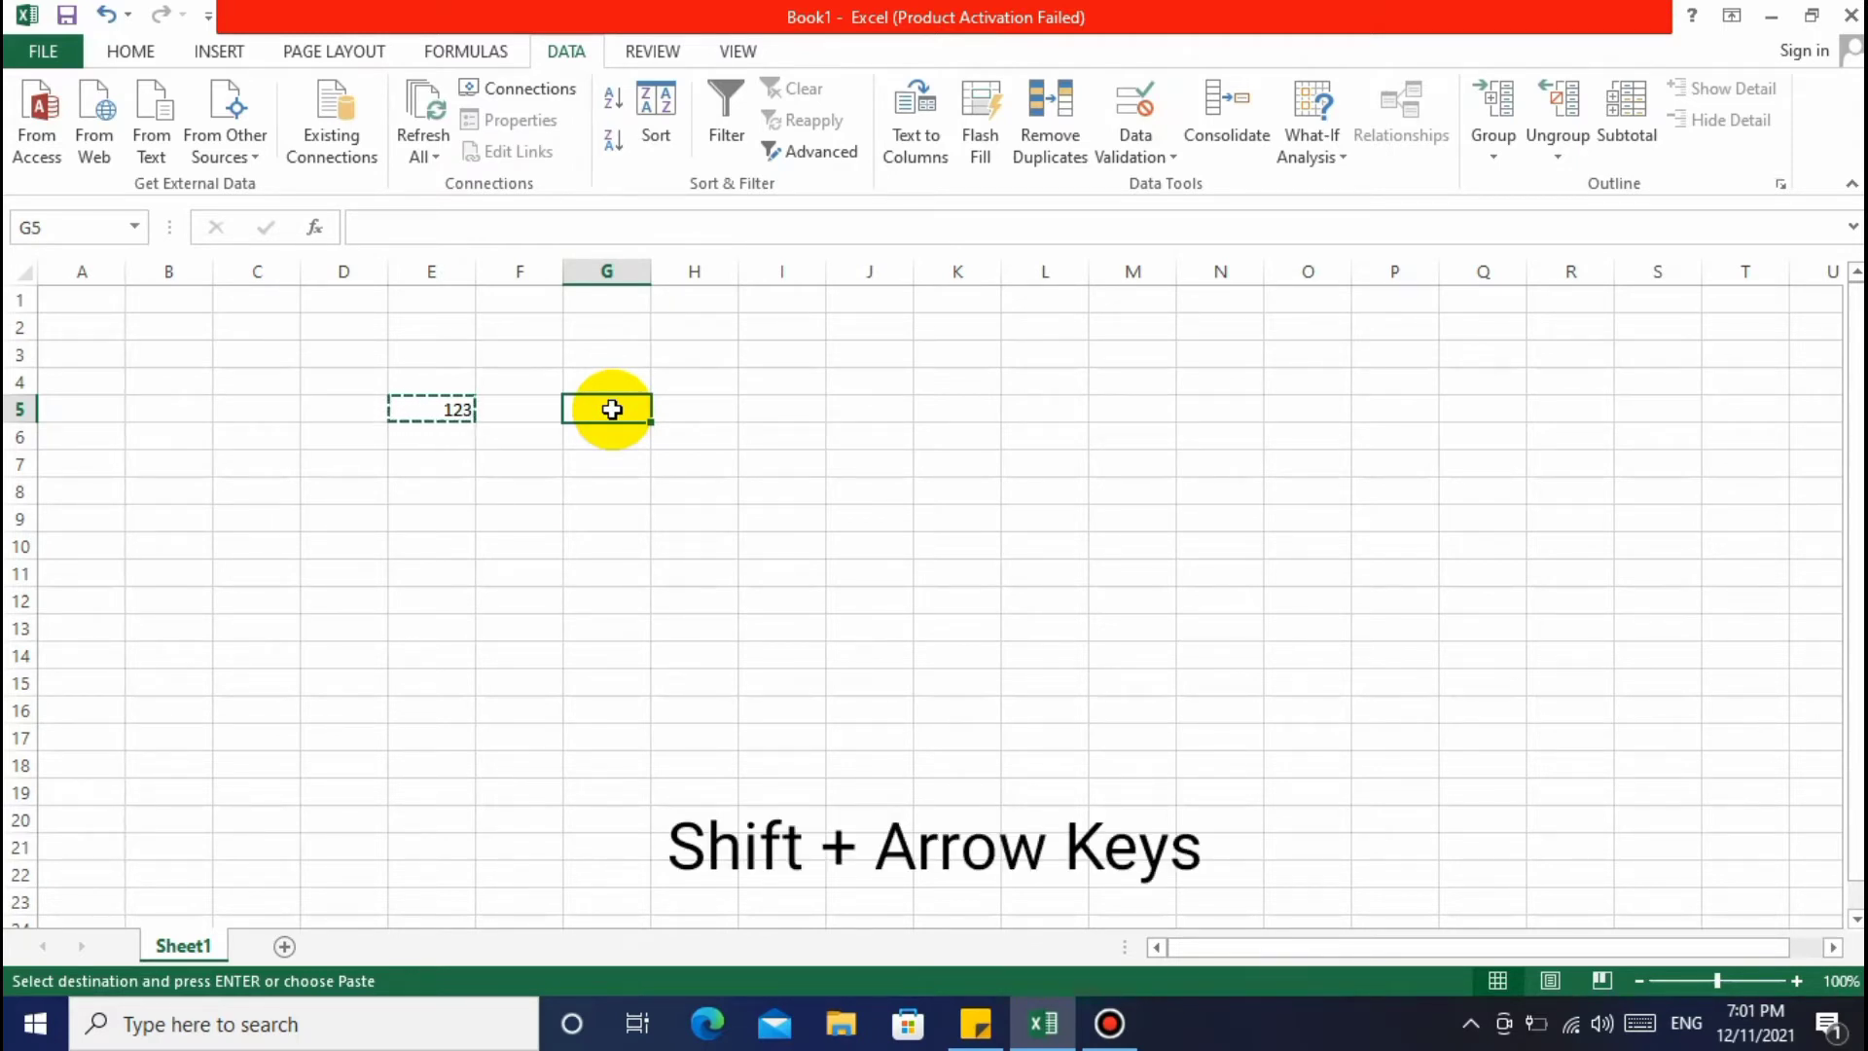
{"action": "key", "text": "shift+Down"}
{"action": "key", "text": "shift+Down"}
{"action": "key", "text": "shift+Down"}
{"action": "key", "text": "shift+Down"}
{"action": "key", "text": "shift+Down"}
{"action": "key", "text": "shift+Down"}
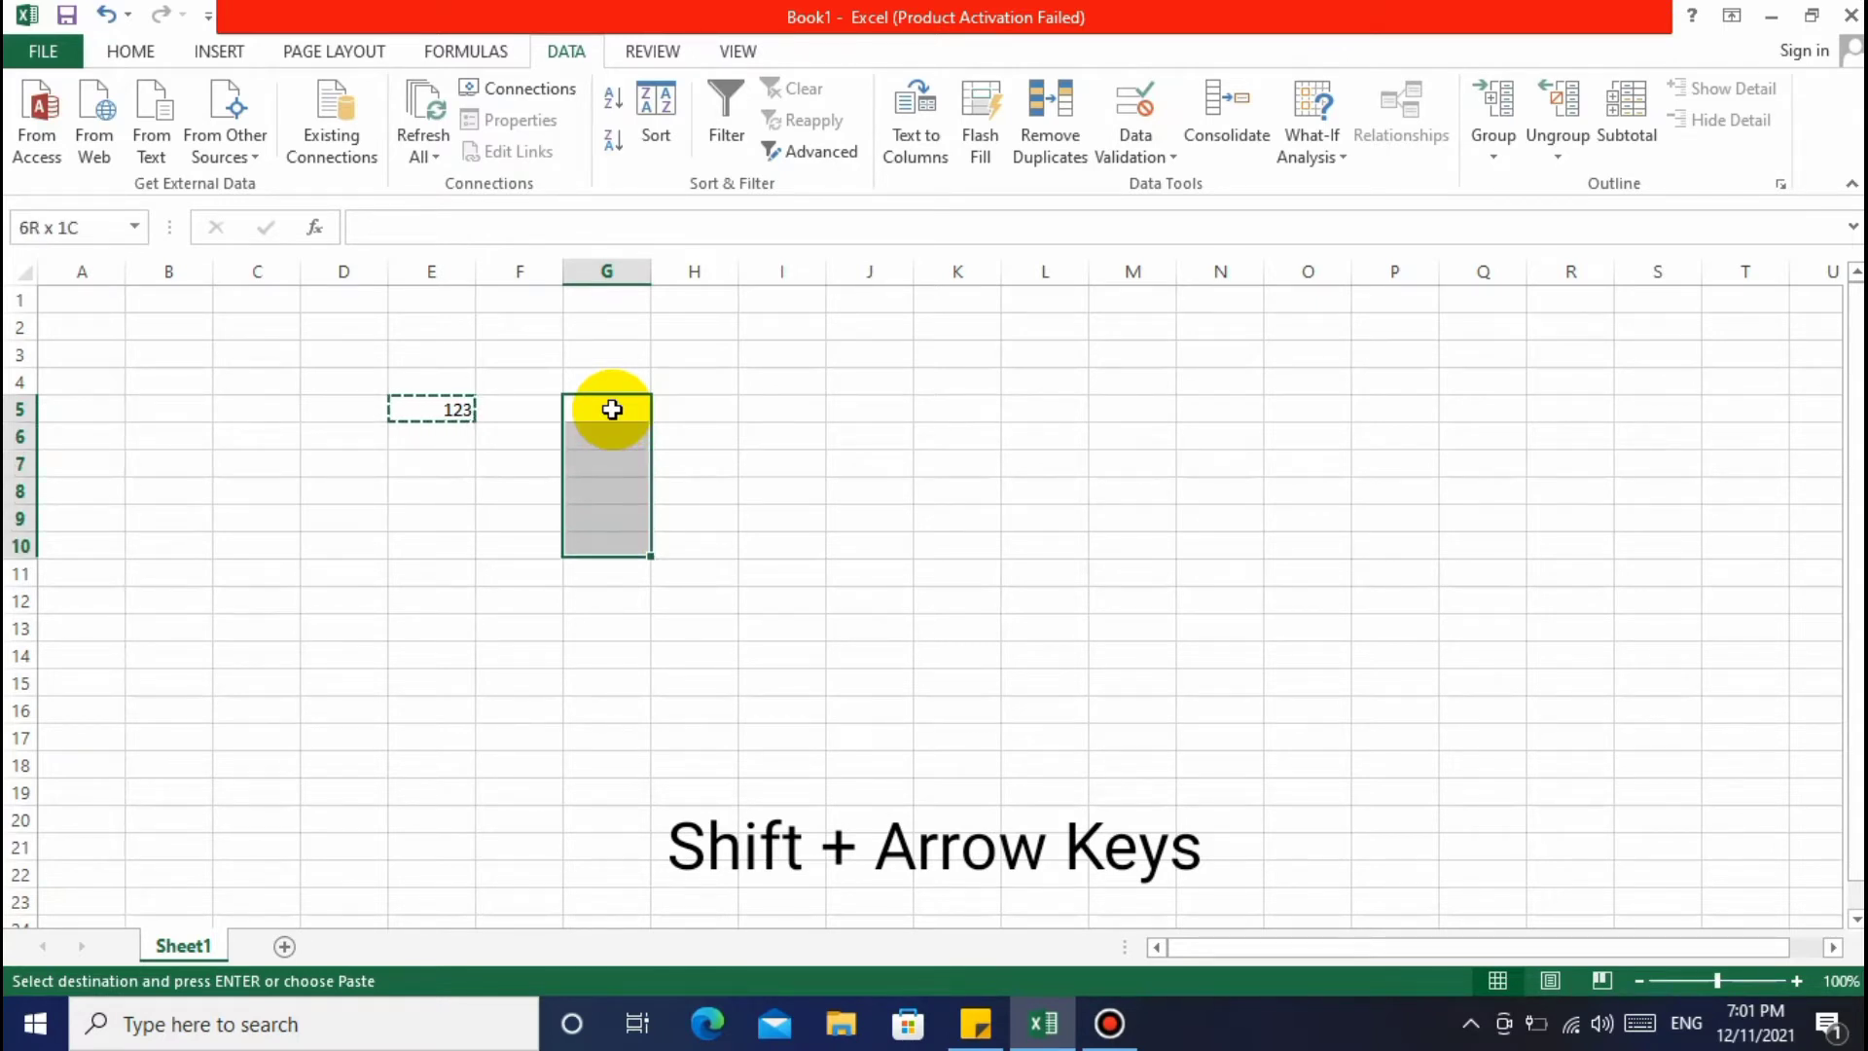
{"action": "key", "text": "shift+Down"}
{"action": "key", "text": "shift+Down"}
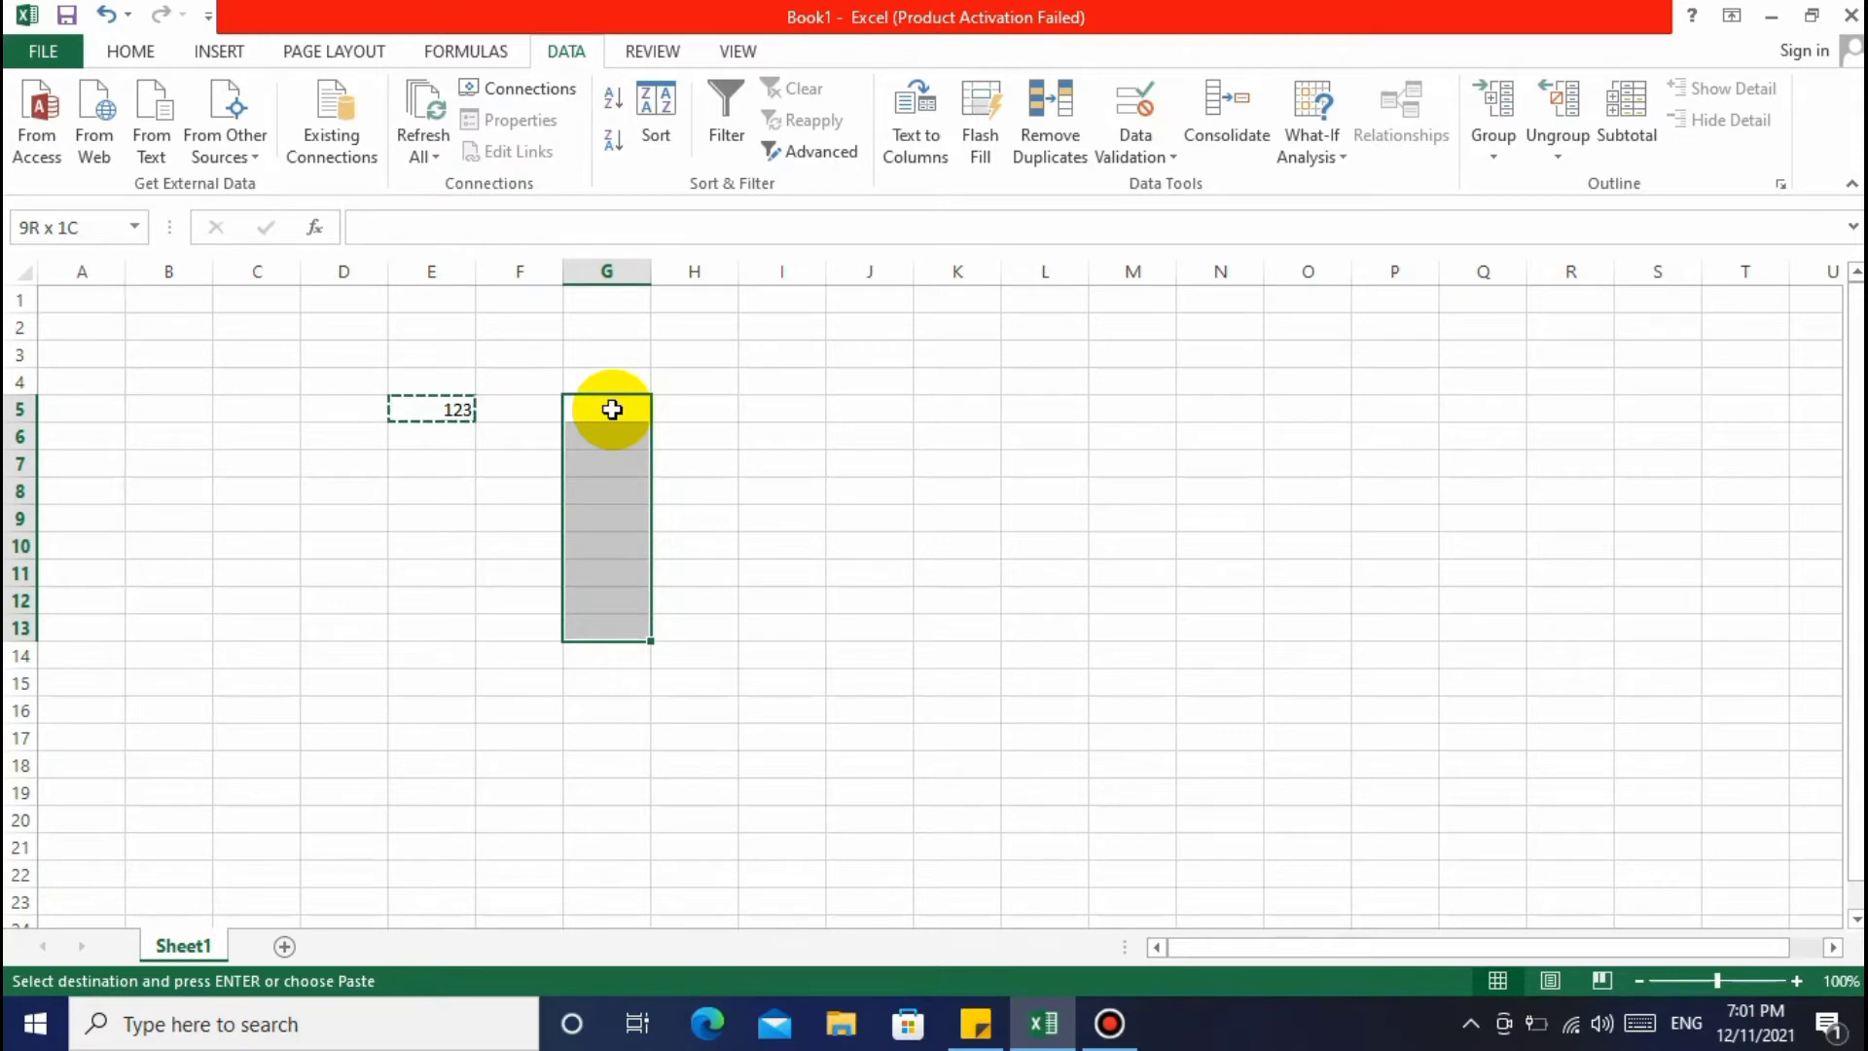
{"action": "key", "text": "shift+Down"}
{"action": "key", "text": "shift+Down"}
{"action": "key", "text": "shift+Up"}
{"action": "key", "text": "Up"}
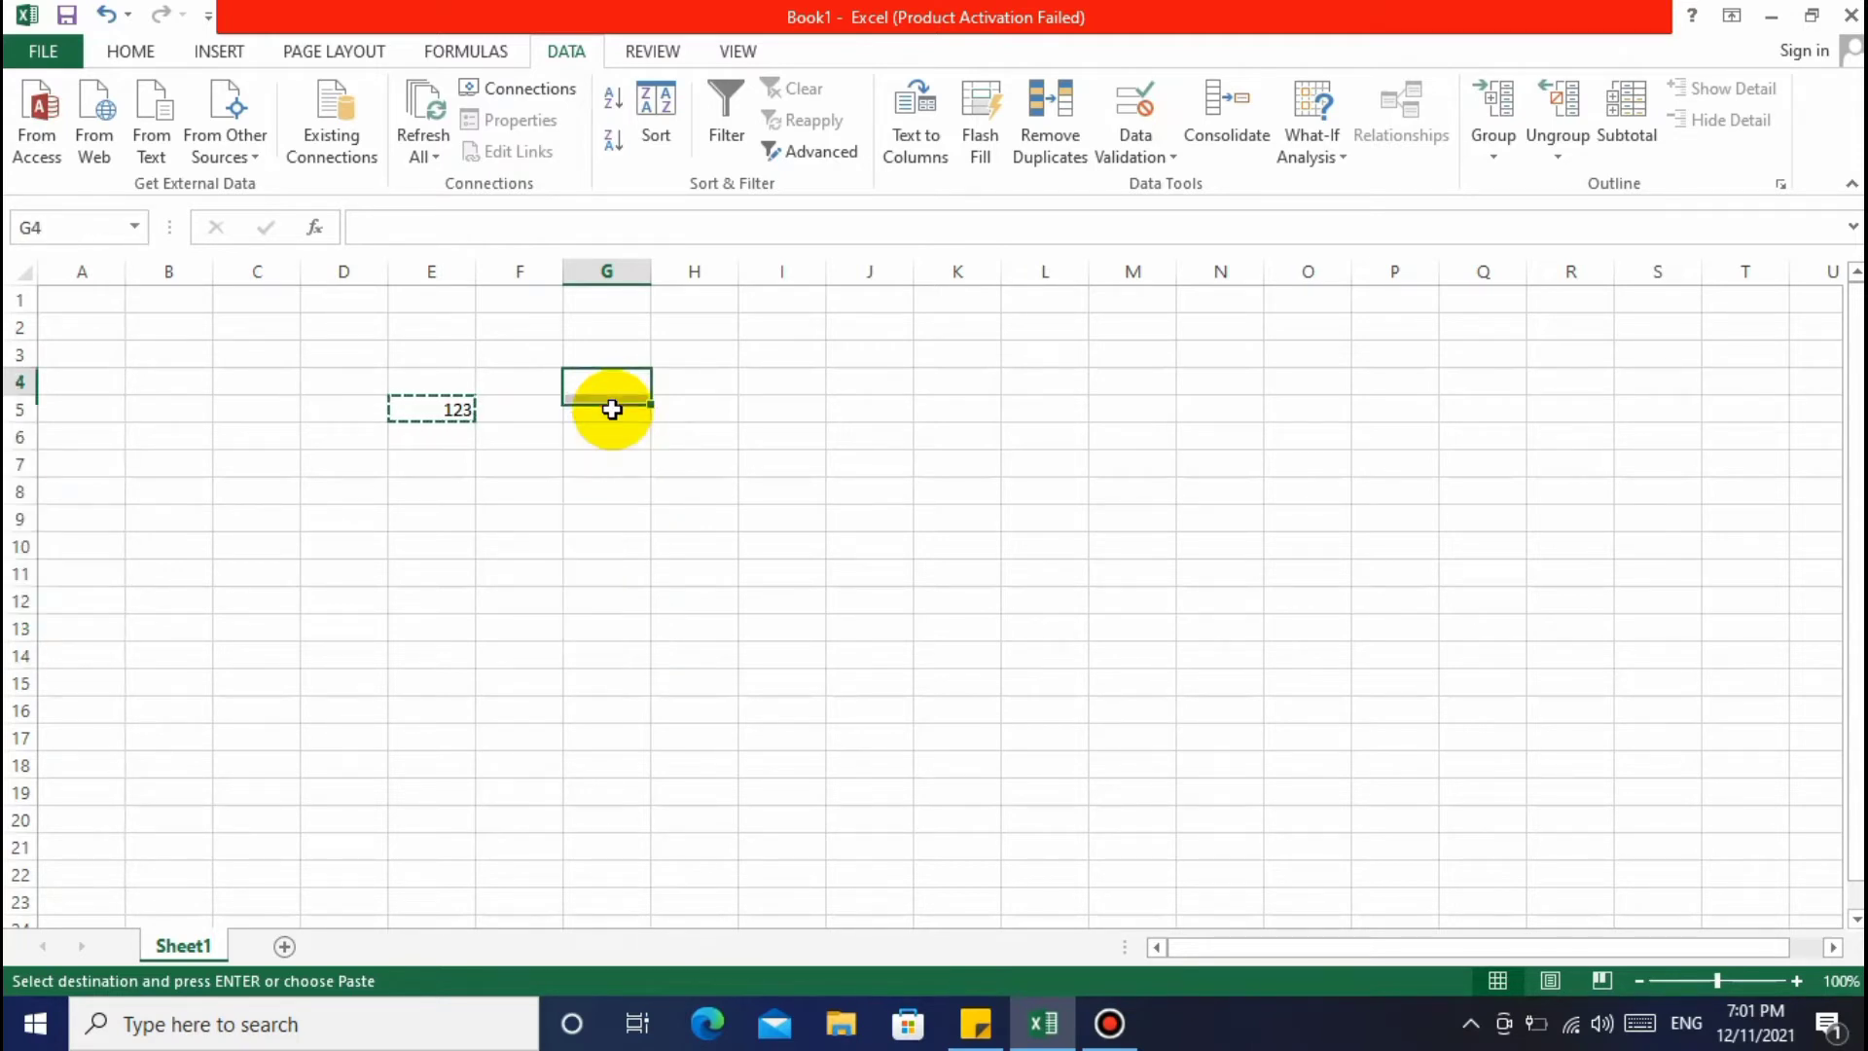
{"action": "key", "text": "Down"}
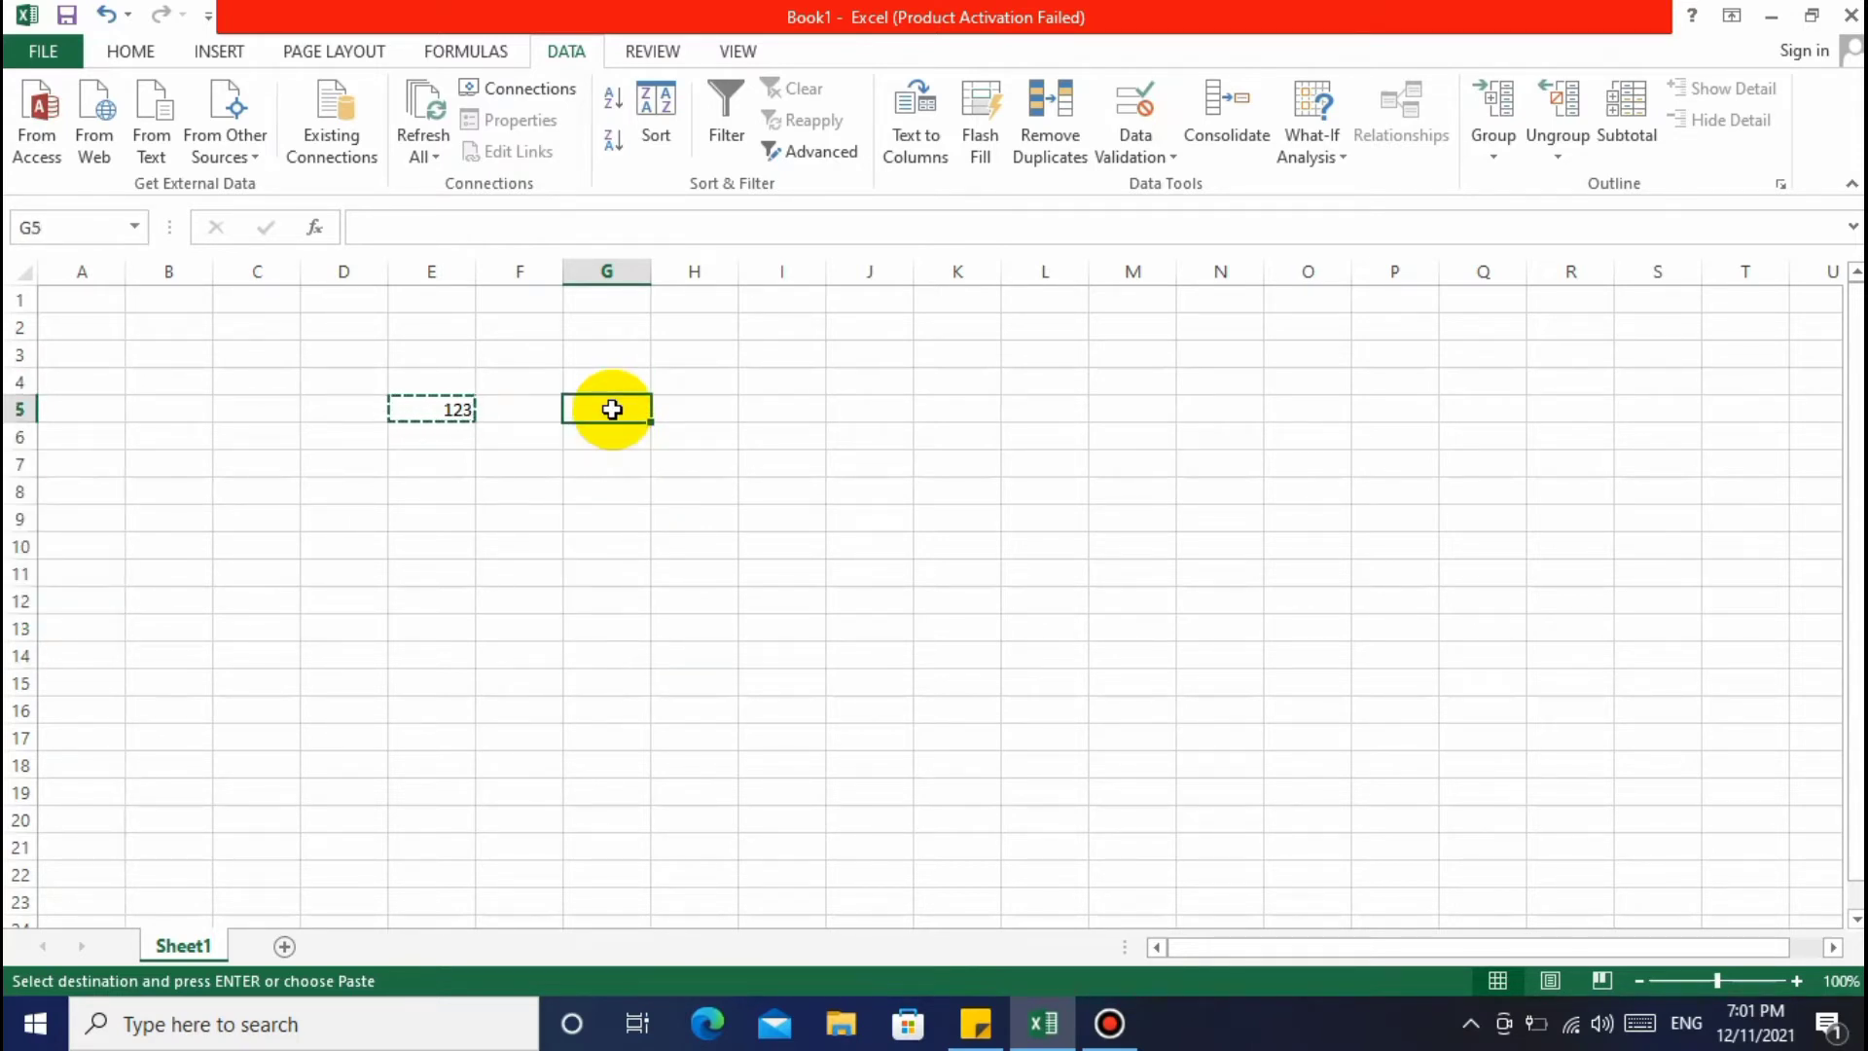
Extend the selection from G5 down column G to cell G21
{"action": "key", "text": "shift+Down"}
{"action": "key", "text": "shift+Down"}
{"action": "key", "text": "shift+Down"}
{"action": "key", "text": "shift+Down"}
{"action": "key", "text": "shift+Down"}
{"action": "key", "text": "shift+Down"}
{"action": "key", "text": "shift+Down"}
{"action": "key", "text": "shift+Down"}
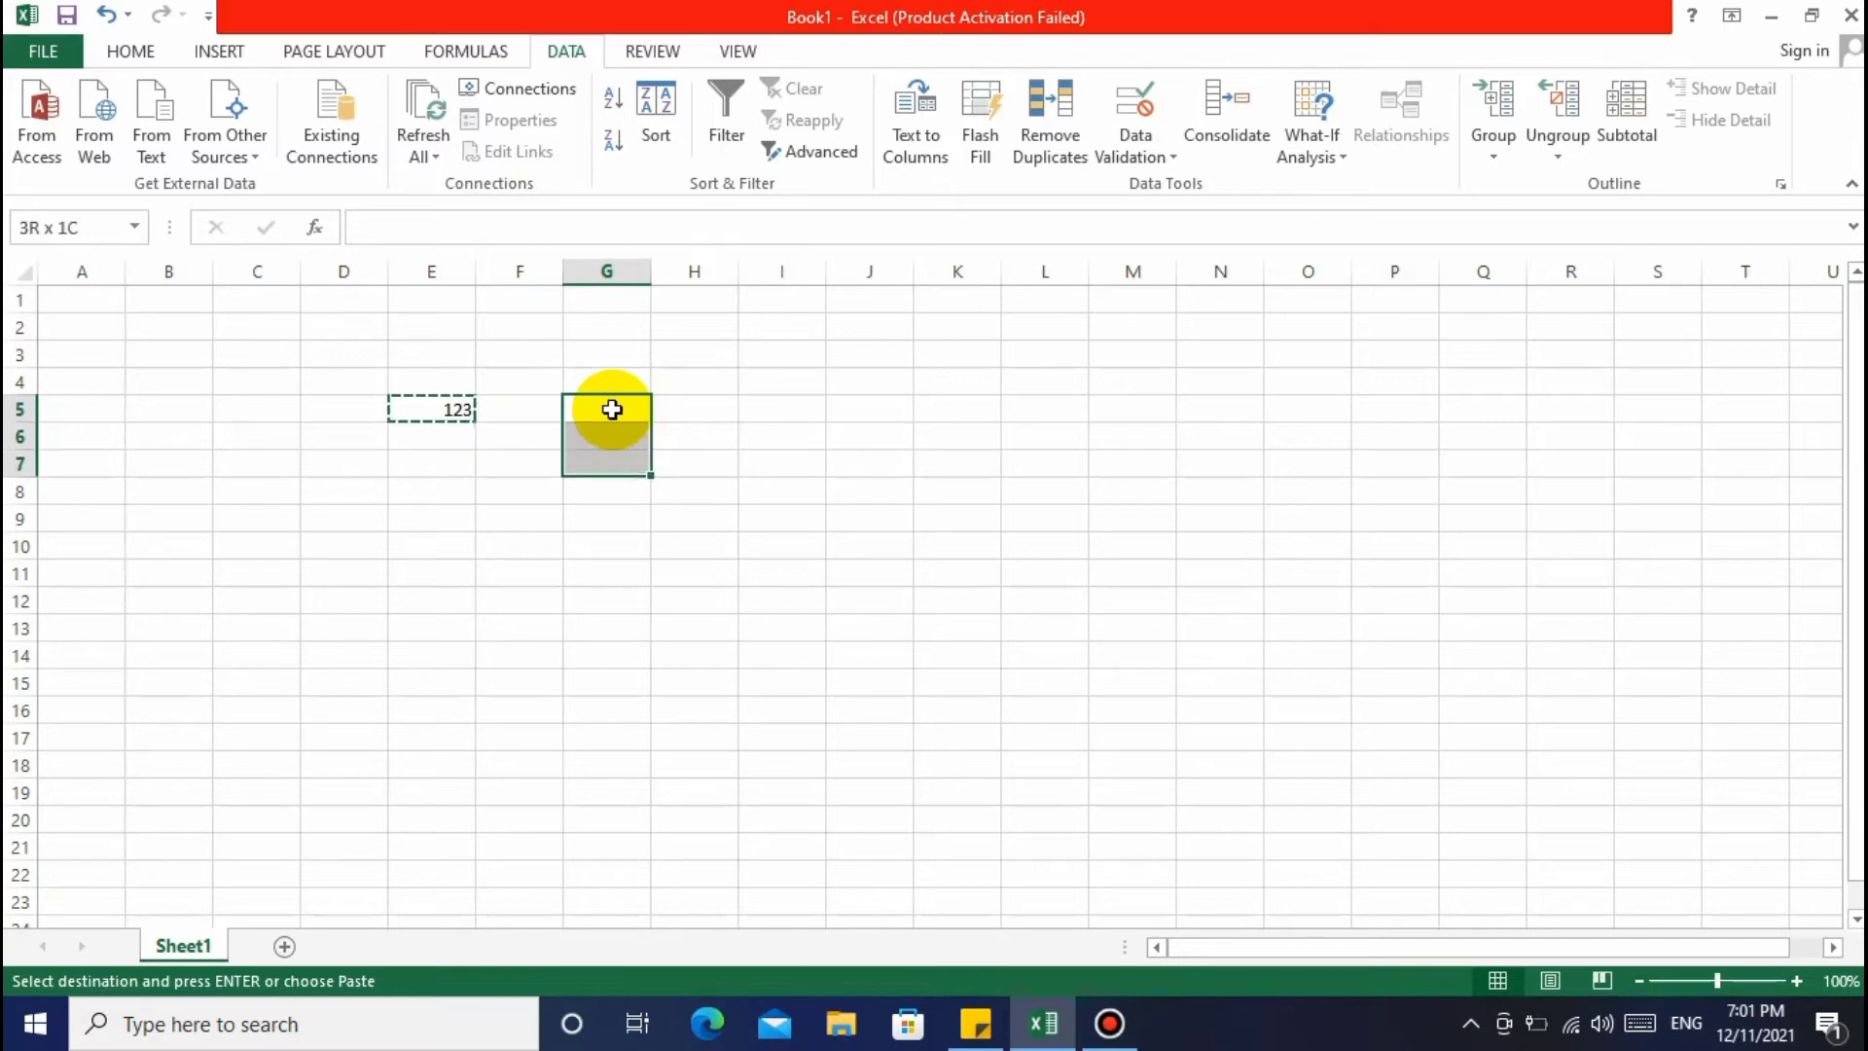
{"action": "key", "text": "shift+Down"}
{"action": "key", "text": "shift+Down"}
{"action": "key", "text": "shift+Down"}
{"action": "key", "text": "shift+Down"}
{"action": "key", "text": "shift+Down"}
{"action": "key", "text": "shift+Down"}
{"action": "key", "text": "shift+Down"}
{"action": "key", "text": "shift+Down"}
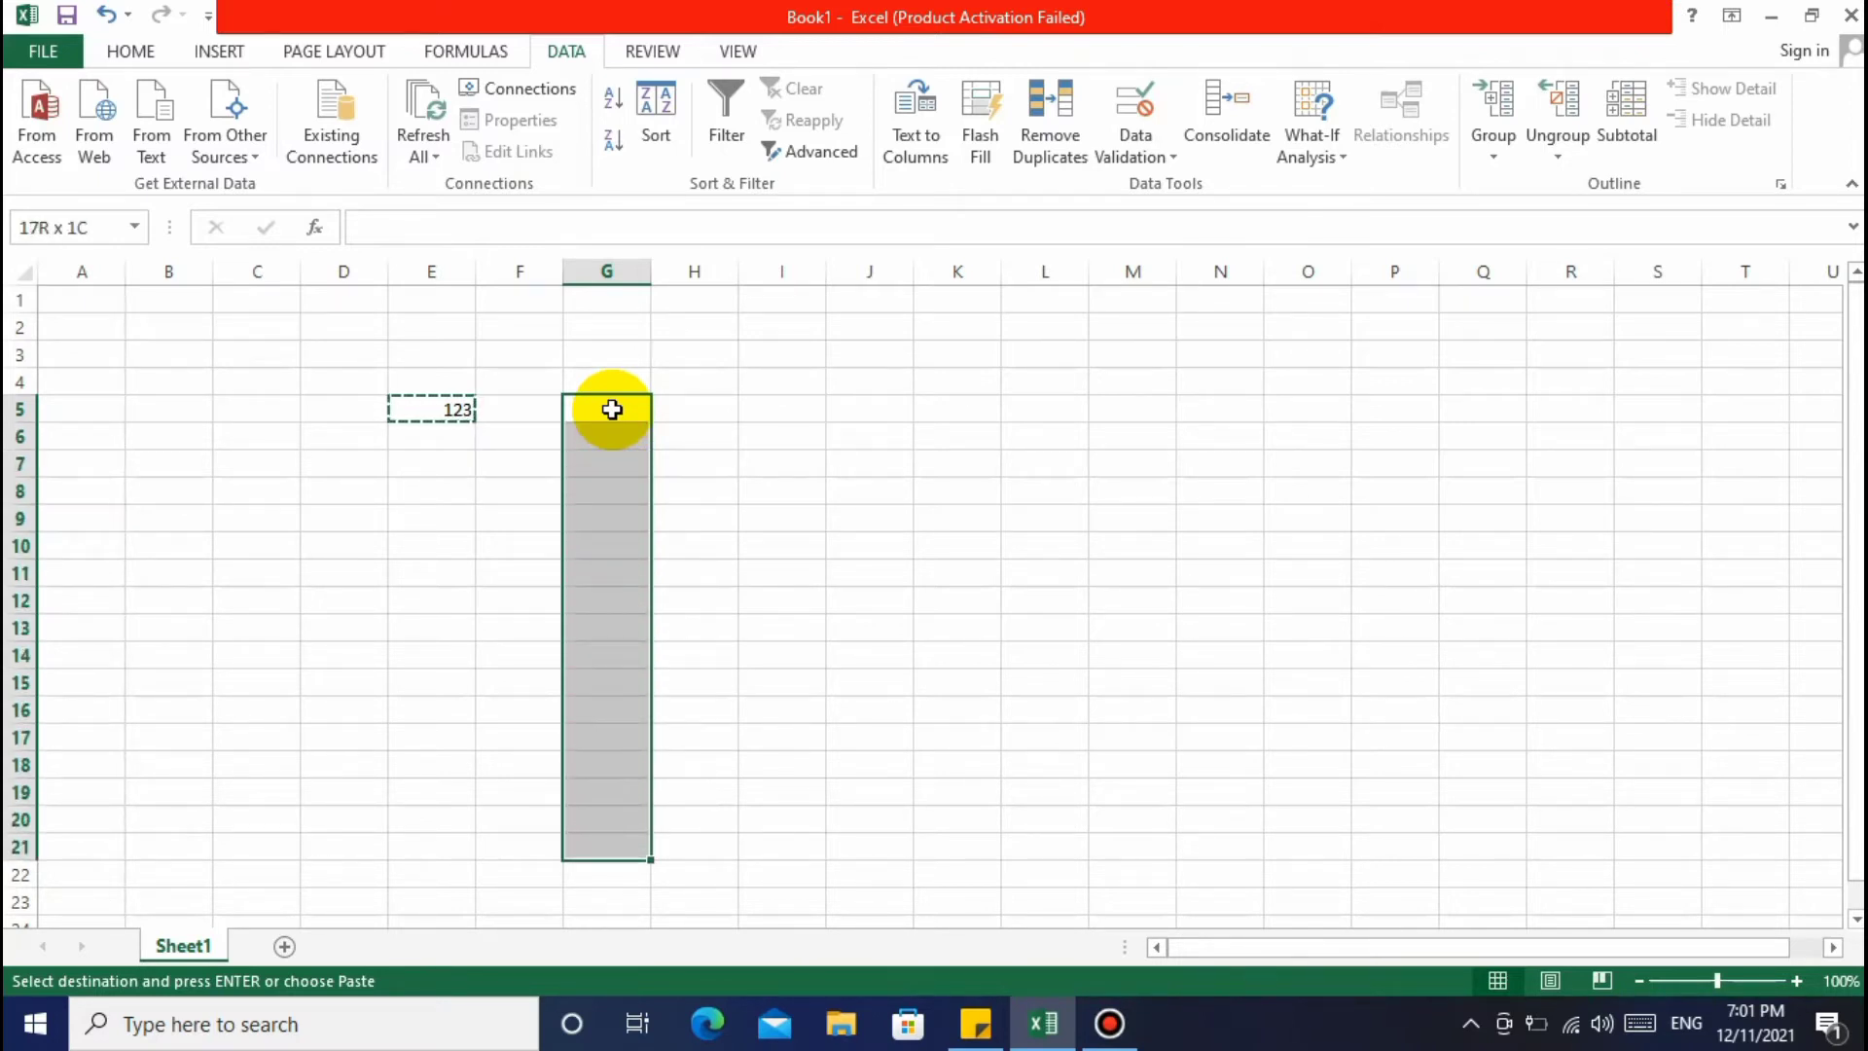
Shrink the column G selection back to G5 and extend it upward to cover G3:G5
{"action": "key", "text": "shift+Up"}
{"action": "key", "text": "shift+Up"}
{"action": "key", "text": "shift+Up"}
{"action": "key", "text": "shift+Up"}
{"action": "key", "text": "shift+Up"}
{"action": "key", "text": "shift+Up"}
{"action": "key", "text": "shift+Up"}
{"action": "key", "text": "shift+Up"}
{"action": "key", "text": "shift+Up"}
{"action": "key", "text": "shift+Up"}
{"action": "key", "text": "shift+Up"}
{"action": "key", "text": "shift+Up"}
{"action": "key", "text": "shift+Up"}
{"action": "key", "text": "shift+Up"}
{"action": "key", "text": "shift+Up"}
{"action": "key", "text": "shift+Up"}
{"action": "key", "text": "shift+Up"}
{"action": "key", "text": "shift+Up"}
{"action": "key", "text": "shift+Up"}
{"action": "key", "text": "shift+Up"}
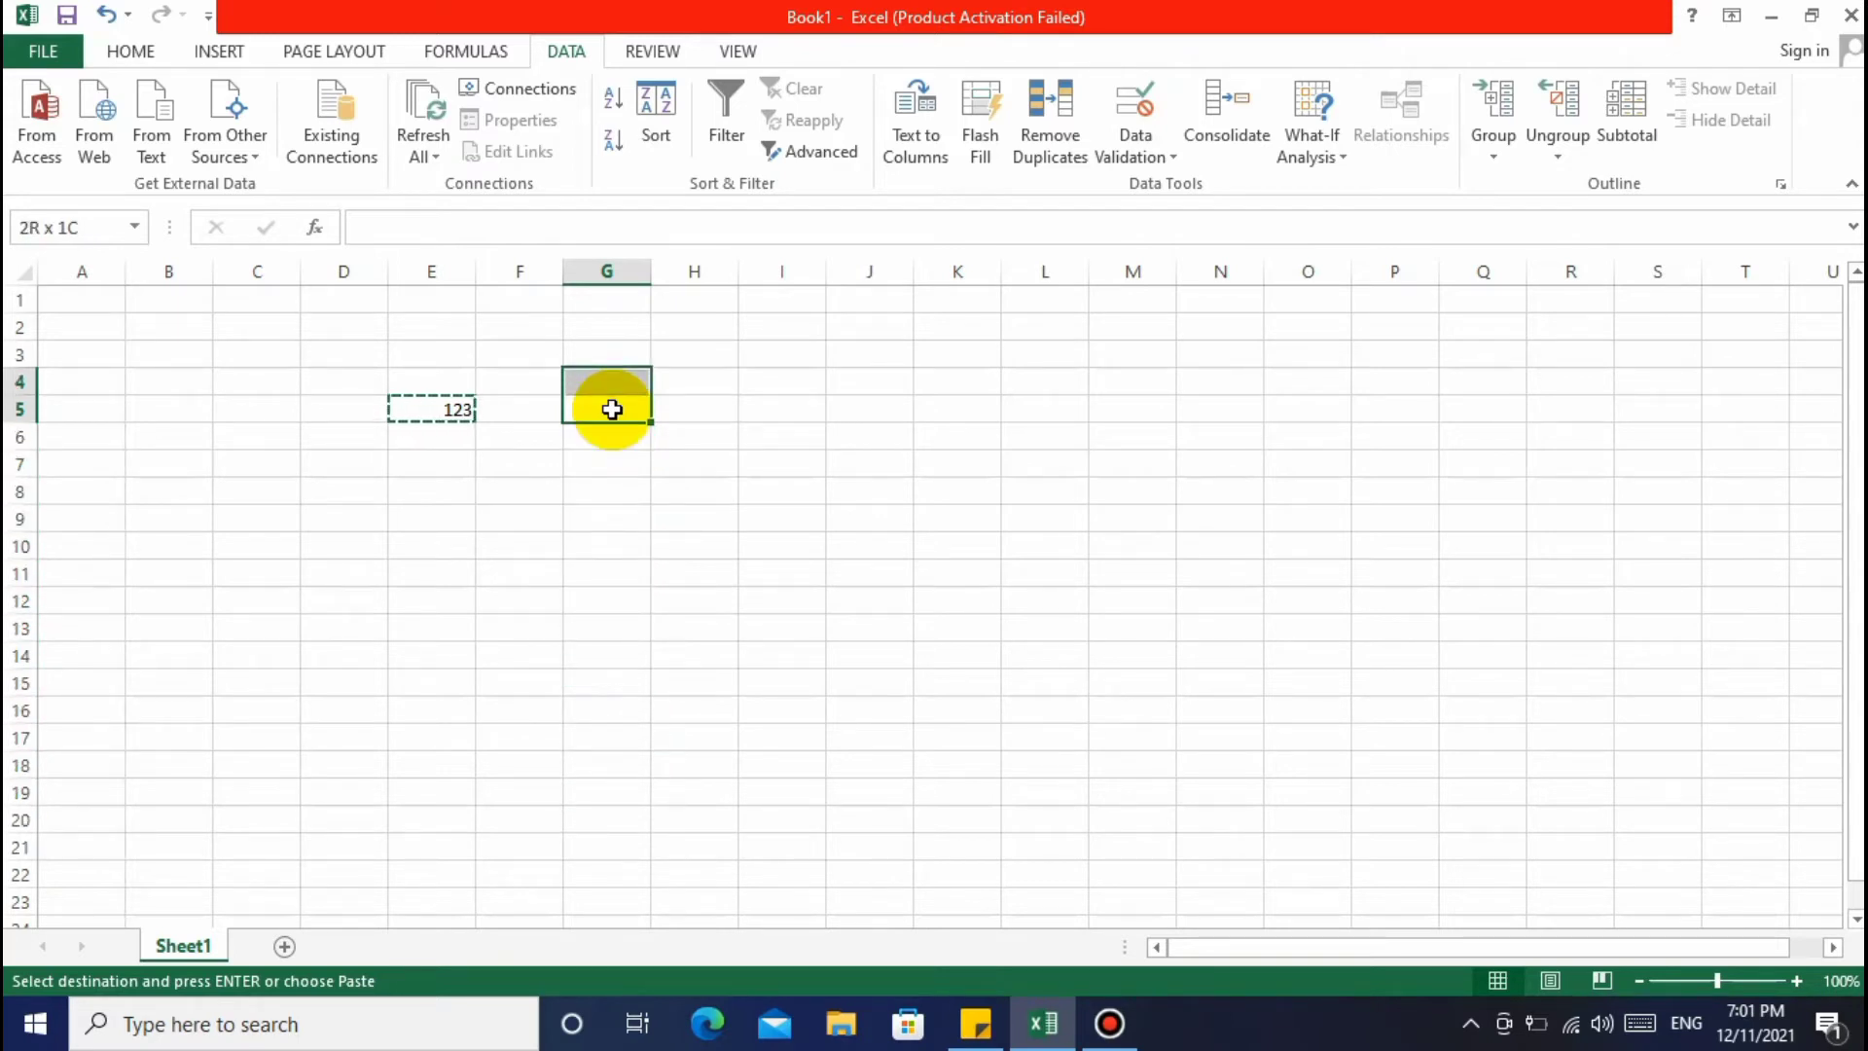
{"action": "key", "text": "shift+Down"}
{"action": "key", "text": "shift+Down"}
Widen the selection by three columns to cover G3:J5
{"action": "key", "text": "shift+Right"}
{"action": "key", "text": "shift+Right"}
{"action": "key", "text": "shift+Right"}
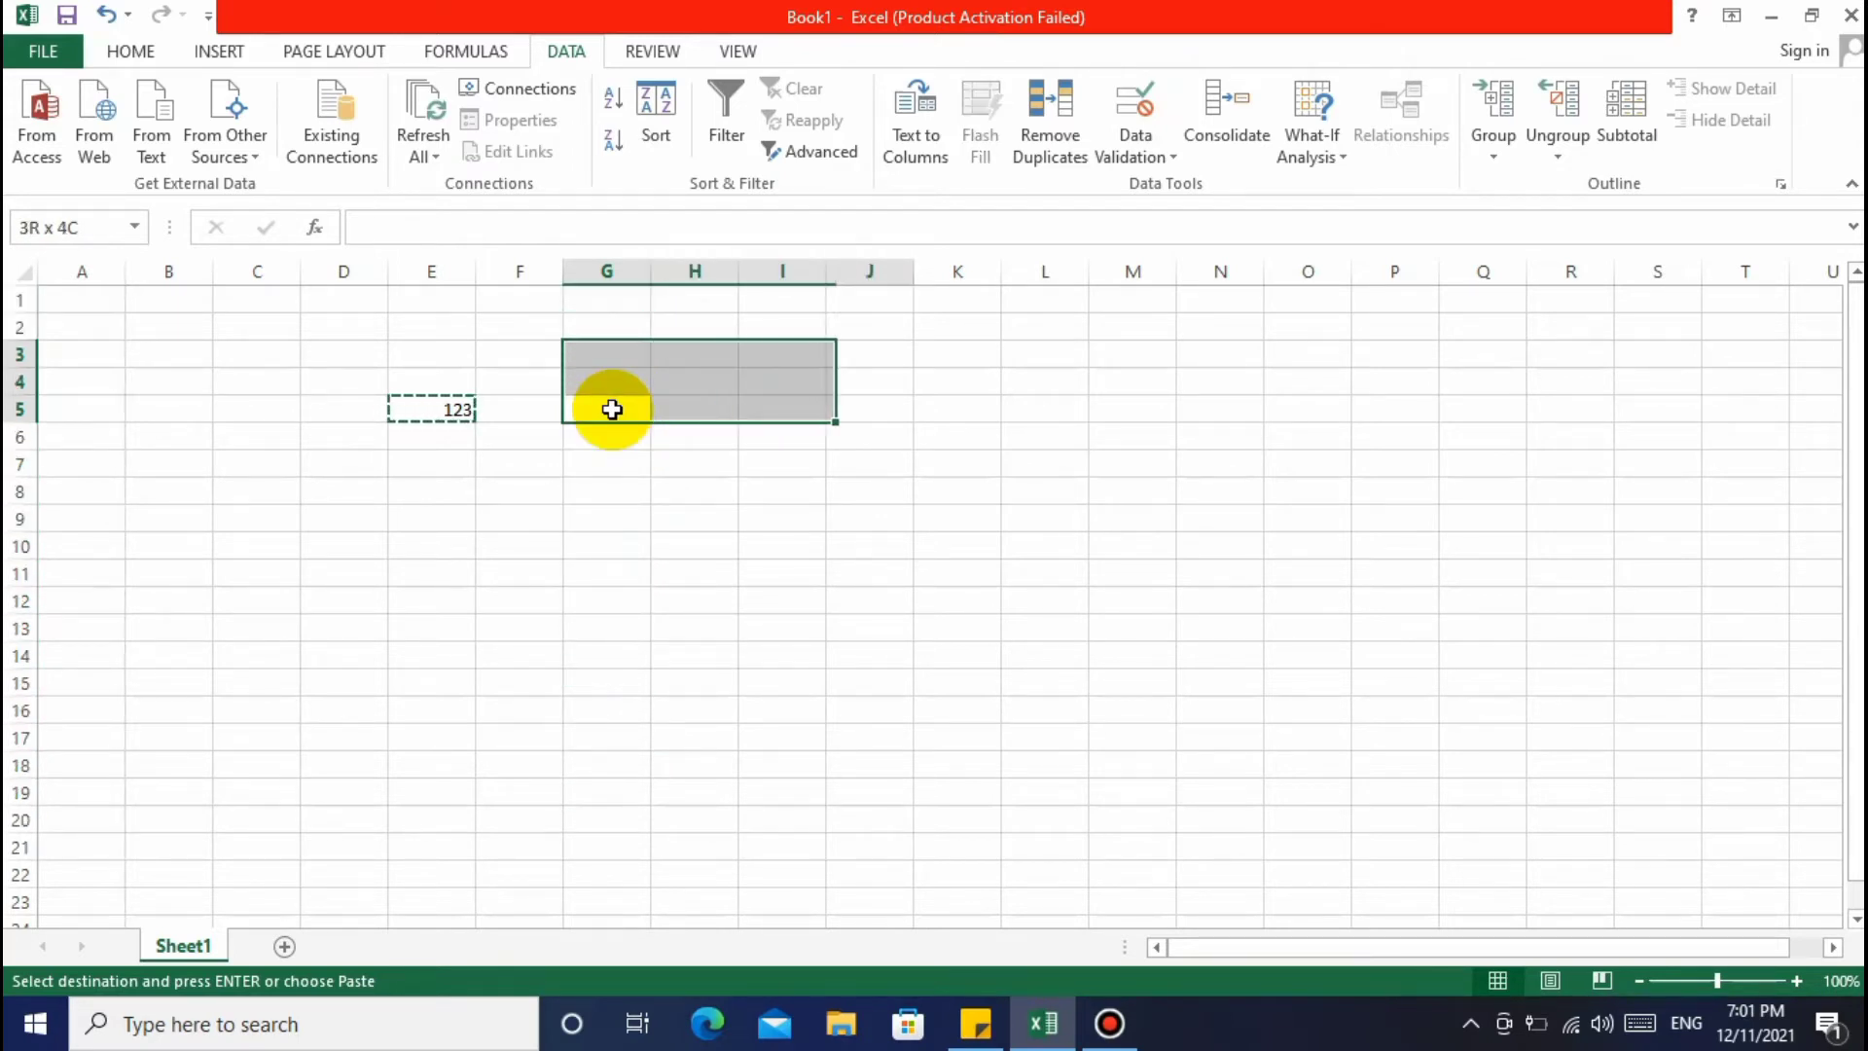
Reverse the selection toward column C to cover C3:G5 and reduce it to the single cell G5
{"action": "key", "text": "shift+Left"}
{"action": "key", "text": "shift+Left"}
{"action": "key", "text": "shift+Left"}
{"action": "key", "text": "shift+Left"}
{"action": "key", "text": "shift+Left"}
{"action": "key", "text": "shift+Left"}
{"action": "key", "text": "shift+Left"}
{"action": "key", "text": "shift+Left"}
{"action": "key", "text": "shift+Right"}
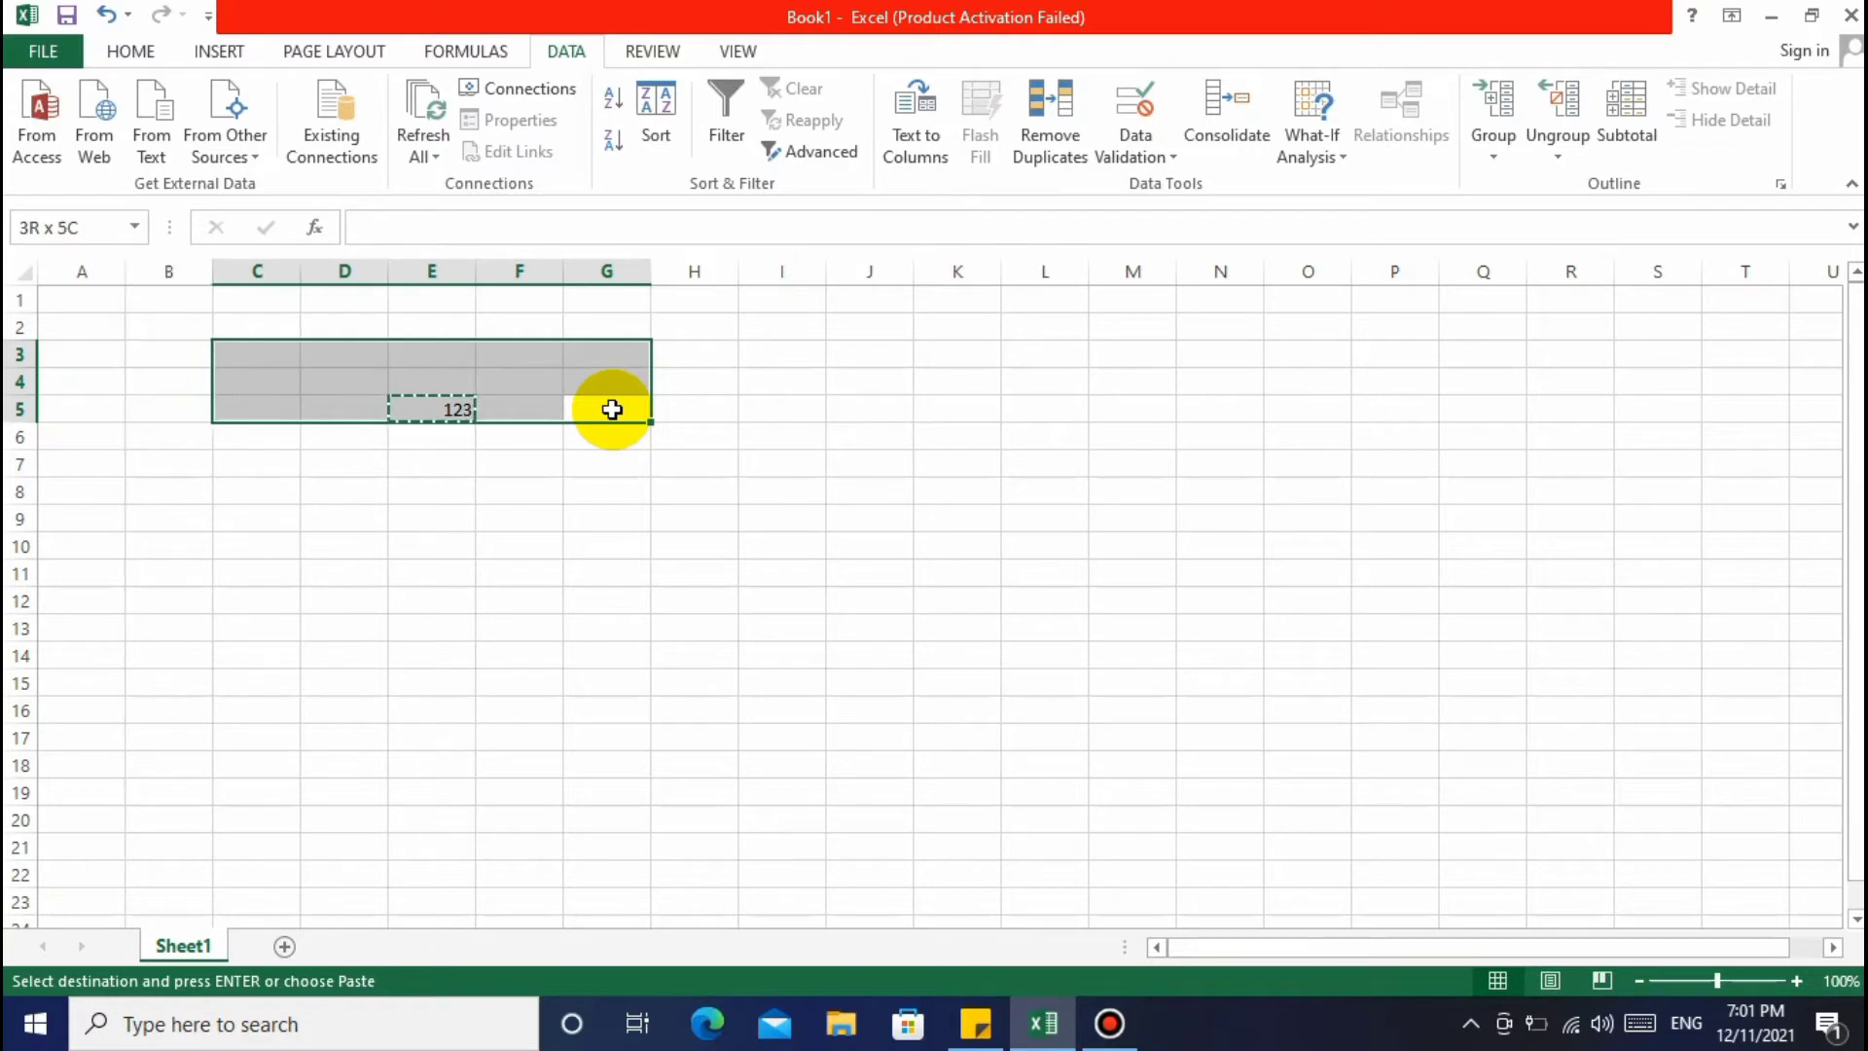
{"action": "key", "text": "shift+Right"}
{"action": "key", "text": "shift+Right"}
{"action": "left_click", "coordinate": [611, 410]}
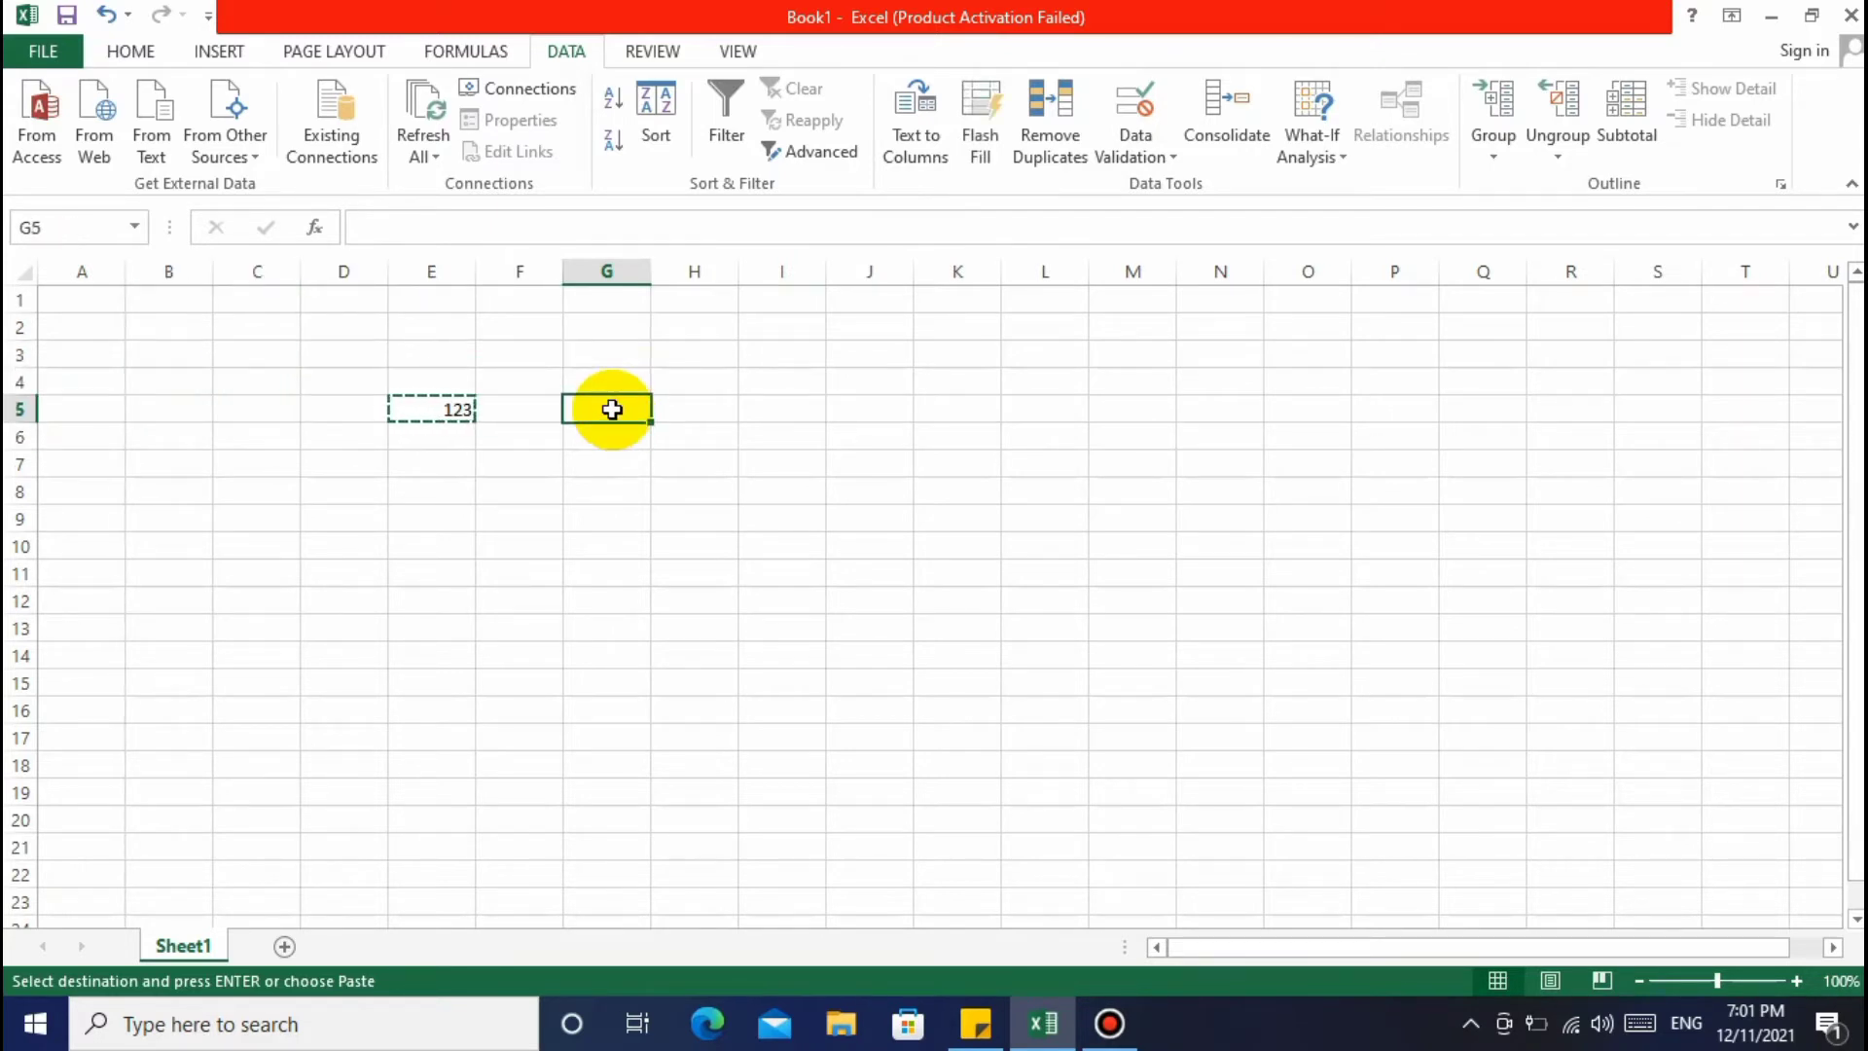
Paste the value copied from E5 into cell G5 and end the copy mode
{"action": "key", "text": "Down"}
{"action": "left_click", "coordinate": [611, 409]}
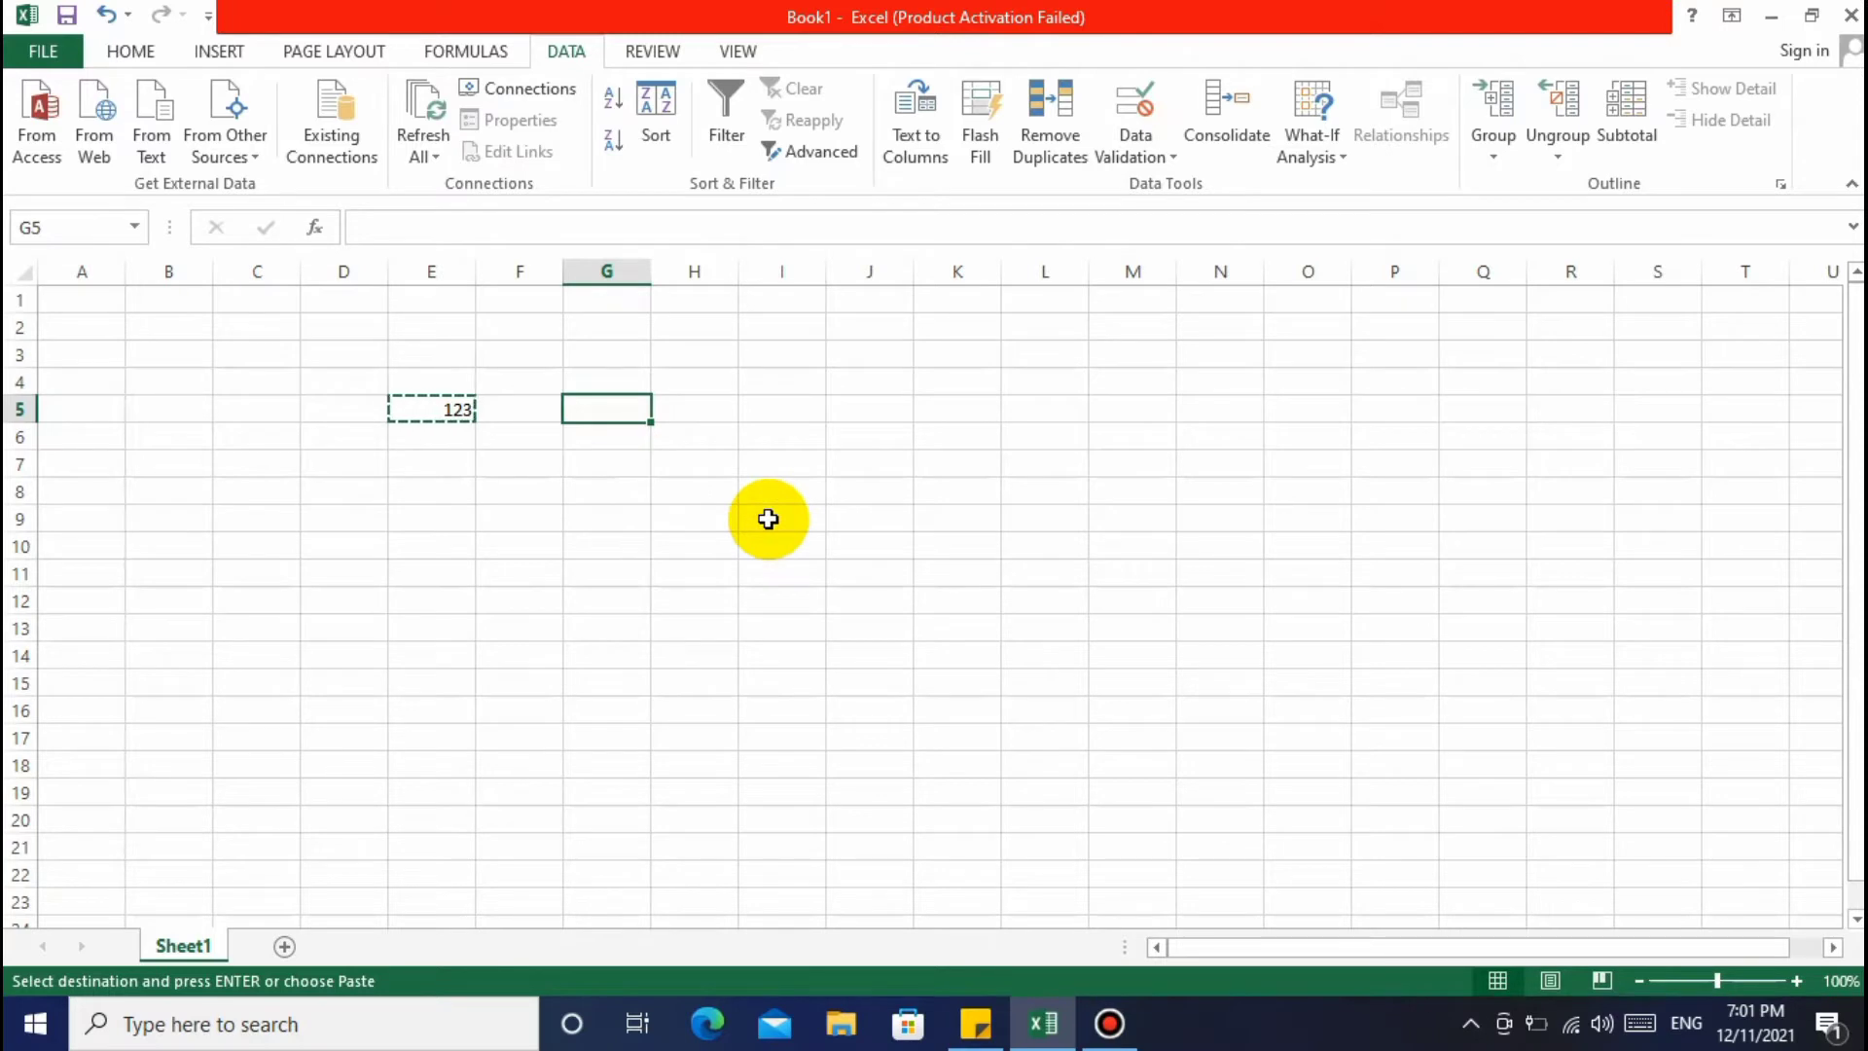
{"action": "key", "text": "ctrl+v"}
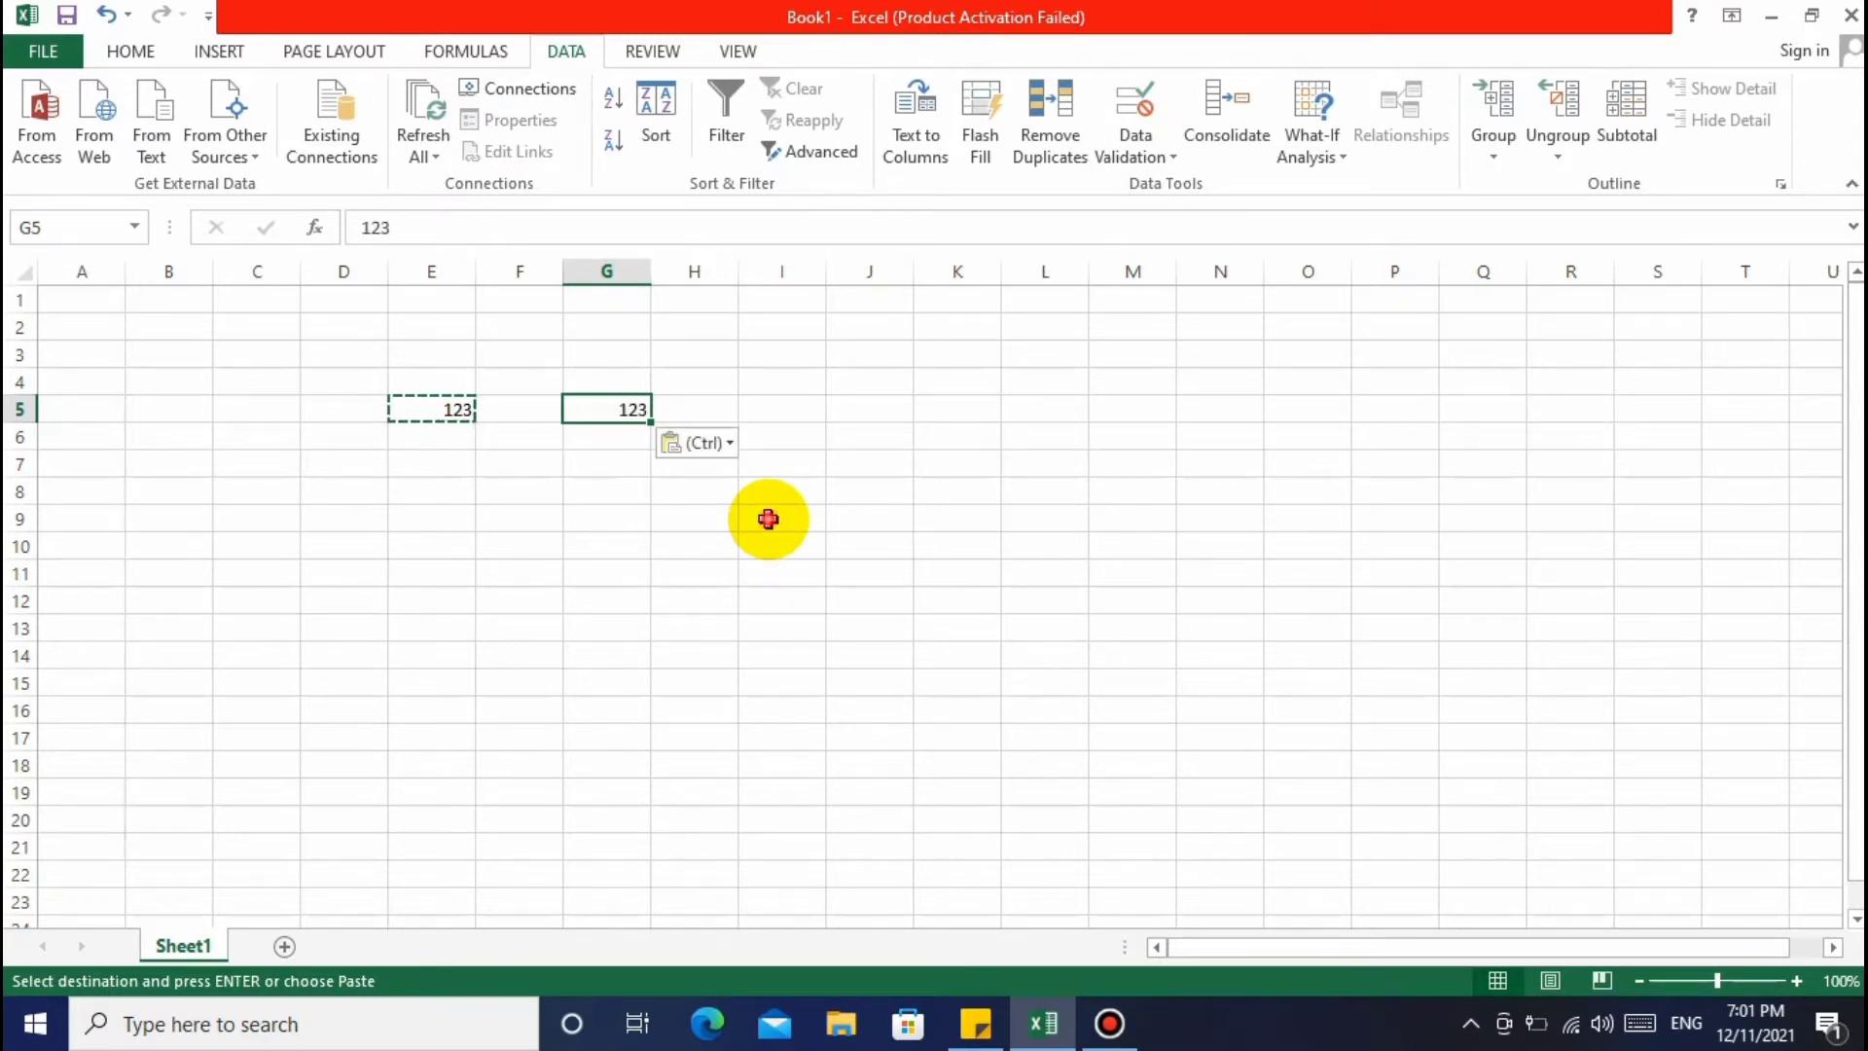
{"action": "left_click", "coordinate": [769, 518]}
{"action": "left_click", "coordinate": [611, 408]}
{"action": "left_click", "coordinate": [715, 545]}
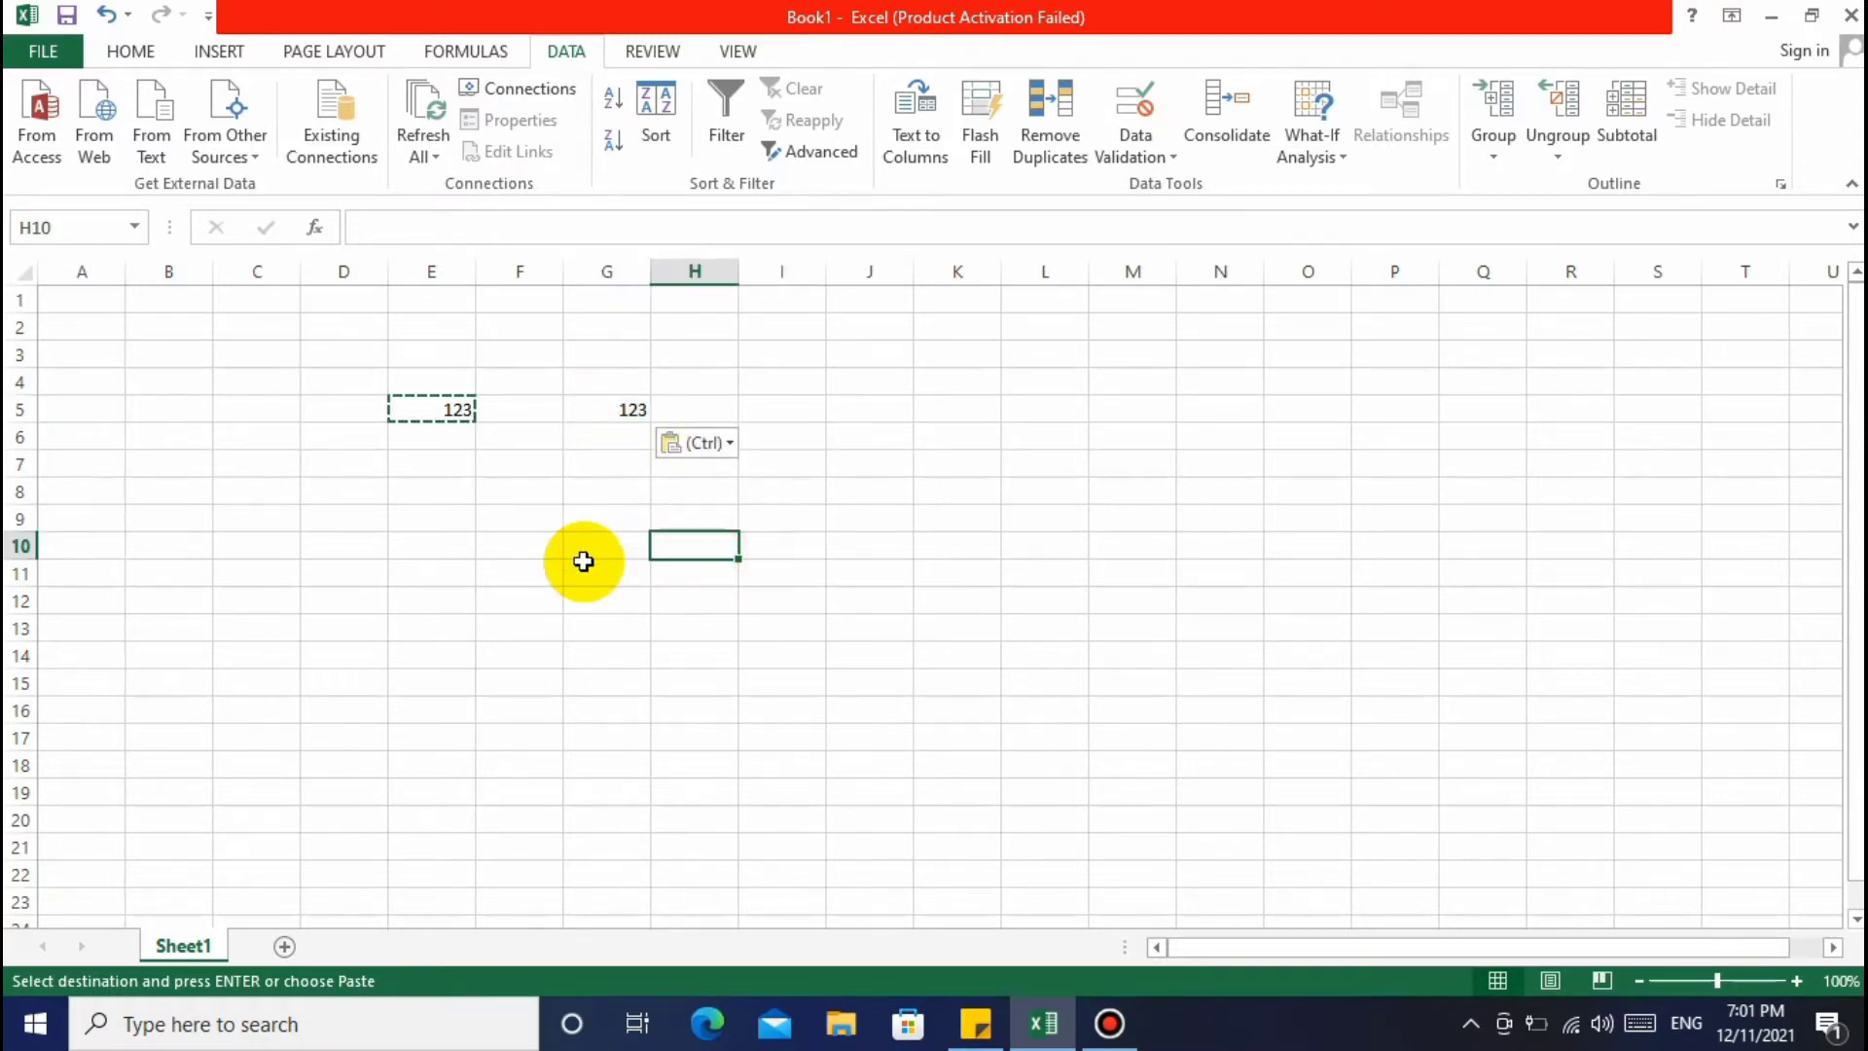
{"action": "left_click", "coordinate": [507, 549]}
{"action": "key", "text": "Escape"}
{"action": "left_click", "coordinate": [512, 600]}
{"action": "left_click", "coordinate": [482, 519]}
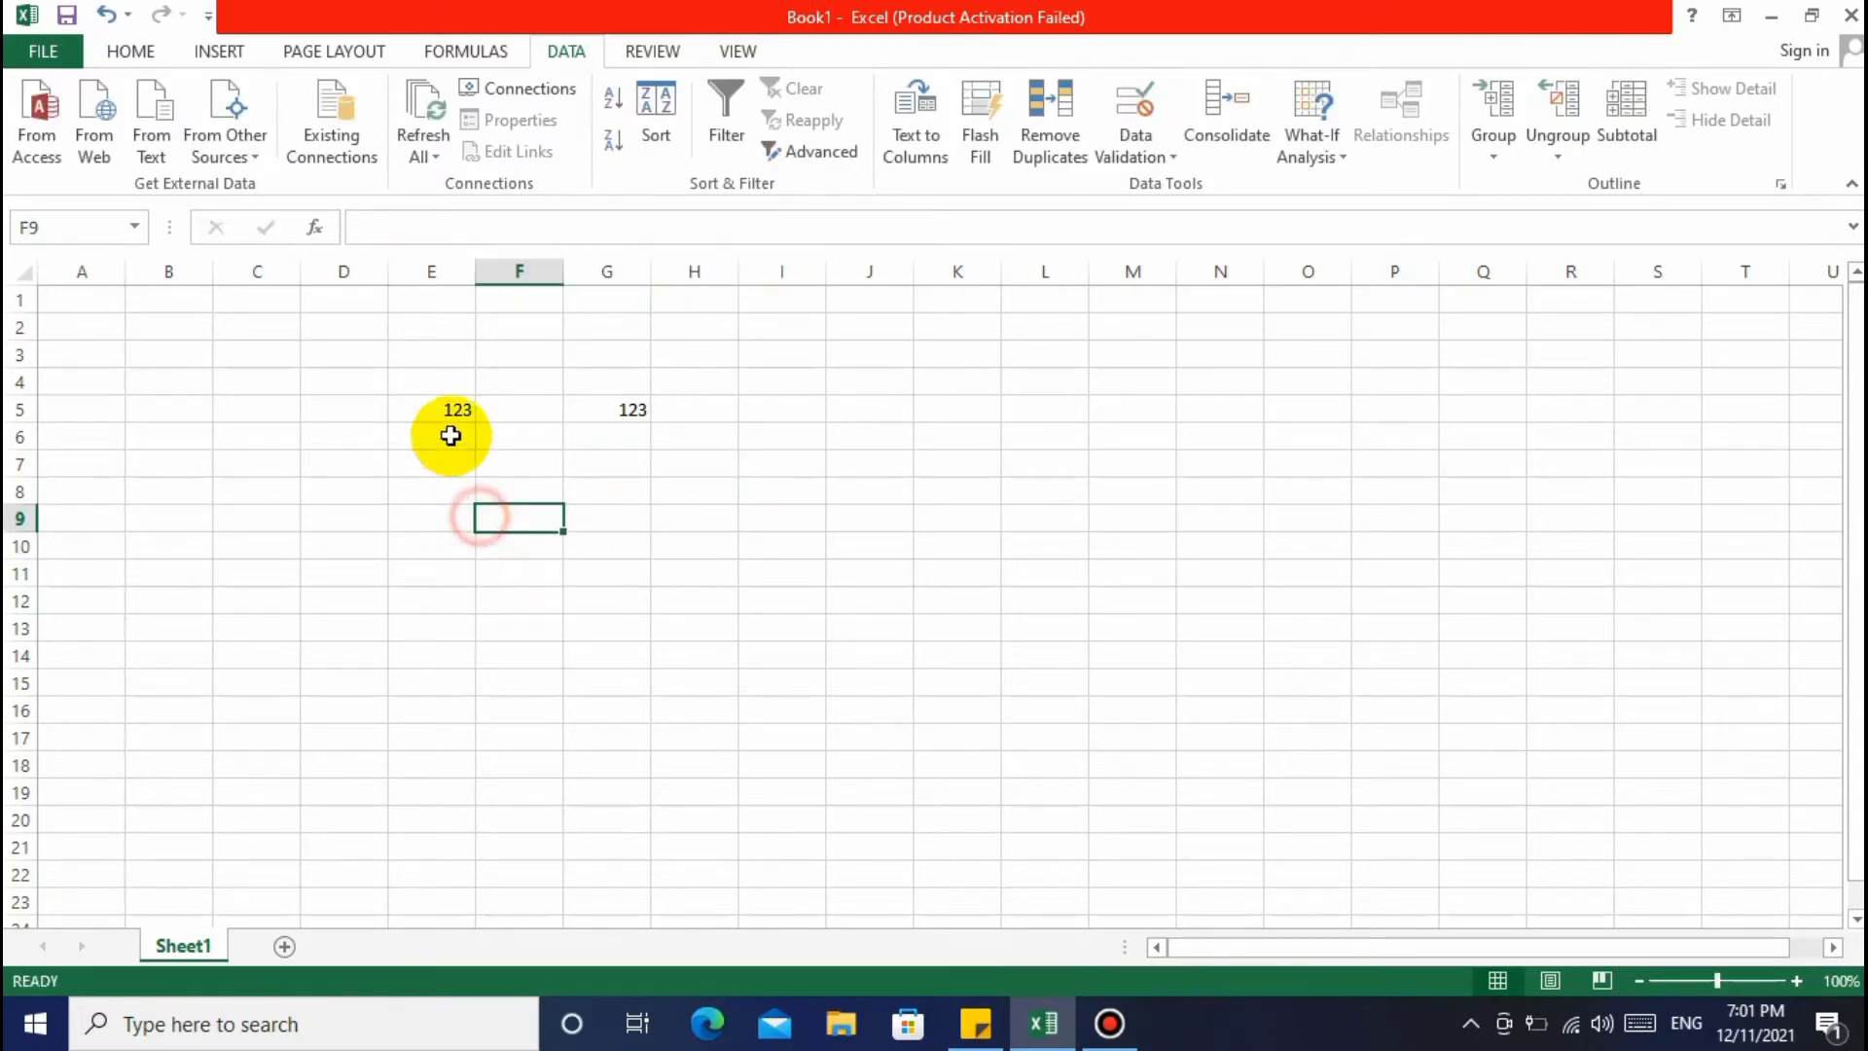
Copy cell E5 and paste it into cell I5 with the normal paste option
{"action": "left_click", "coordinate": [445, 406]}
{"action": "right_click", "coordinate": [445, 407]}
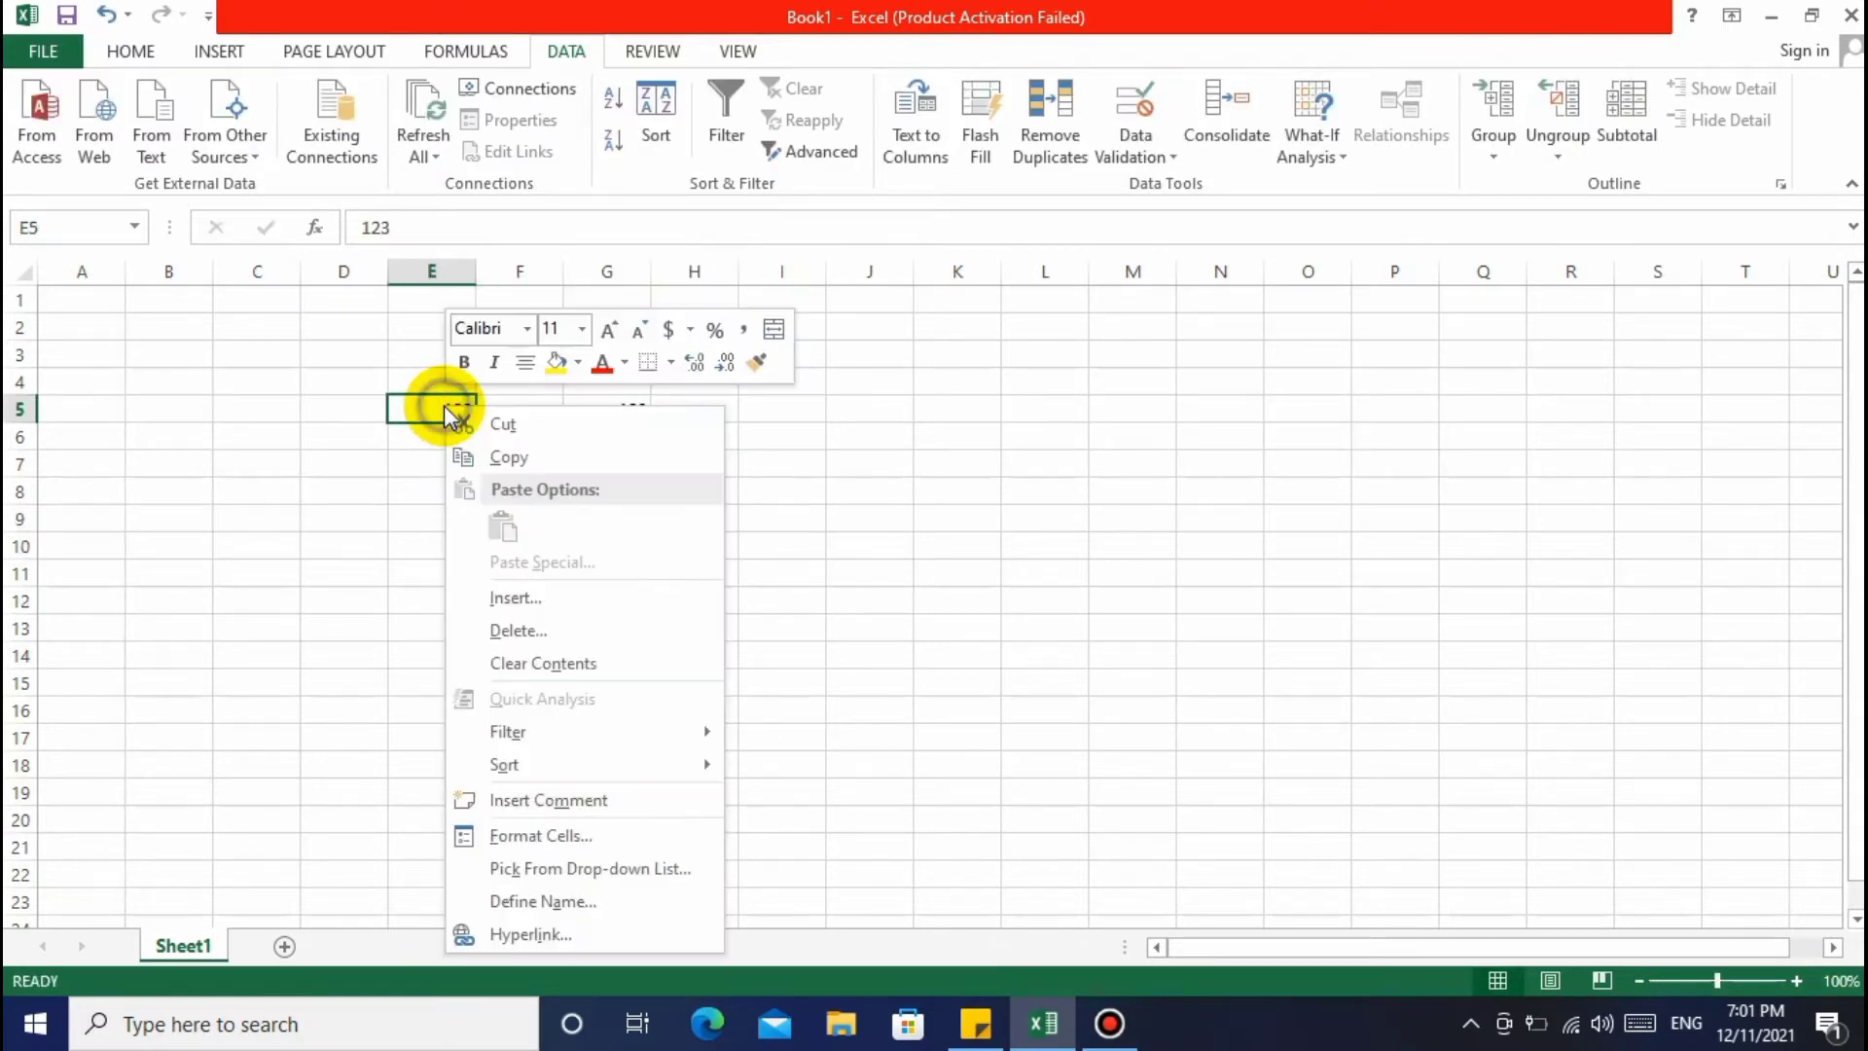
{"action": "left_click", "coordinate": [488, 457]}
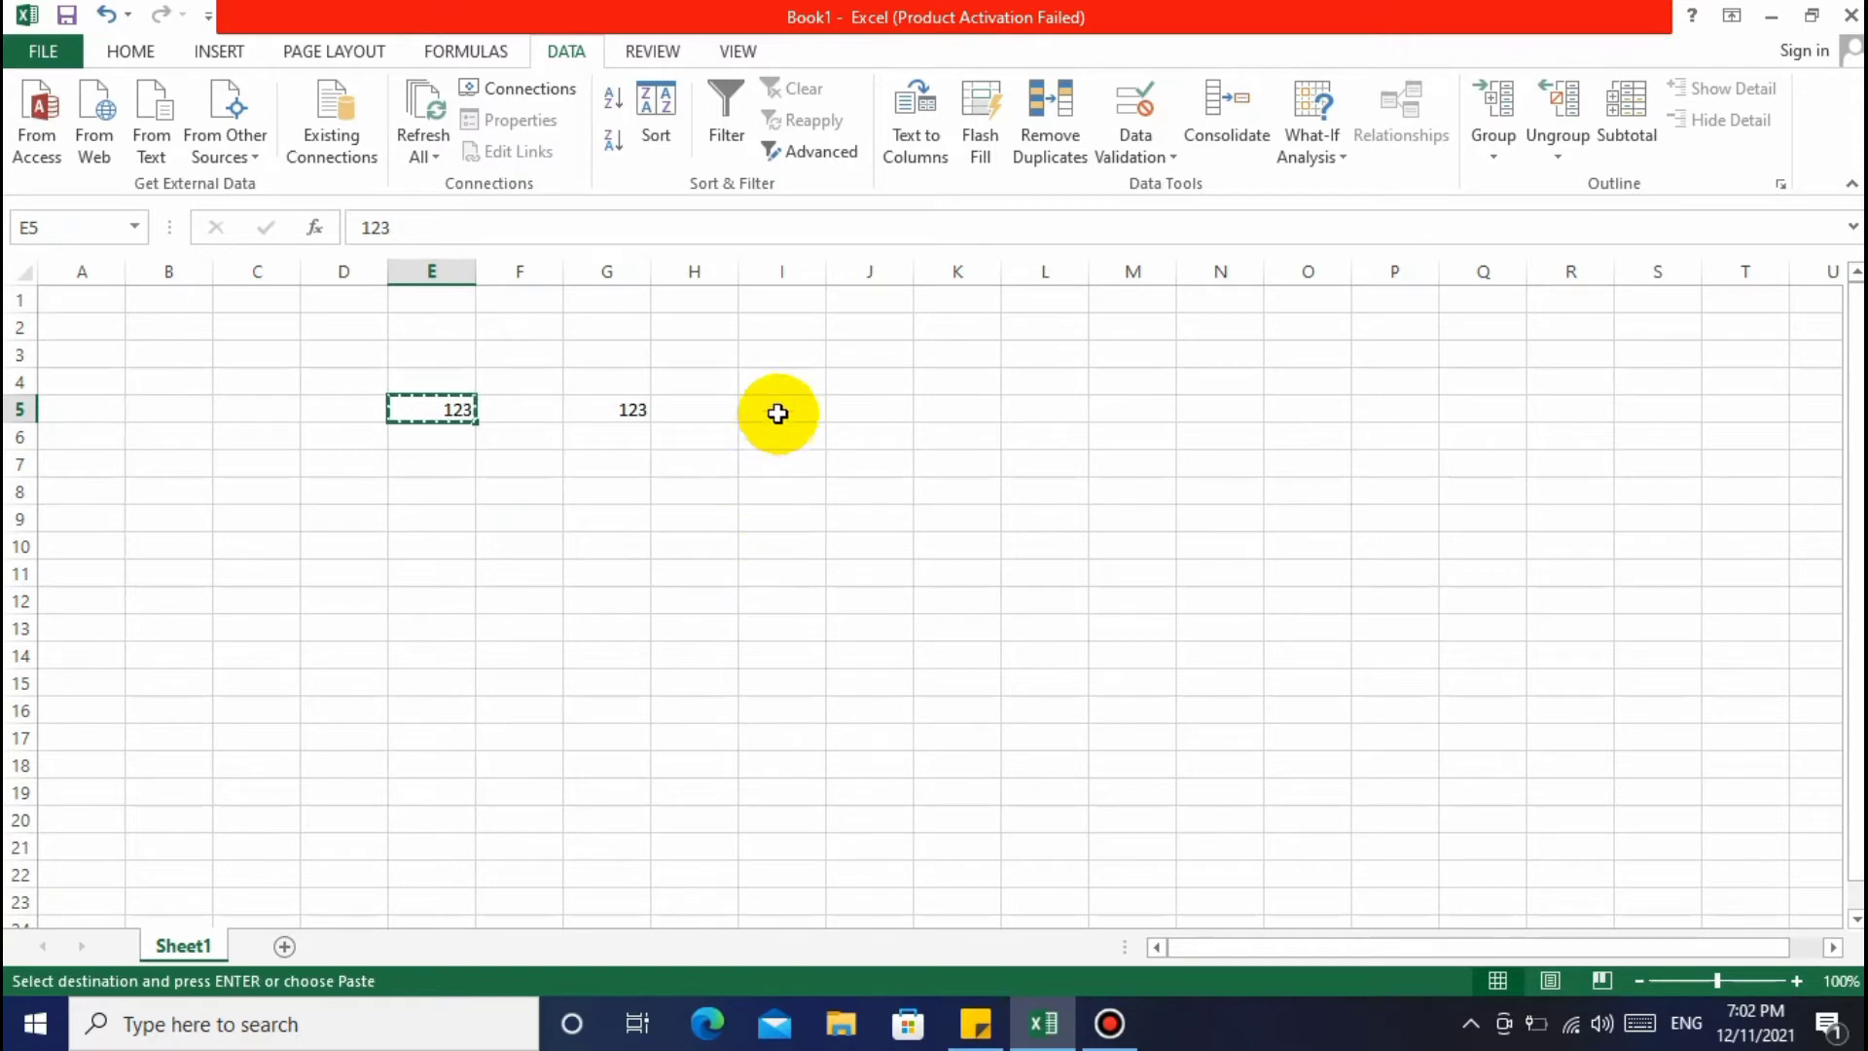
{"action": "left_click", "coordinate": [783, 412]}
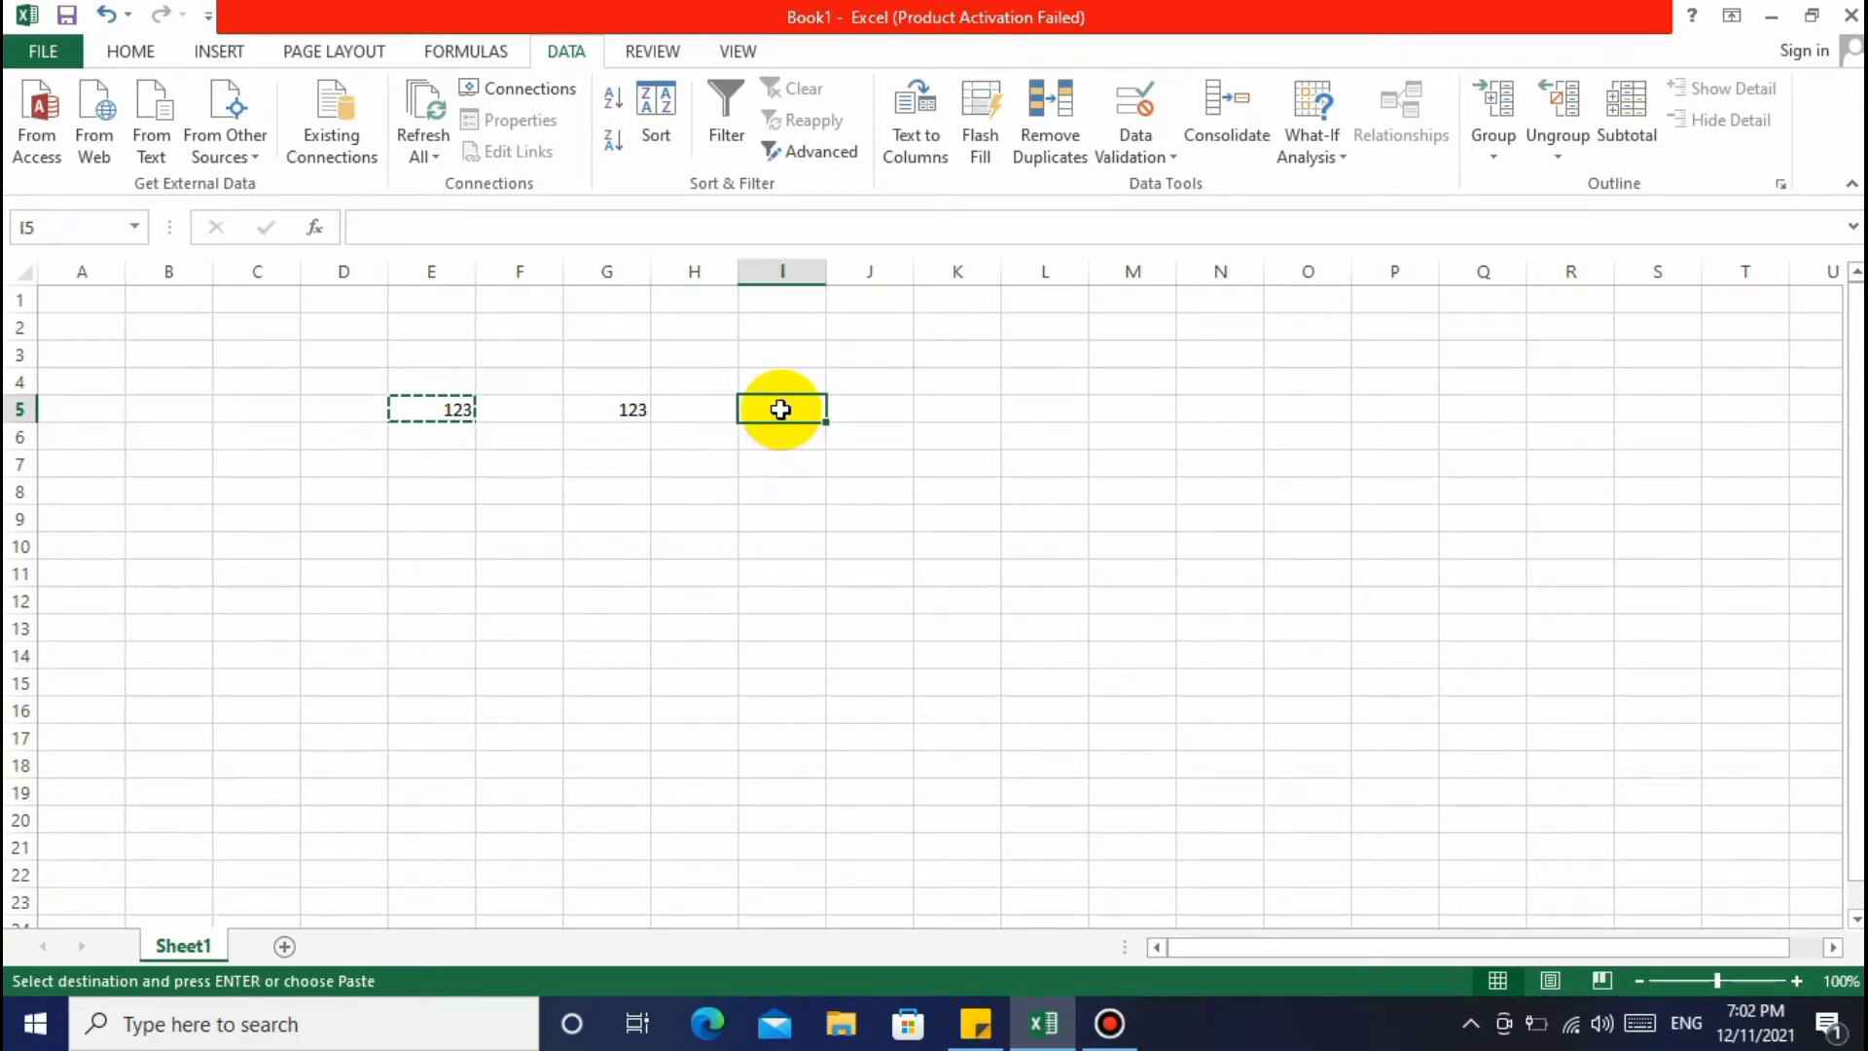
{"action": "right_click", "coordinate": [782, 409]}
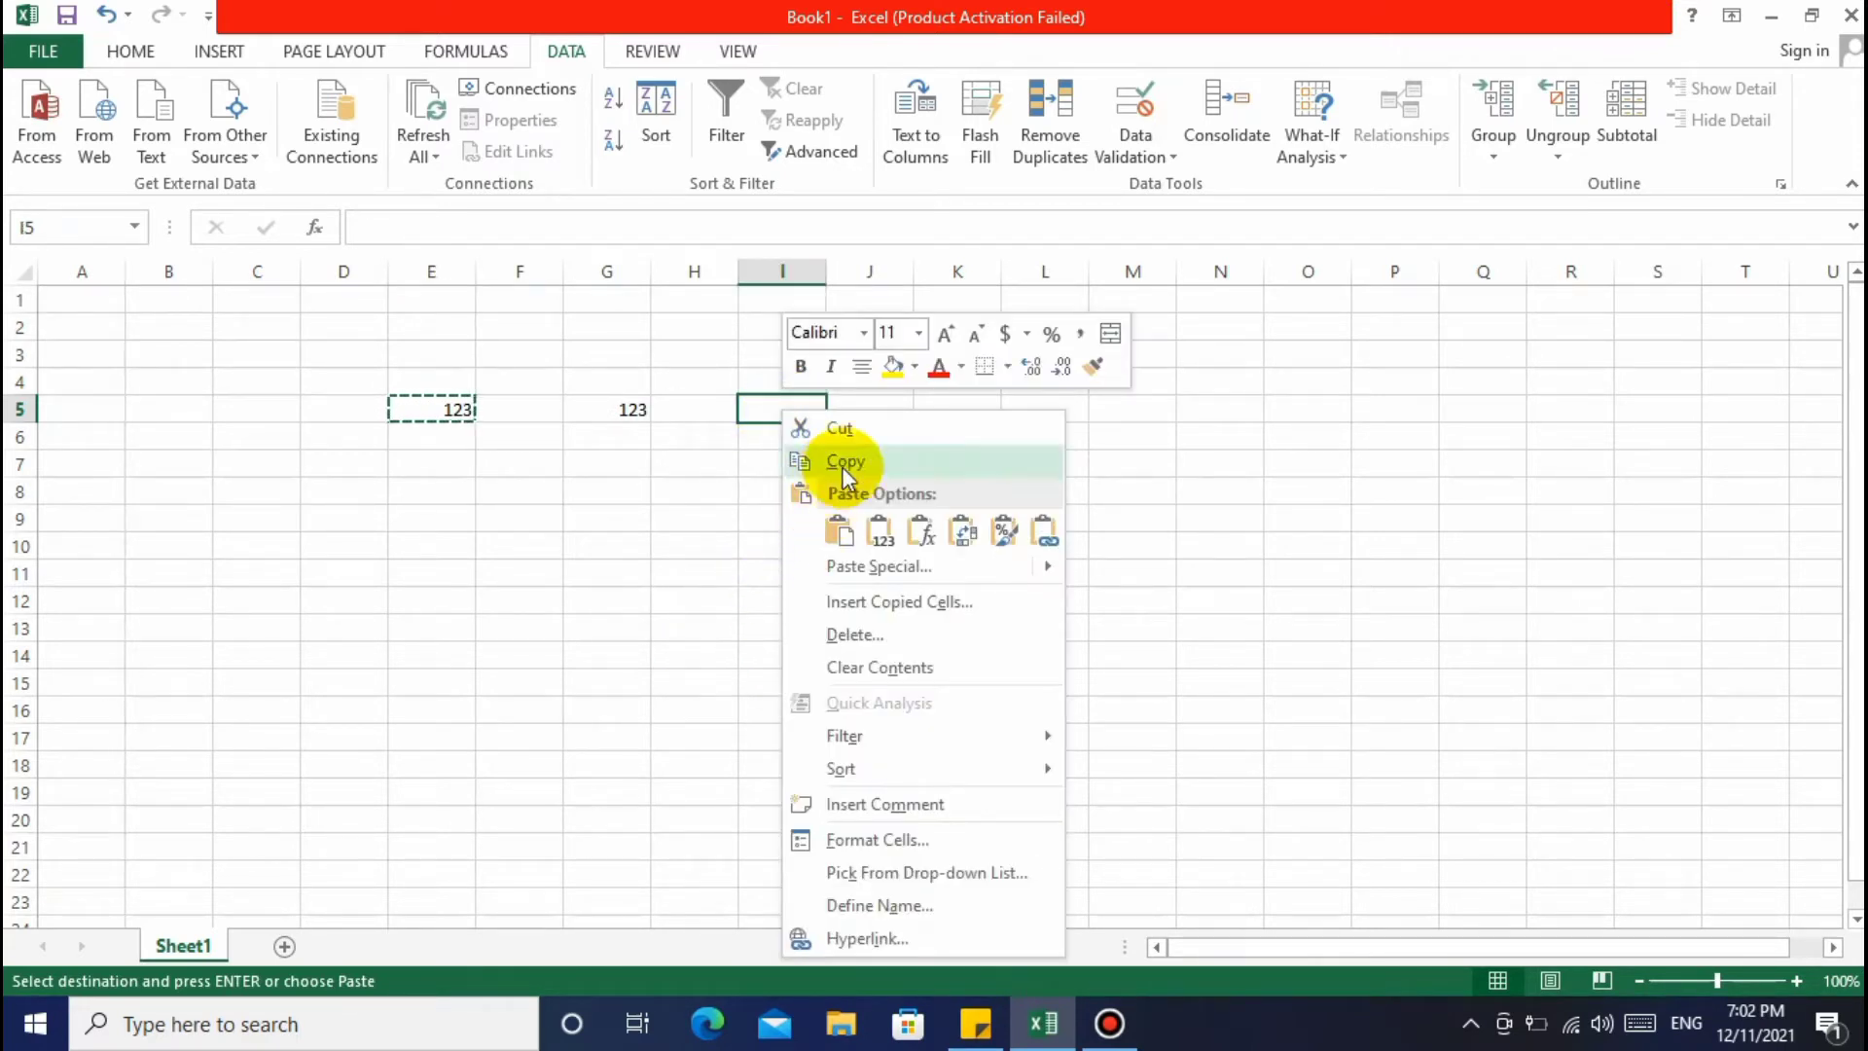
{"action": "left_click", "coordinate": [837, 531]}
{"action": "left_click", "coordinate": [790, 570]}
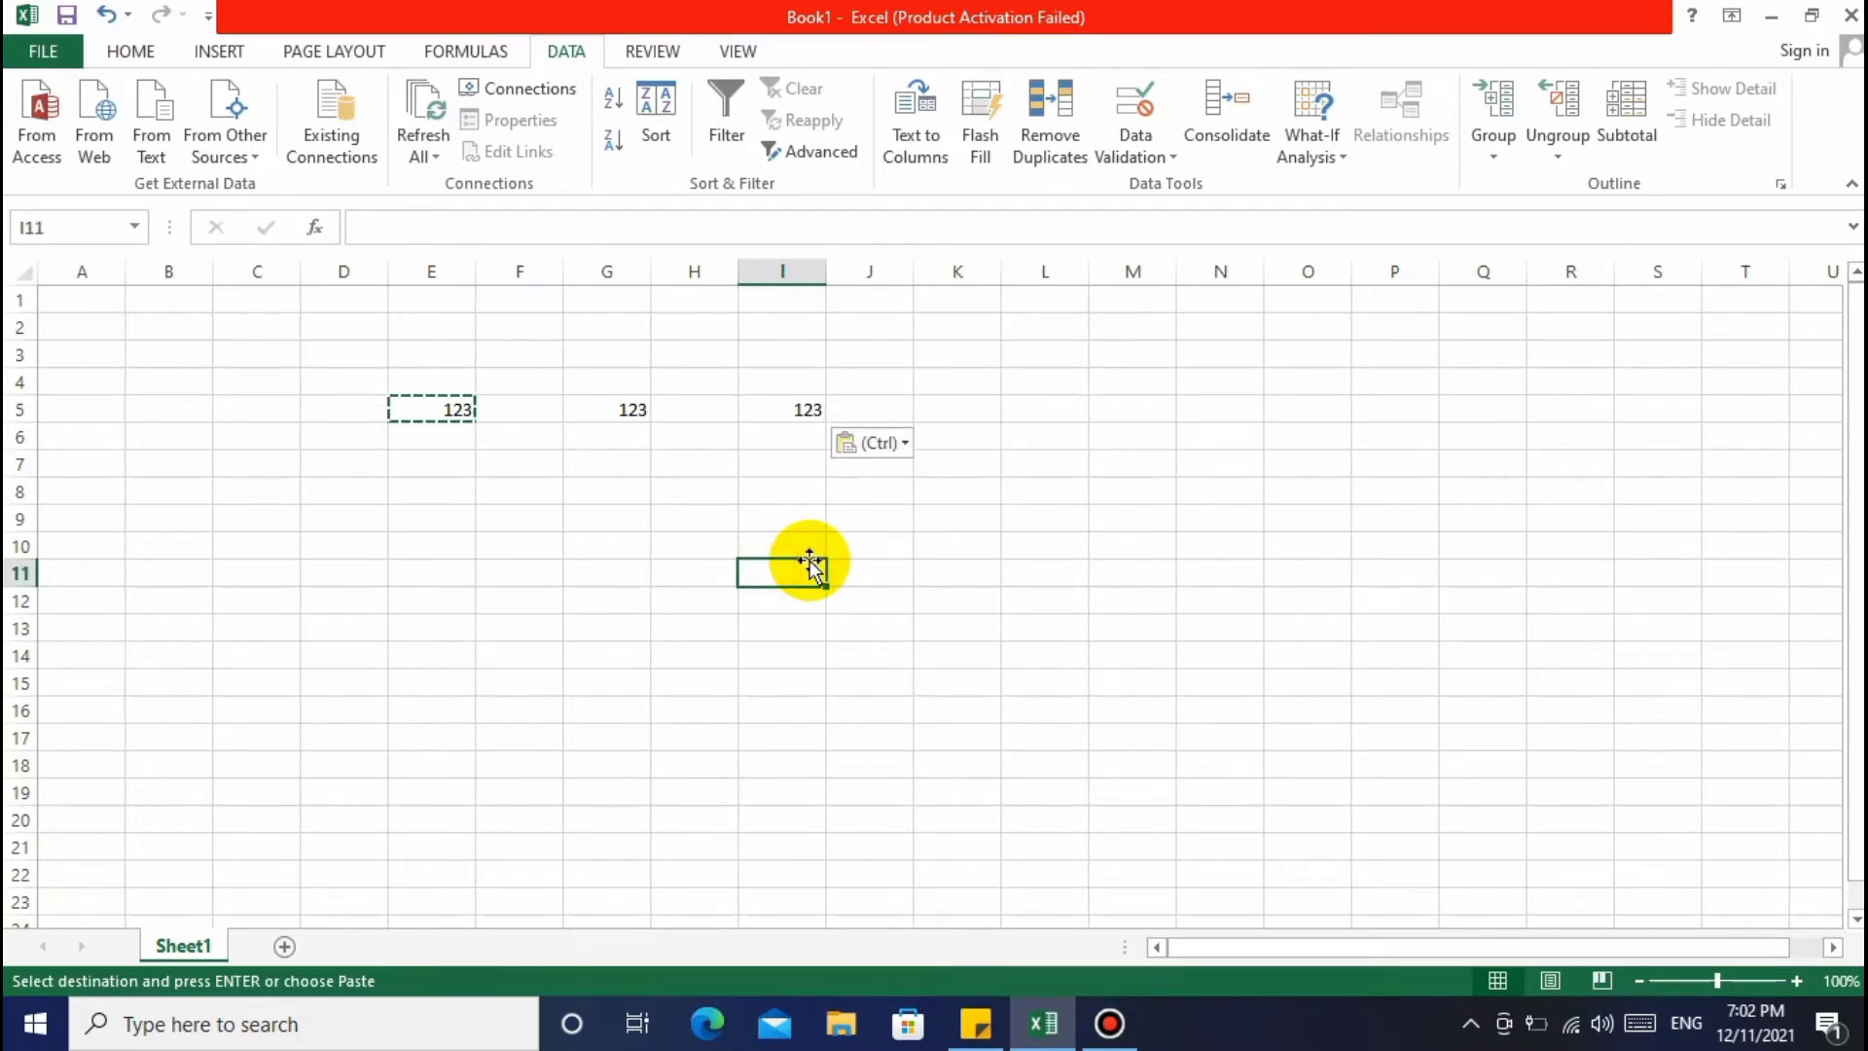
{"action": "right_click", "coordinate": [700, 492]}
{"action": "left_click", "coordinate": [551, 603]}
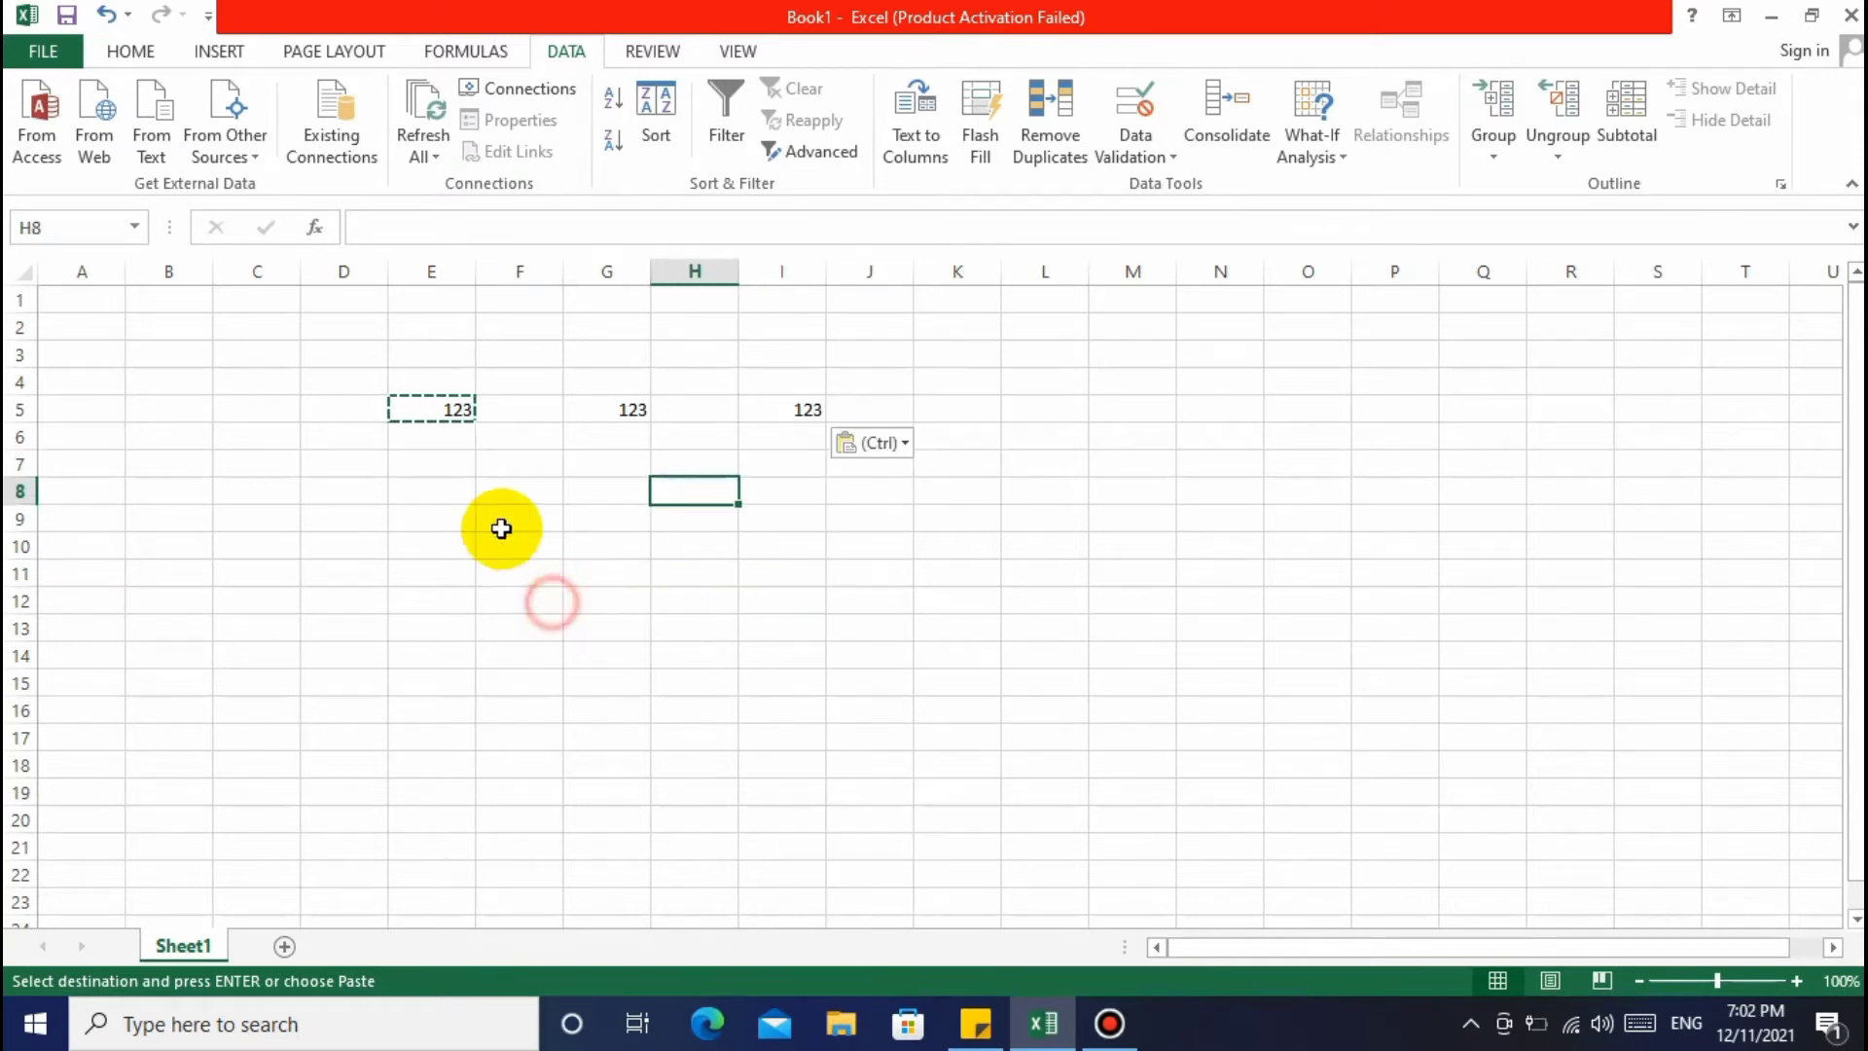
{"action": "left_click", "coordinate": [553, 679]}
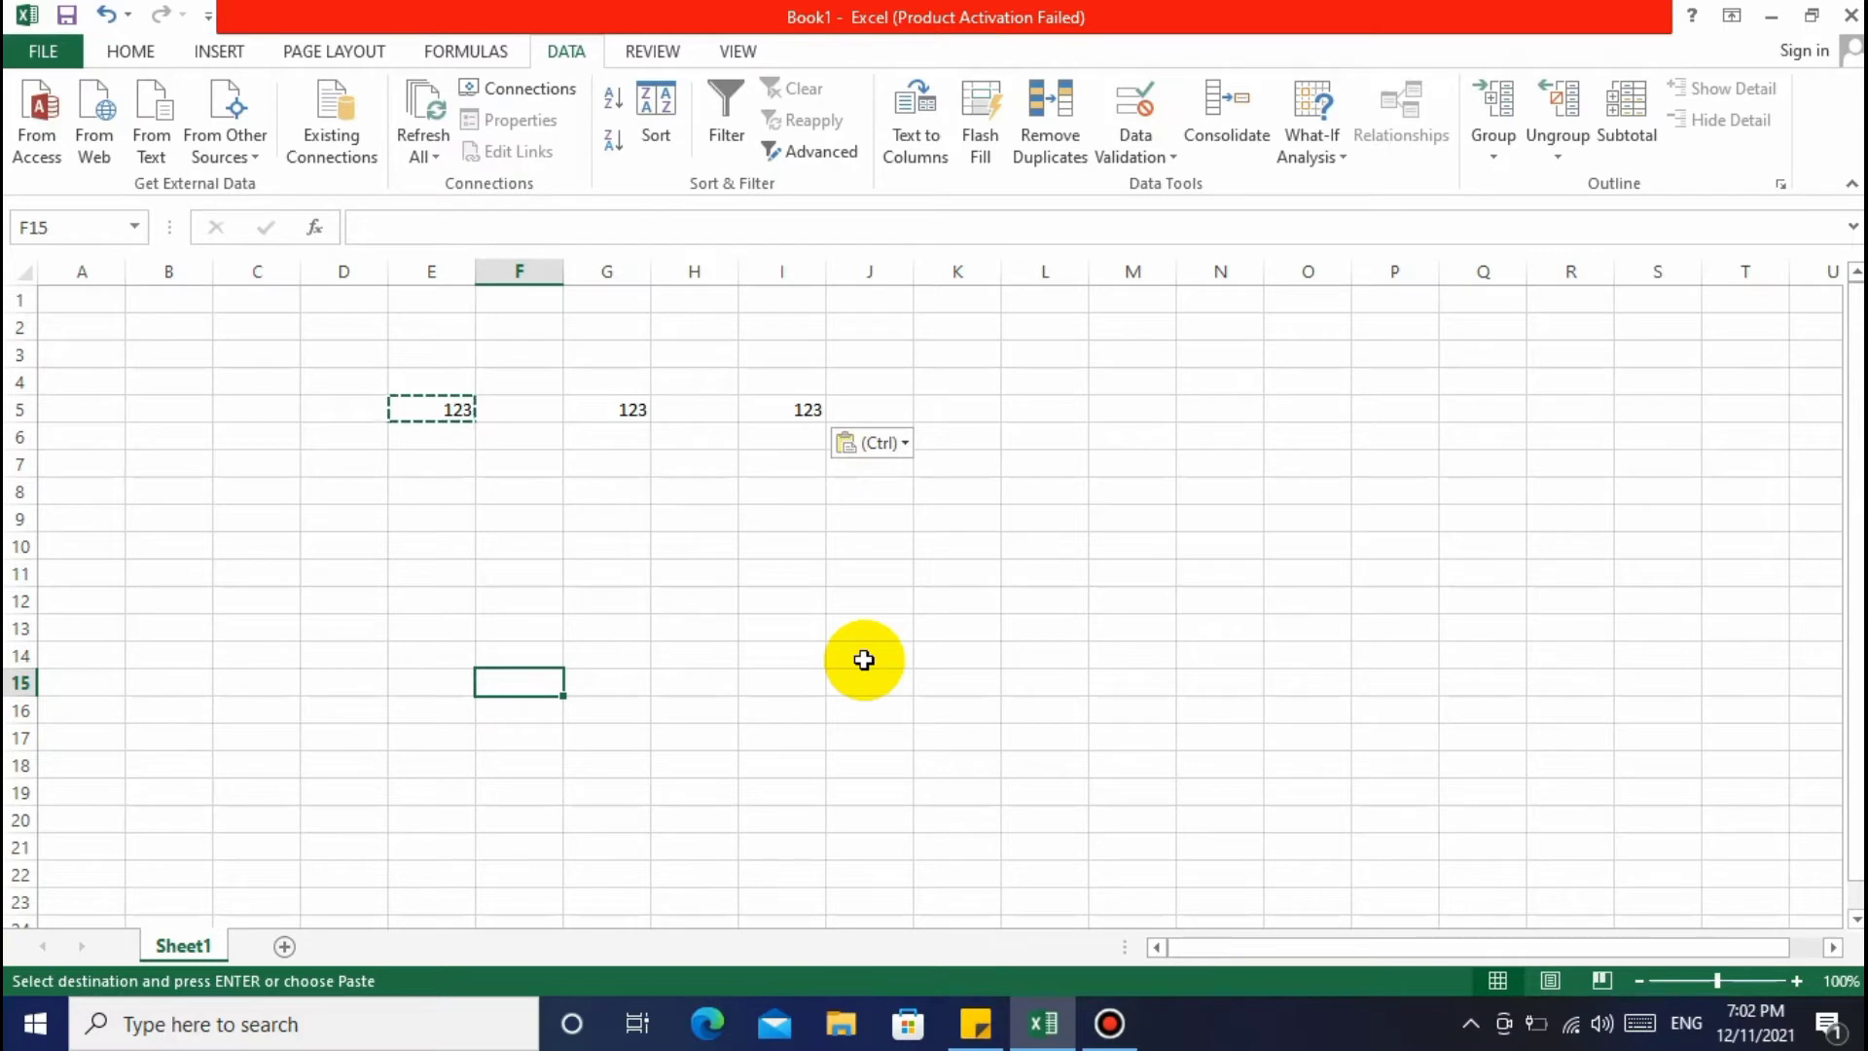
{"action": "left_click", "coordinate": [852, 596]}
{"action": "left_click", "coordinate": [708, 517]}
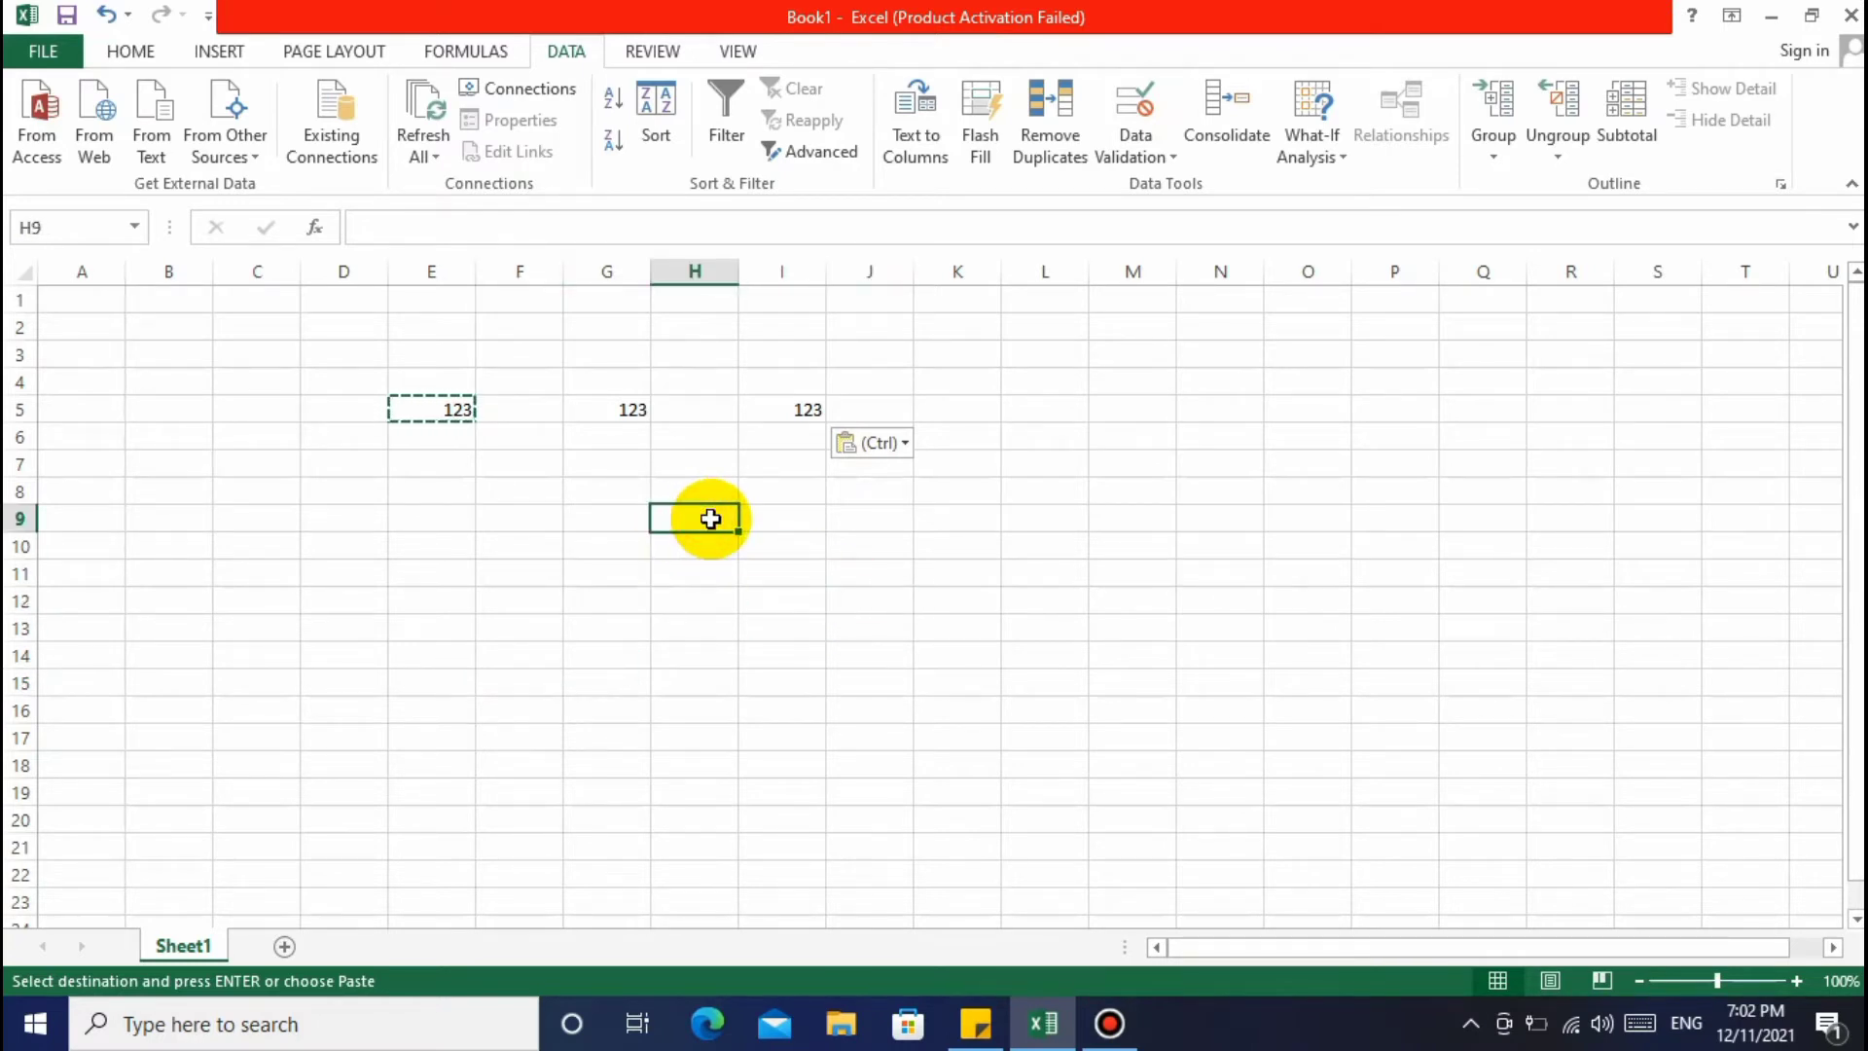
Clear the pasted value from cell I5
{"action": "left_click", "coordinate": [798, 275]}
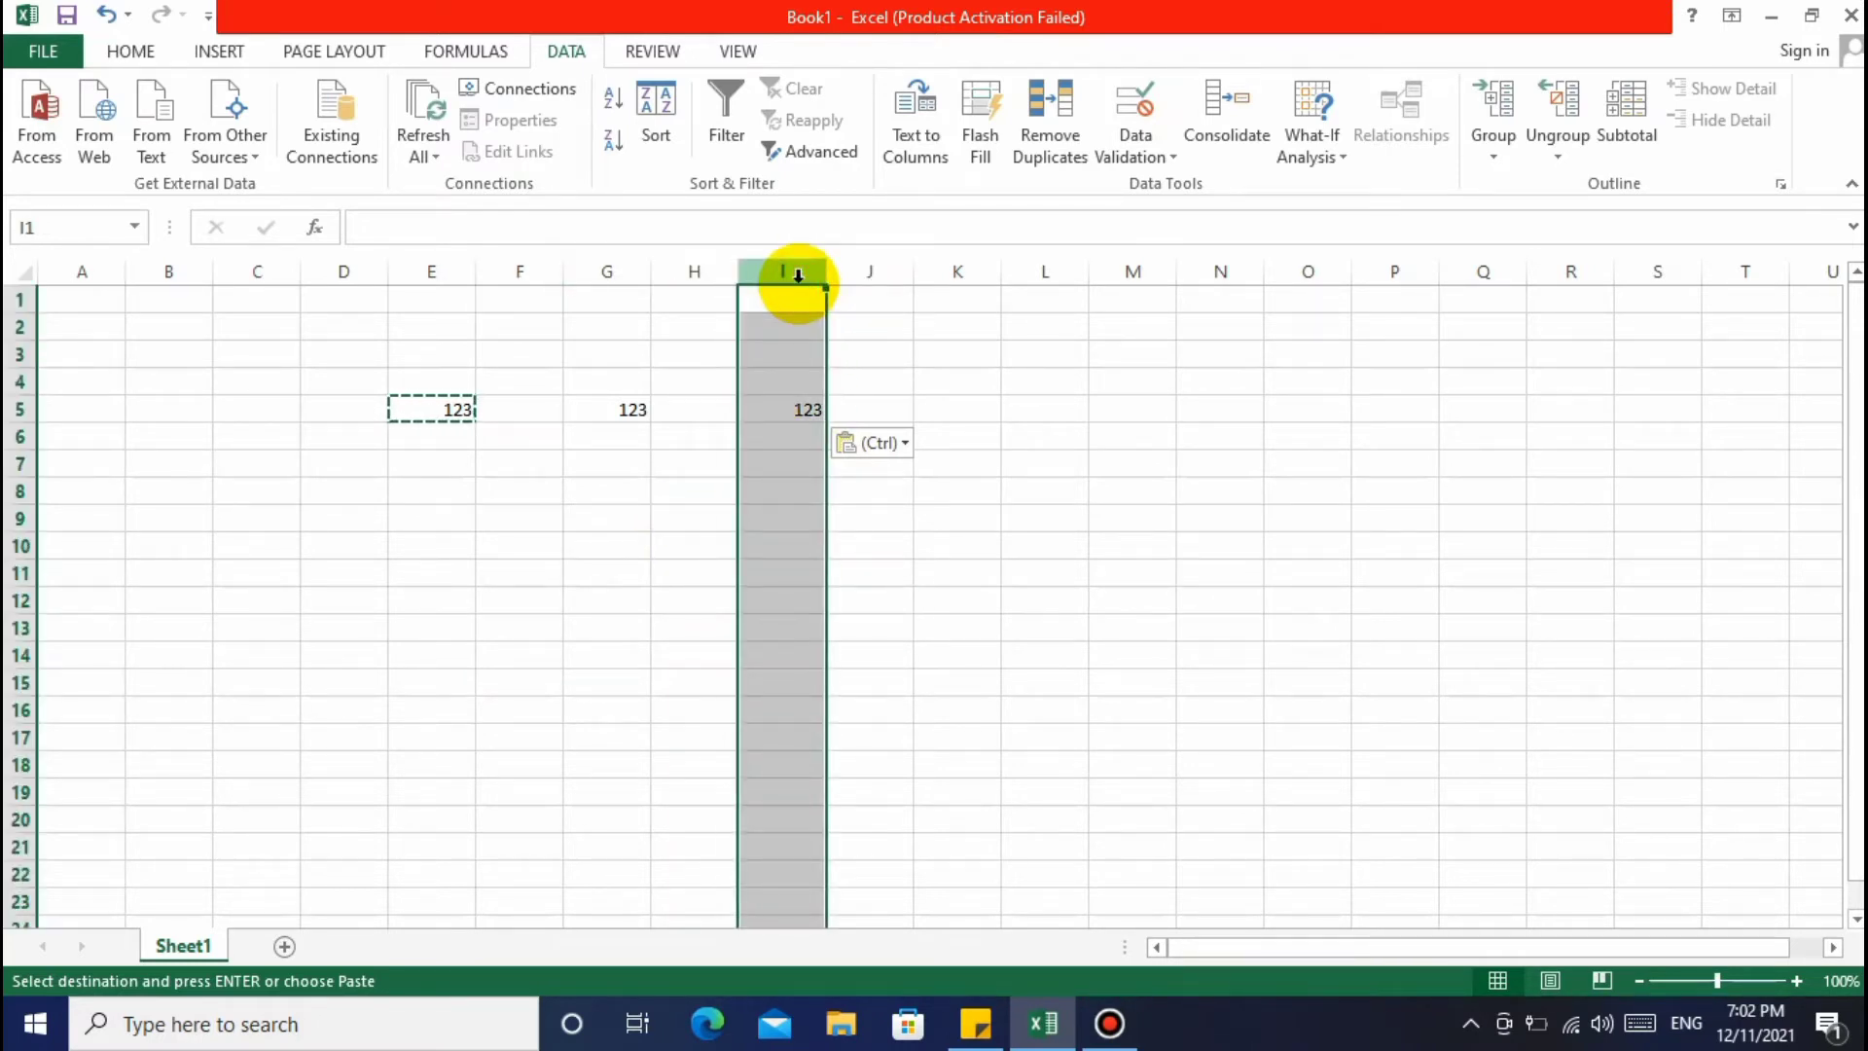
{"action": "left_click", "coordinate": [804, 409]}
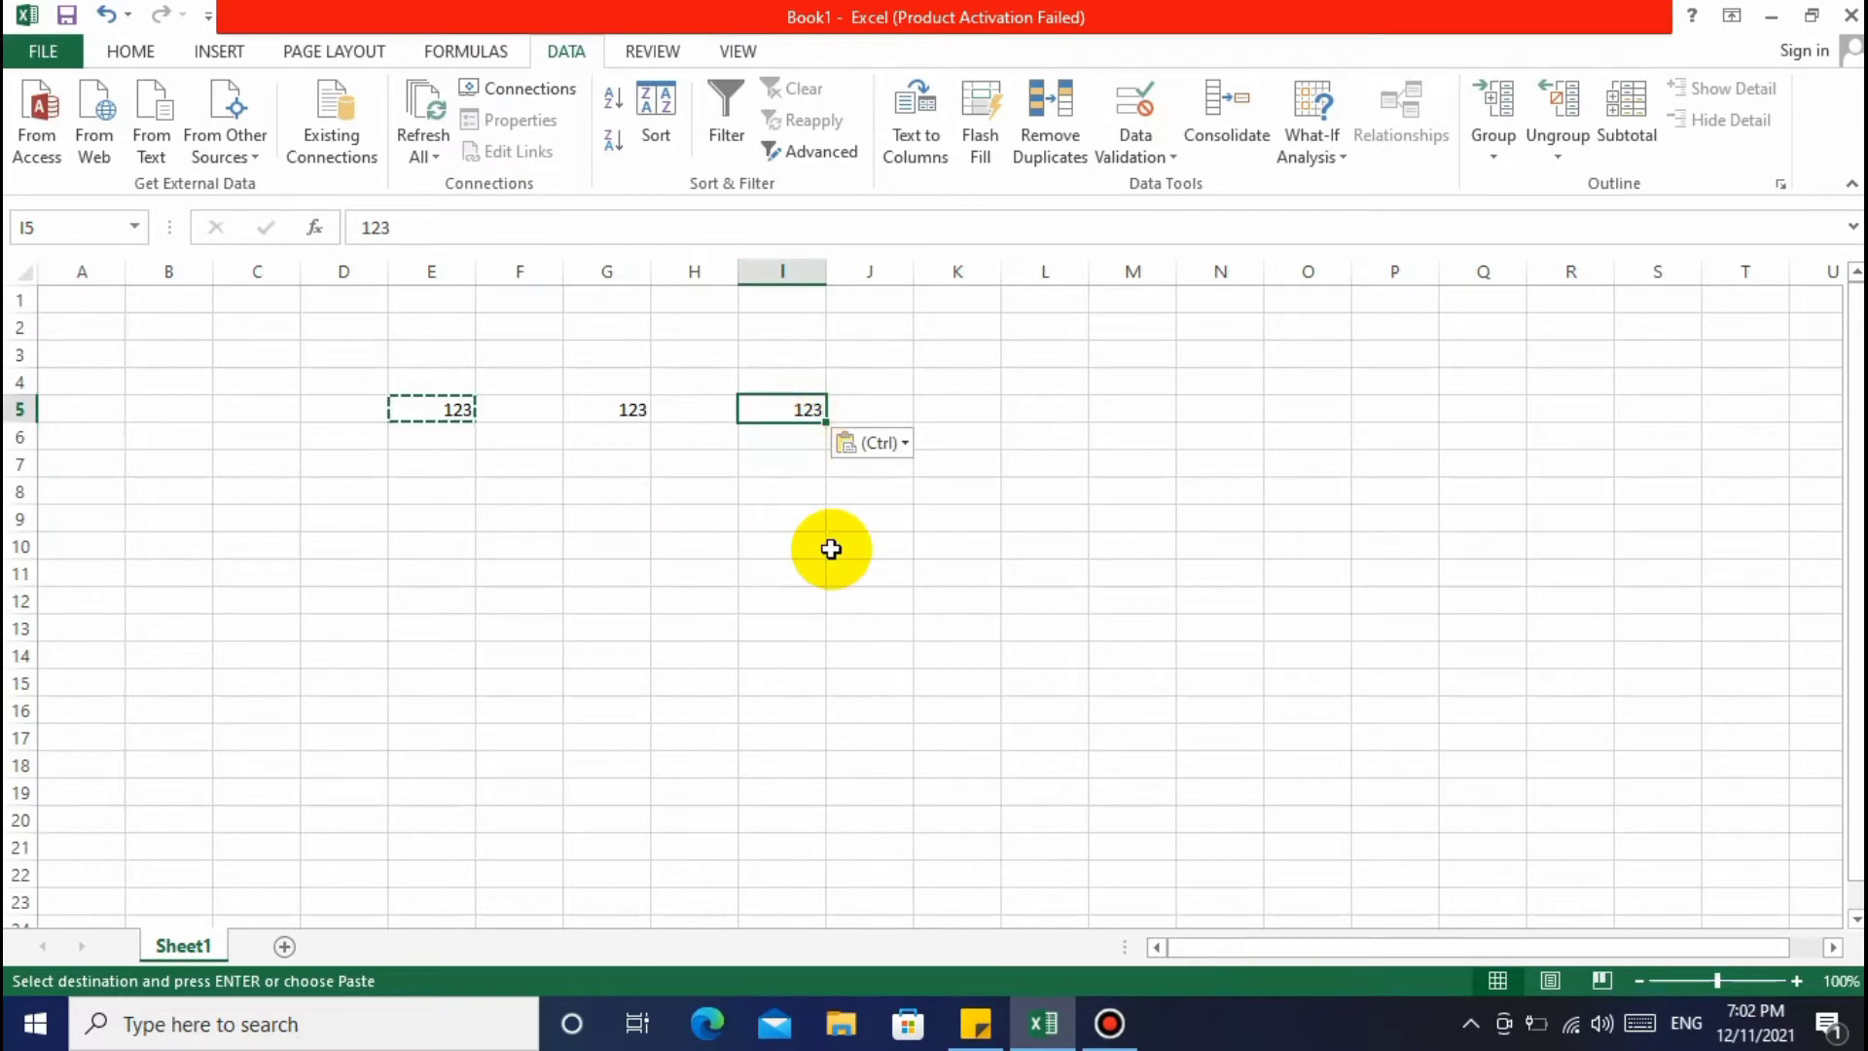
{"action": "key", "text": "Delete"}
Delete cell G5 with the Shift cells left option
{"action": "left_click", "coordinate": [643, 405]}
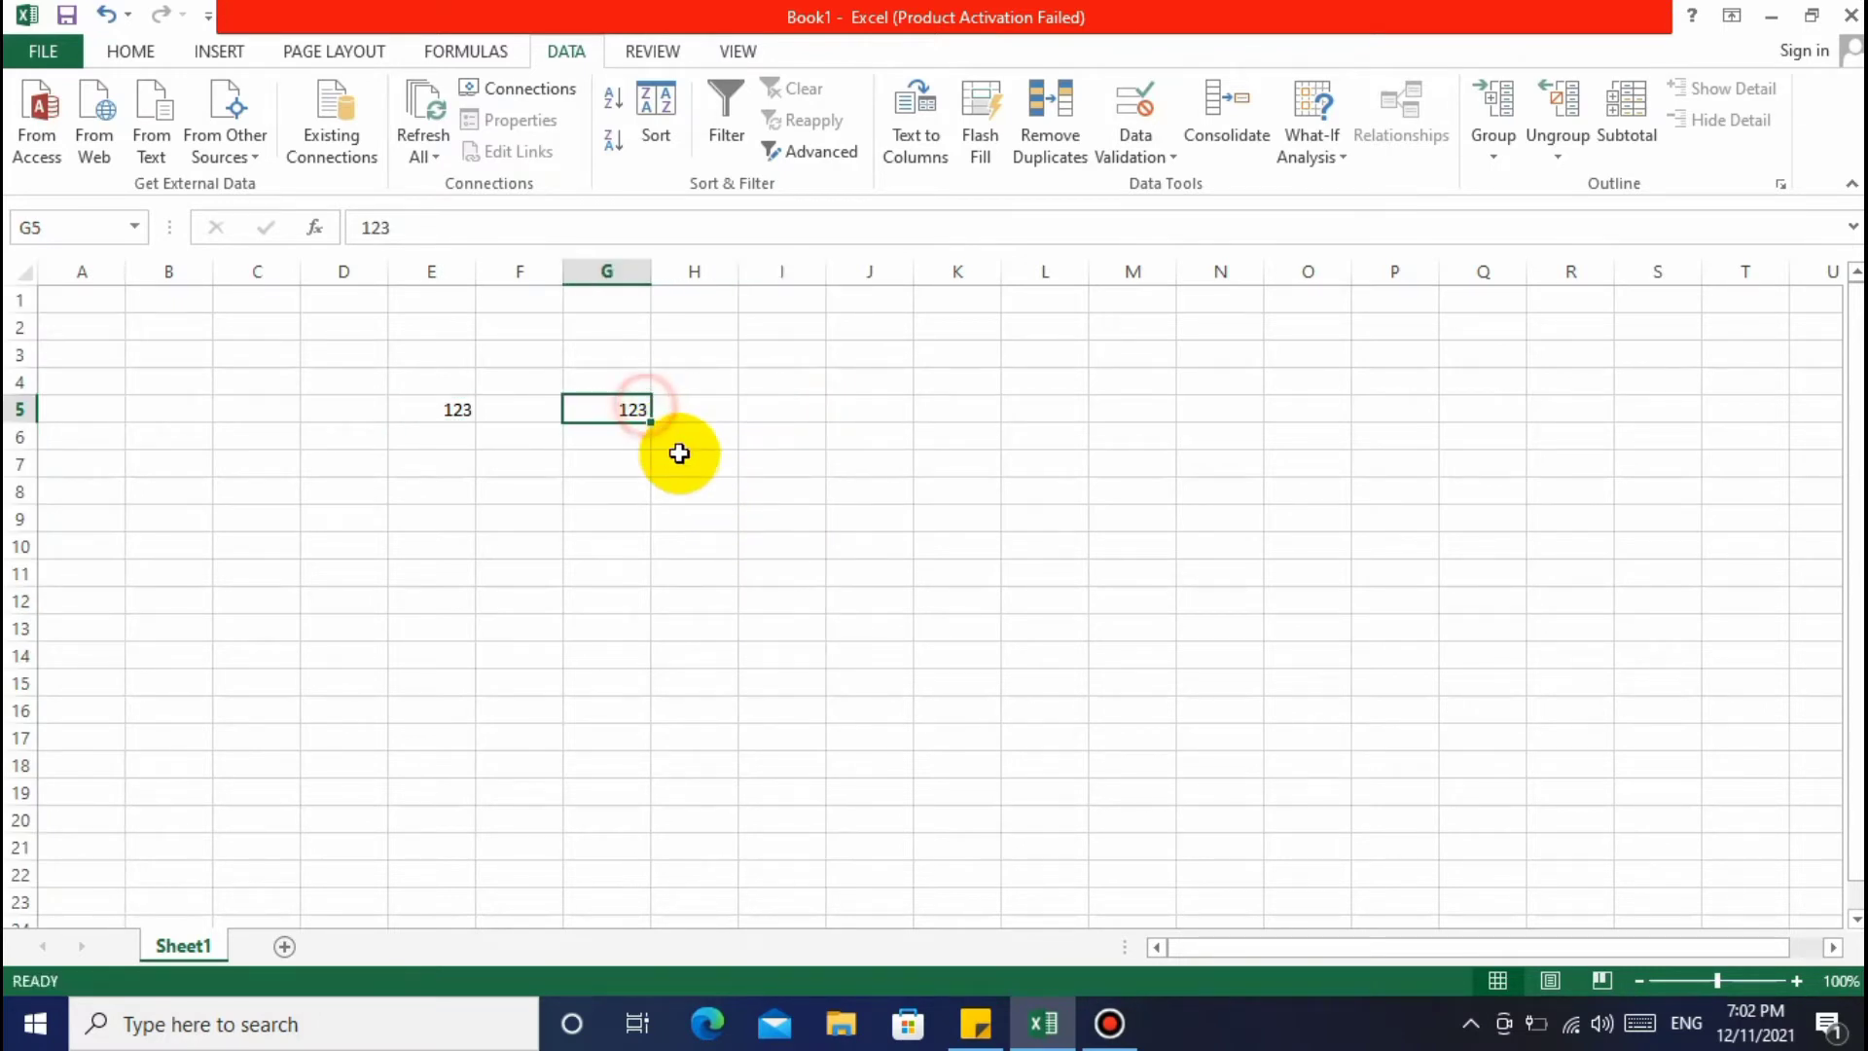
{"action": "right_click", "coordinate": [625, 418]}
{"action": "right_click", "coordinate": [616, 412]}
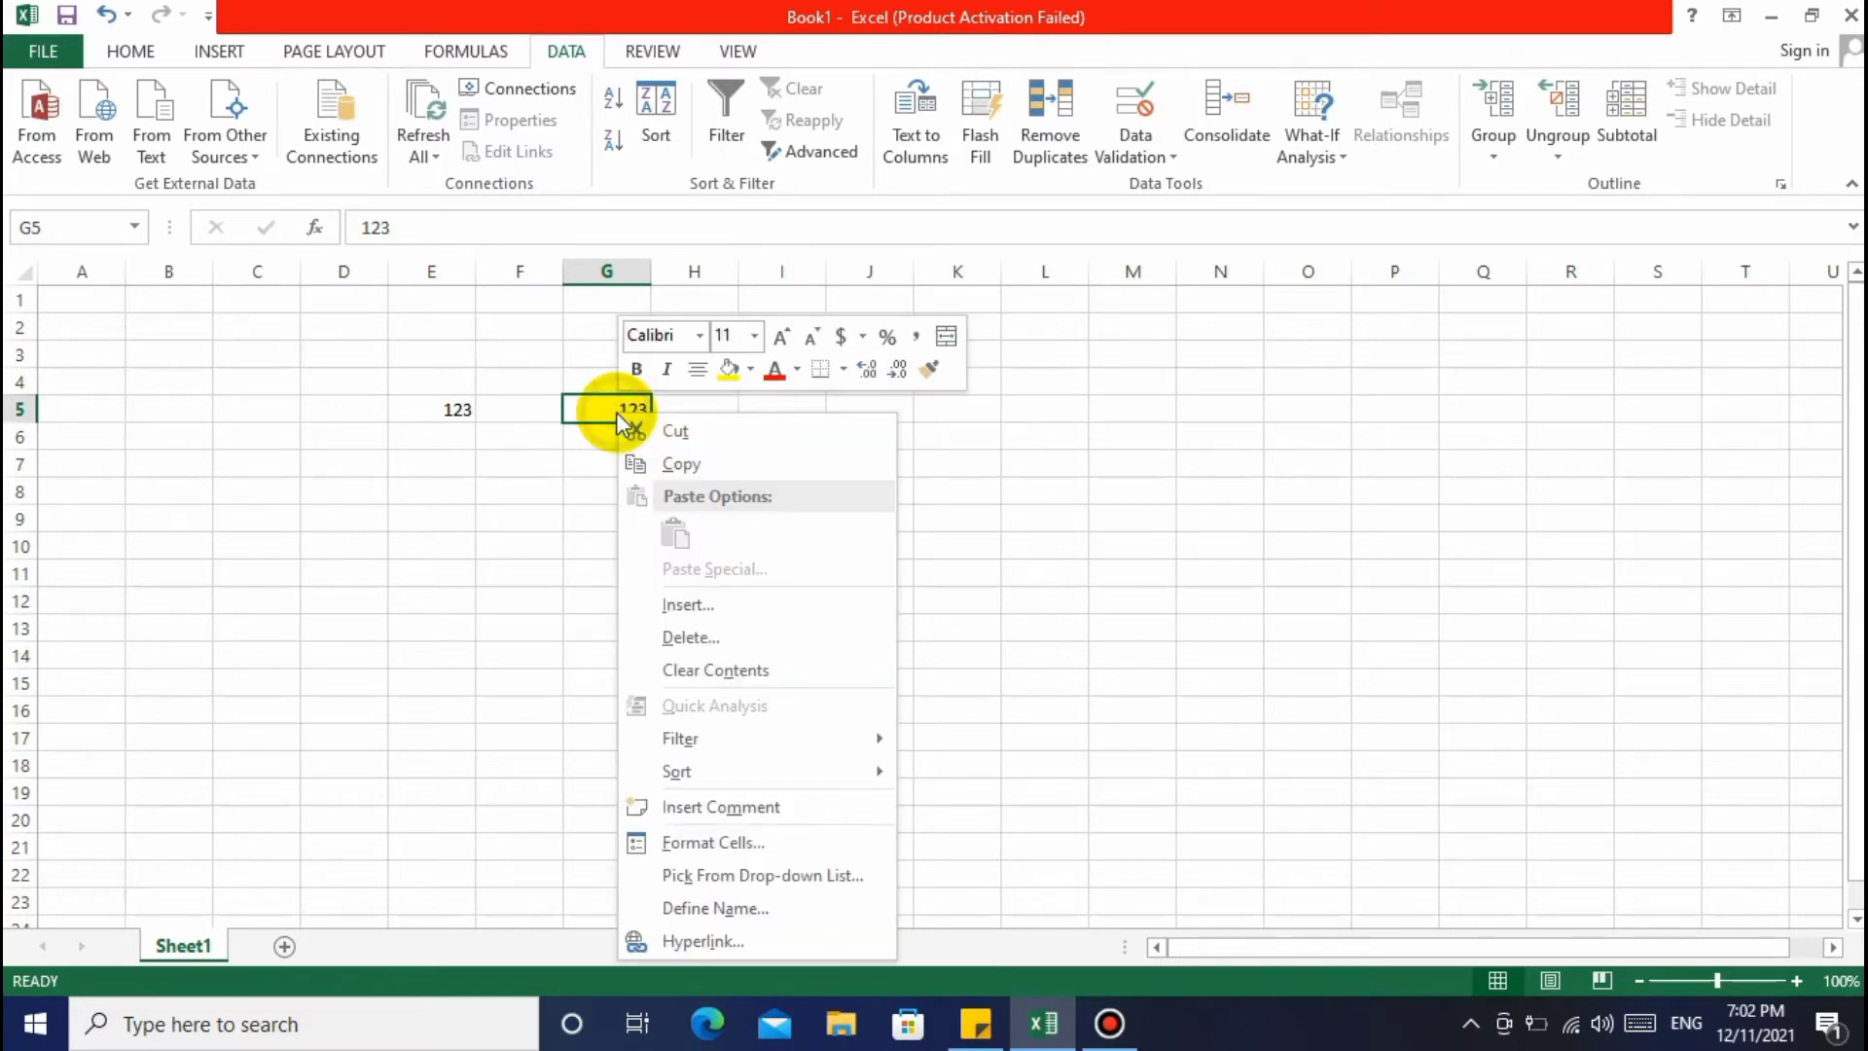
{"action": "left_click", "coordinate": [665, 646]}
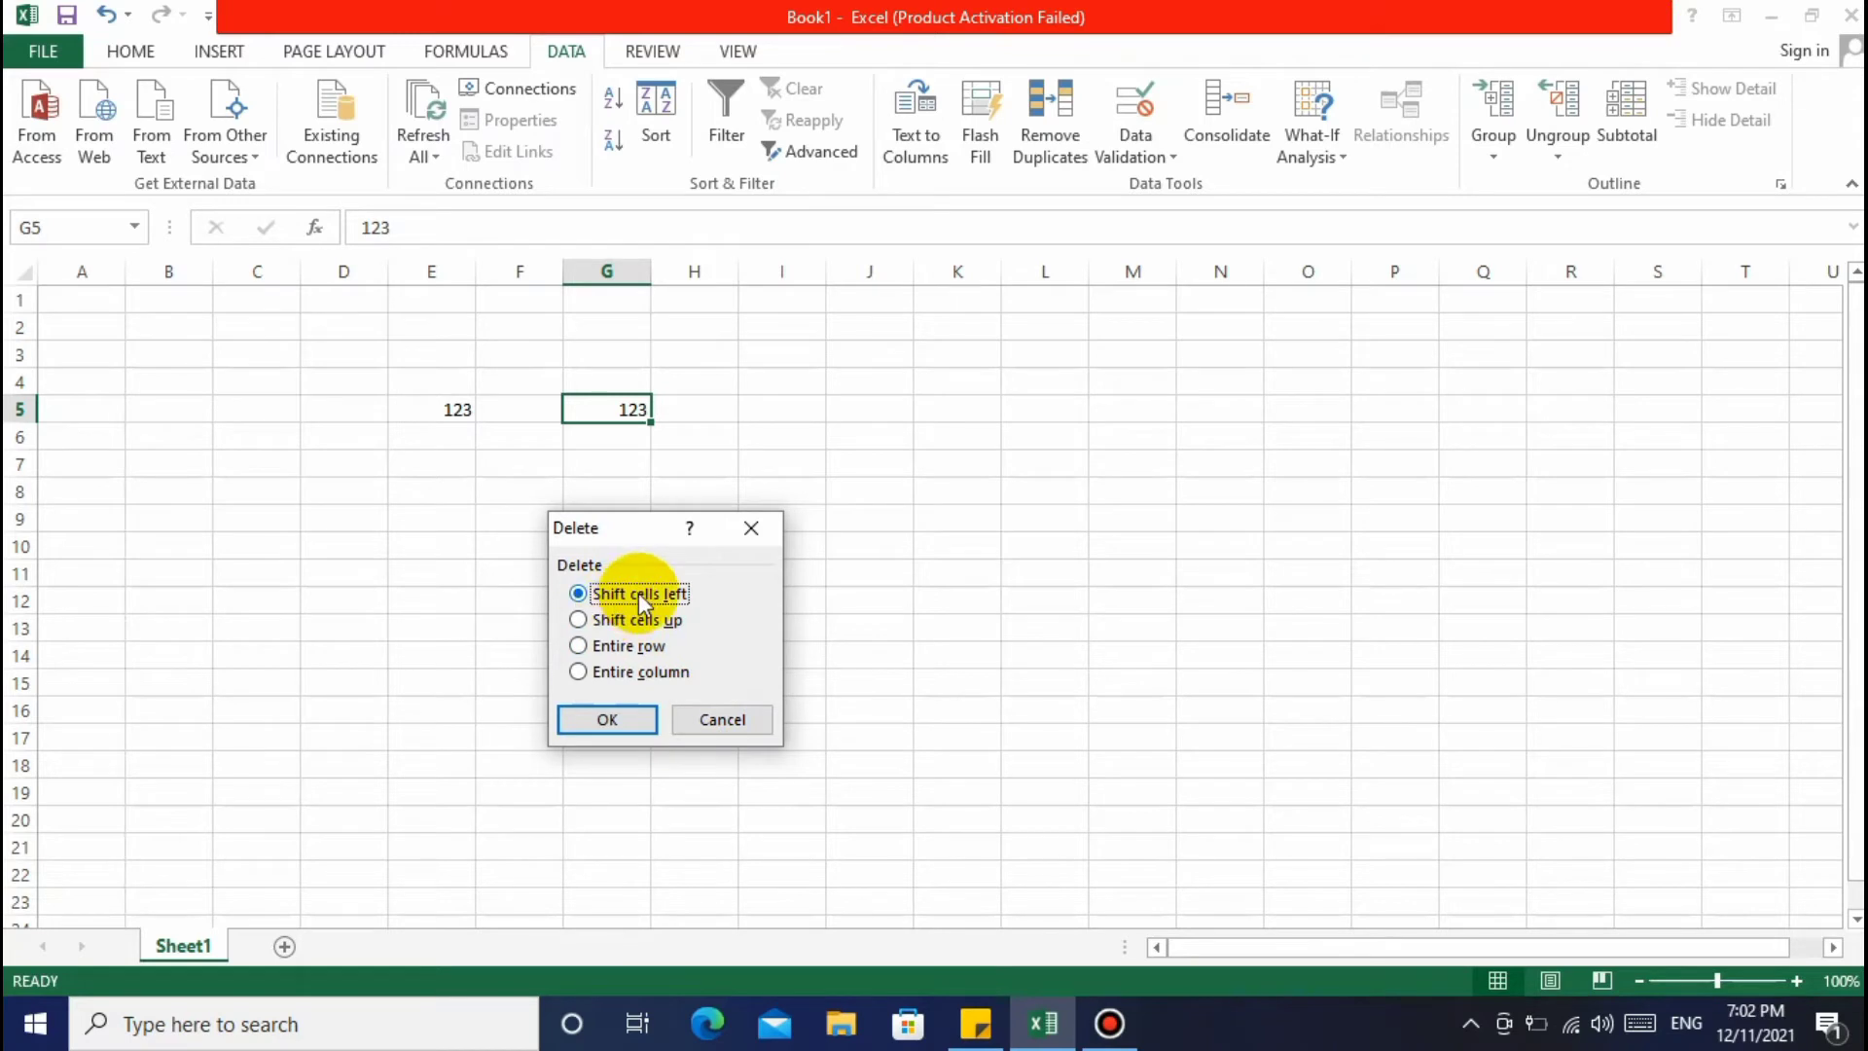
{"action": "left_click", "coordinate": [613, 717]}
{"action": "left_click", "coordinate": [699, 594]}
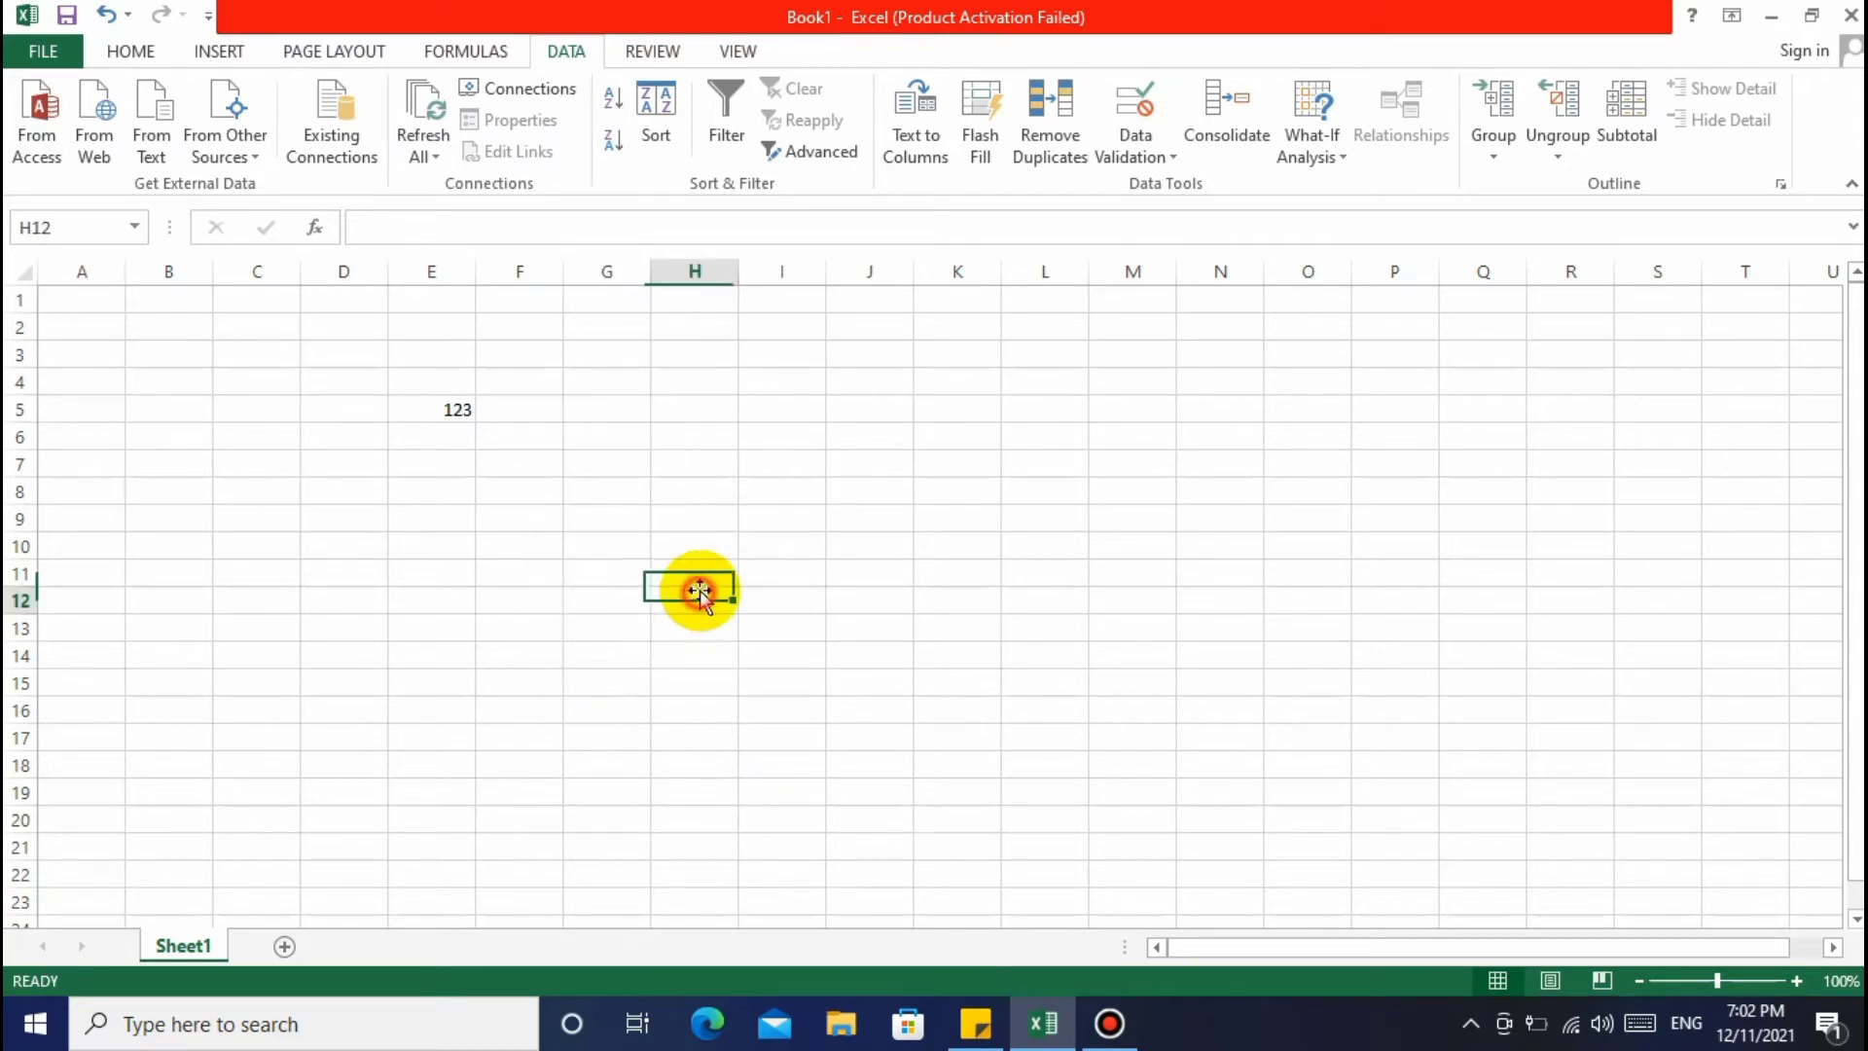
Enter the value 123 in cell G5
{"action": "left_click", "coordinate": [611, 411]}
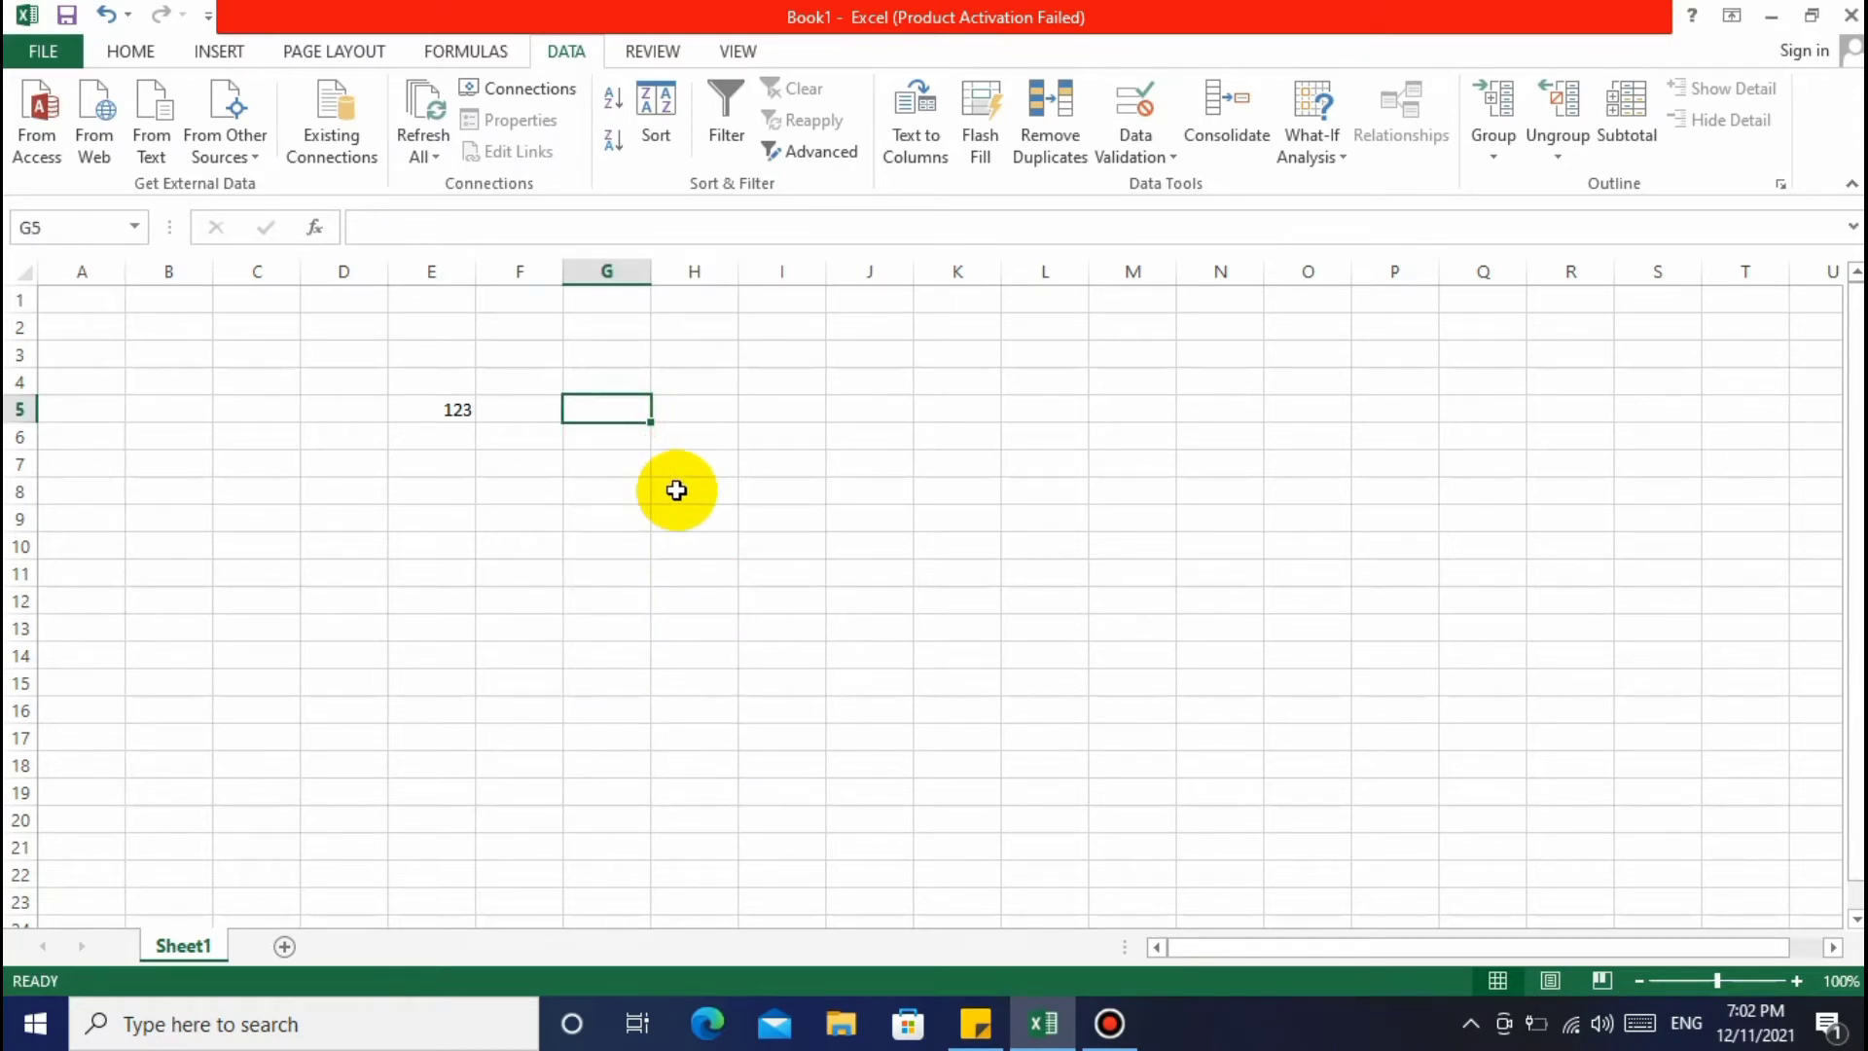
{"action": "type", "text": "123"}
{"action": "key", "text": "Return"}
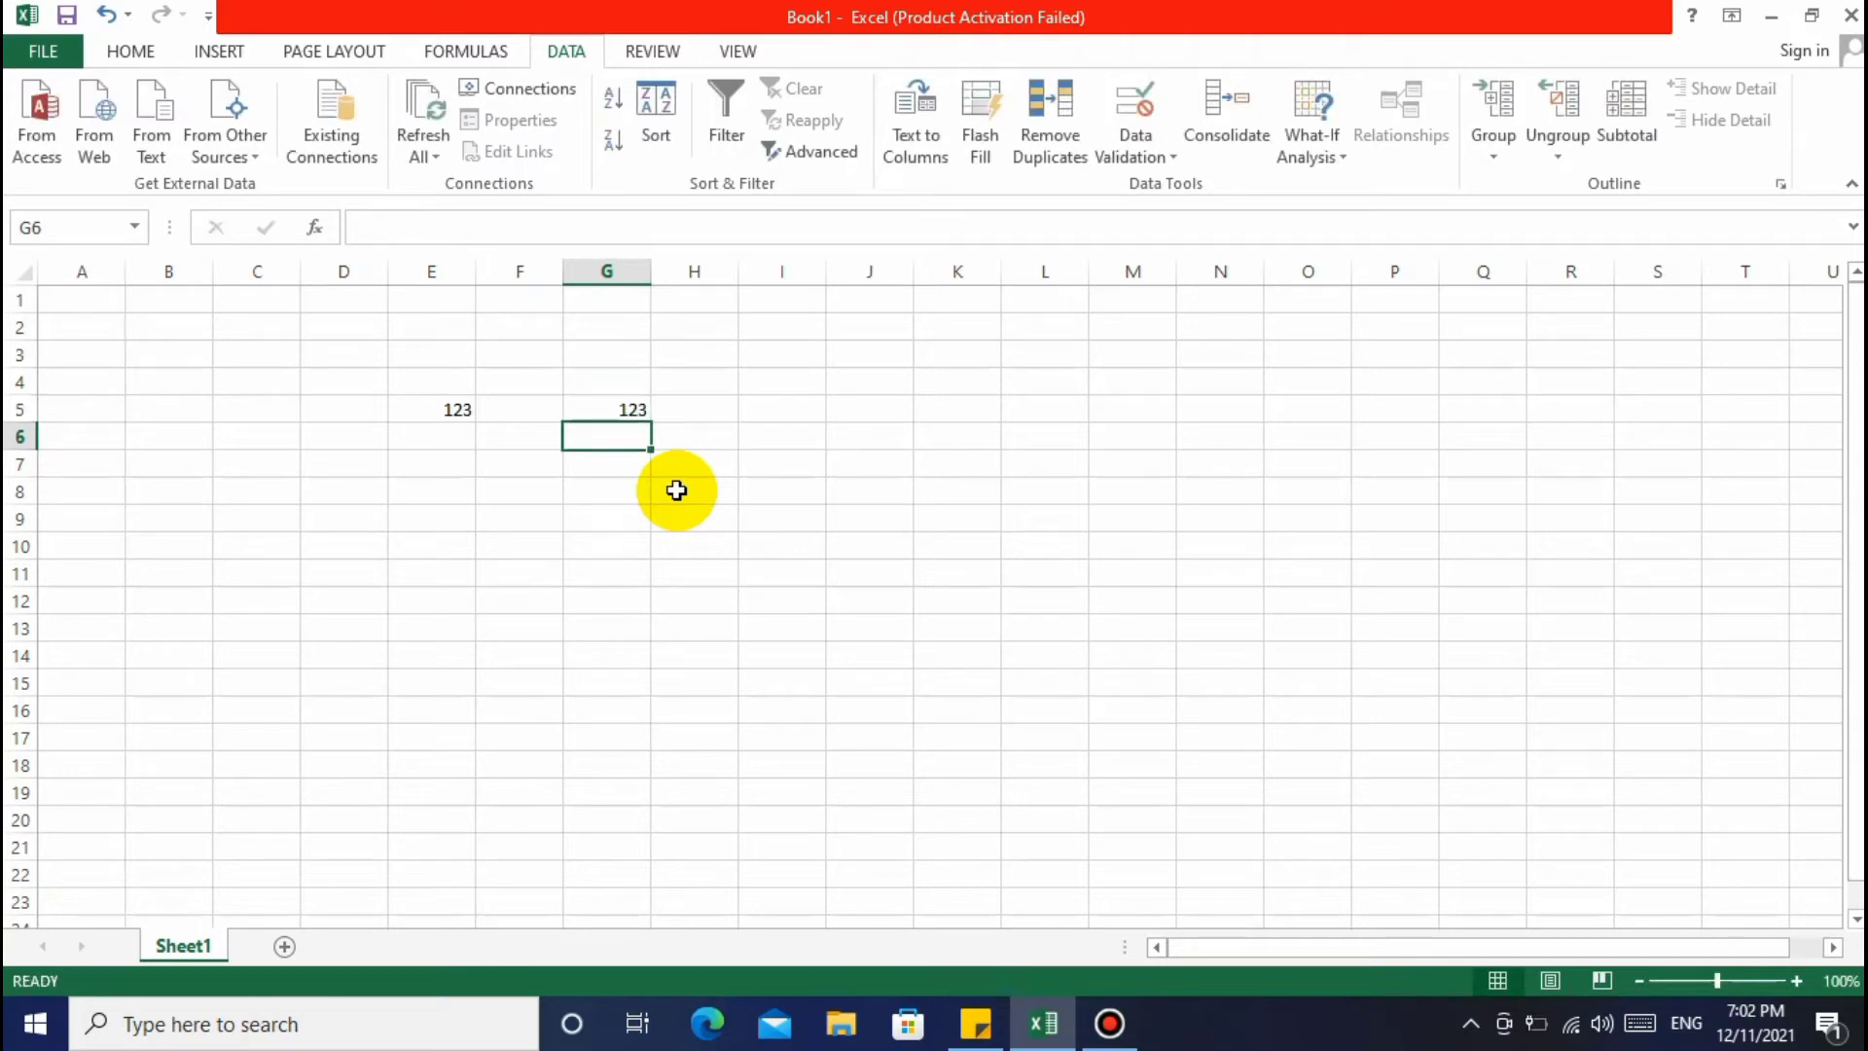
{"action": "left_click", "coordinate": [724, 619]}
{"action": "left_click", "coordinate": [591, 570]}
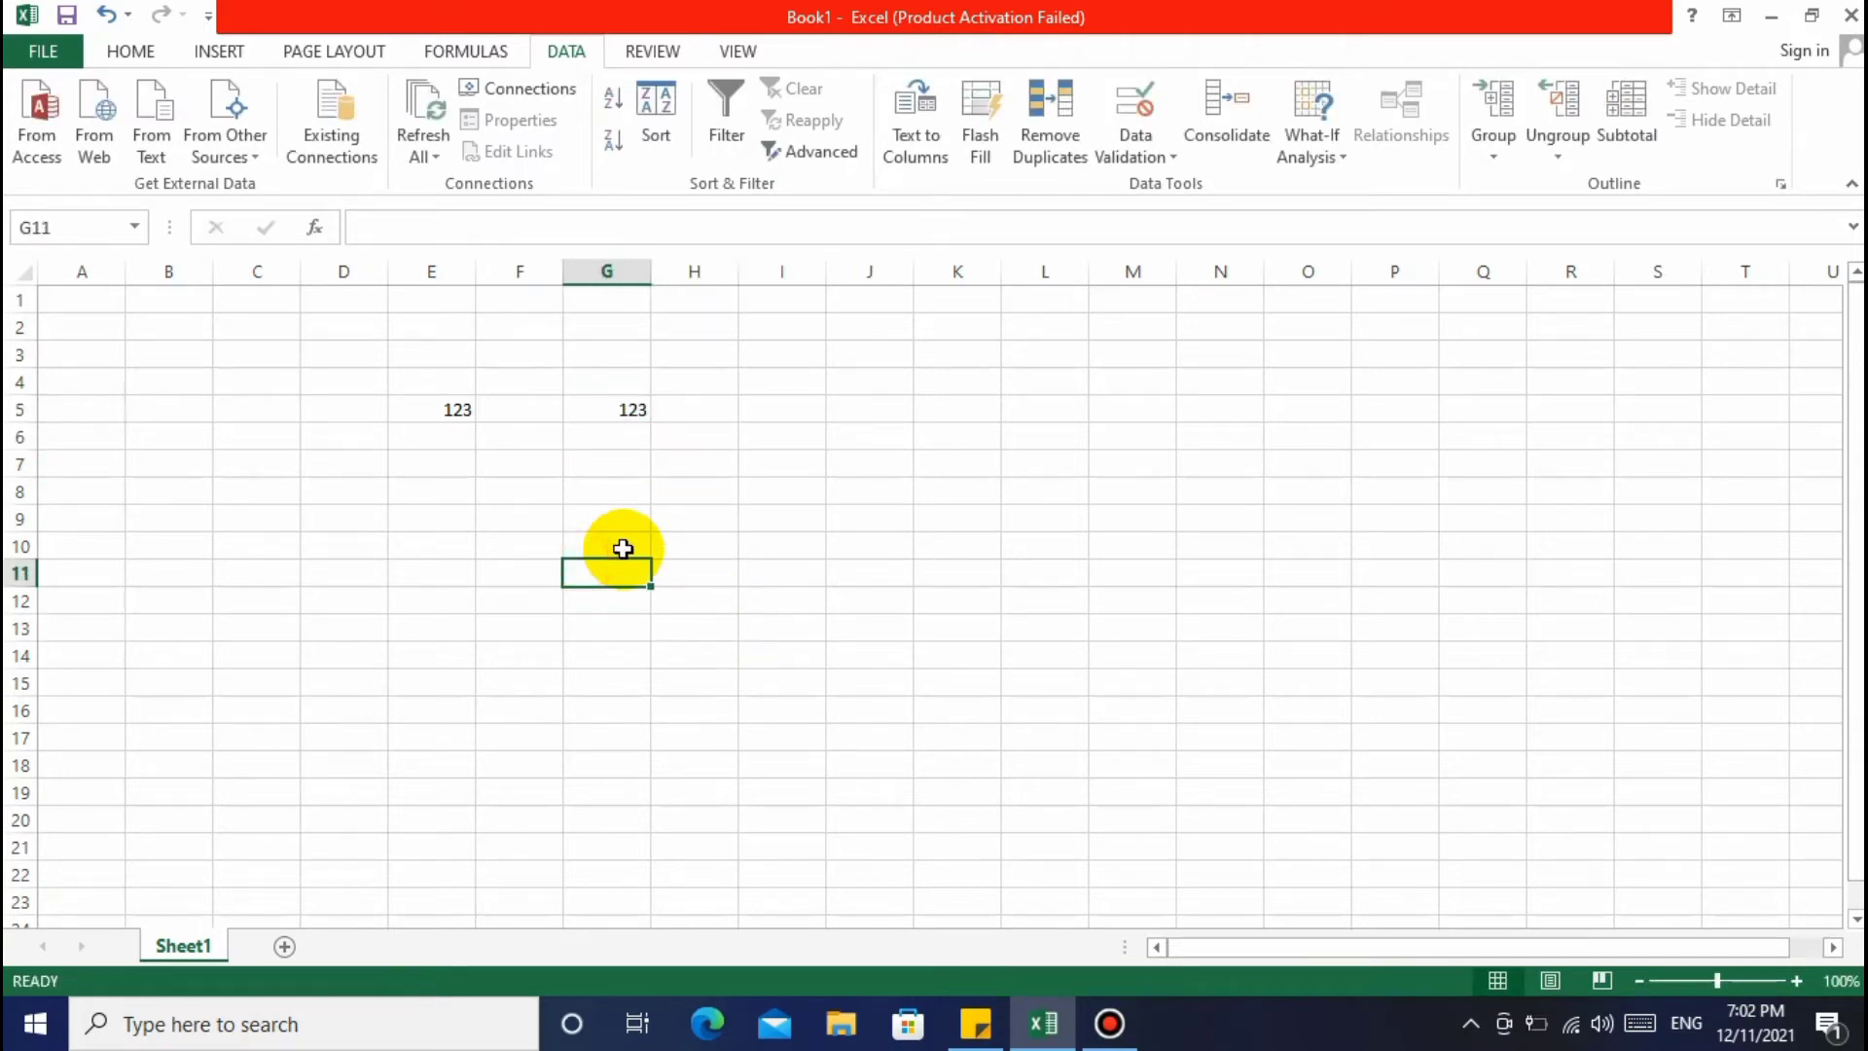
Clear the contents of cell G5 and make E5 the active cell
{"action": "key", "text": "Up"}
{"action": "key", "text": "Up"}
{"action": "key", "text": "Up"}
{"action": "key", "text": "Up"}
{"action": "key", "text": "Up"}
{"action": "key", "text": "Up"}
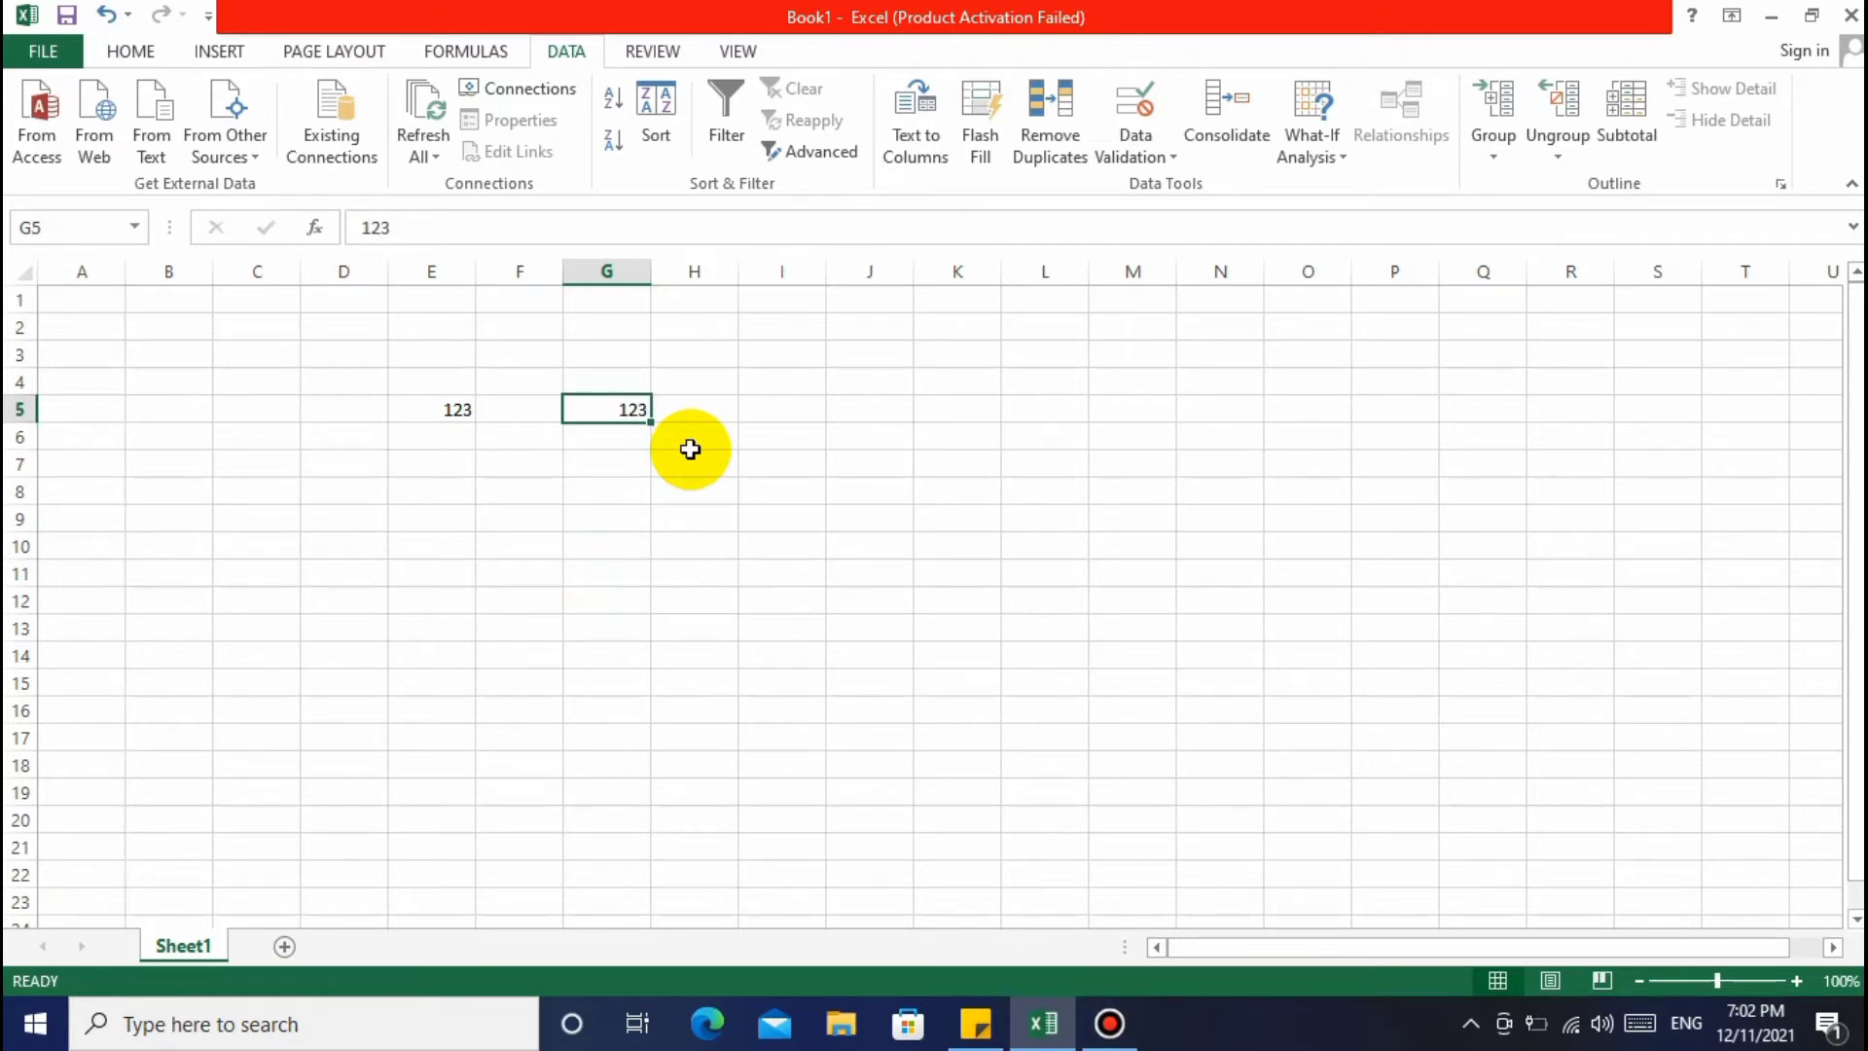
{"action": "key", "text": "Left"}
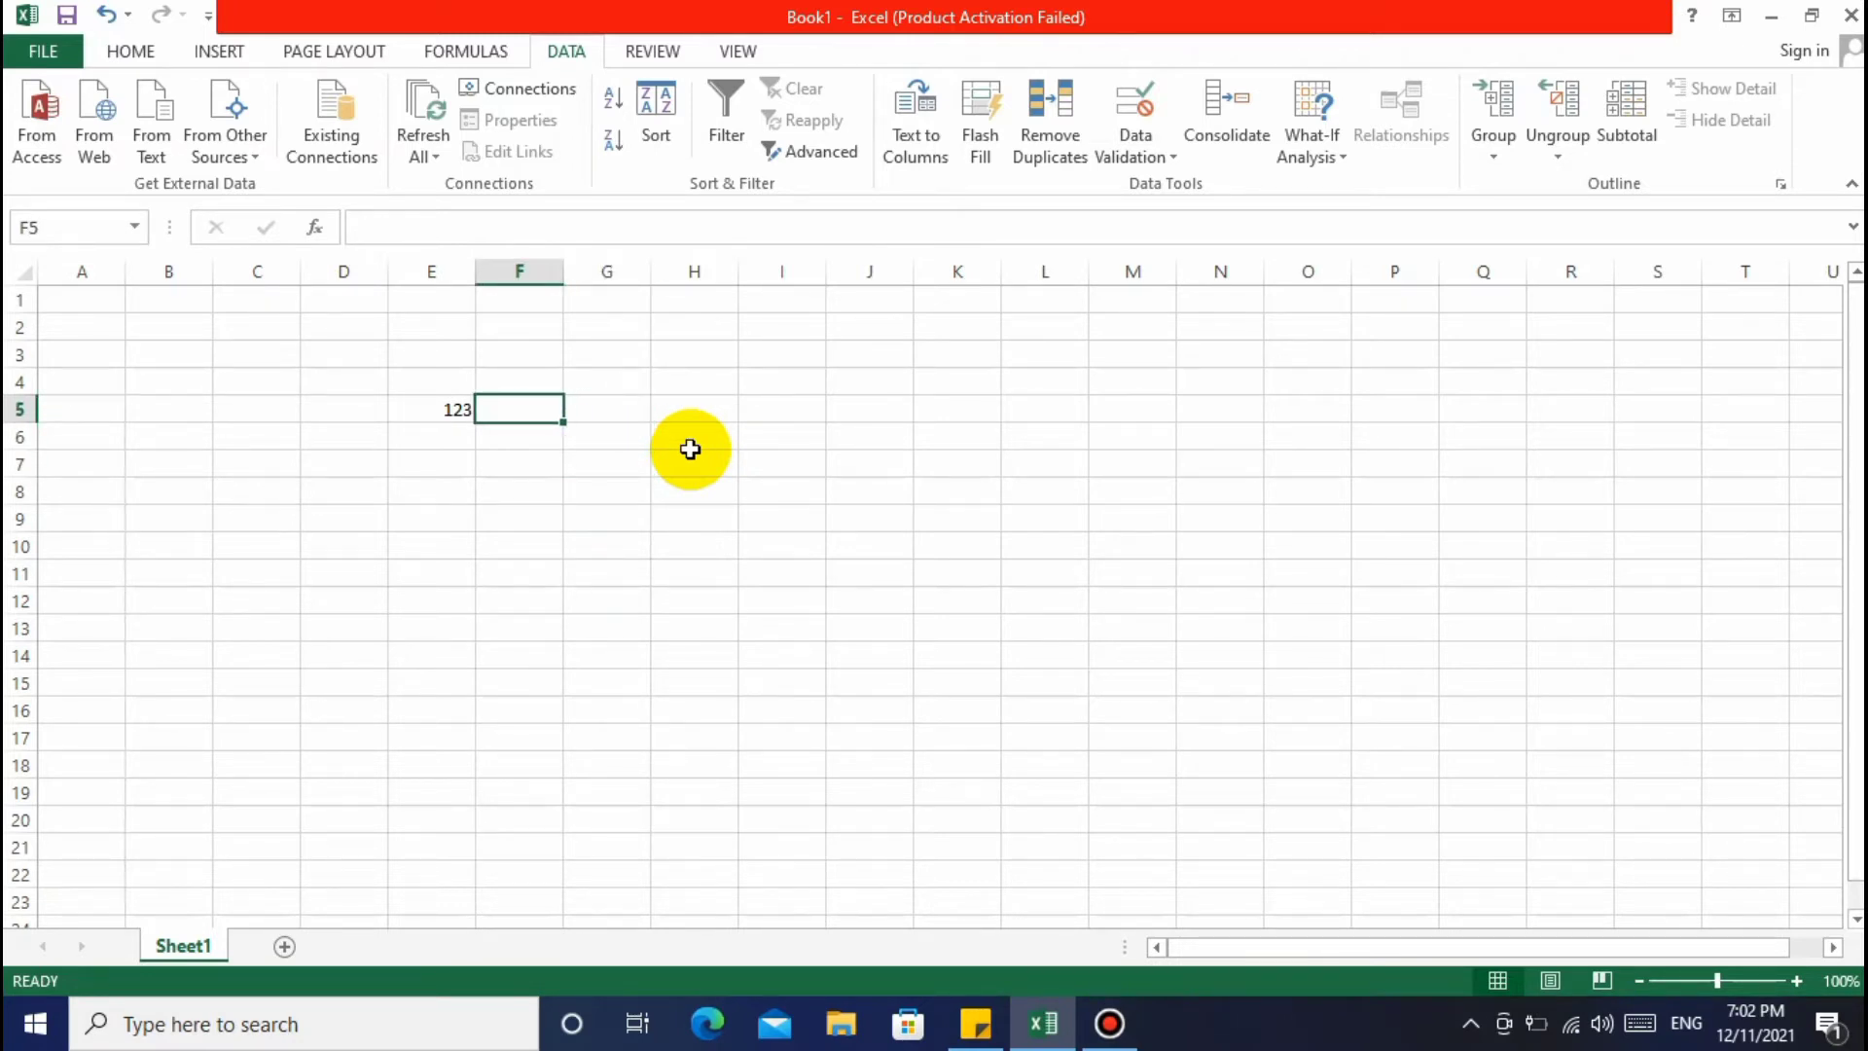
{"action": "key", "text": "Left"}
{"action": "key", "text": "Right"}
{"action": "key", "text": "Left"}
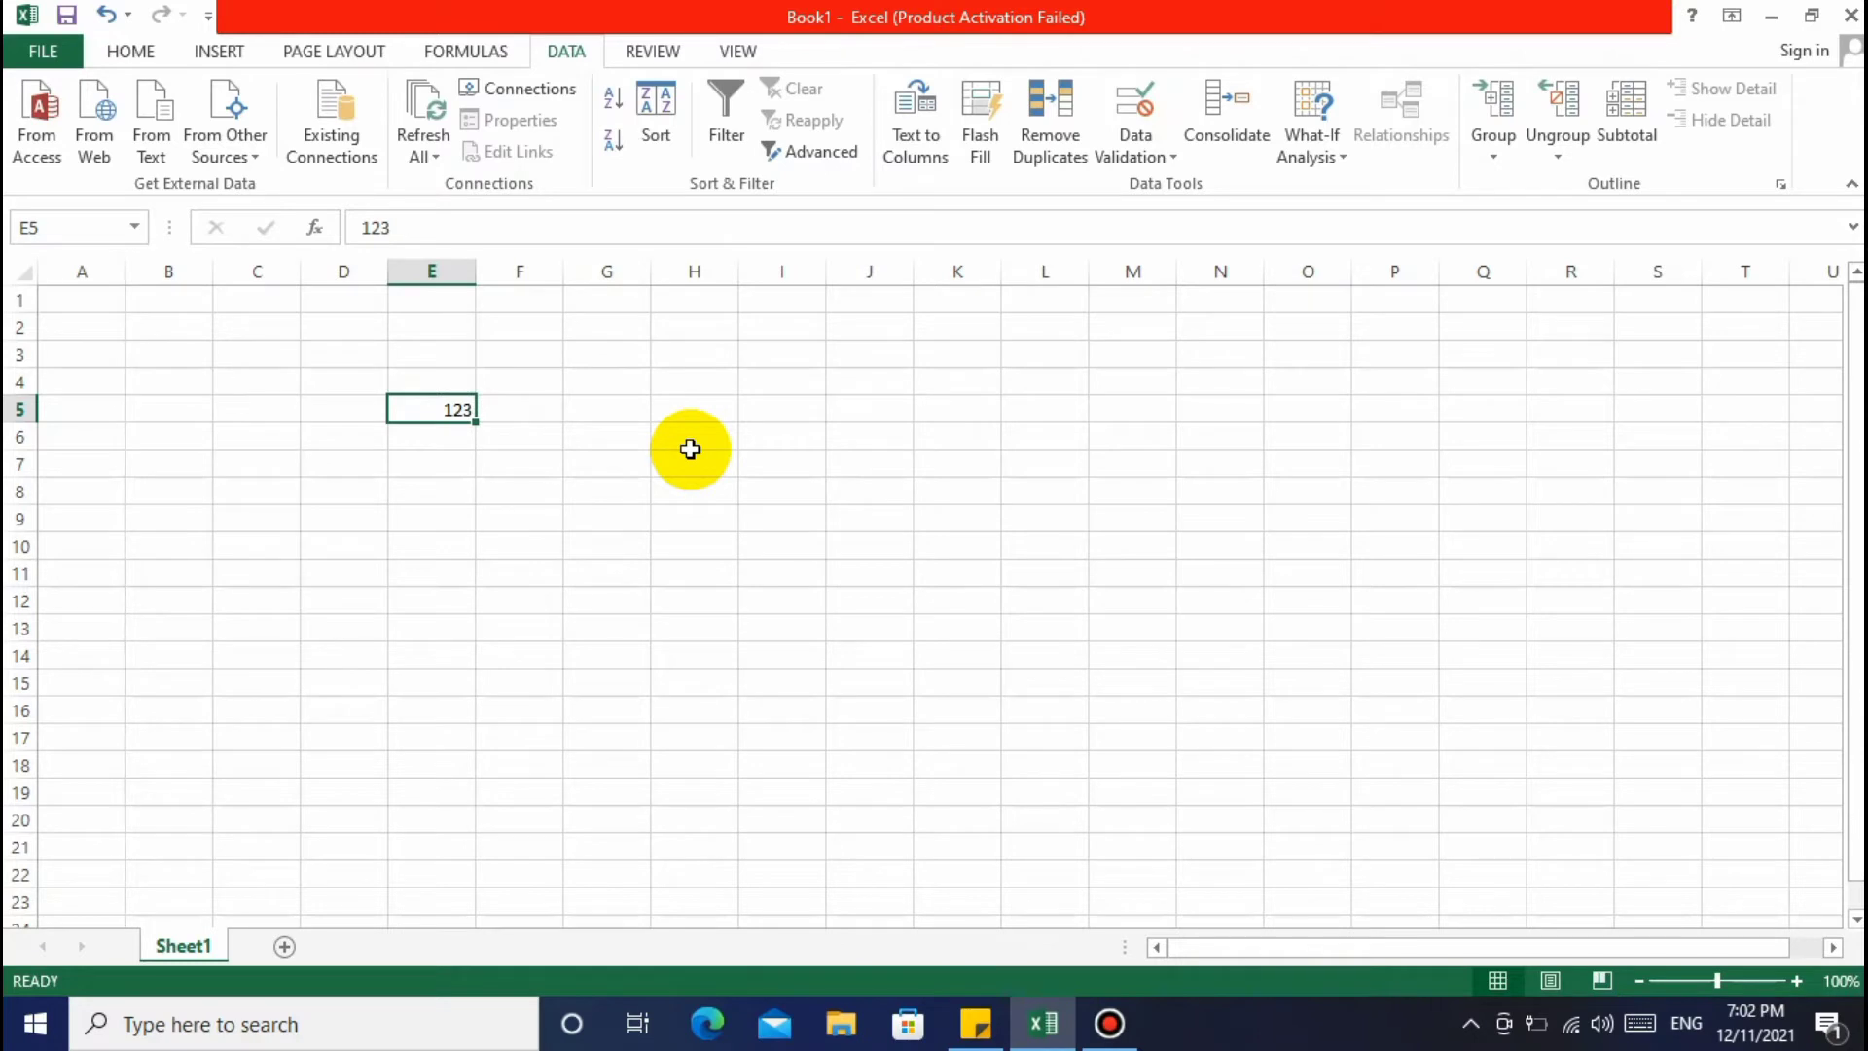
Delete the entire column E, which holds the value 123
{"action": "left_click", "coordinate": [446, 276]}
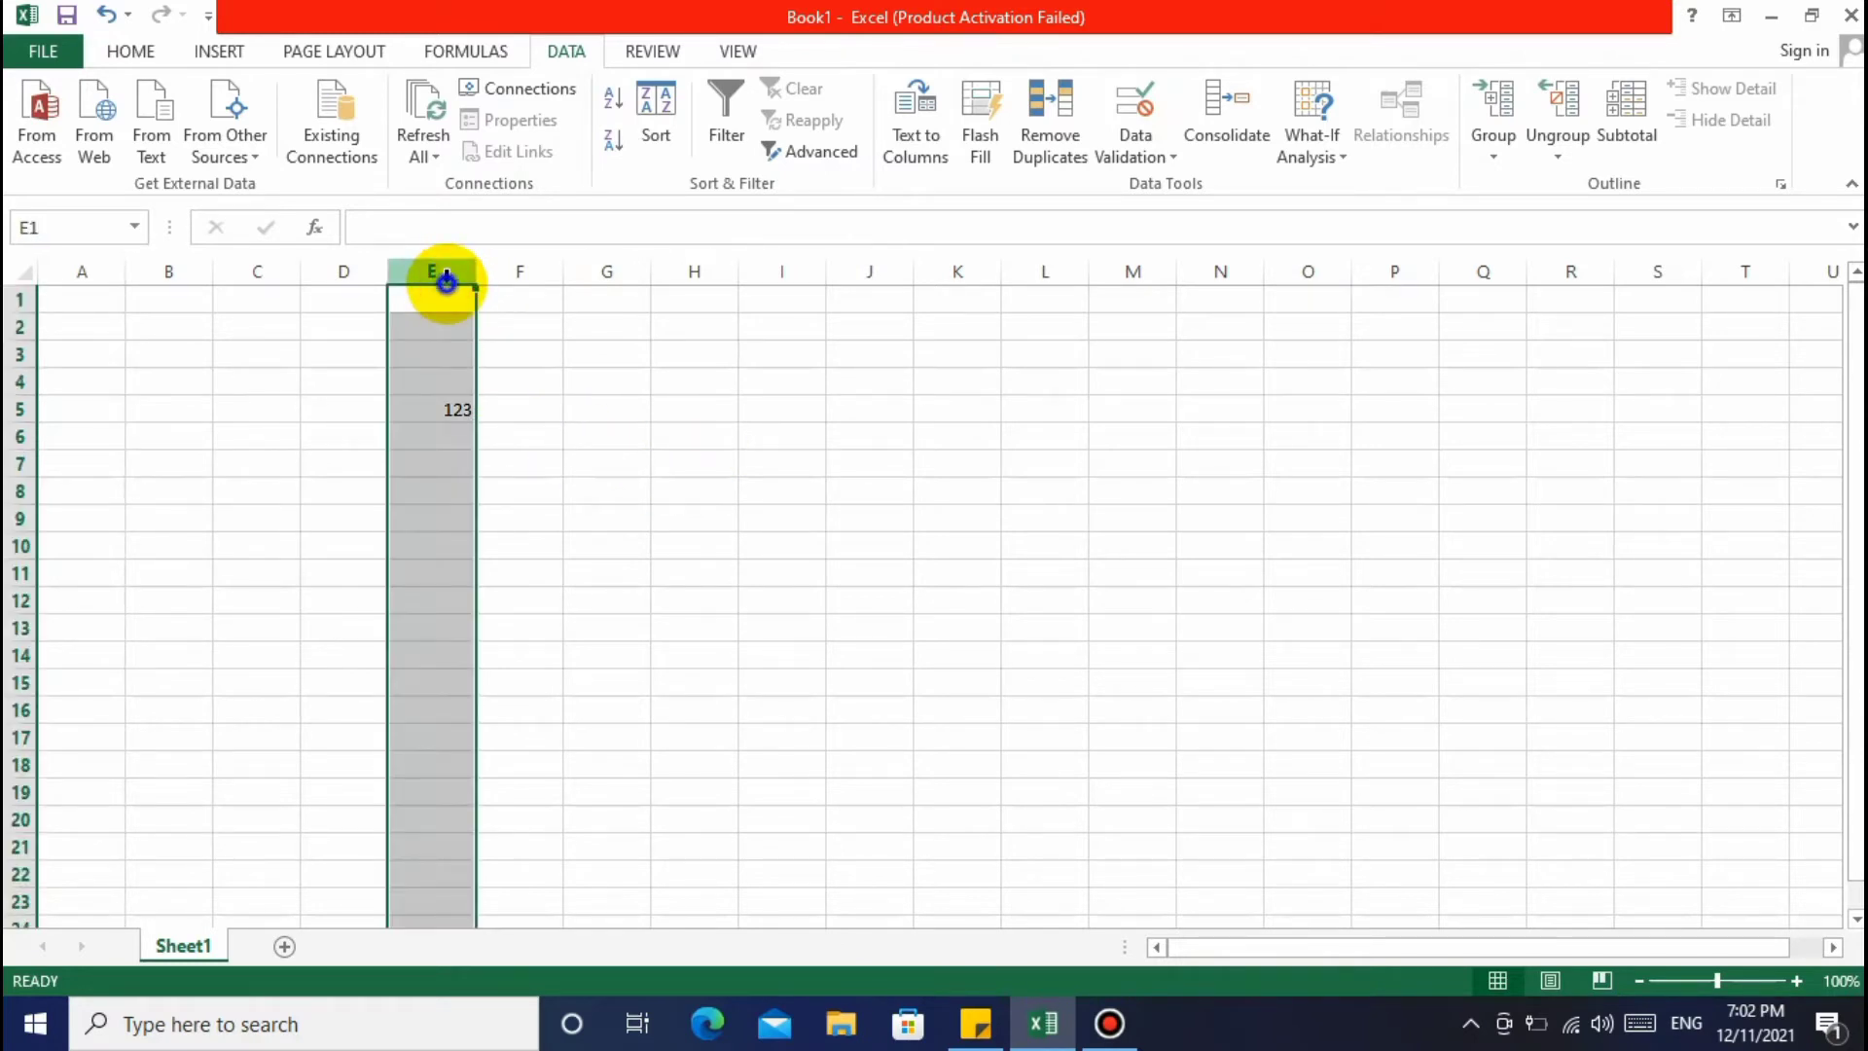
{"action": "right_click", "coordinate": [446, 282]}
{"action": "left_click", "coordinate": [534, 503]}
{"action": "left_click", "coordinate": [790, 514]}
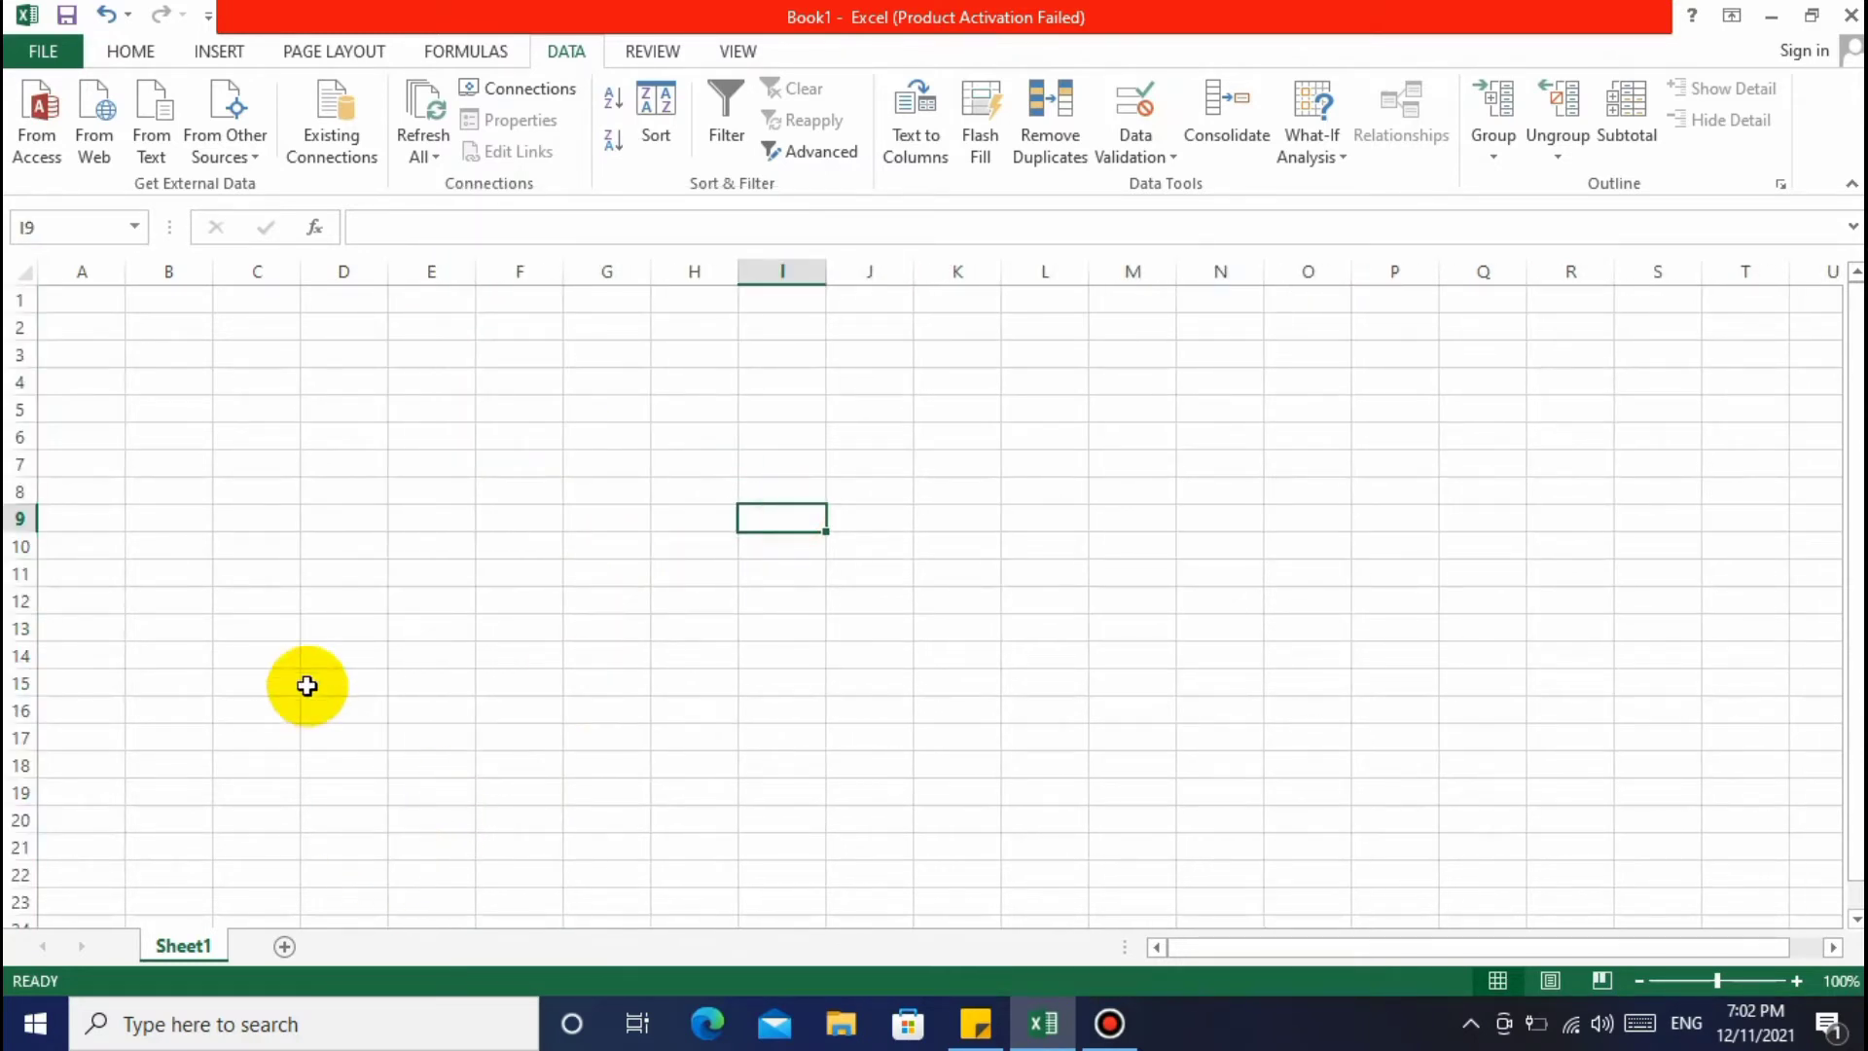
Select the visible grid range A1:T23 and release the selection
{"action": "left_click_drag", "start_coordinate": [113, 296], "coordinate": [1800, 913]}
{"action": "left_click", "coordinate": [1367, 761]}
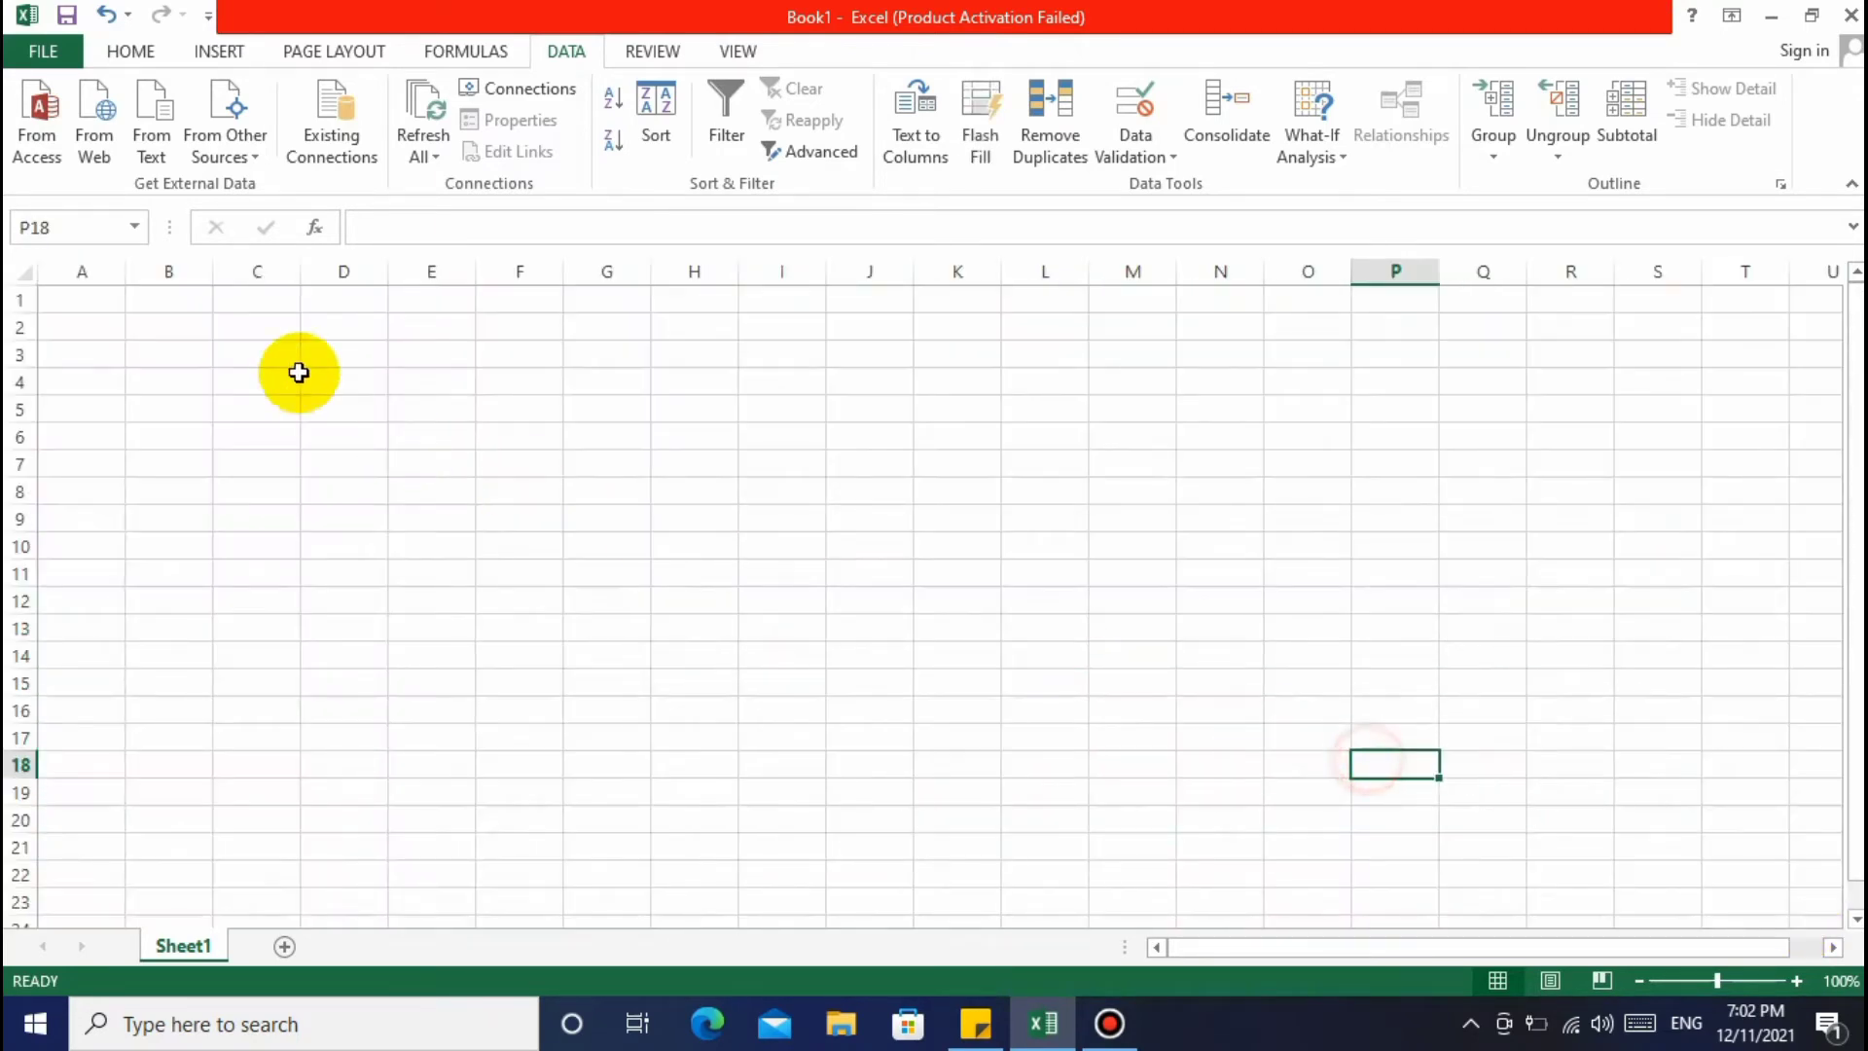
{"action": "left_click", "coordinate": [260, 377]}
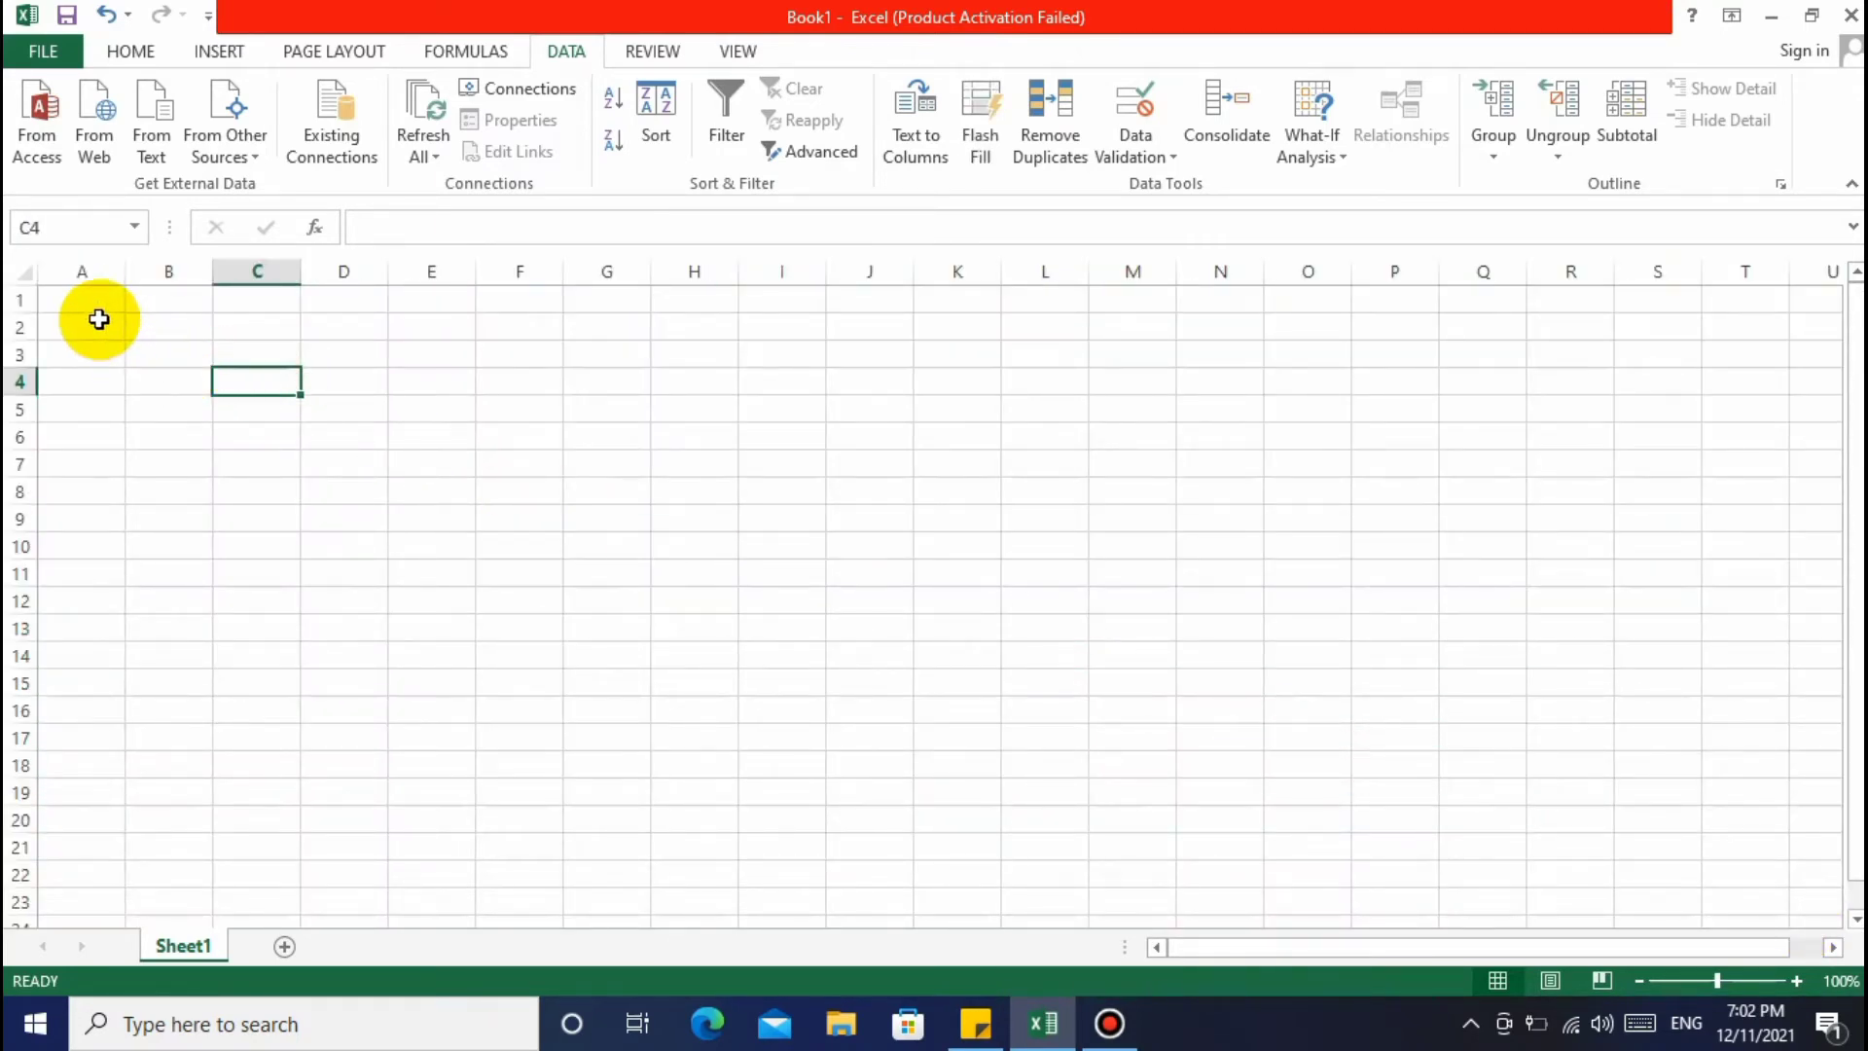
{"action": "left_click_drag", "start_coordinate": [93, 304], "coordinate": [1782, 909]}
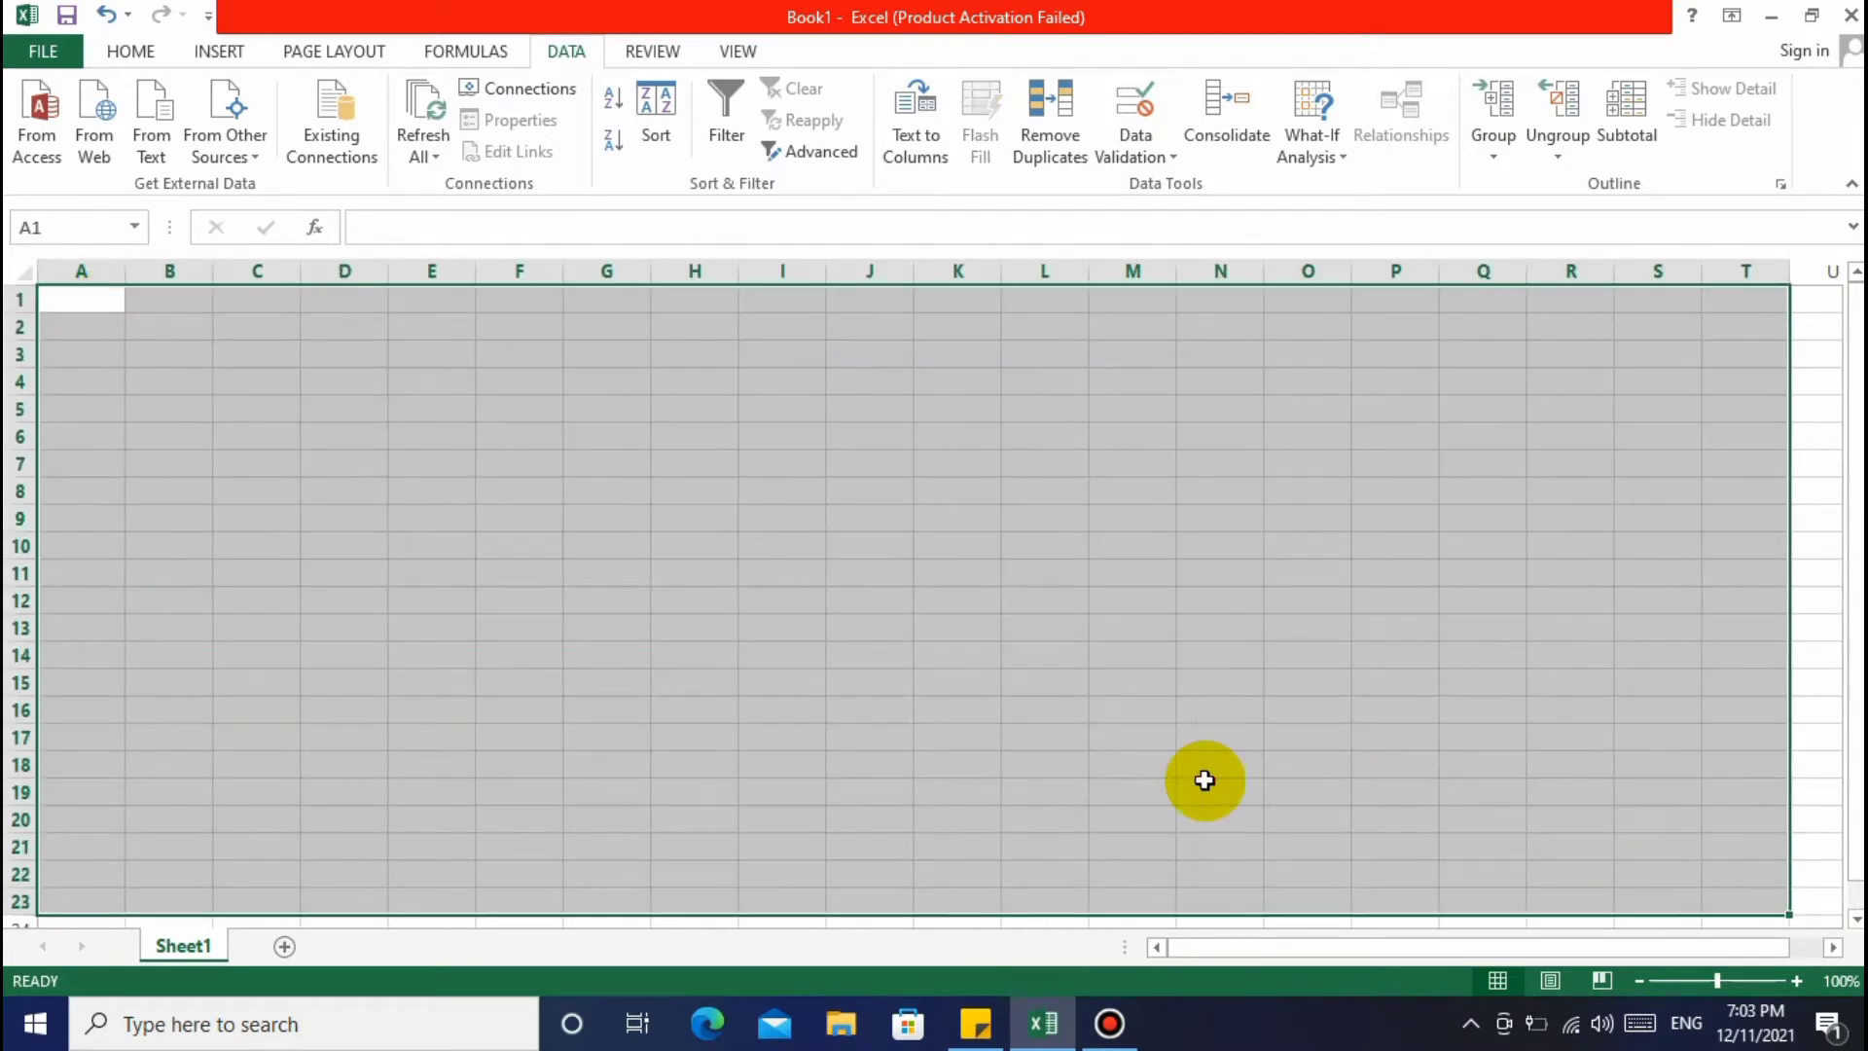
{"action": "left_click", "coordinate": [1204, 780]}
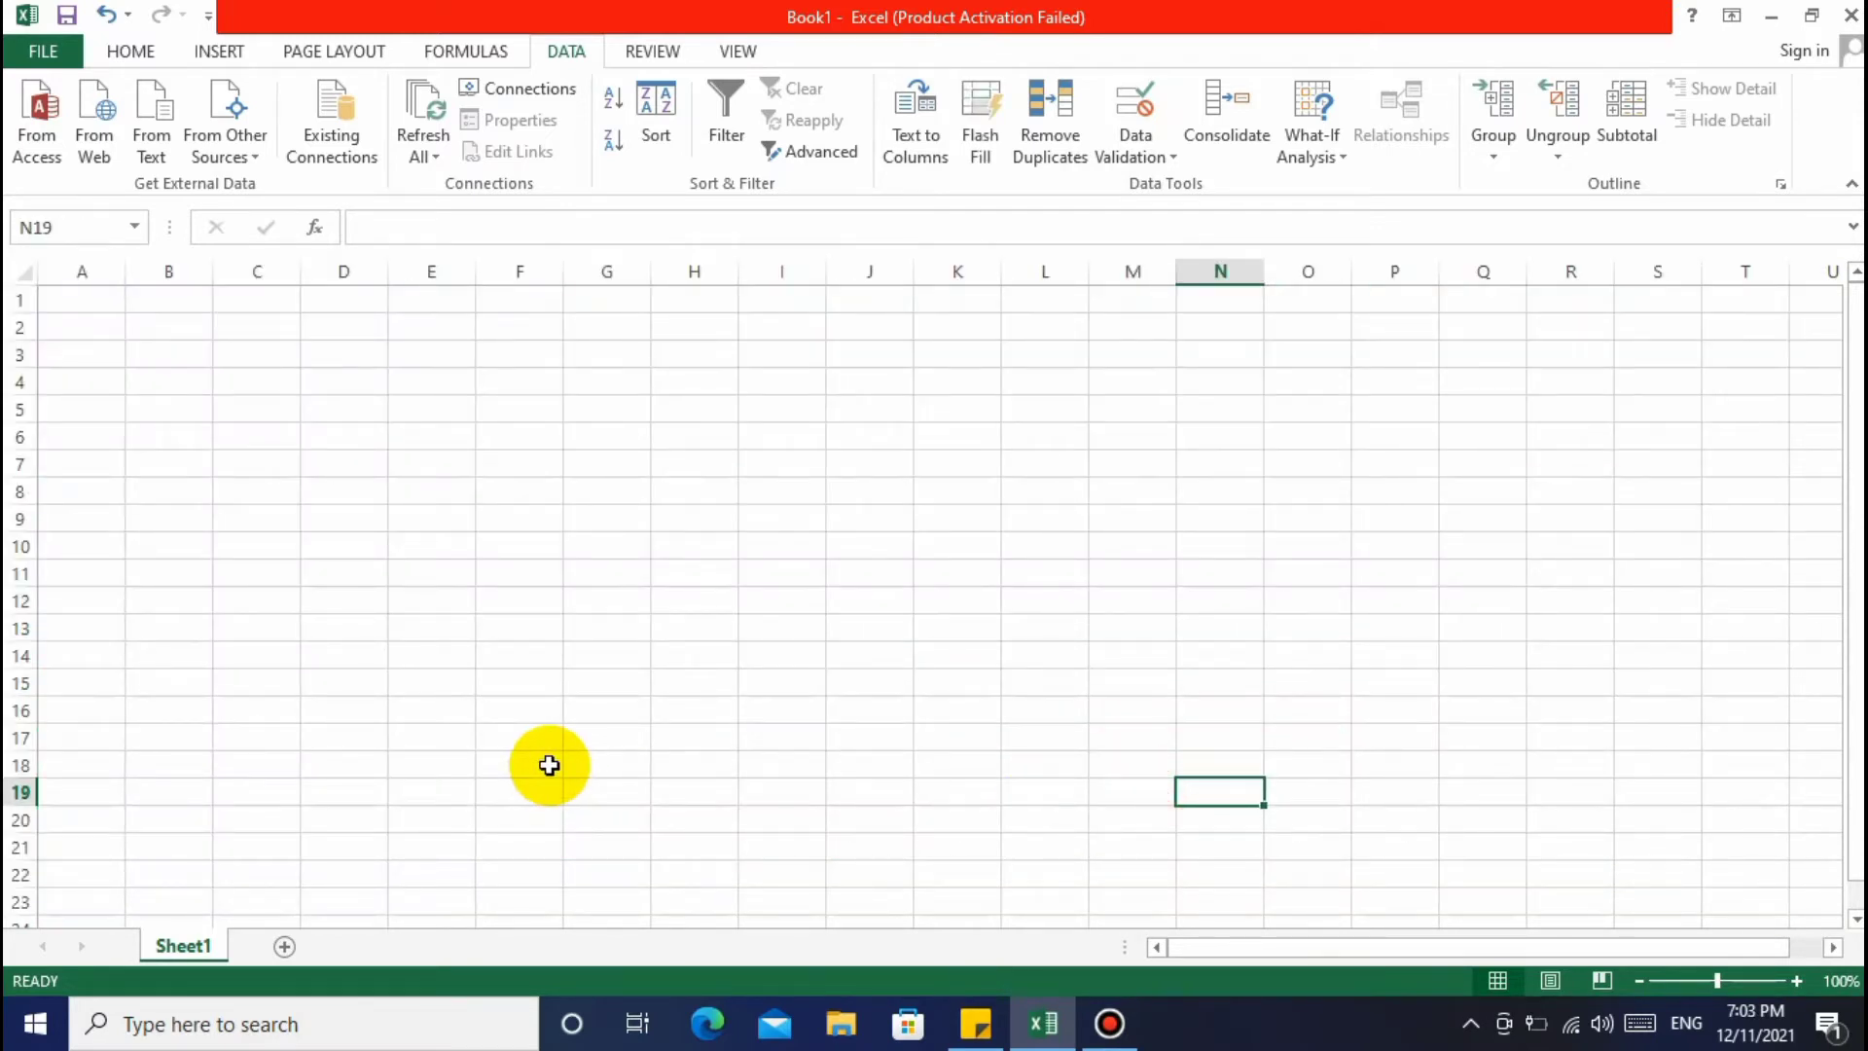
Add two new worksheets, Sheet2 and Sheet3, after Sheet1
{"action": "left_click", "coordinate": [191, 947]}
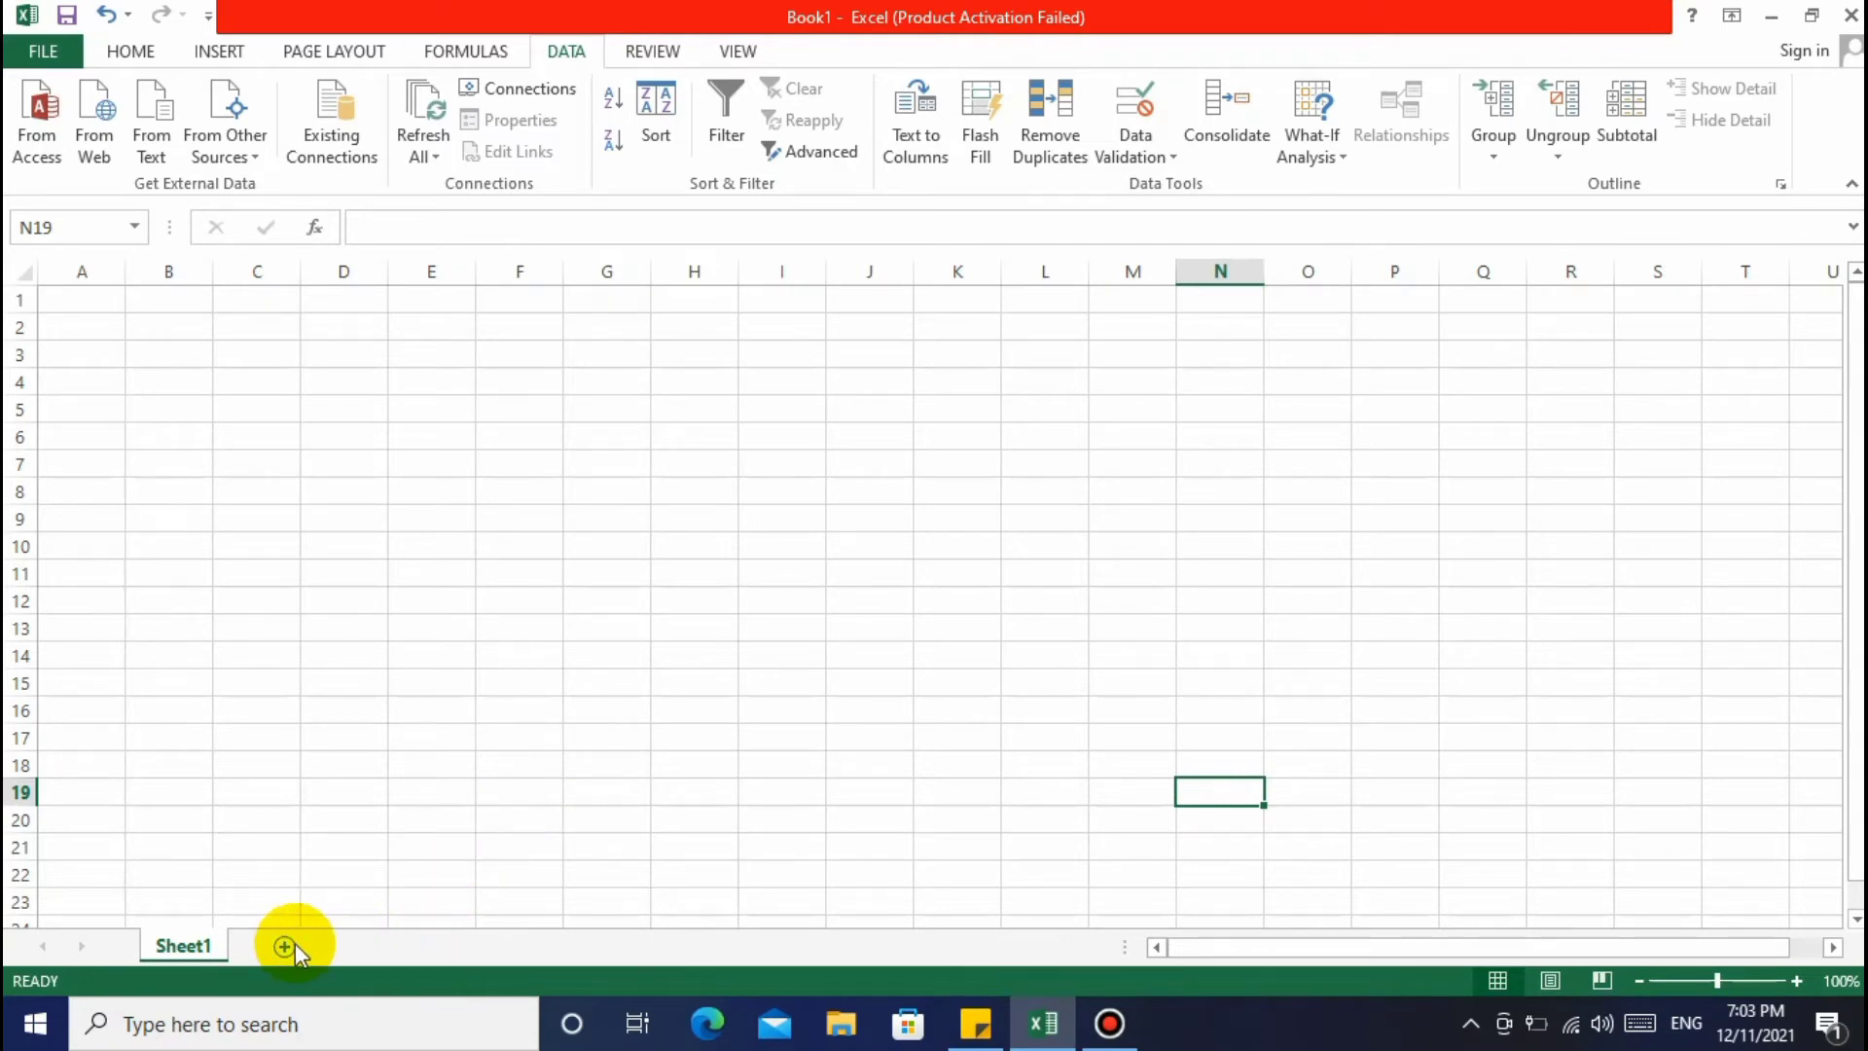
{"action": "left_click", "coordinate": [292, 948]}
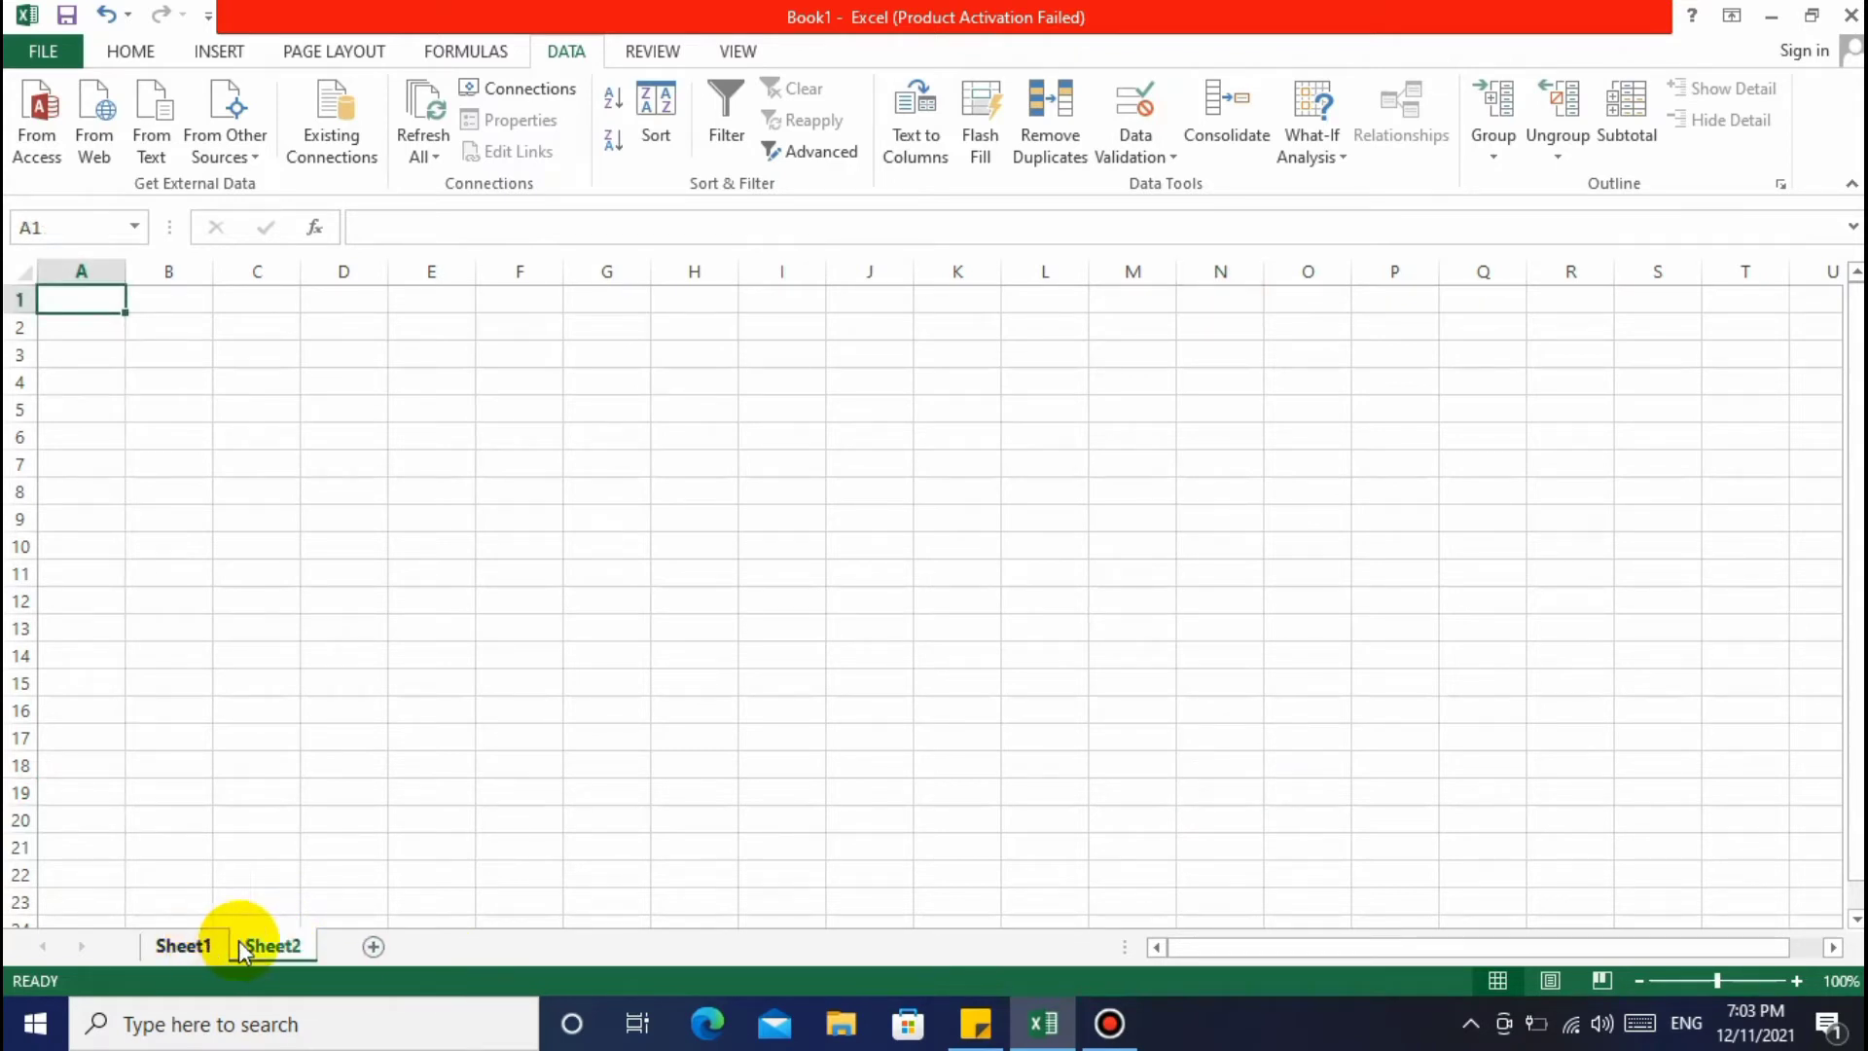
{"action": "left_click", "coordinate": [372, 946]}
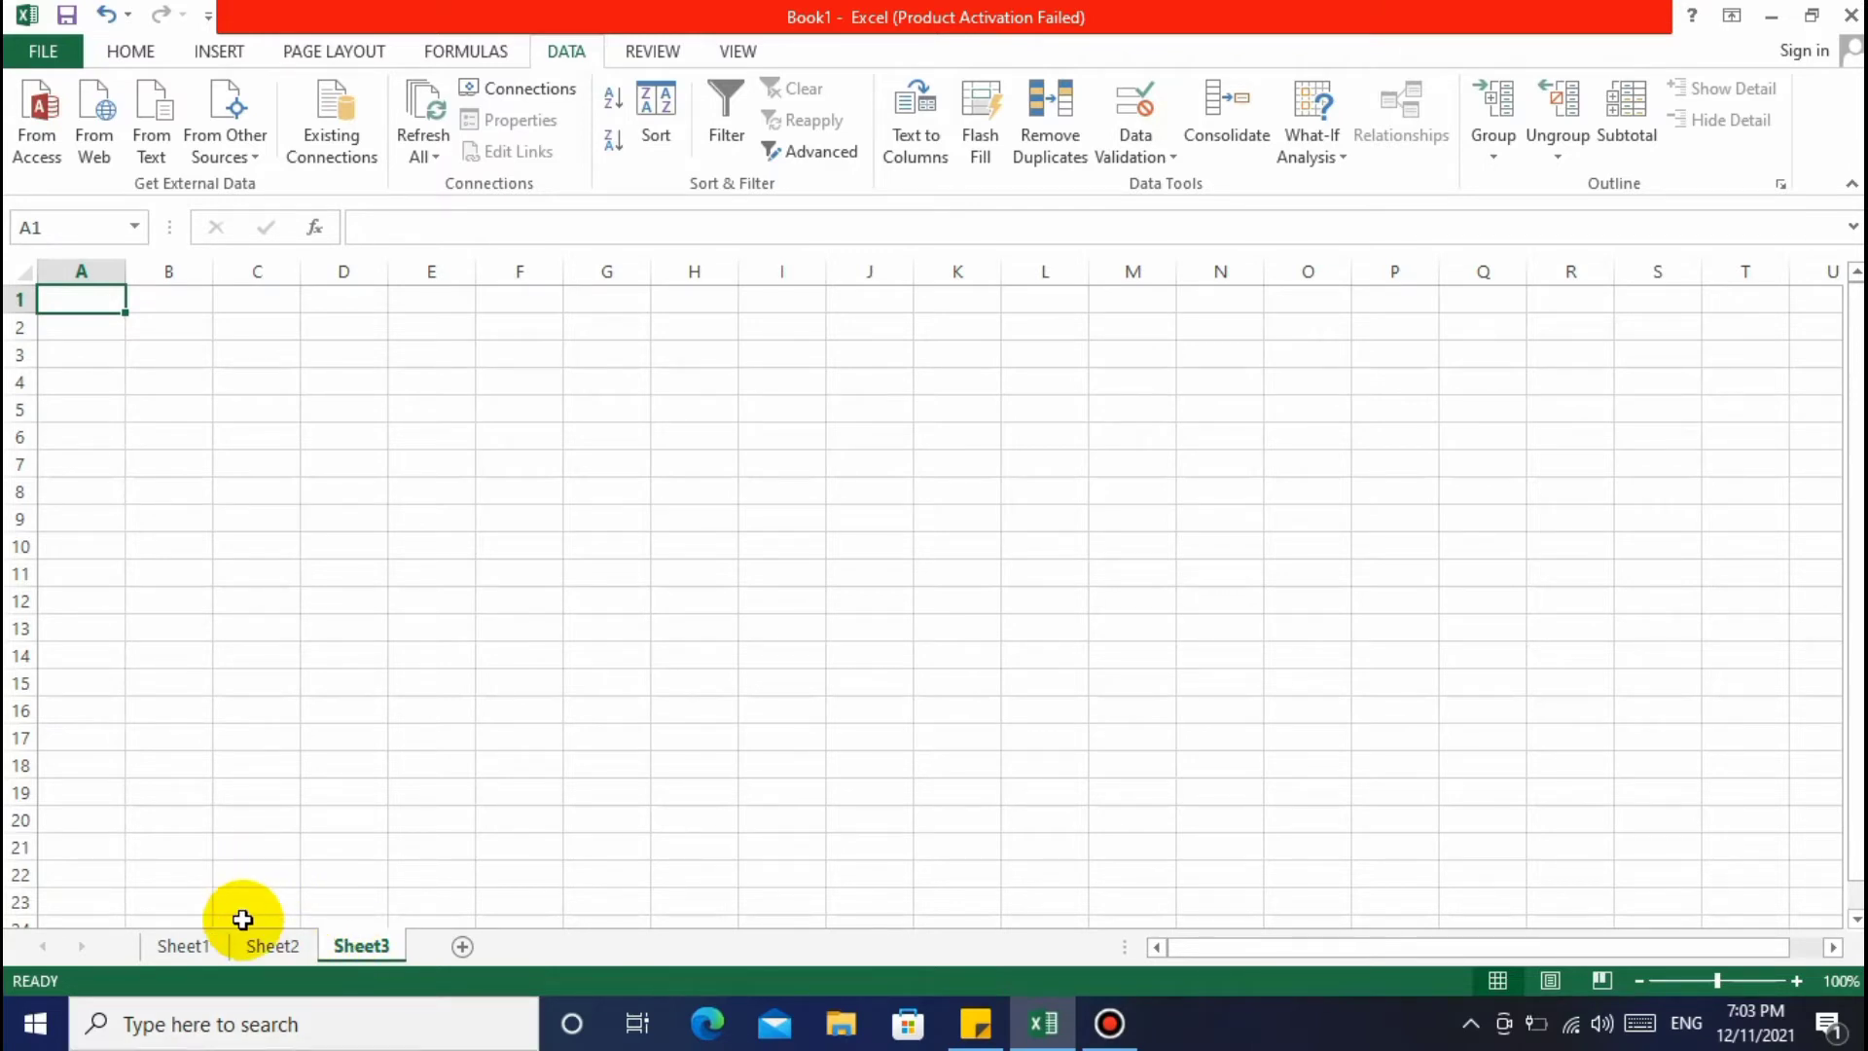
Return to Sheet1, select a block of cells there and make G13 the active cell
{"action": "left_click", "coordinate": [193, 948]}
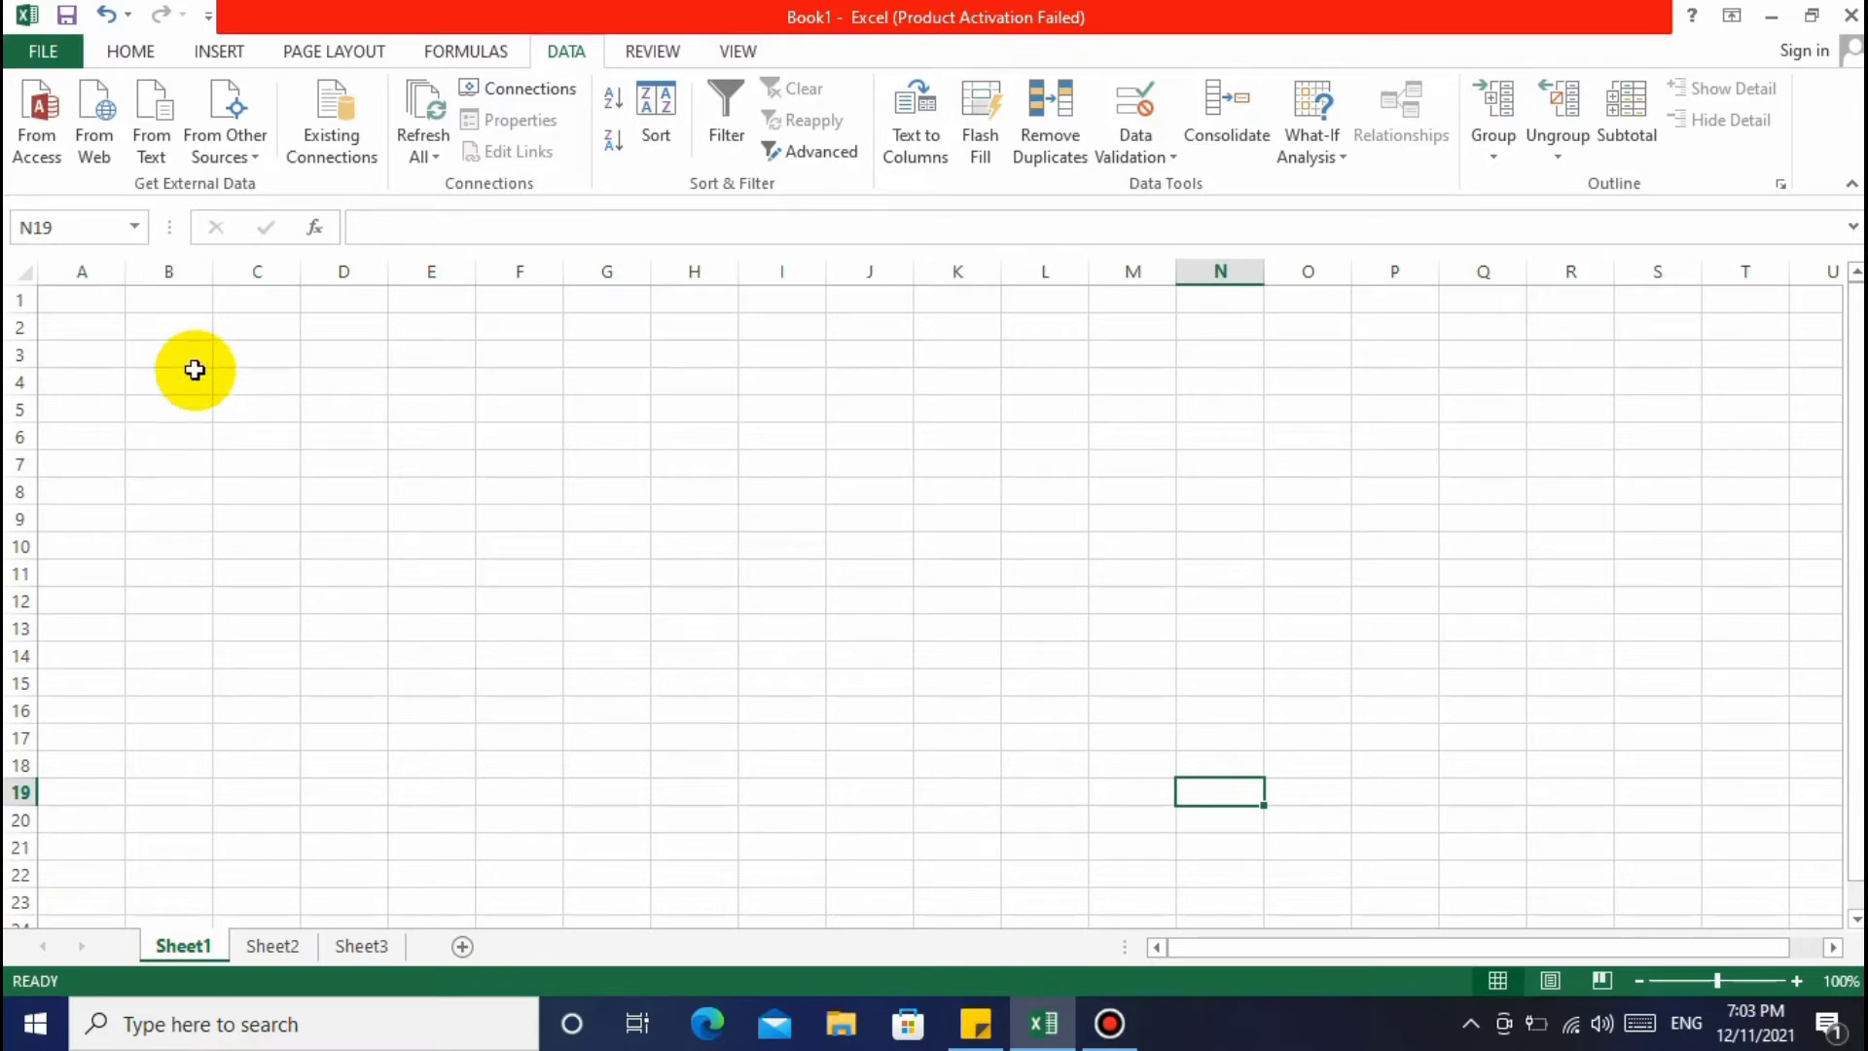
{"action": "left_click_drag", "start_coordinate": [195, 369], "coordinate": [625, 538]}
{"action": "left_click", "coordinate": [625, 628]}
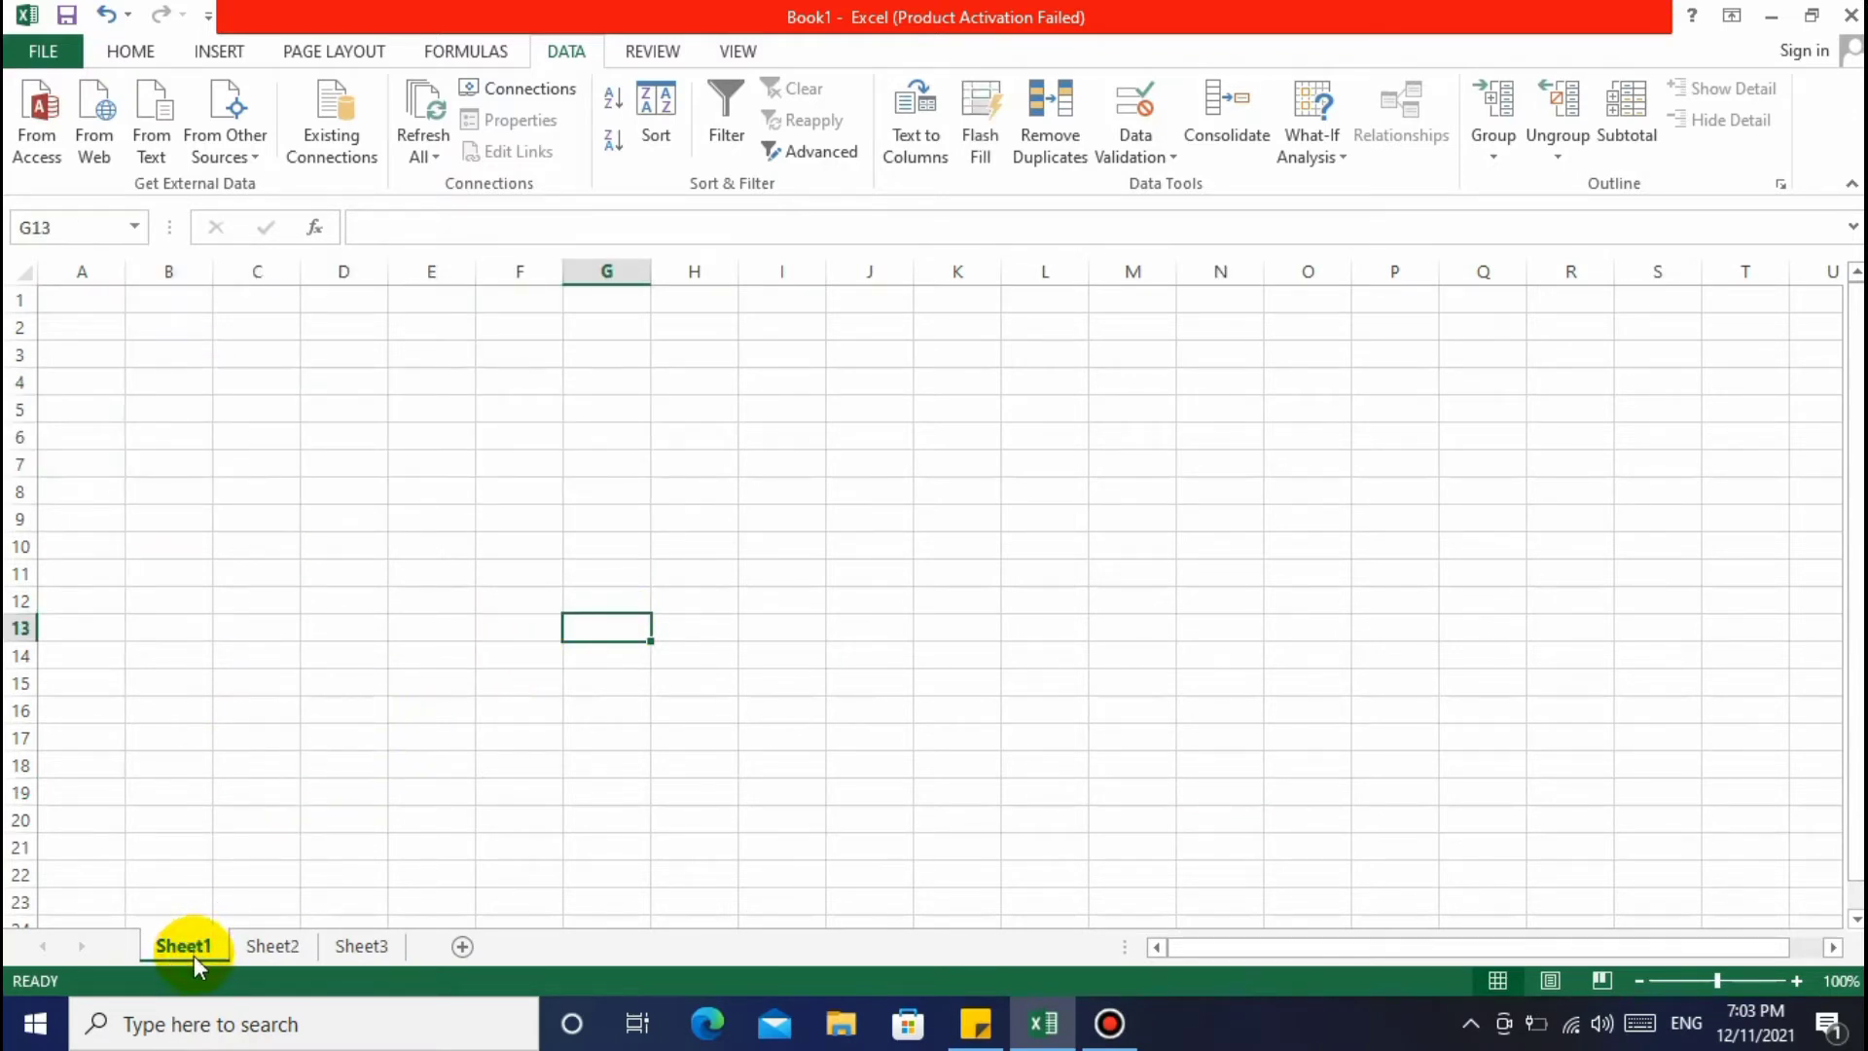
View Sheet2, switch to Sheet3 and try selecting single cells and the range F13:H15 there
{"action": "left_click", "coordinate": [264, 949]}
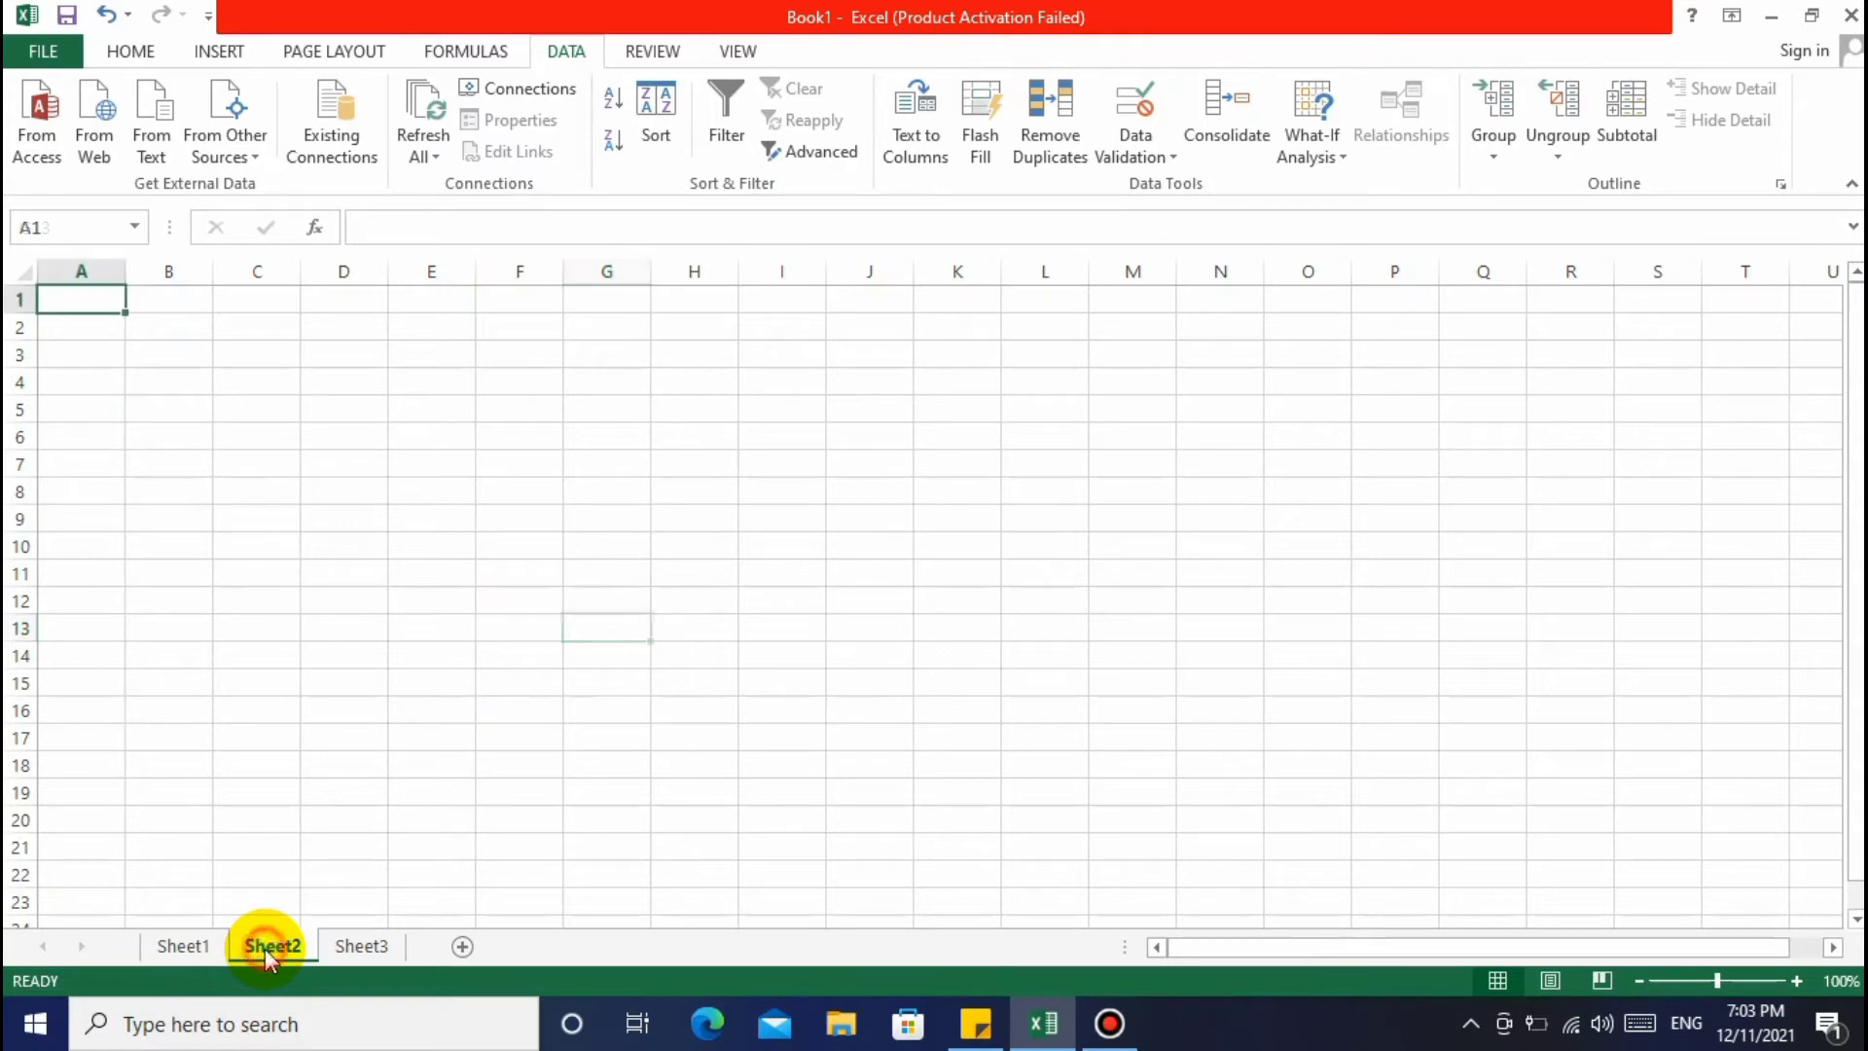
{"action": "left_click", "coordinate": [362, 949]}
{"action": "left_click", "coordinate": [288, 575]}
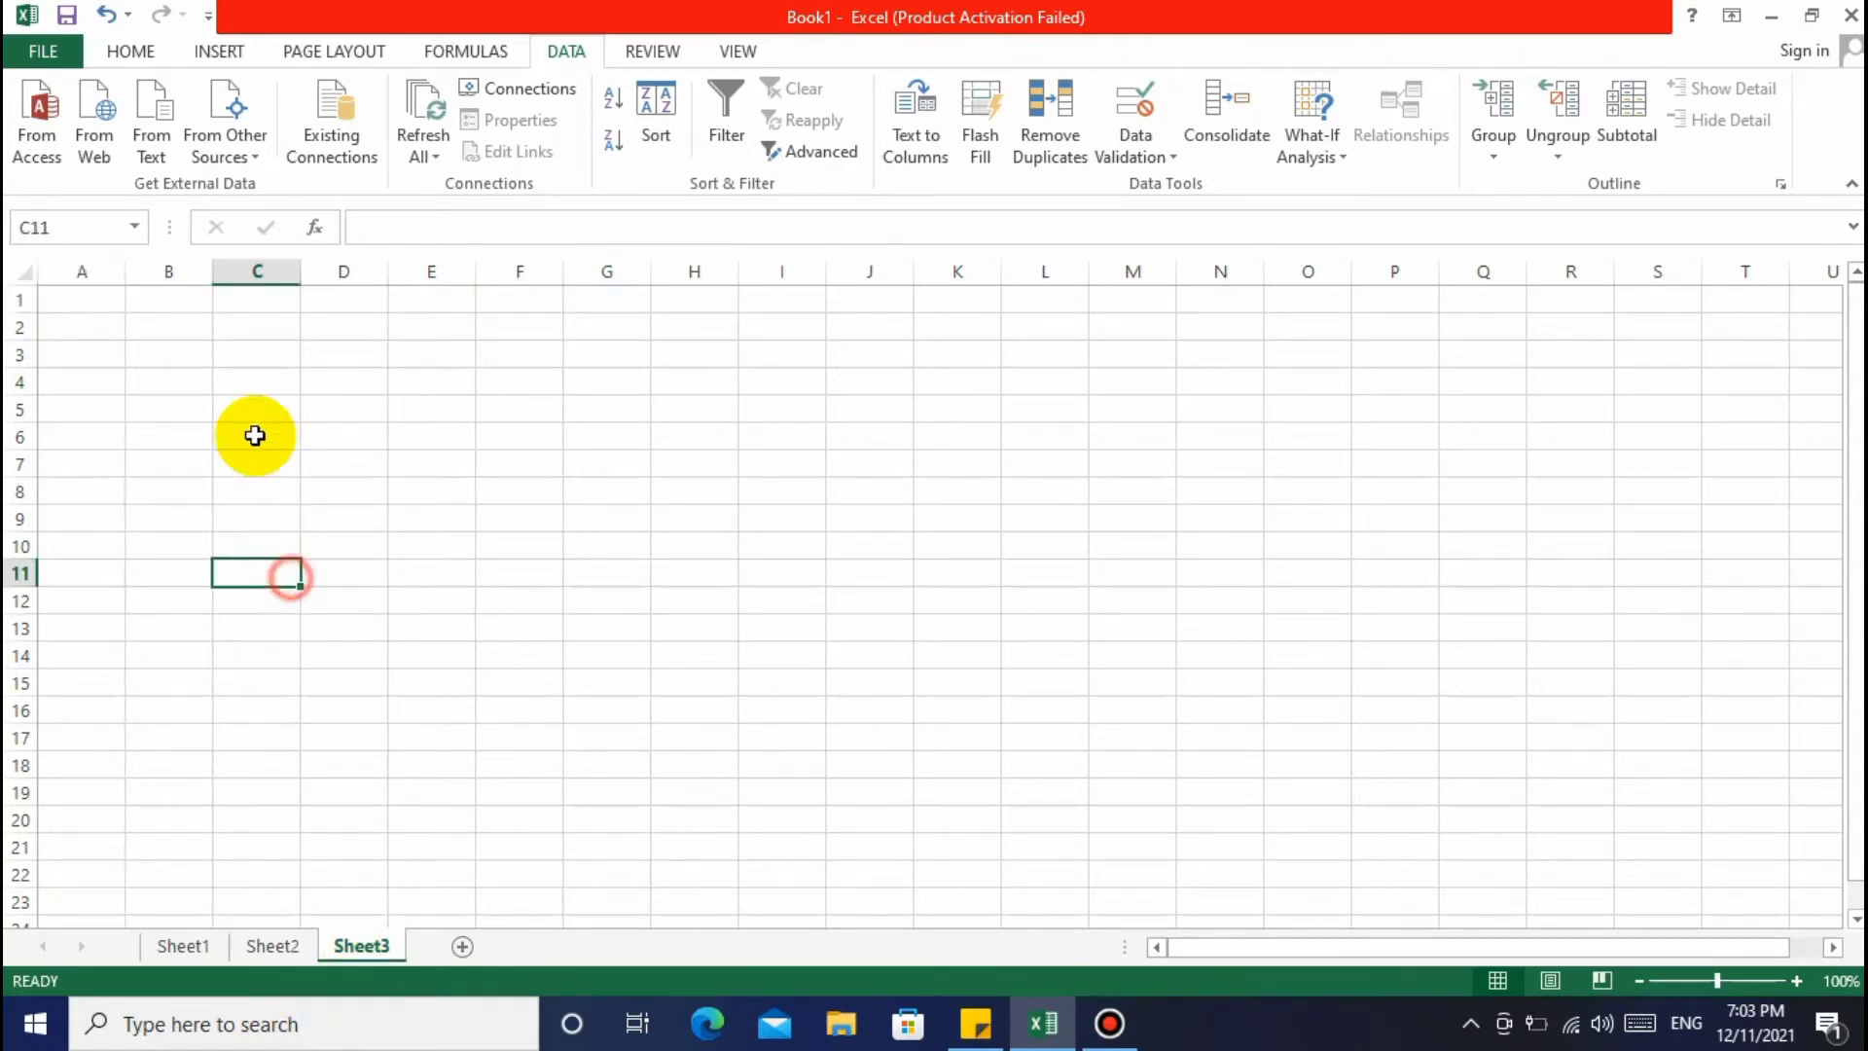
{"action": "left_click", "coordinate": [254, 434]}
{"action": "left_click_drag", "start_coordinate": [493, 639], "coordinate": [752, 691]}
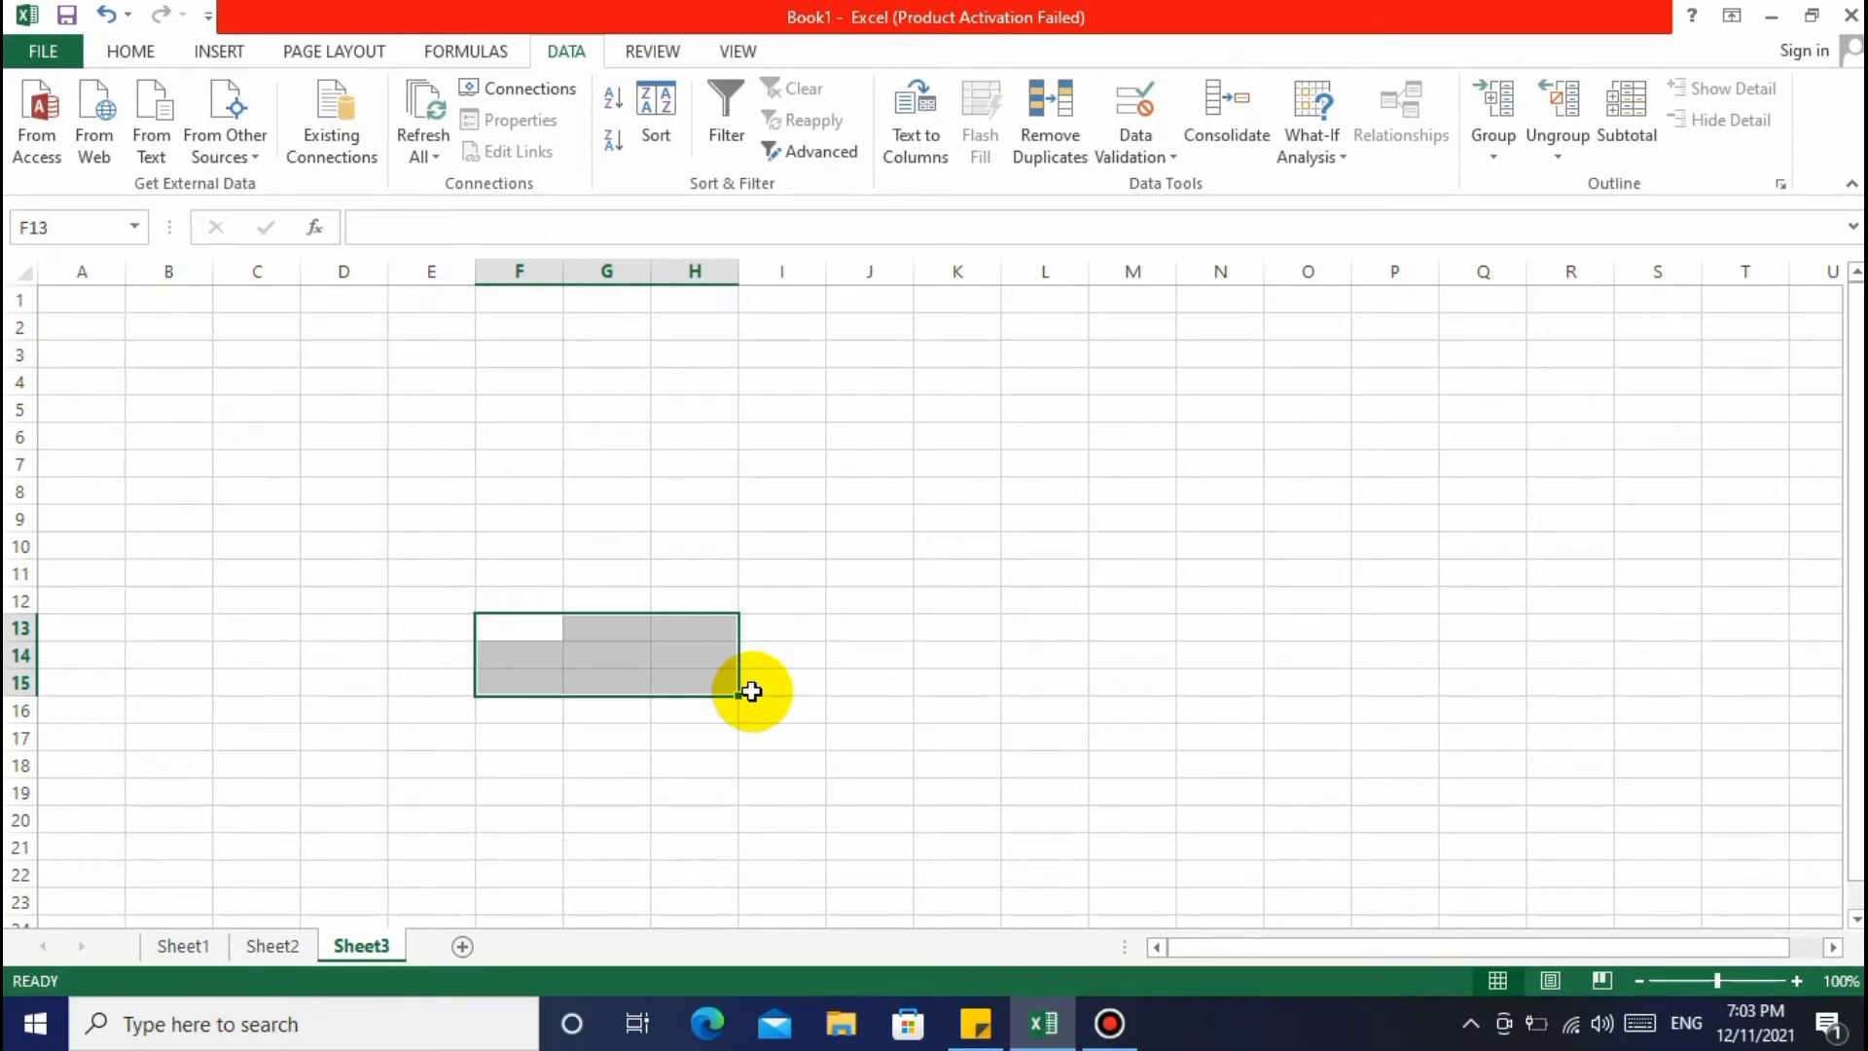
{"action": "left_click", "coordinate": [862, 576]}
{"action": "left_click", "coordinate": [514, 788]}
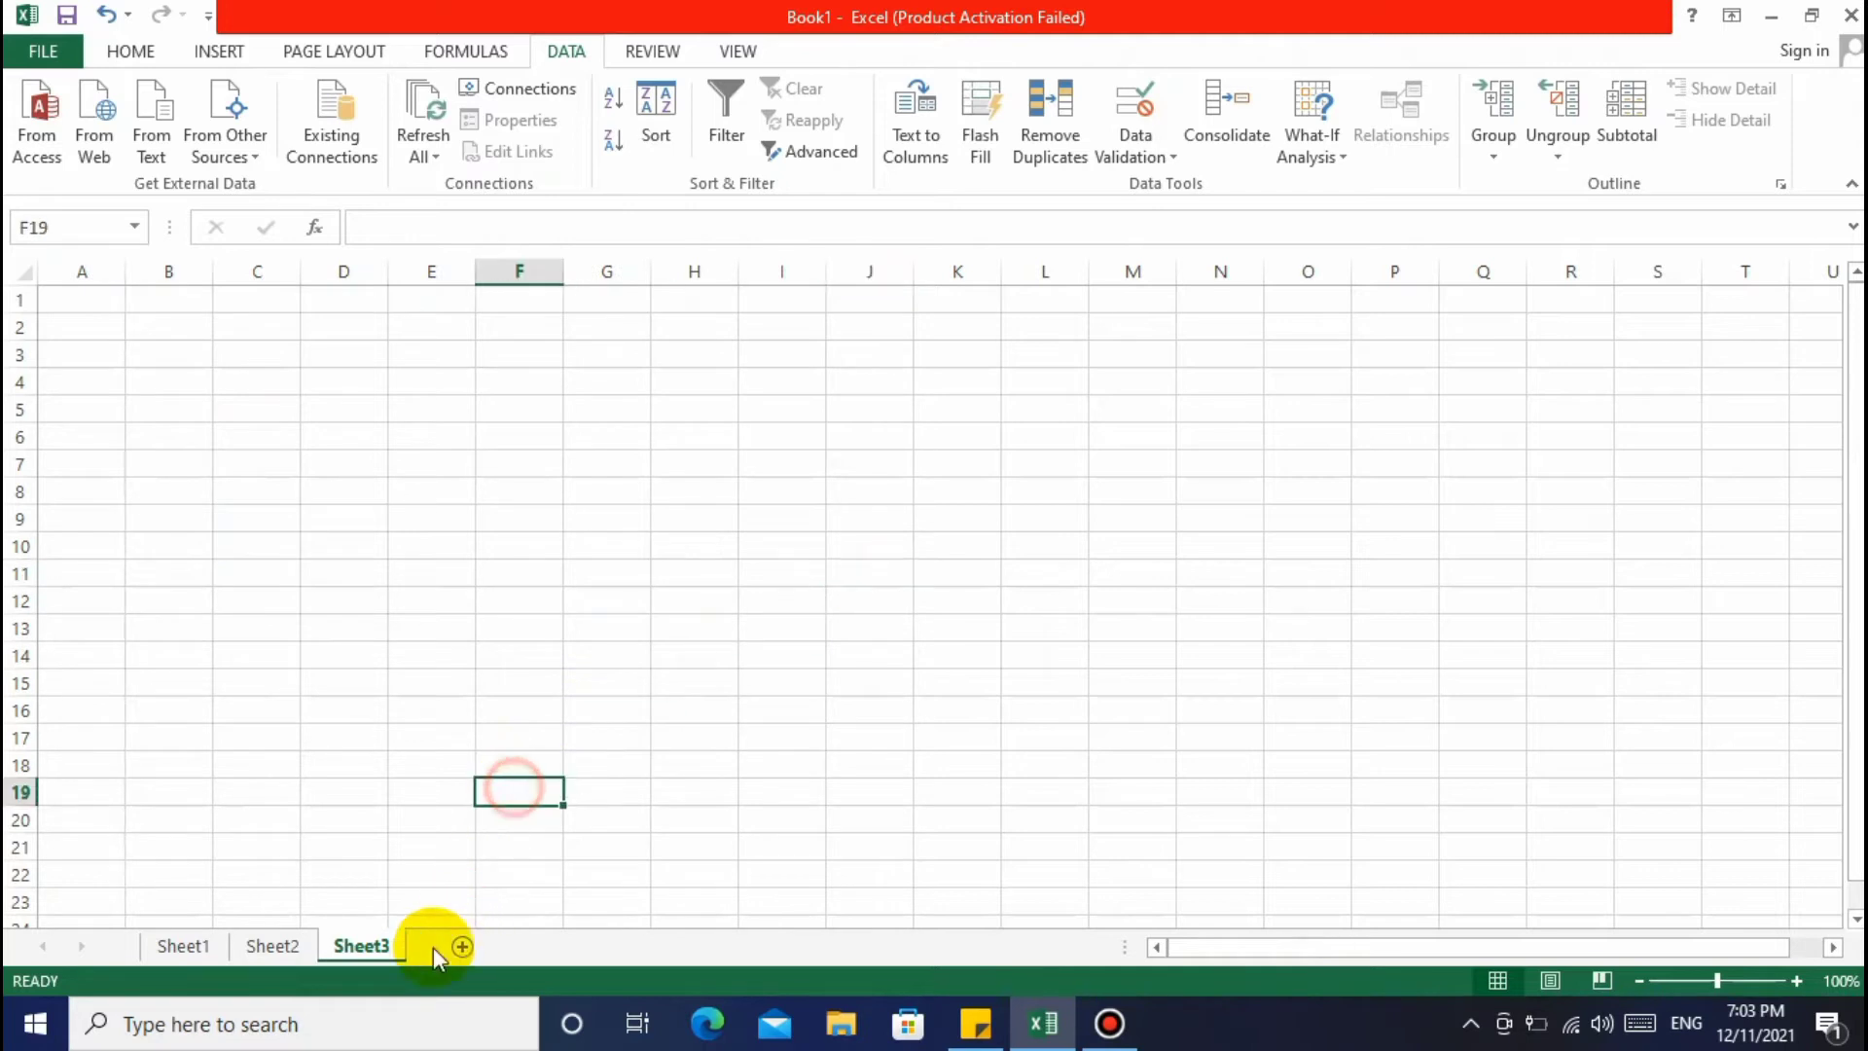
Switch between Sheet2 and Sheet1, ending on Sheet1, and select blocks of empty cells there
{"action": "left_click", "coordinate": [277, 945]}
{"action": "left_click", "coordinate": [183, 945]}
{"action": "left_click", "coordinate": [260, 946]}
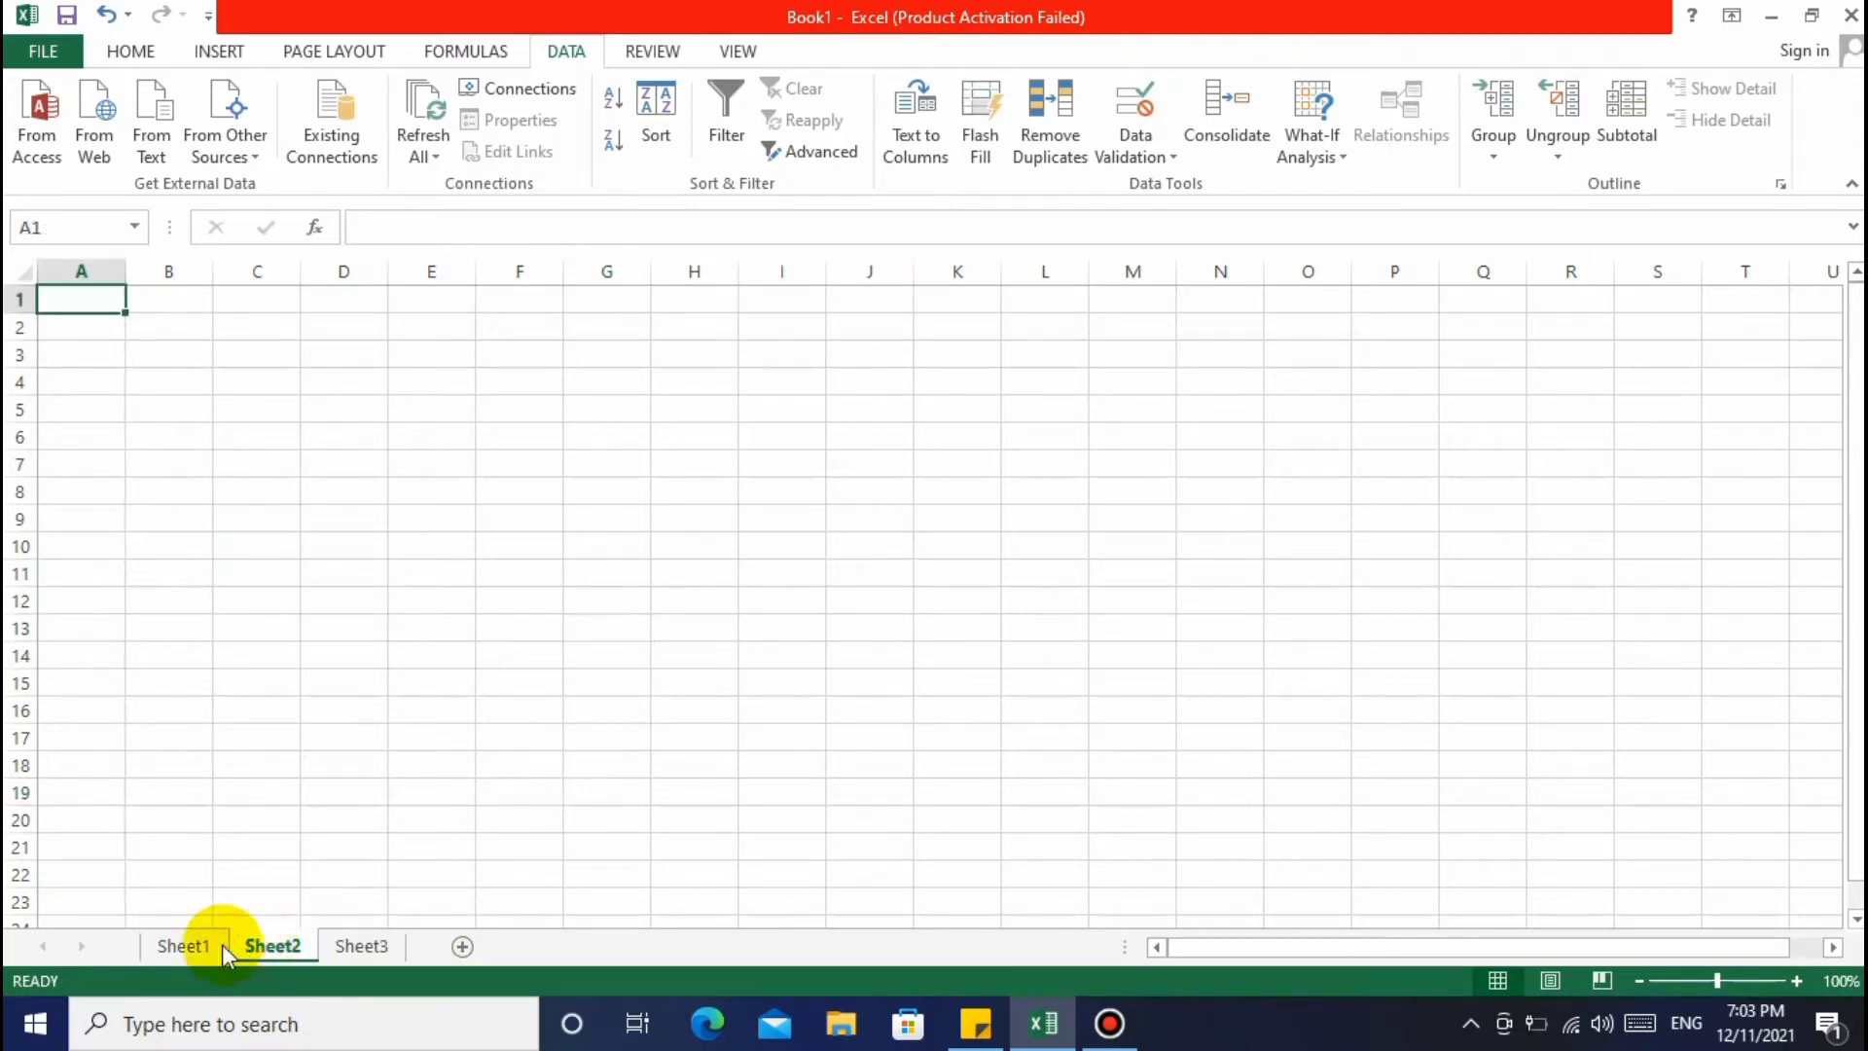
{"action": "left_click", "coordinate": [185, 945]}
{"action": "left_click_drag", "start_coordinate": [680, 405], "coordinate": [1447, 551]}
{"action": "left_click_drag", "start_coordinate": [1449, 671], "coordinate": [1391, 681]}
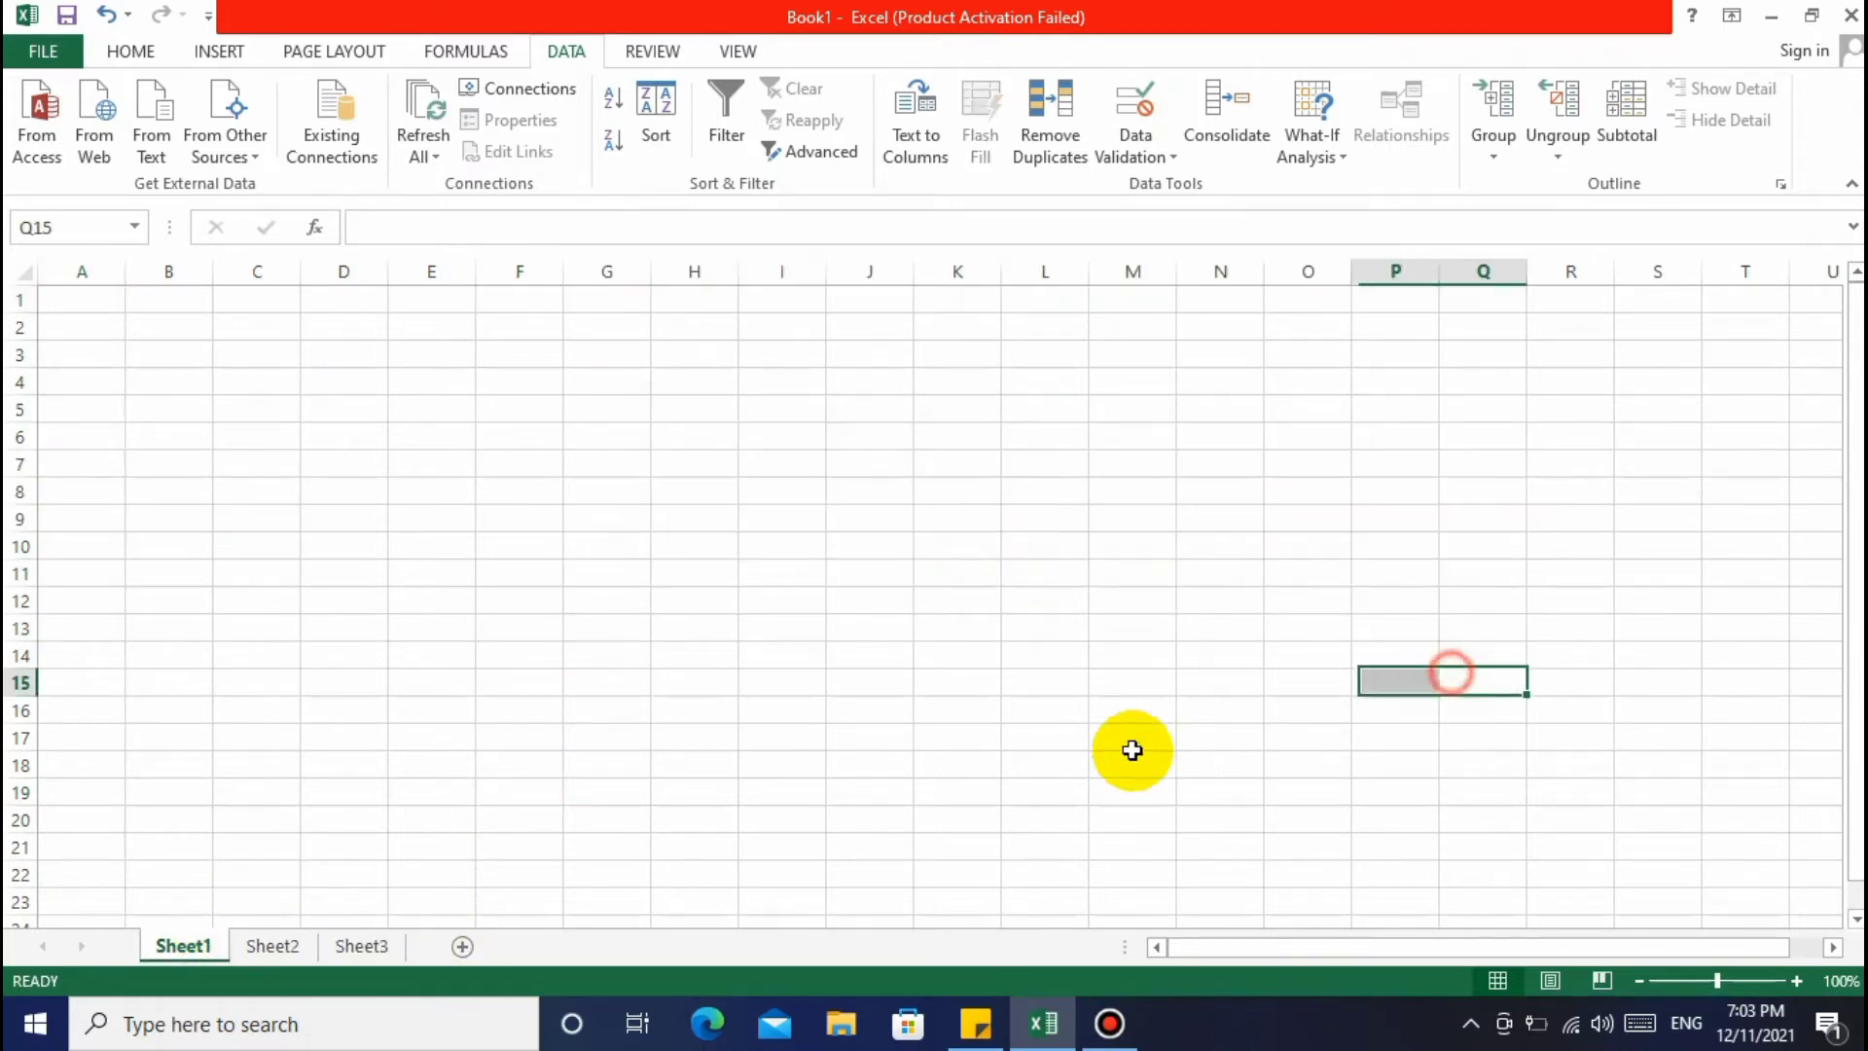
{"action": "left_click", "coordinate": [1024, 761]}
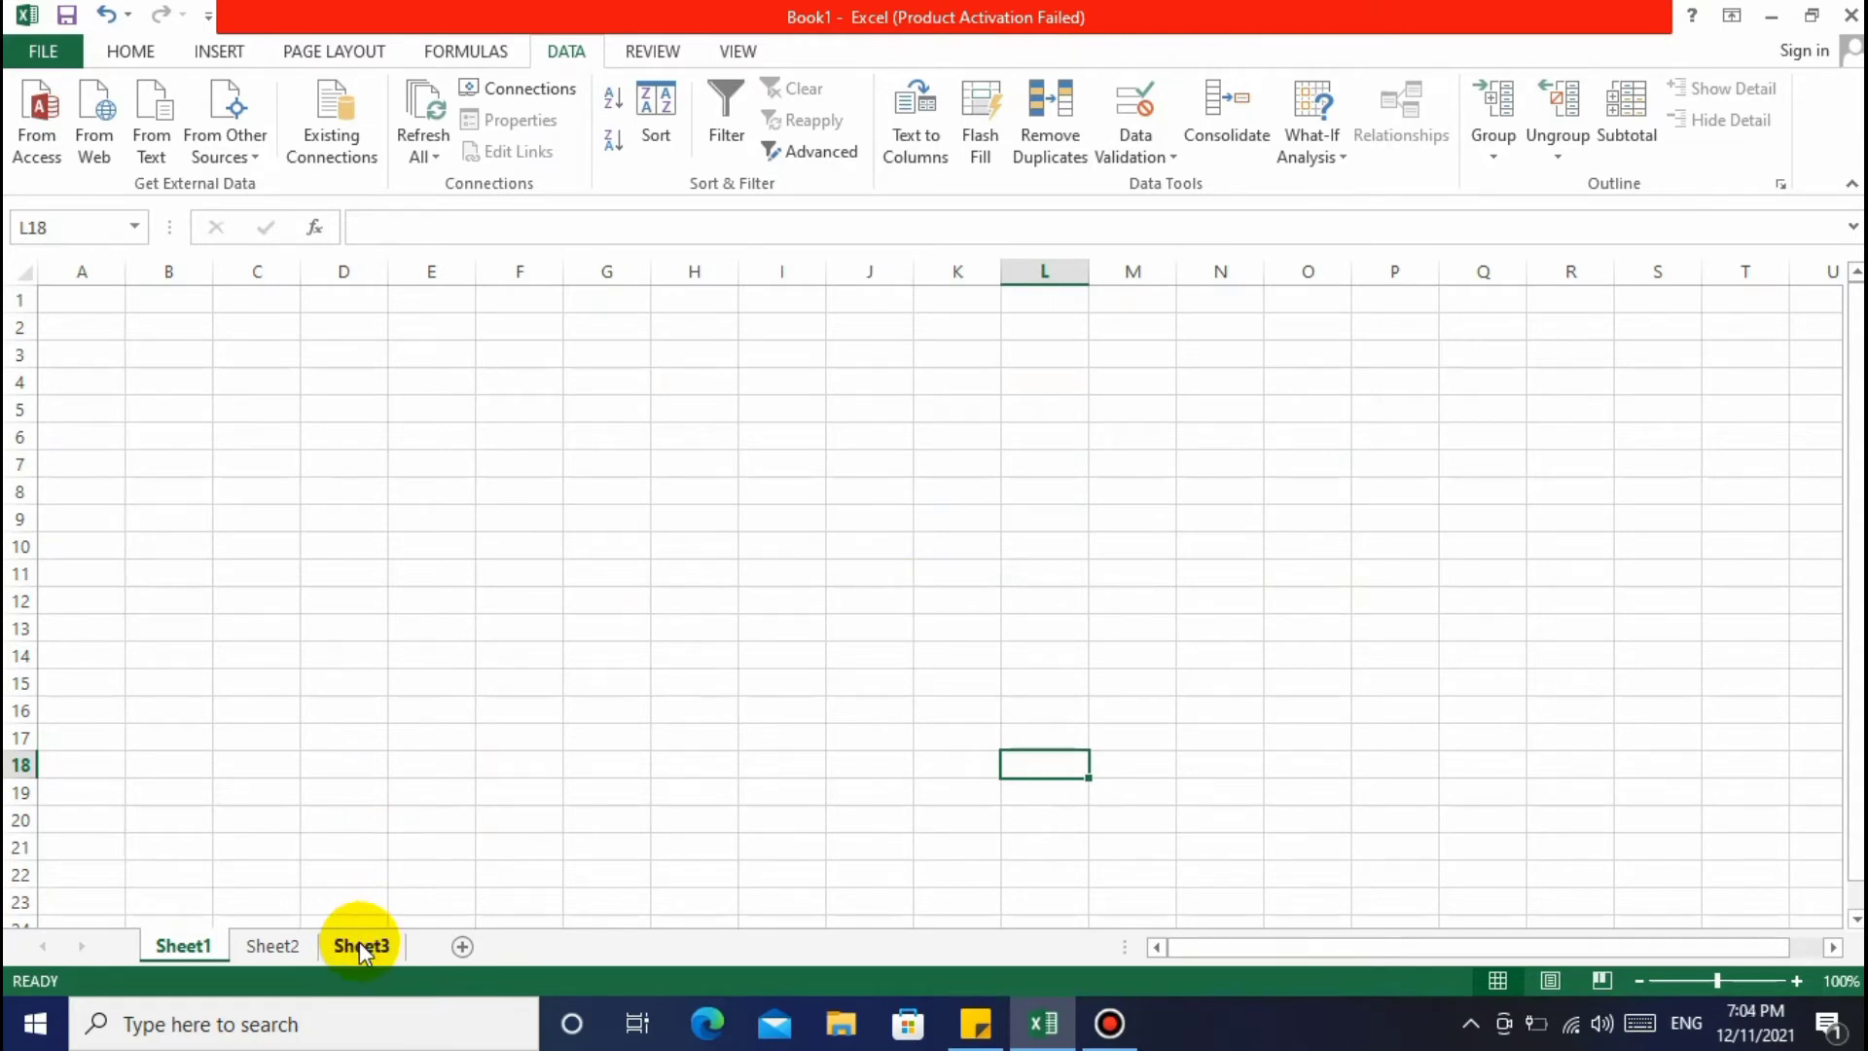
Enter the value 123 in cell E5 of Sheet1
{"action": "left_click", "coordinate": [346, 608]}
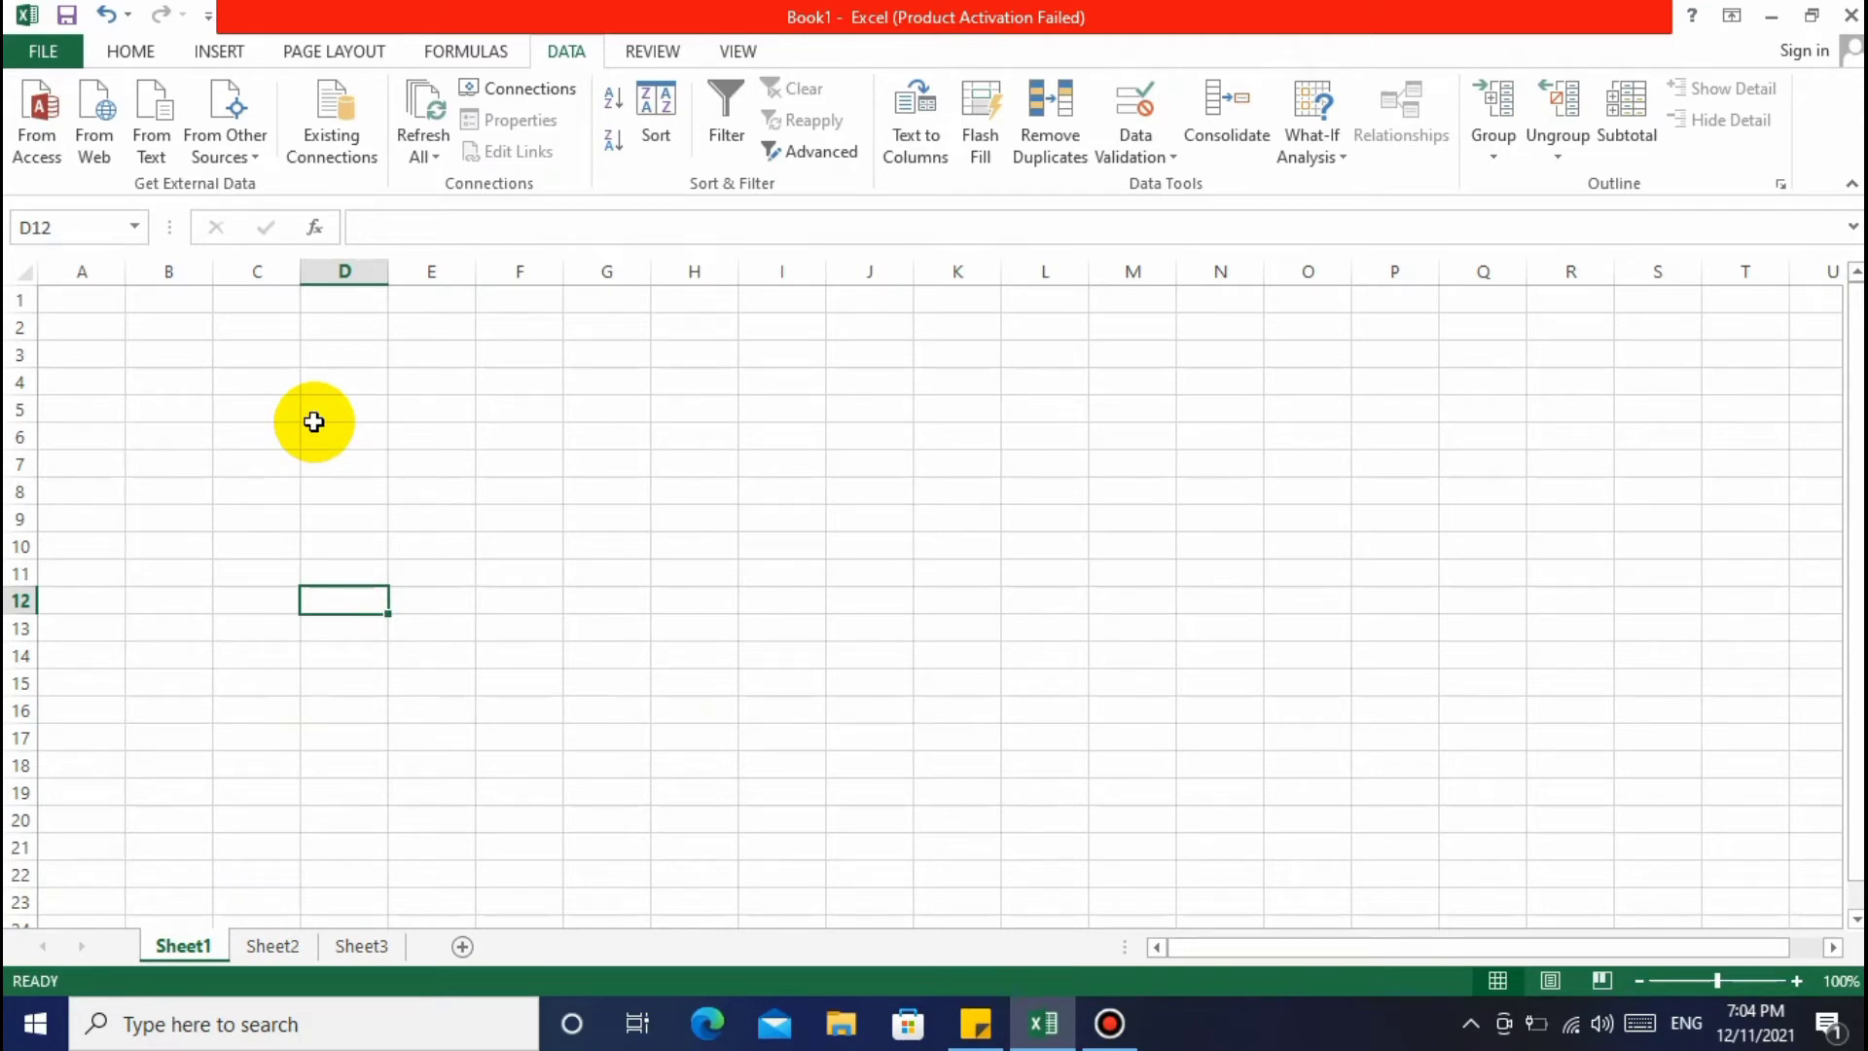
{"action": "left_click", "coordinate": [349, 408]}
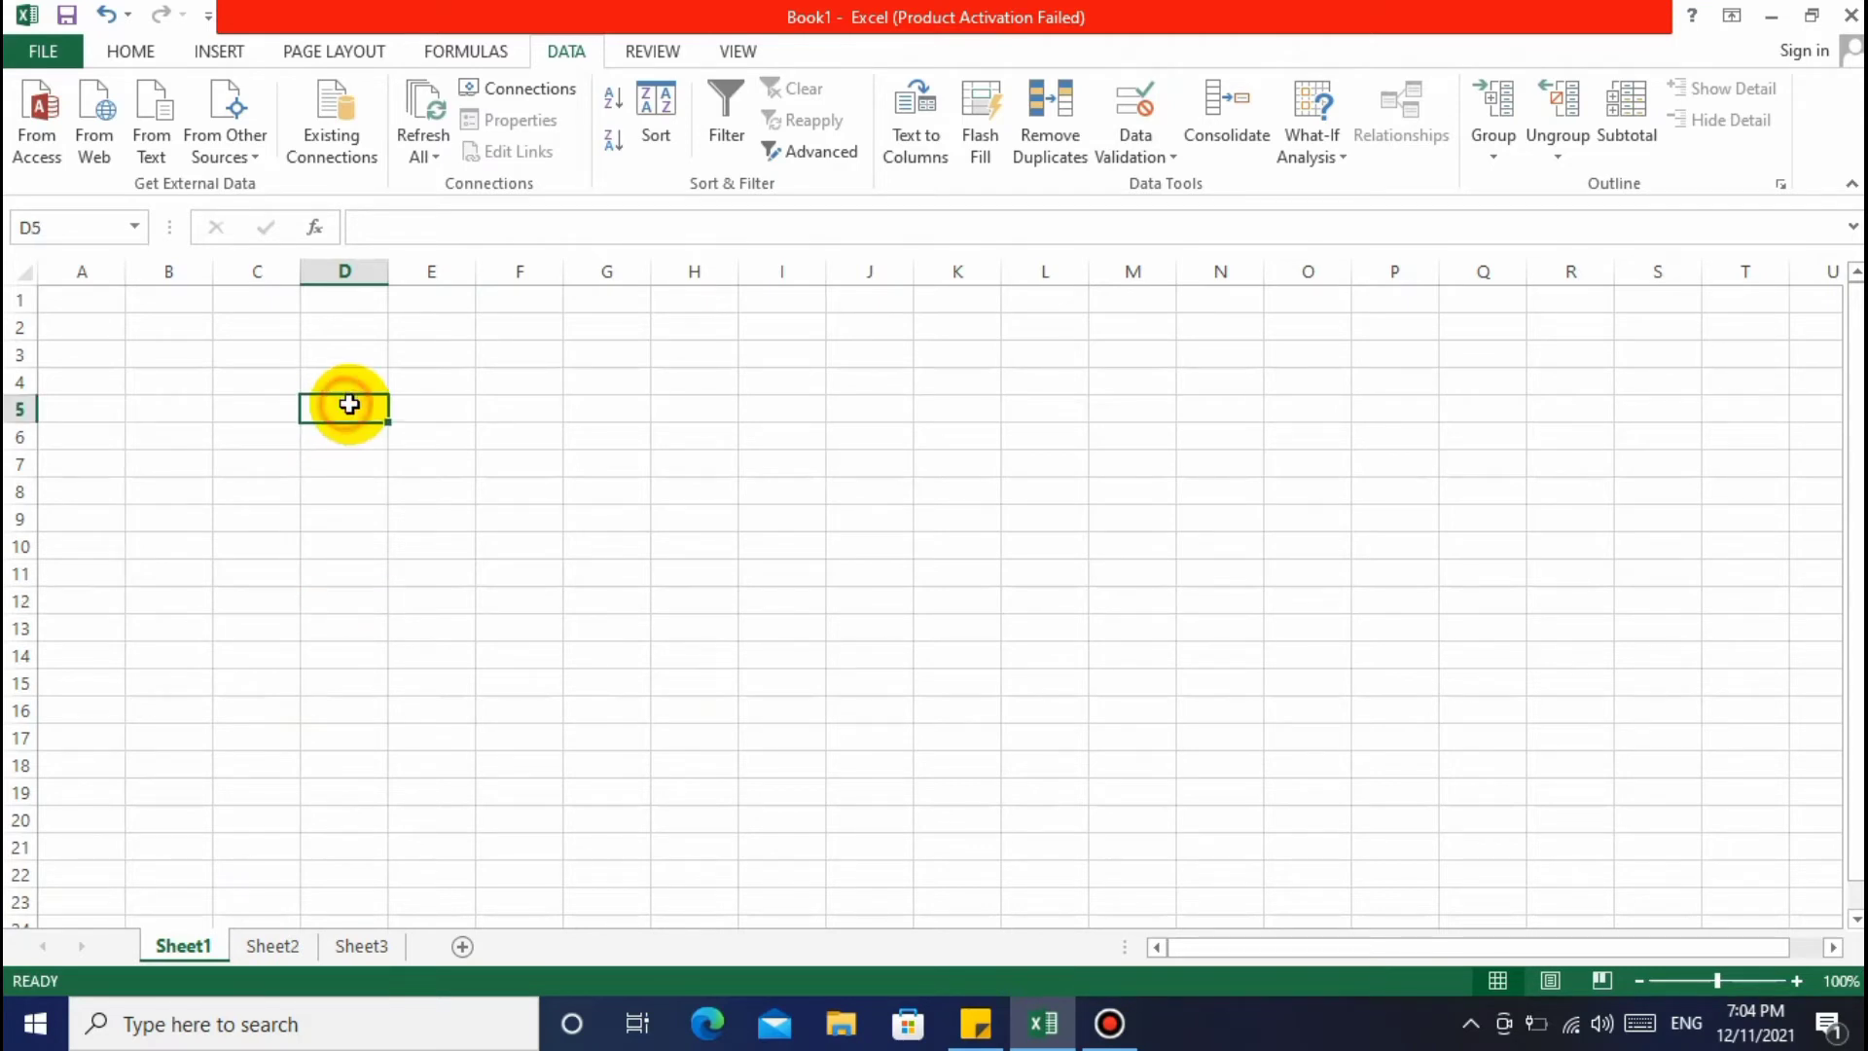
{"action": "left_click", "coordinate": [502, 508]}
{"action": "left_click", "coordinate": [437, 414]}
{"action": "type", "text": "123"}
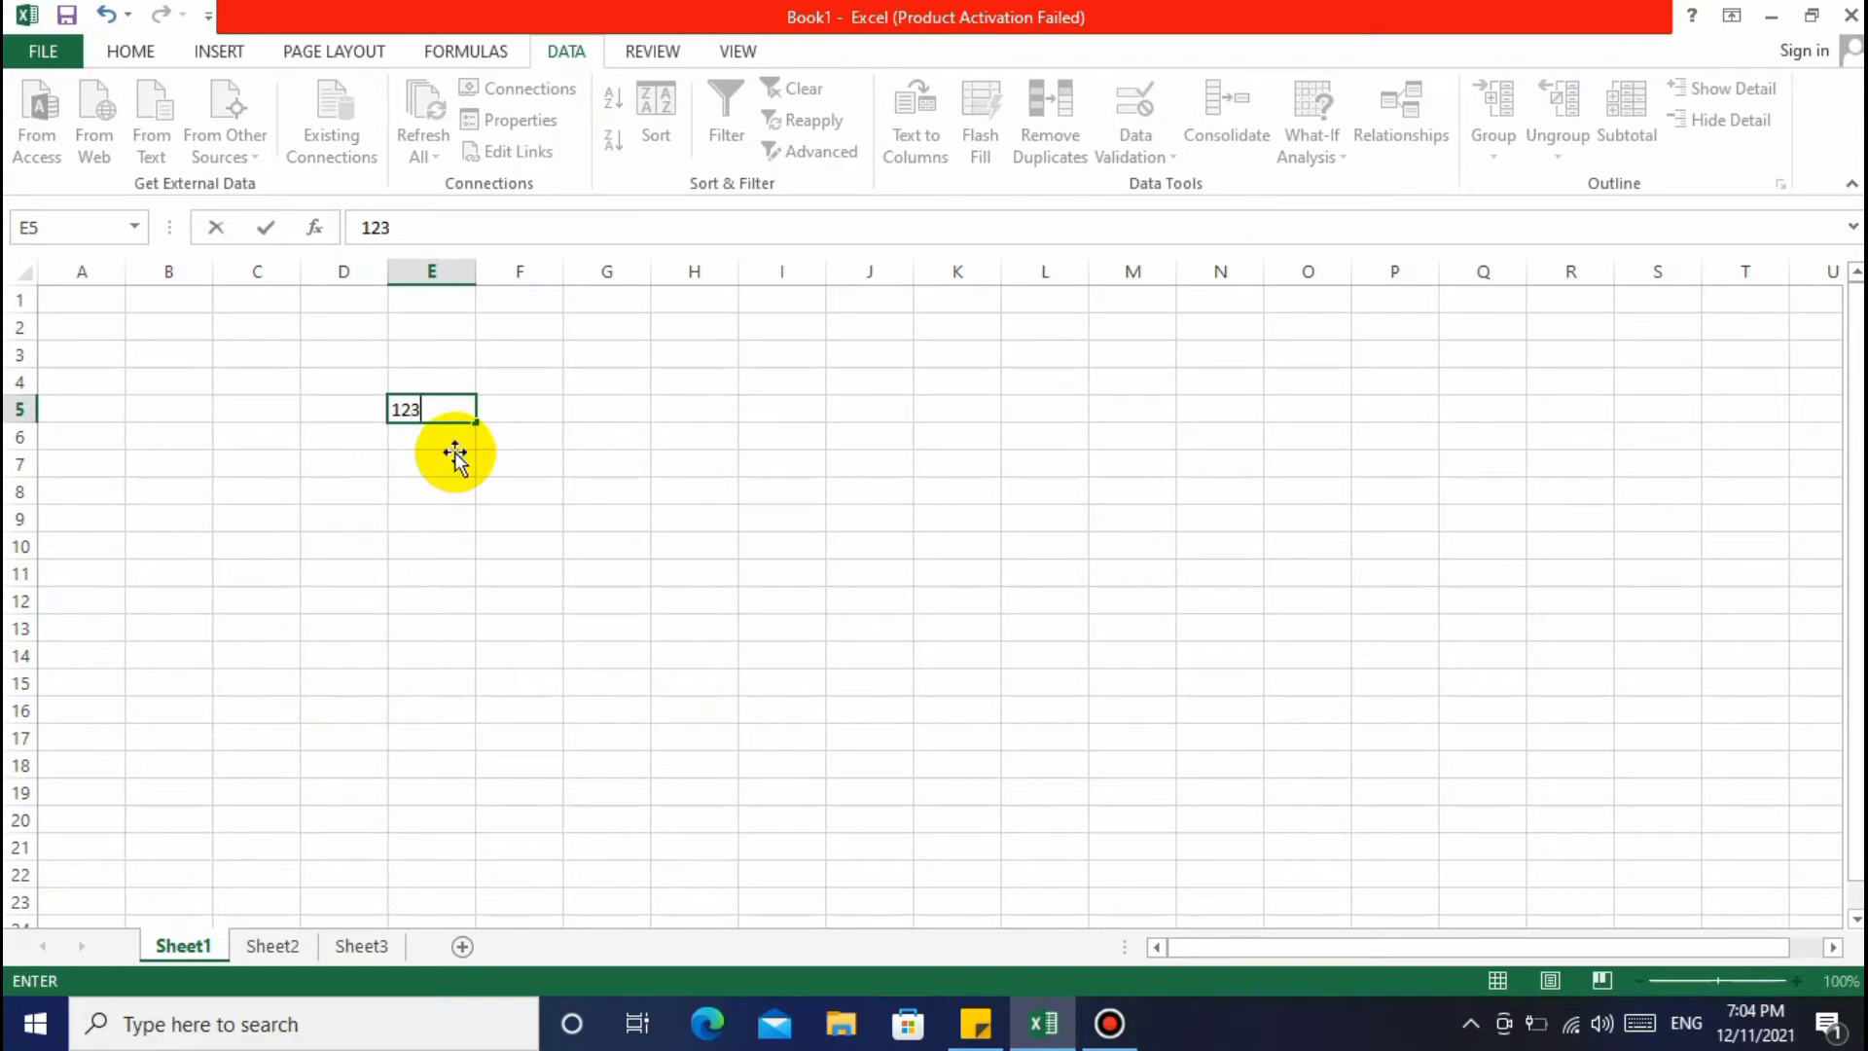
{"action": "key", "text": "Return"}
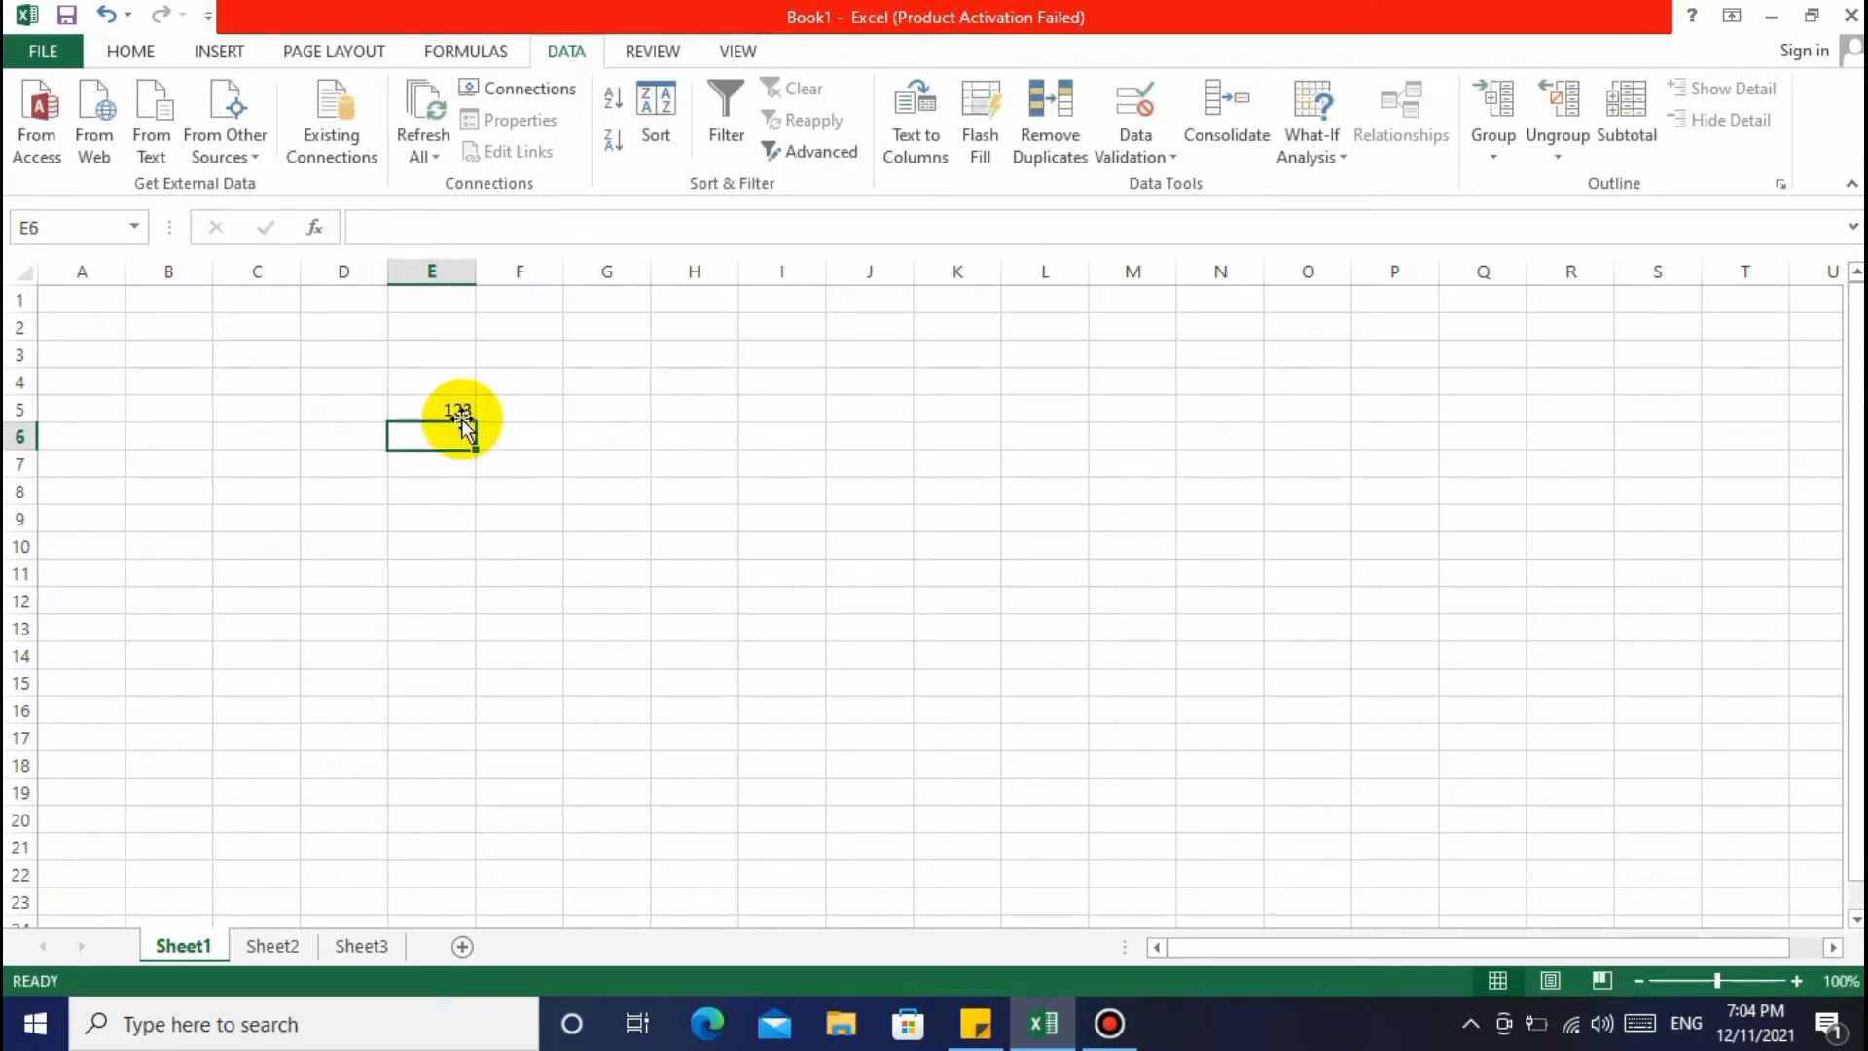
Select the entire columns F, G, H and I one at a time, and repeat this for columns G and H
{"action": "left_click", "coordinate": [446, 412]}
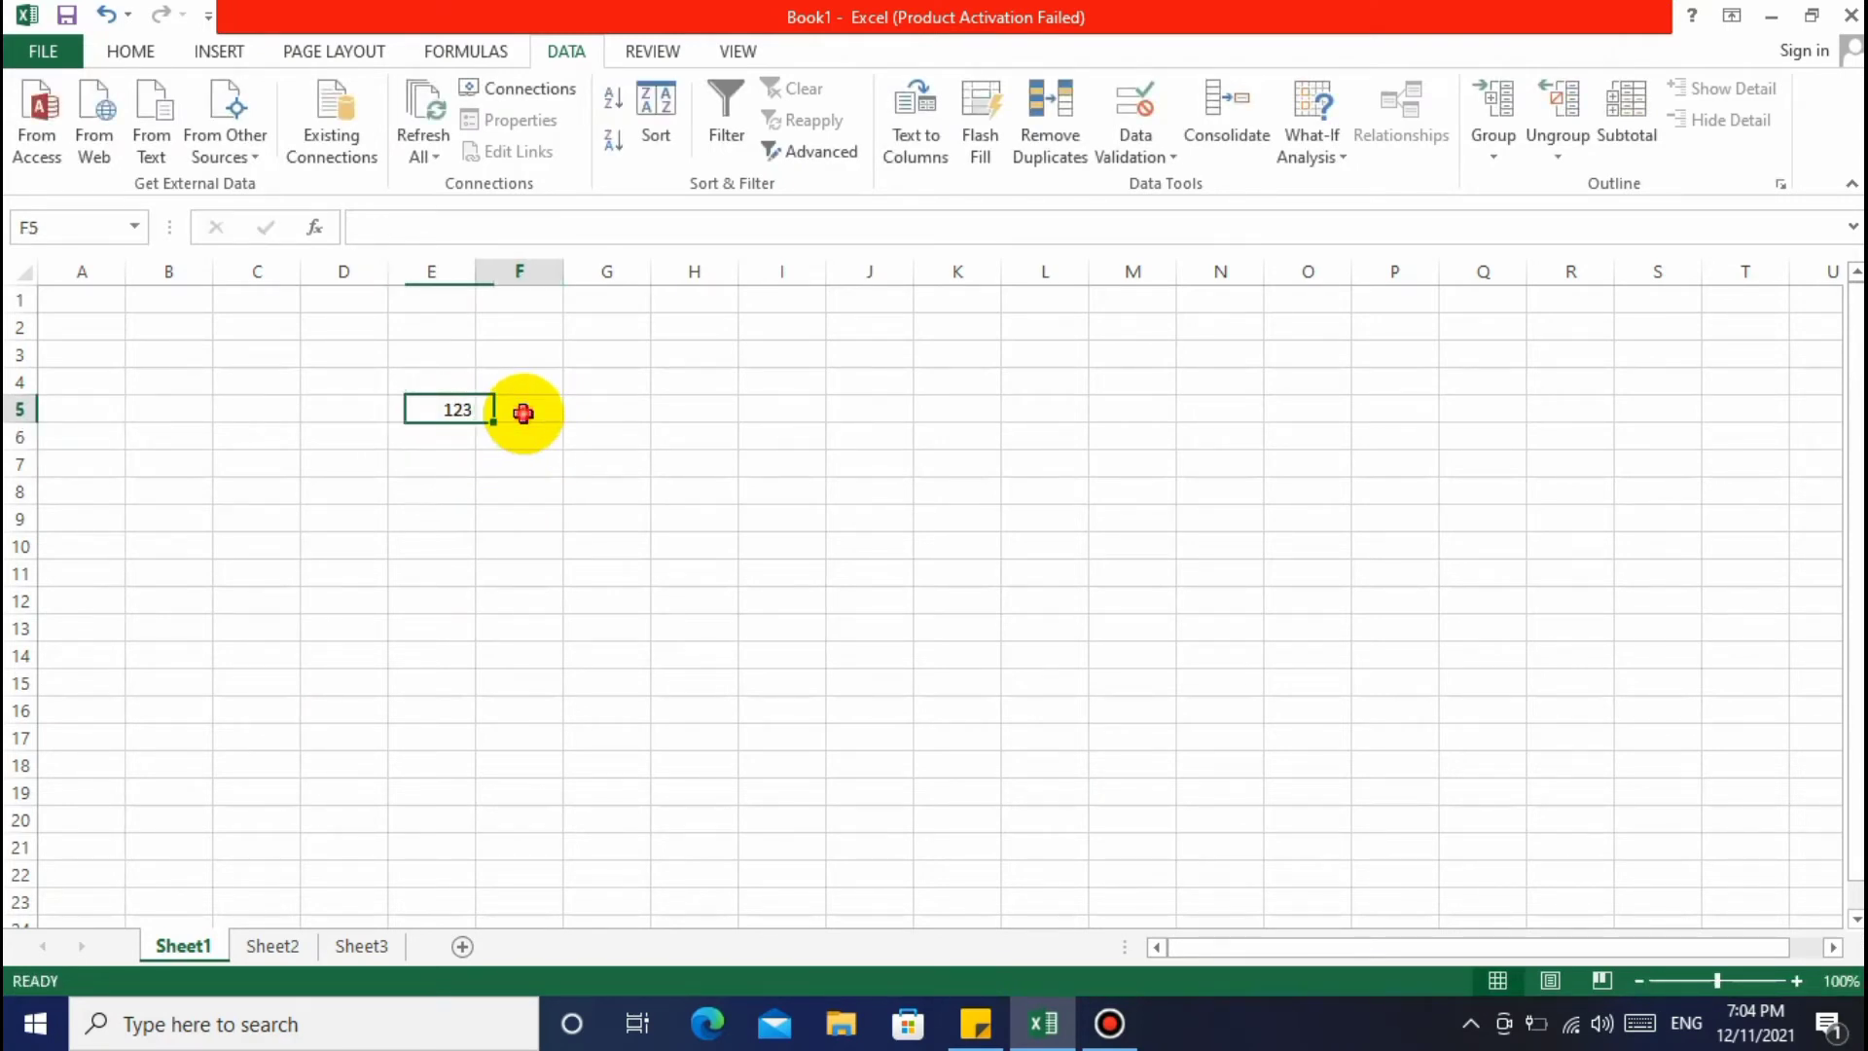
{"action": "left_click", "coordinate": [516, 409]}
{"action": "left_click", "coordinate": [522, 277]}
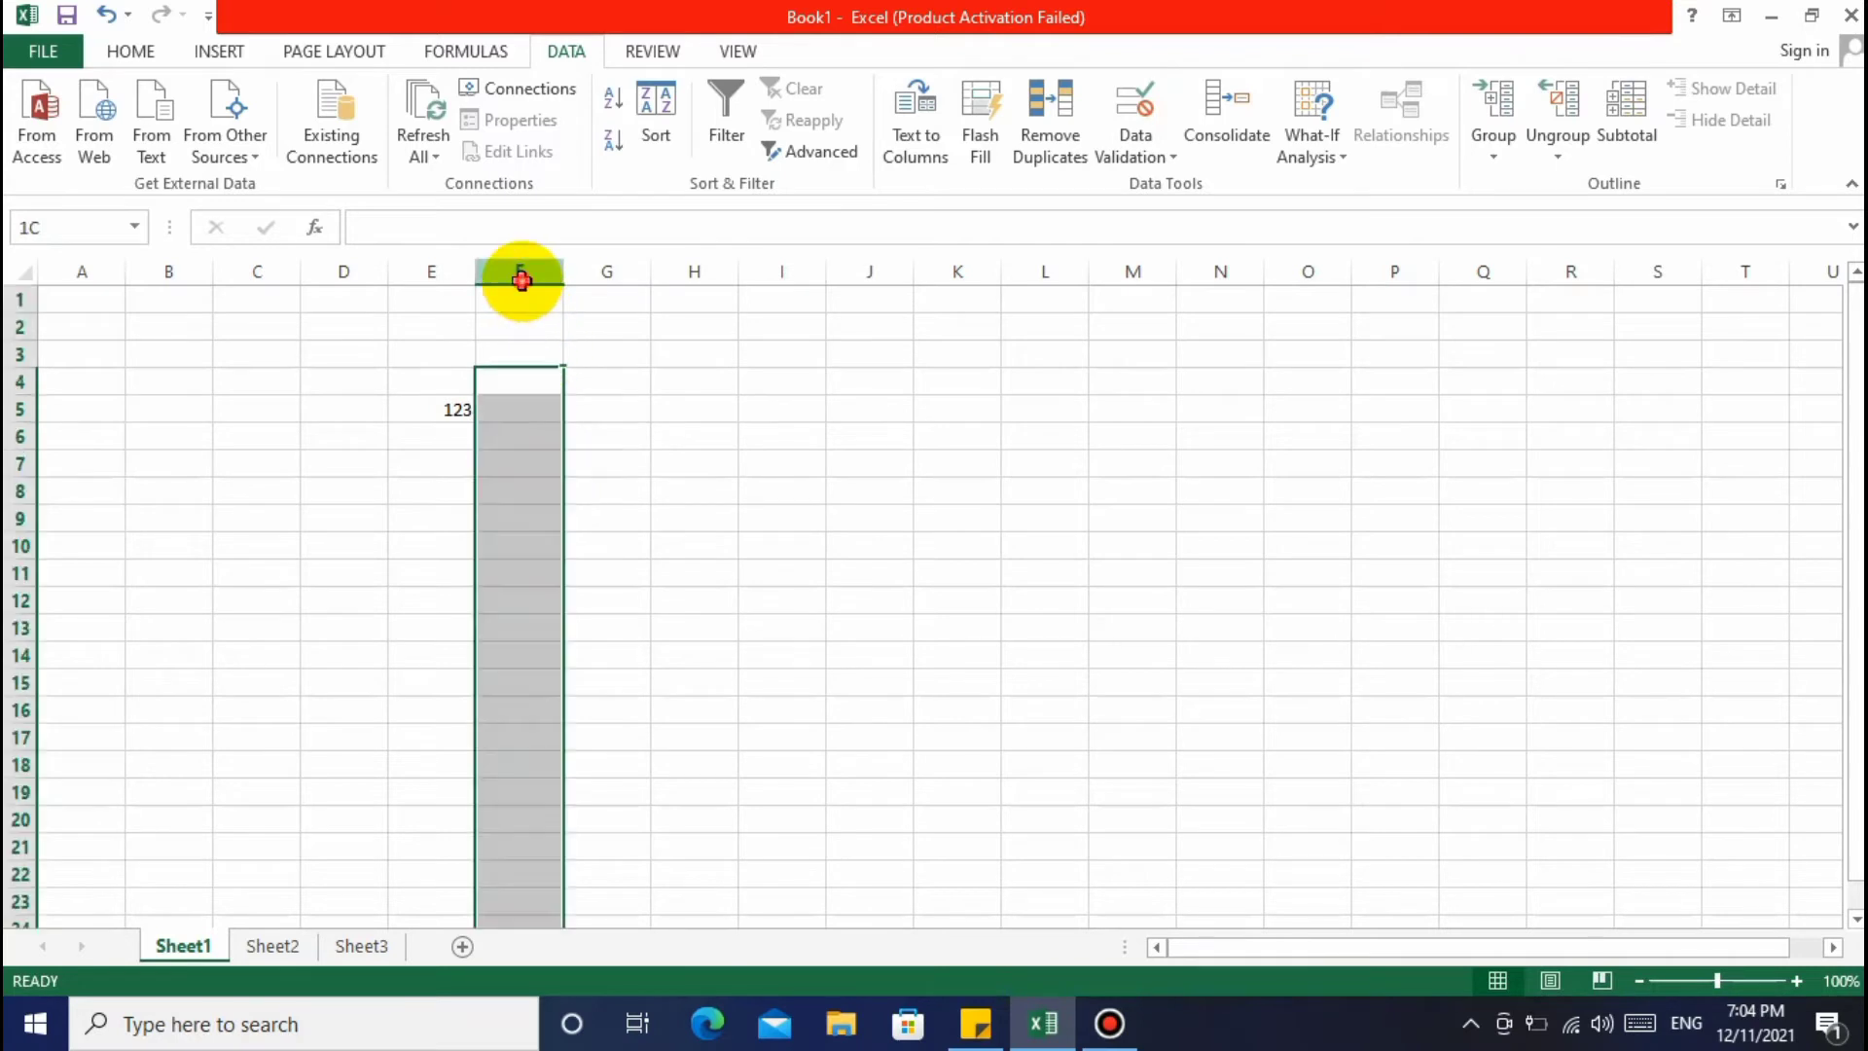
{"action": "left_click", "coordinate": [546, 461]}
{"action": "left_click", "coordinate": [536, 270]}
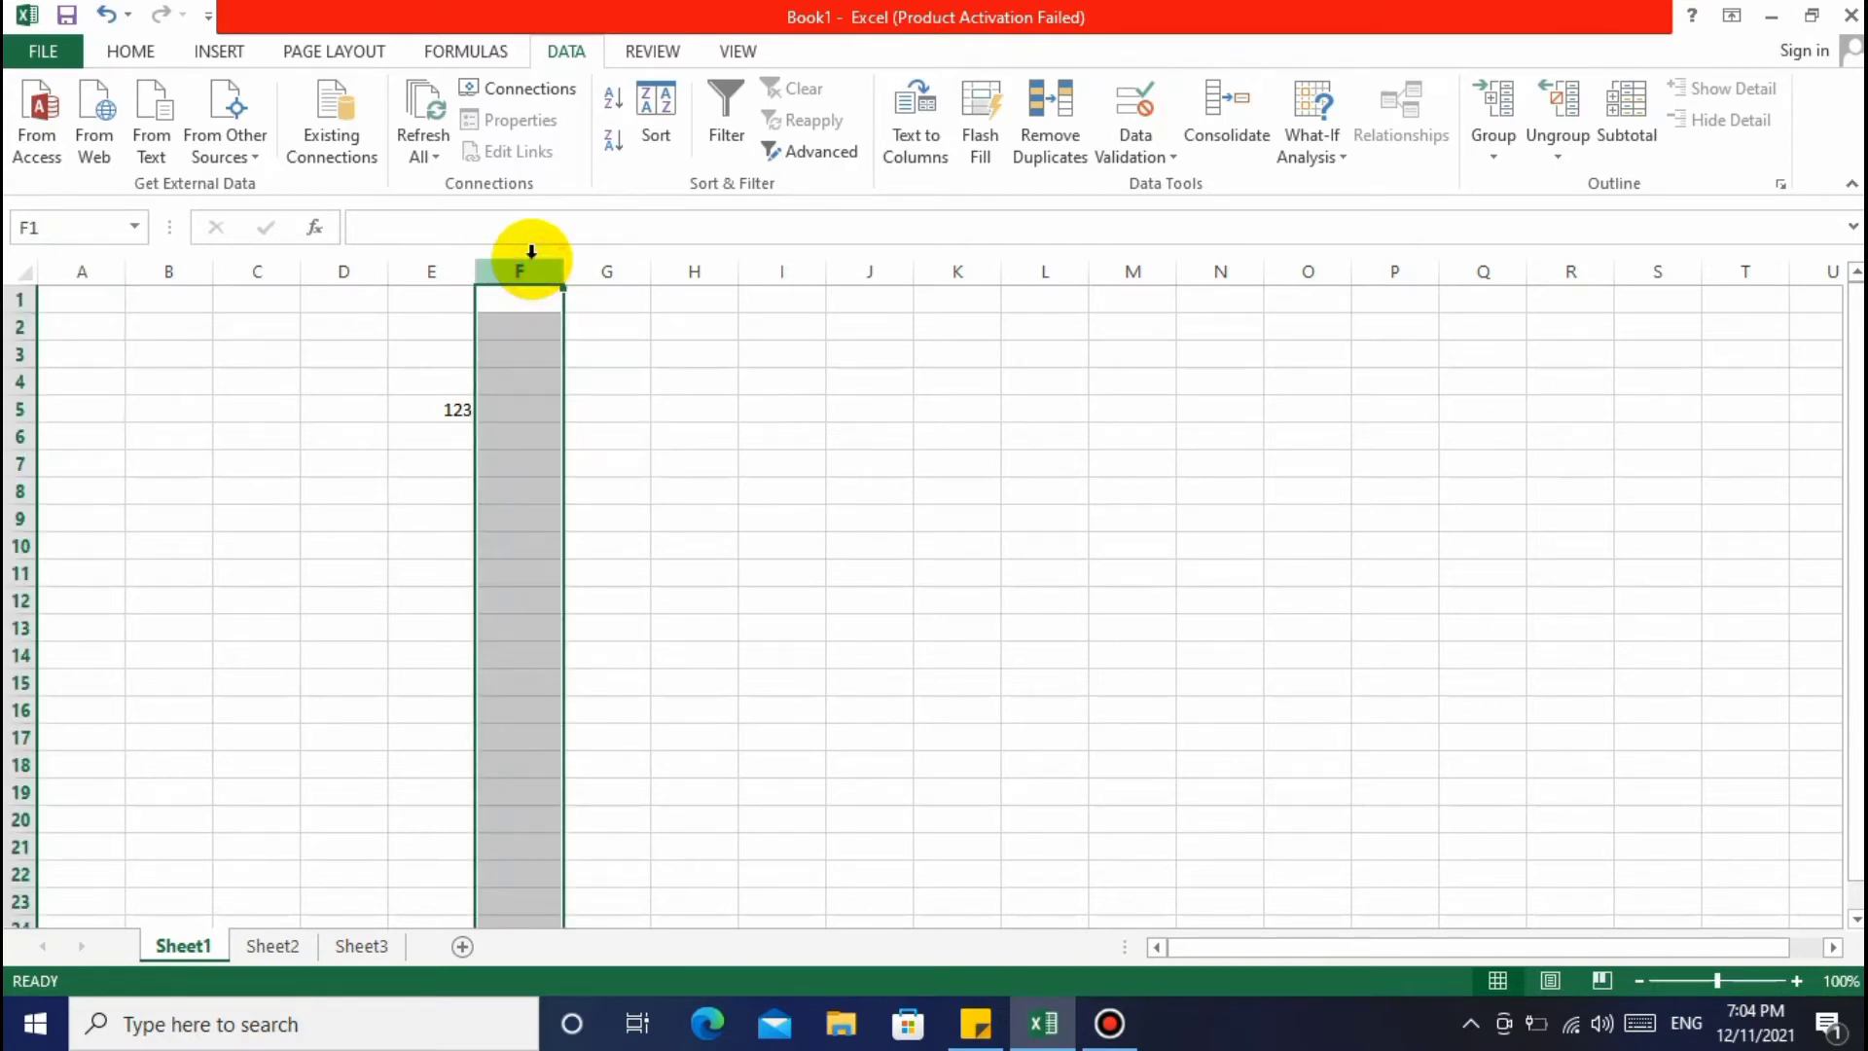
{"action": "left_click", "coordinate": [598, 270]}
{"action": "left_click", "coordinate": [695, 265]}
{"action": "left_click", "coordinate": [778, 271]}
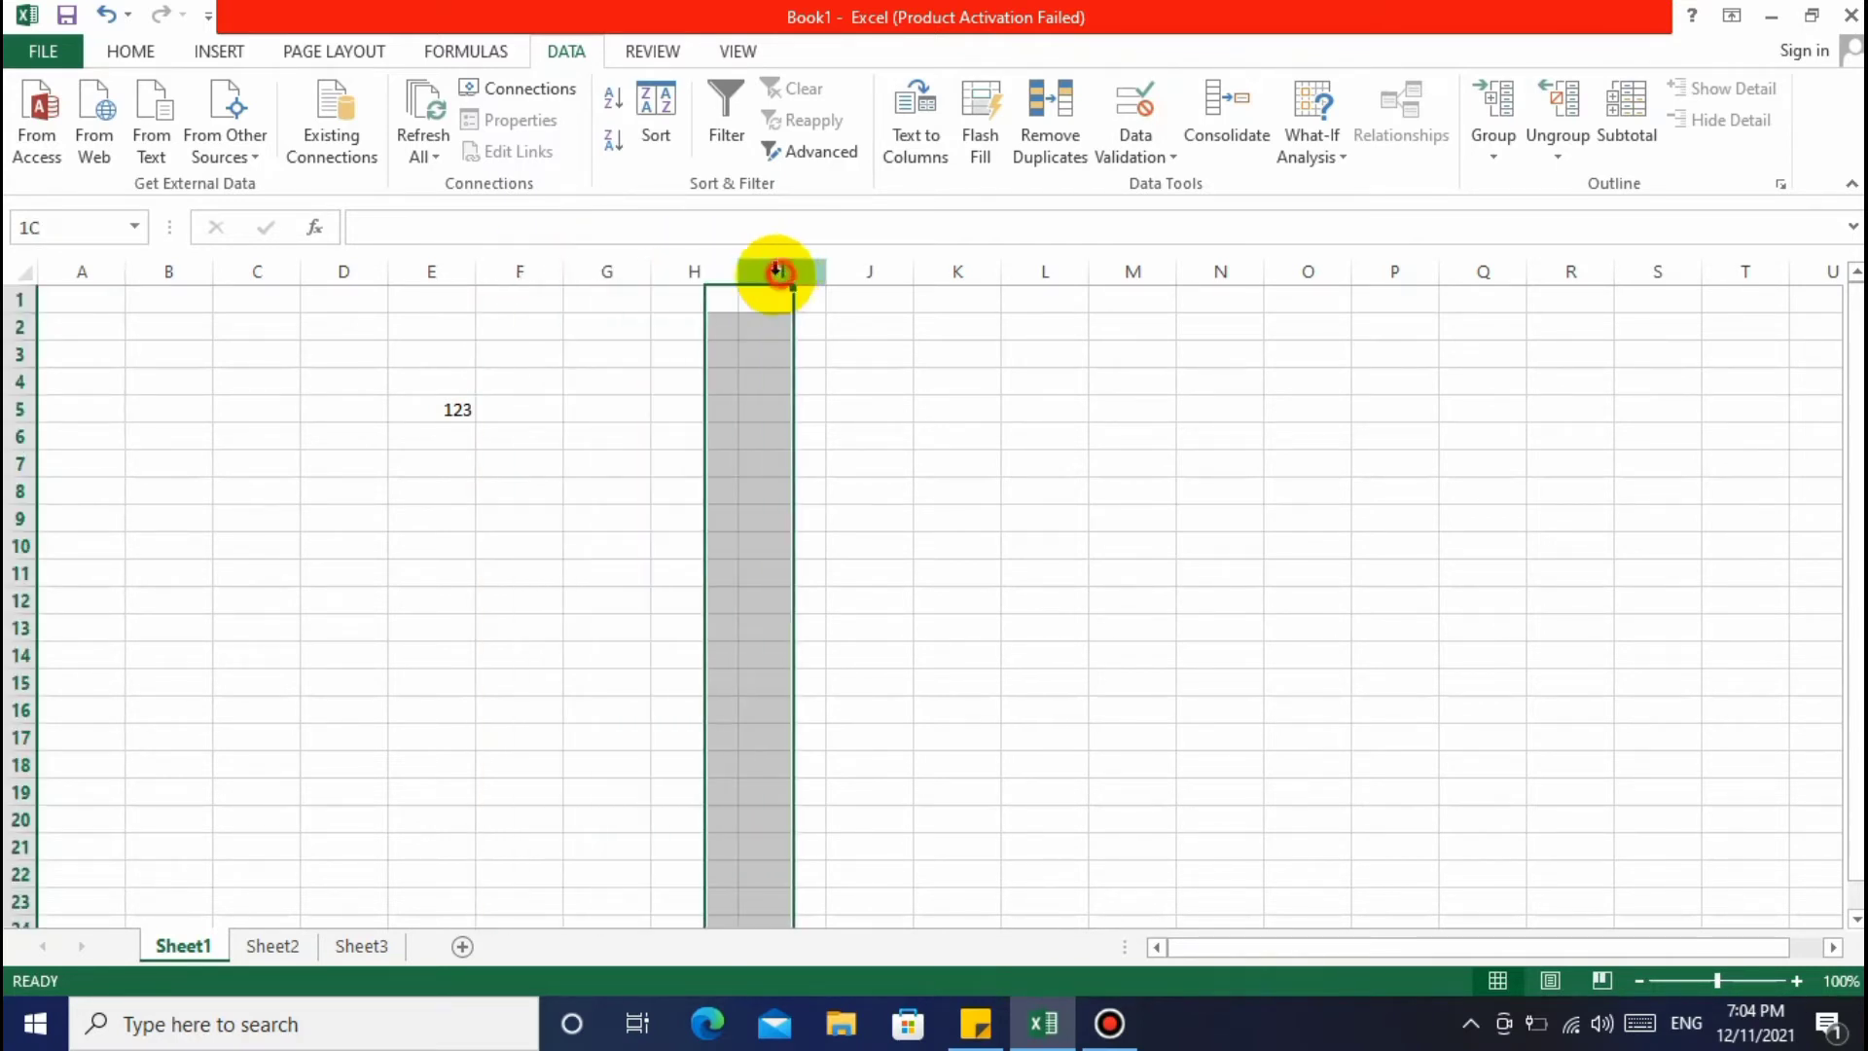
{"action": "left_click", "coordinate": [602, 272]}
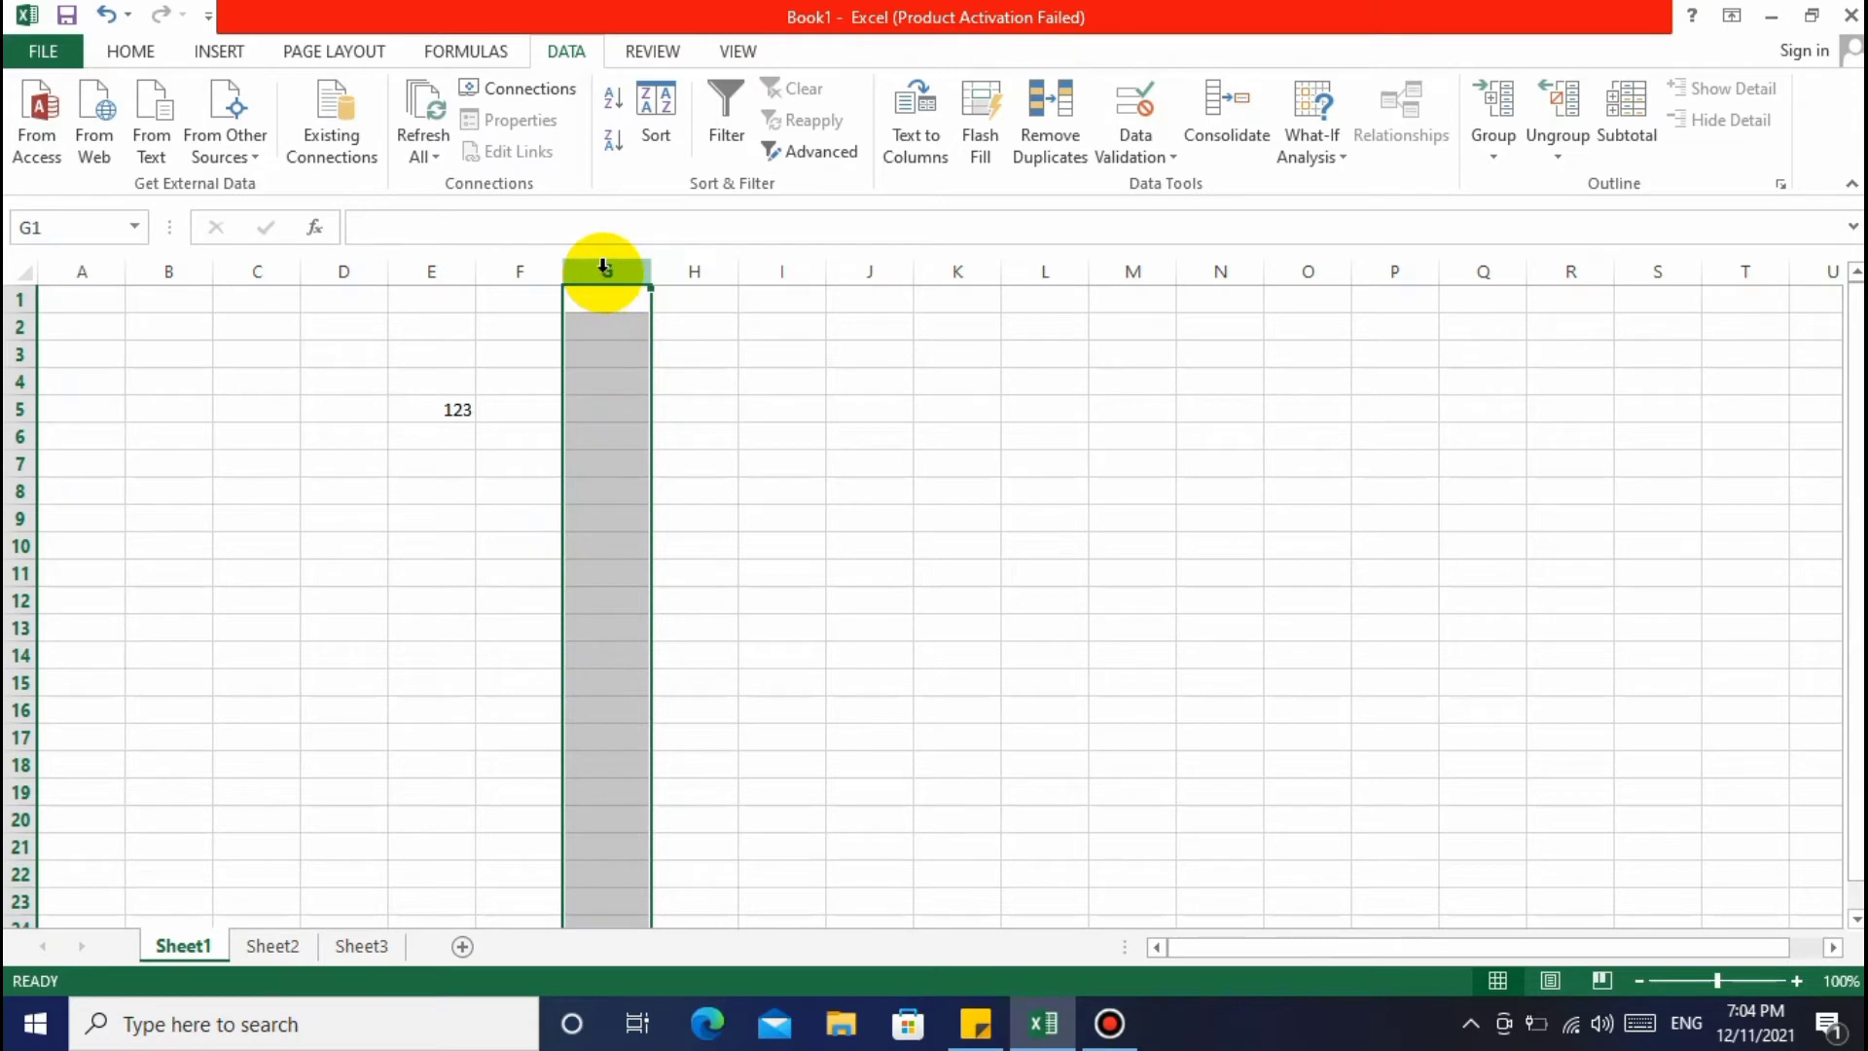
{"action": "left_click", "coordinate": [688, 274]}
{"action": "left_click", "coordinate": [536, 546]}
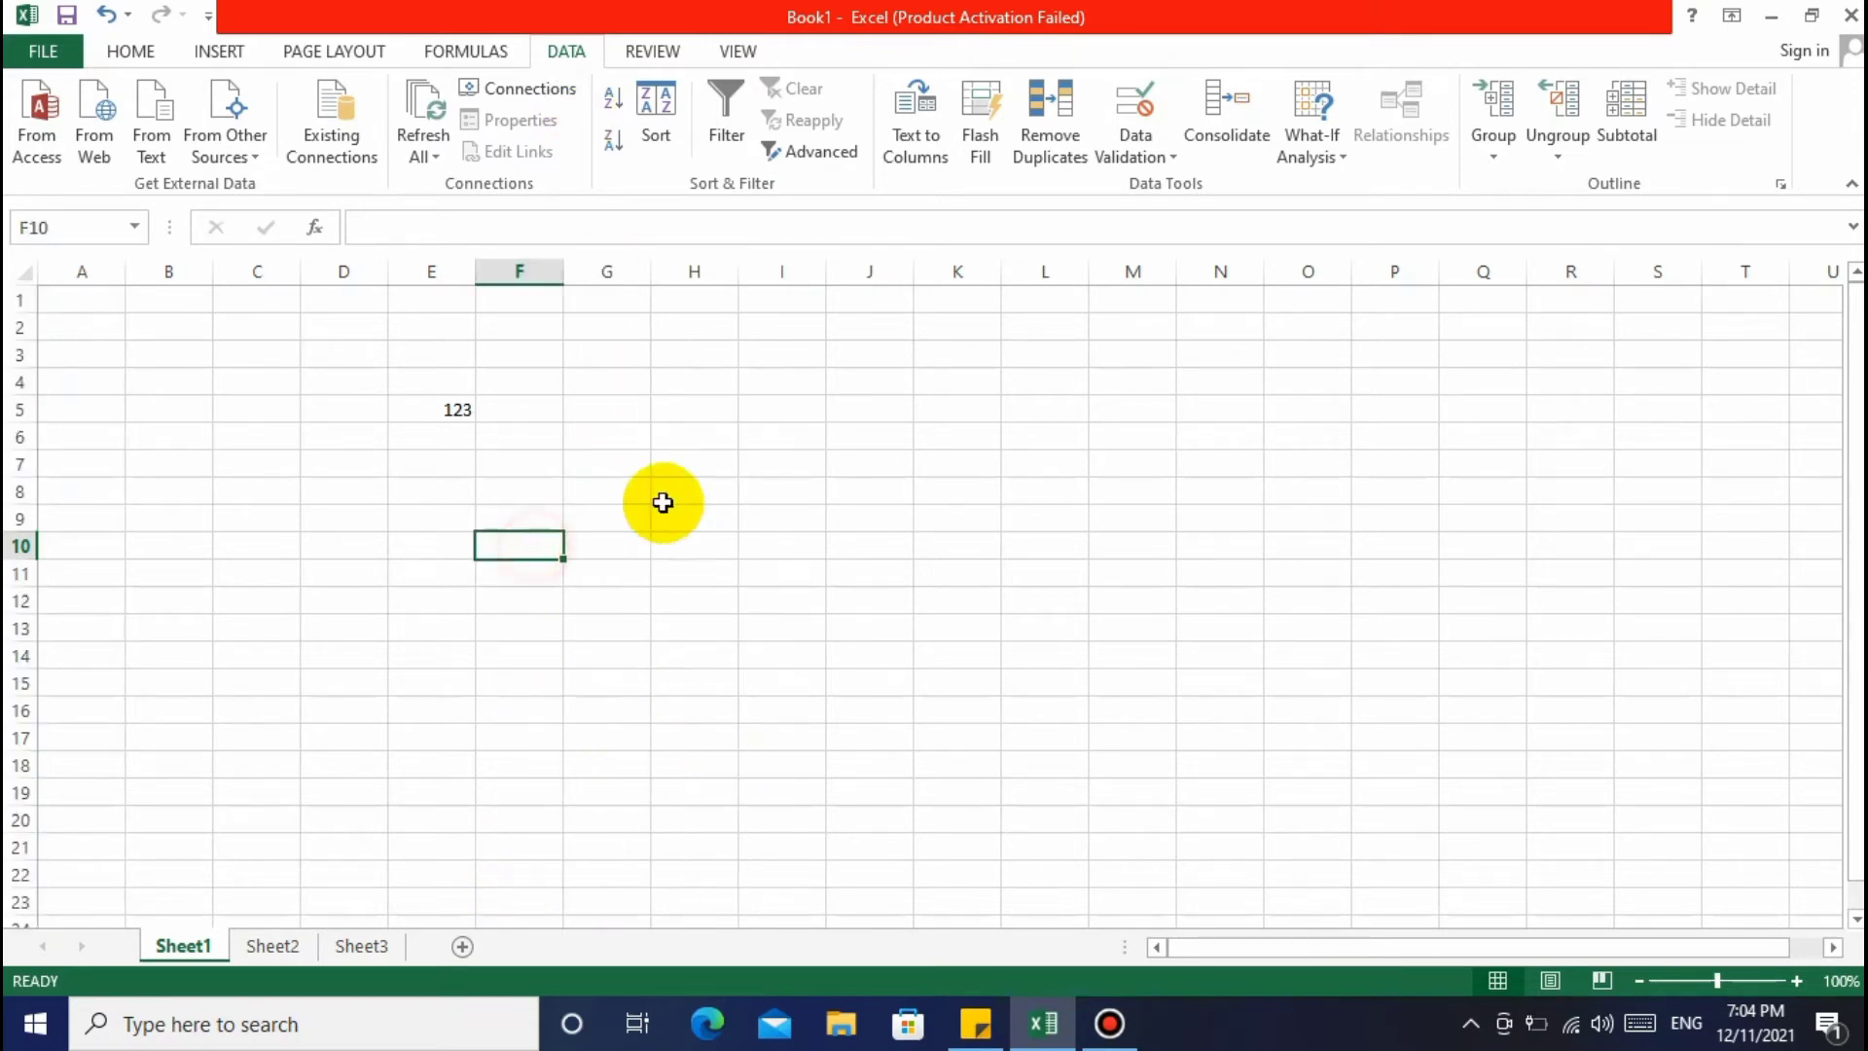
Select the entire row 5 starting from cell G5 and release the selection
{"action": "left_click", "coordinate": [609, 437]}
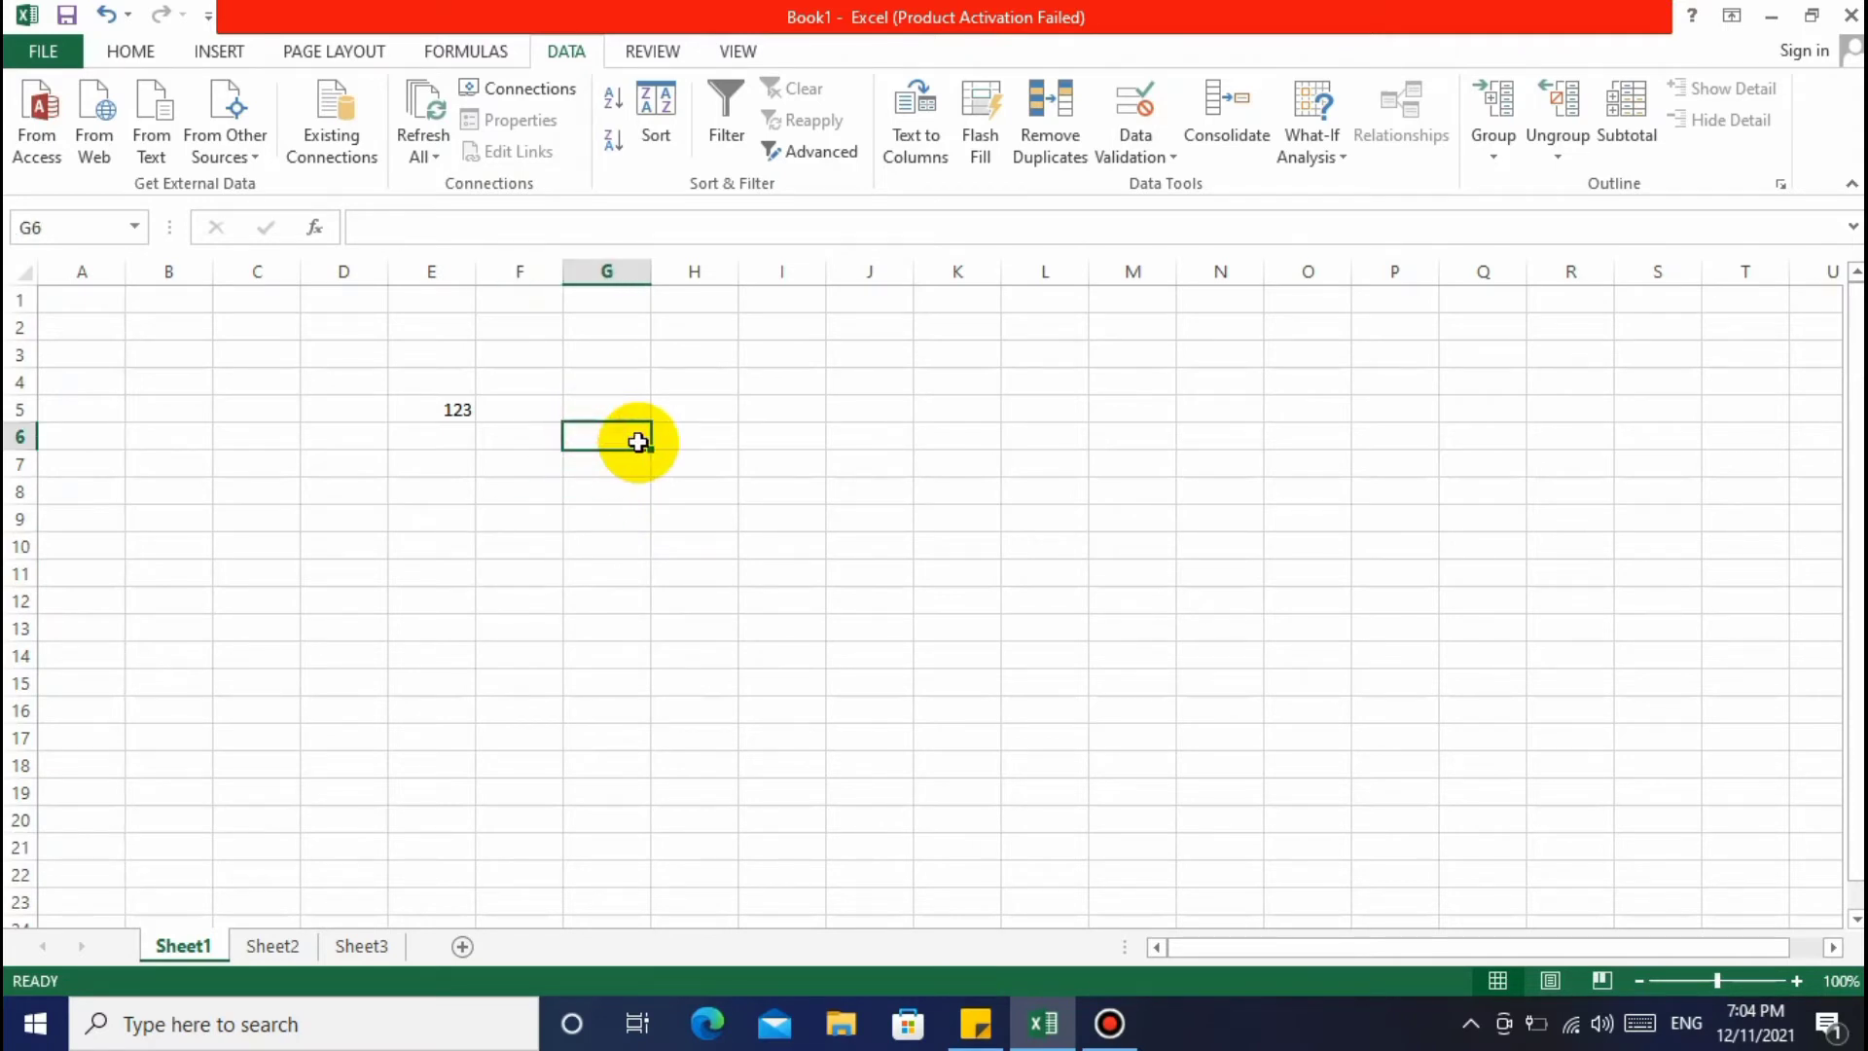
{"action": "key", "text": "Up"}
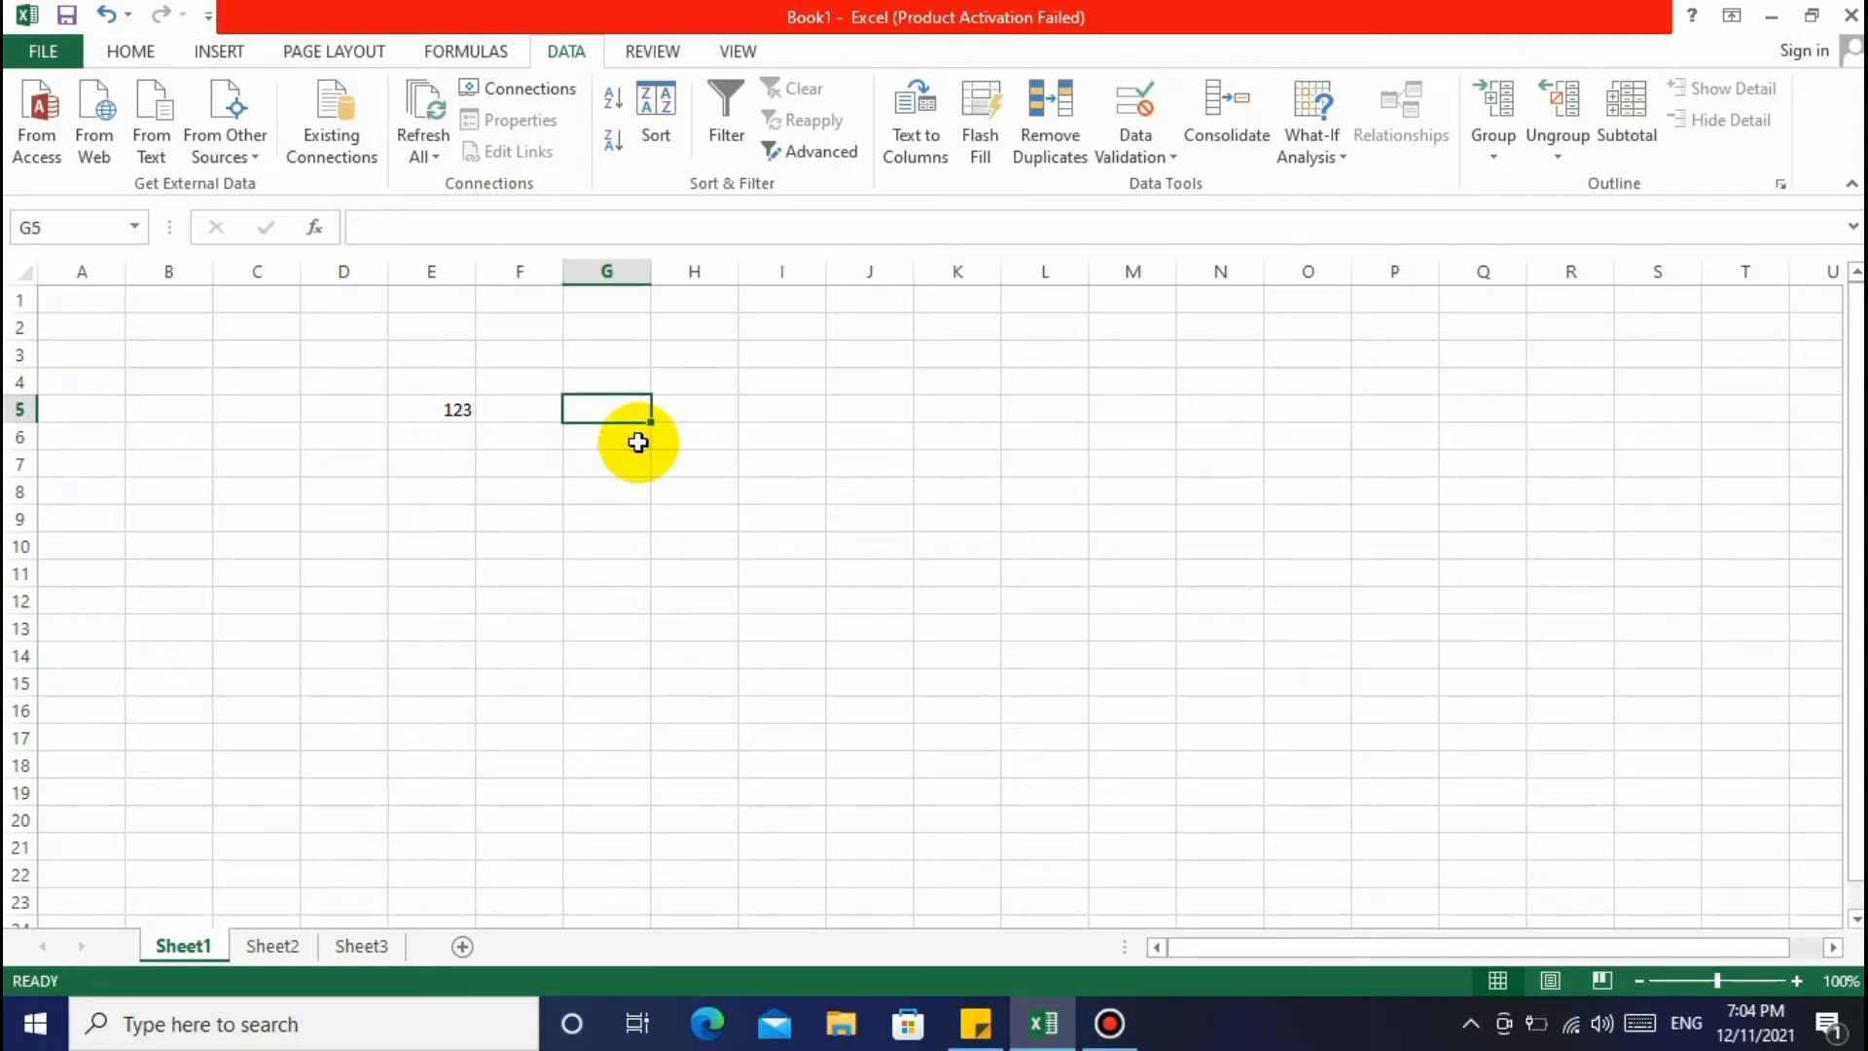
{"action": "key", "text": "shift+space"}
{"action": "left_click", "coordinate": [709, 492]}
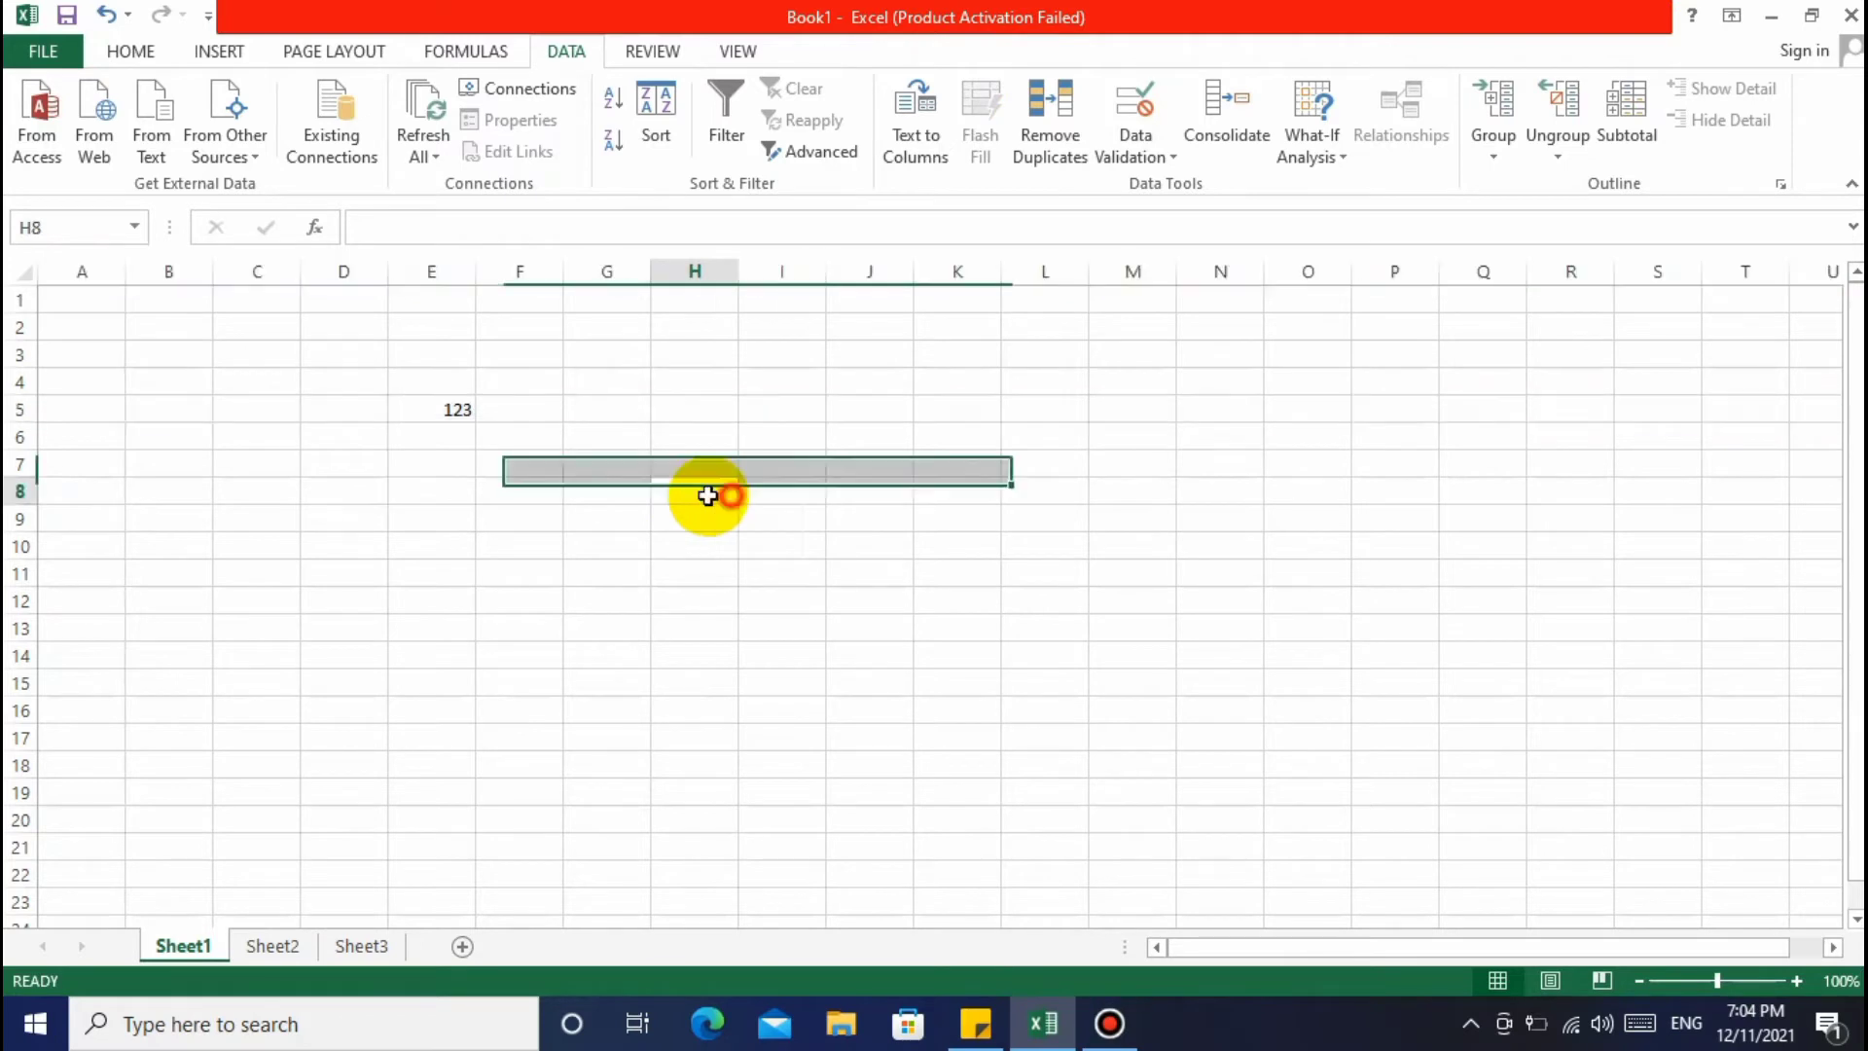
Select the entire column G starting from cell G5 and release the selection
{"action": "left_click", "coordinate": [601, 409]}
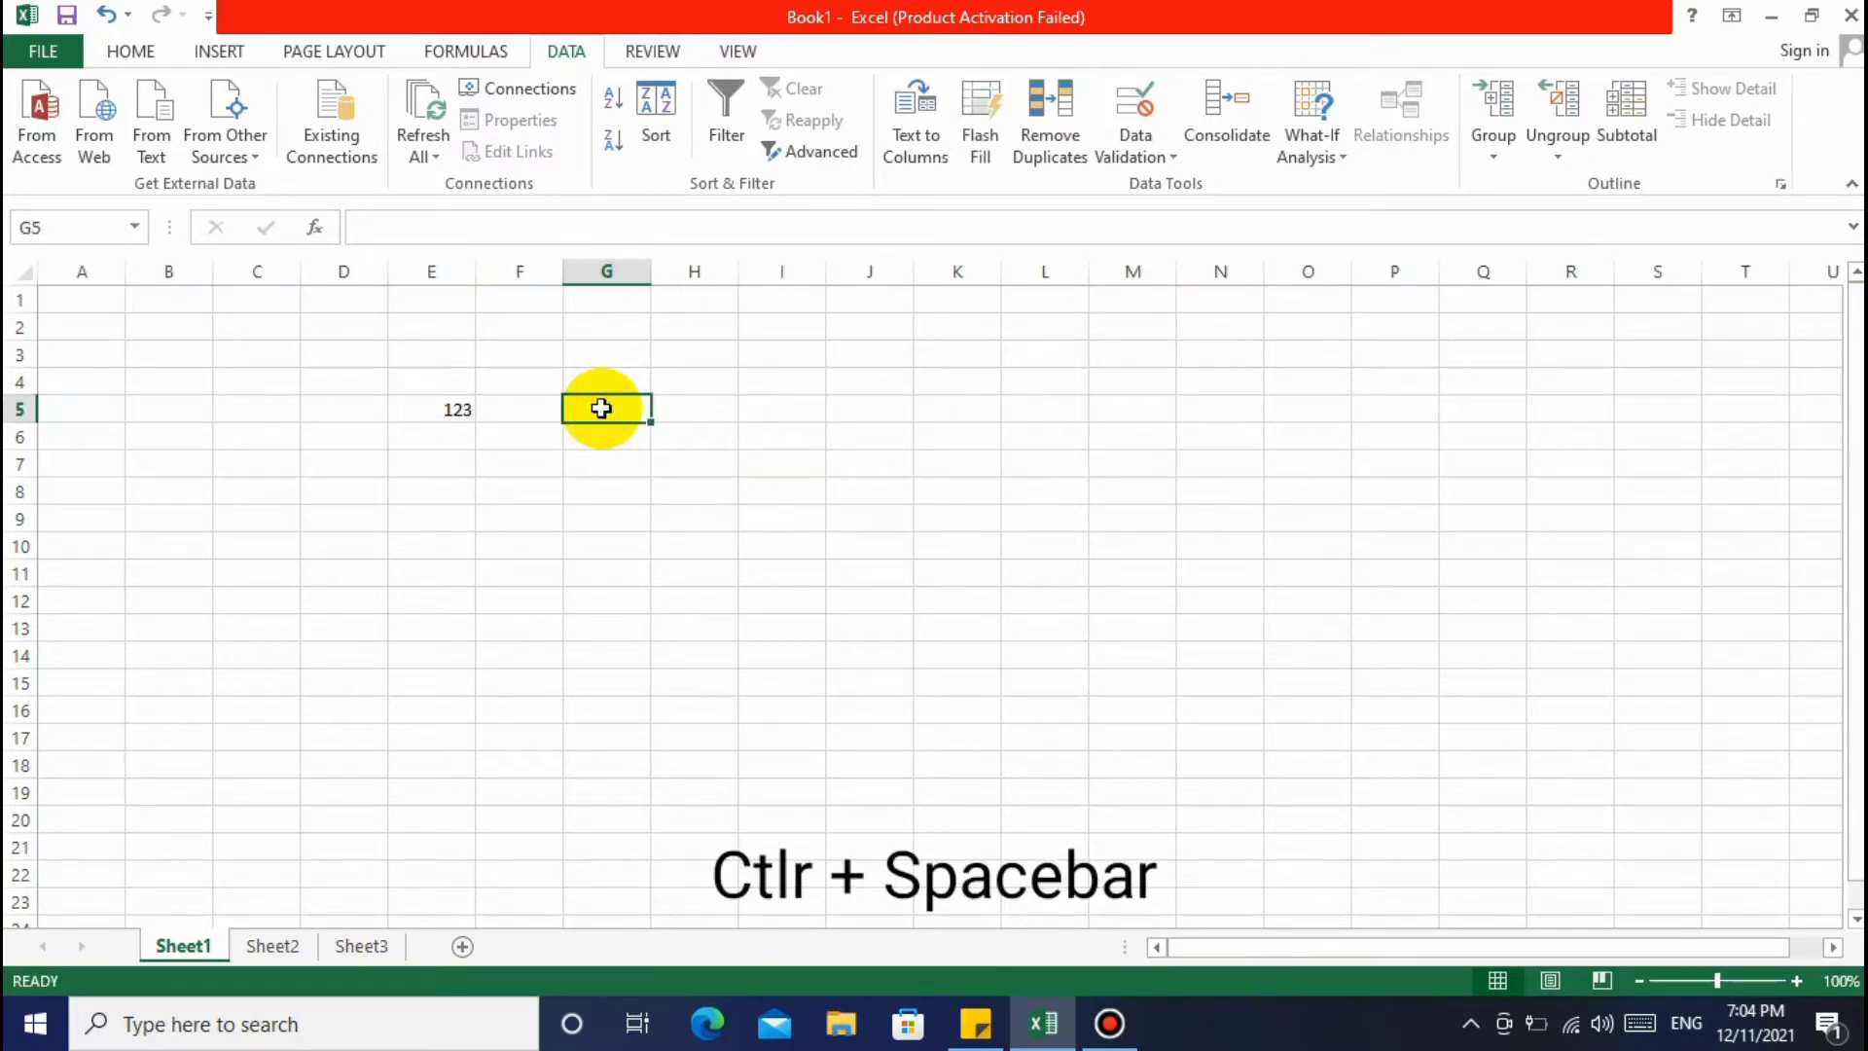
{"action": "key", "text": "ctrl+space"}
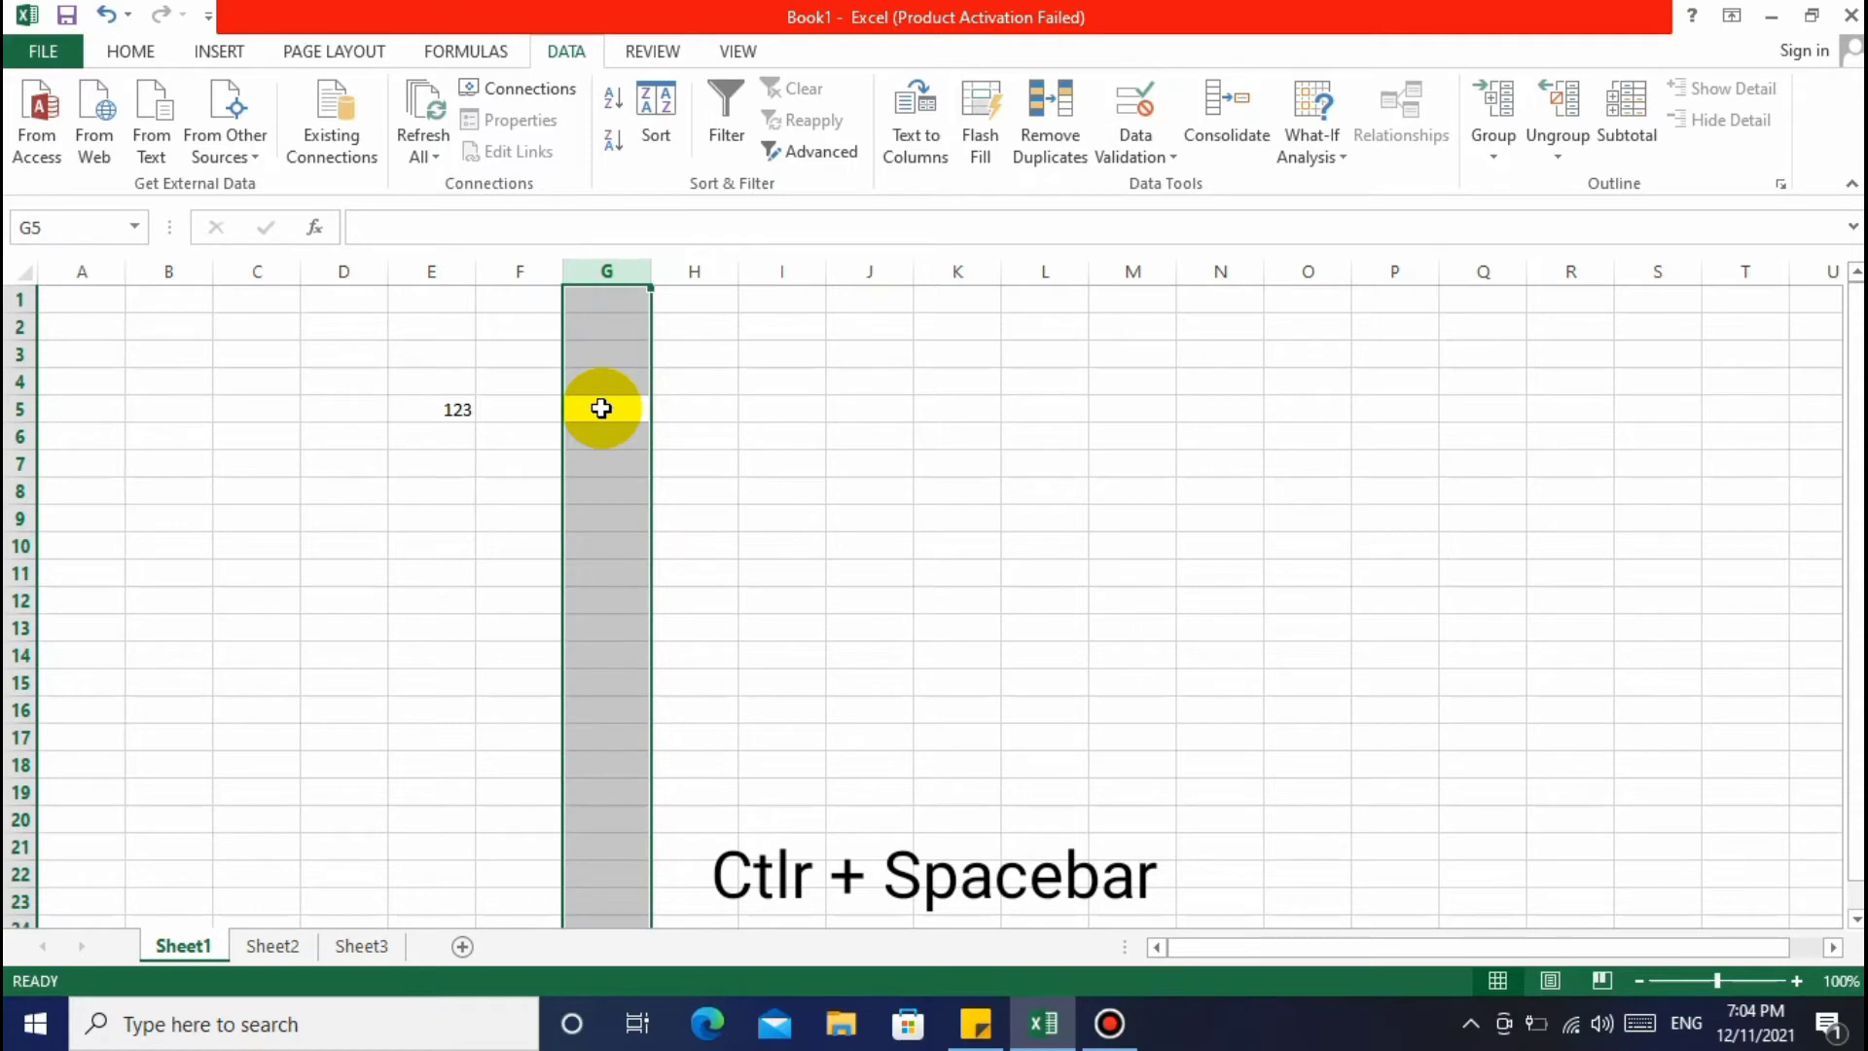
{"action": "left_click", "coordinate": [773, 428]}
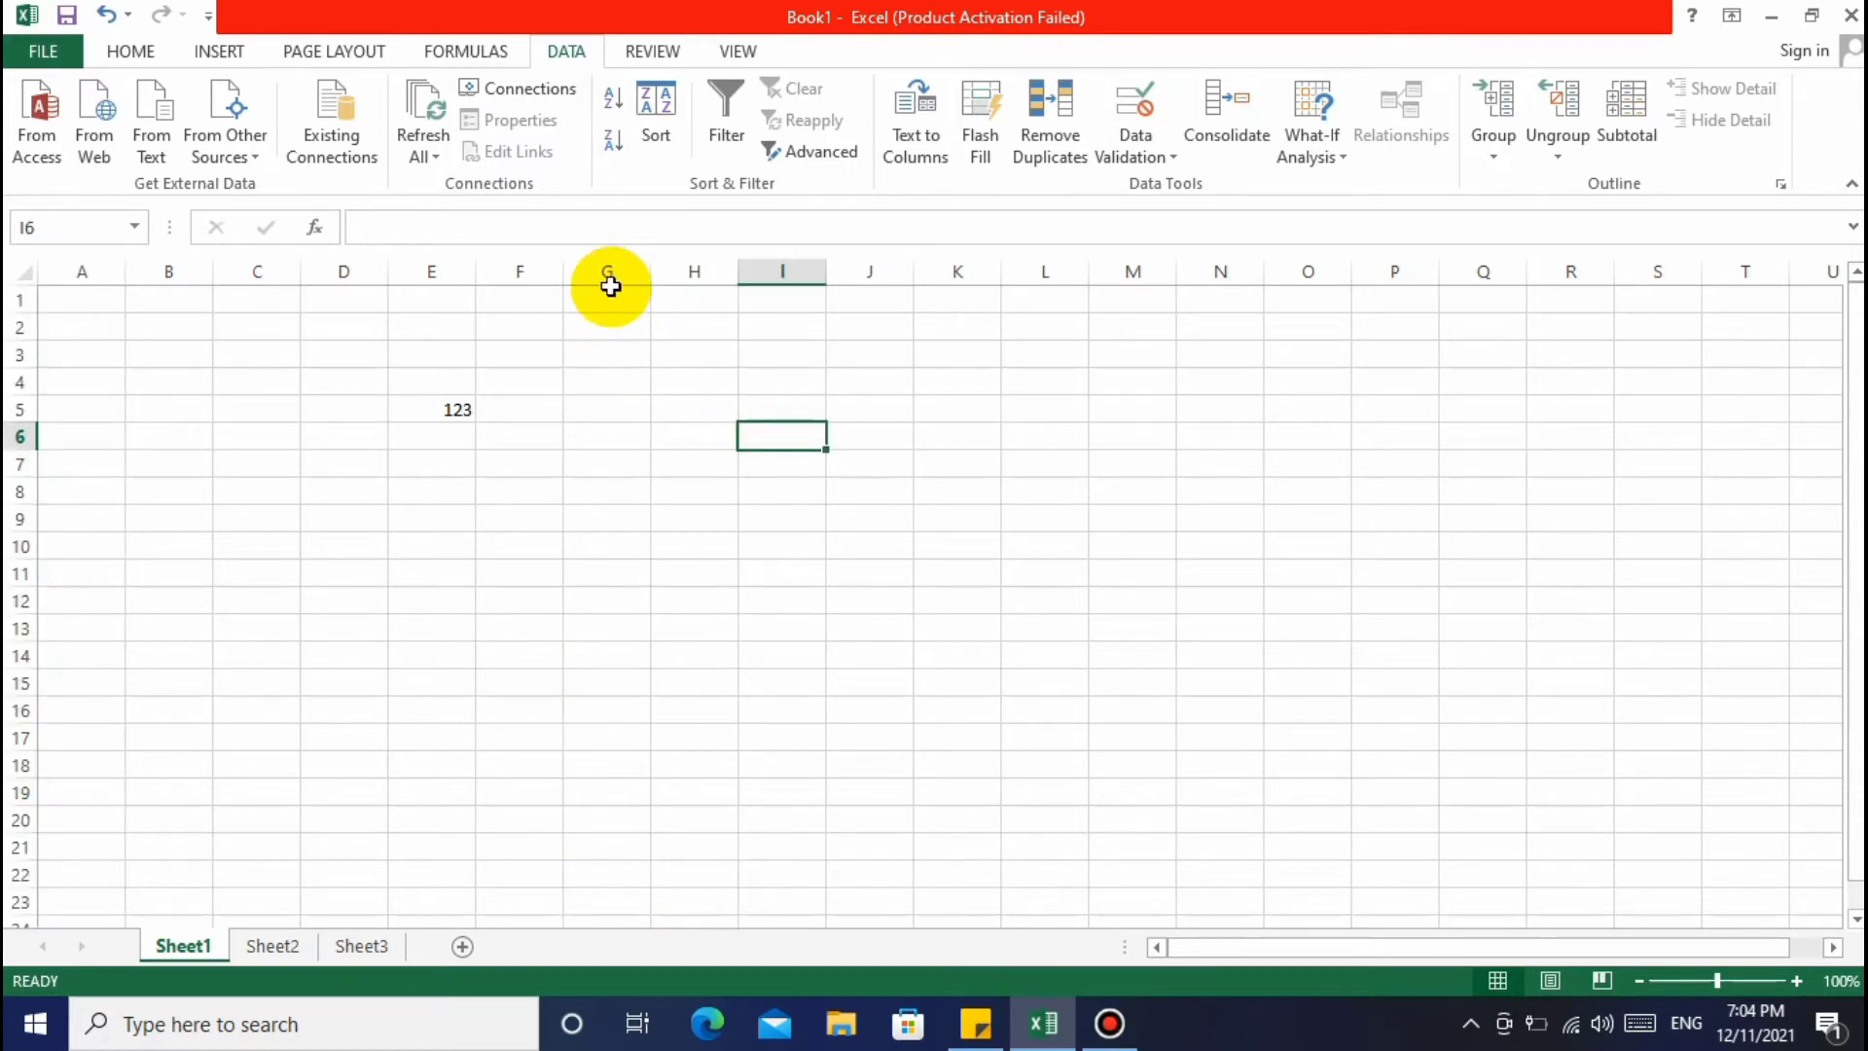
{"action": "left_click", "coordinate": [734, 542]}
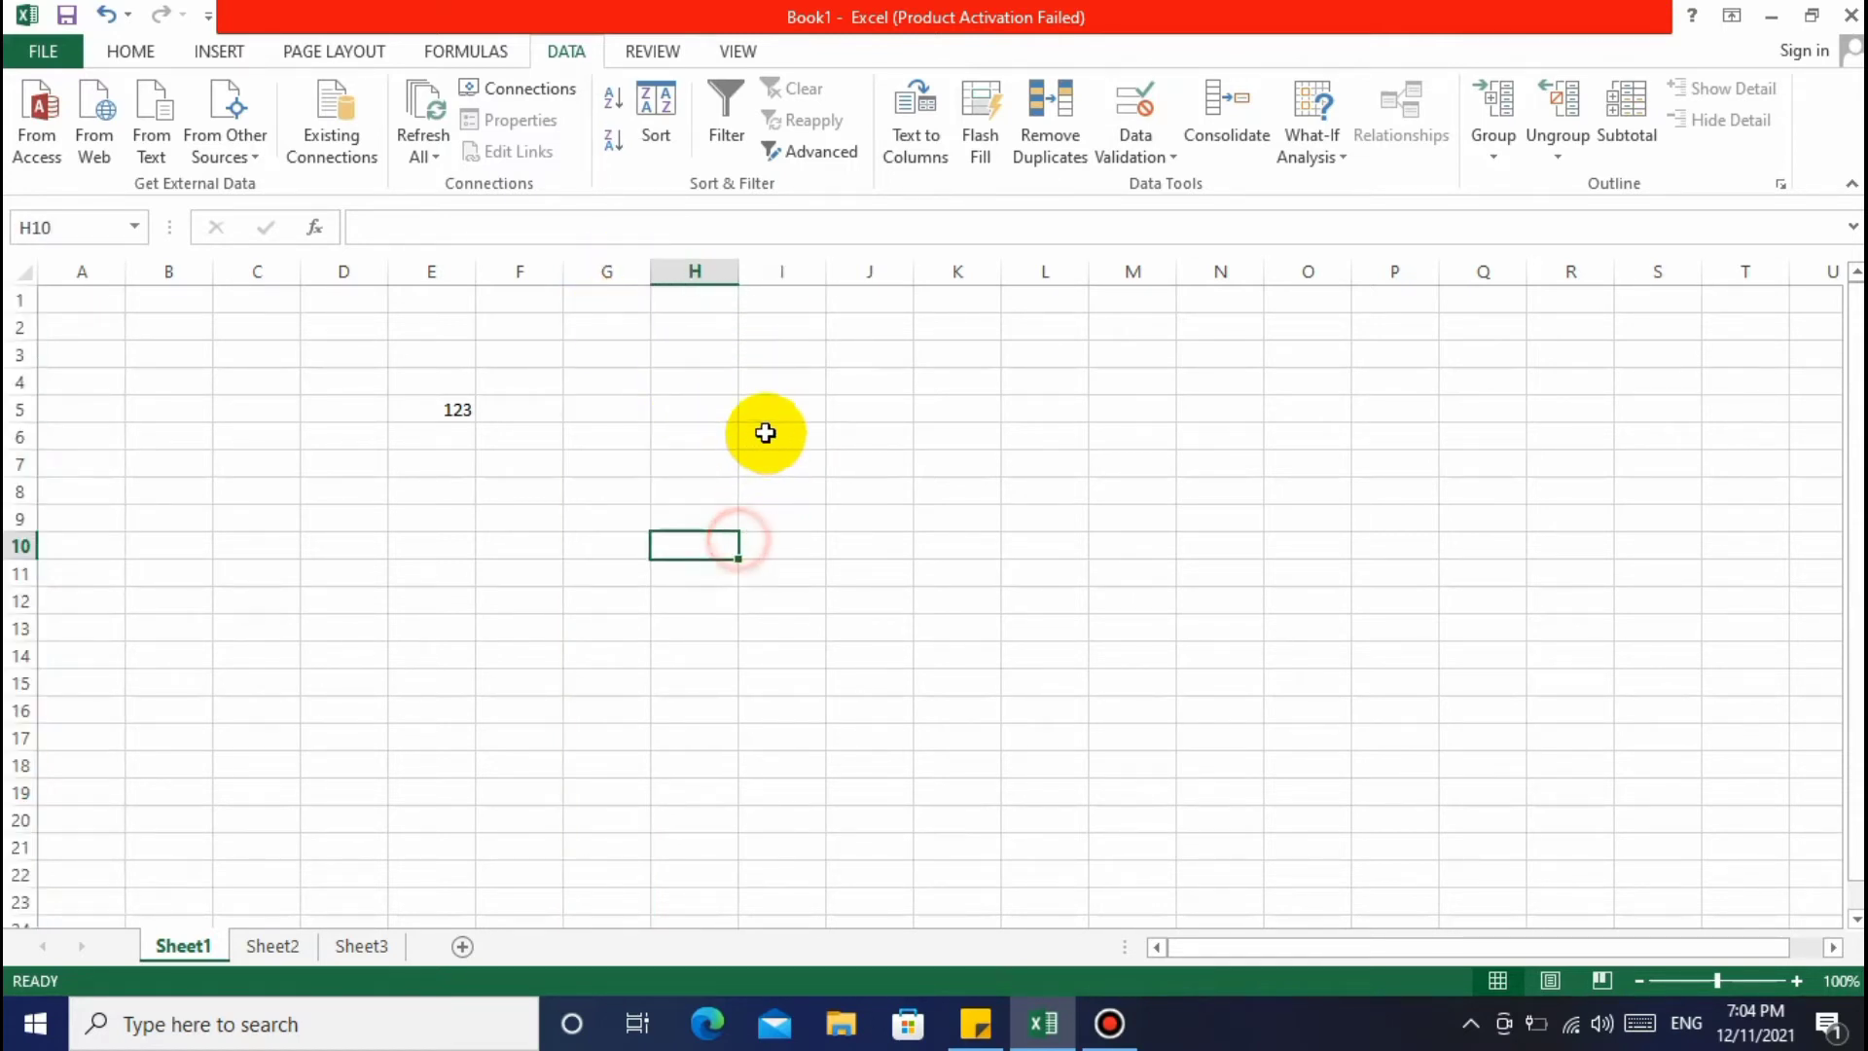
Select the entire column I starting from cell I5 and release the selection
{"action": "left_click", "coordinate": [770, 417]}
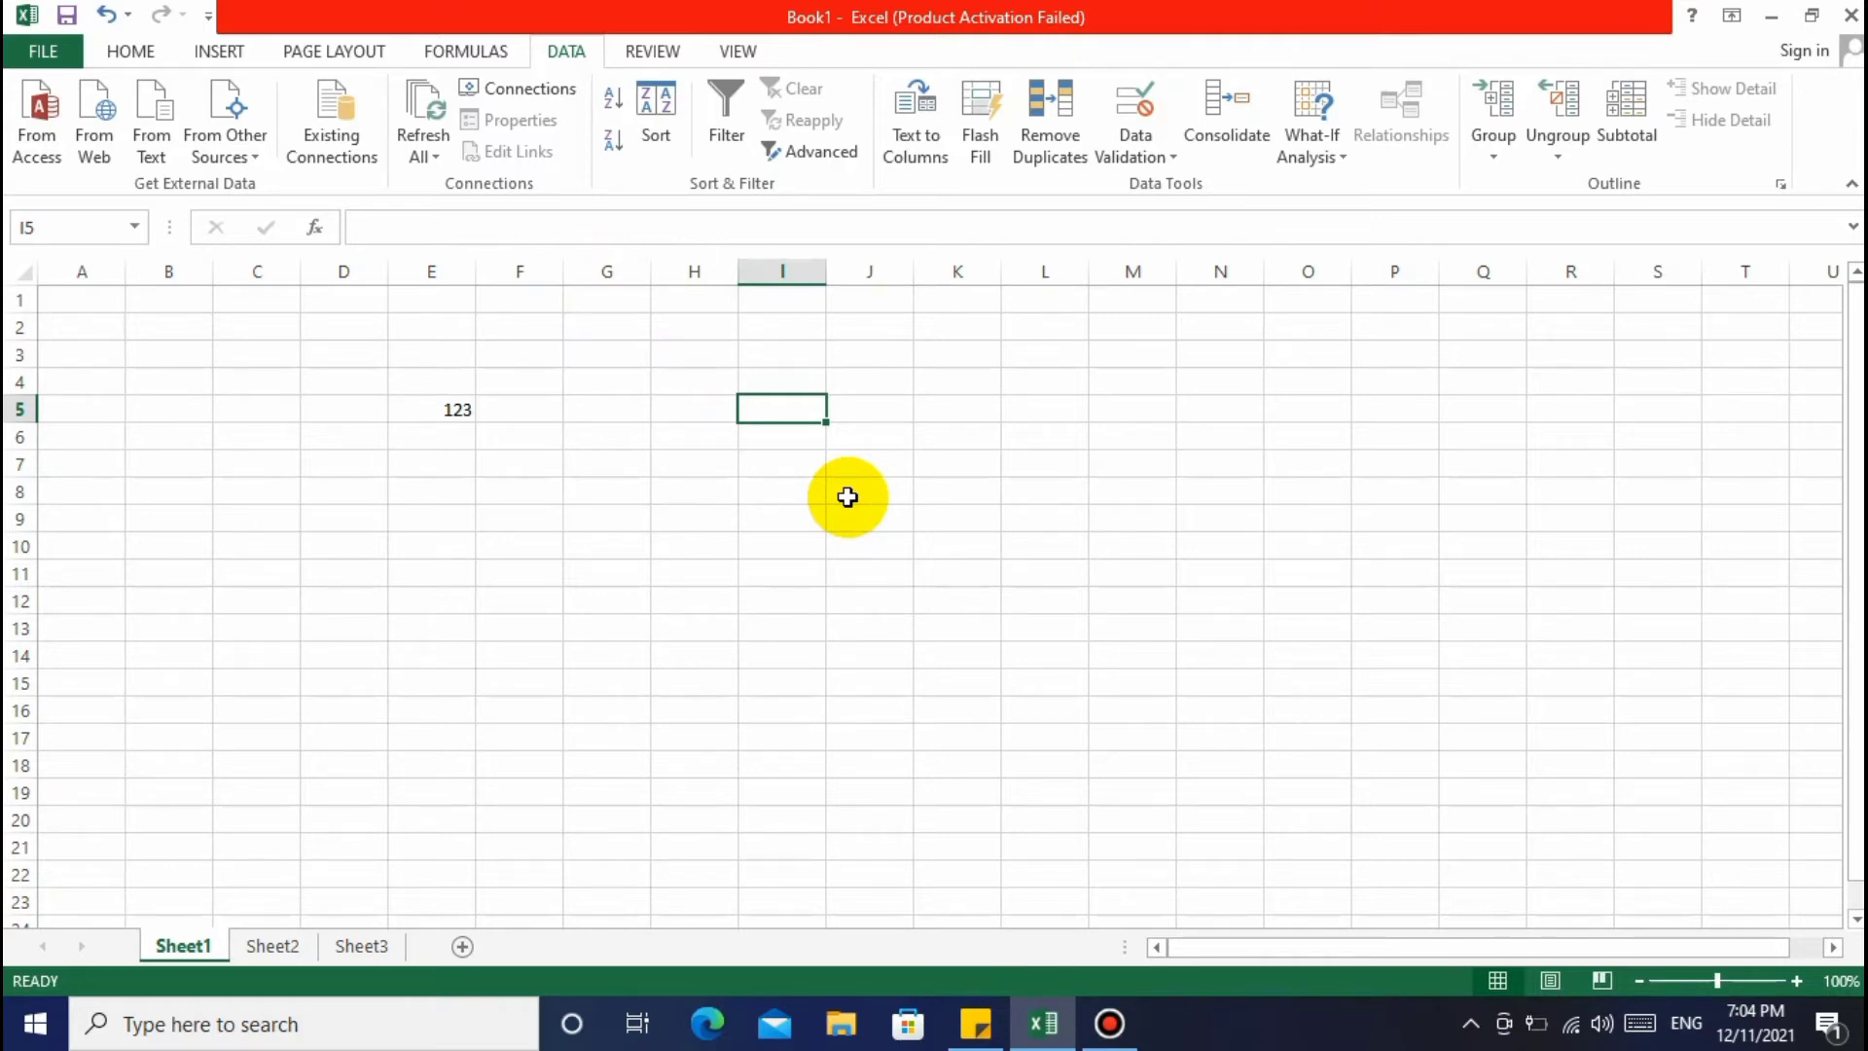
{"action": "key", "text": "ctrl+space"}
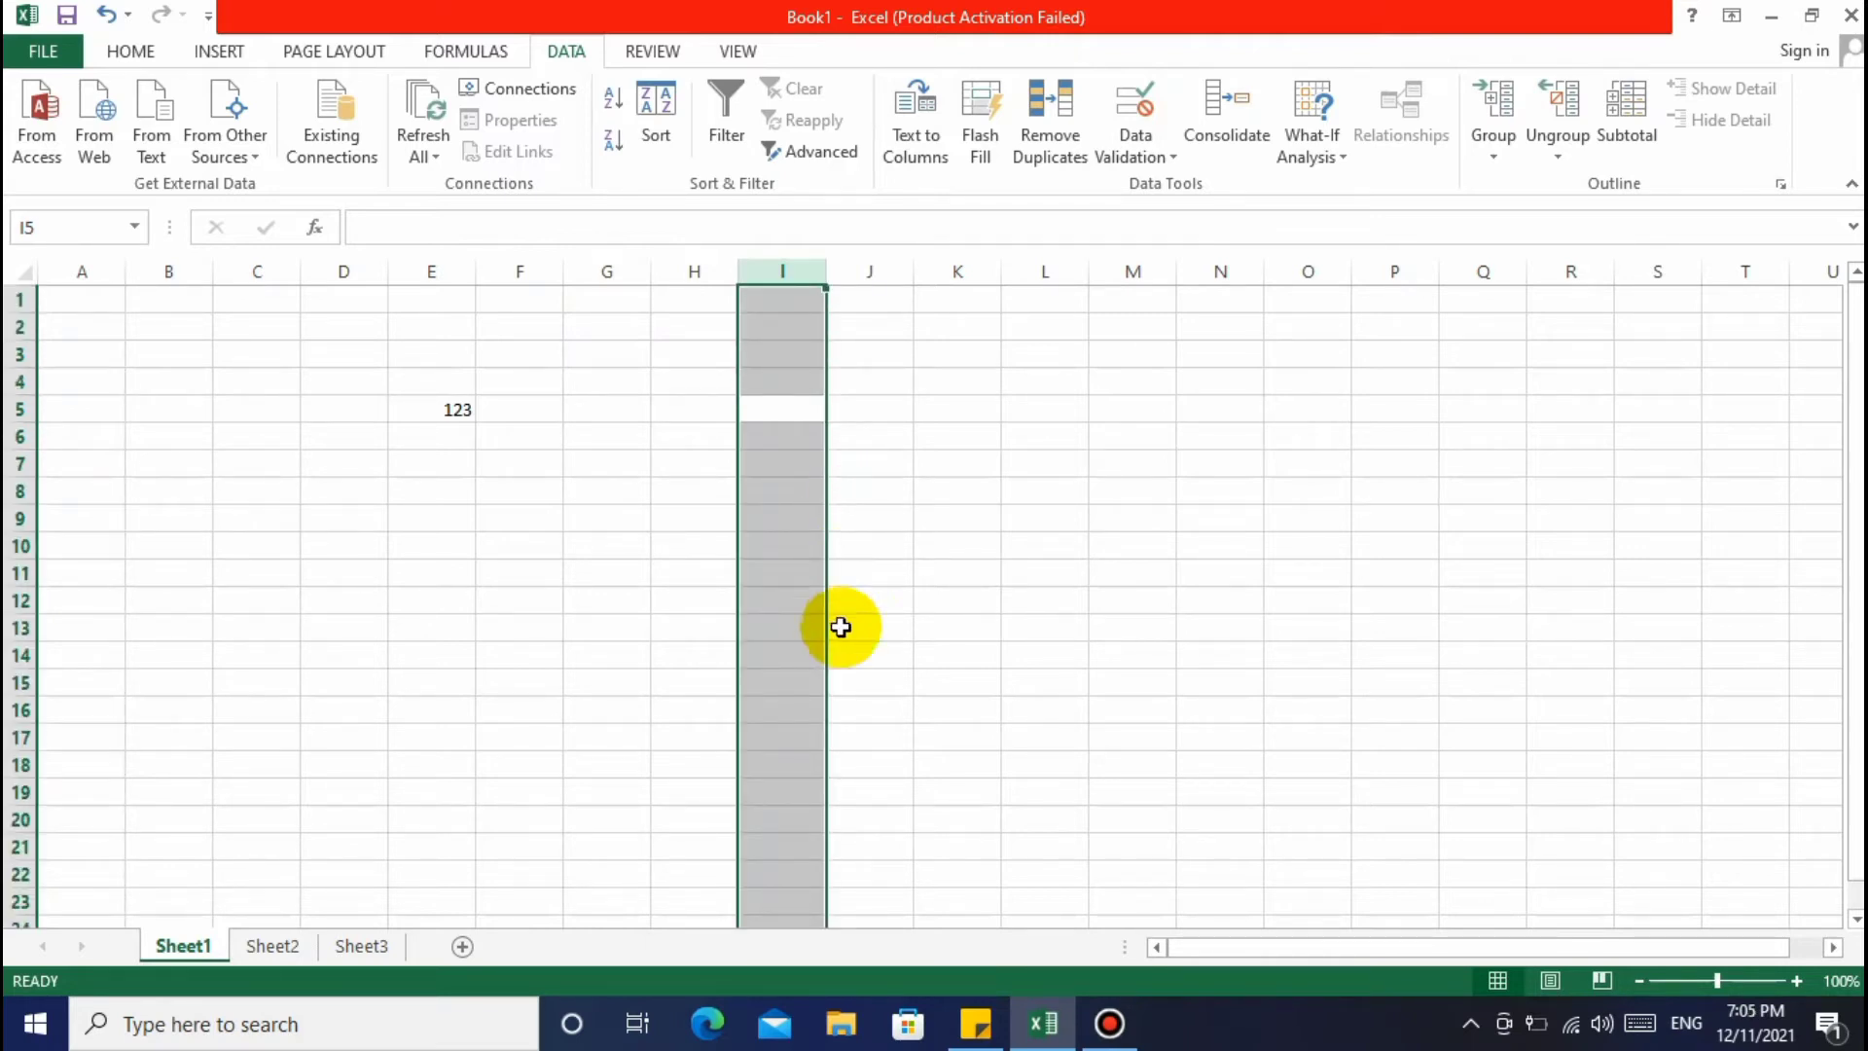
{"action": "left_click", "coordinate": [788, 556]}
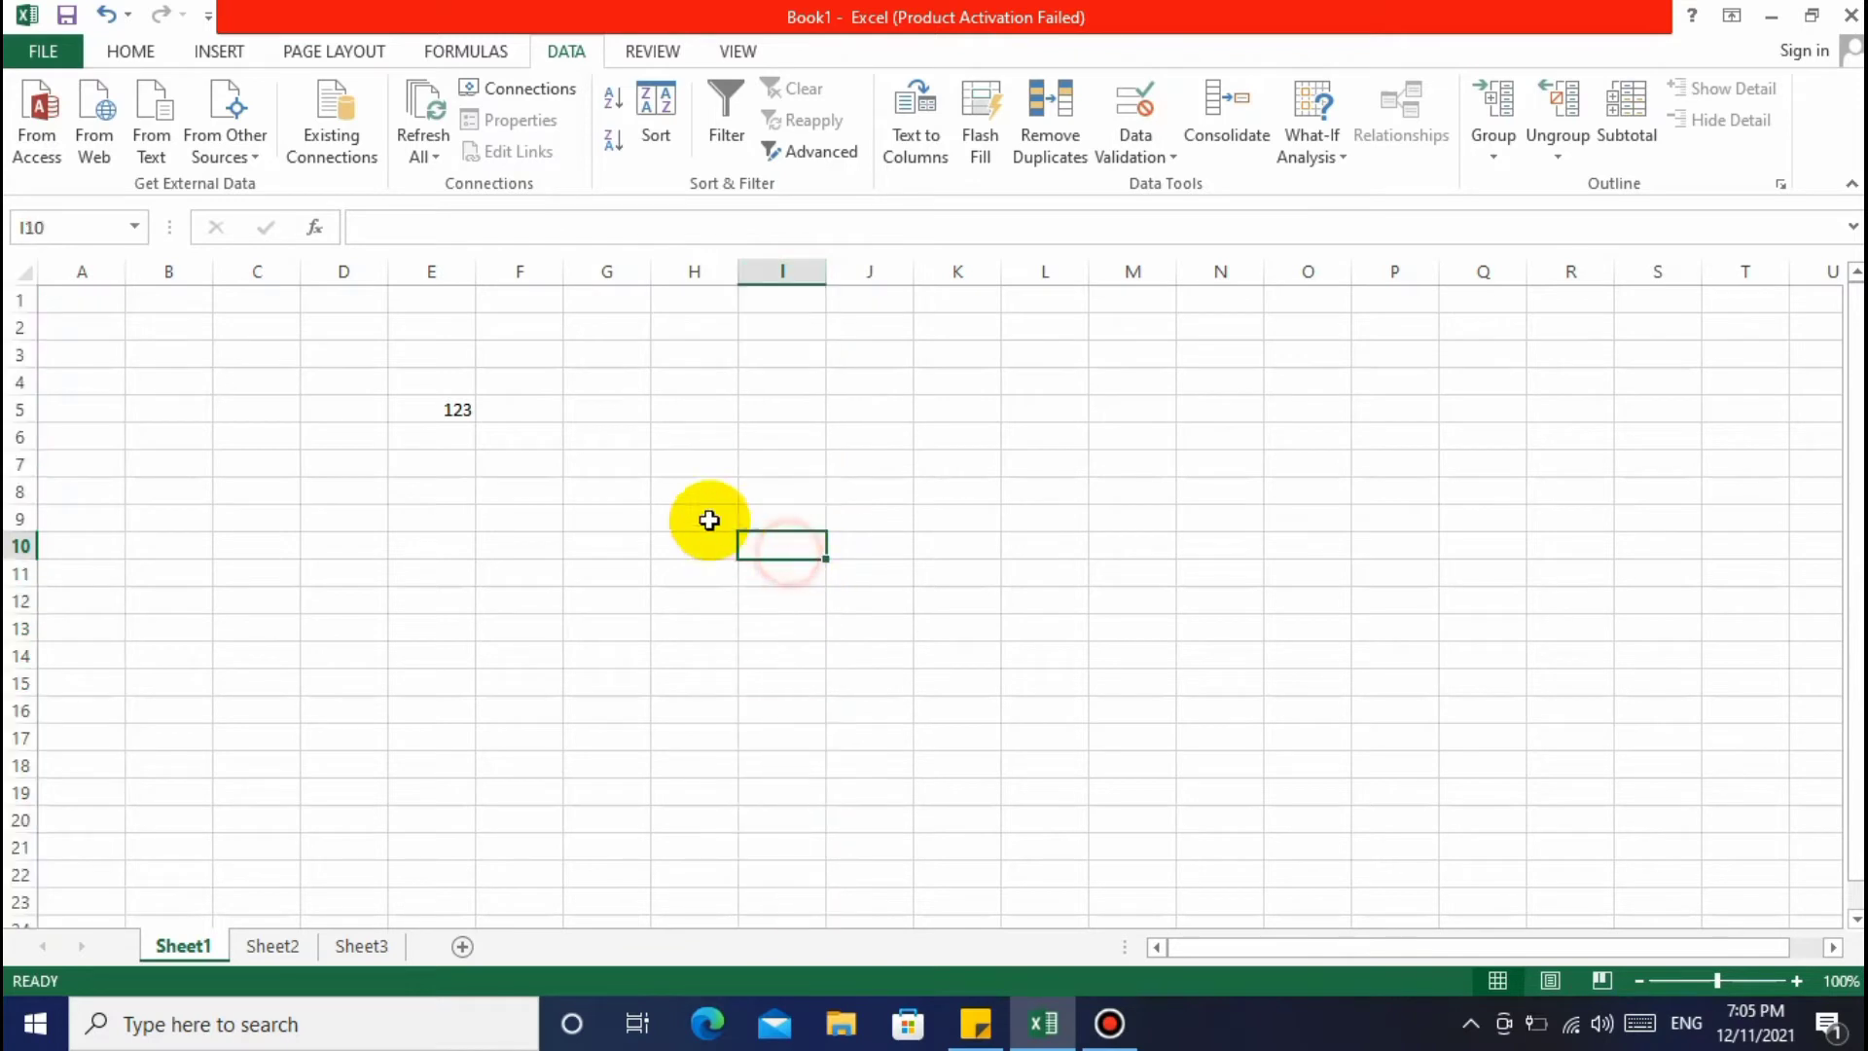
Select the entire row 7 starting from cell G7 and release the selection
{"action": "left_click", "coordinate": [632, 463]}
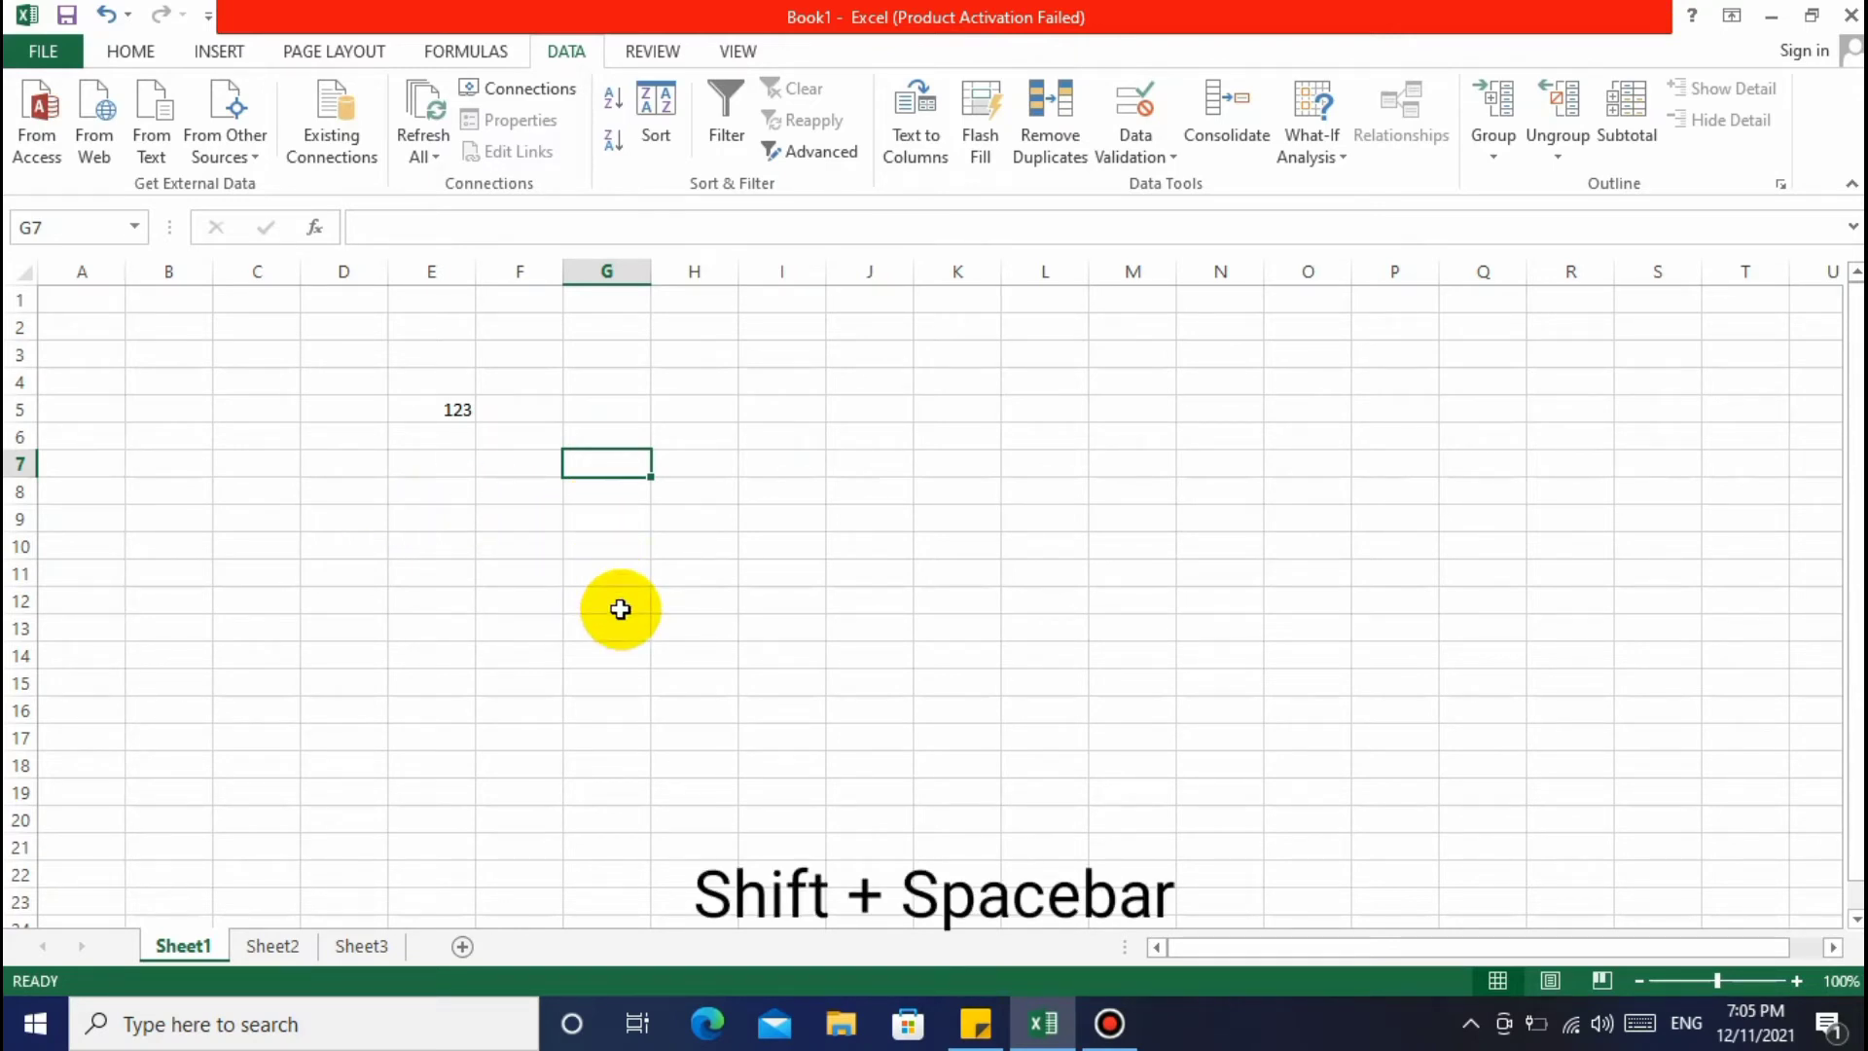
{"action": "key", "text": "shift+space"}
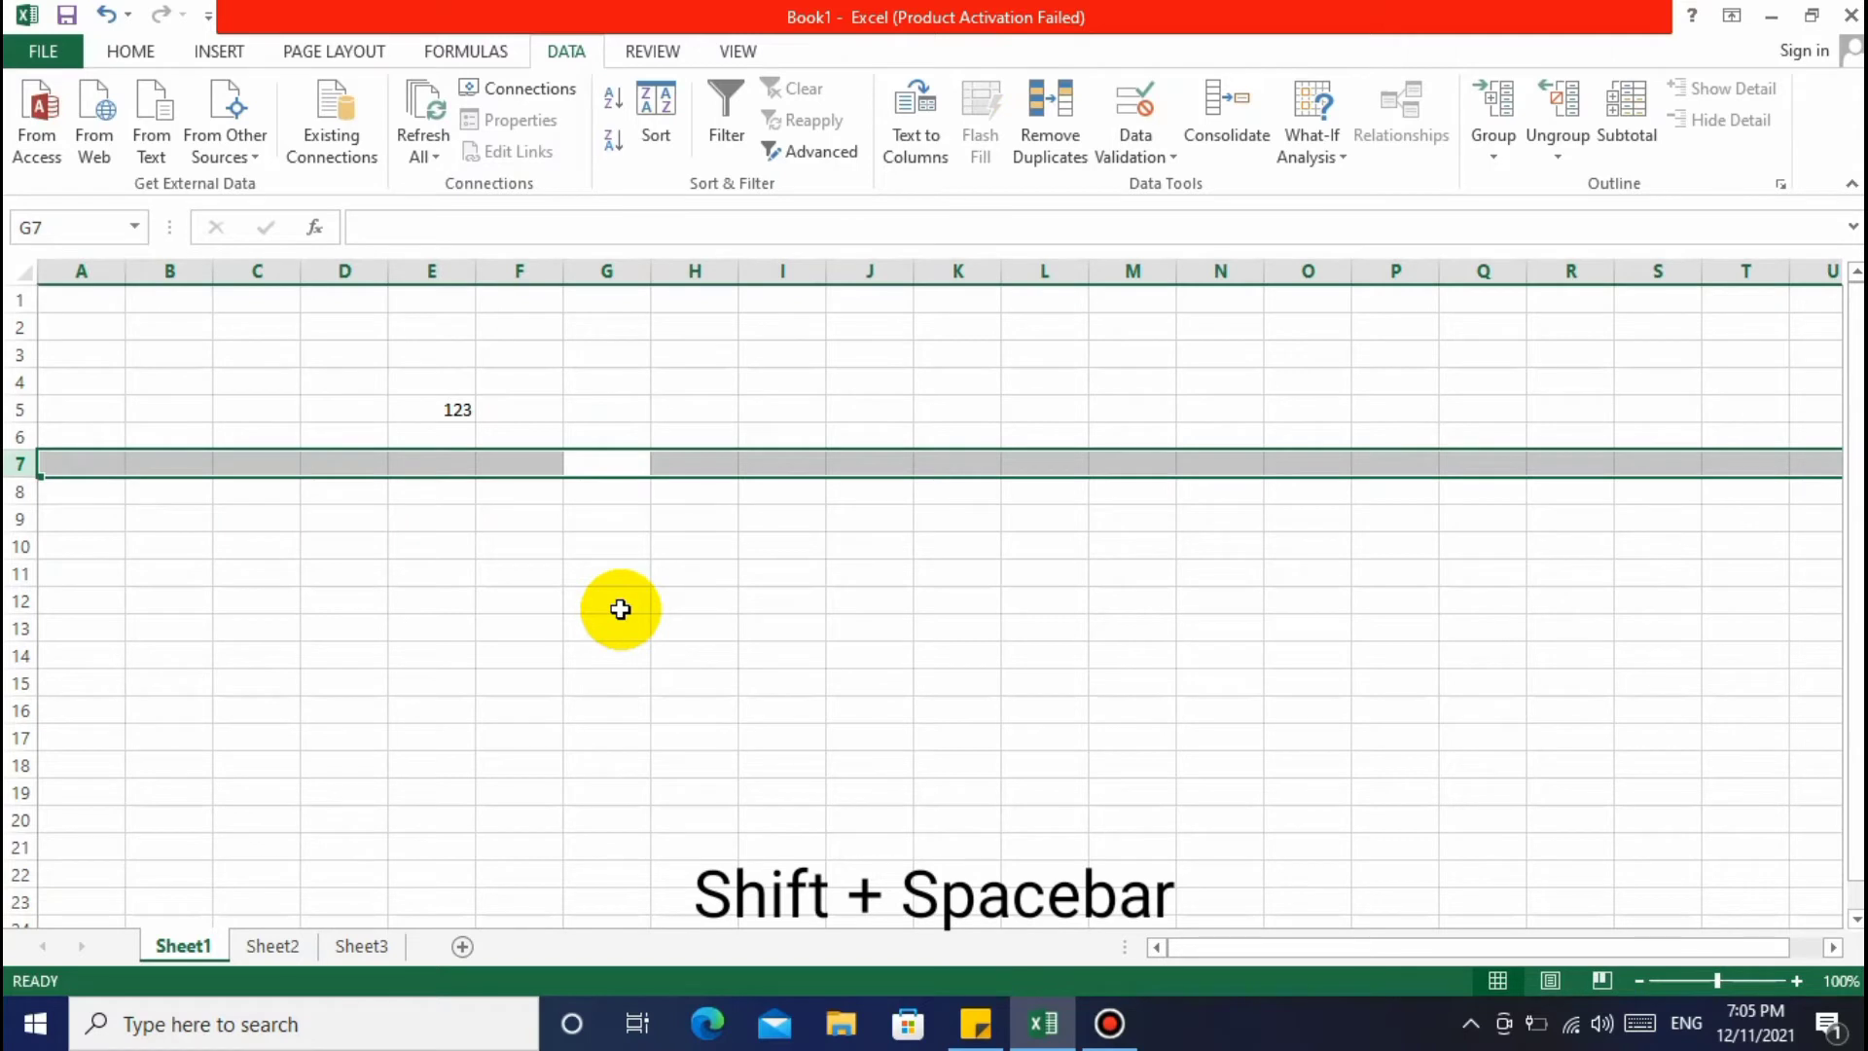
{"action": "left_click", "coordinate": [1067, 626]}
Copy the value 123 from cell E5 and paste it into the entire column G
{"action": "left_click", "coordinate": [450, 413]}
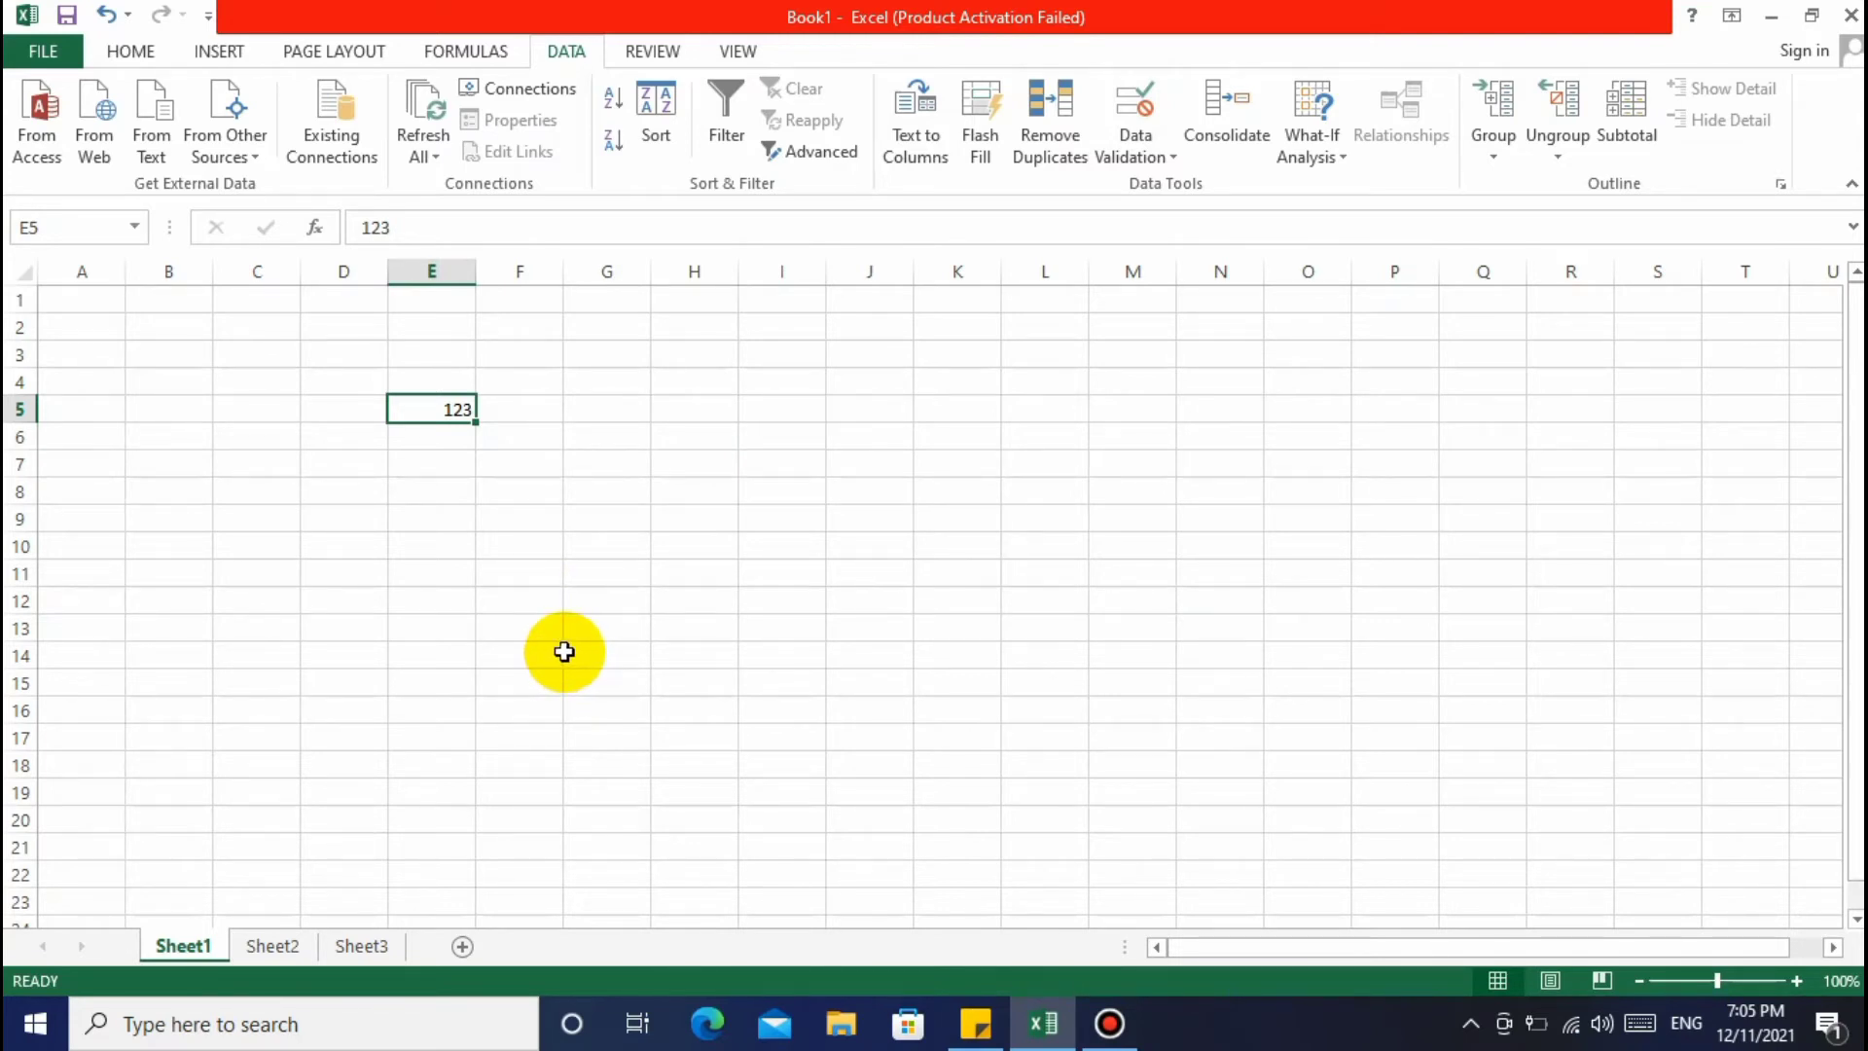
{"action": "key", "text": "ctrl+c"}
{"action": "left_click", "coordinate": [534, 492]}
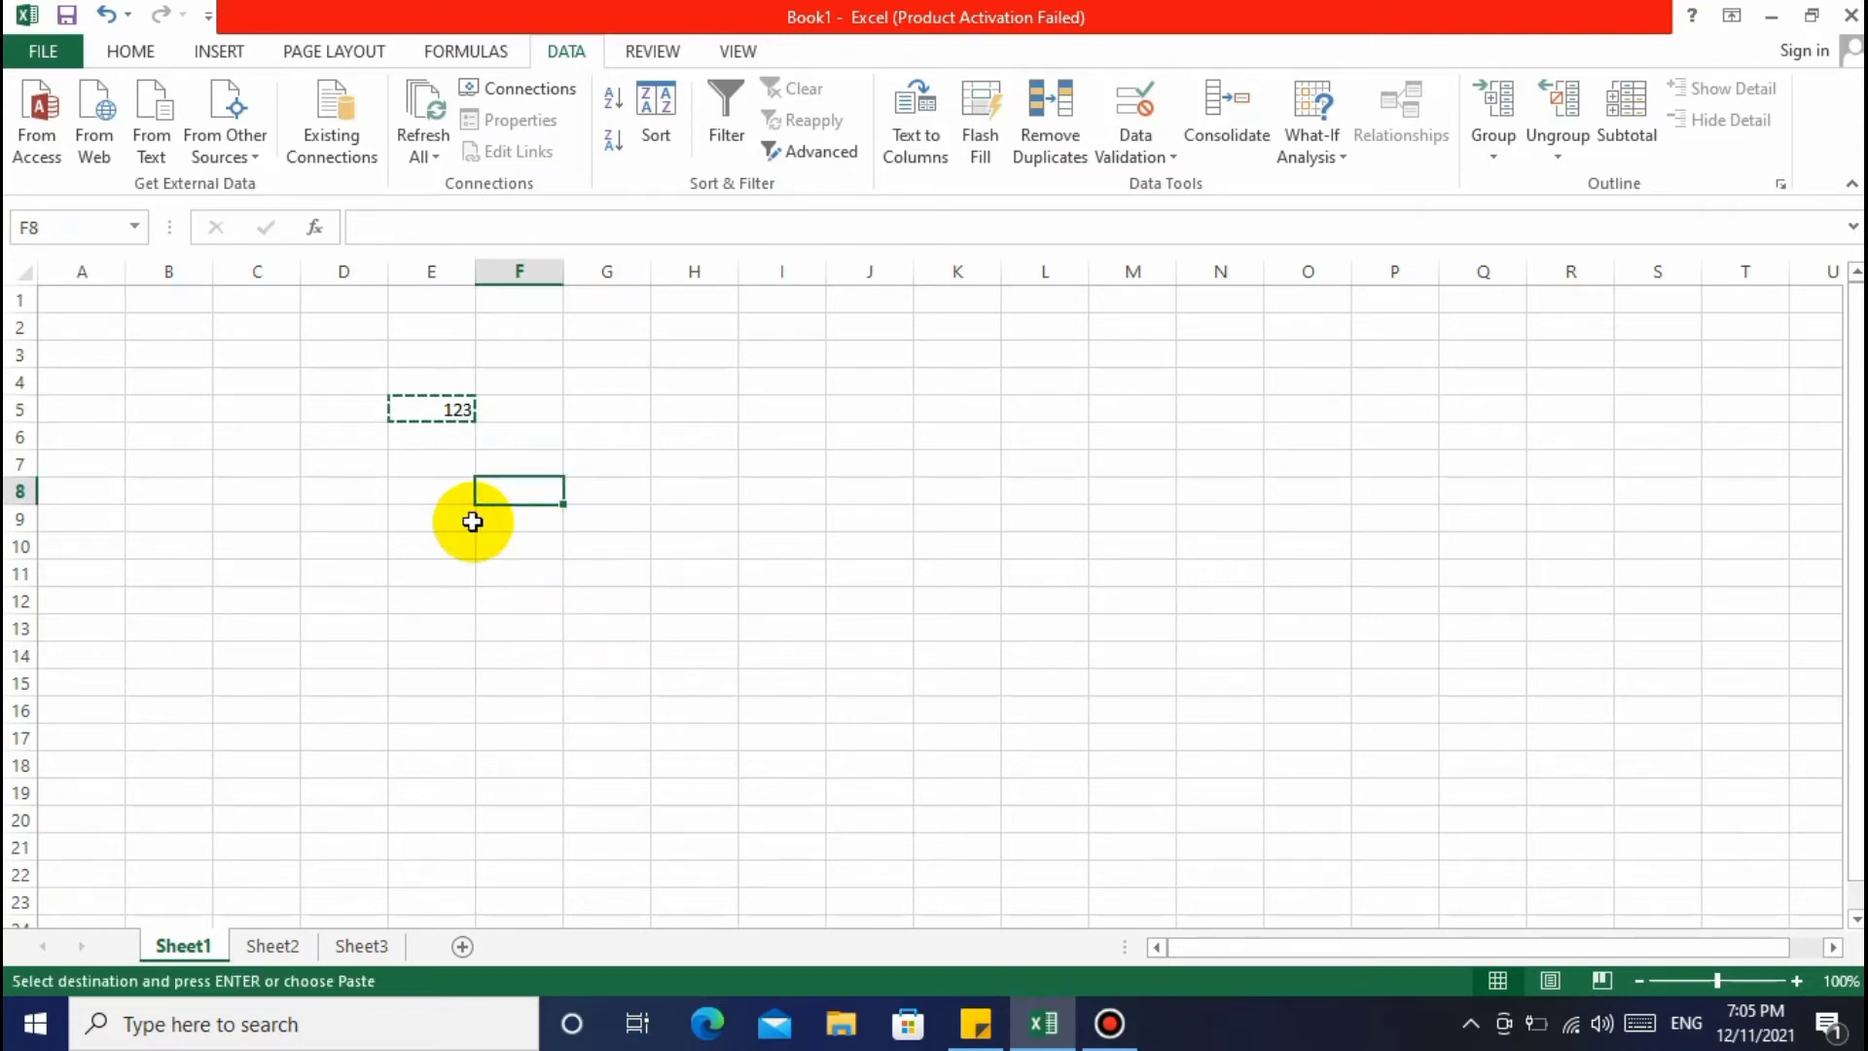
{"action": "left_click", "coordinate": [600, 390]}
{"action": "left_click", "coordinate": [601, 427]}
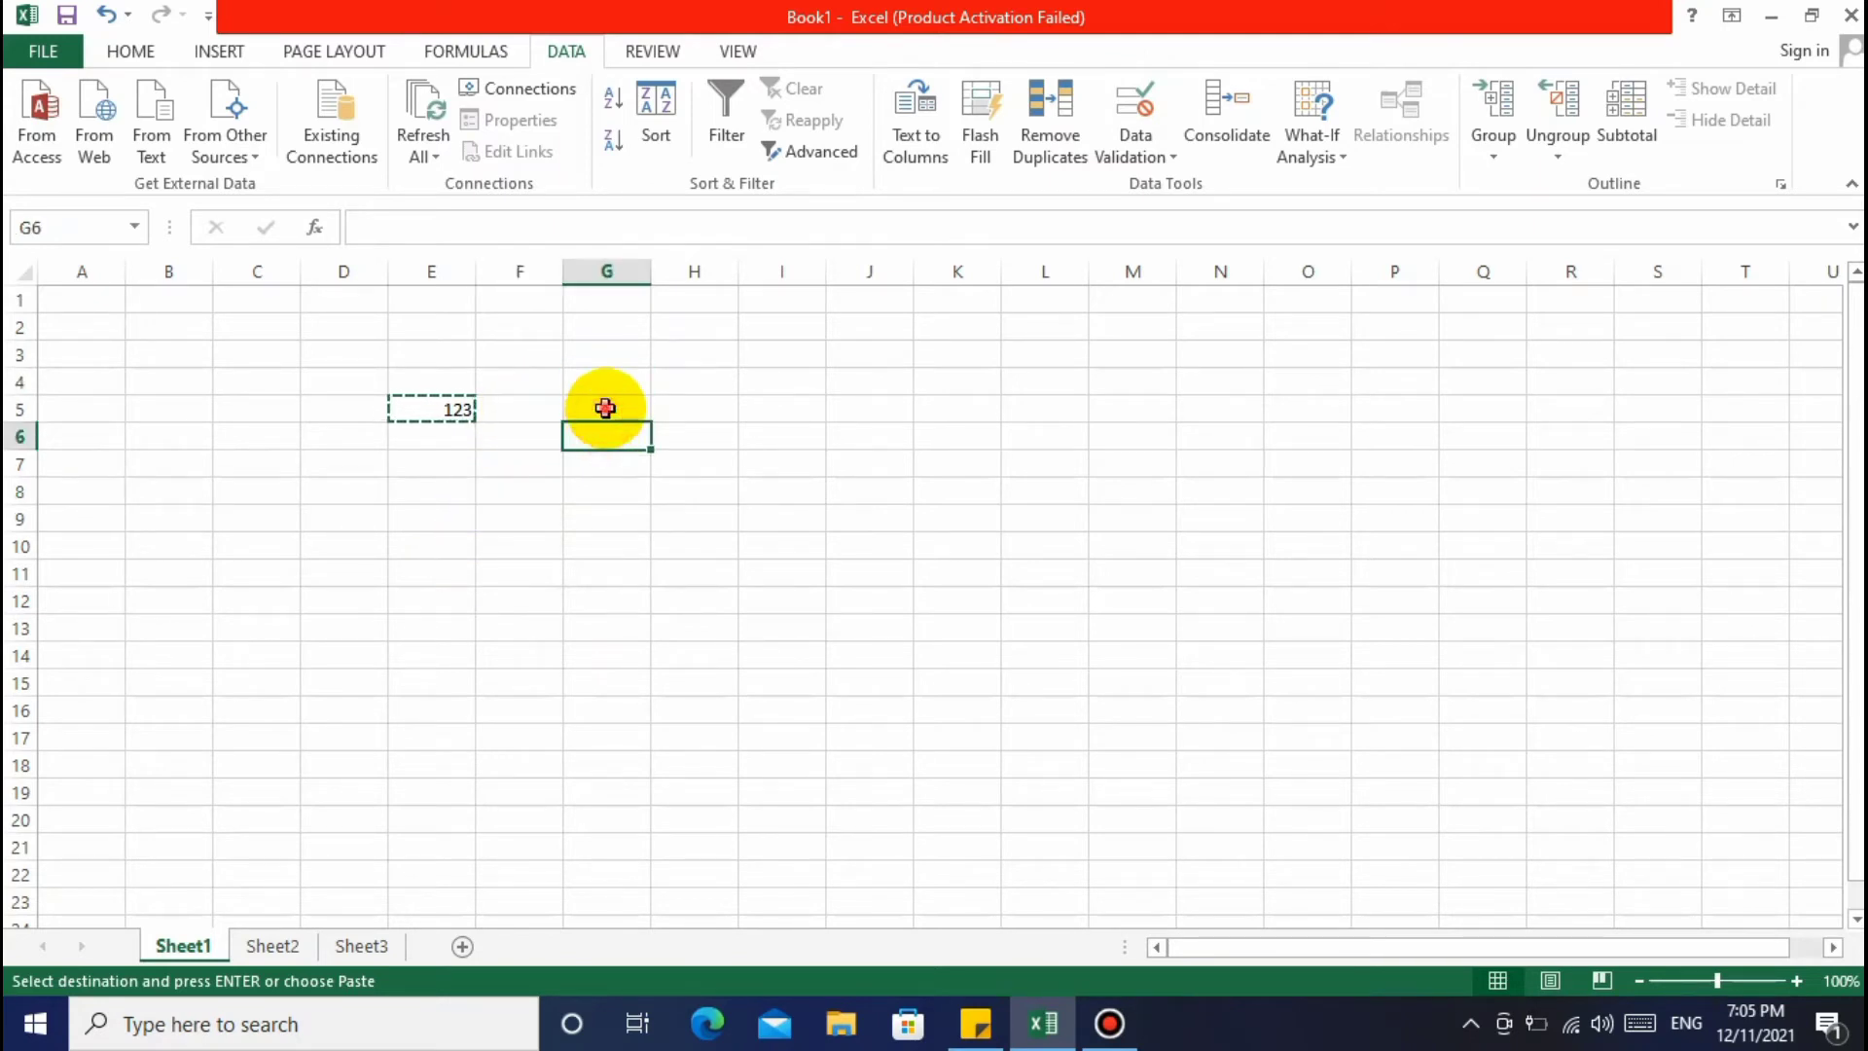
{"action": "left_click", "coordinate": [604, 409]}
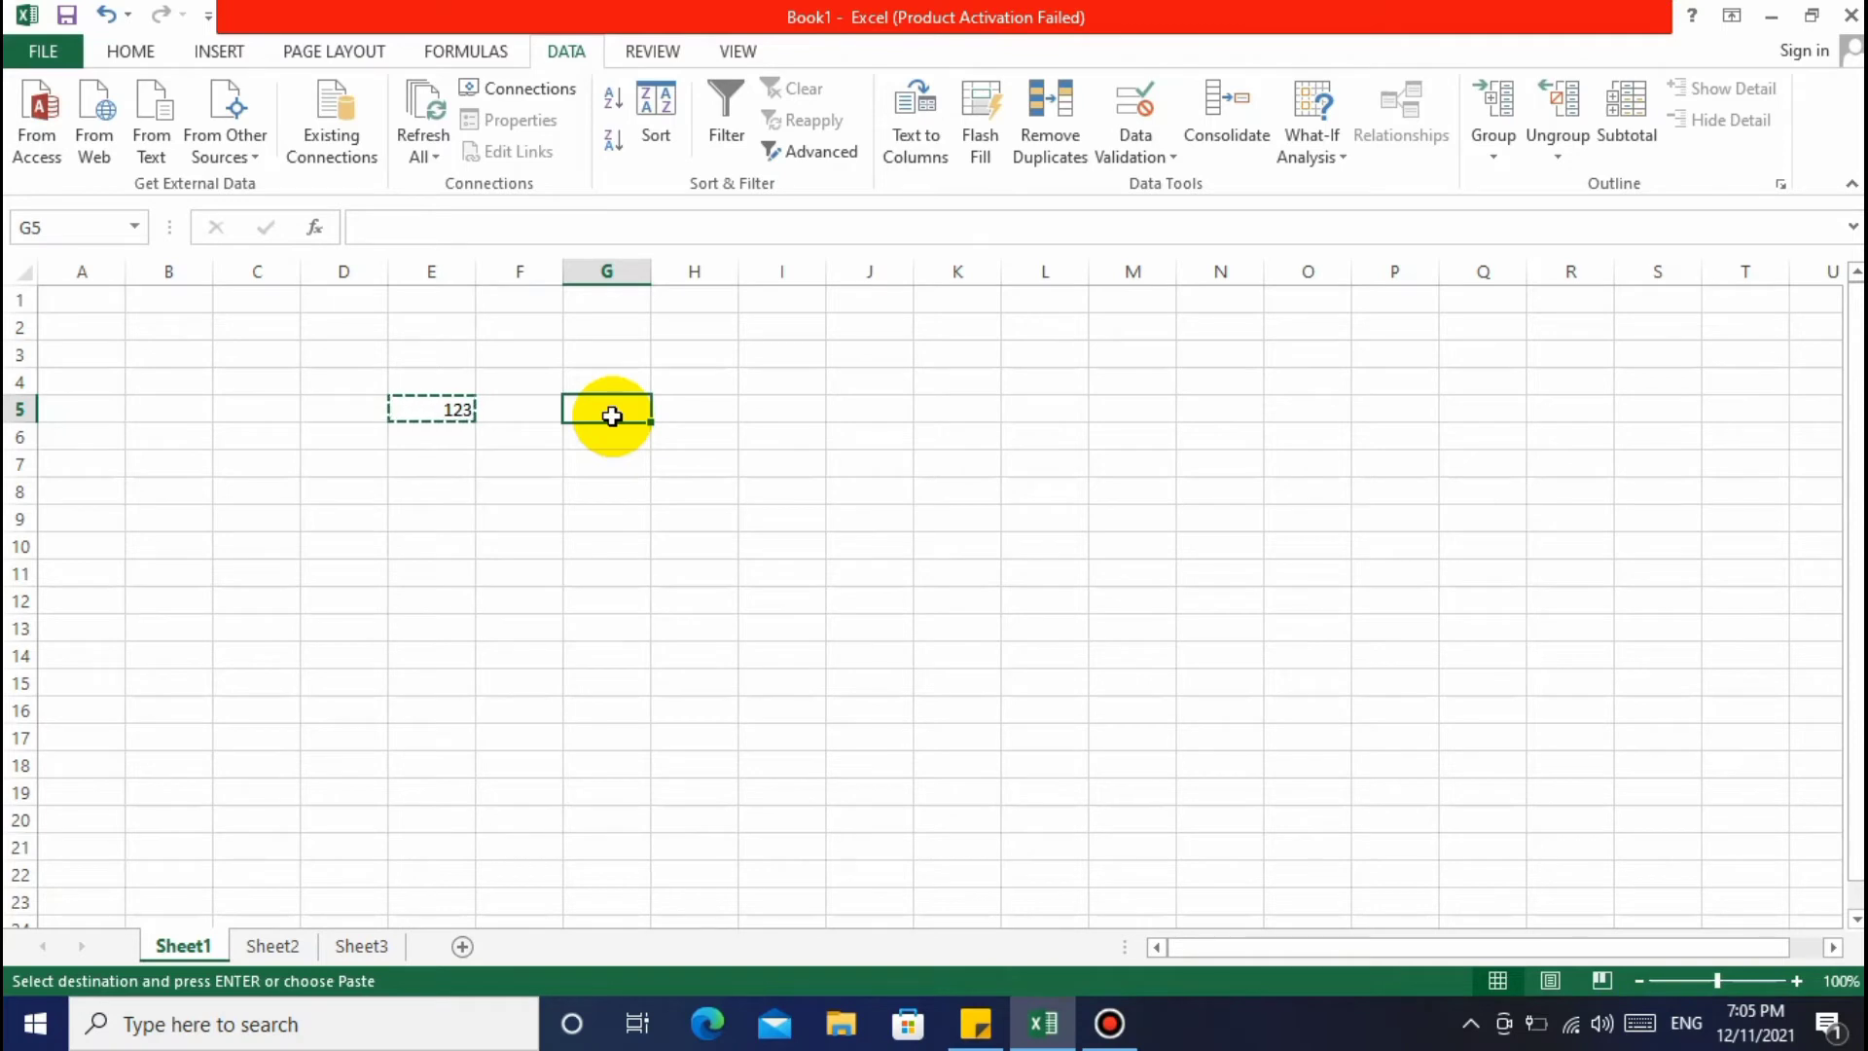
{"action": "key", "text": "ctrl+space"}
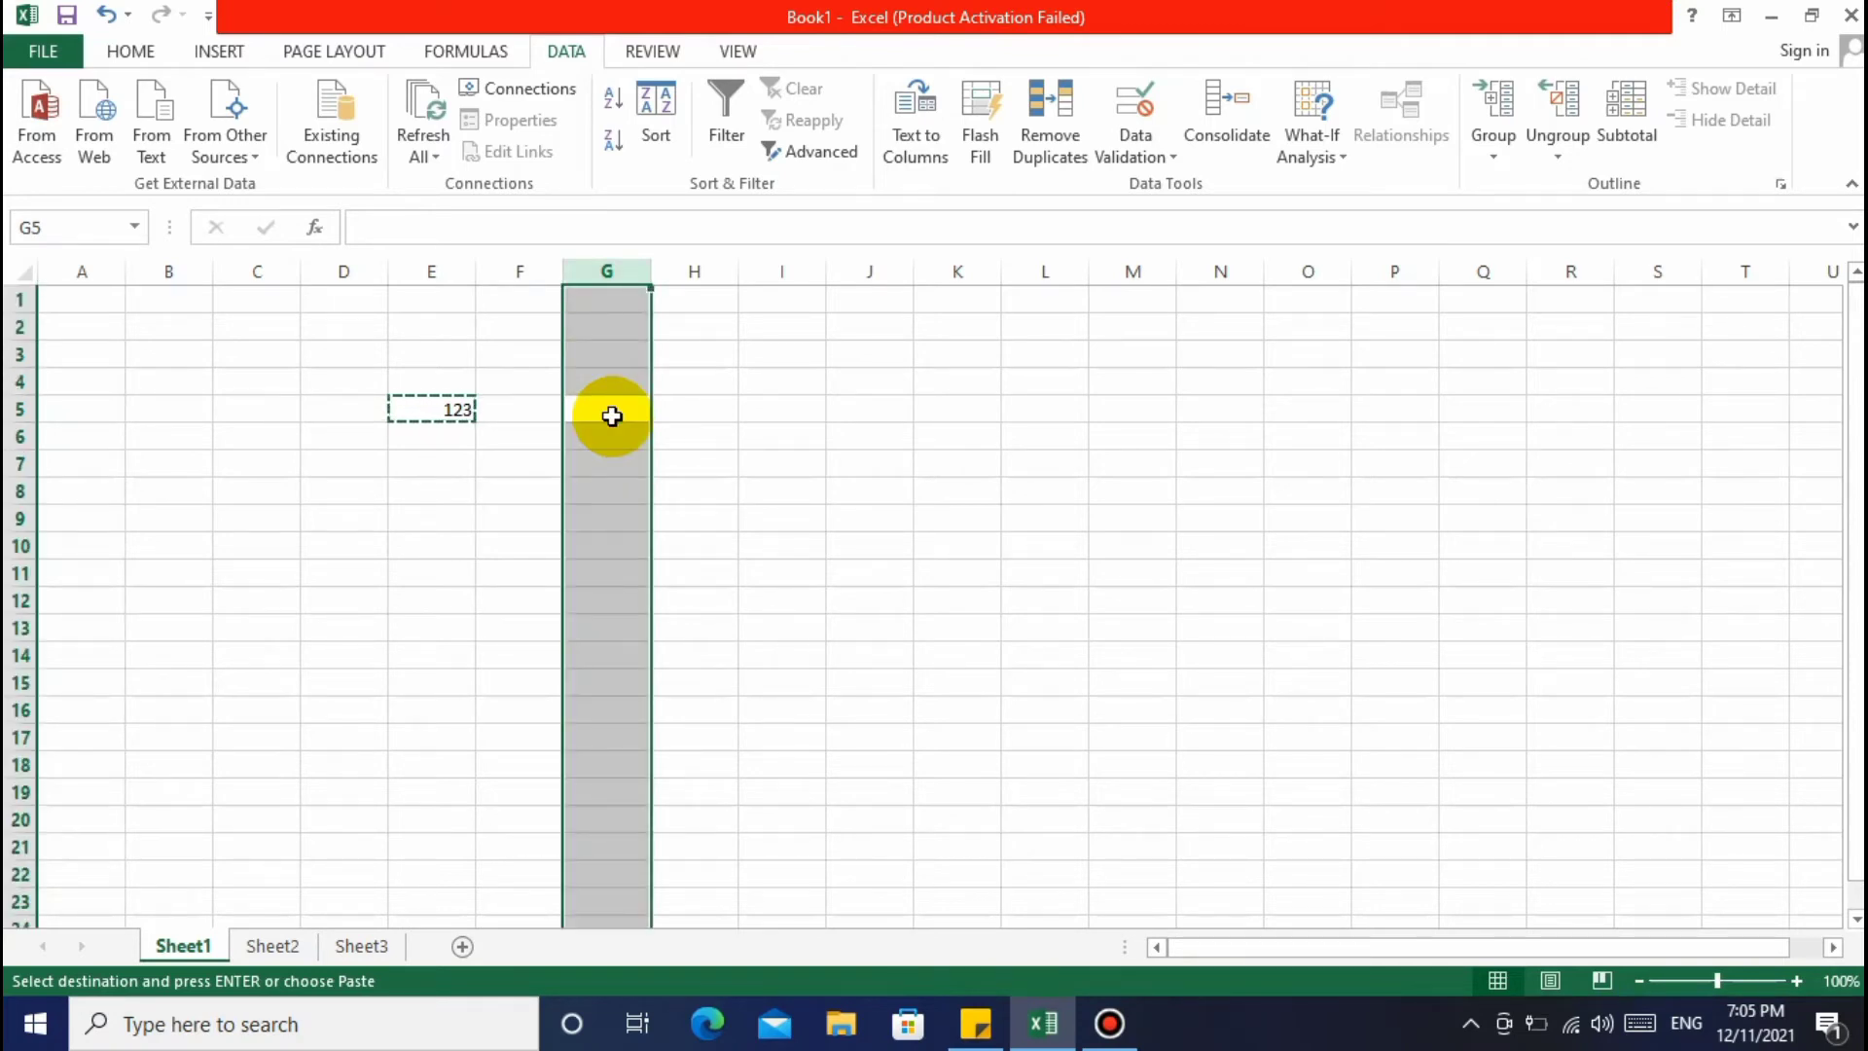
{"action": "key", "text": "ctrl+v"}
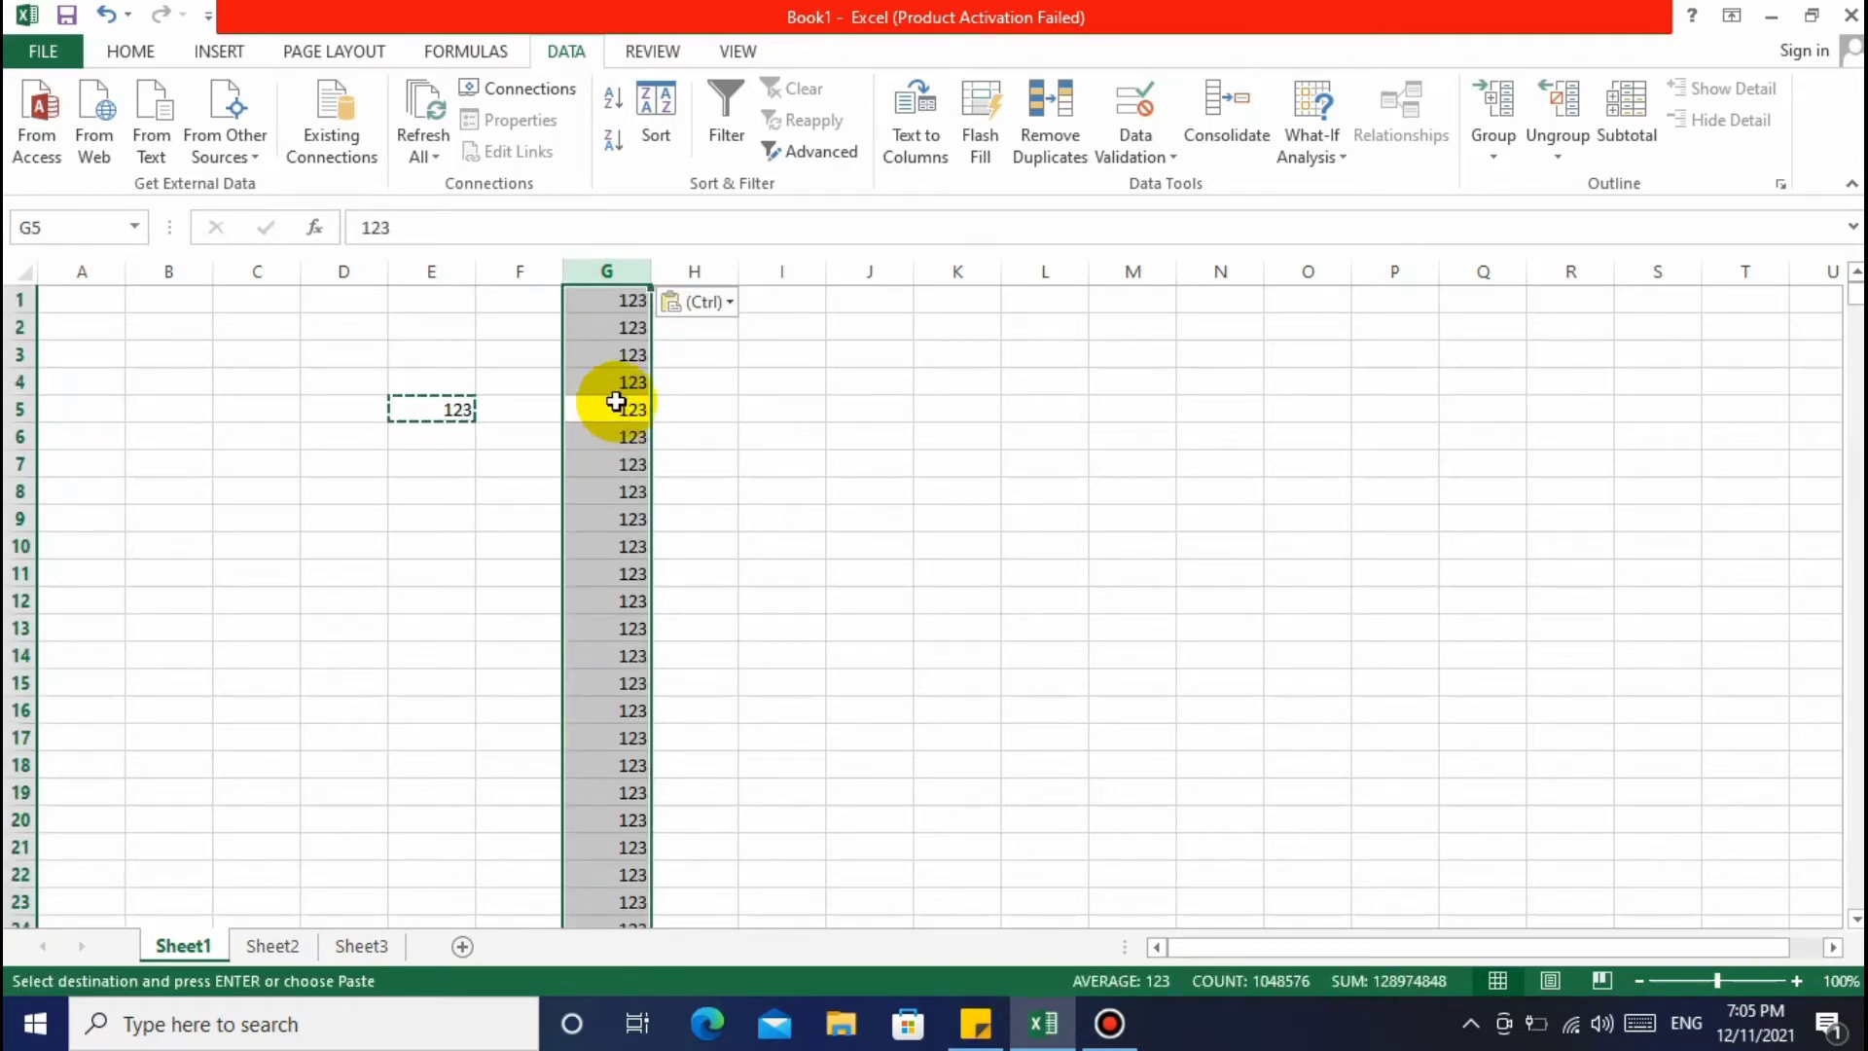
{"action": "left_click", "coordinate": [744, 437]}
{"action": "left_click", "coordinate": [613, 271]}
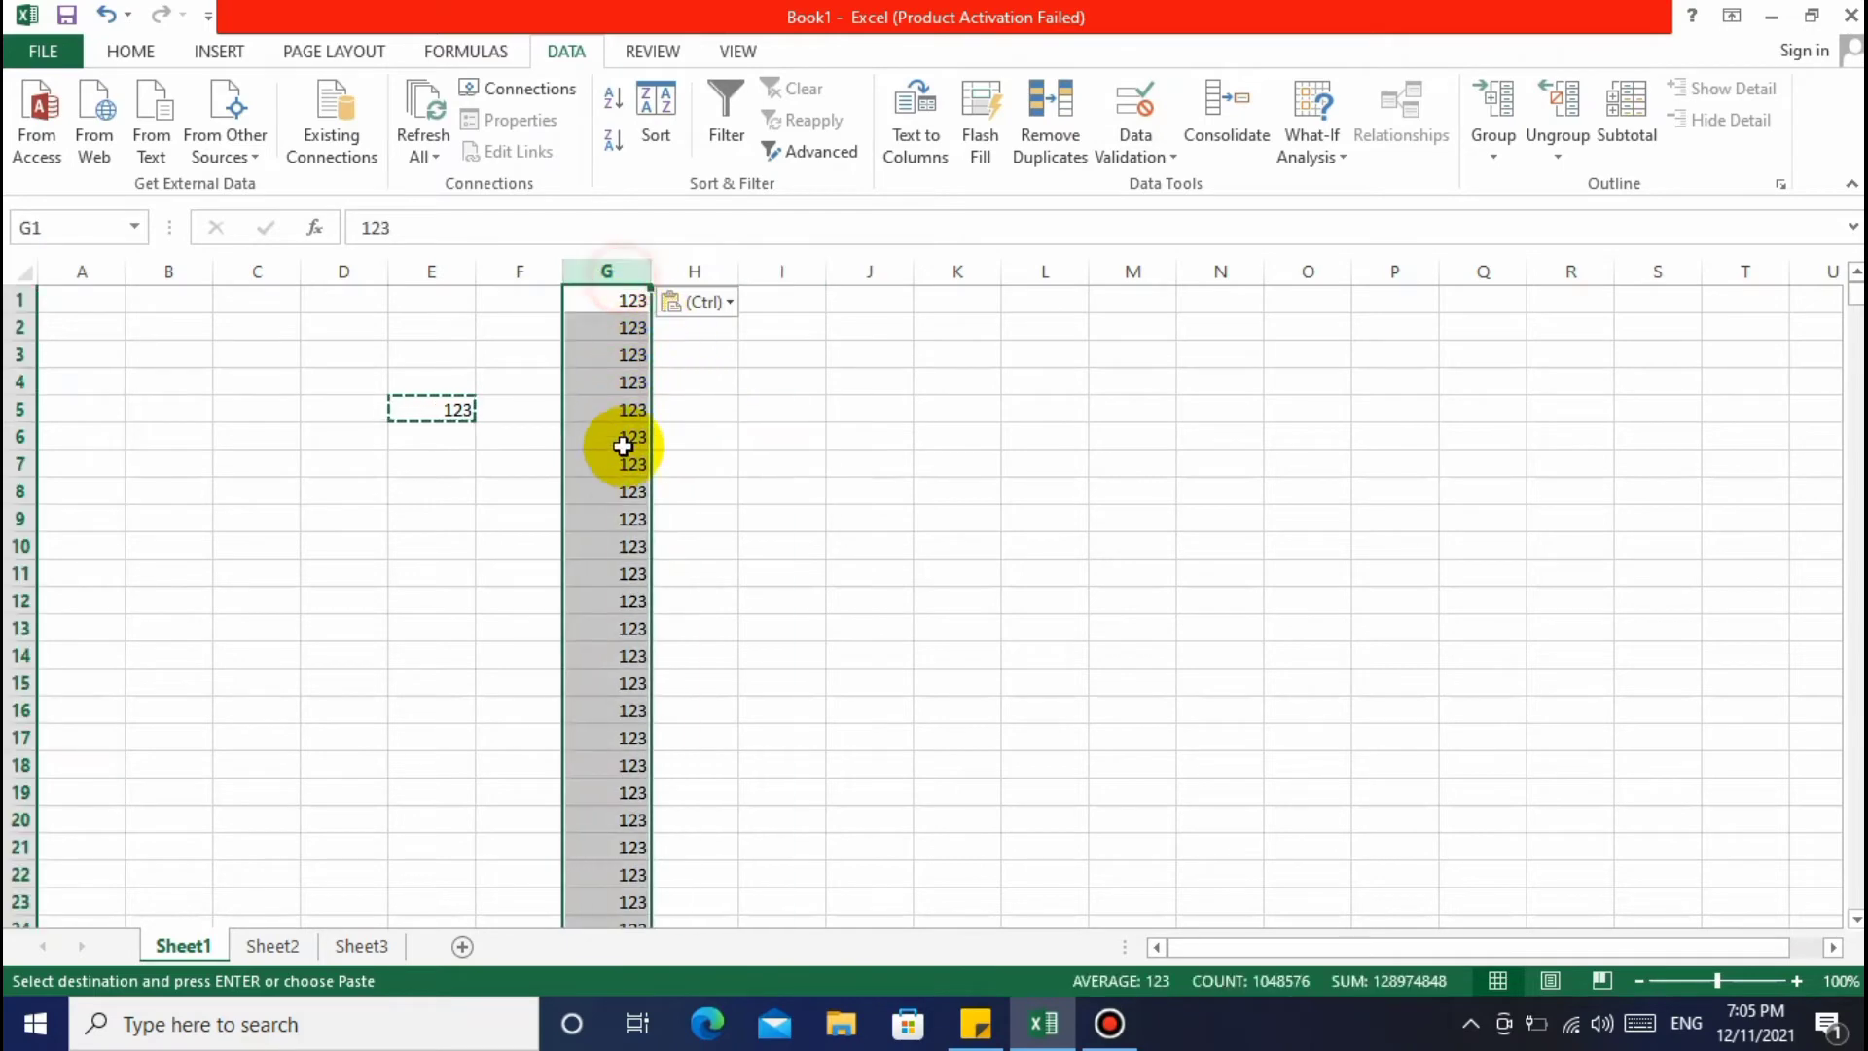
{"action": "left_click", "coordinate": [628, 585]}
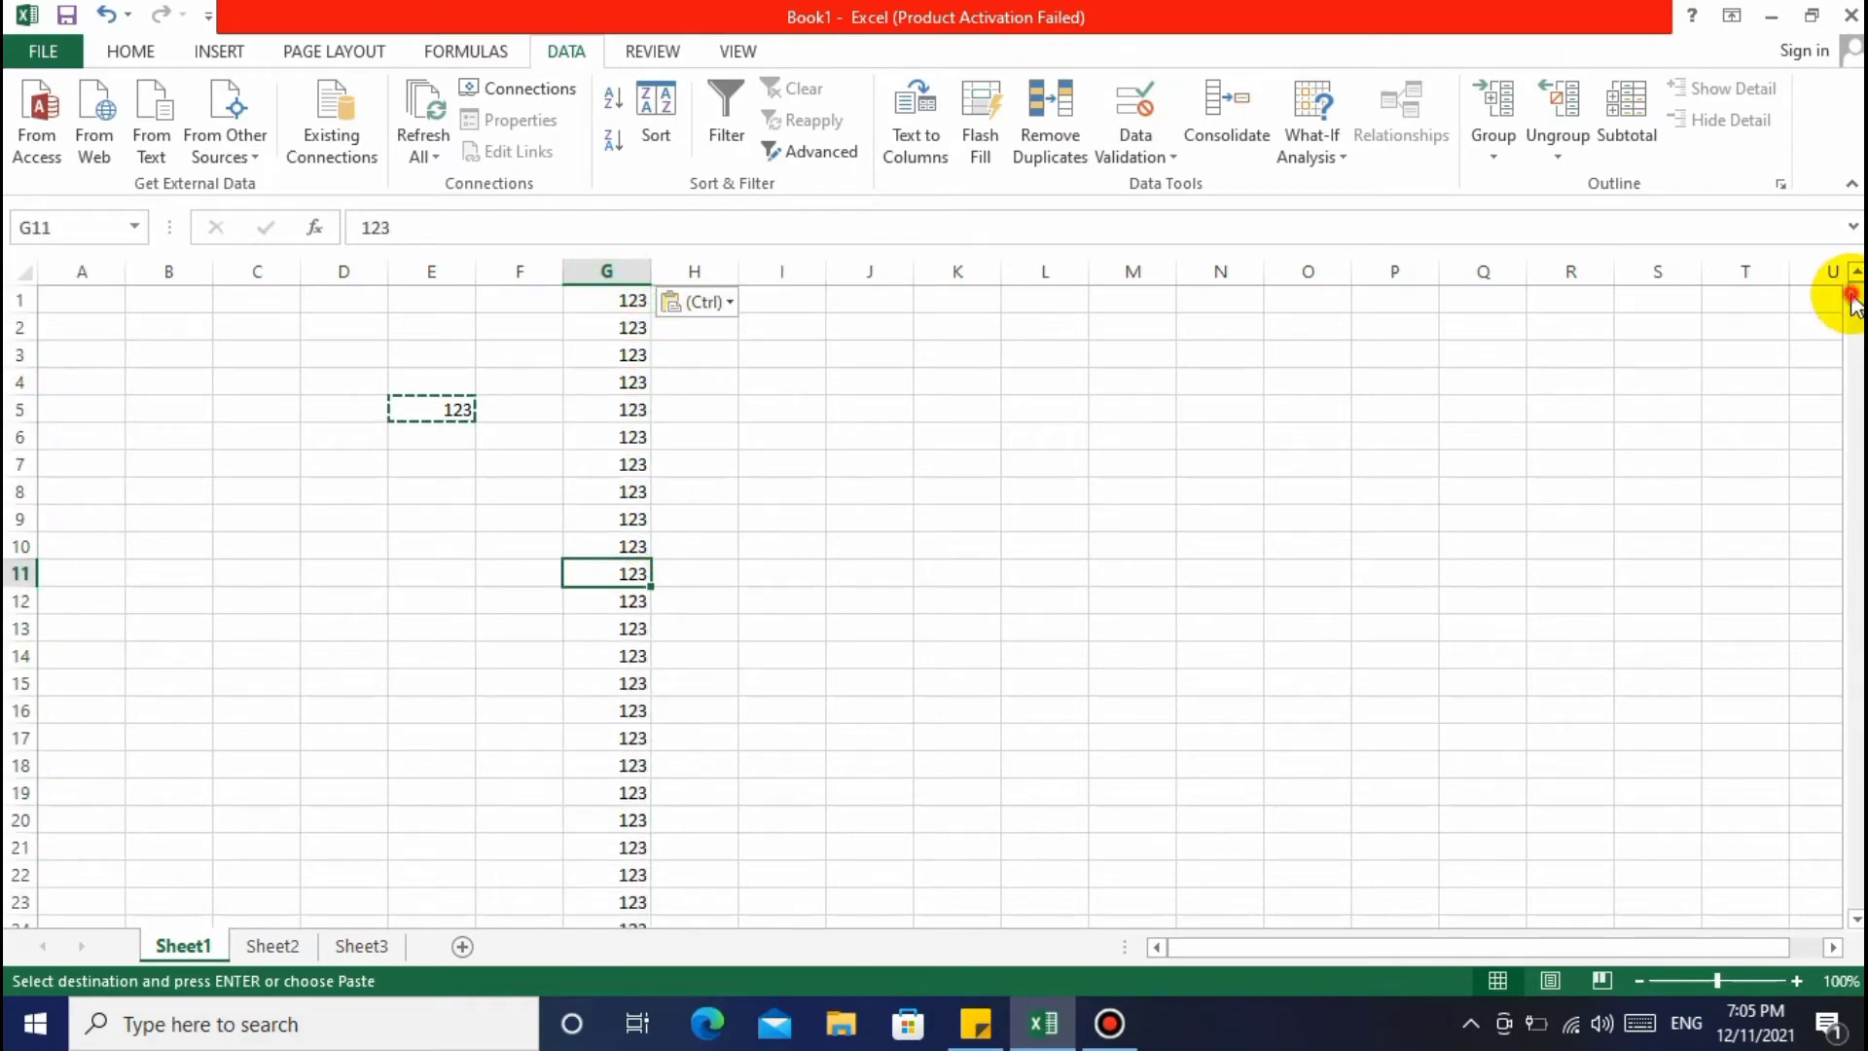
{"action": "mouse_move", "coordinate": [1853, 292]}
{"action": "left_mouse_down"}
{"action": "mouse_move", "coordinate": [1855, 900]}
{"action": "mouse_move", "coordinate": [1855, 403]}
{"action": "mouse_move", "coordinate": [1829, 283]}
{"action": "left_mouse_up"}
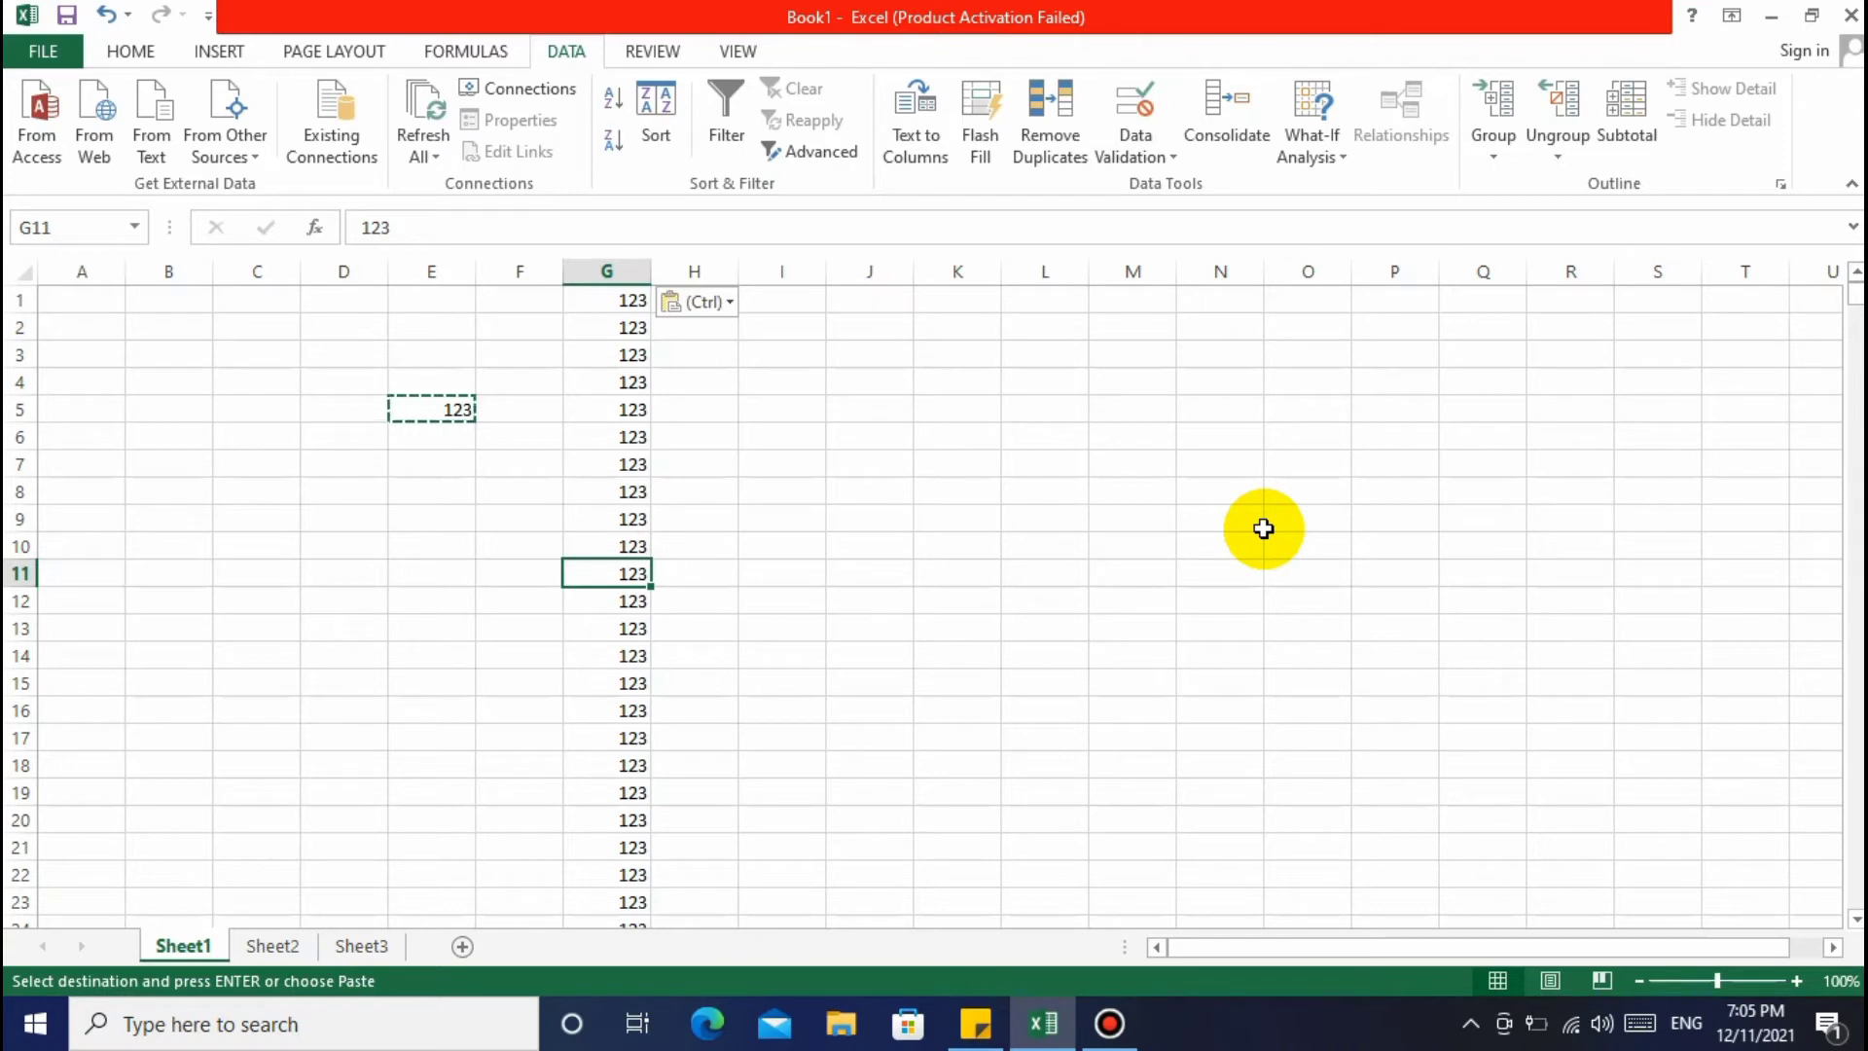
{"action": "left_click", "coordinate": [881, 542]}
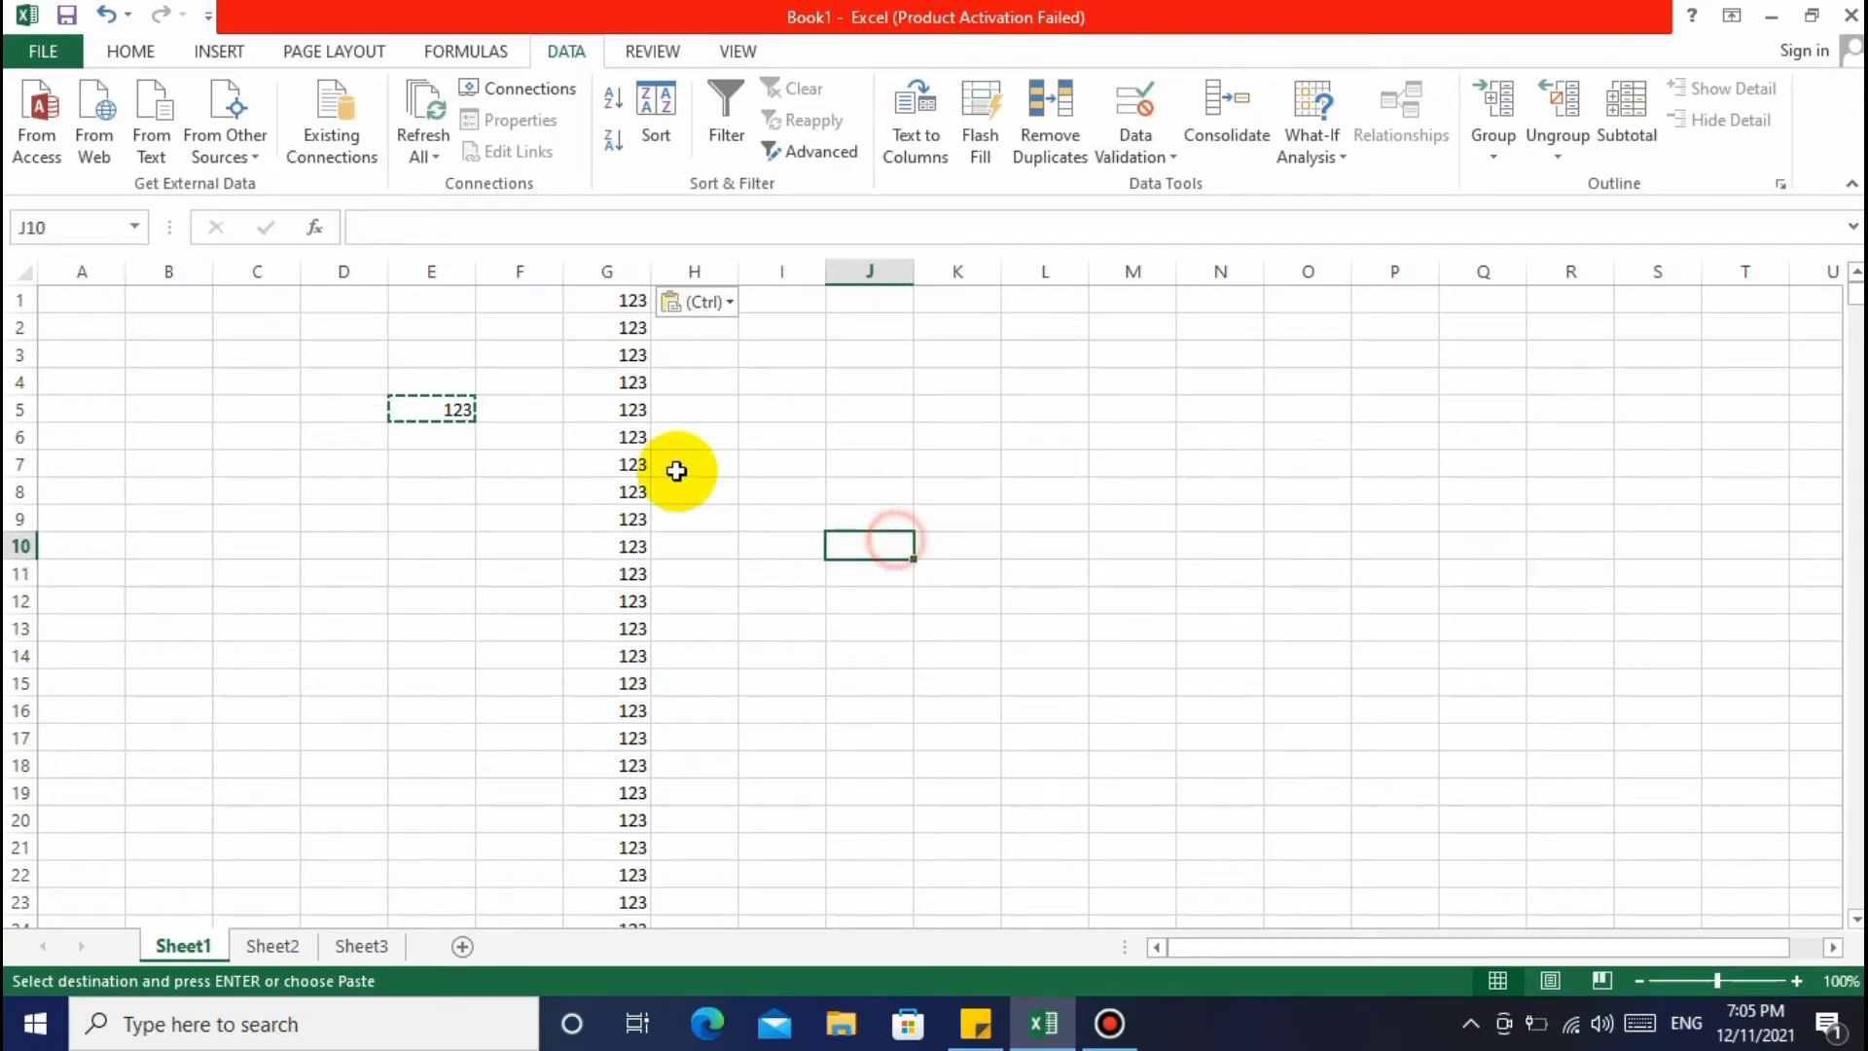
Delete the entire column G filled with 123 values
{"action": "left_click", "coordinate": [623, 271]}
{"action": "right_click", "coordinate": [627, 297]}
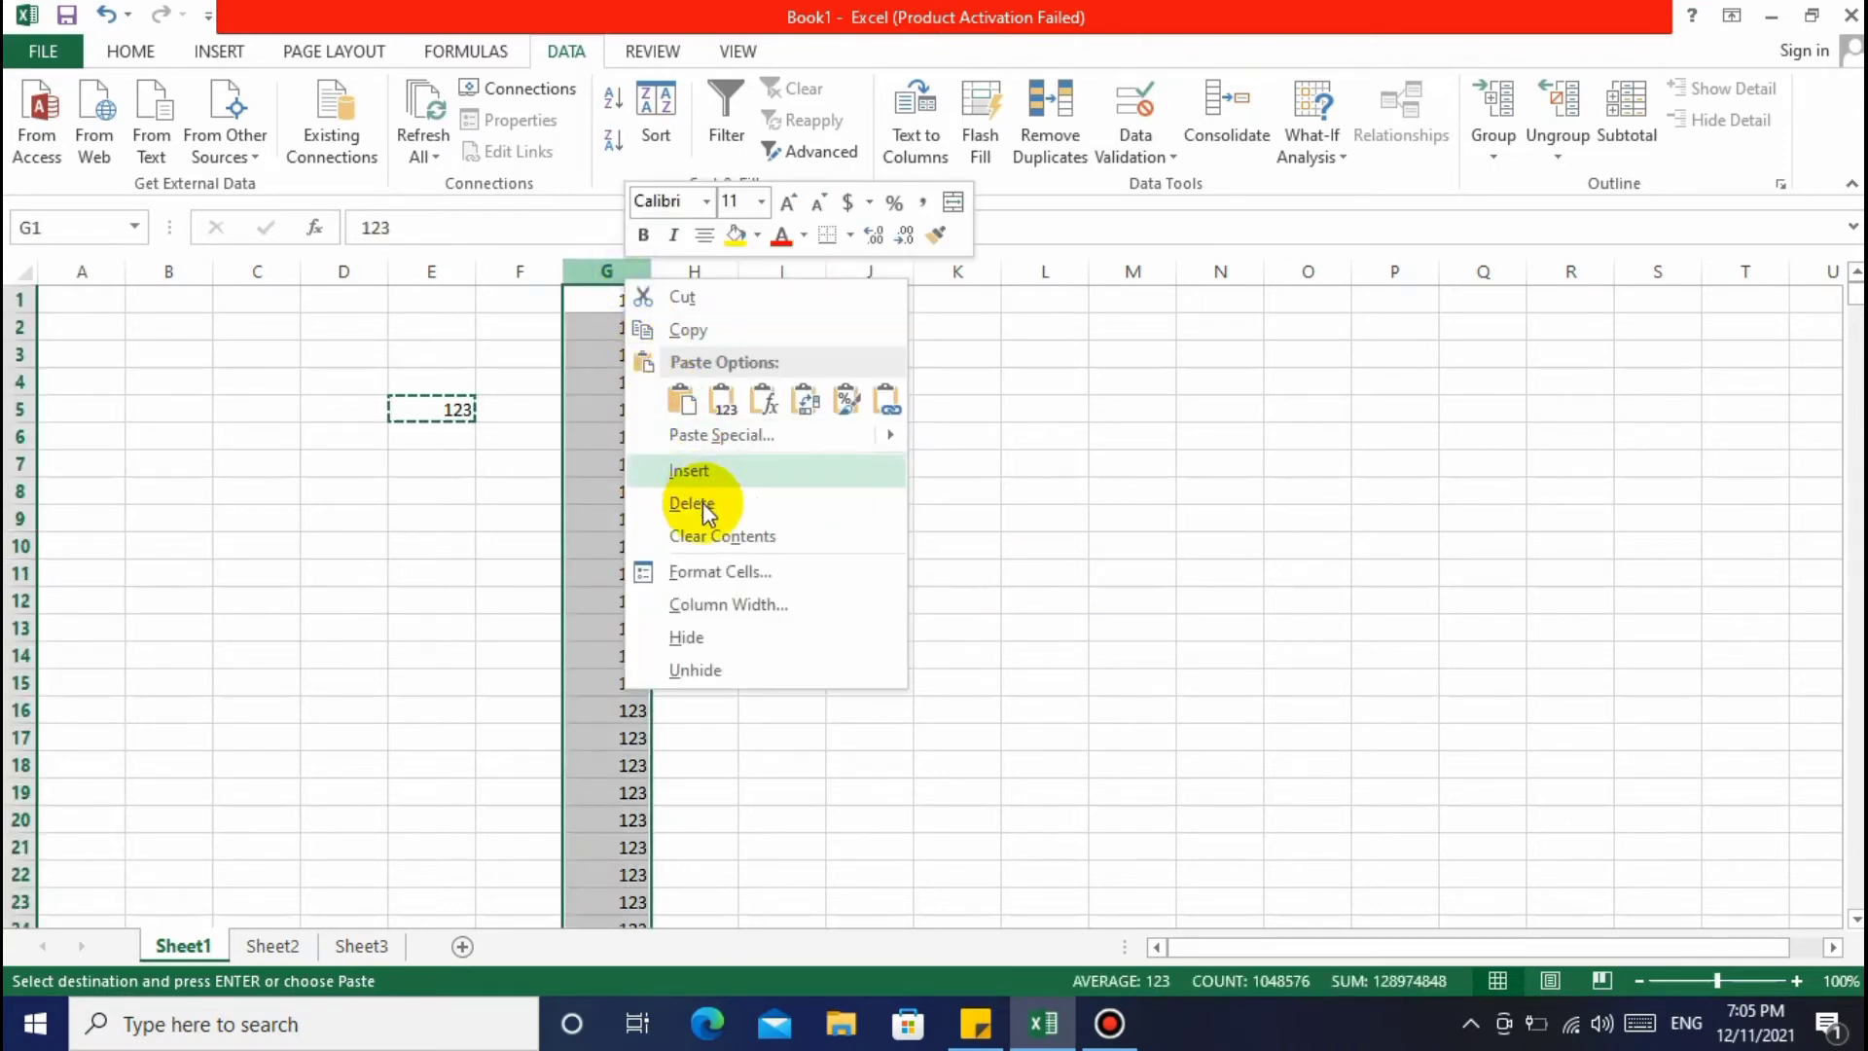
{"action": "left_click", "coordinate": [700, 498]}
{"action": "left_click", "coordinate": [517, 462]}
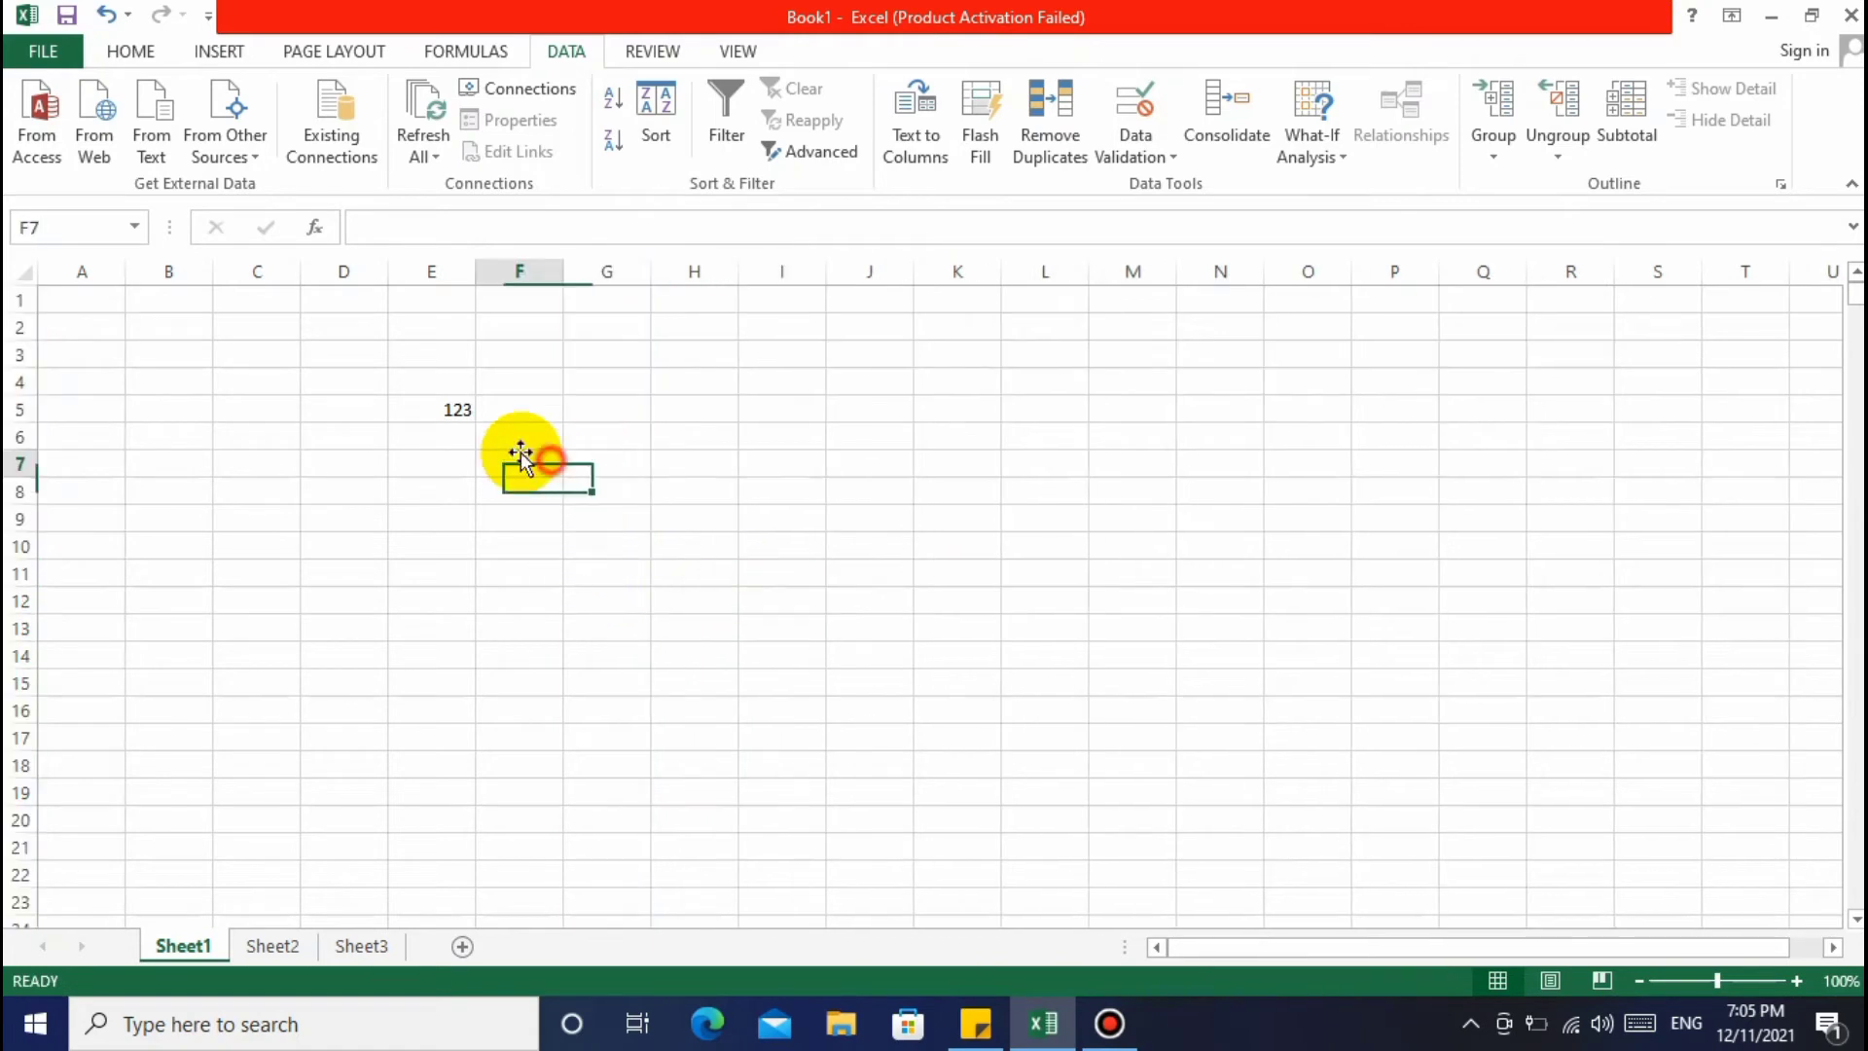
Copy the value 123 from cell E5 and paste it into the entire row 8
{"action": "left_click", "coordinate": [428, 409]}
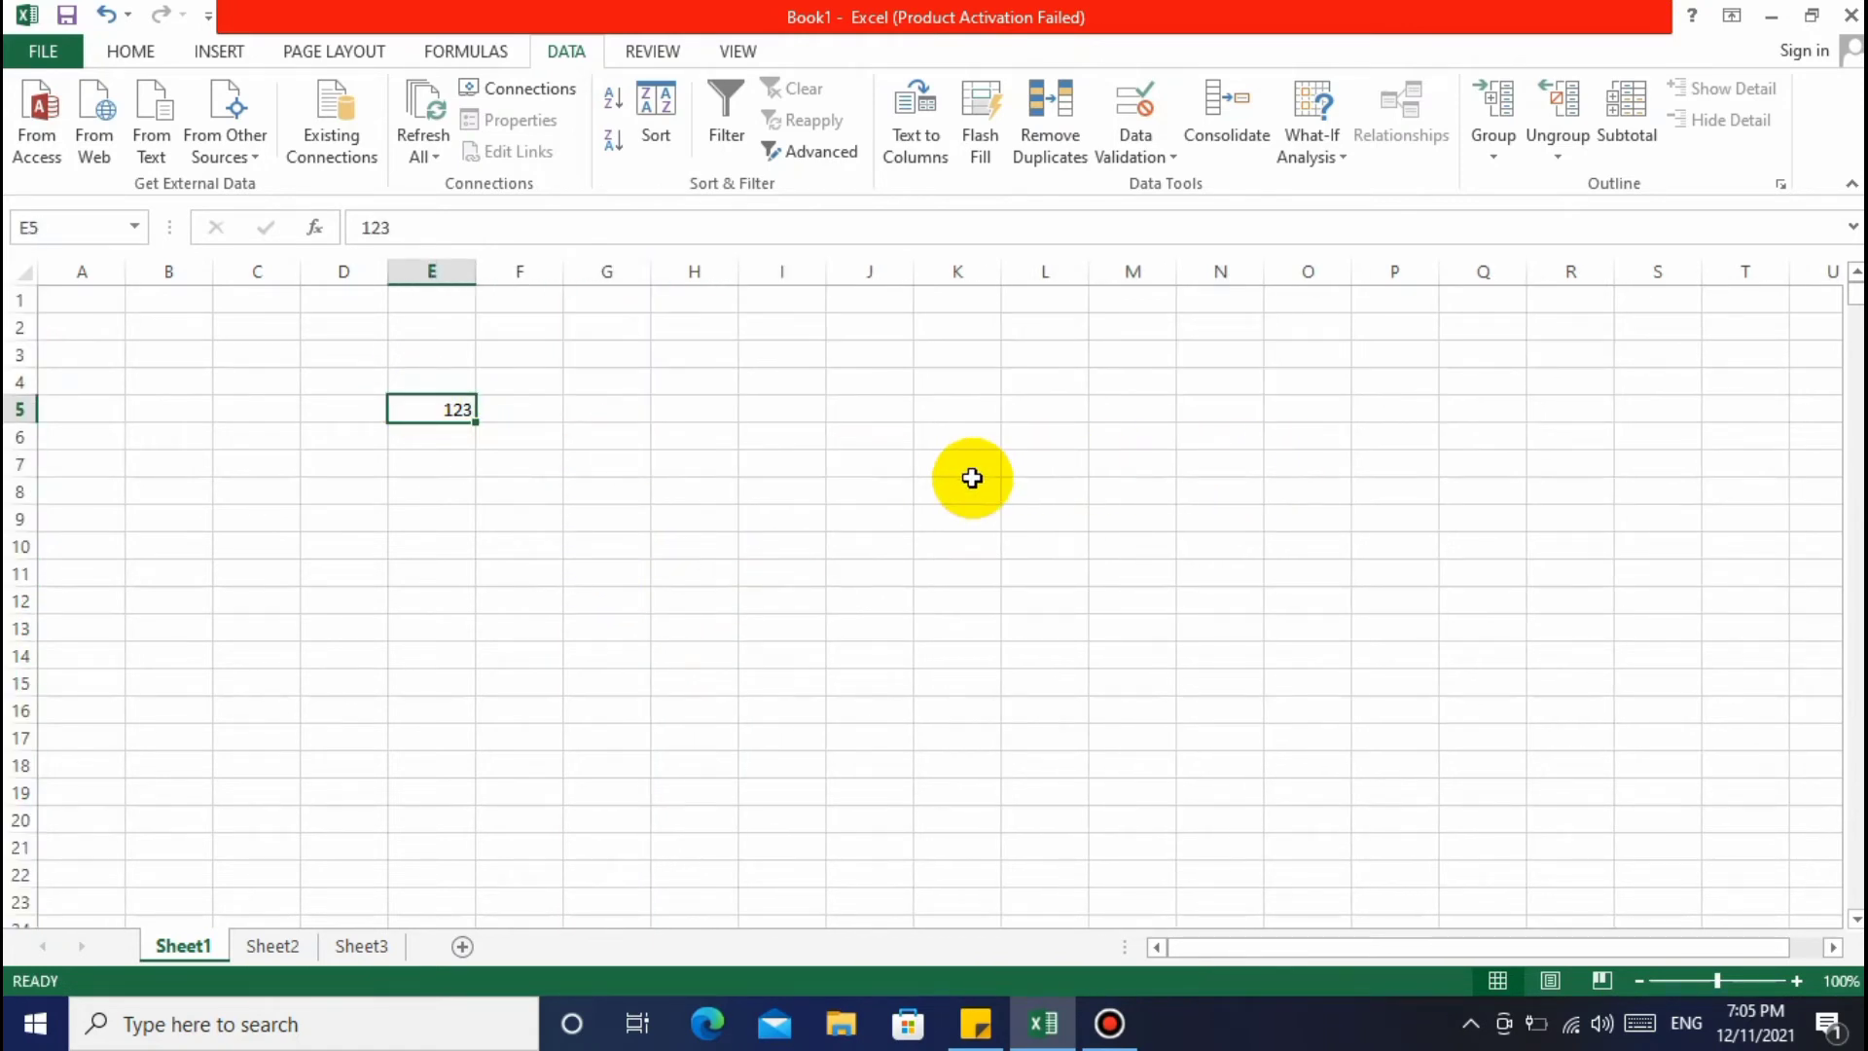
{"action": "key", "text": "ctrl+c"}
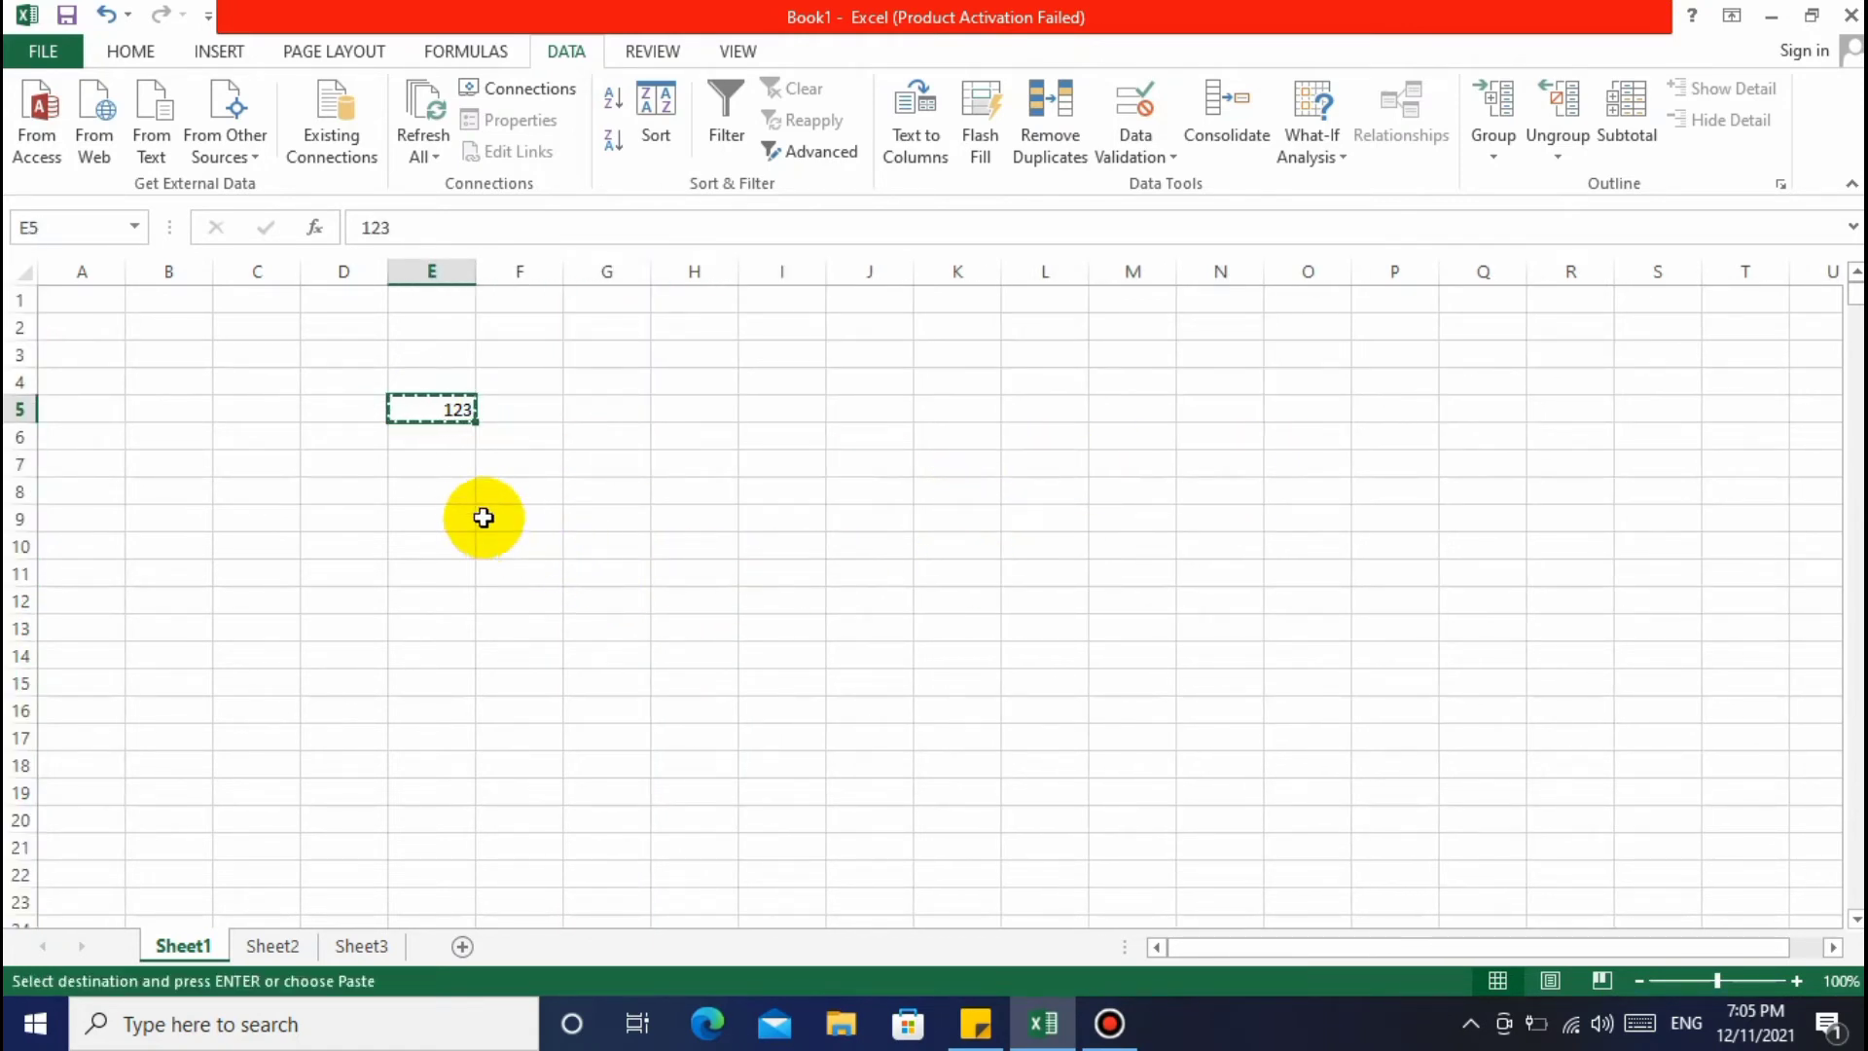
{"action": "left_click", "coordinate": [492, 488]}
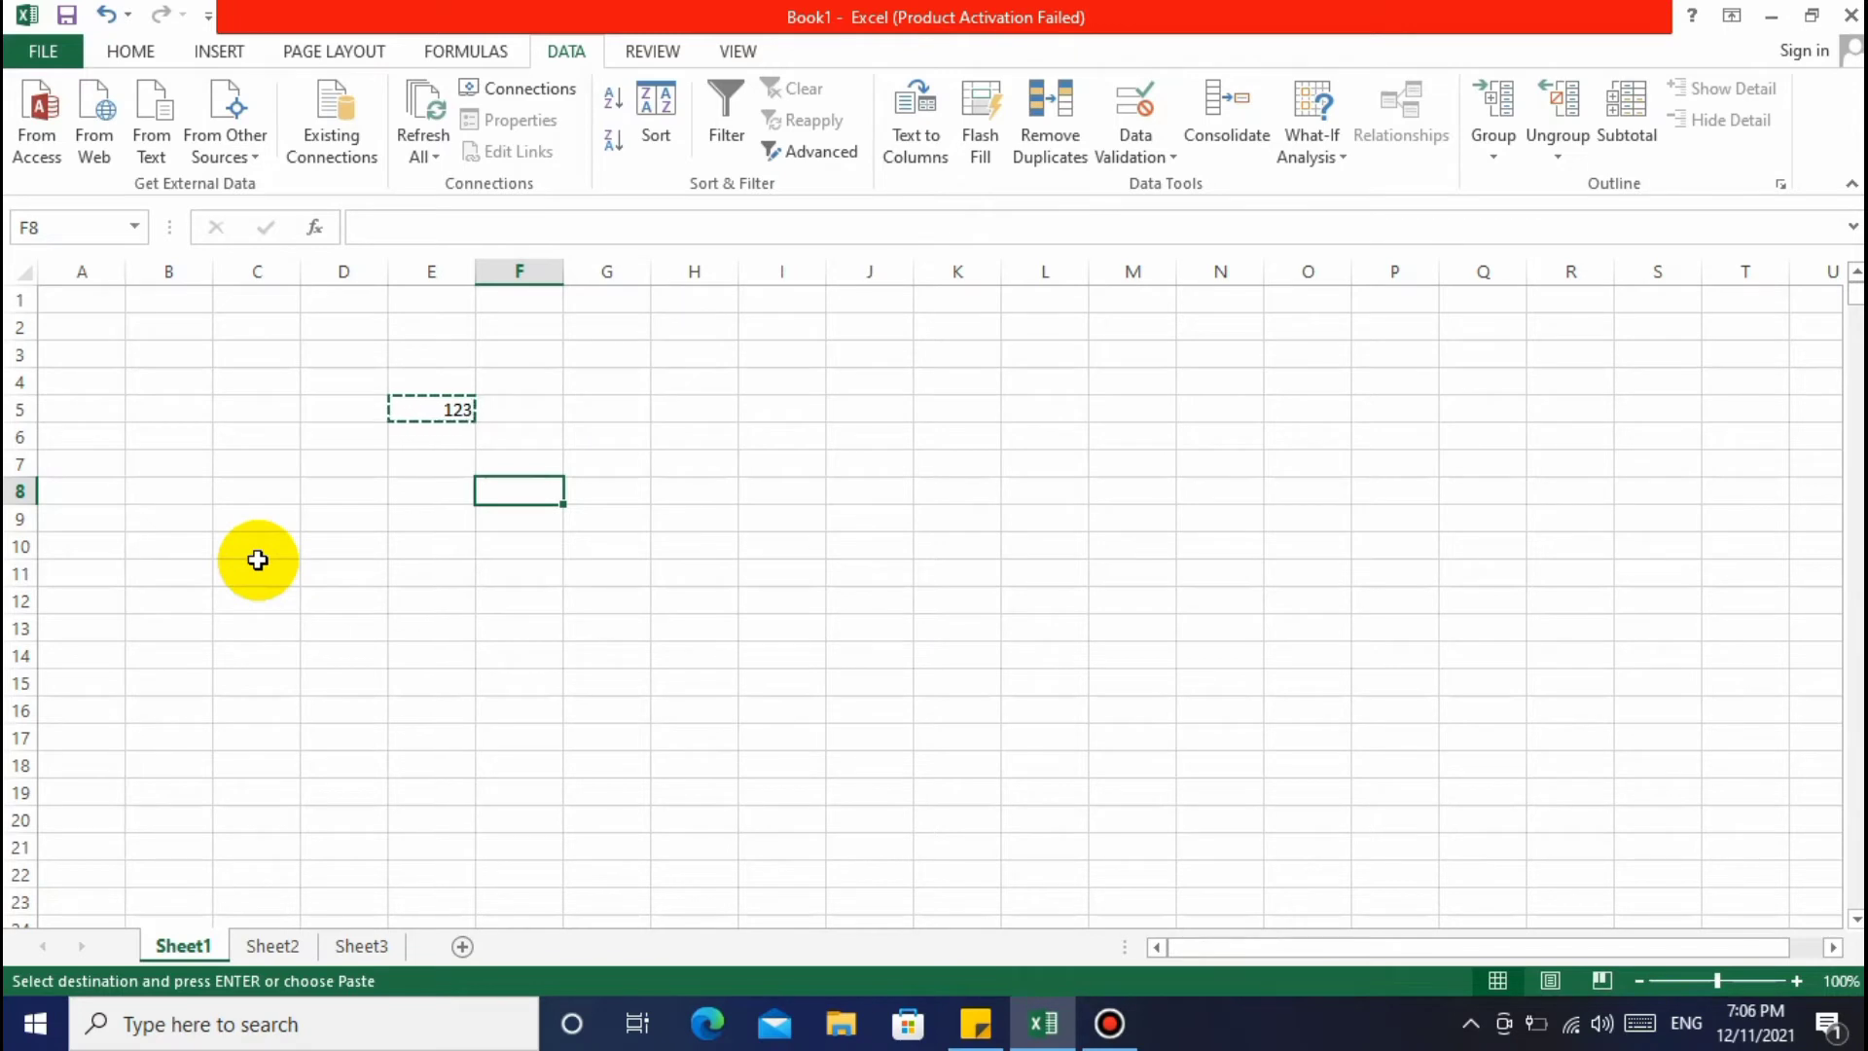
{"action": "key", "text": "shift+space"}
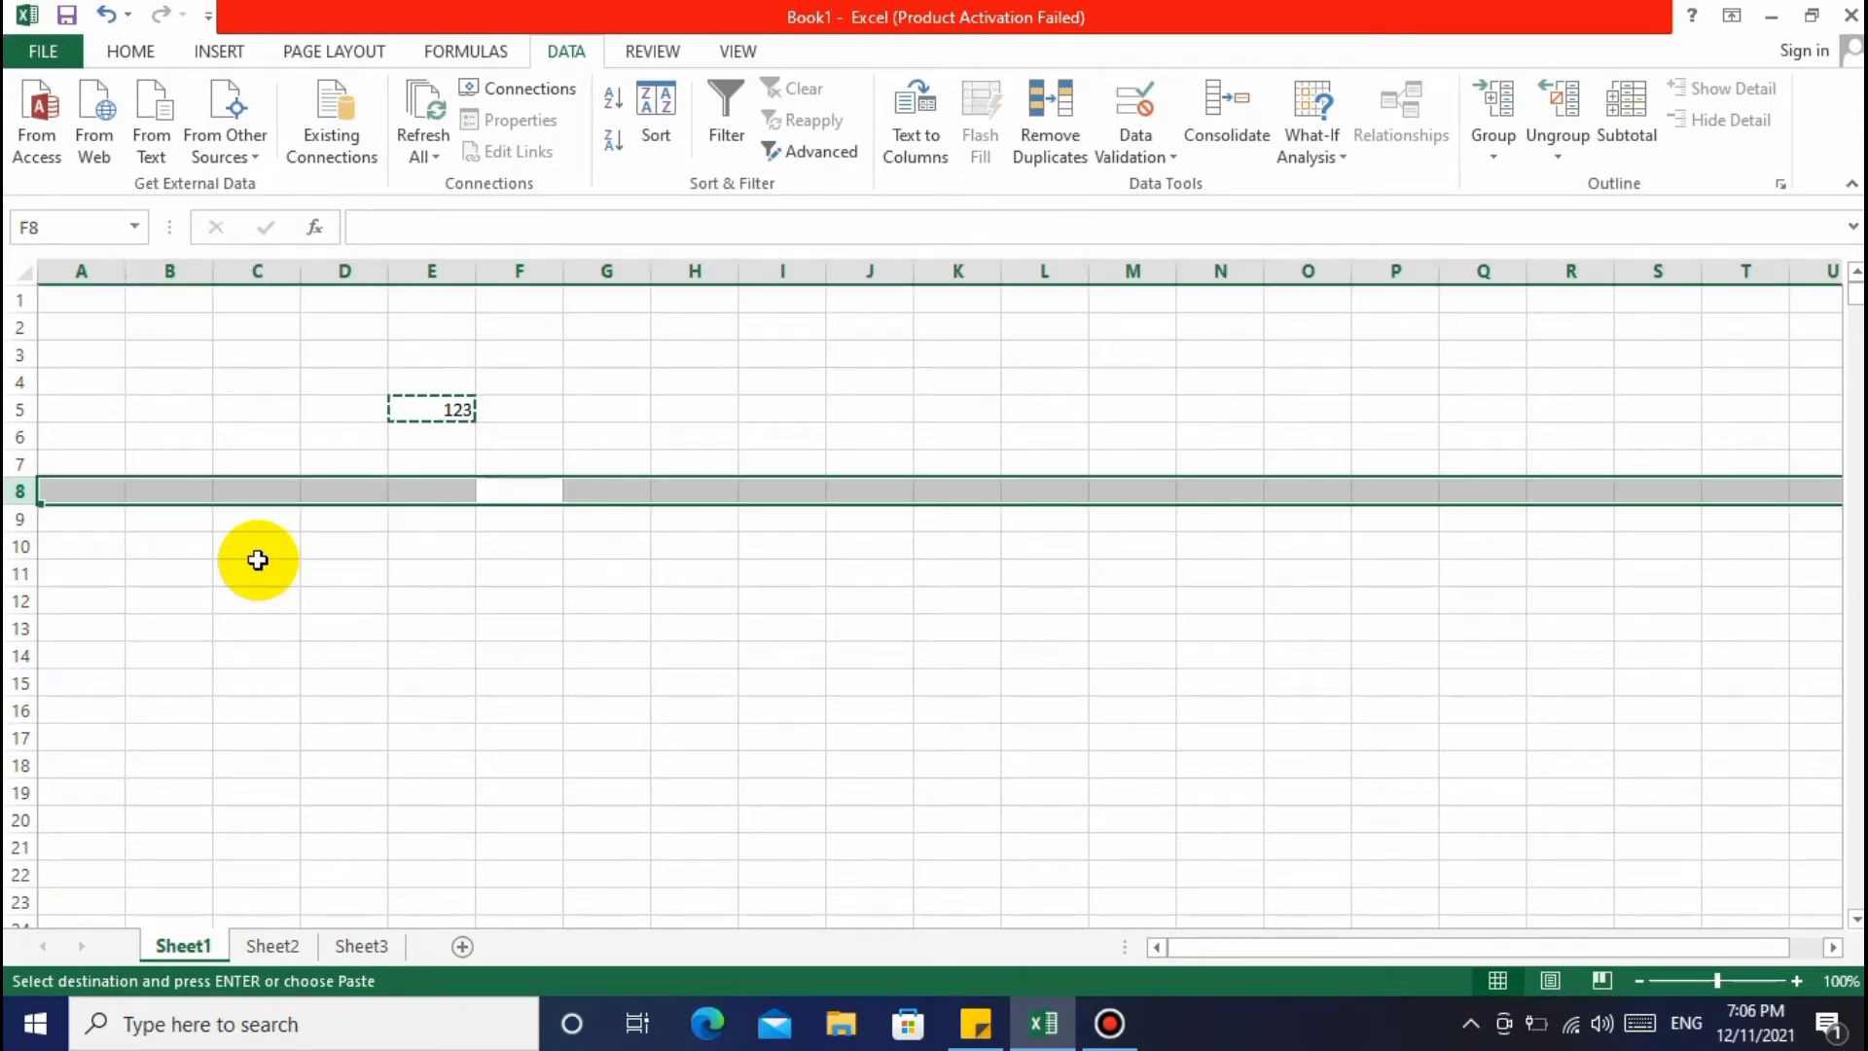
{"action": "key", "text": "ctrl+v"}
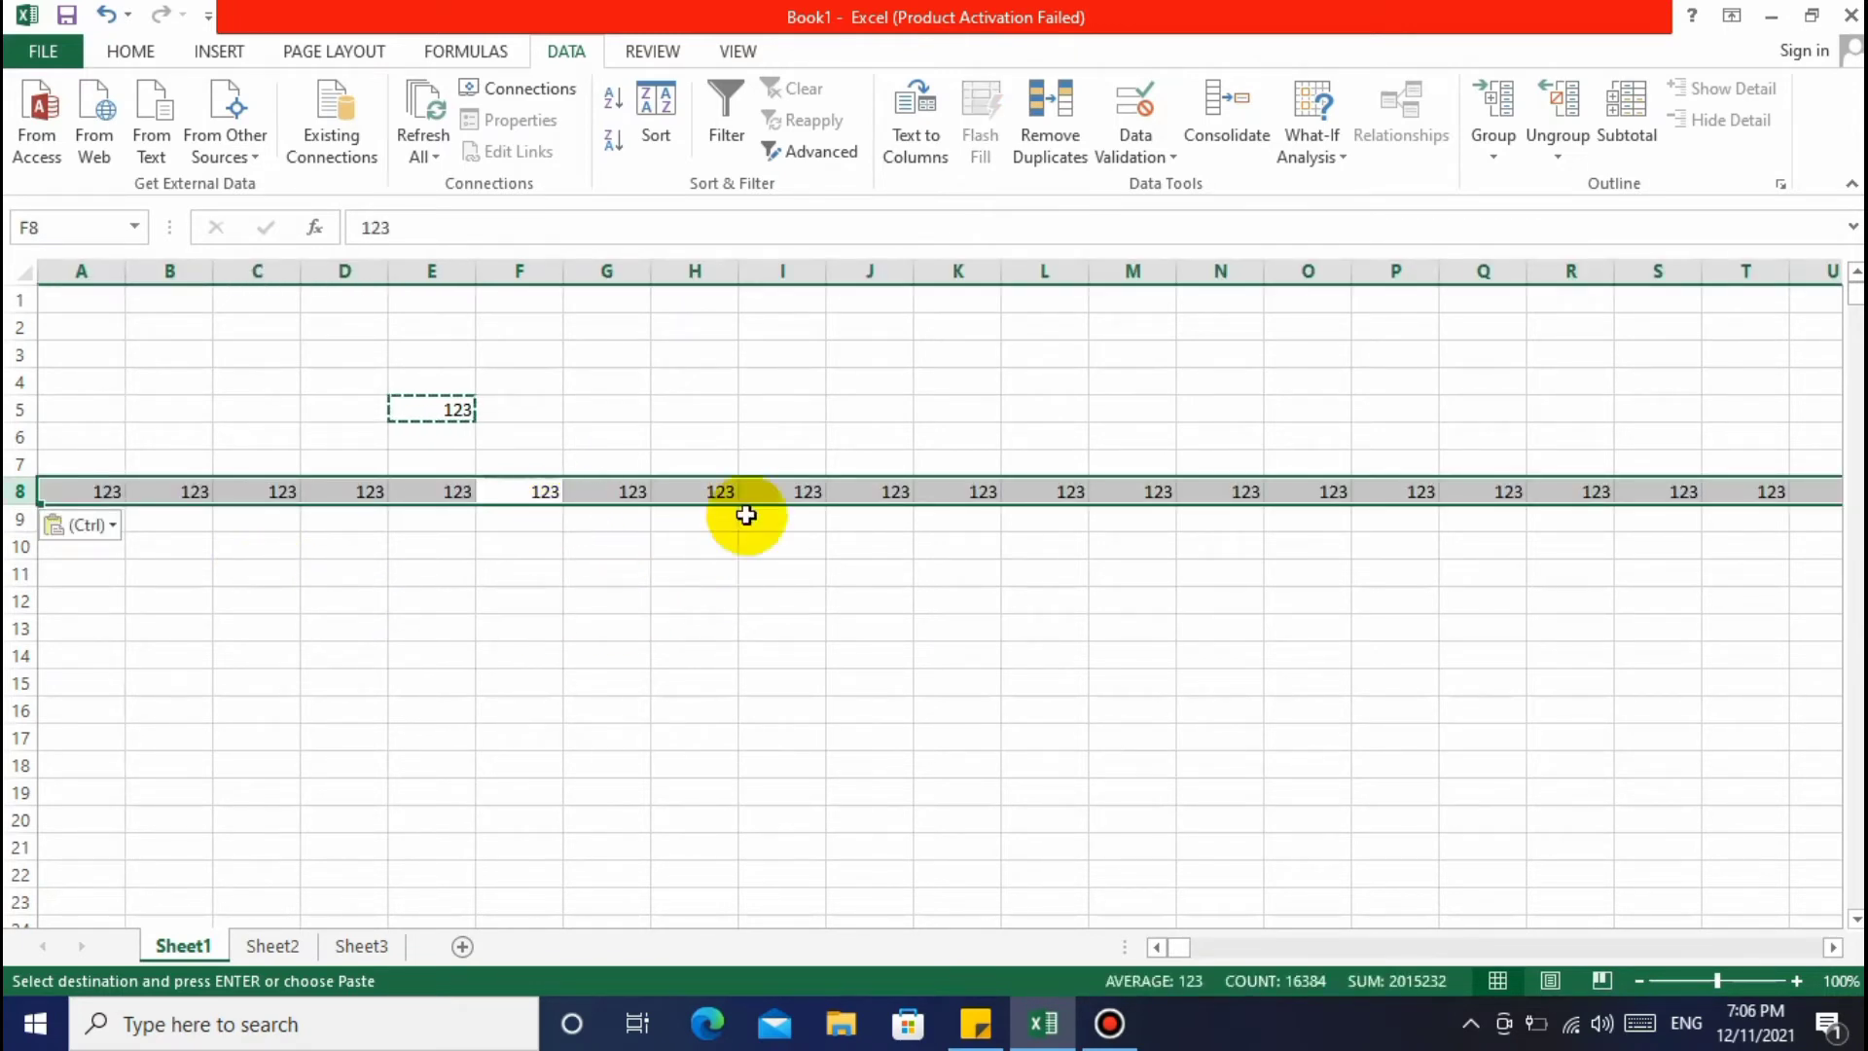
{"action": "left_click_drag", "start_coordinate": [1181, 948], "coordinate": [1105, 942]}
{"action": "left_click", "coordinate": [503, 720]}
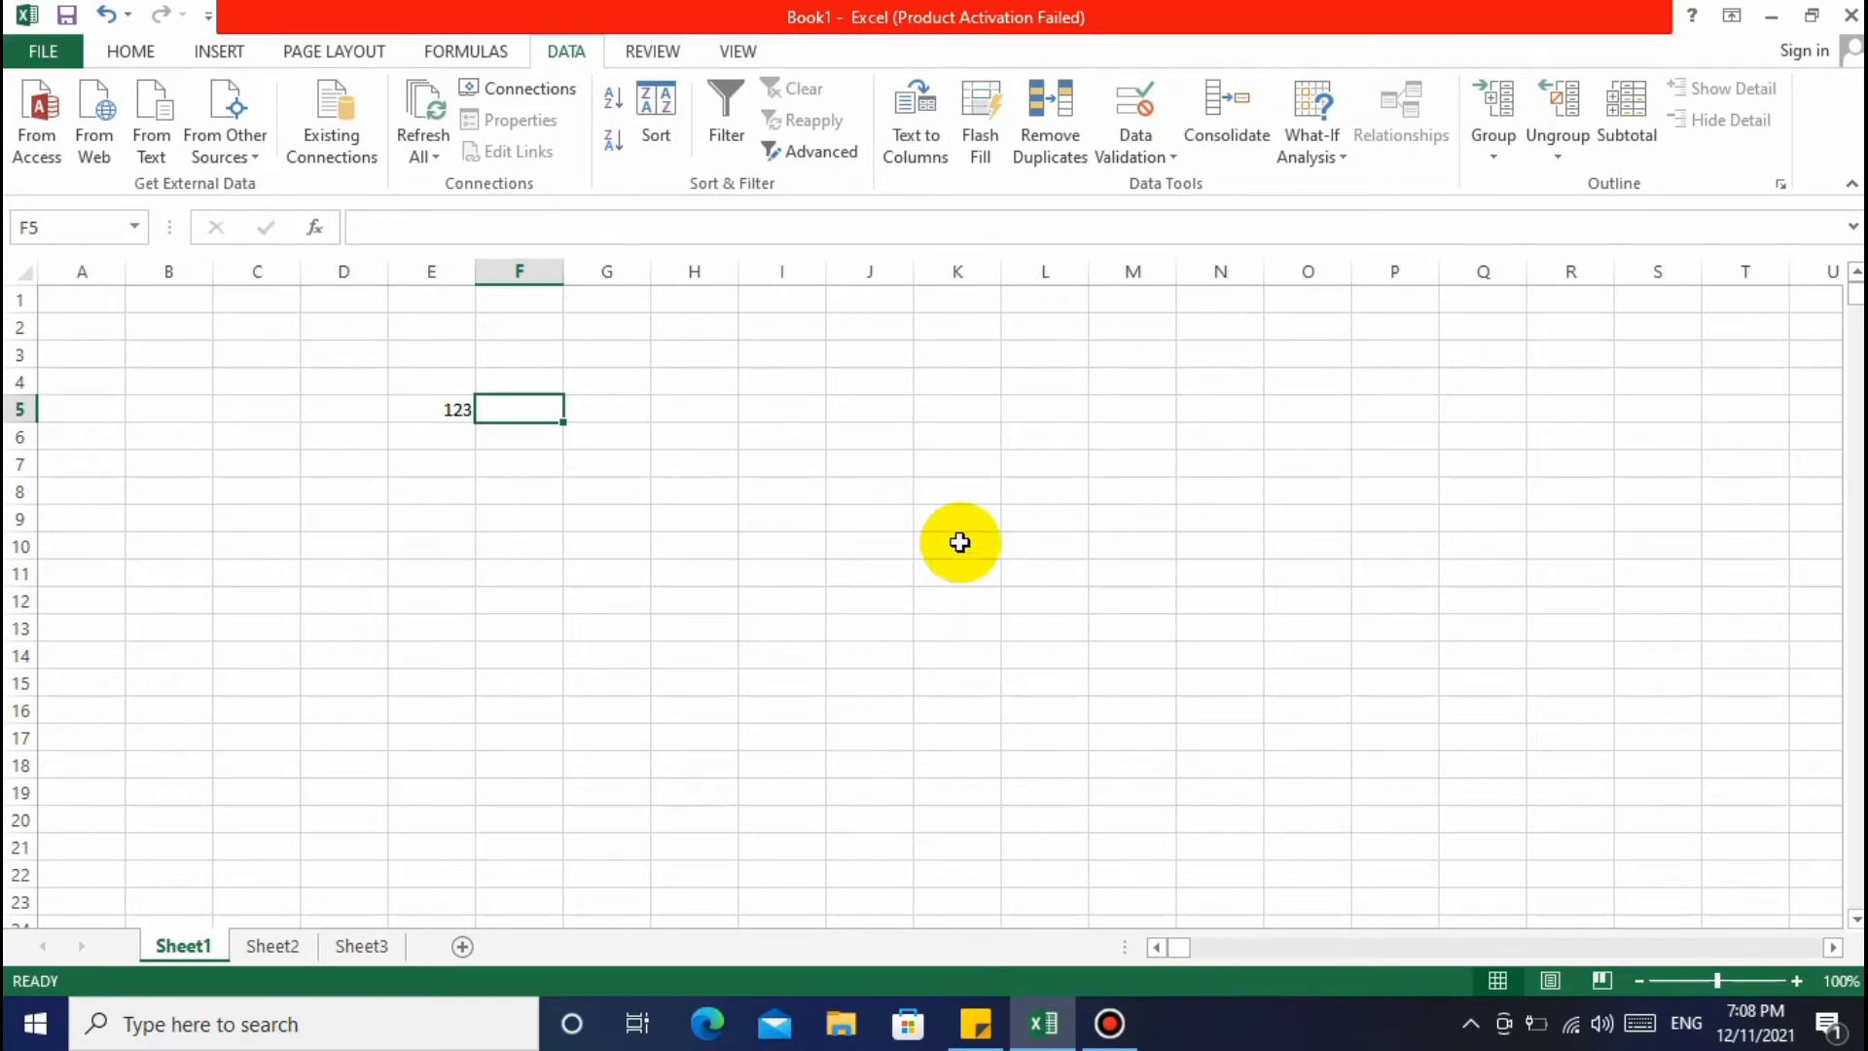
Copy the value 123 from cell E5 and paste it into the range E5:E12
{"action": "left_click", "coordinate": [678, 591]}
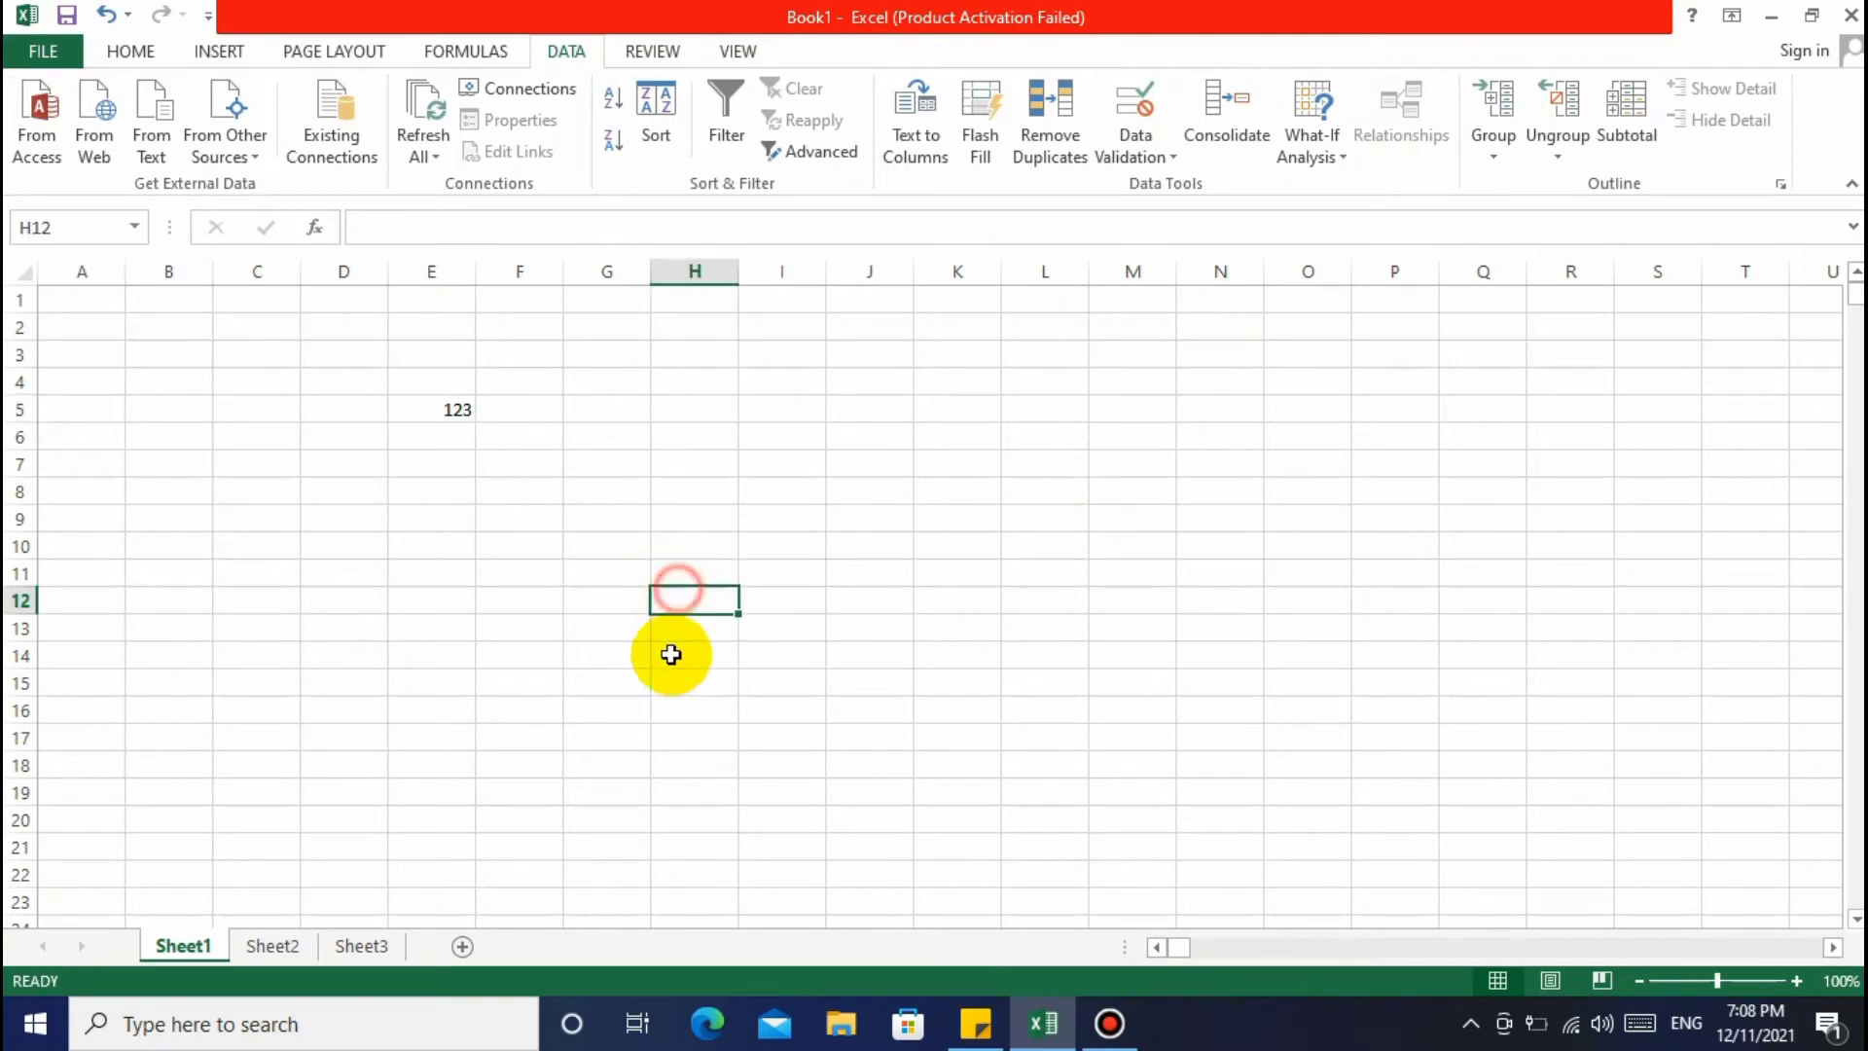
{"action": "left_click", "coordinate": [437, 407]}
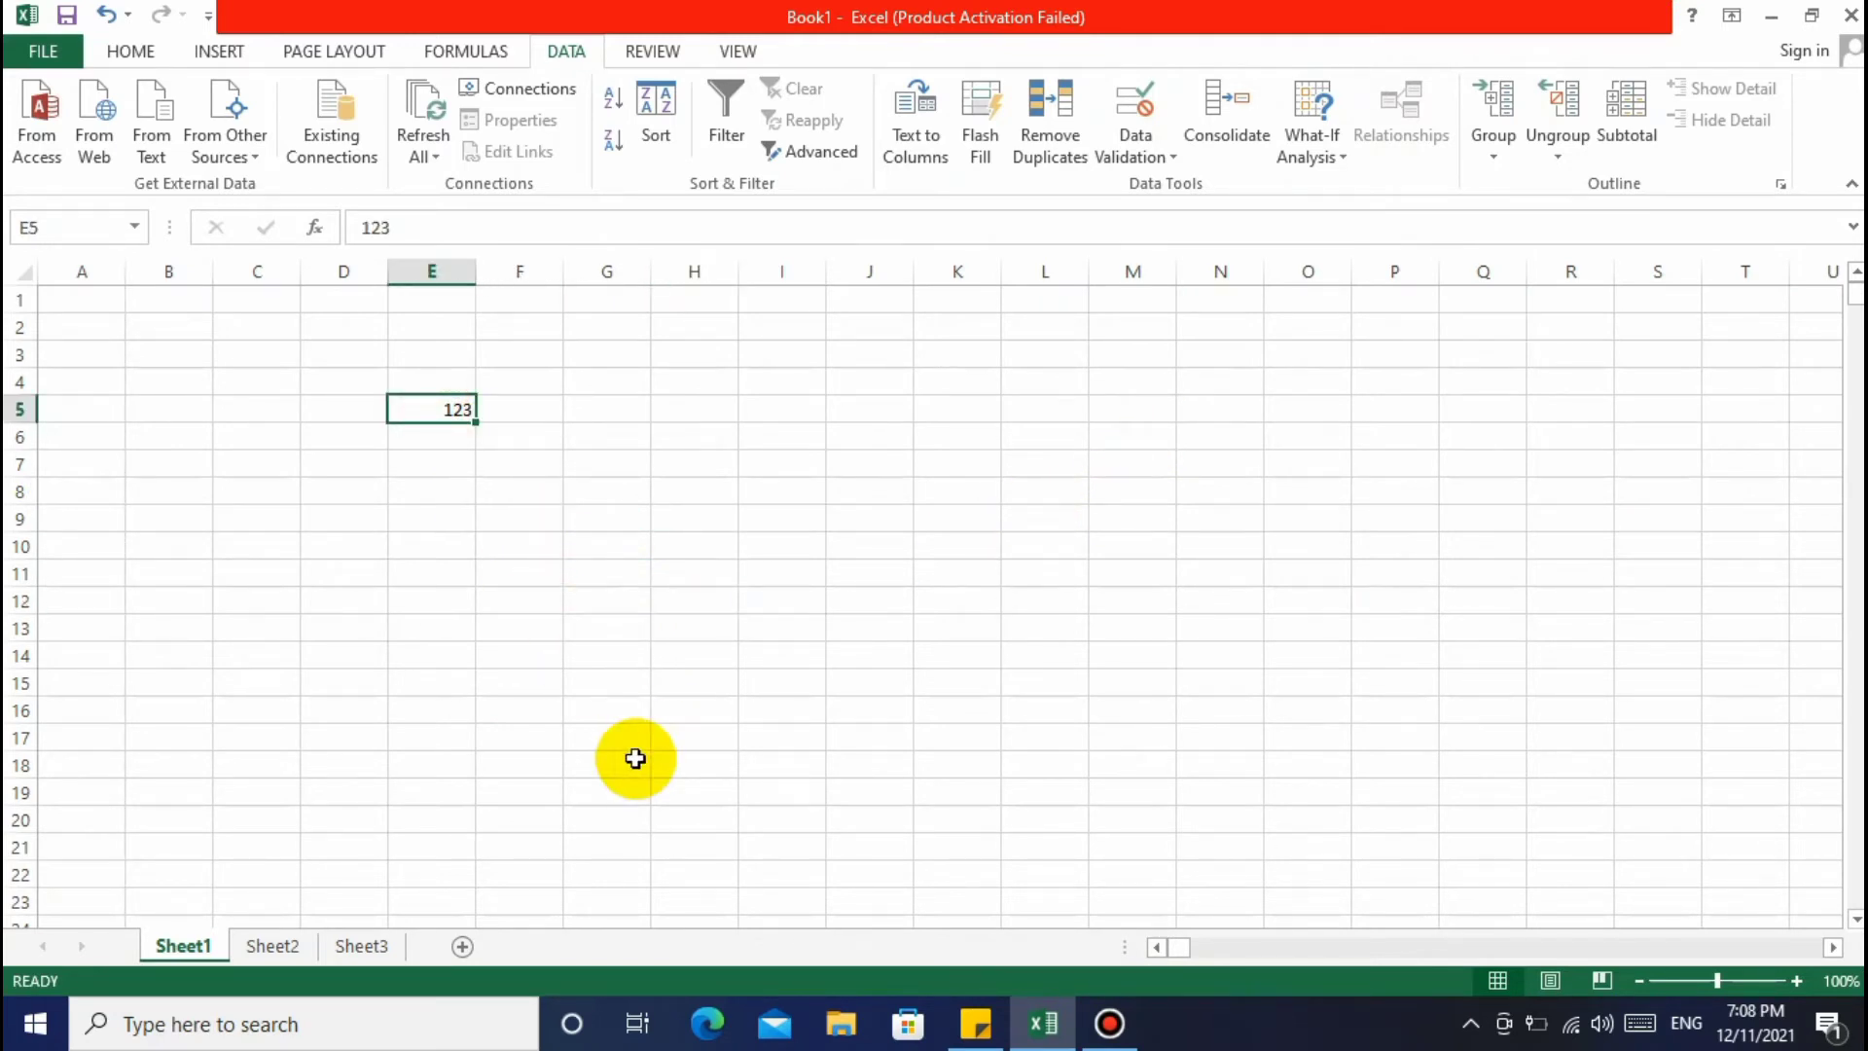
{"action": "key", "text": "ctrl+c"}
{"action": "key", "text": "shift+Down"}
{"action": "key", "text": "shift+Down"}
{"action": "key", "text": "shift+Down"}
{"action": "key", "text": "shift+Down"}
{"action": "key", "text": "shift+Down"}
{"action": "key", "text": "shift+Down"}
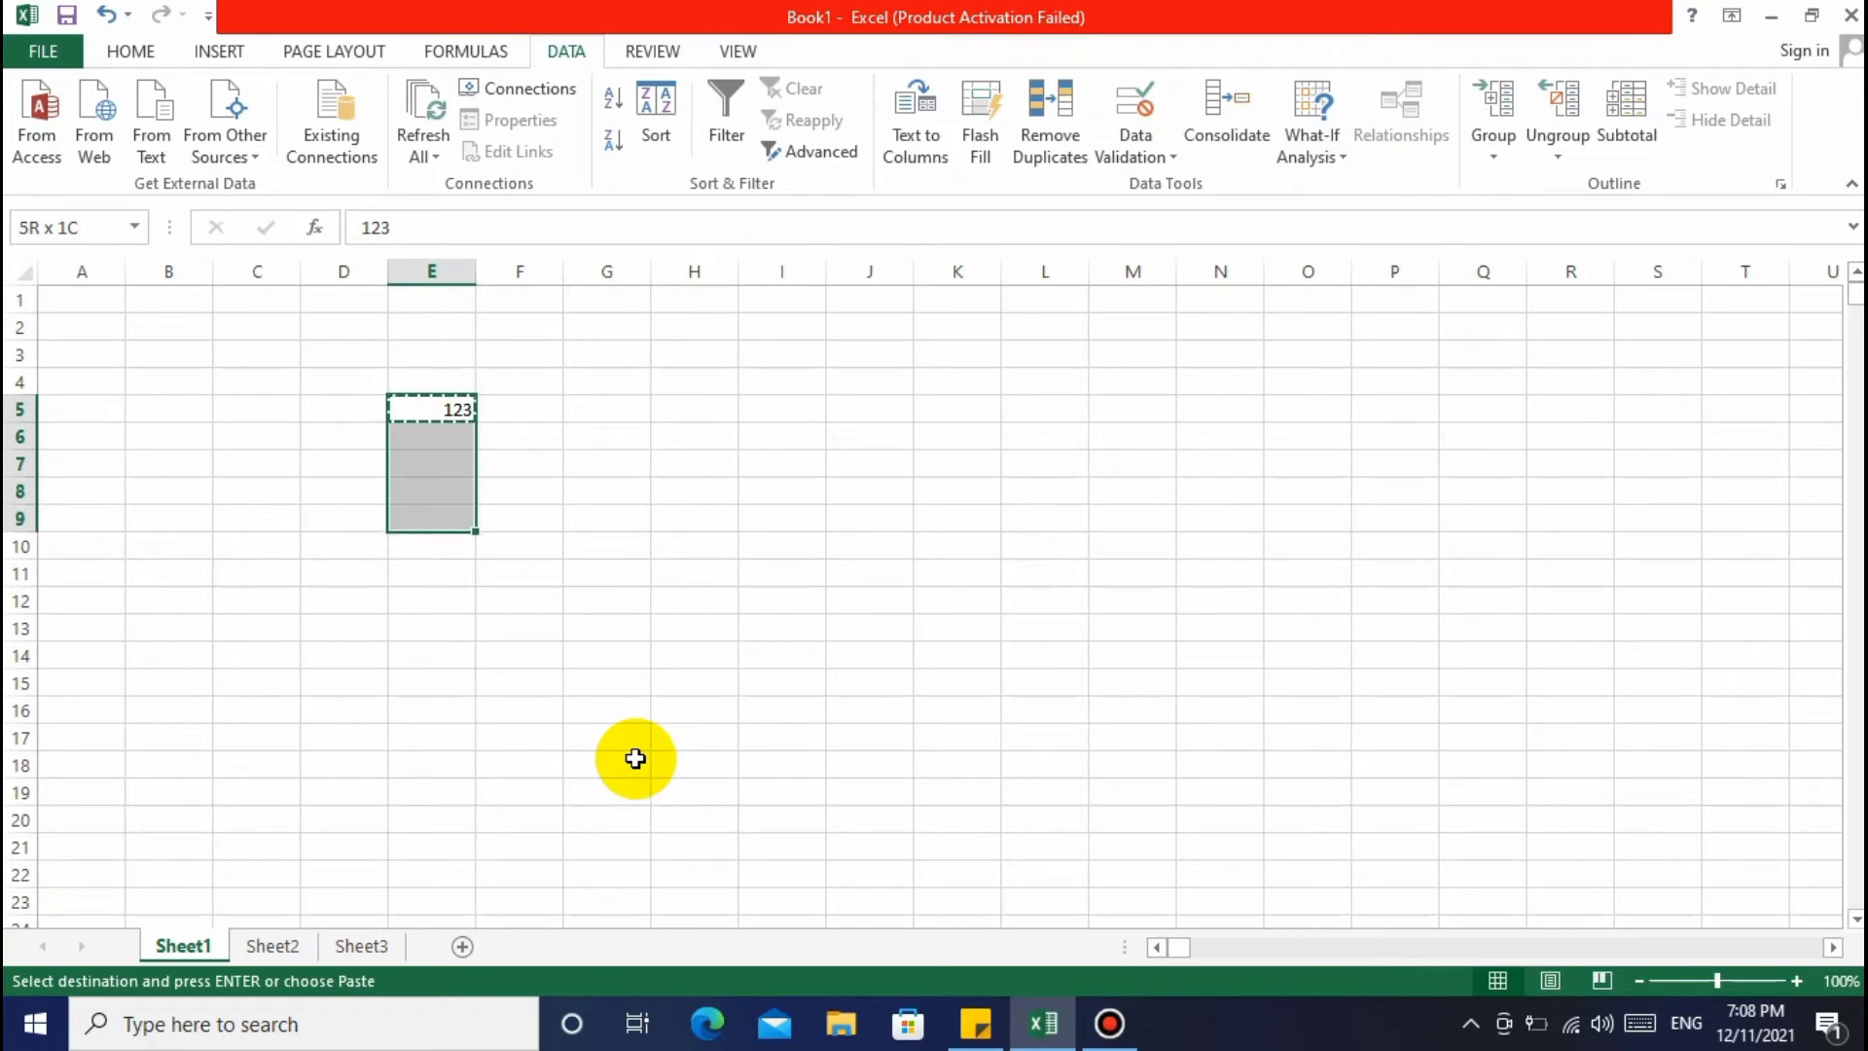
{"action": "key", "text": "shift+Down"}
{"action": "key", "text": "ctrl+v"}
{"action": "key", "text": "Down"}
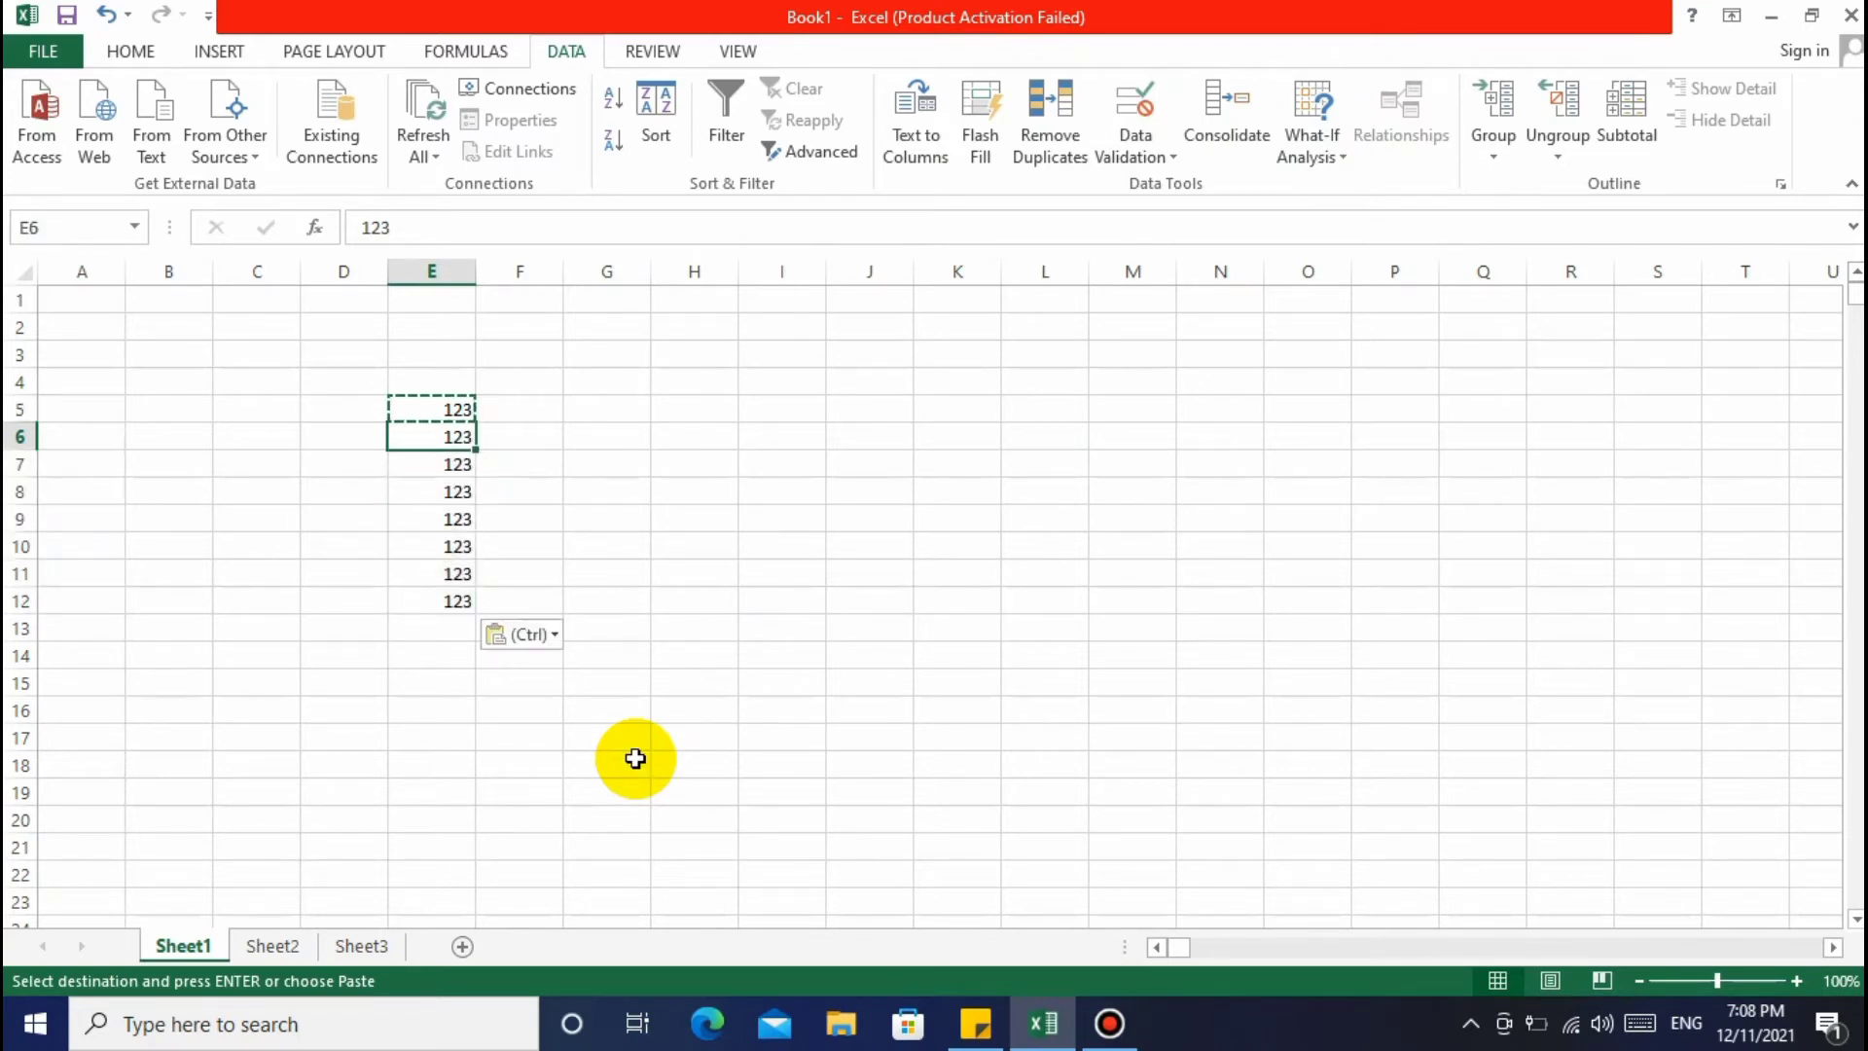
{"action": "left_click", "coordinate": [696, 713]}
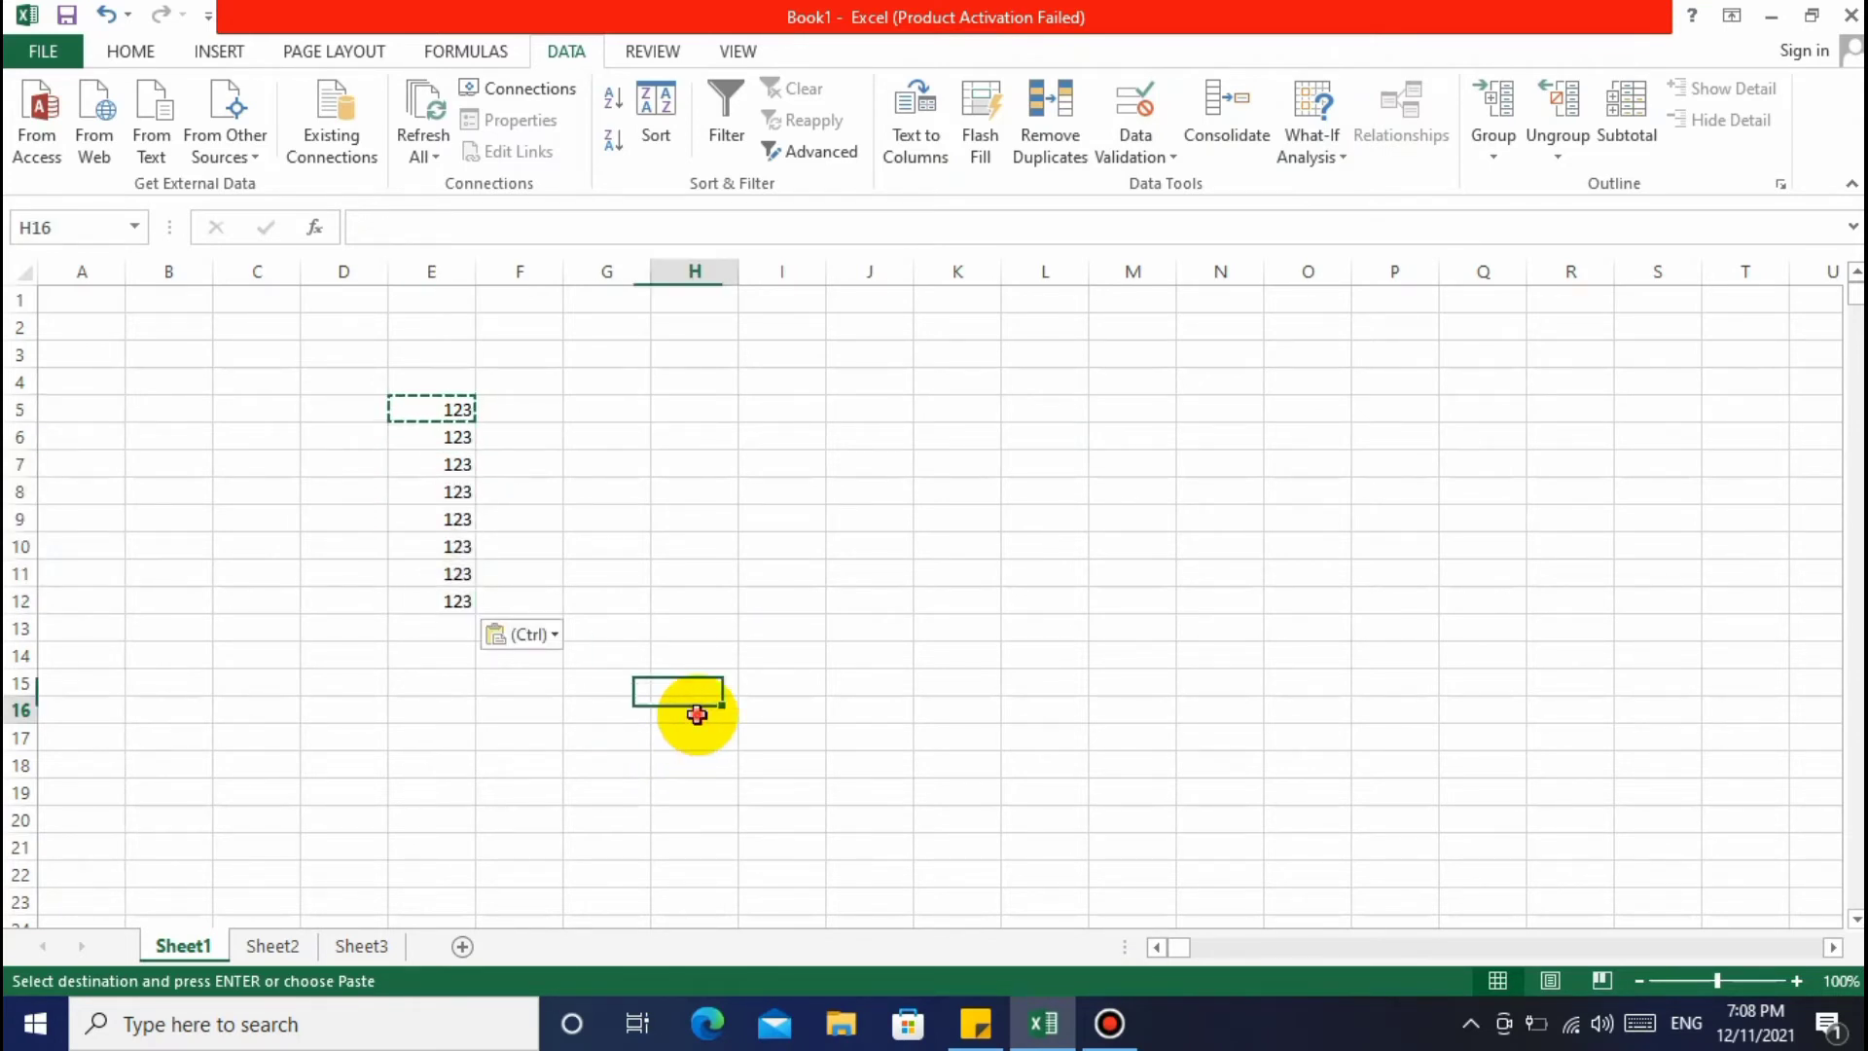
{"action": "double_click", "coordinate": [769, 815]}
Make E5 the active cell, then move one cell up and back down twice
{"action": "left_click", "coordinate": [455, 411]}
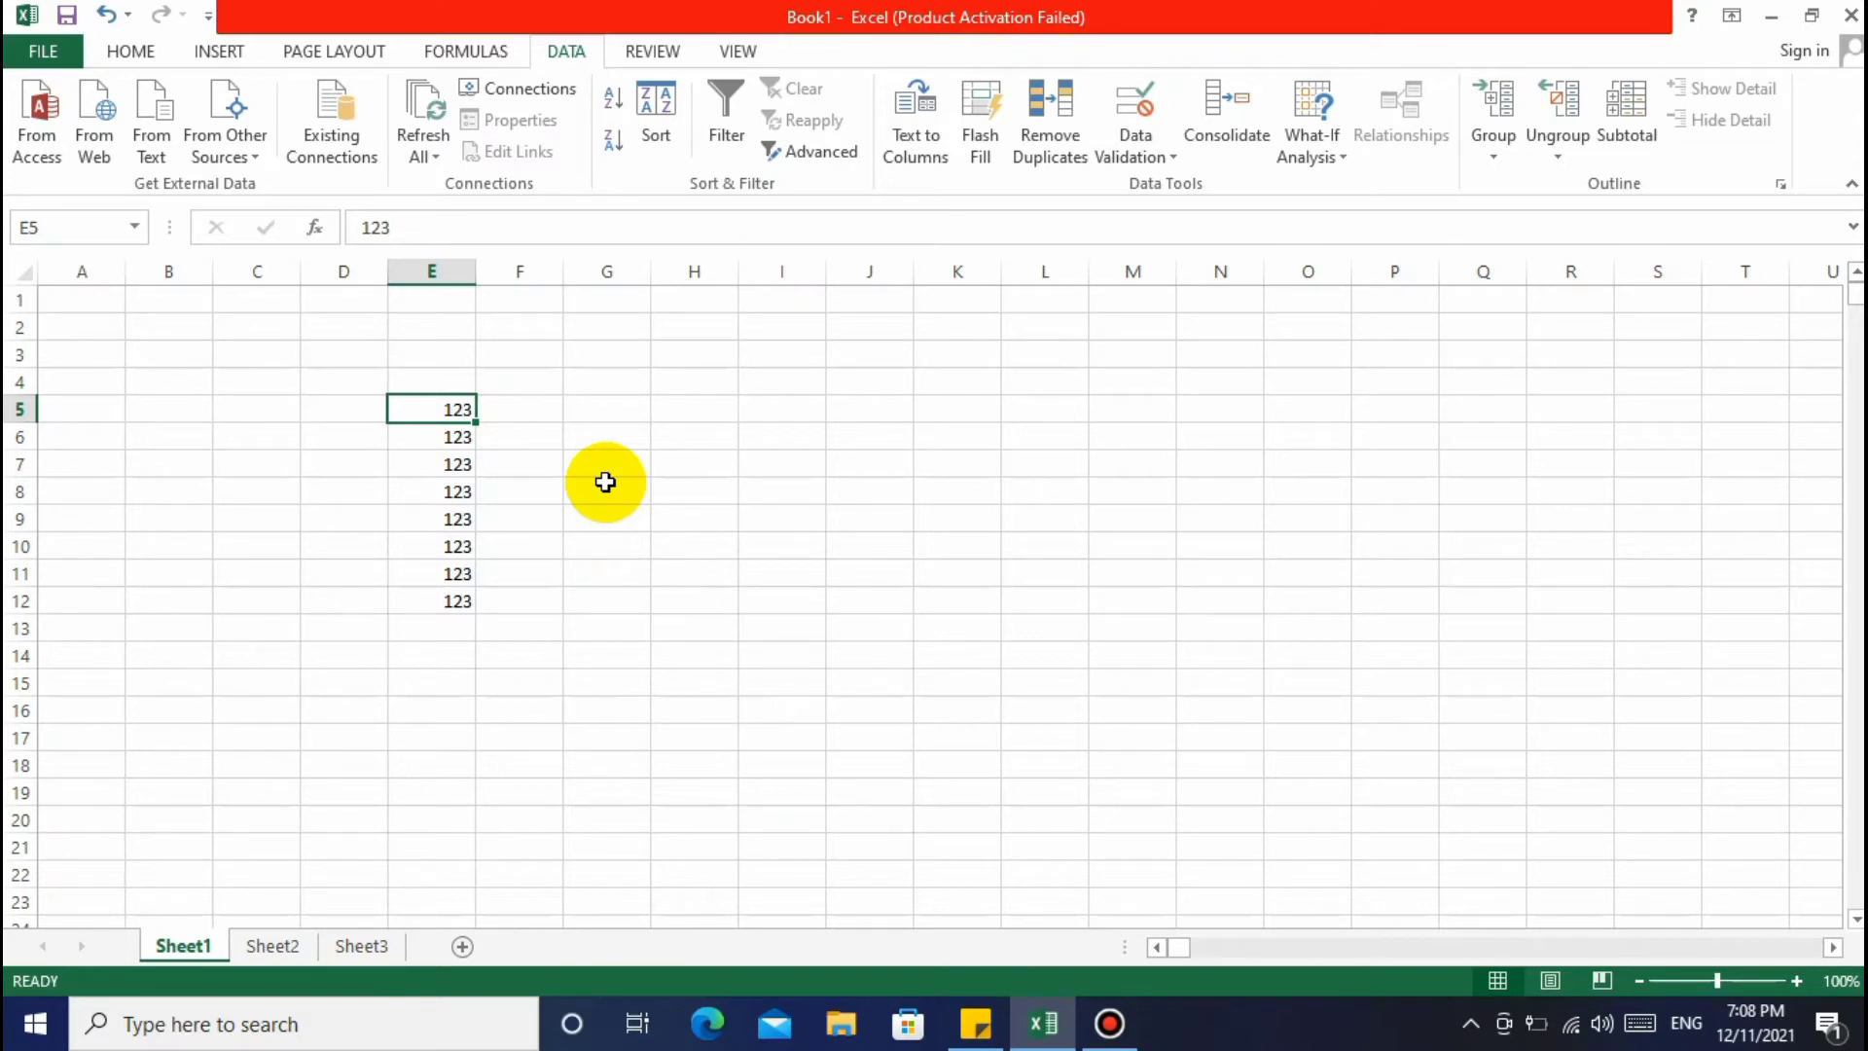
{"action": "key", "text": "Up"}
{"action": "key", "text": "Down"}
{"action": "key", "text": "Up"}
{"action": "key", "text": "Down"}
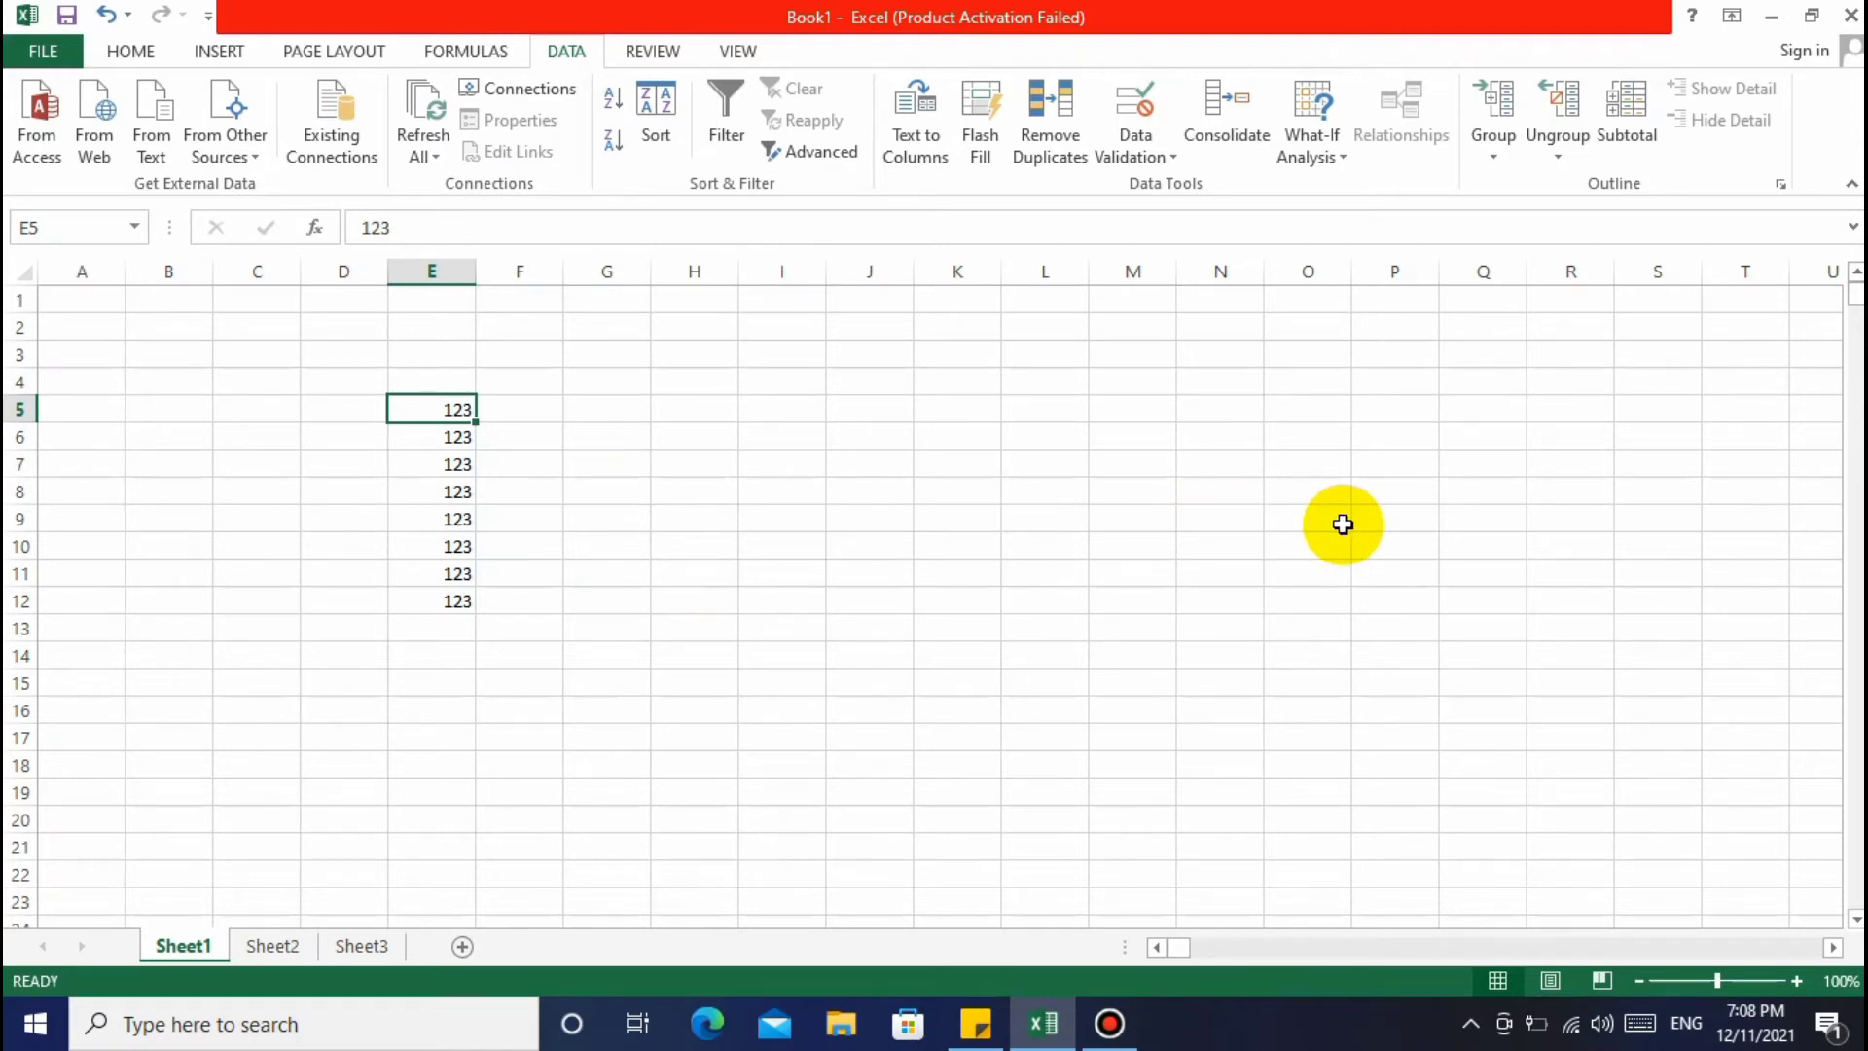
Look through the empty rows of Sheet1 beyond row 100 and return to row 1
{"action": "scroll", "coordinate": [1148, 540], "scroll_direction": "down", "scroll_amount": 3}
{"action": "scroll", "coordinate": [1143, 552], "scroll_direction": "down", "scroll_amount": 20}
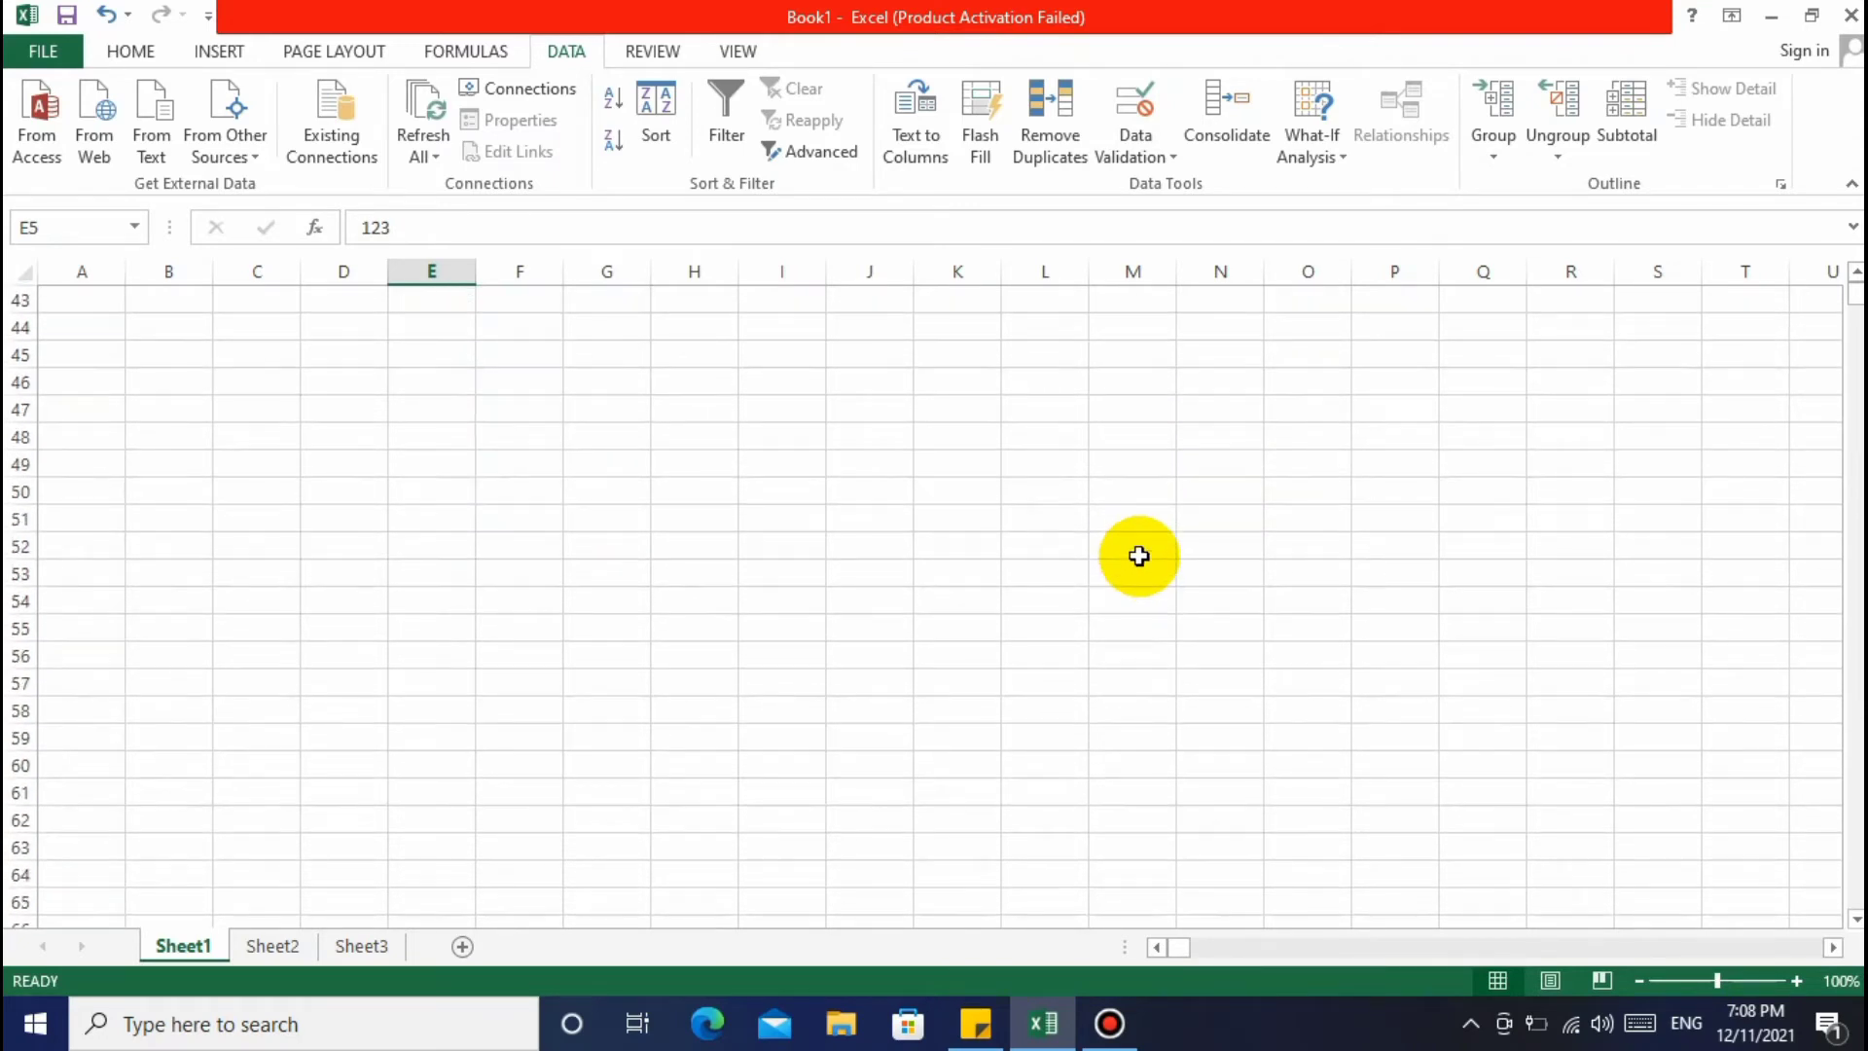
{"action": "scroll", "coordinate": [1100, 610], "scroll_direction": "down", "scroll_amount": 7}
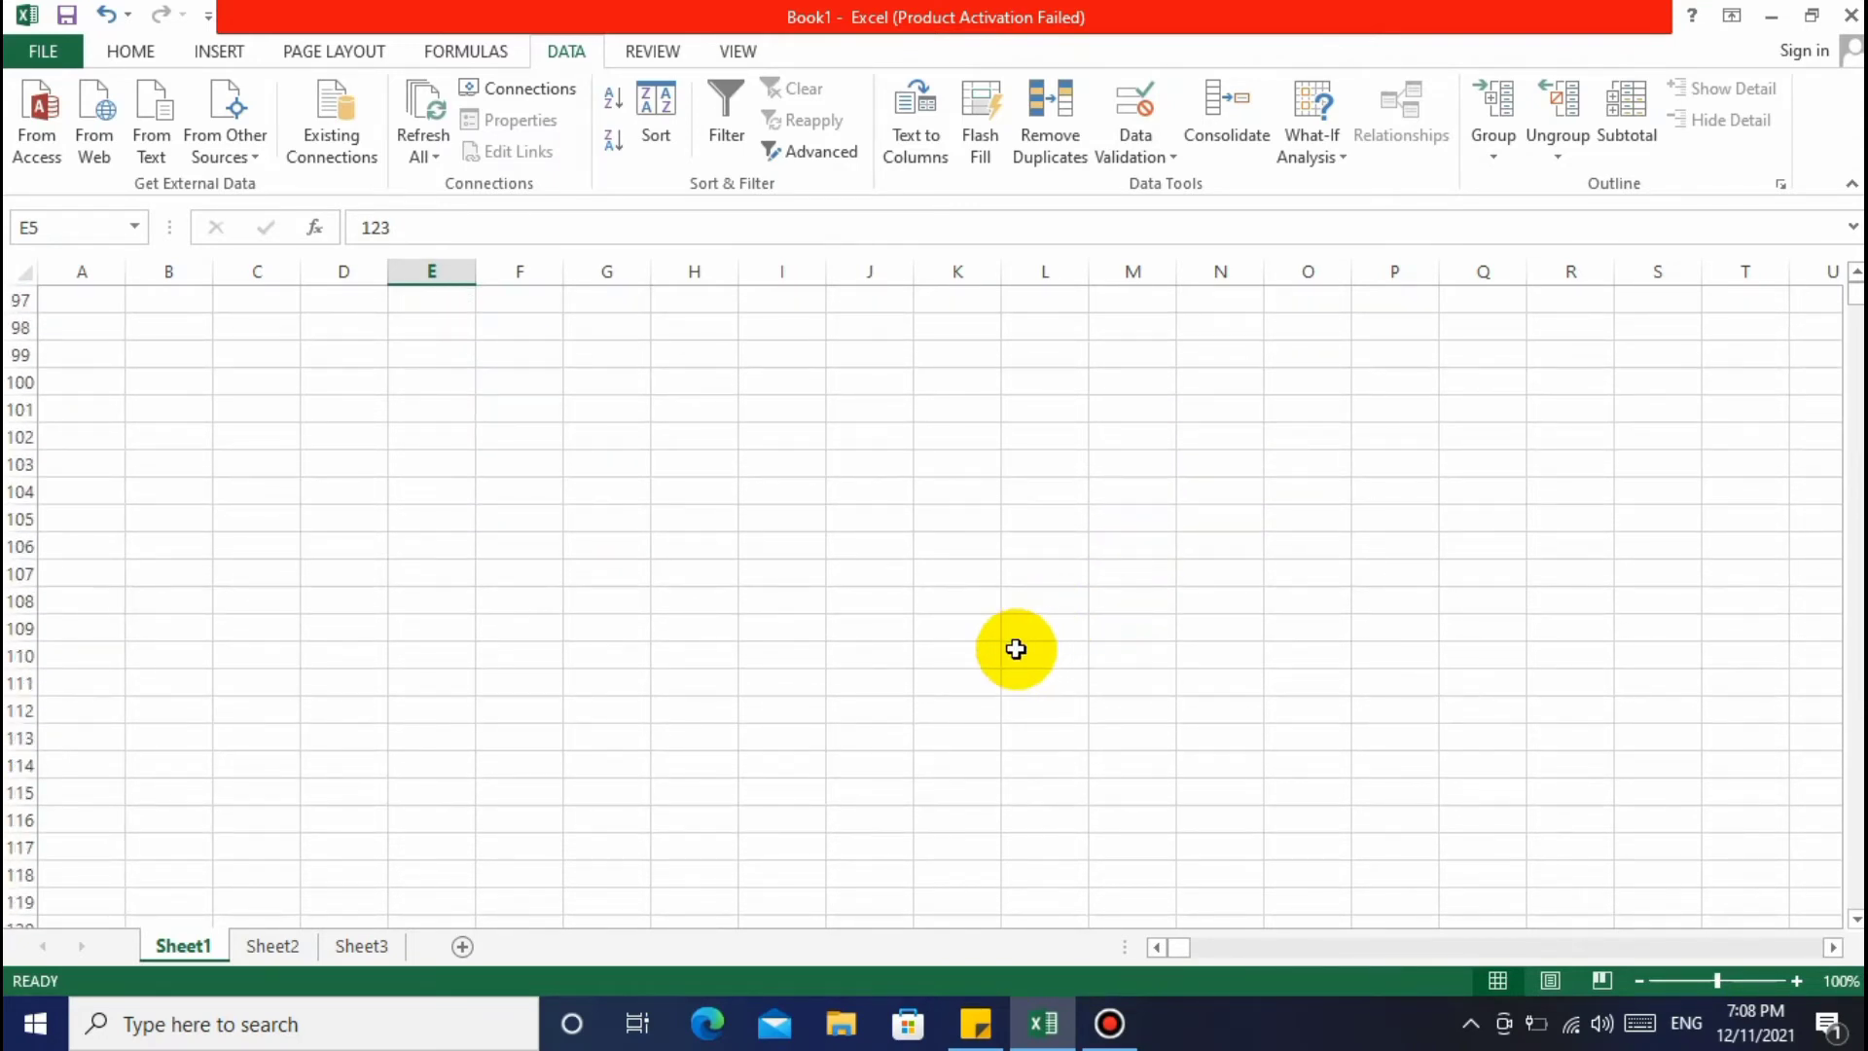
{"action": "scroll", "coordinate": [1019, 644], "scroll_direction": "up", "scroll_amount": 9}
{"action": "scroll", "coordinate": [1018, 638], "scroll_direction": "up", "scroll_amount": 20}
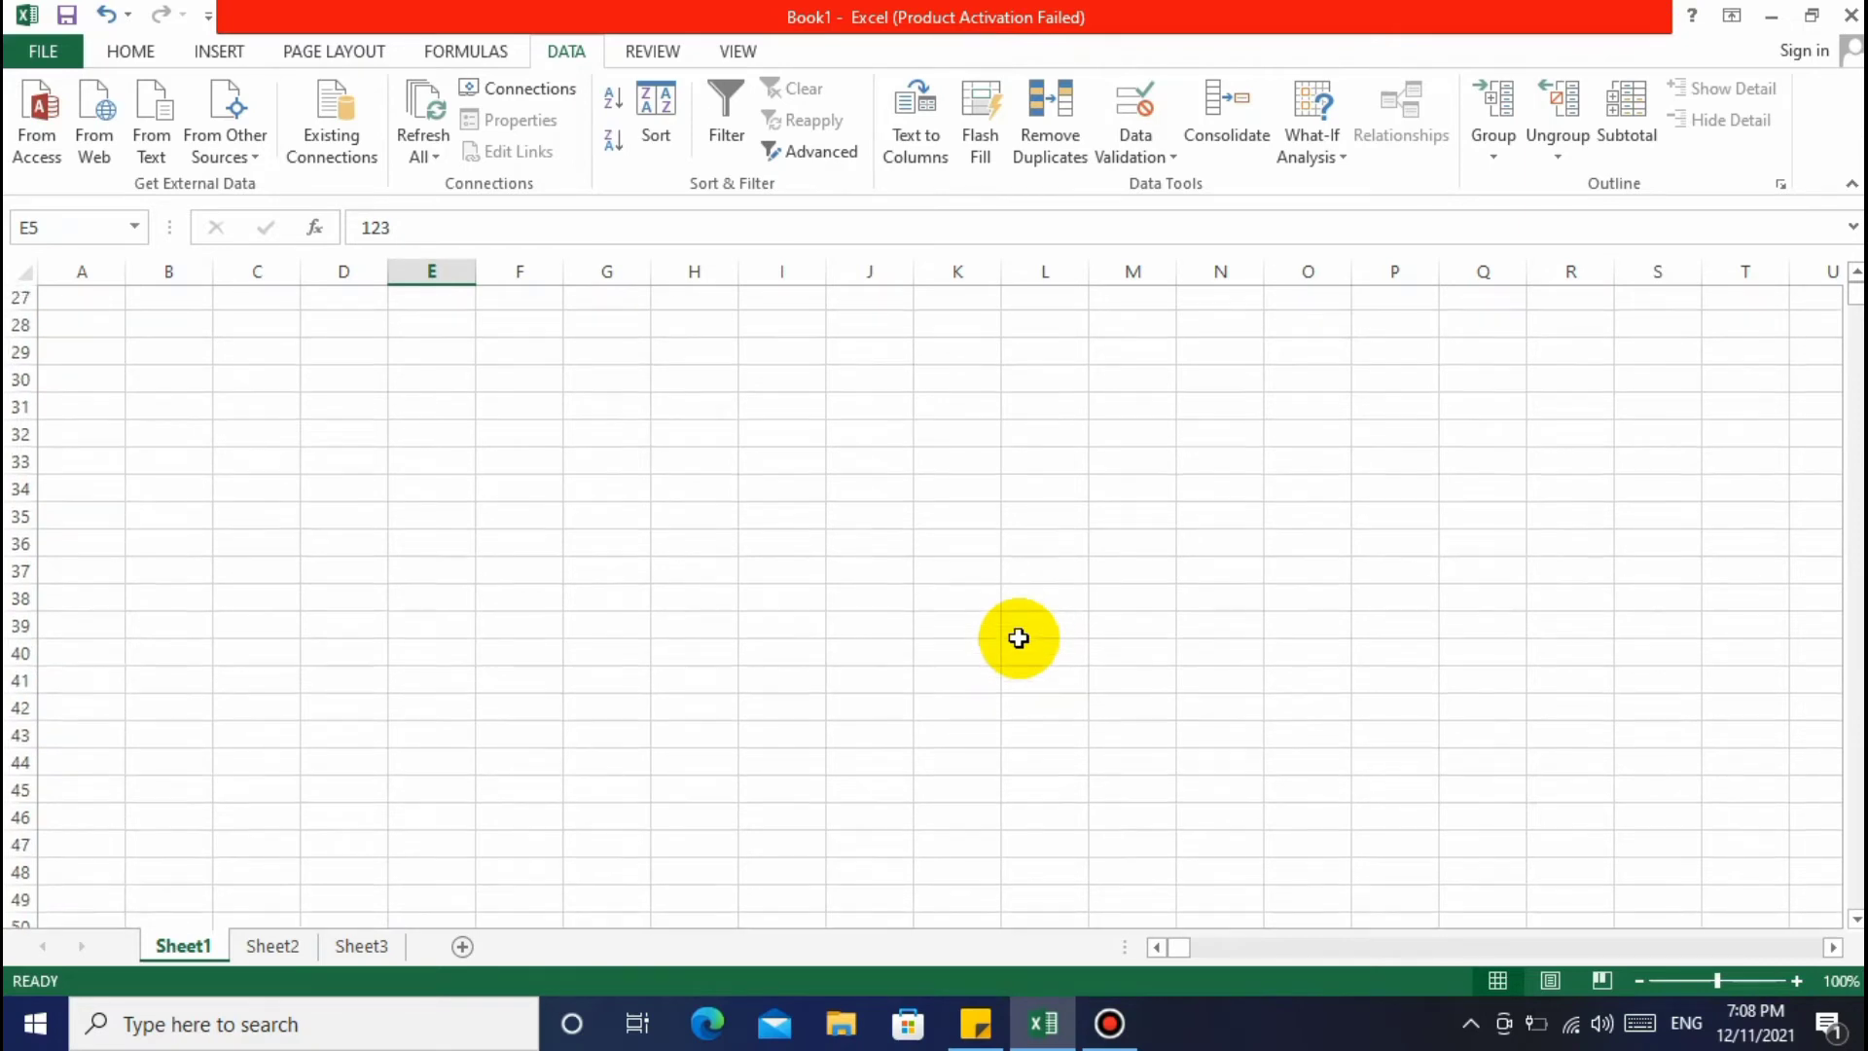
{"action": "left_click", "coordinate": [1858, 919]}
{"action": "left_click", "coordinate": [1857, 919]}
{"action": "left_click", "coordinate": [1857, 920]}
{"action": "left_click_drag", "start_coordinate": [1856, 293], "coordinate": [1834, 262]}
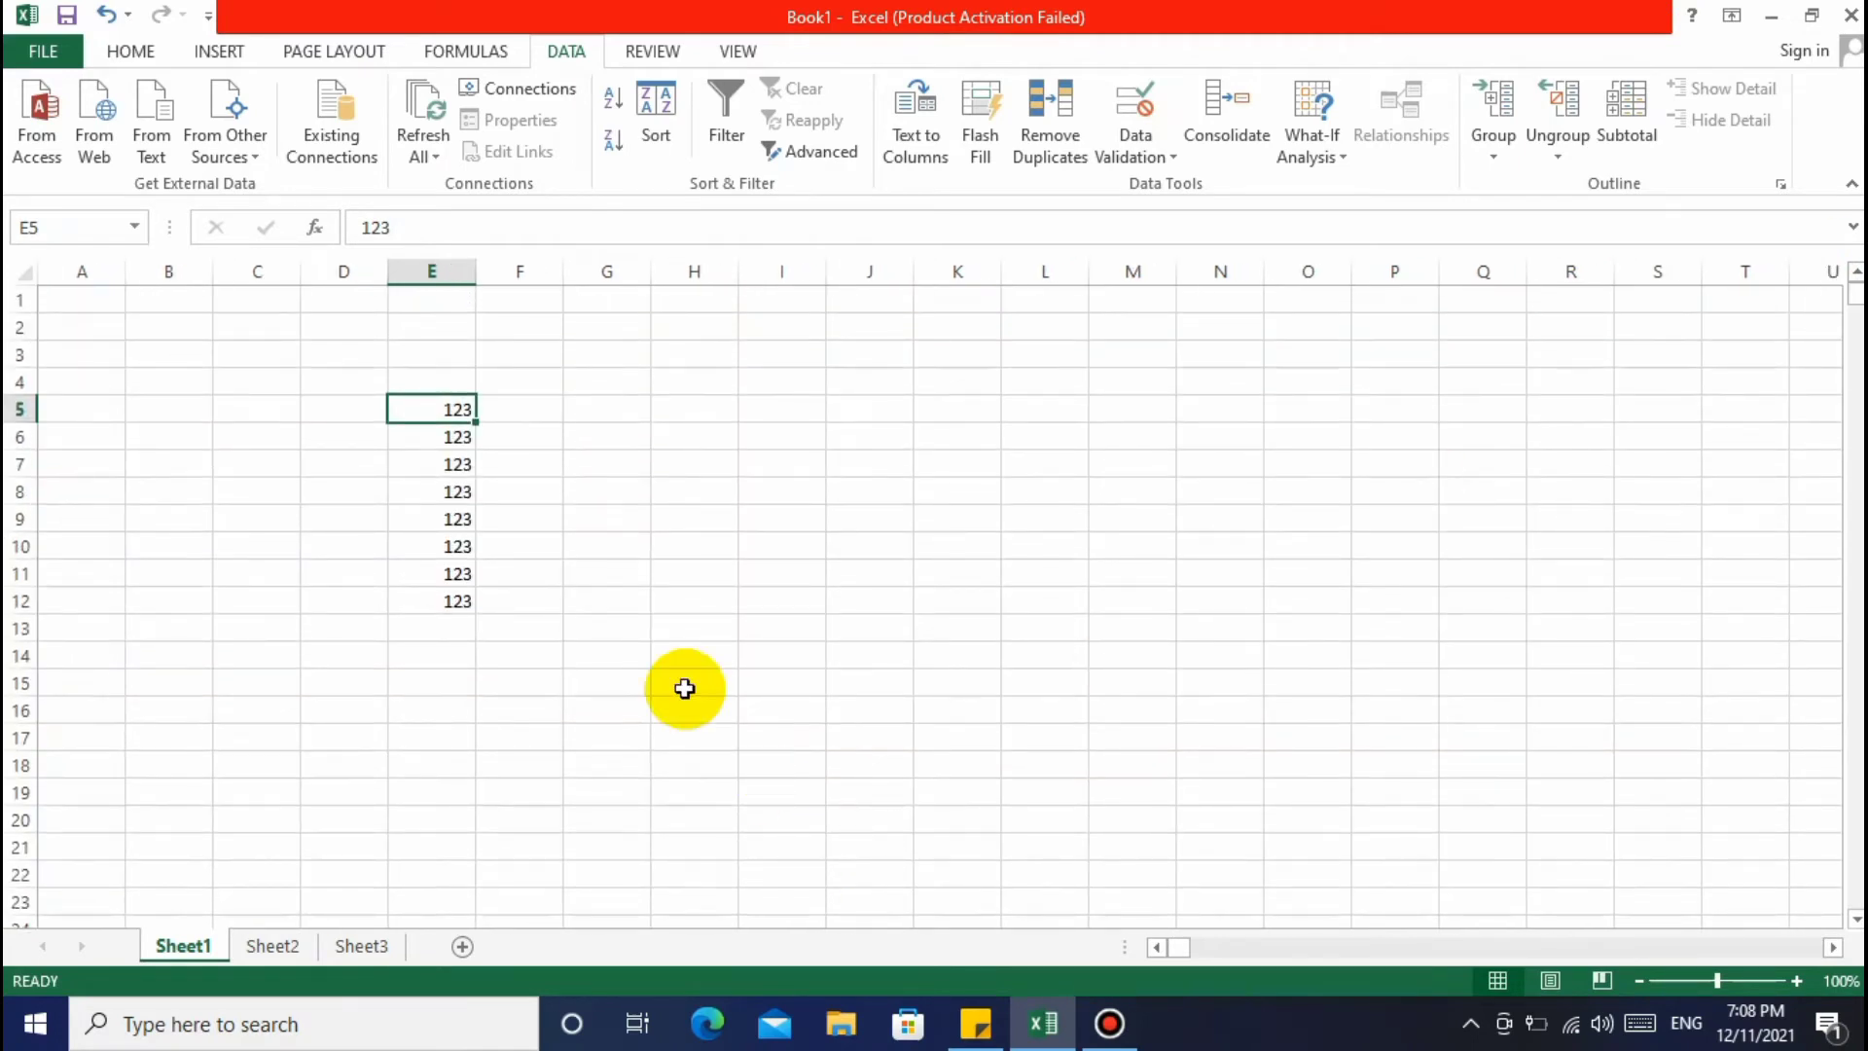
Move the active cell from G5 along row 5 to E5, the first value in the column
{"action": "left_click", "coordinate": [625, 596]}
{"action": "left_click", "coordinate": [569, 409]}
{"action": "key", "text": "Left"}
{"action": "key", "text": "Left"}
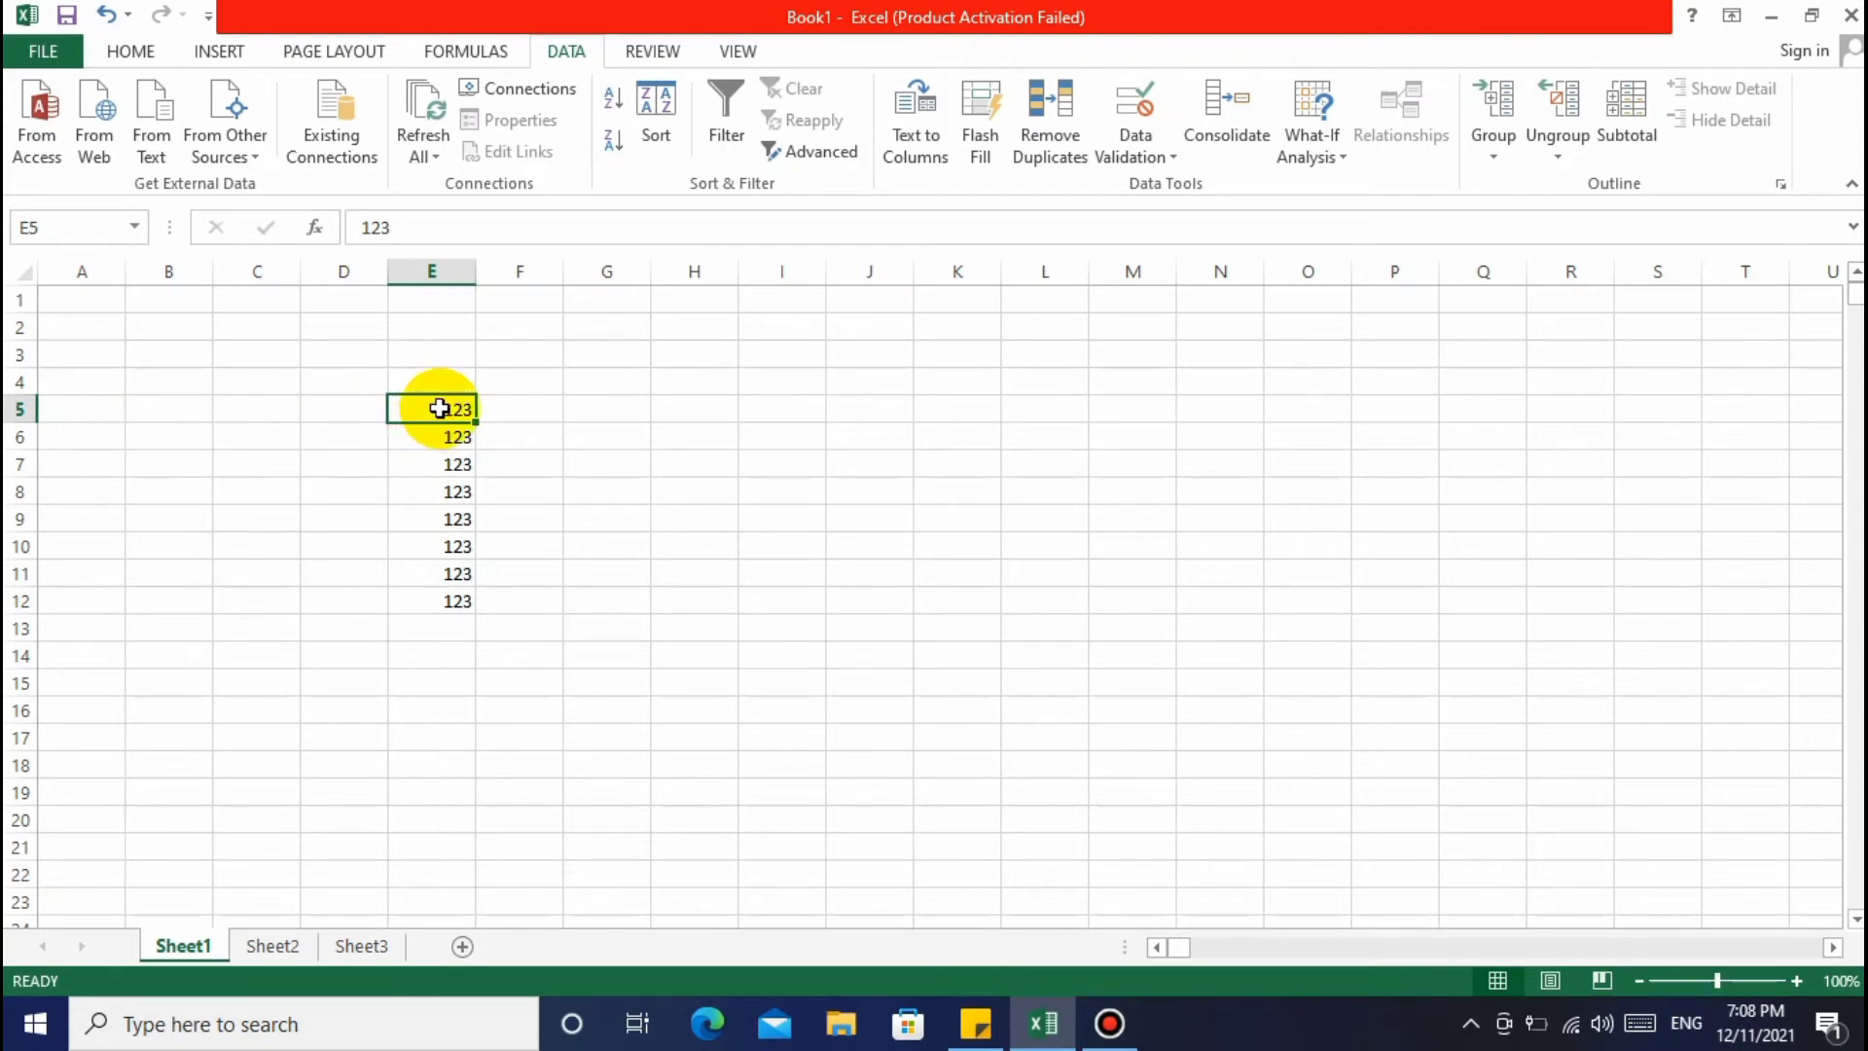
Jump from E5, the first value in the column, to the last value in E12
{"action": "left_click", "coordinate": [442, 600]}
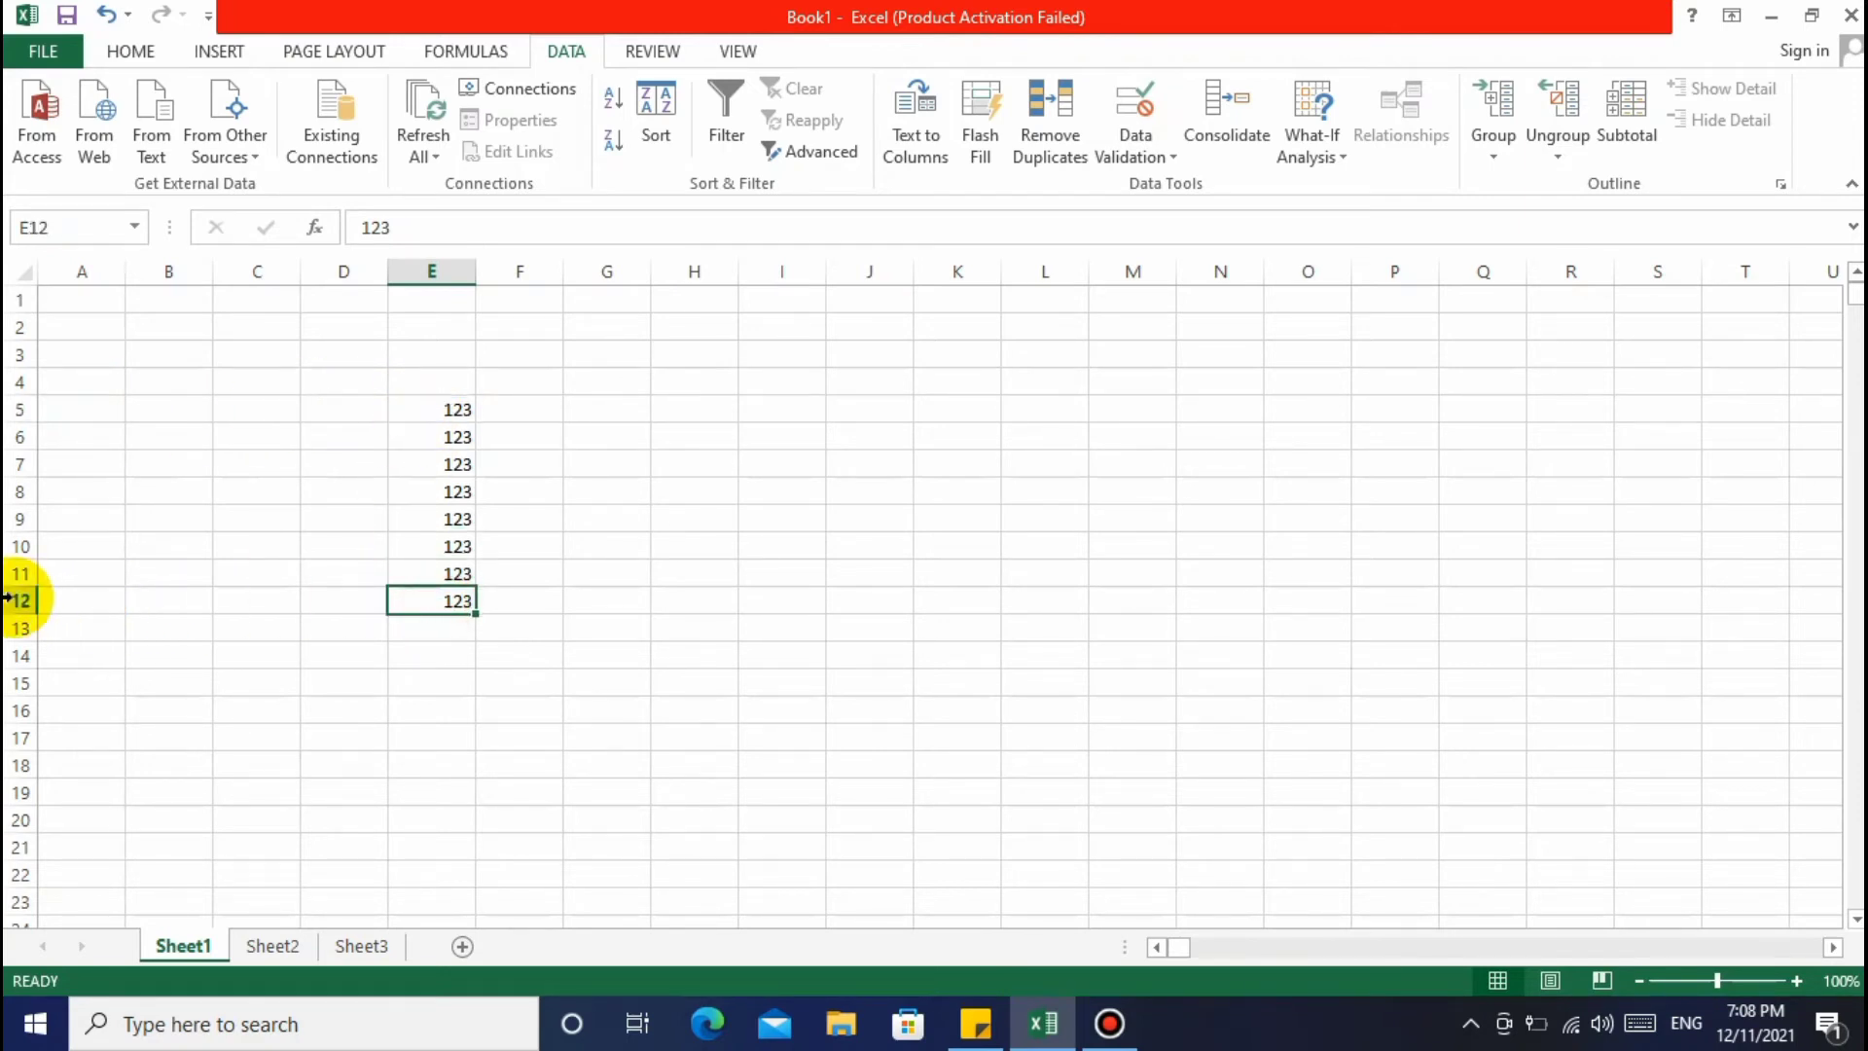
{"action": "left_click", "coordinate": [436, 407]}
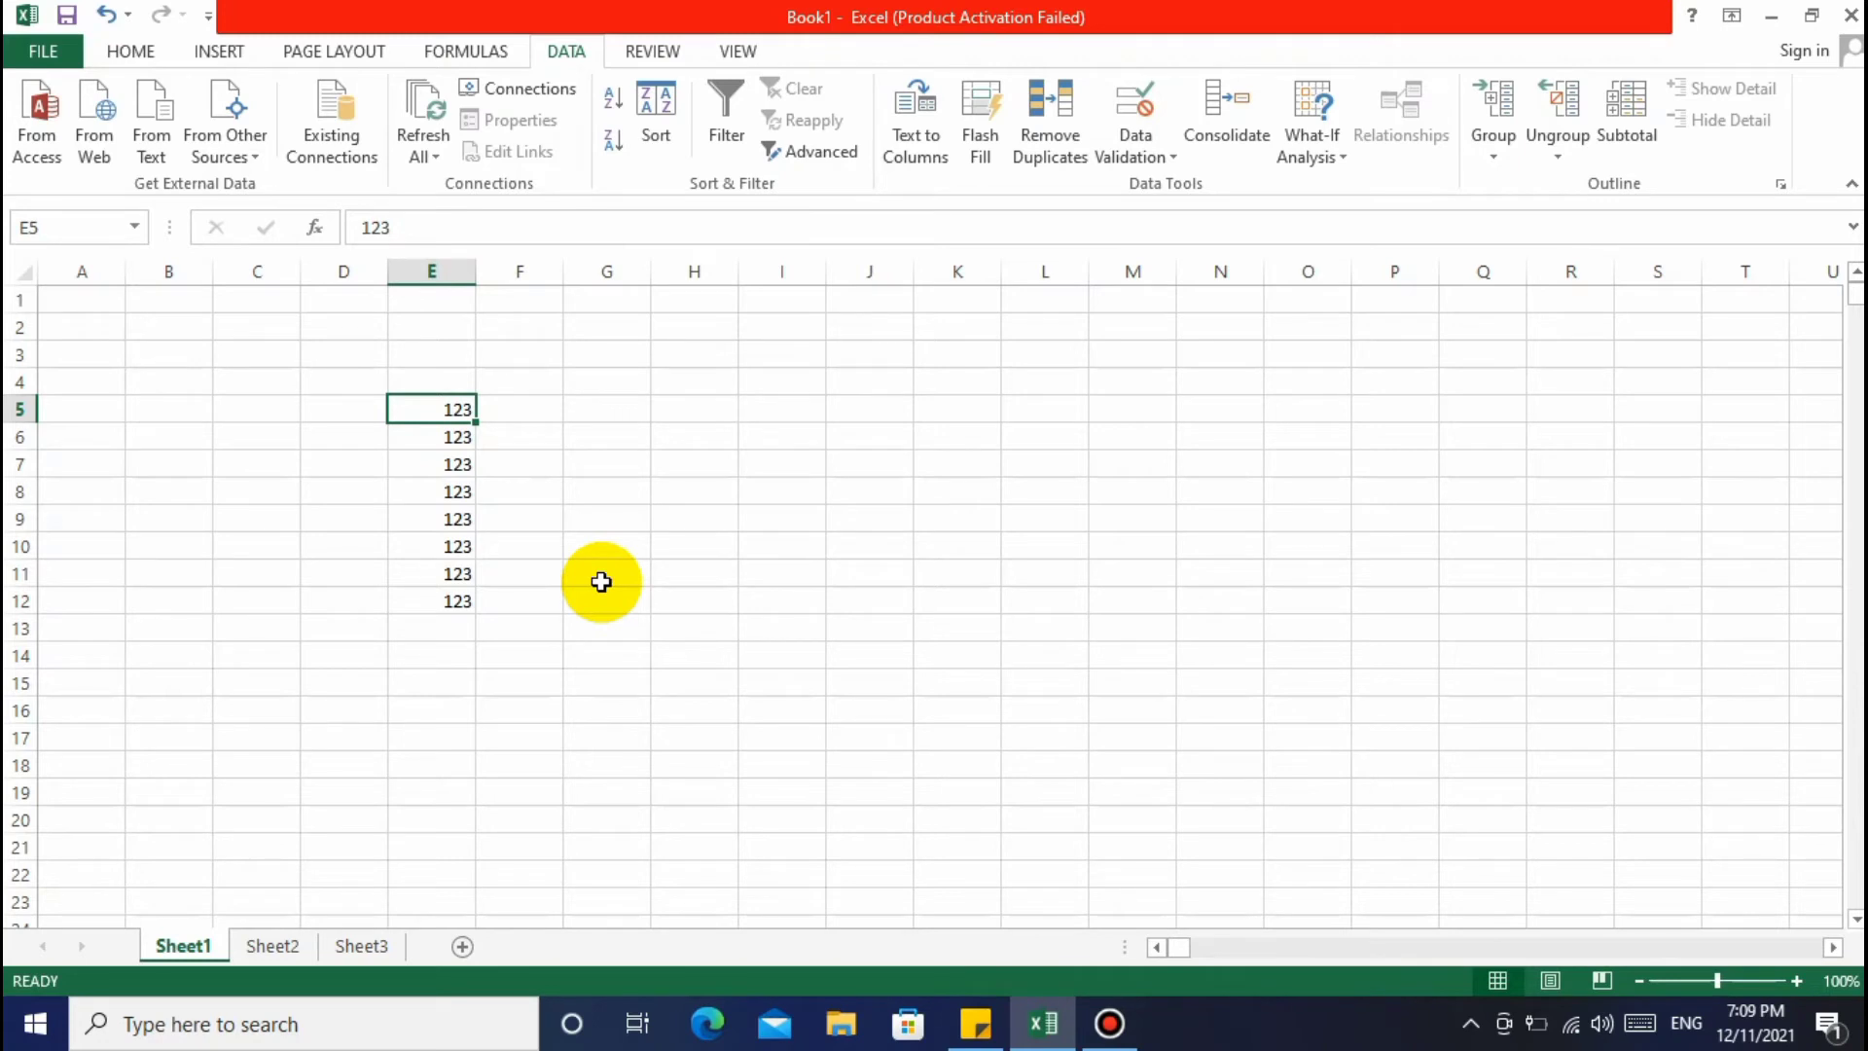
{"action": "key", "text": "Up"}
{"action": "key", "text": "Down"}
{"action": "key", "text": "ctrl+Down"}
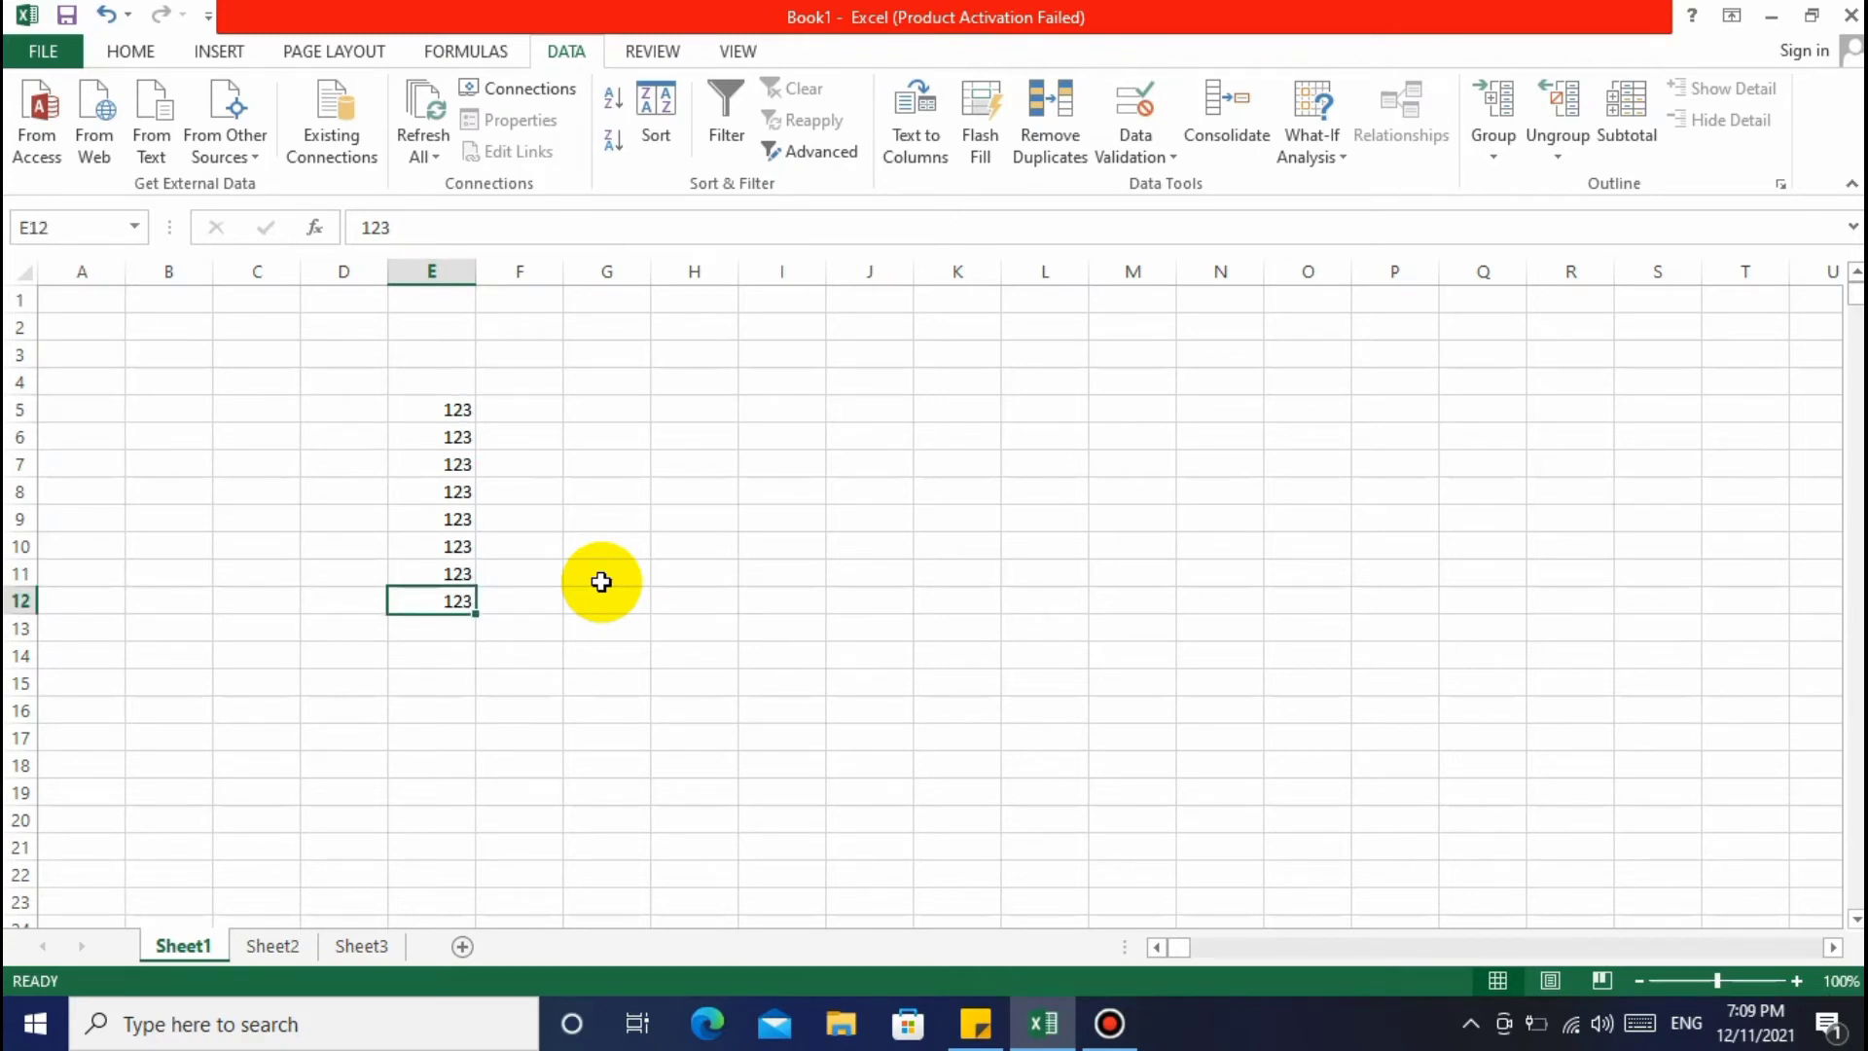
Return to E5 and jump to the end of the column's values again, twice in total
{"action": "left_click", "coordinate": [443, 407]}
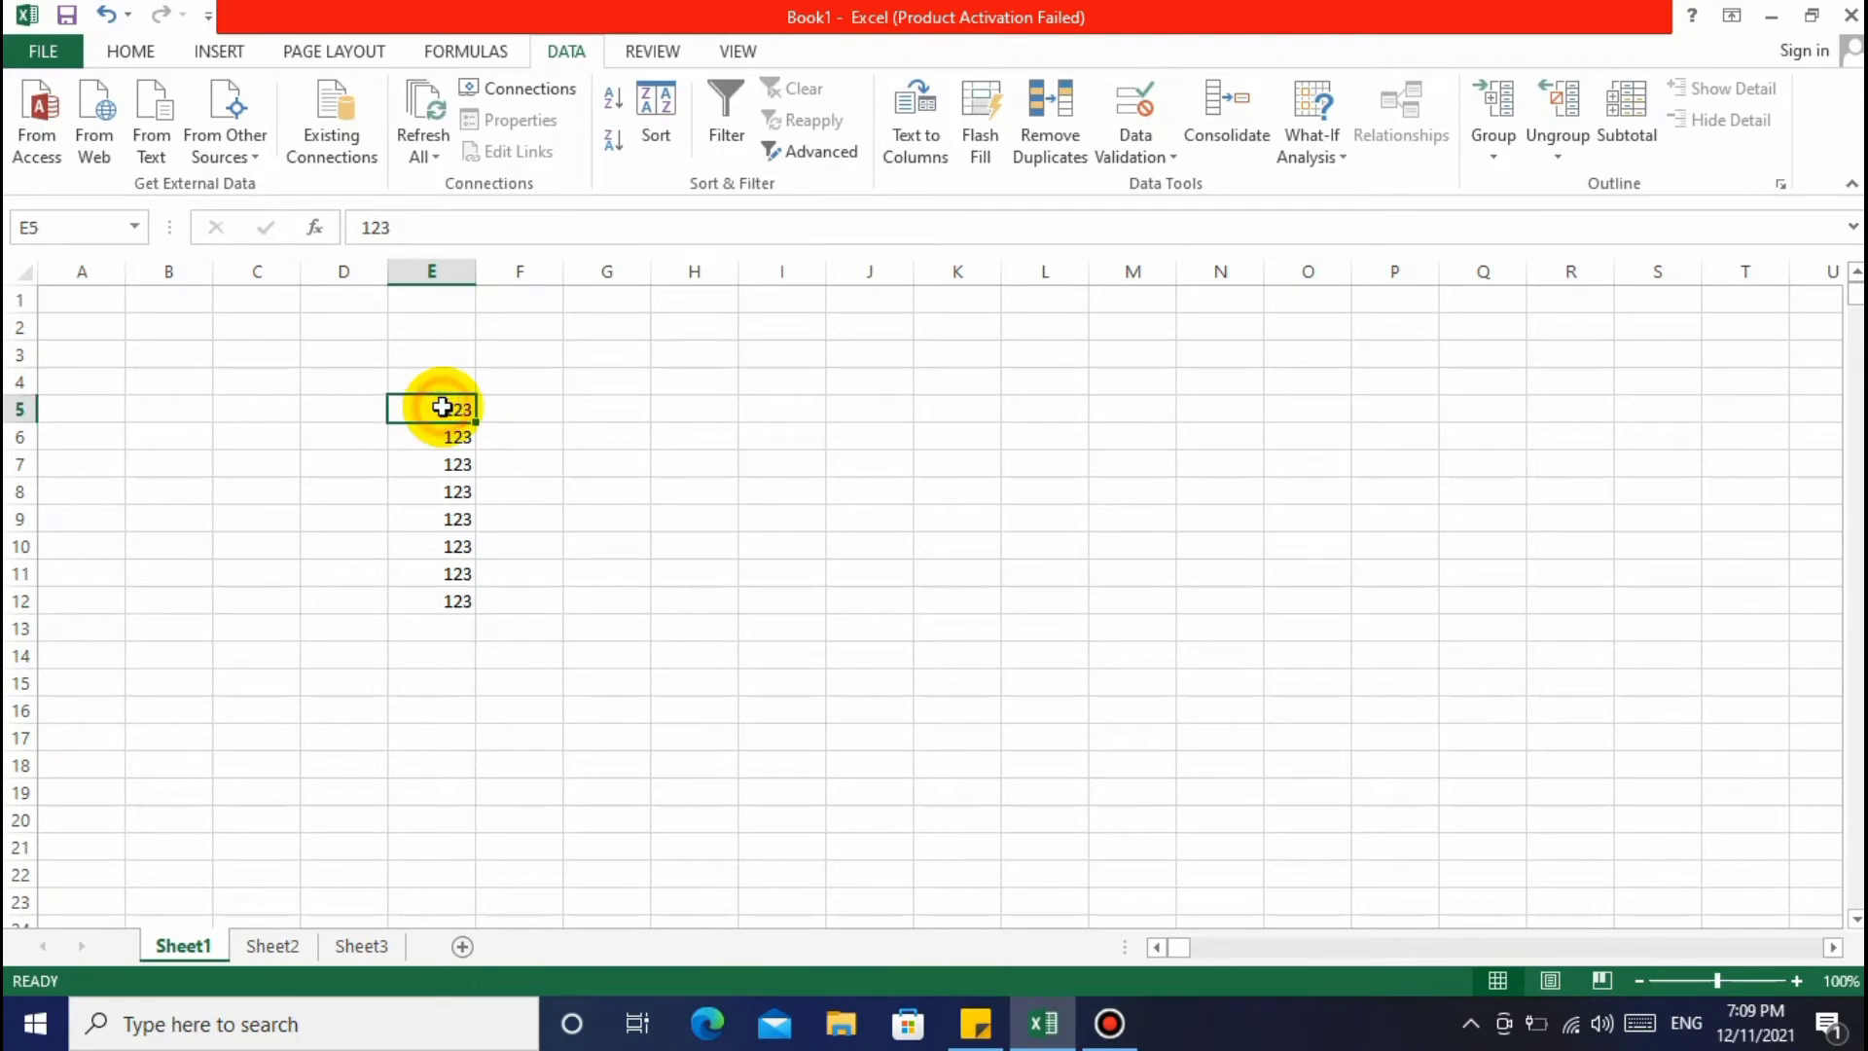
{"action": "key", "text": "ctrl+Down"}
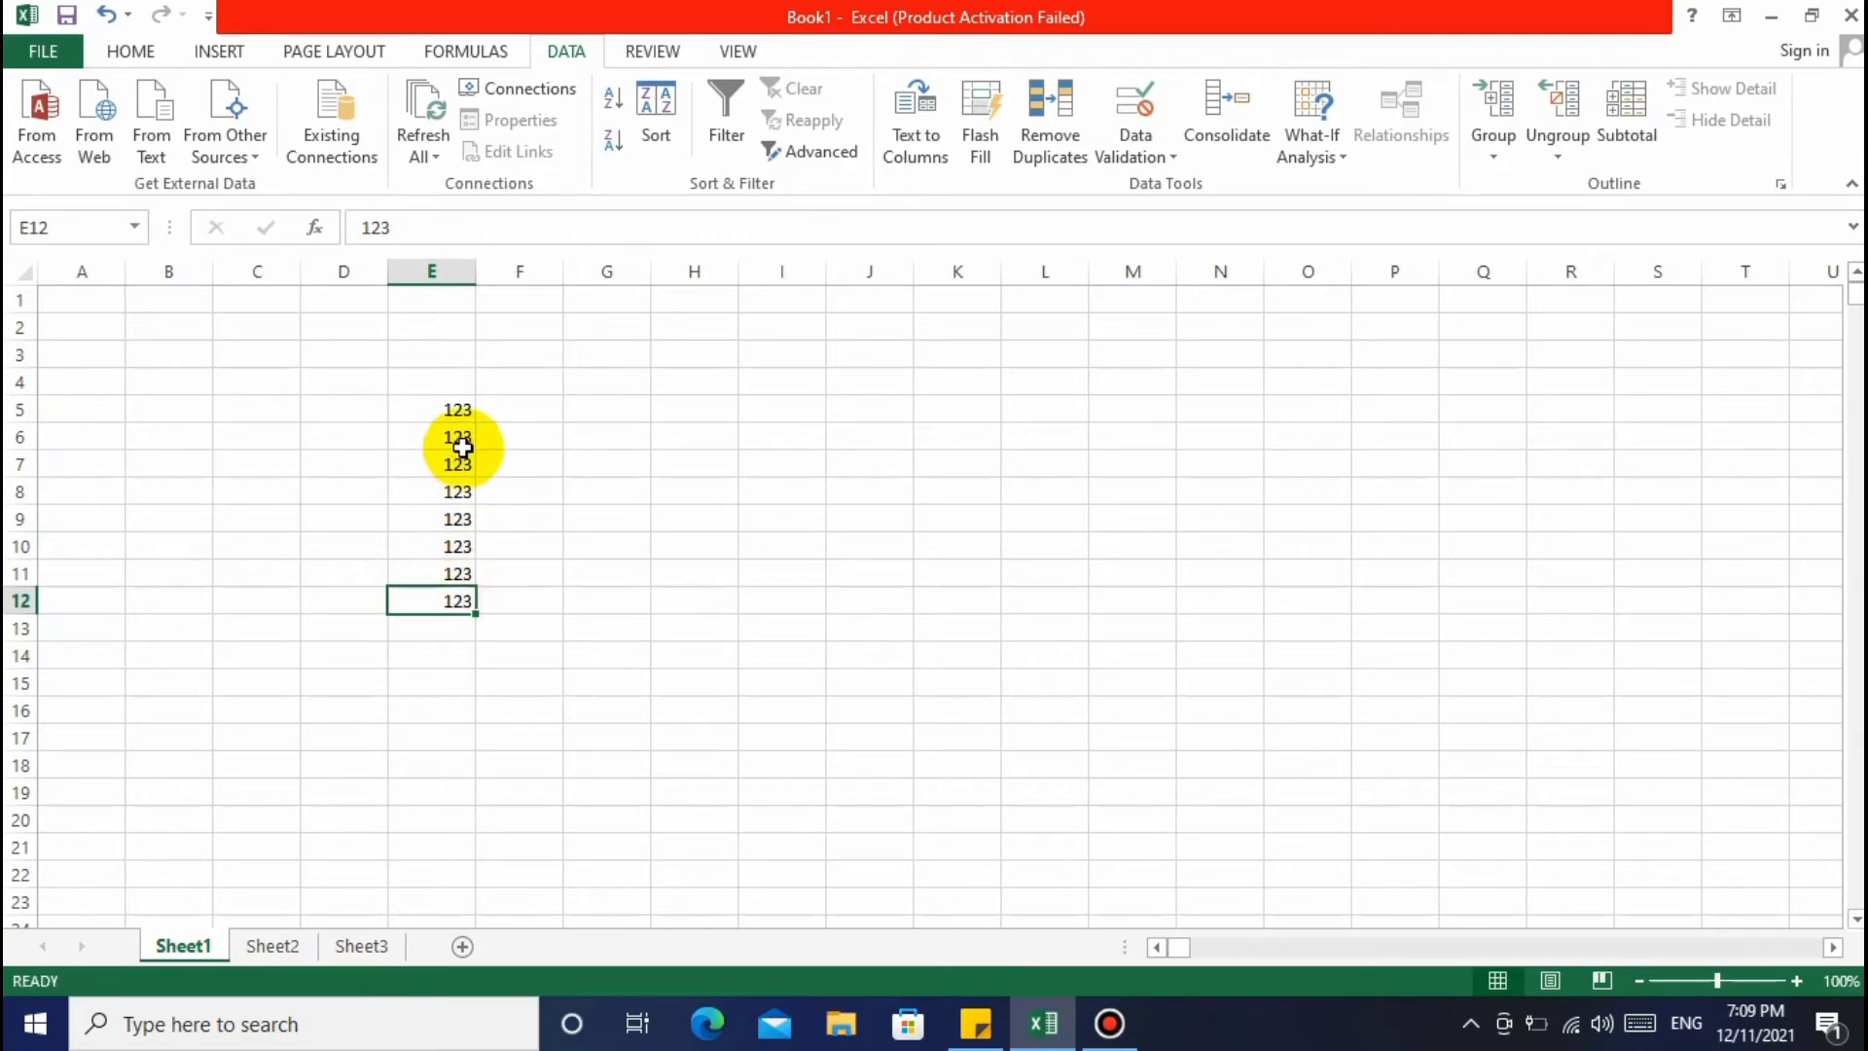
{"action": "left_click", "coordinate": [458, 436]}
{"action": "left_click", "coordinate": [463, 465]}
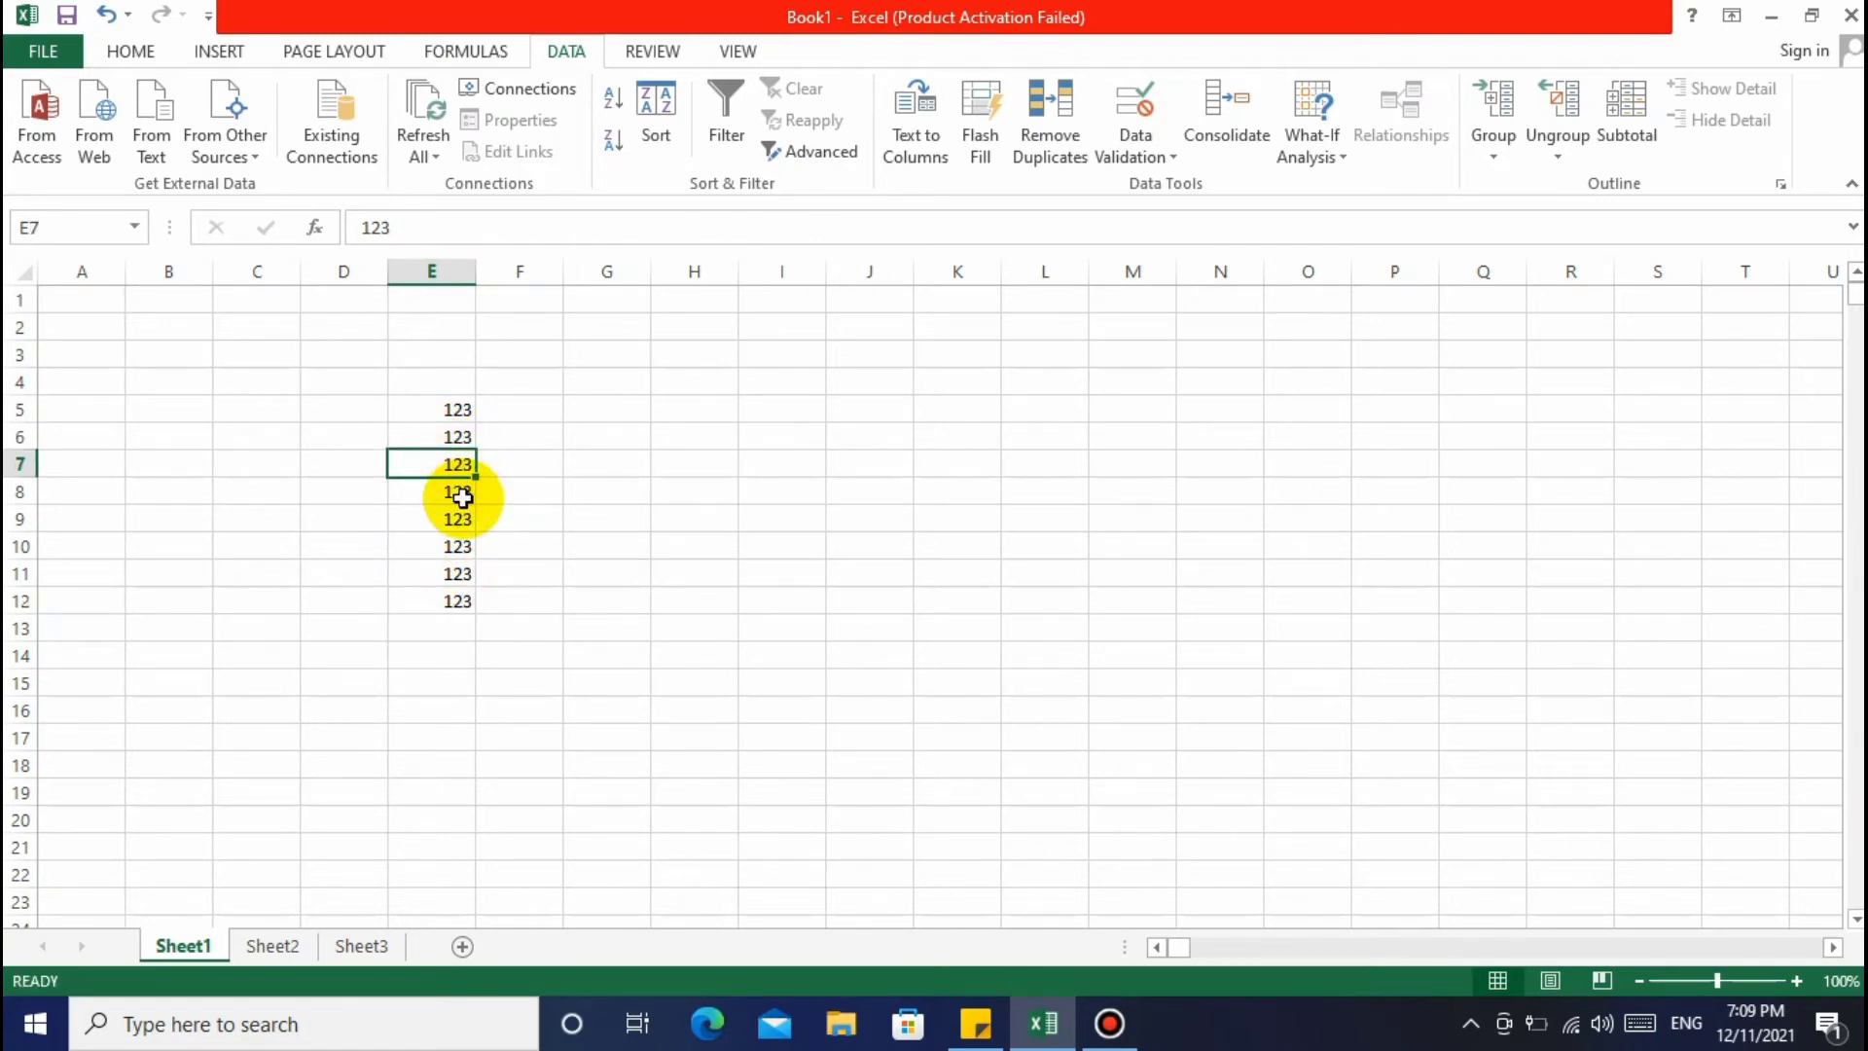
{"action": "left_click", "coordinate": [463, 496]}
{"action": "left_click", "coordinate": [474, 408]}
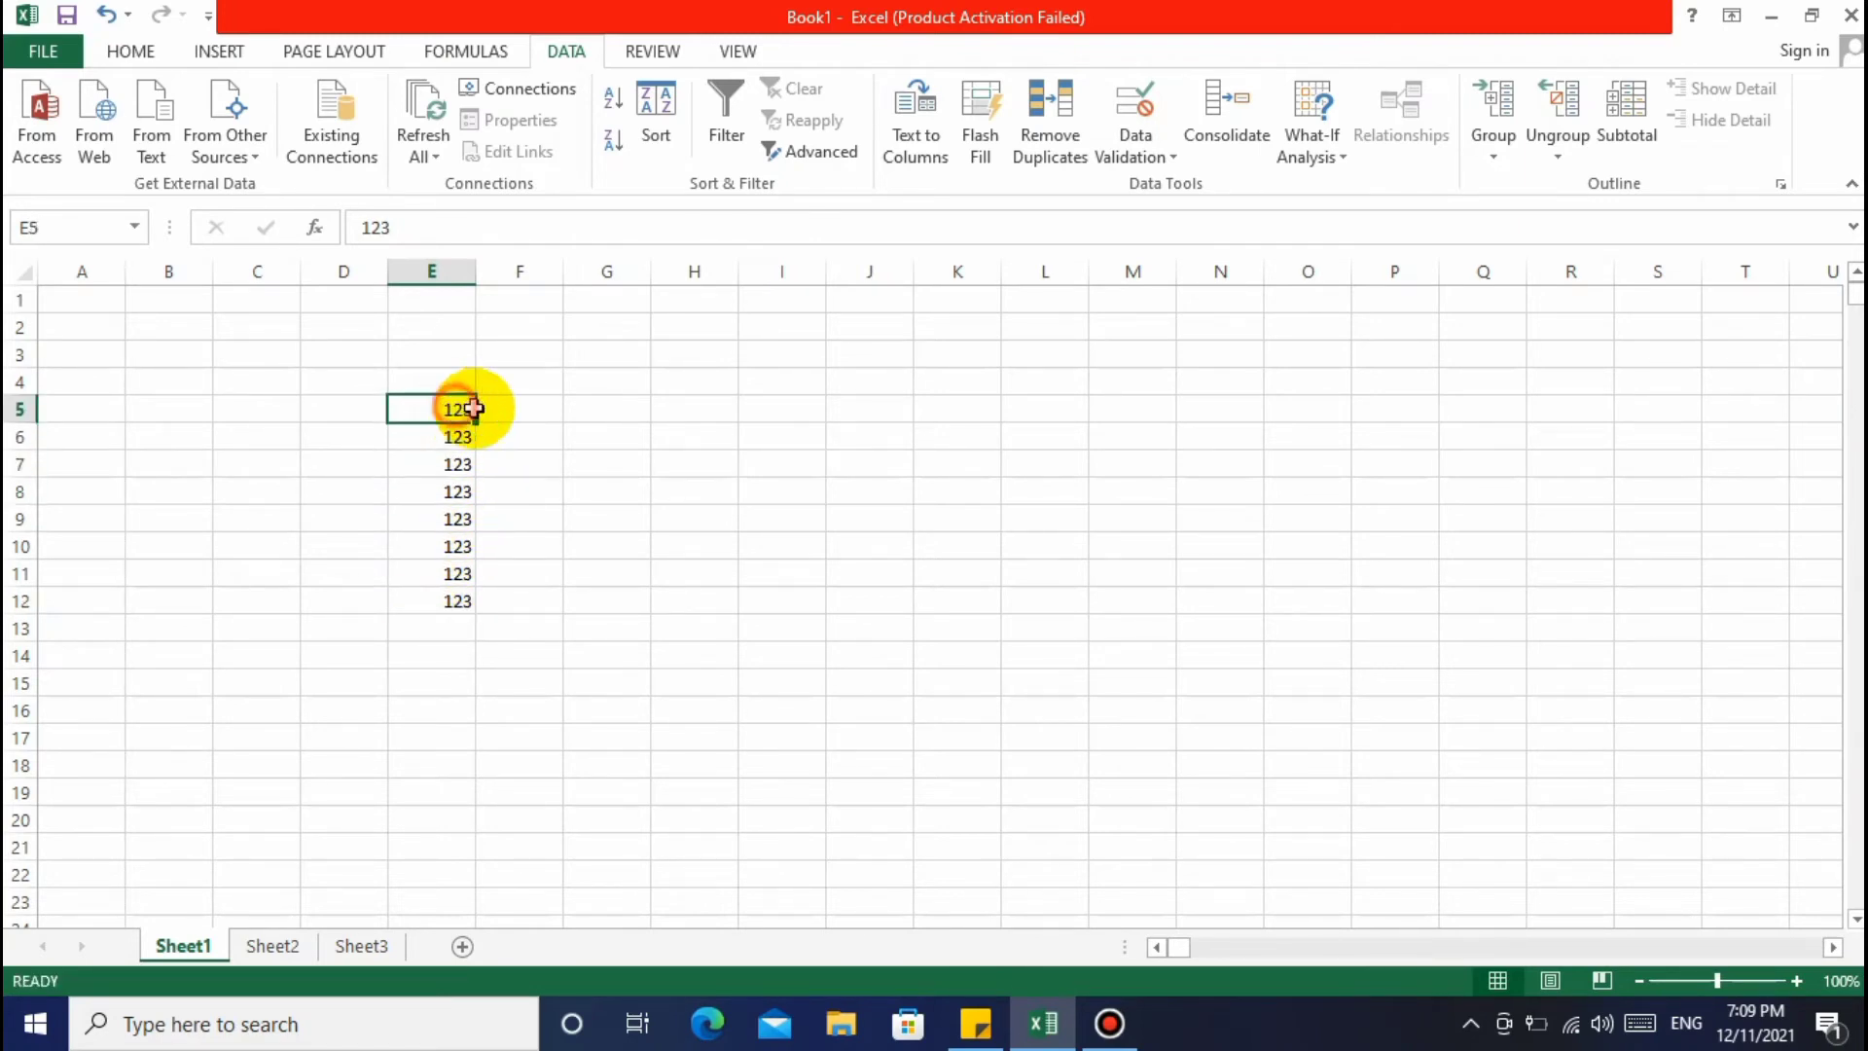
{"action": "key", "text": "ctrl+Down"}
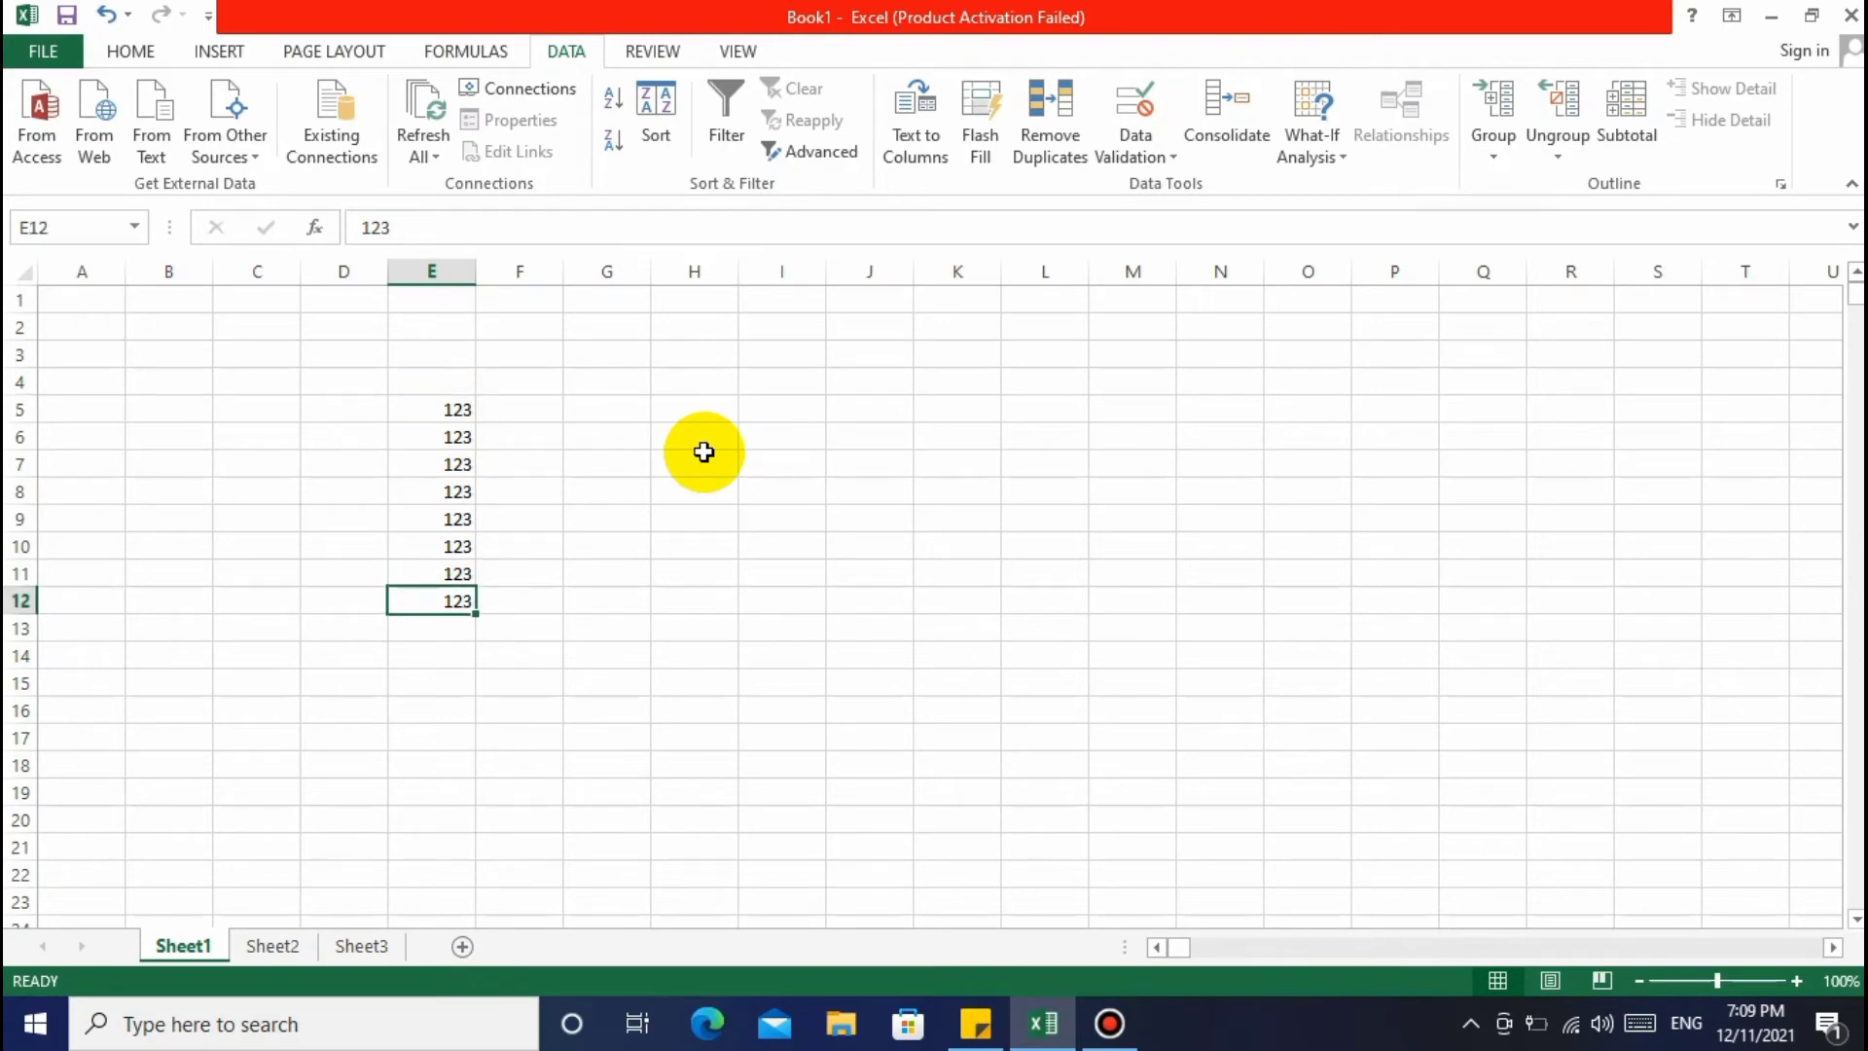
Make E12 the active cell and jump back up to the column's first value in E5
{"action": "left_click", "coordinate": [662, 632]}
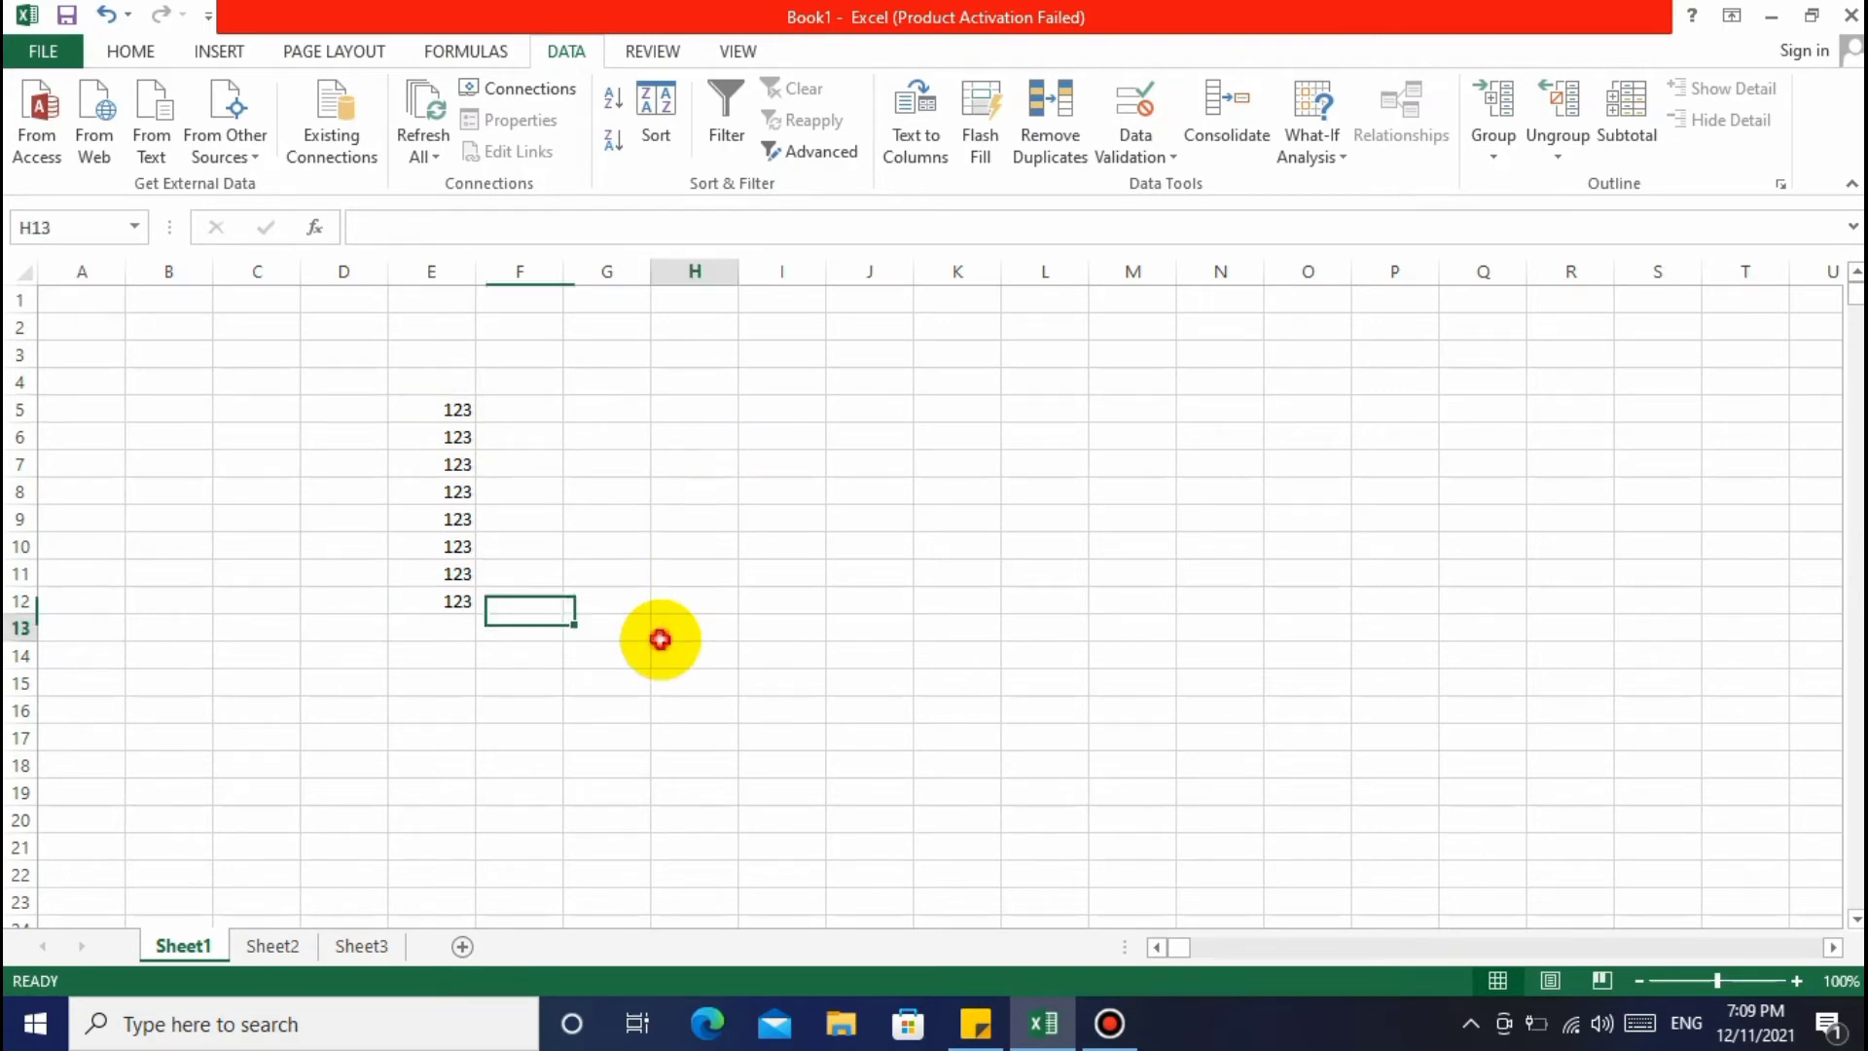
{"action": "left_click", "coordinate": [465, 600]}
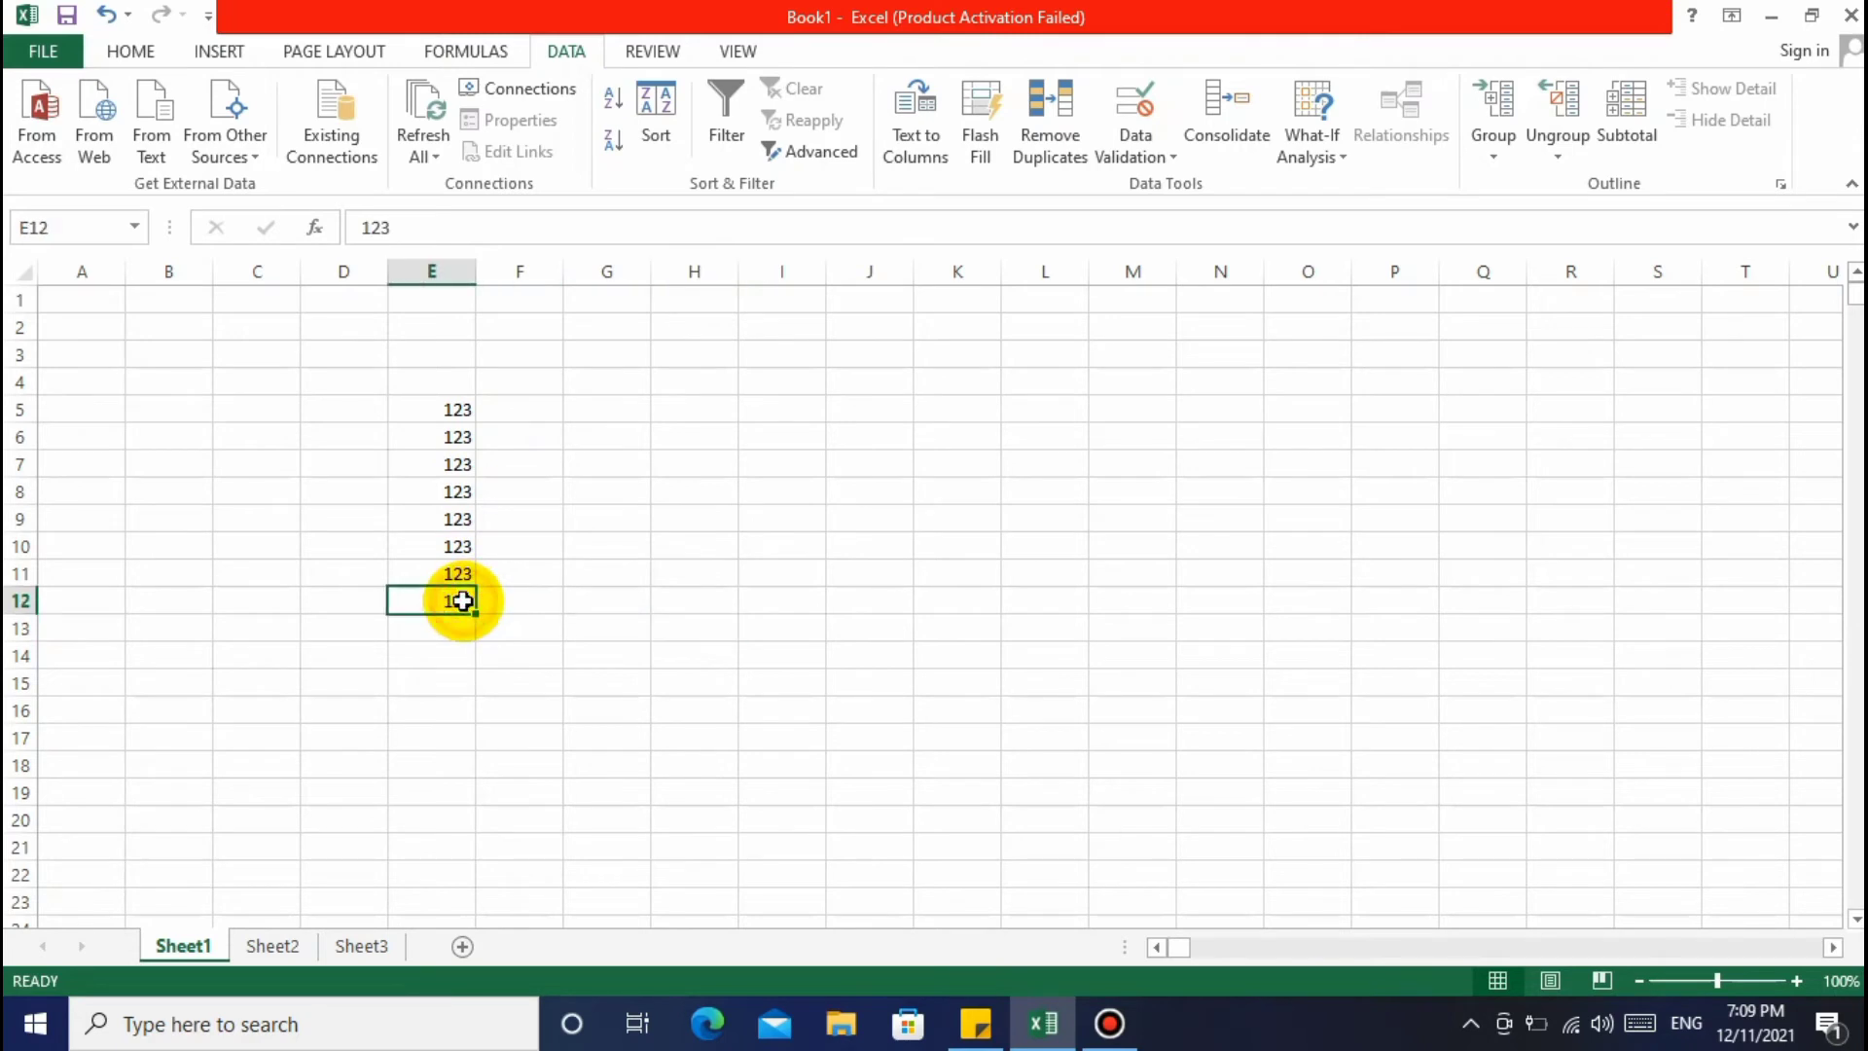
{"action": "key", "text": "ctrl+Up"}
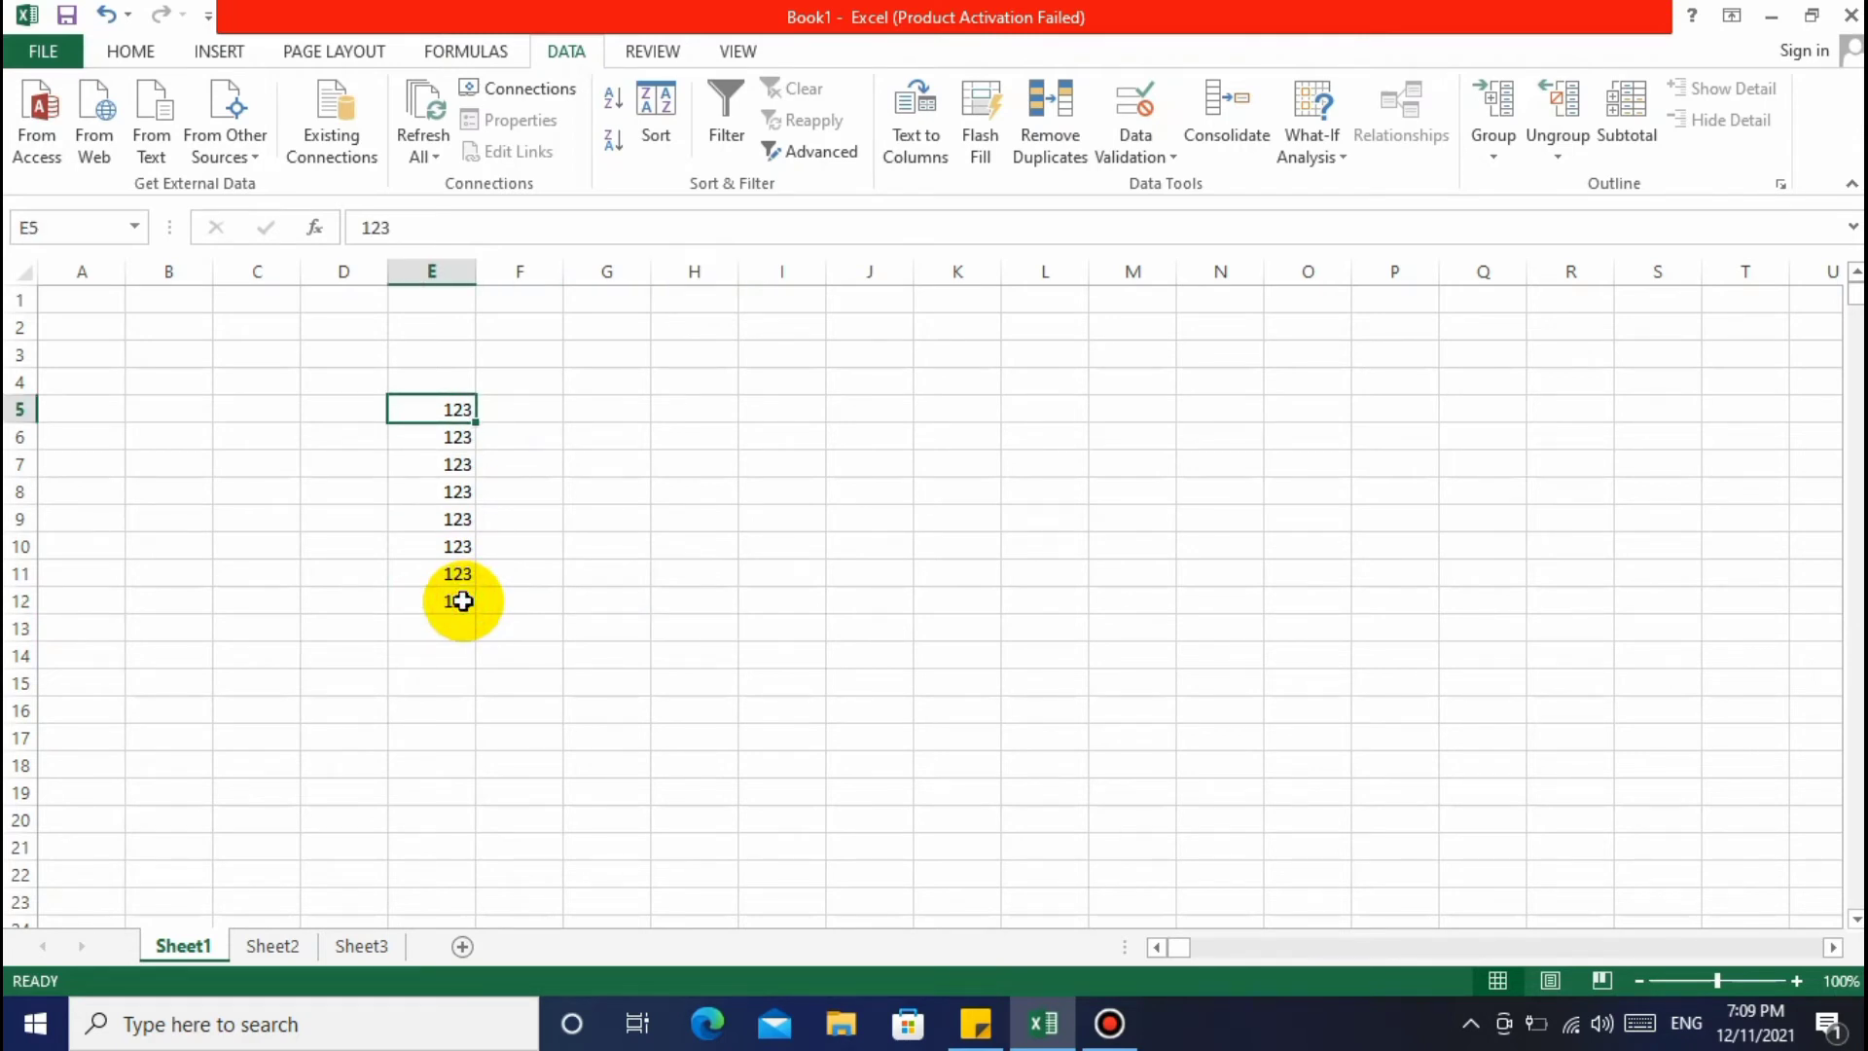
Copy the value 123 from cell E5 and paste it into the range G5:Q5
{"action": "left_click", "coordinate": [514, 408]}
{"action": "left_click", "coordinate": [458, 406]}
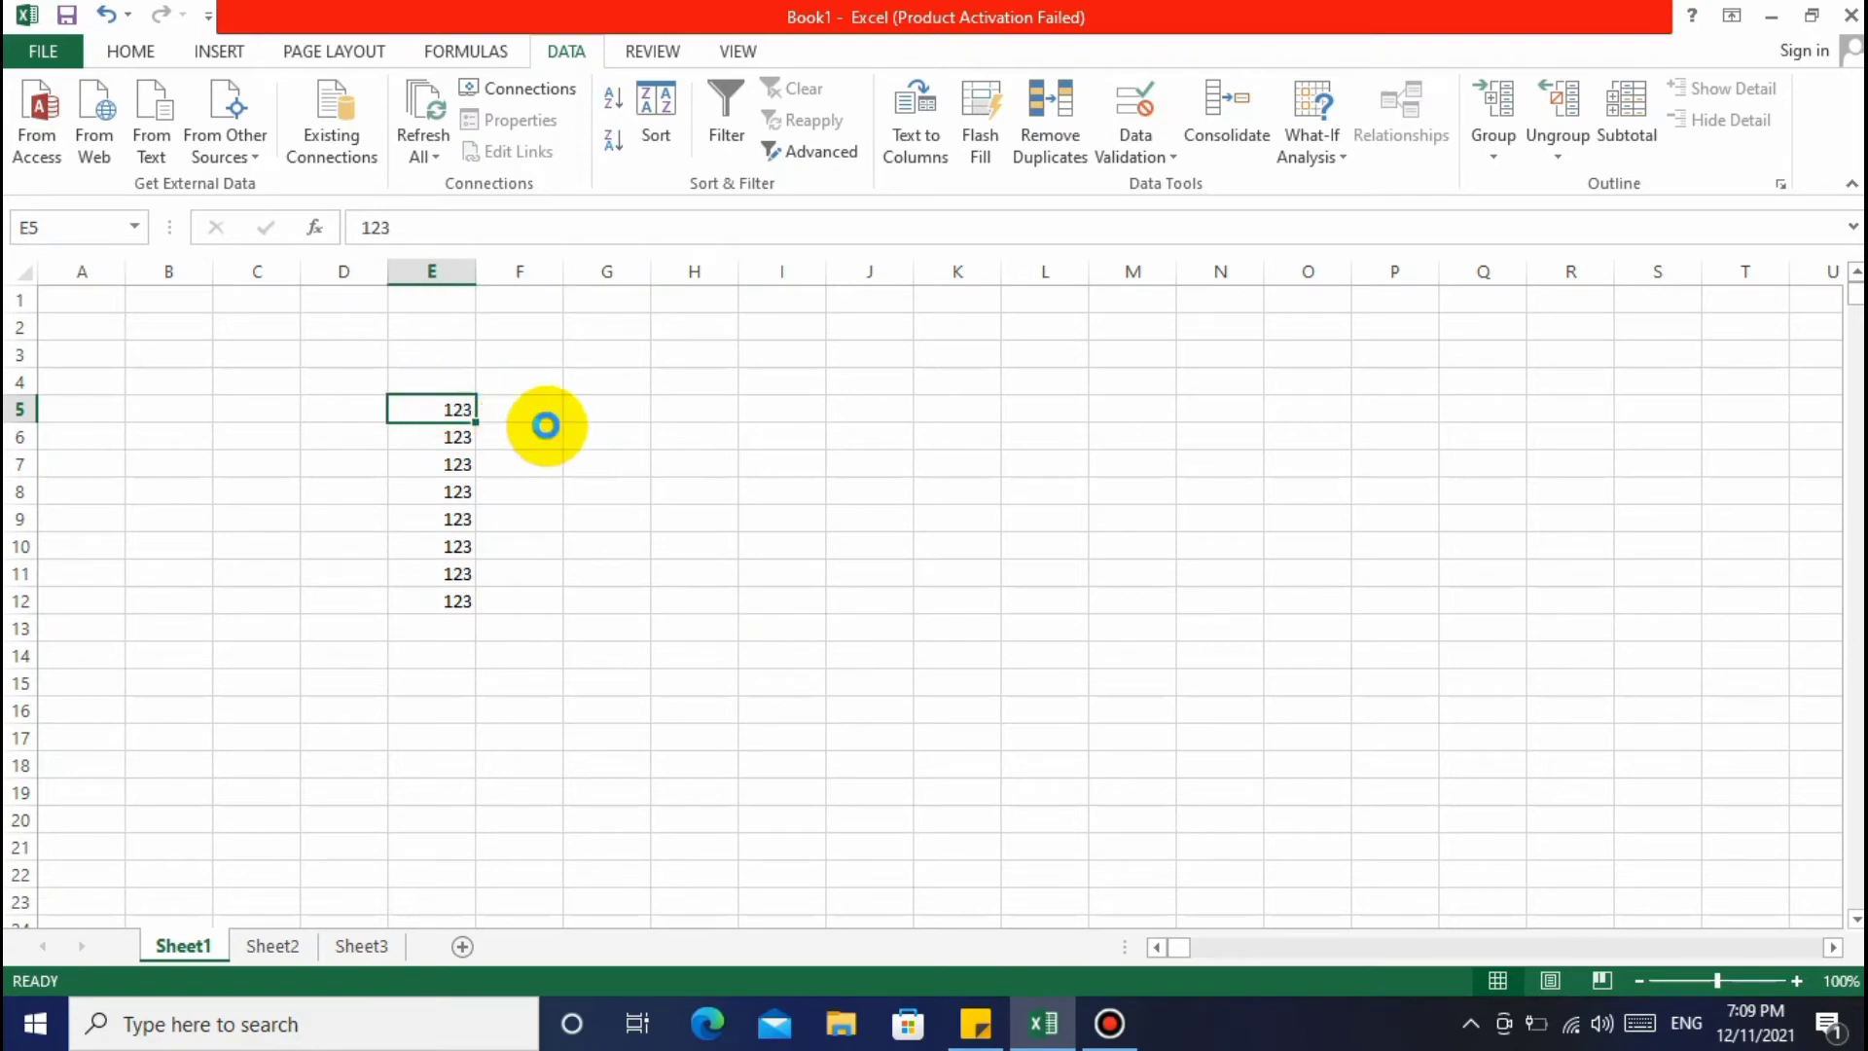
{"action": "key", "text": "ctrl+c"}
{"action": "left_click_drag", "start_coordinate": [600, 410], "coordinate": [1479, 409]}
{"action": "key", "text": "ctrl+v"}
{"action": "left_click", "coordinate": [1239, 572]}
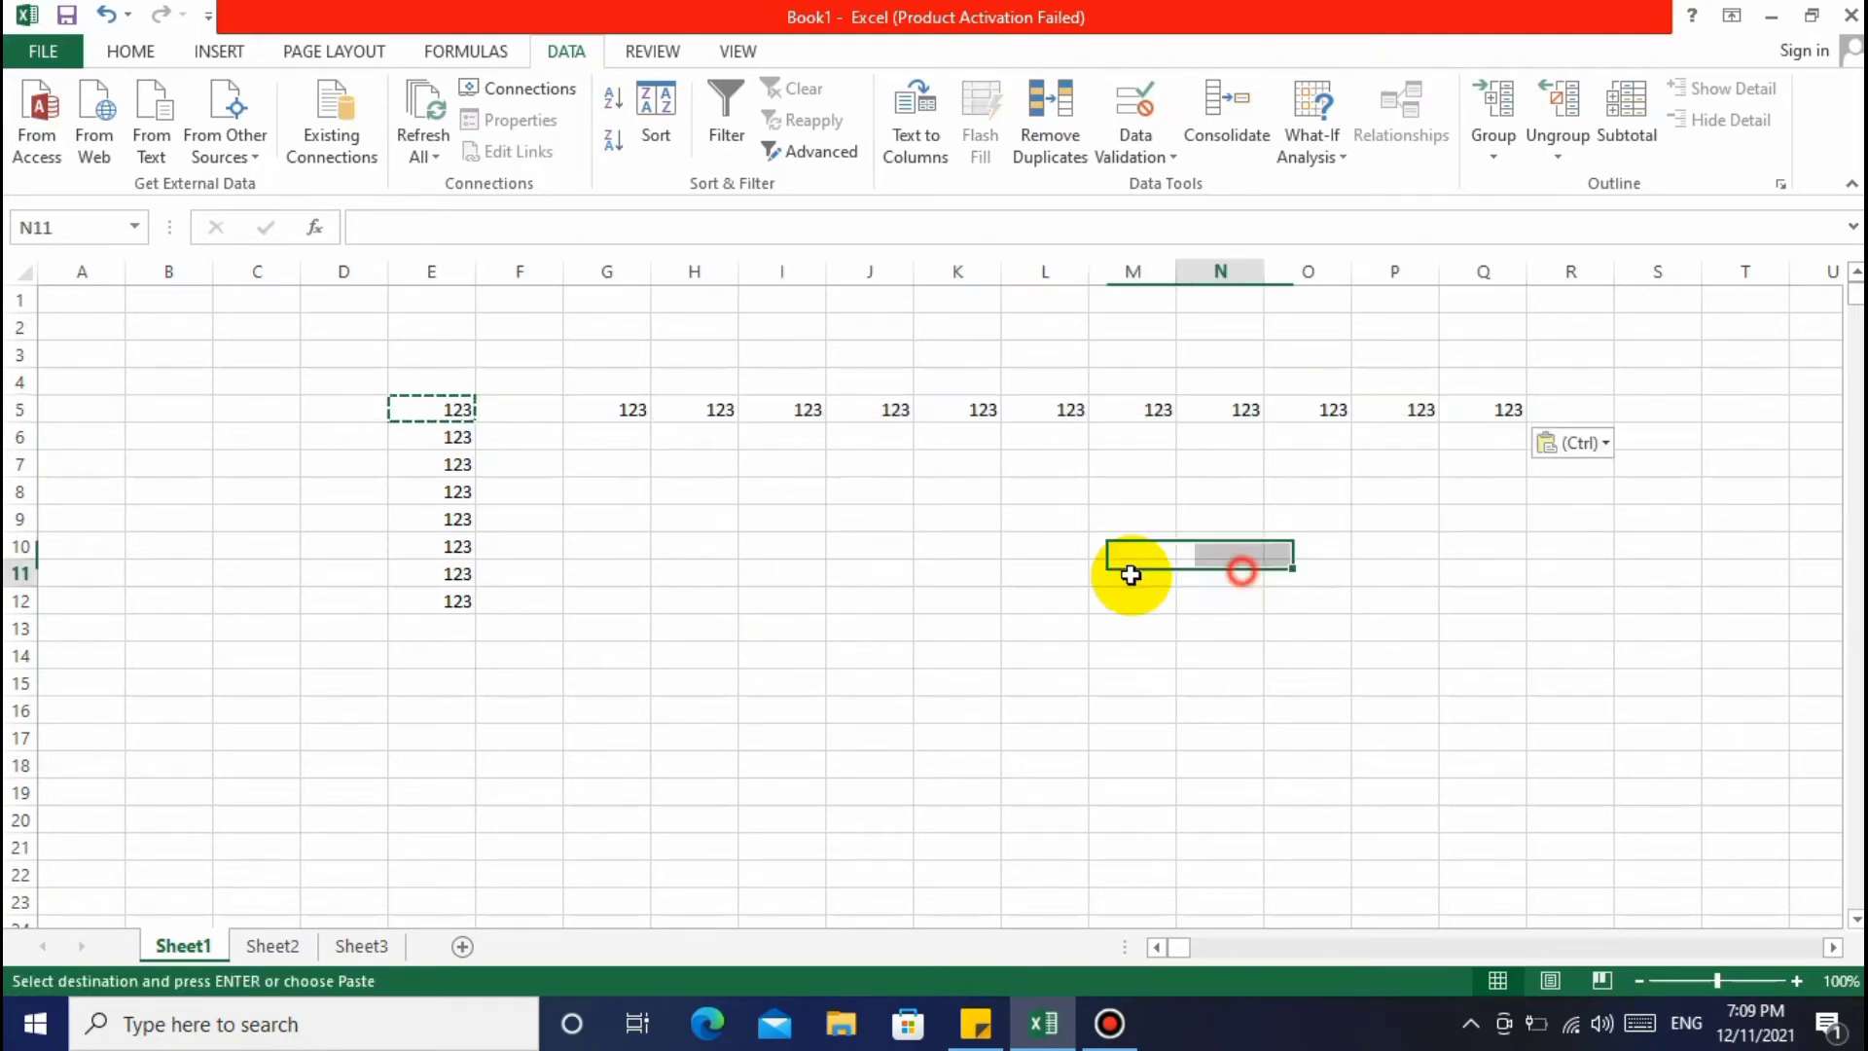
Examine where the row of values starts and ends, at cells G5 and Q5
{"action": "left_click", "coordinate": [627, 428]}
{"action": "left_click", "coordinate": [627, 418]}
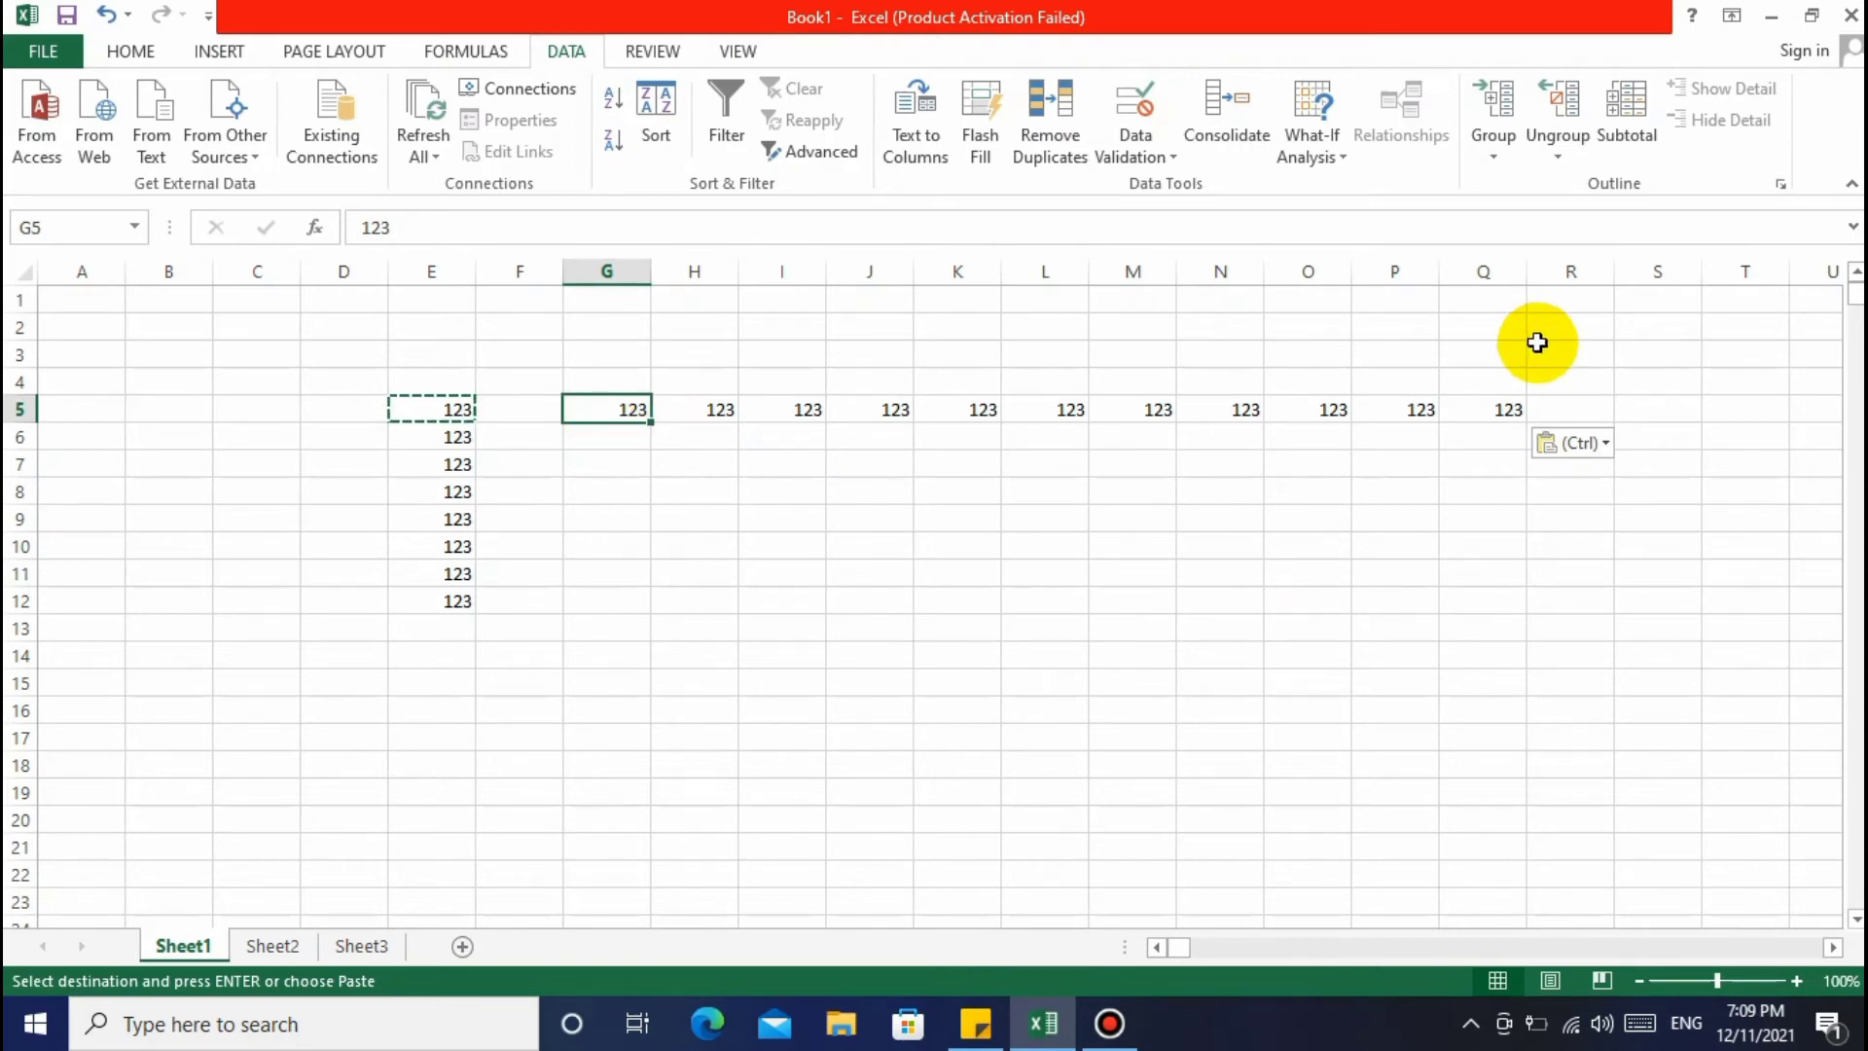
{"action": "left_click", "coordinate": [1504, 279]}
{"action": "left_click", "coordinate": [1504, 409]}
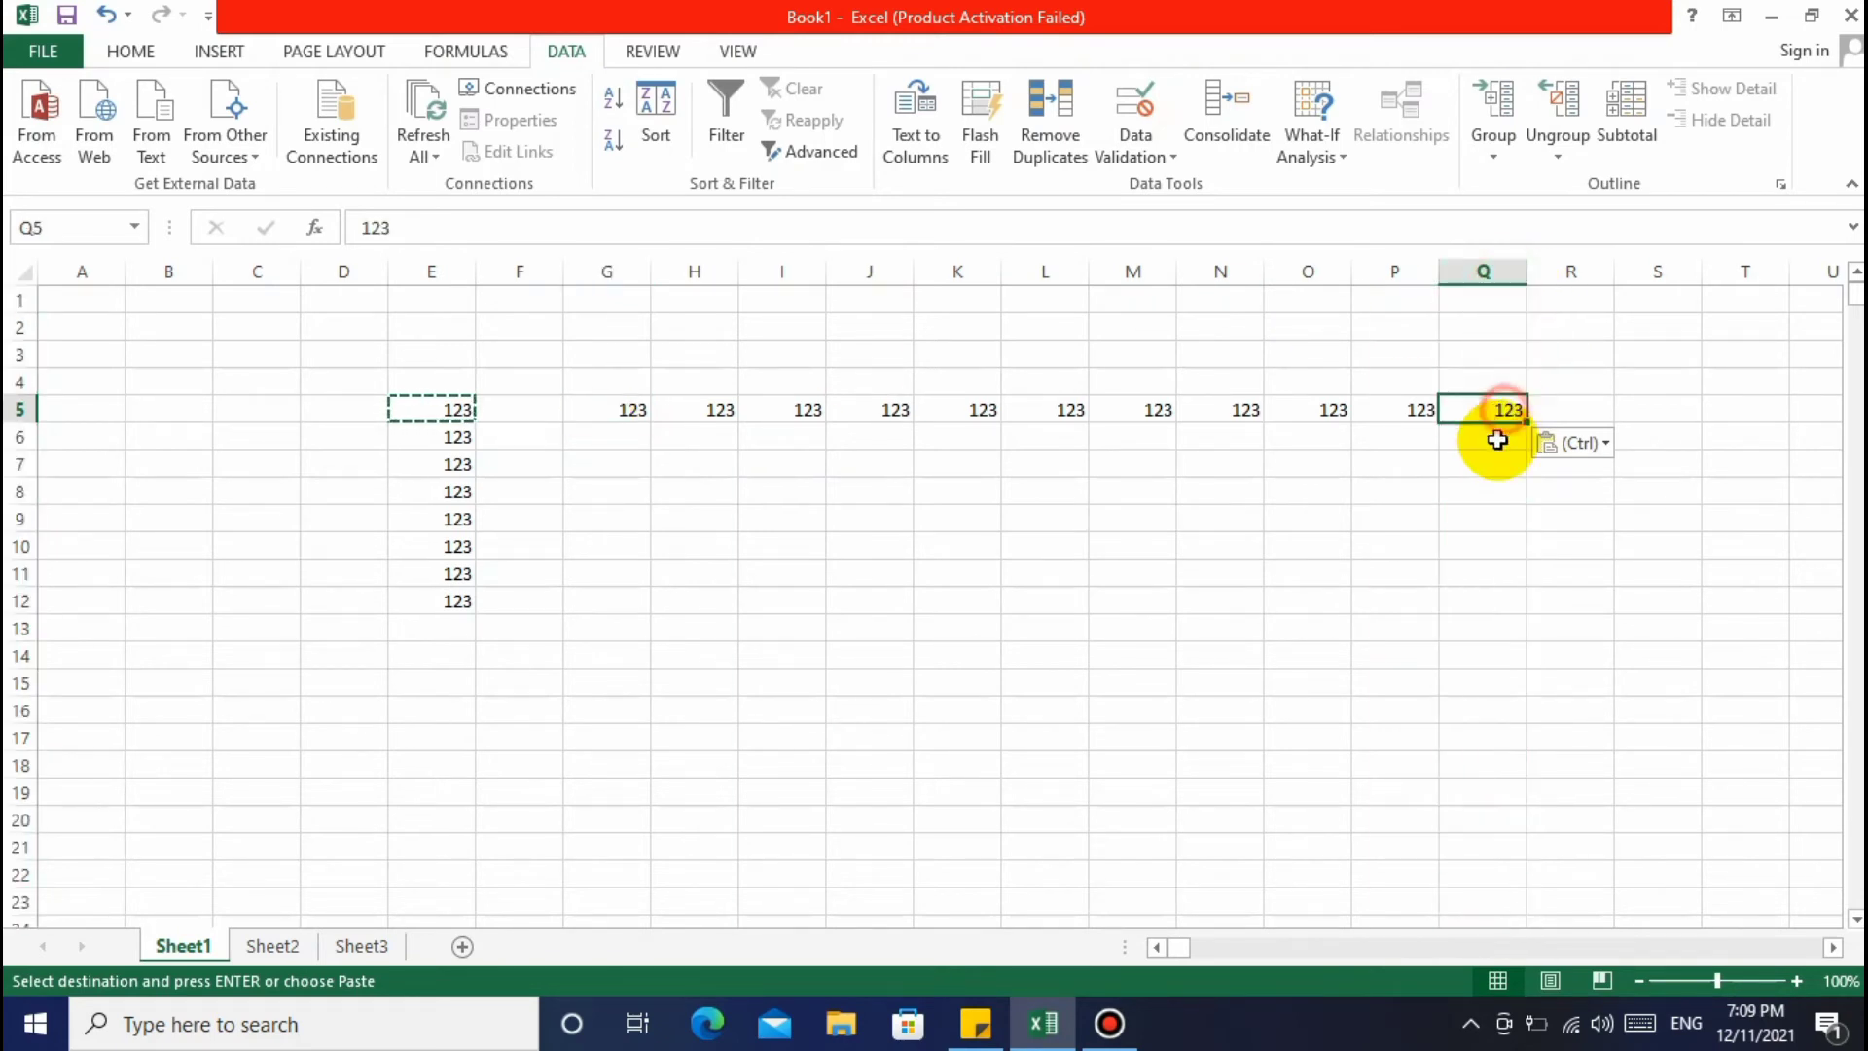
{"action": "left_click", "coordinate": [1493, 269]}
{"action": "left_click", "coordinate": [1496, 414]}
{"action": "left_click", "coordinate": [1496, 413]}
{"action": "left_click", "coordinate": [1477, 453]}
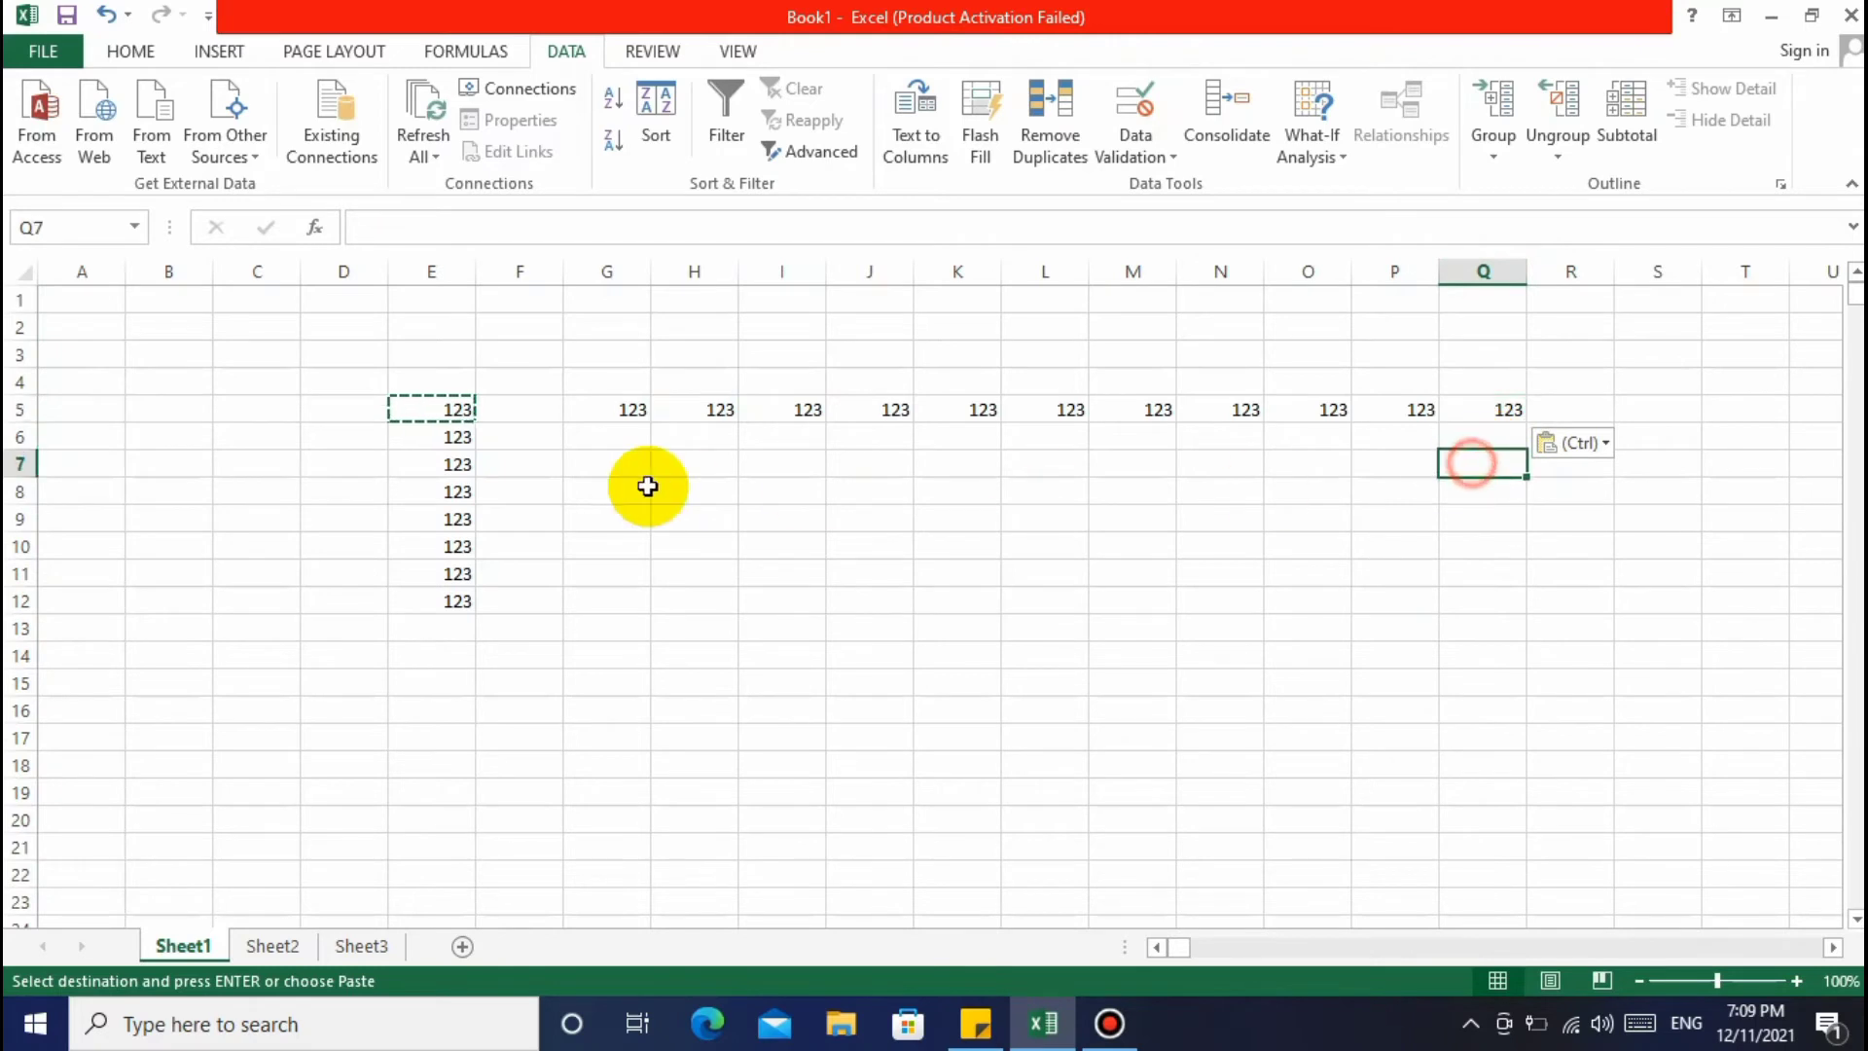
Jump from G5 to the last value in the row, Q5, and back to G5
{"action": "left_click", "coordinate": [628, 407]}
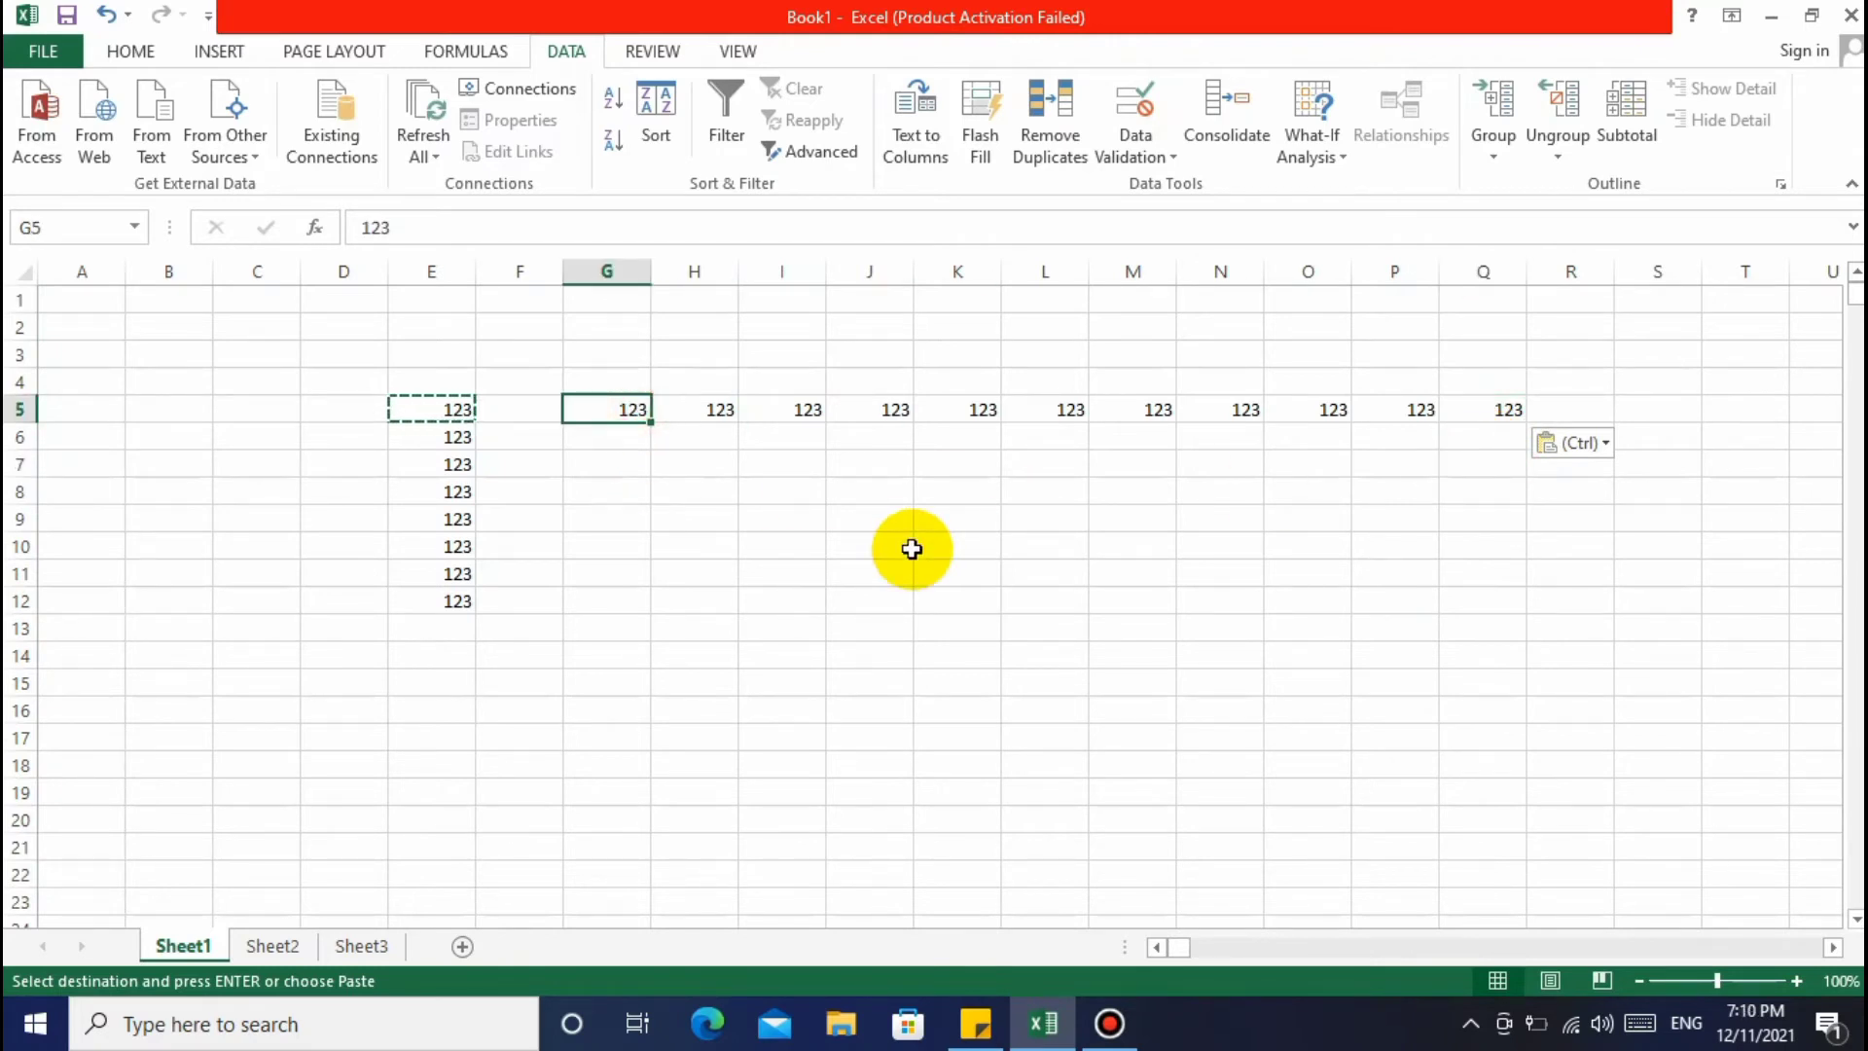
{"action": "key", "text": "ctrl+Right"}
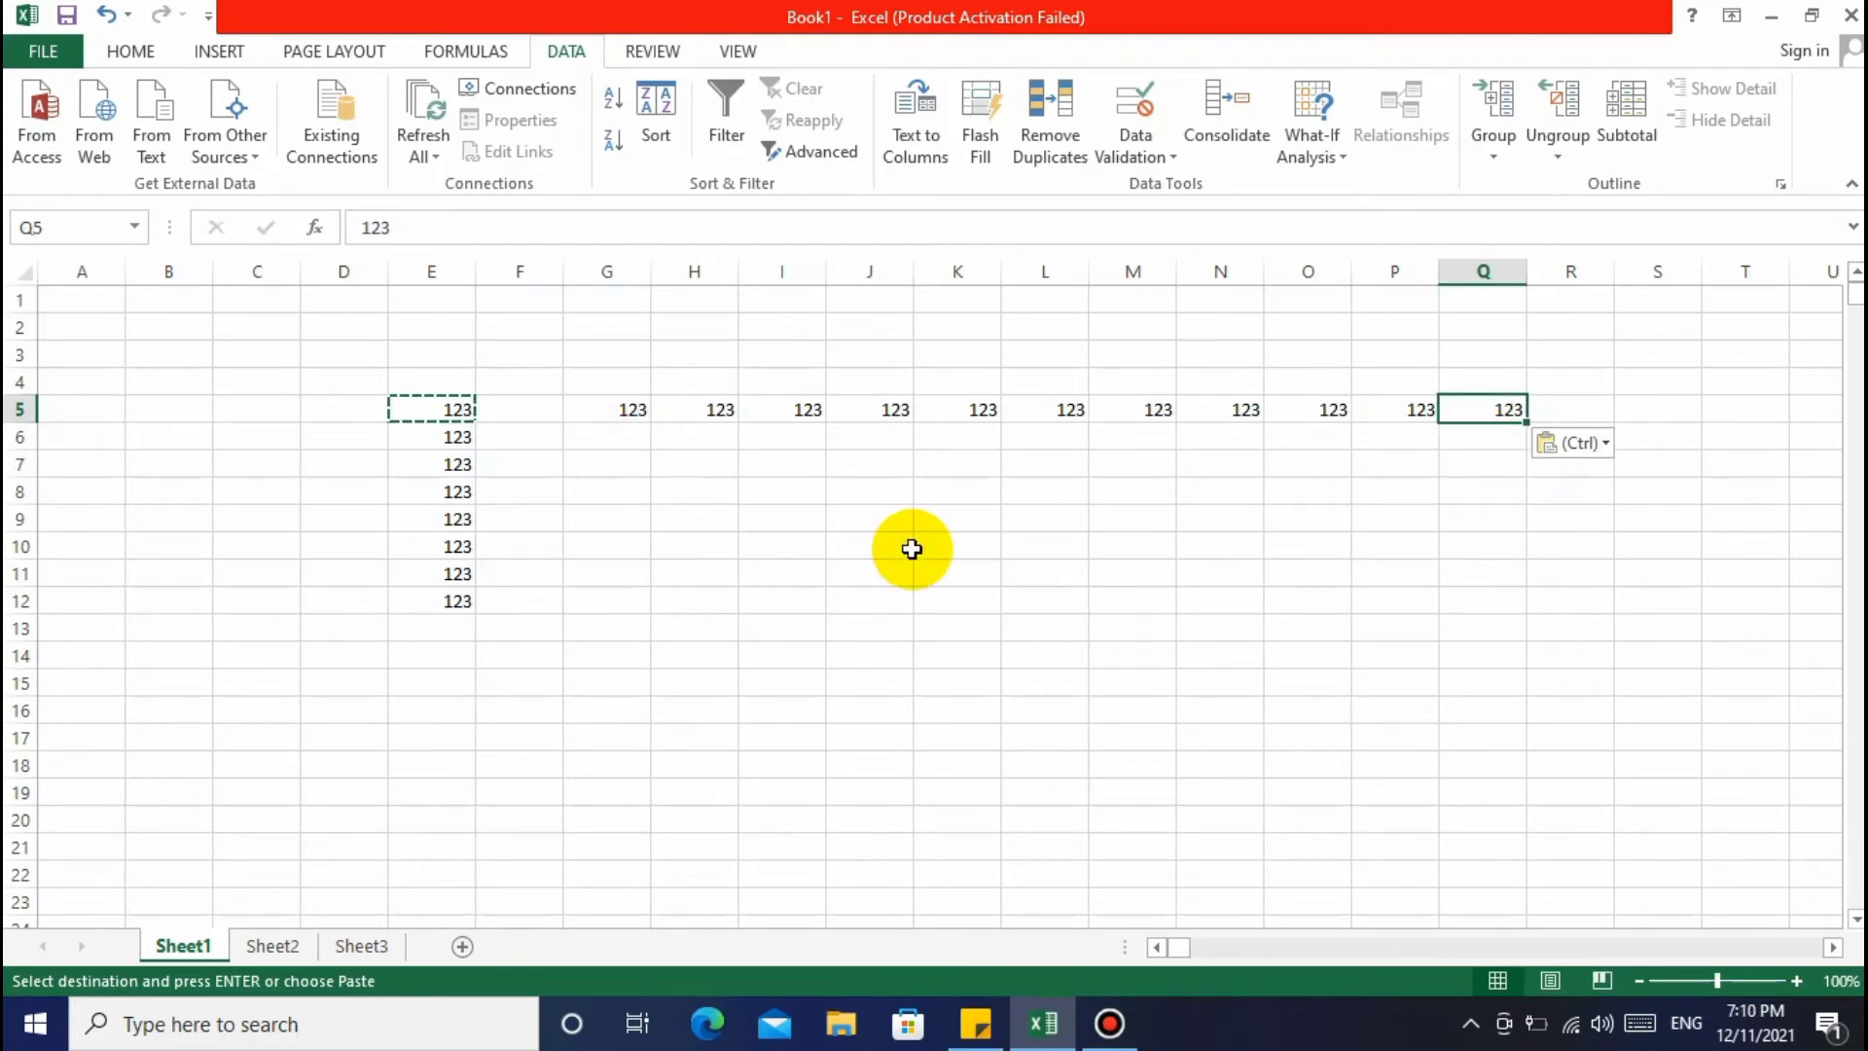
{"action": "key", "text": "ctrl"}
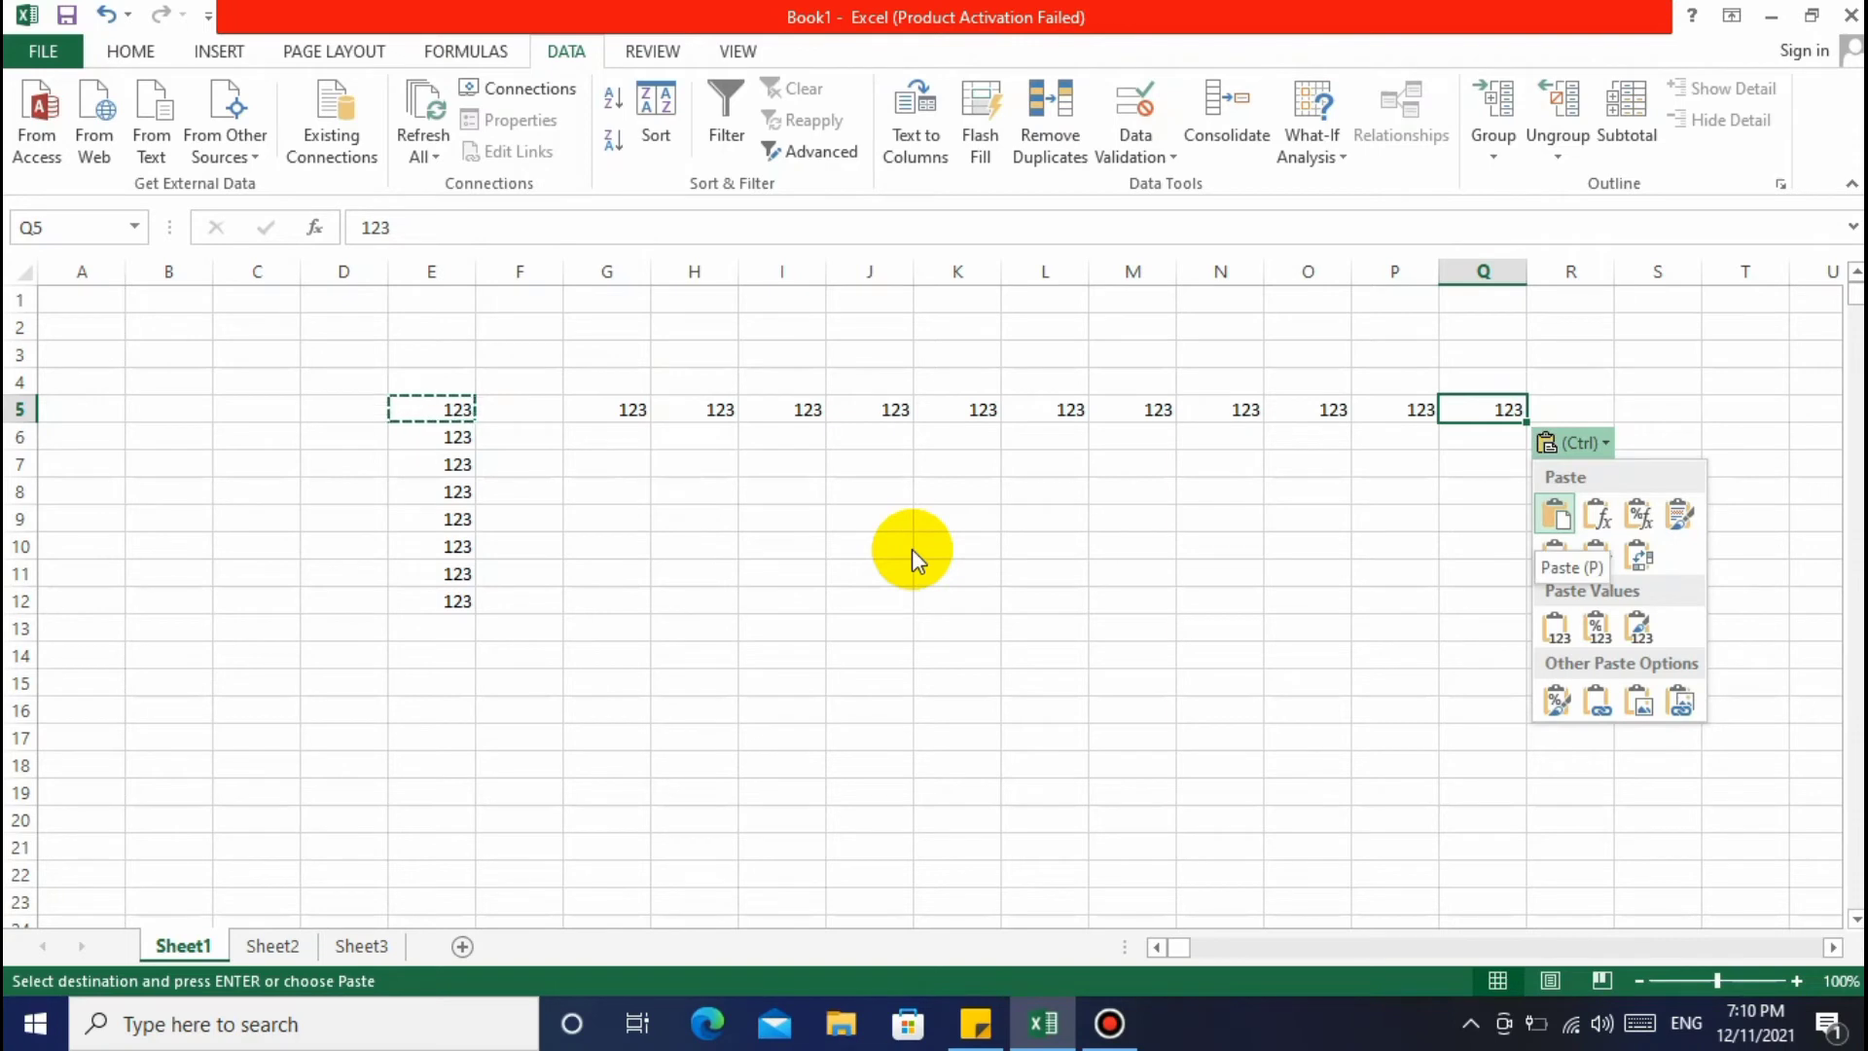
{"action": "key", "text": "ctrl"}
{"action": "key", "text": "ctrl+Left"}
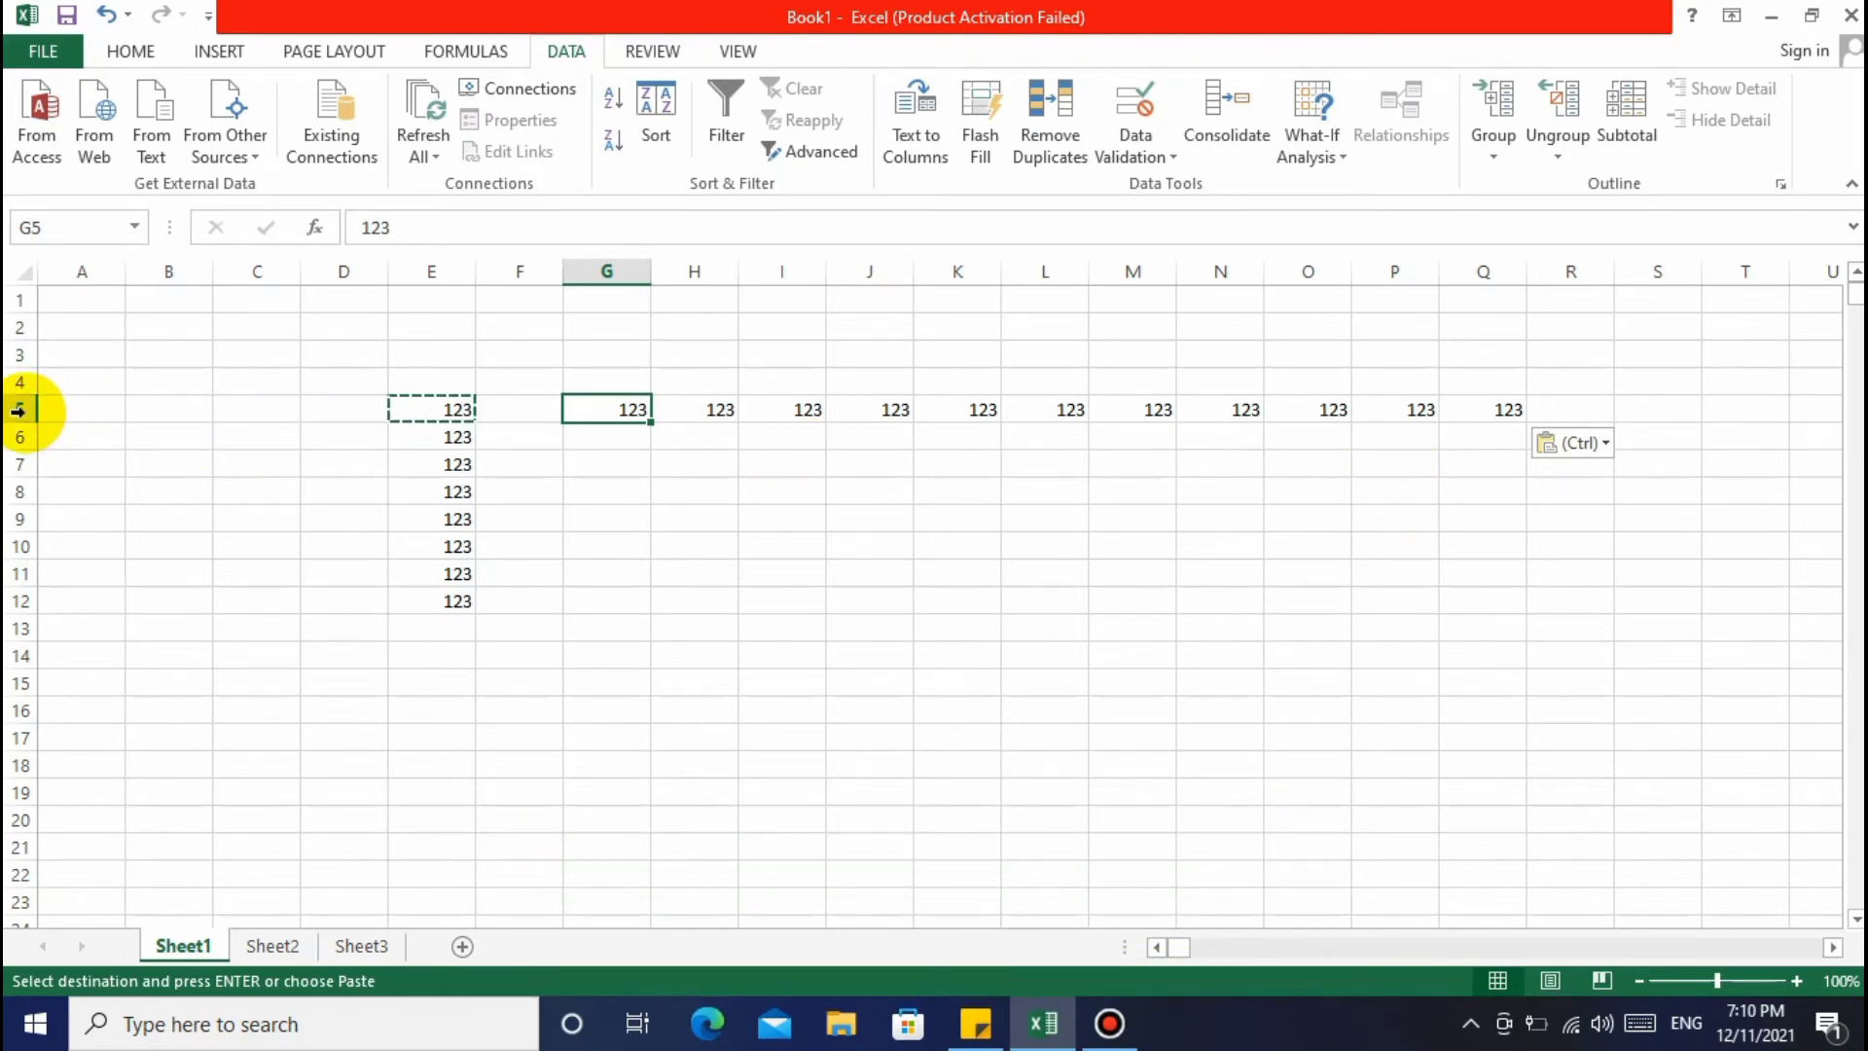
Clear the contents of rows 5 to 13 and deselect them
{"action": "left_click_drag", "start_coordinate": [20, 410], "coordinate": [47, 622]}
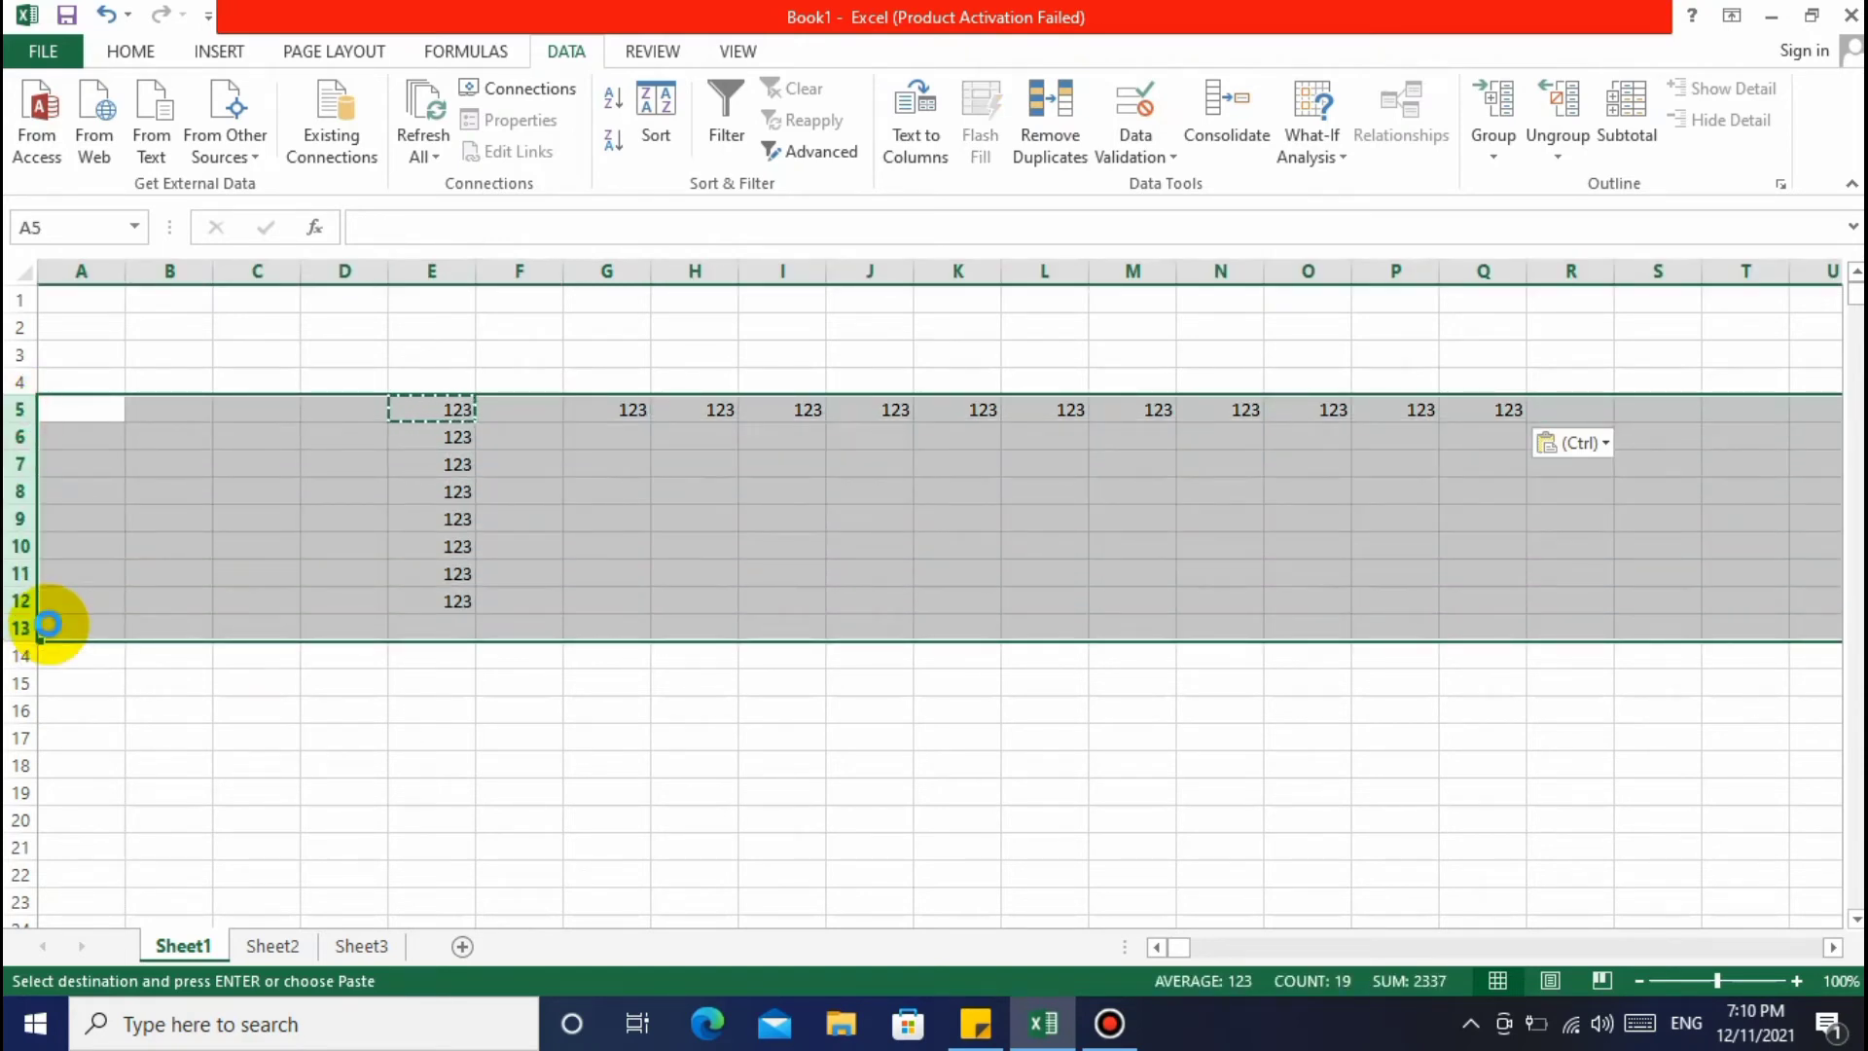
{"action": "key", "text": "Delete"}
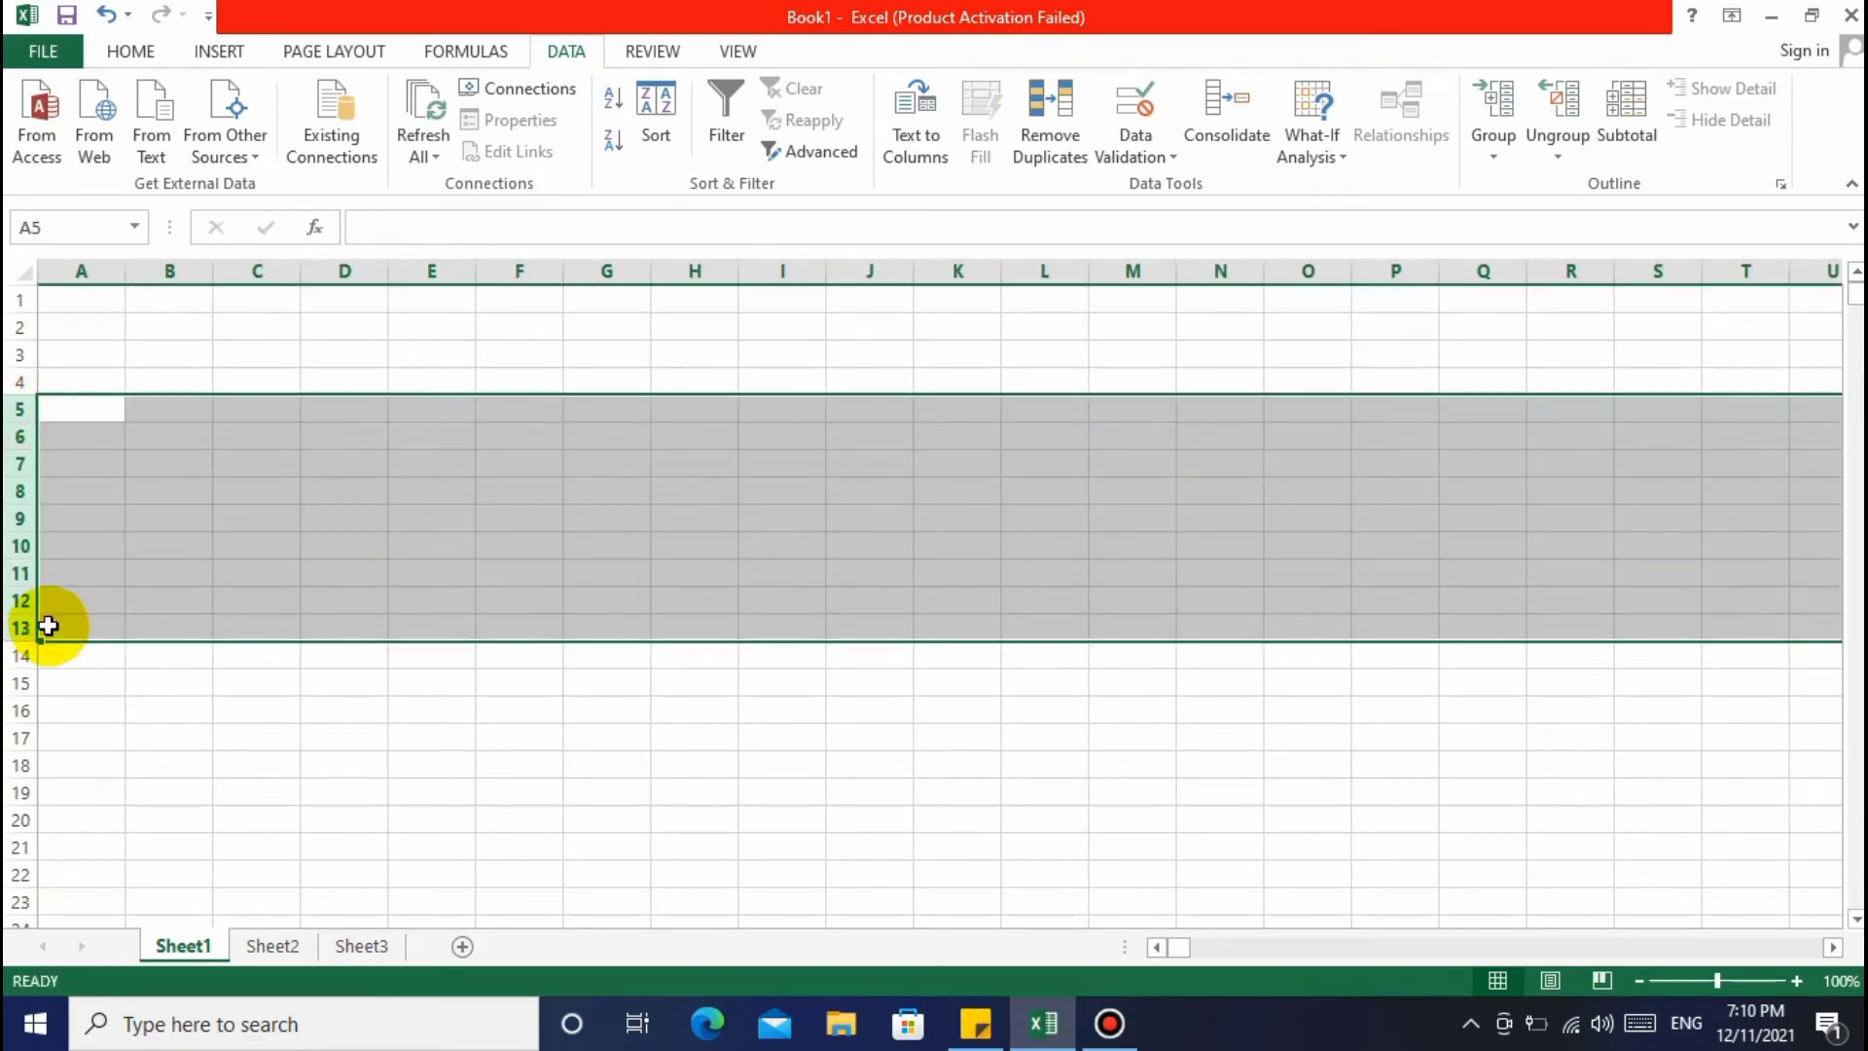
{"action": "left_click", "coordinate": [447, 679]}
{"action": "left_click", "coordinate": [443, 415]}
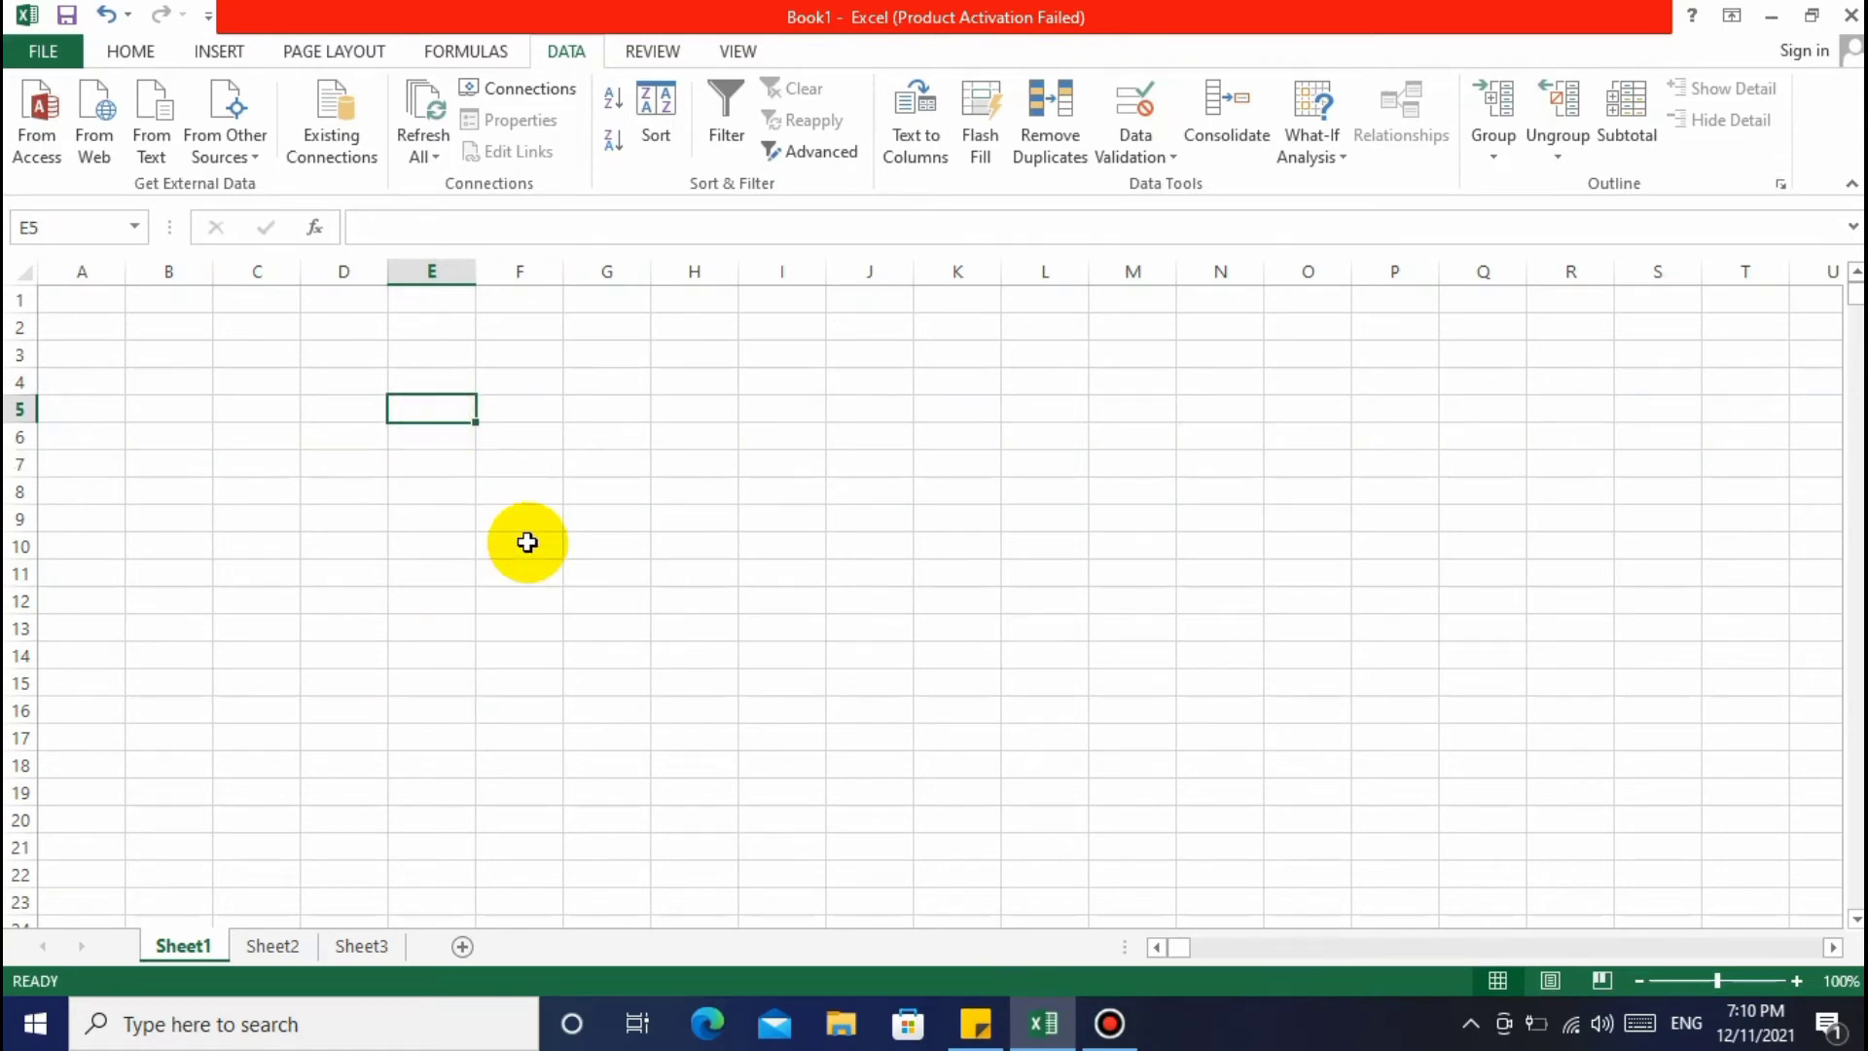
{"action": "left_click", "coordinate": [431, 443]}
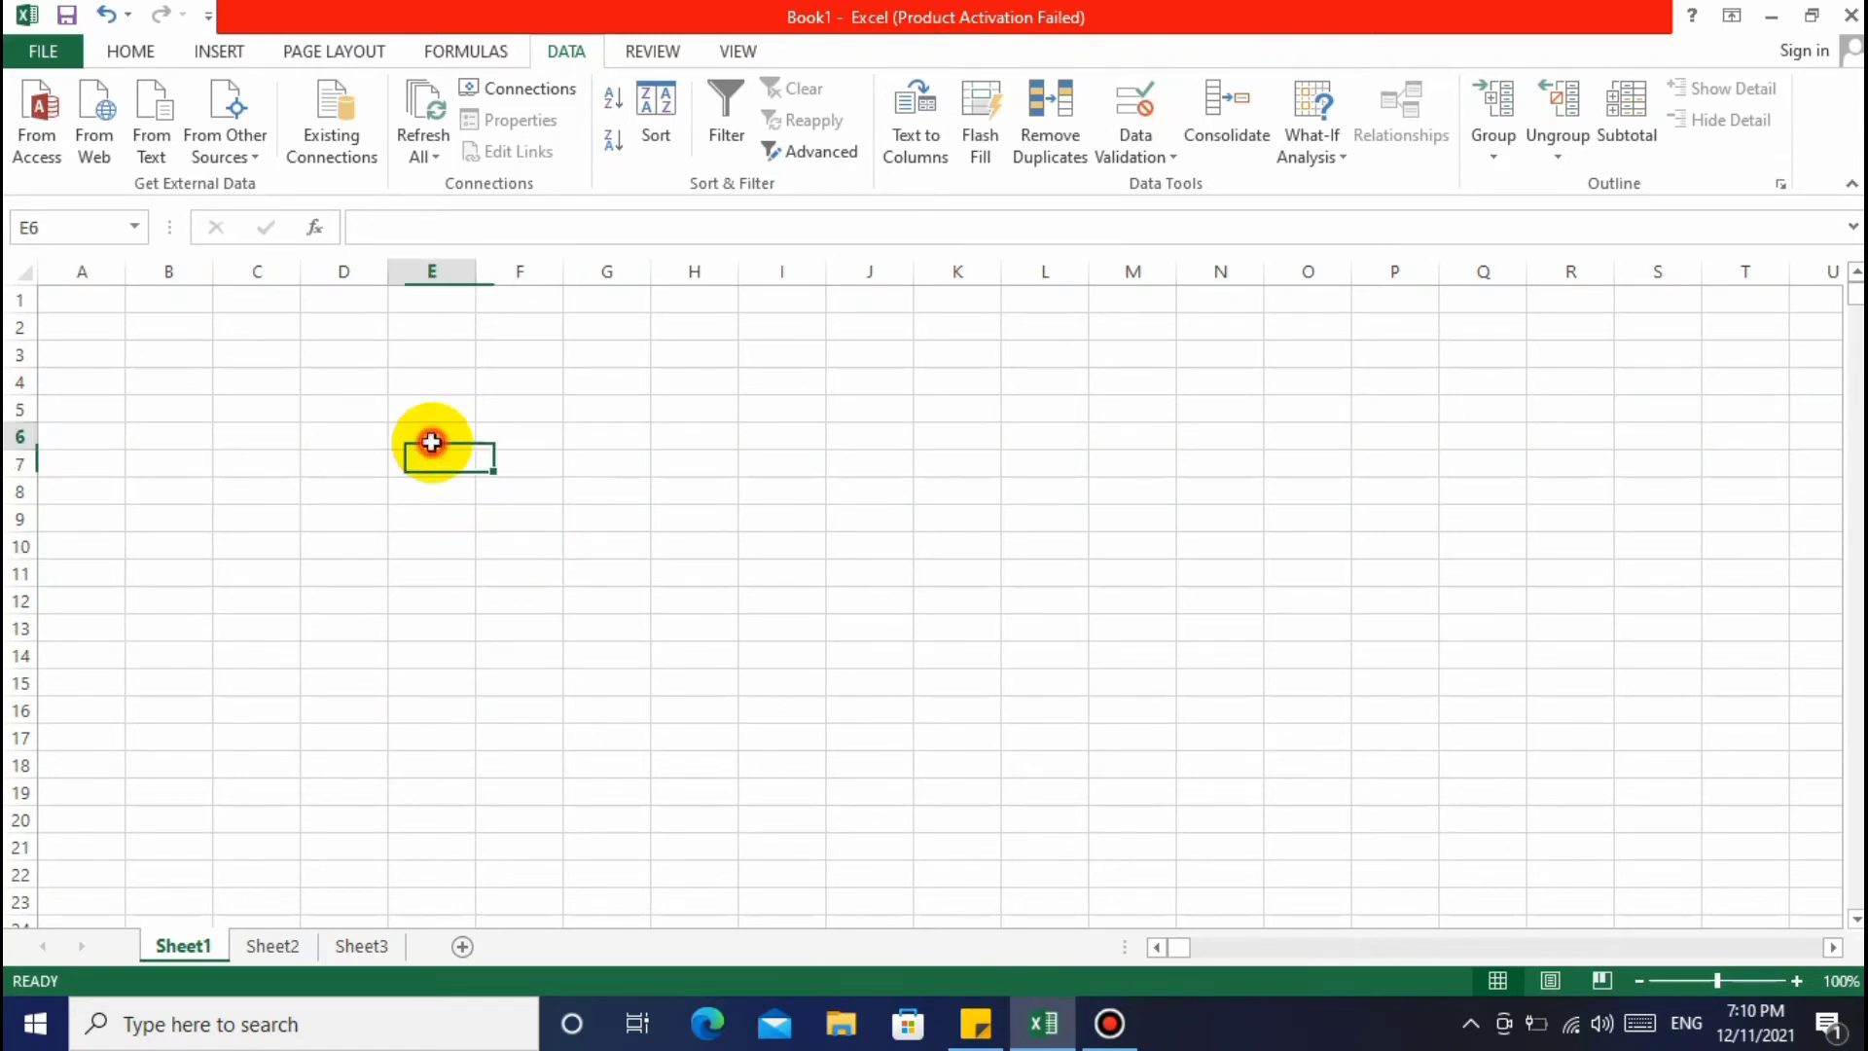
{"action": "left_click", "coordinate": [713, 661]}
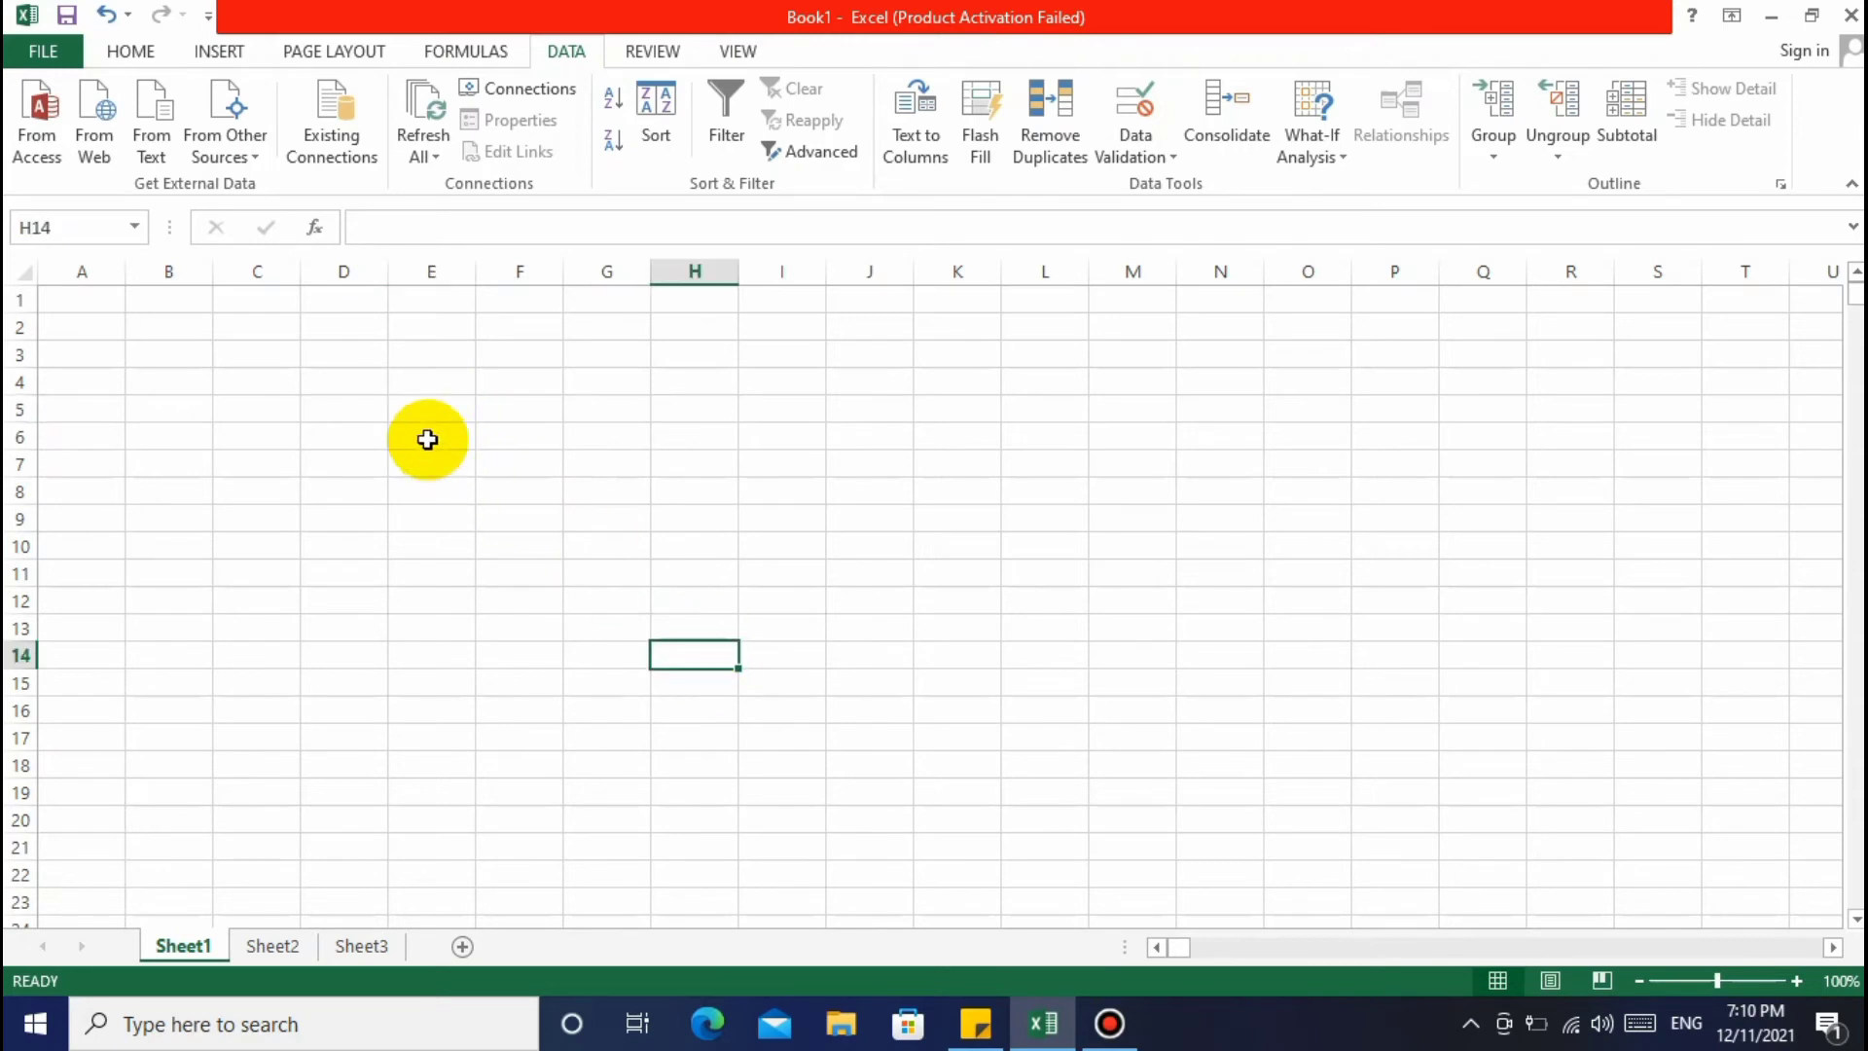
Enter a person's first name in cell D4 and make D4 the active cell again
{"action": "left_click", "coordinate": [362, 386]}
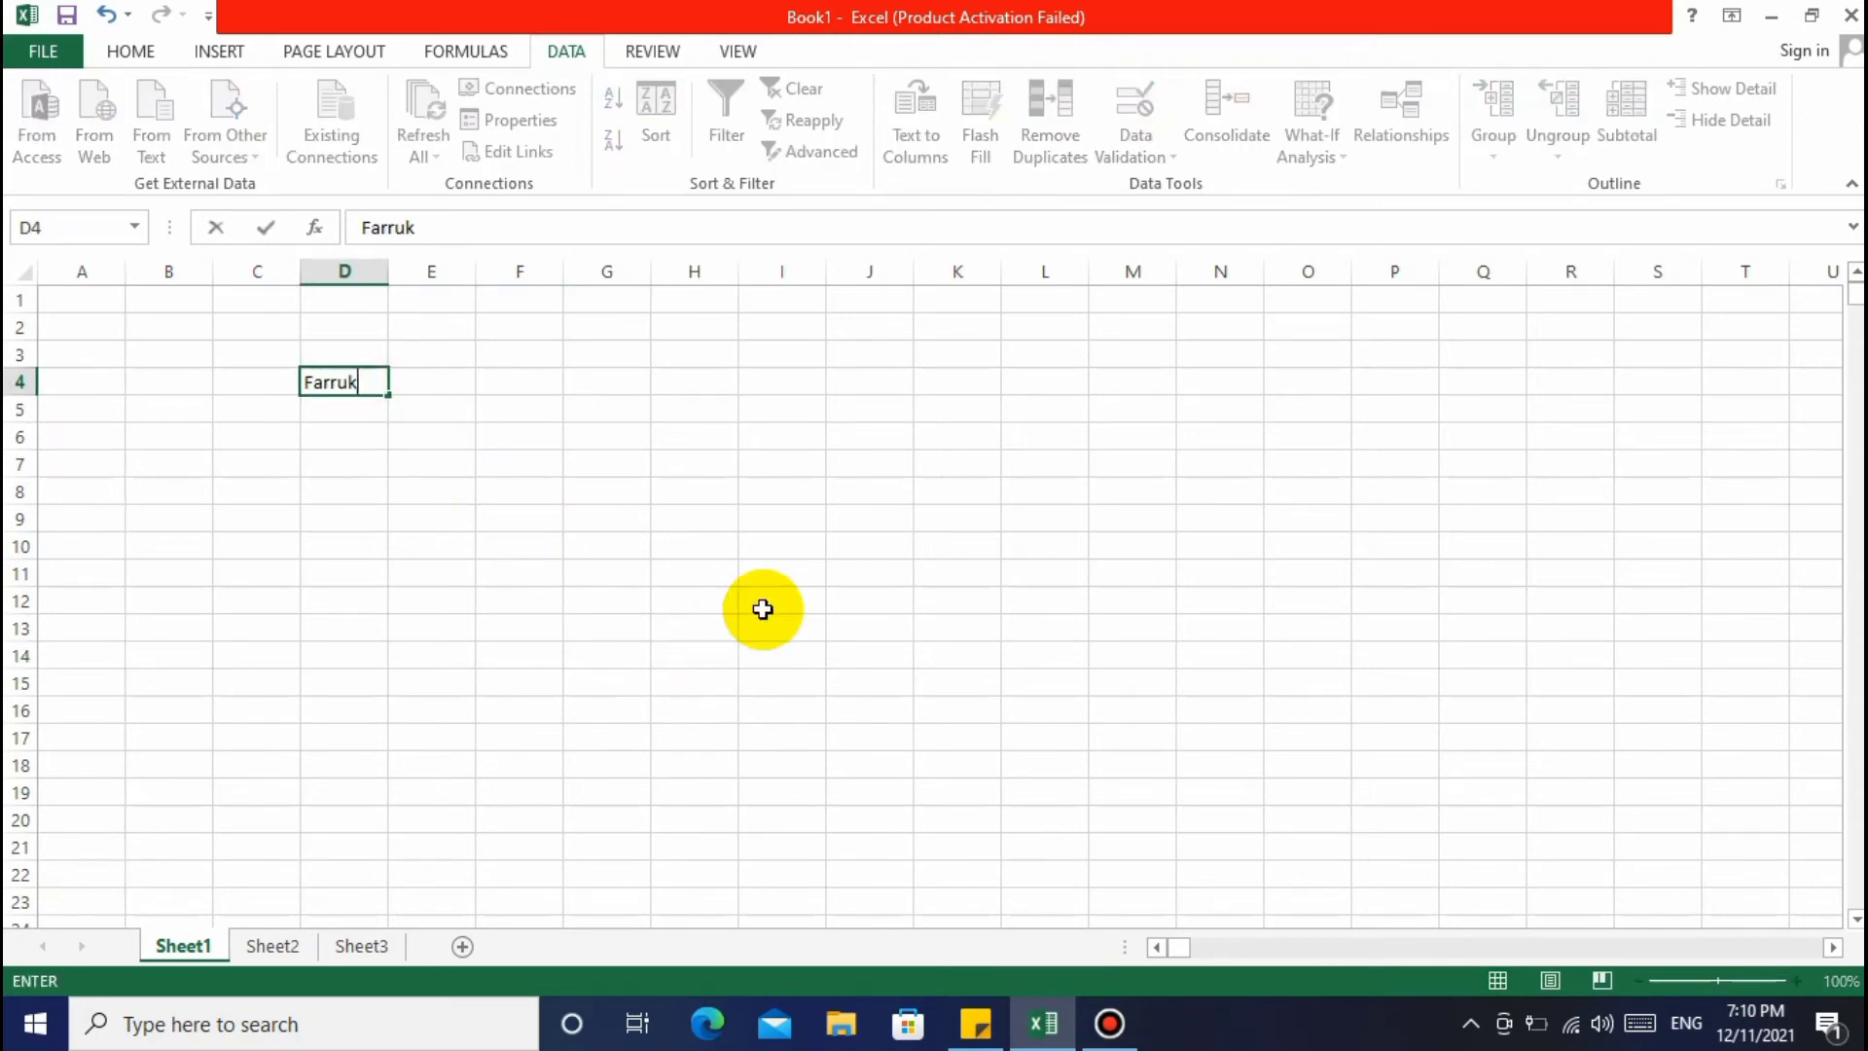
{"action": "key", "text": "Return"}
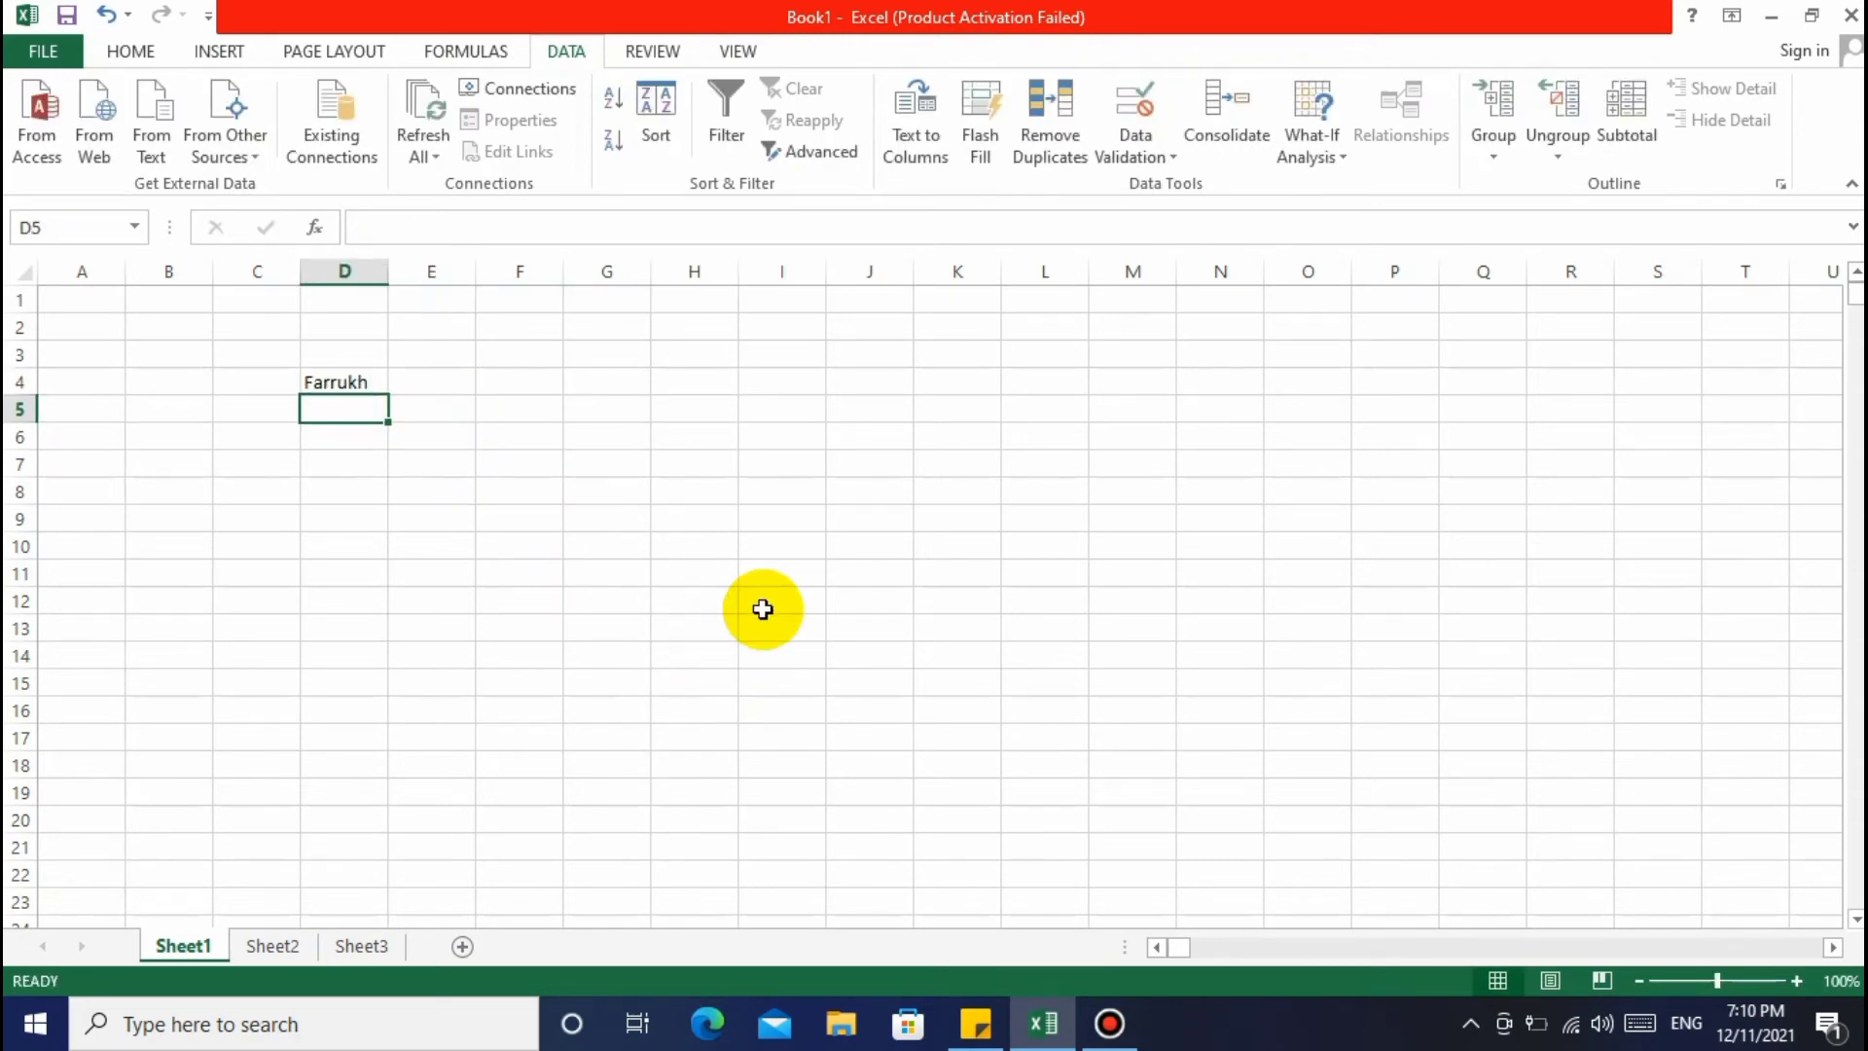
{"action": "key", "text": "Up"}
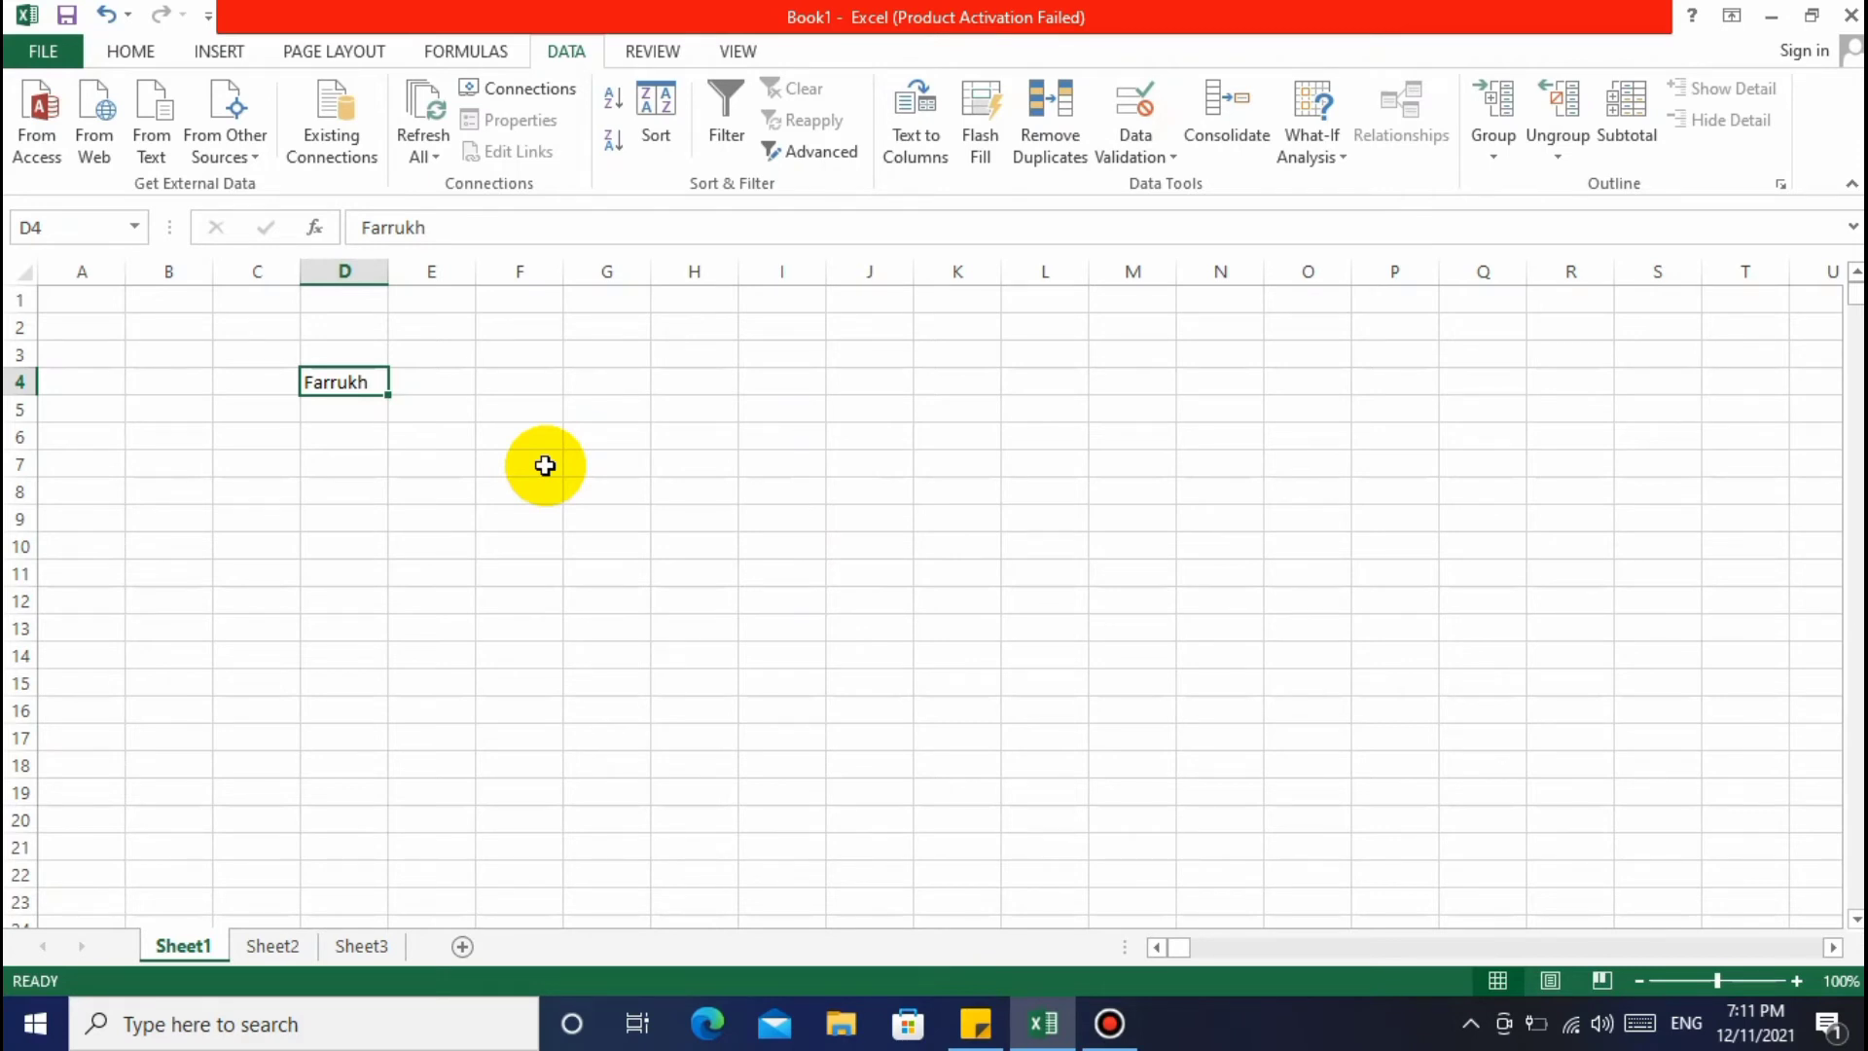
Set the number format of cell D4, which holds the name, to Text
{"action": "left_click", "coordinate": [505, 455]}
{"action": "left_click", "coordinate": [342, 361]}
{"action": "left_click", "coordinate": [375, 440]}
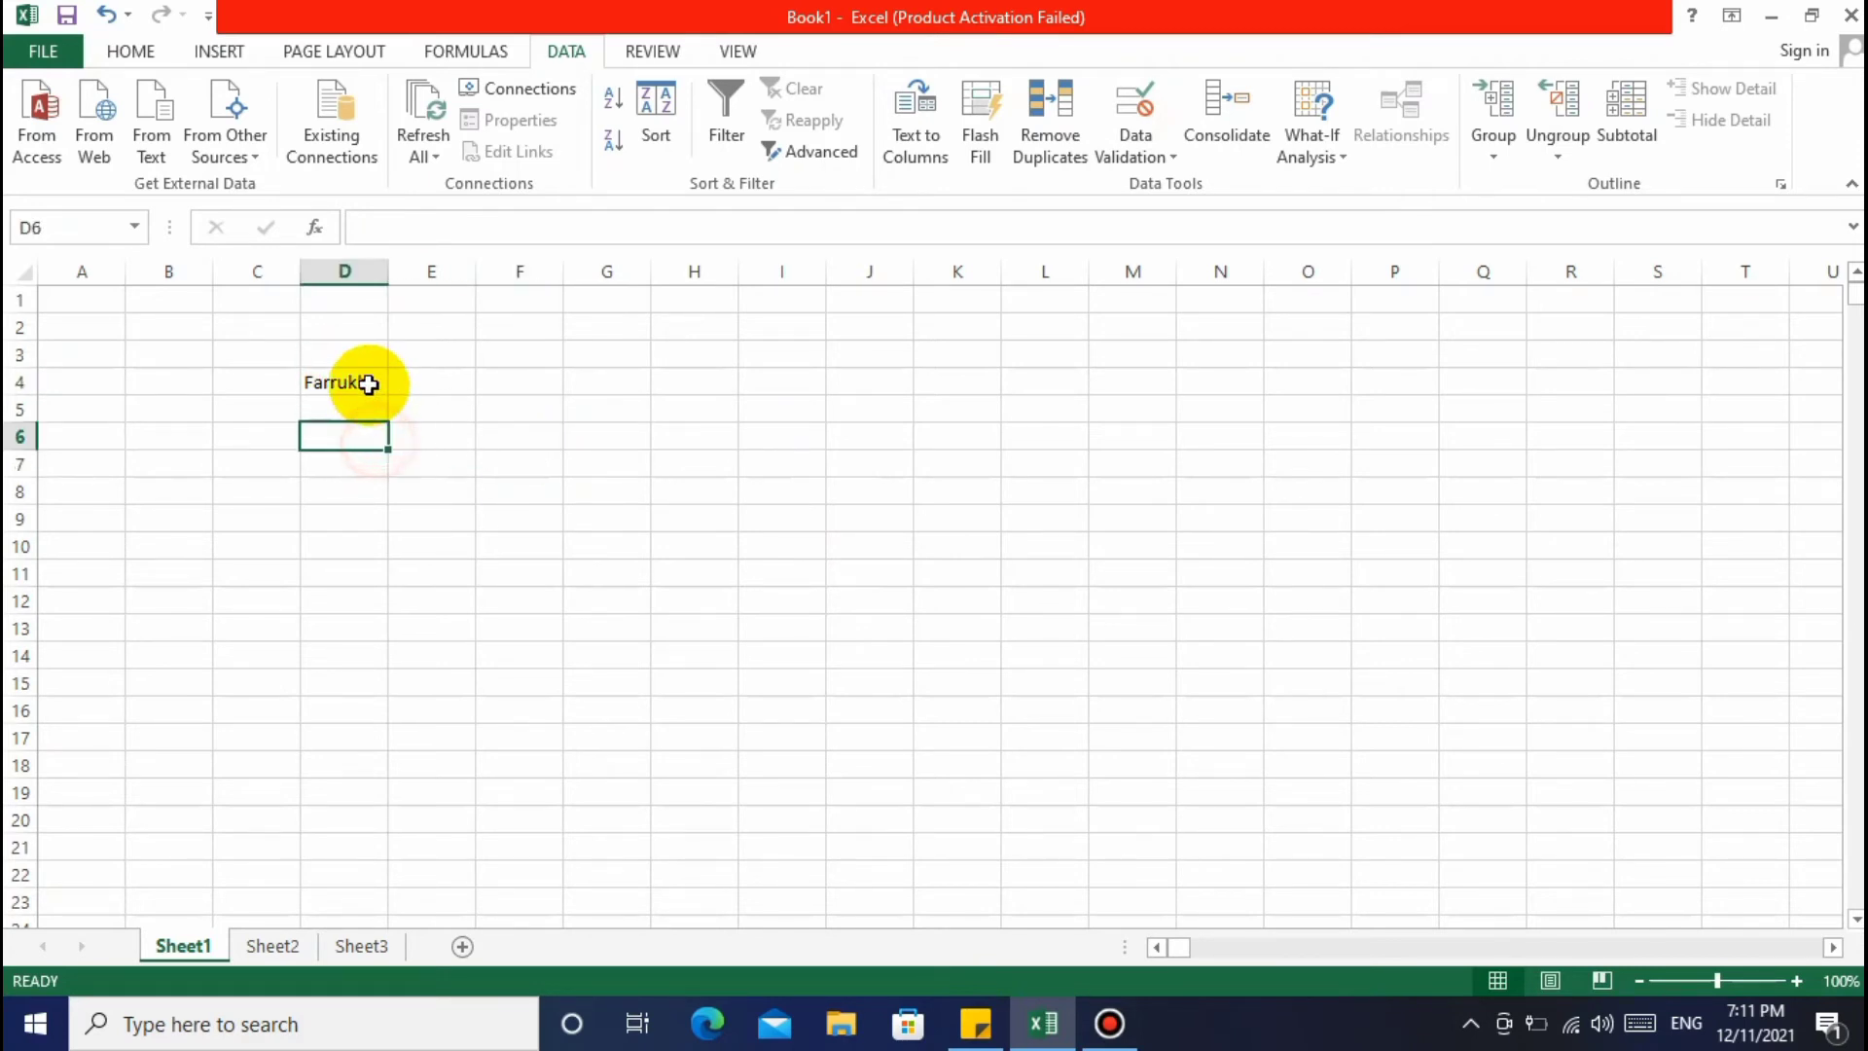
{"action": "left_click", "coordinate": [367, 385]}
{"action": "left_click", "coordinate": [136, 54]}
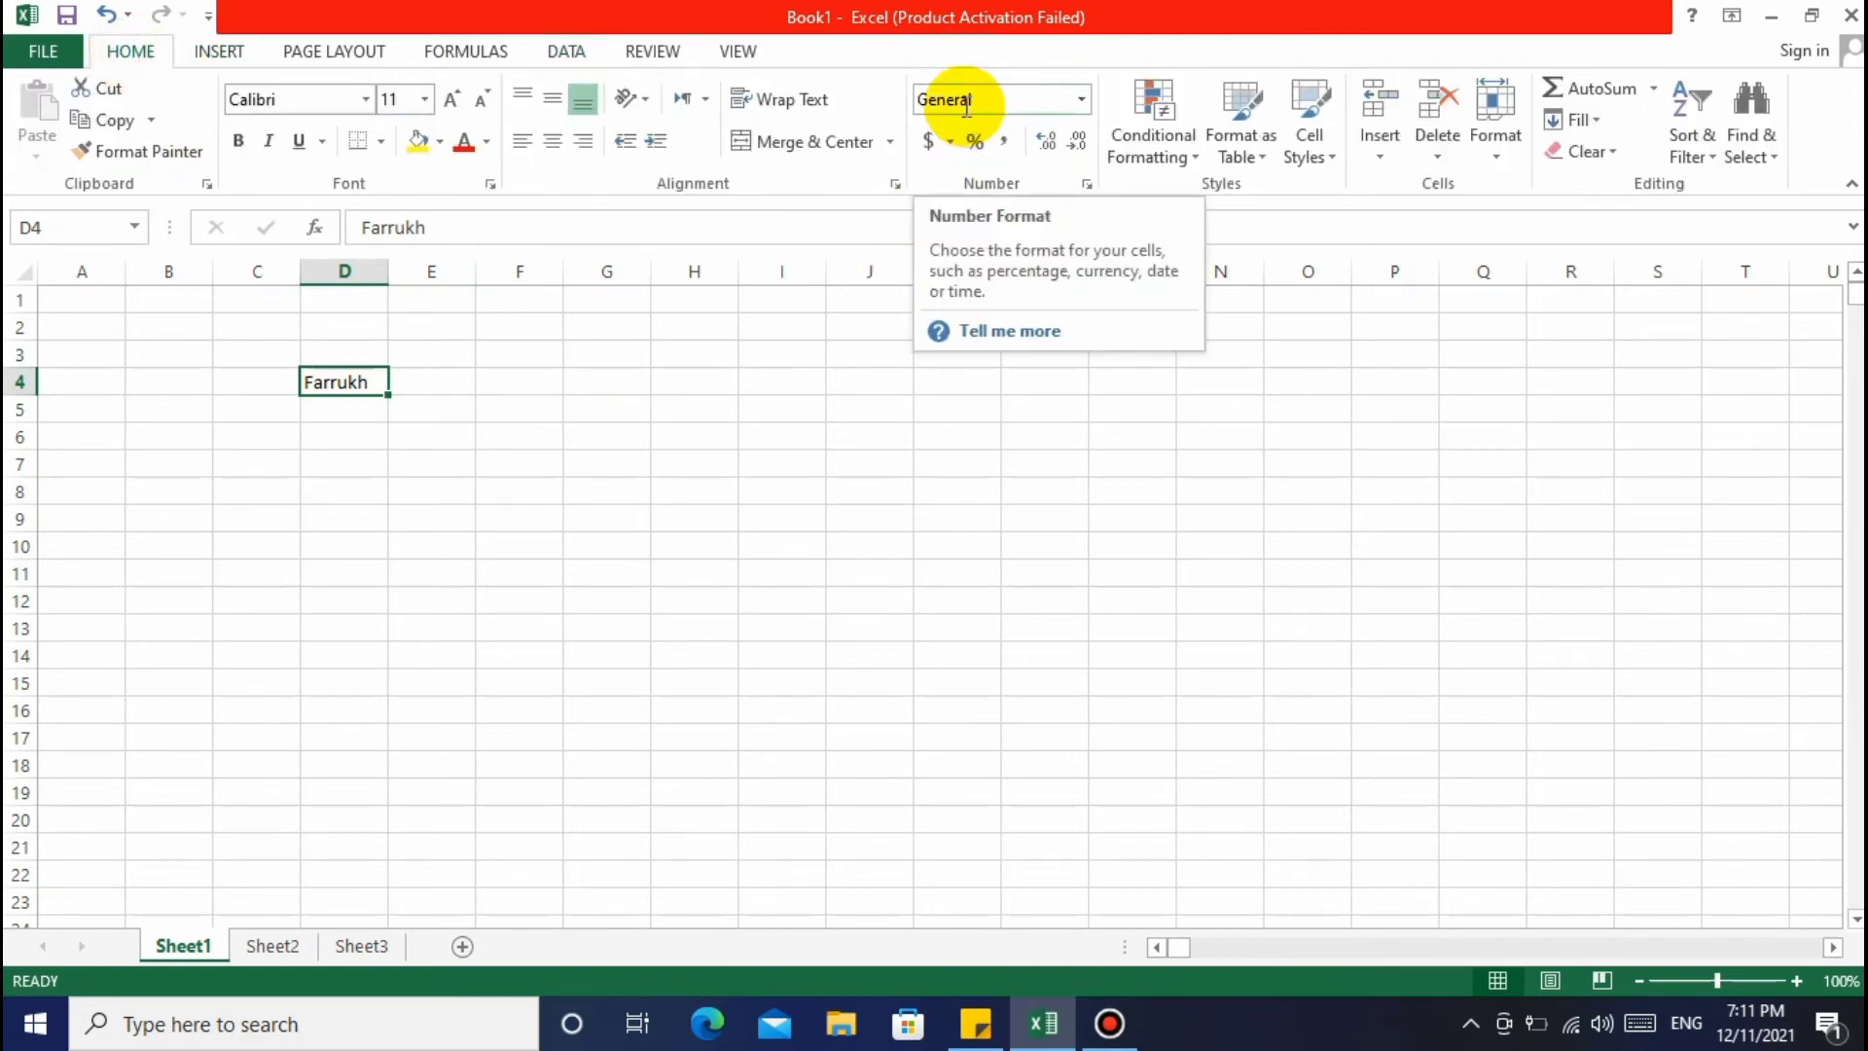
{"action": "left_click", "coordinate": [1083, 98]}
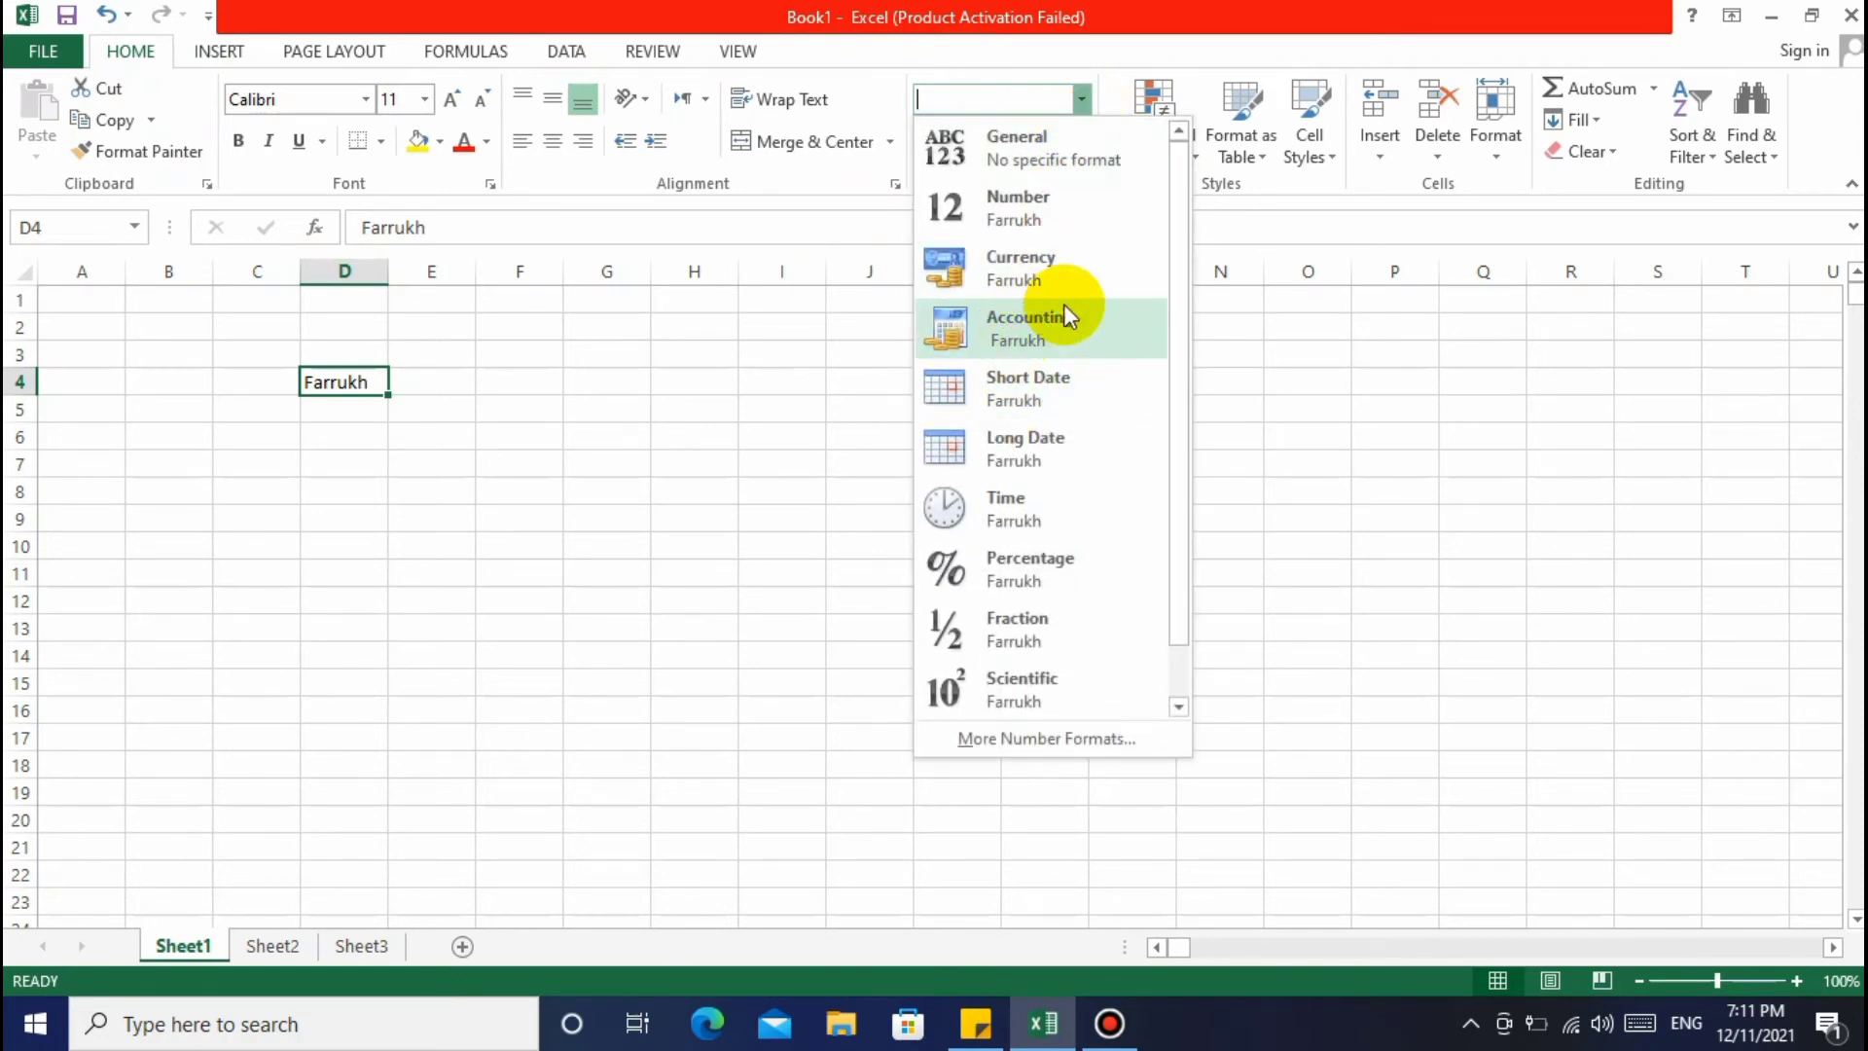
{"action": "left_click", "coordinate": [556, 475]}
{"action": "left_click", "coordinate": [336, 380]}
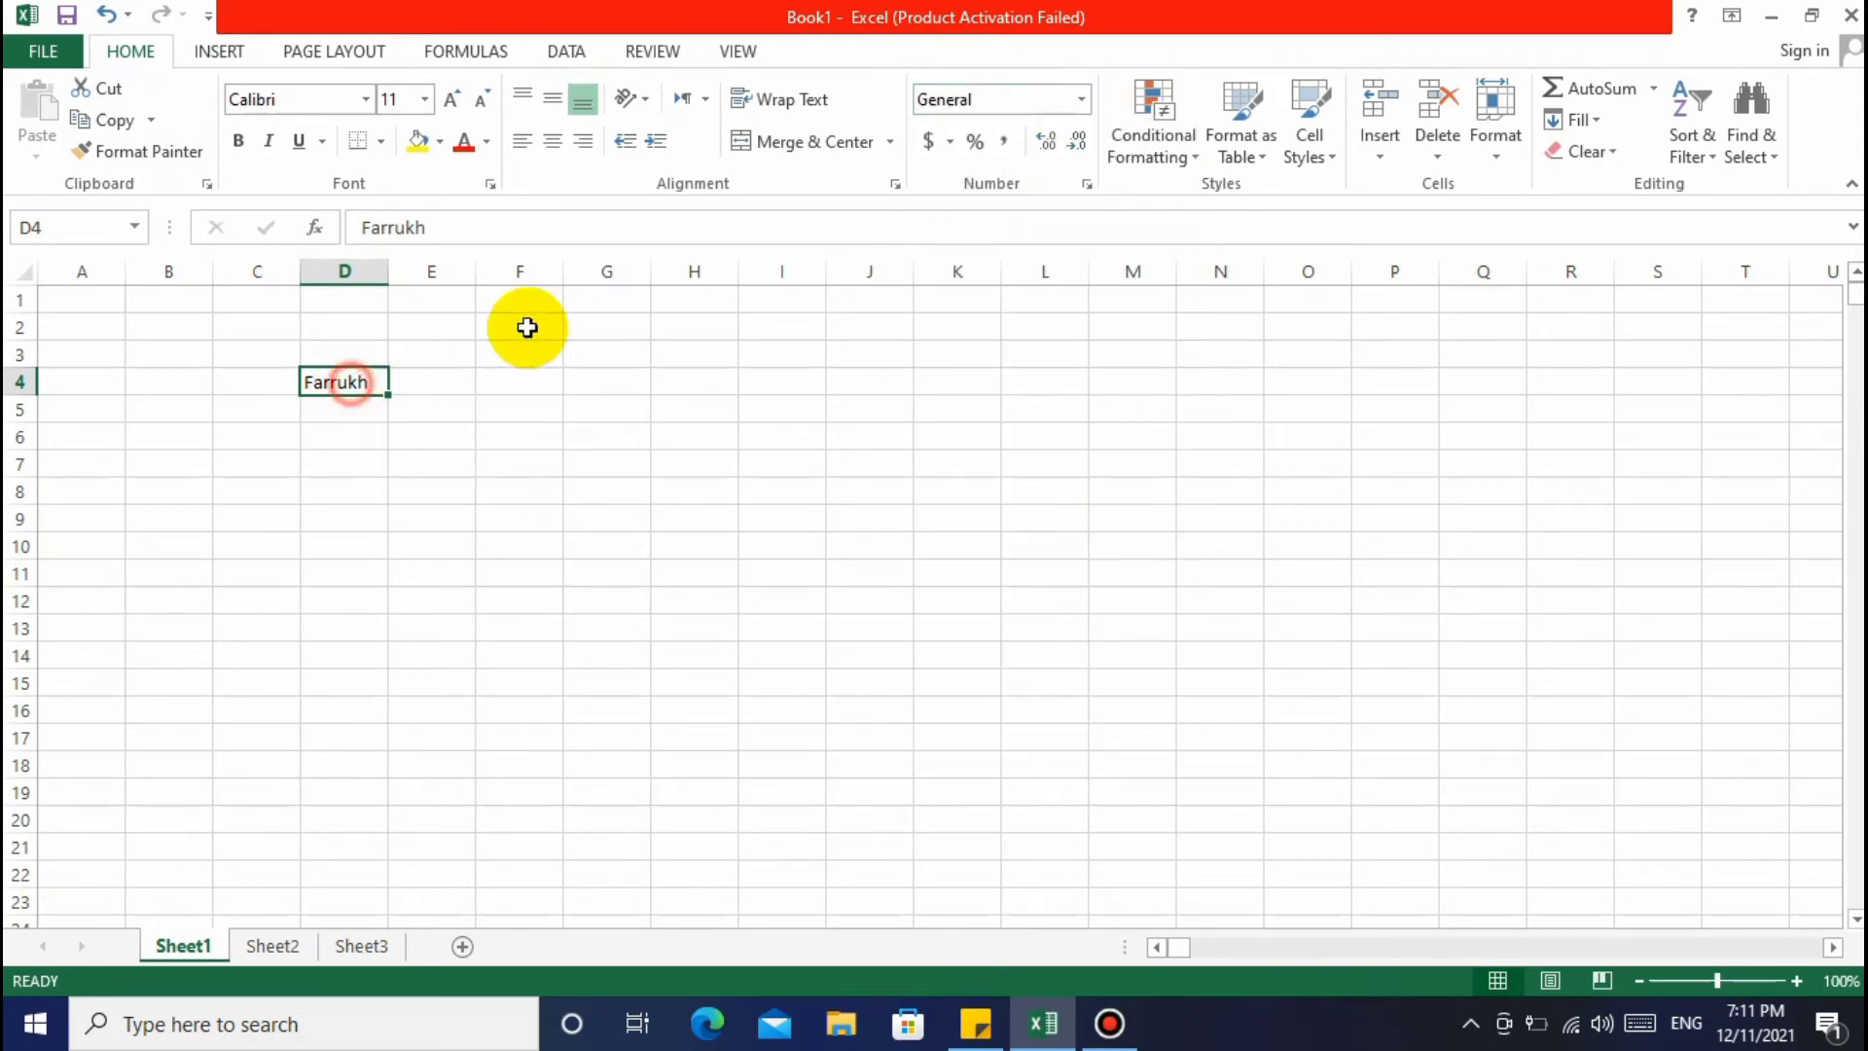
{"action": "left_click", "coordinate": [1083, 98]}
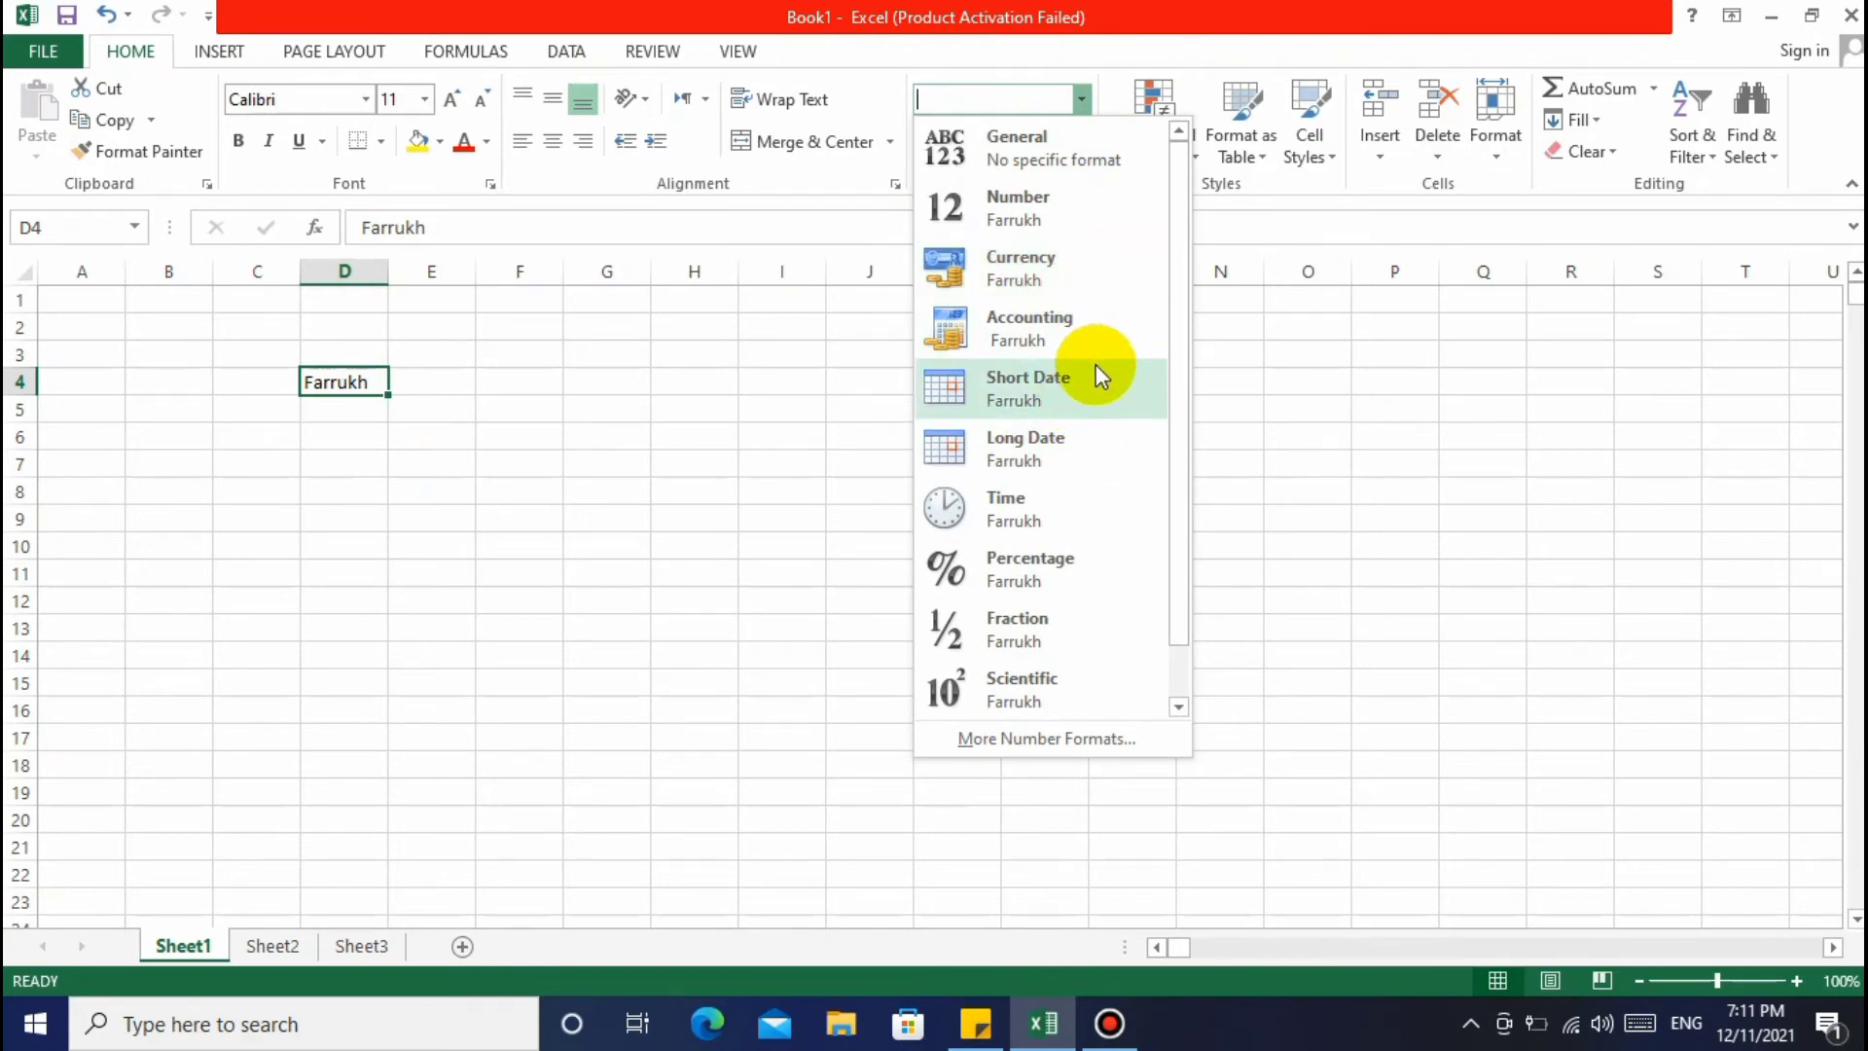
{"action": "scroll", "coordinate": [1095, 364], "scroll_direction": "down", "scroll_amount": 1}
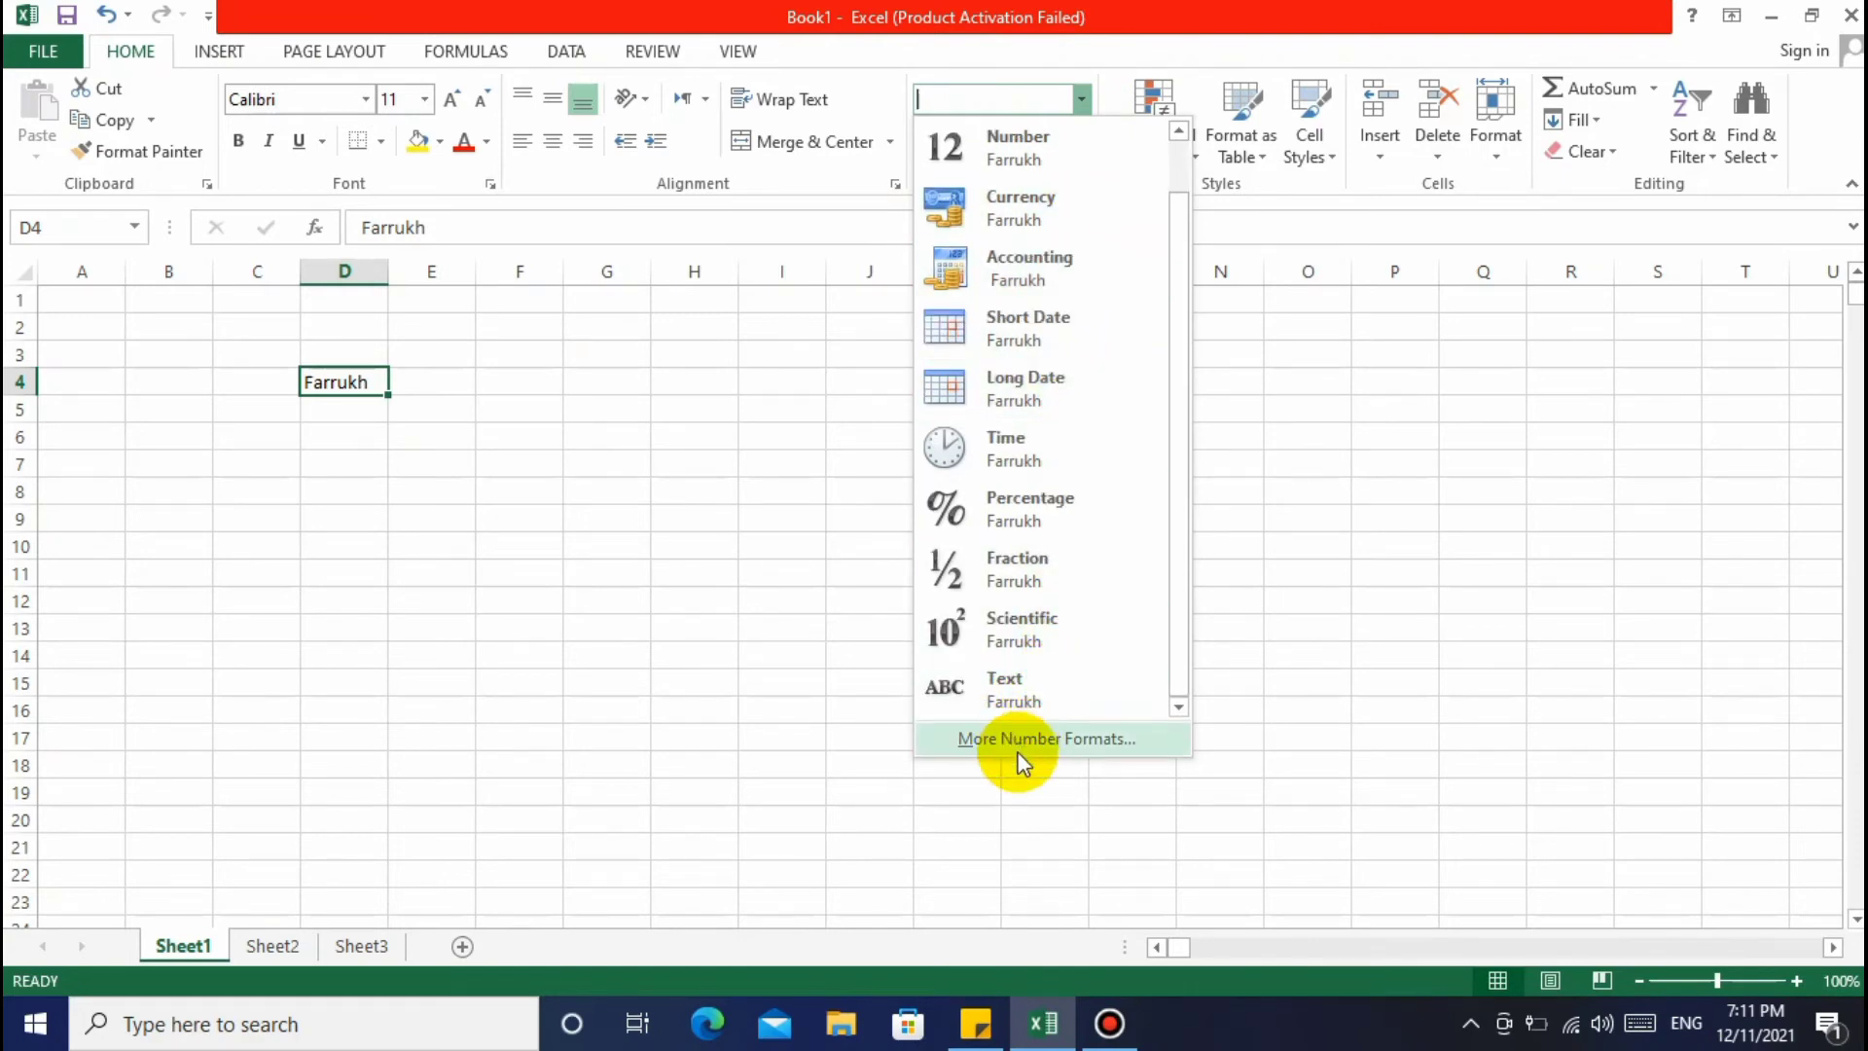
{"action": "left_click", "coordinate": [1026, 698]}
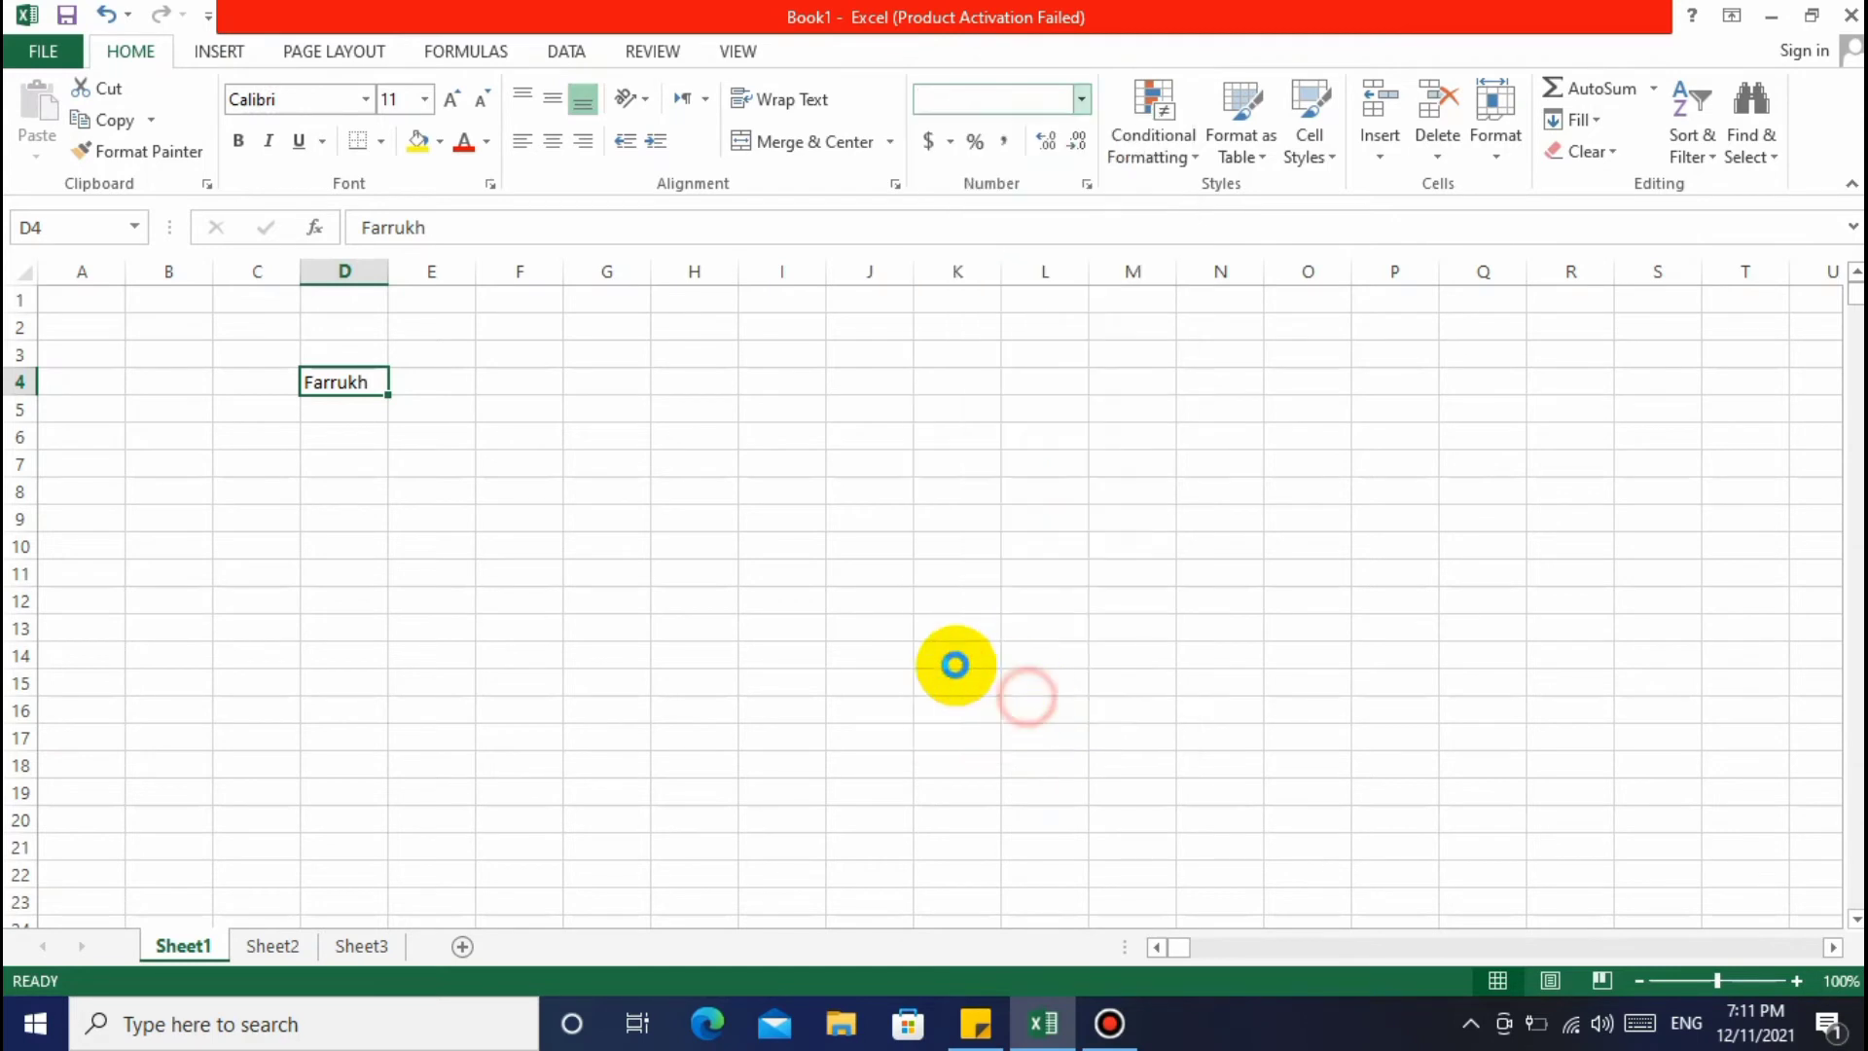
Compare the number format of the name cell D4 with that of the surrounding empty cells
{"action": "left_click", "coordinate": [802, 502]}
{"action": "left_click", "coordinate": [471, 481]}
{"action": "left_click", "coordinate": [334, 434]}
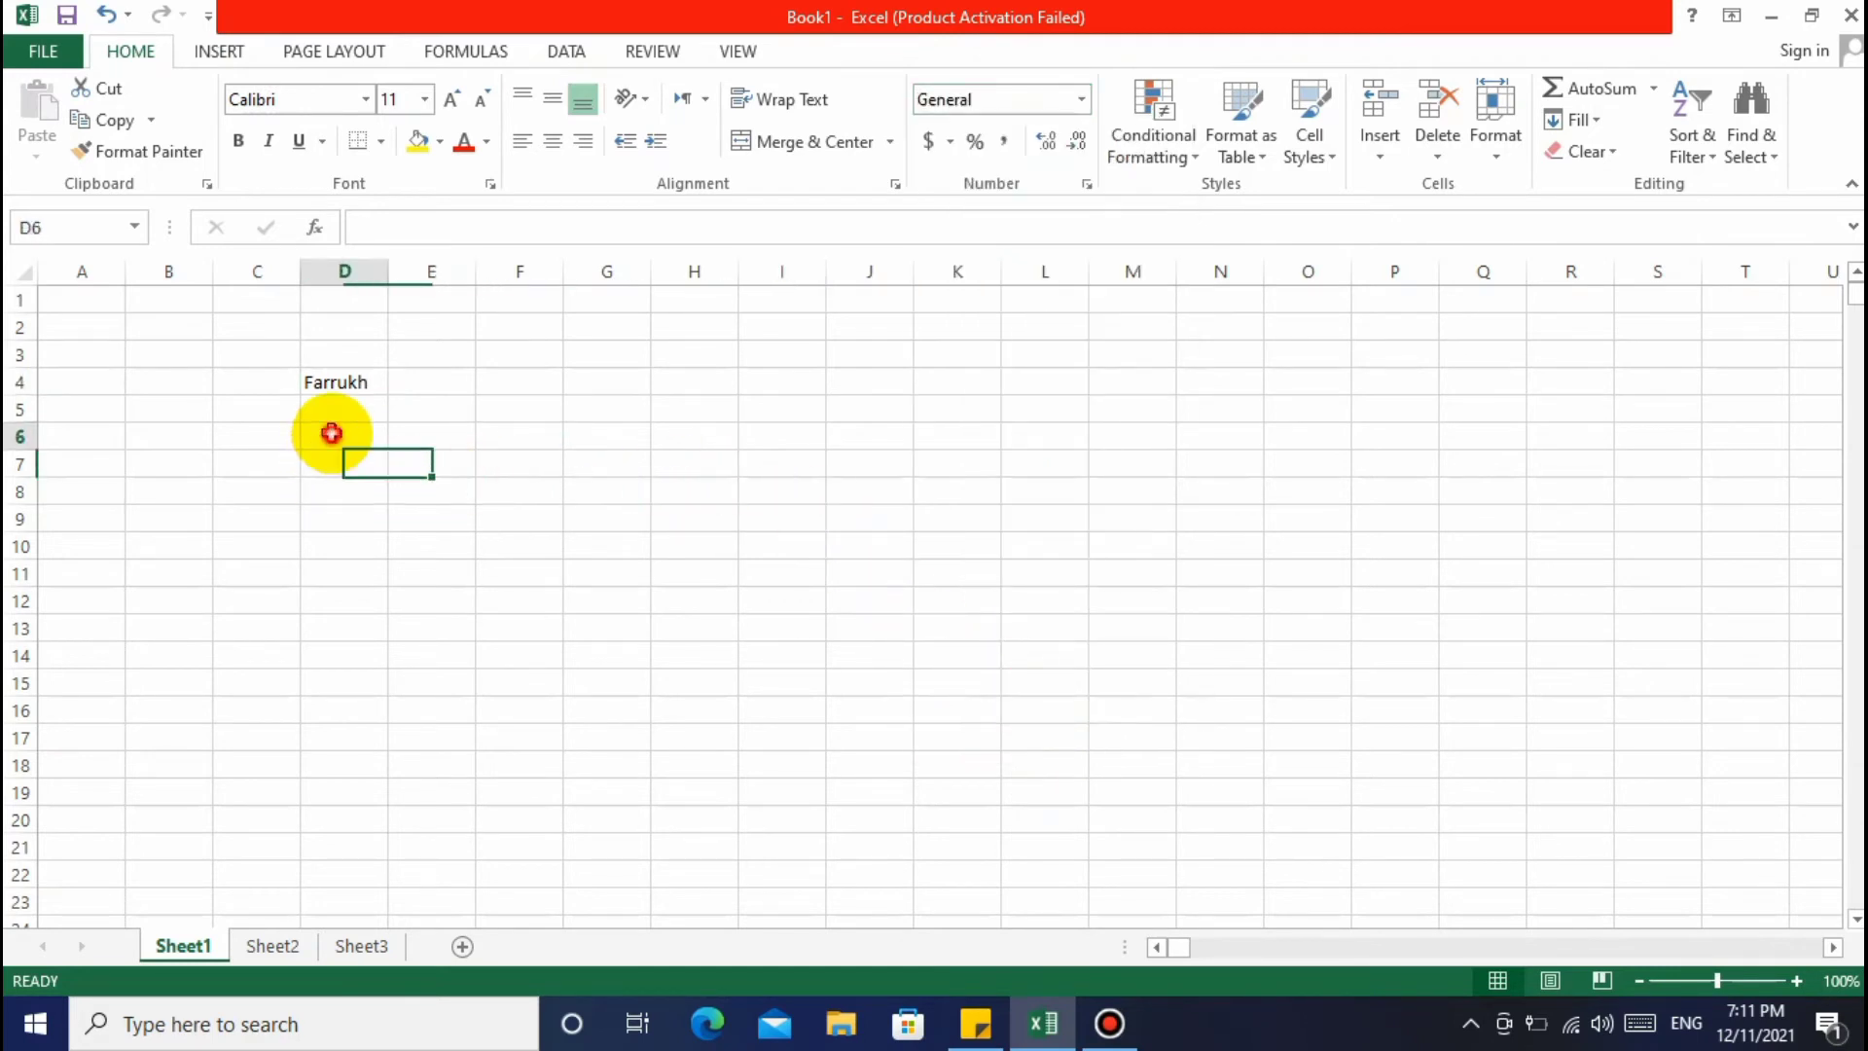
{"action": "left_click", "coordinate": [367, 383]}
{"action": "left_click", "coordinate": [432, 490]}
{"action": "key", "text": "Left"}
{"action": "key", "text": "Up"}
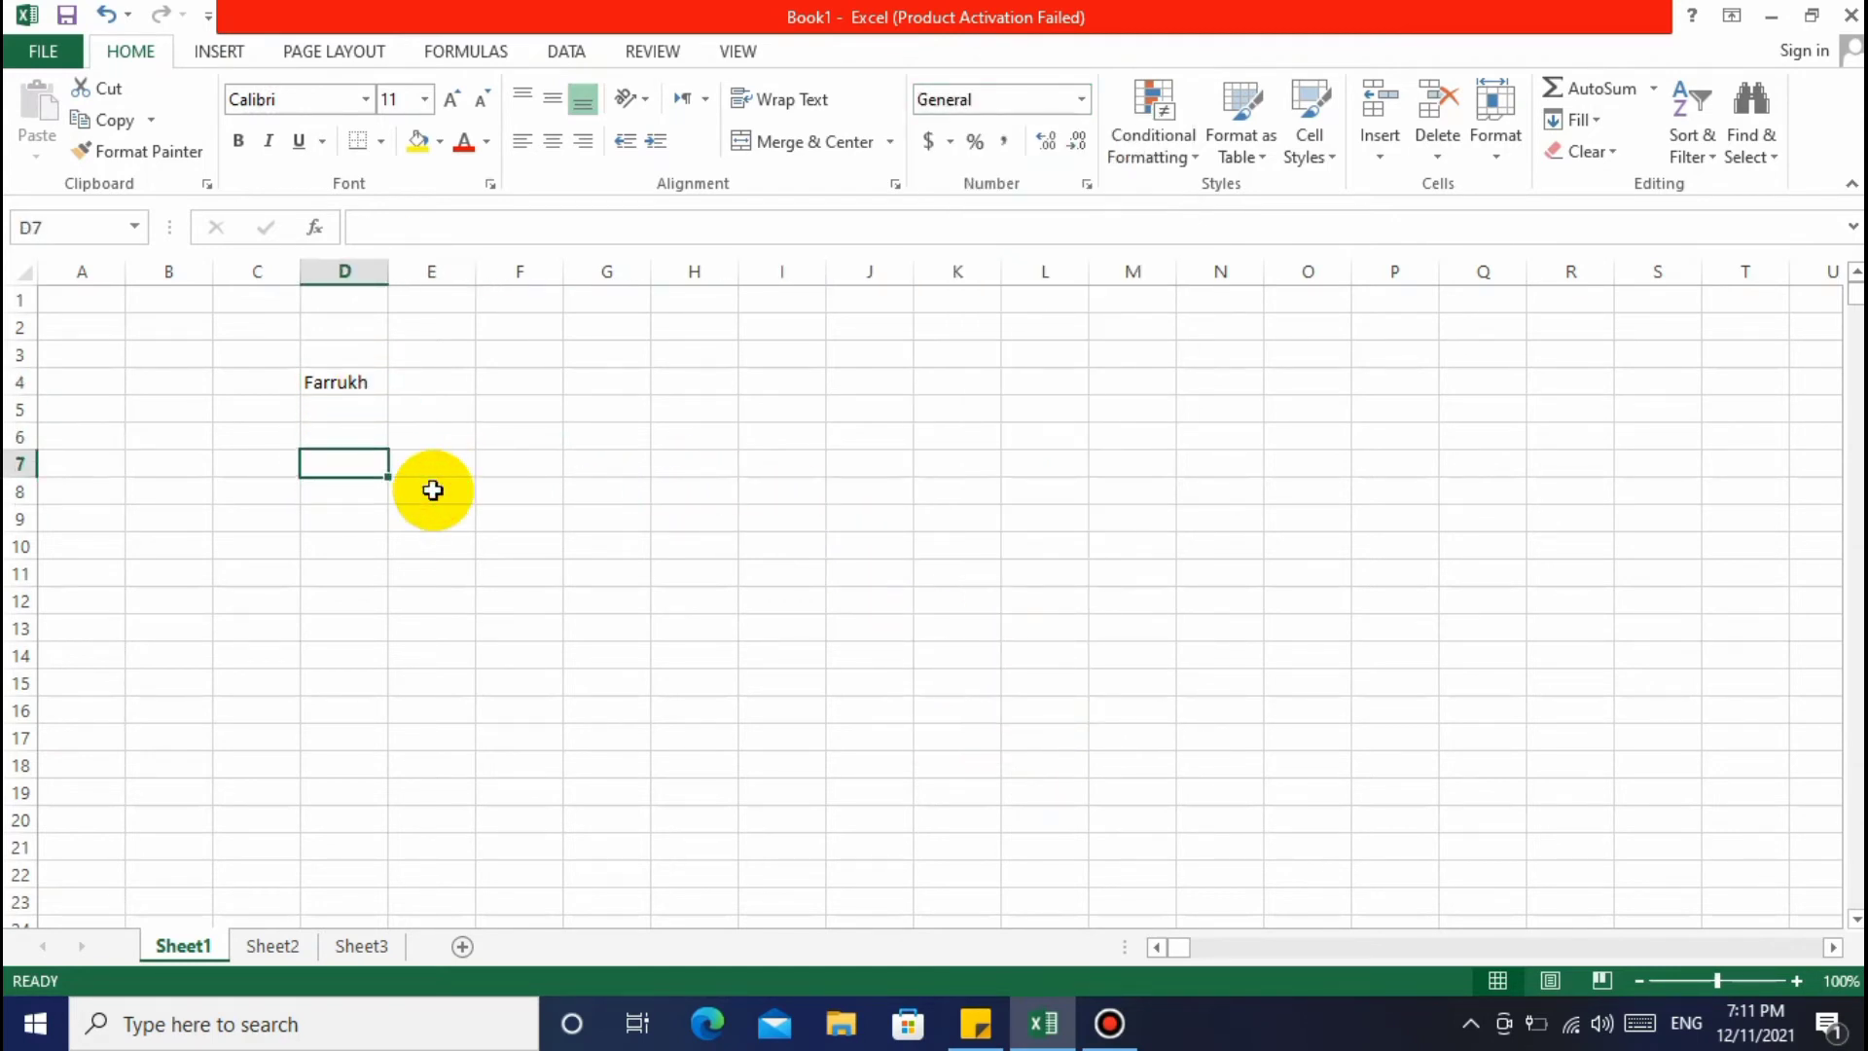
{"action": "key", "text": "Up"}
{"action": "key", "text": "Up"}
{"action": "key", "text": "Up"}
{"action": "key", "text": "Right"}
{"action": "key", "text": "Left"}
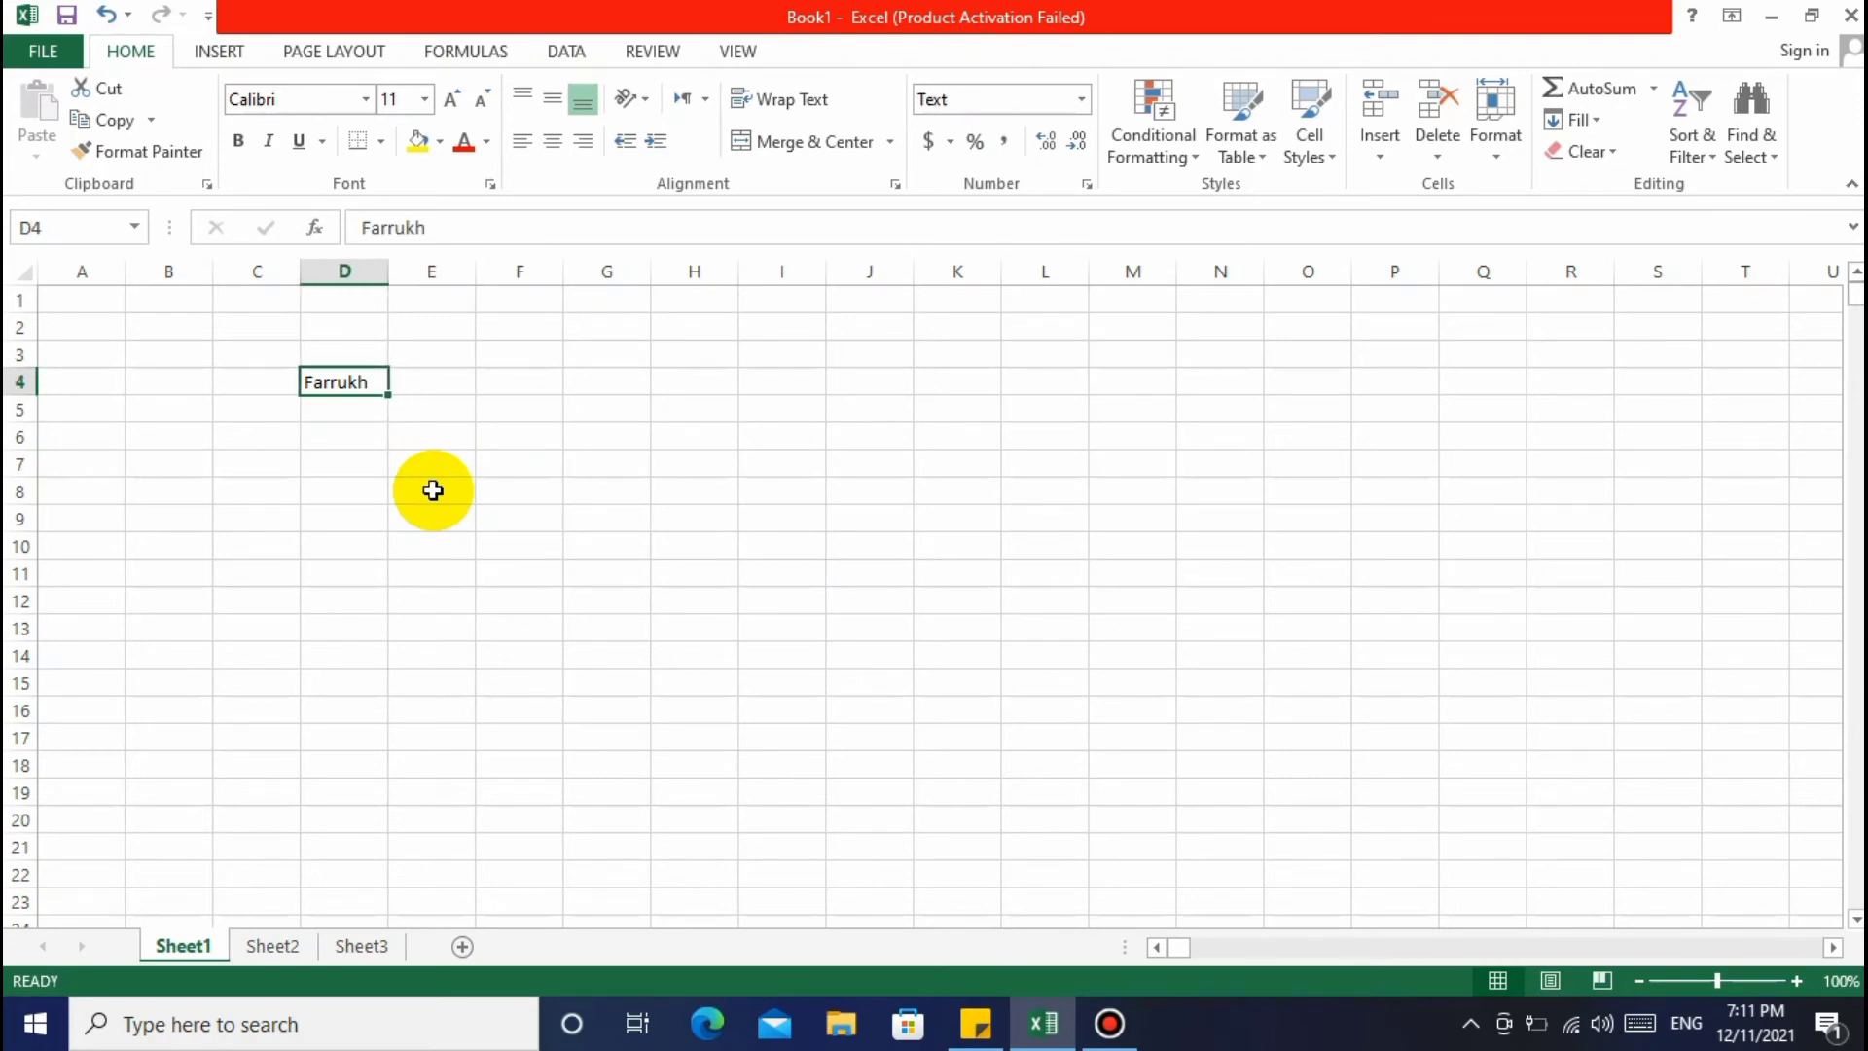
{"action": "key", "text": "Right"}
{"action": "key", "text": "Left"}
{"action": "key", "text": "Right"}
{"action": "key", "text": "Left"}
Extend the selection from D4 across row 4 to H4
{"action": "key", "text": "shift+Right"}
{"action": "key", "text": "shift+Right"}
{"action": "key", "text": "shift+Right"}
{"action": "key", "text": "shift+Right"}
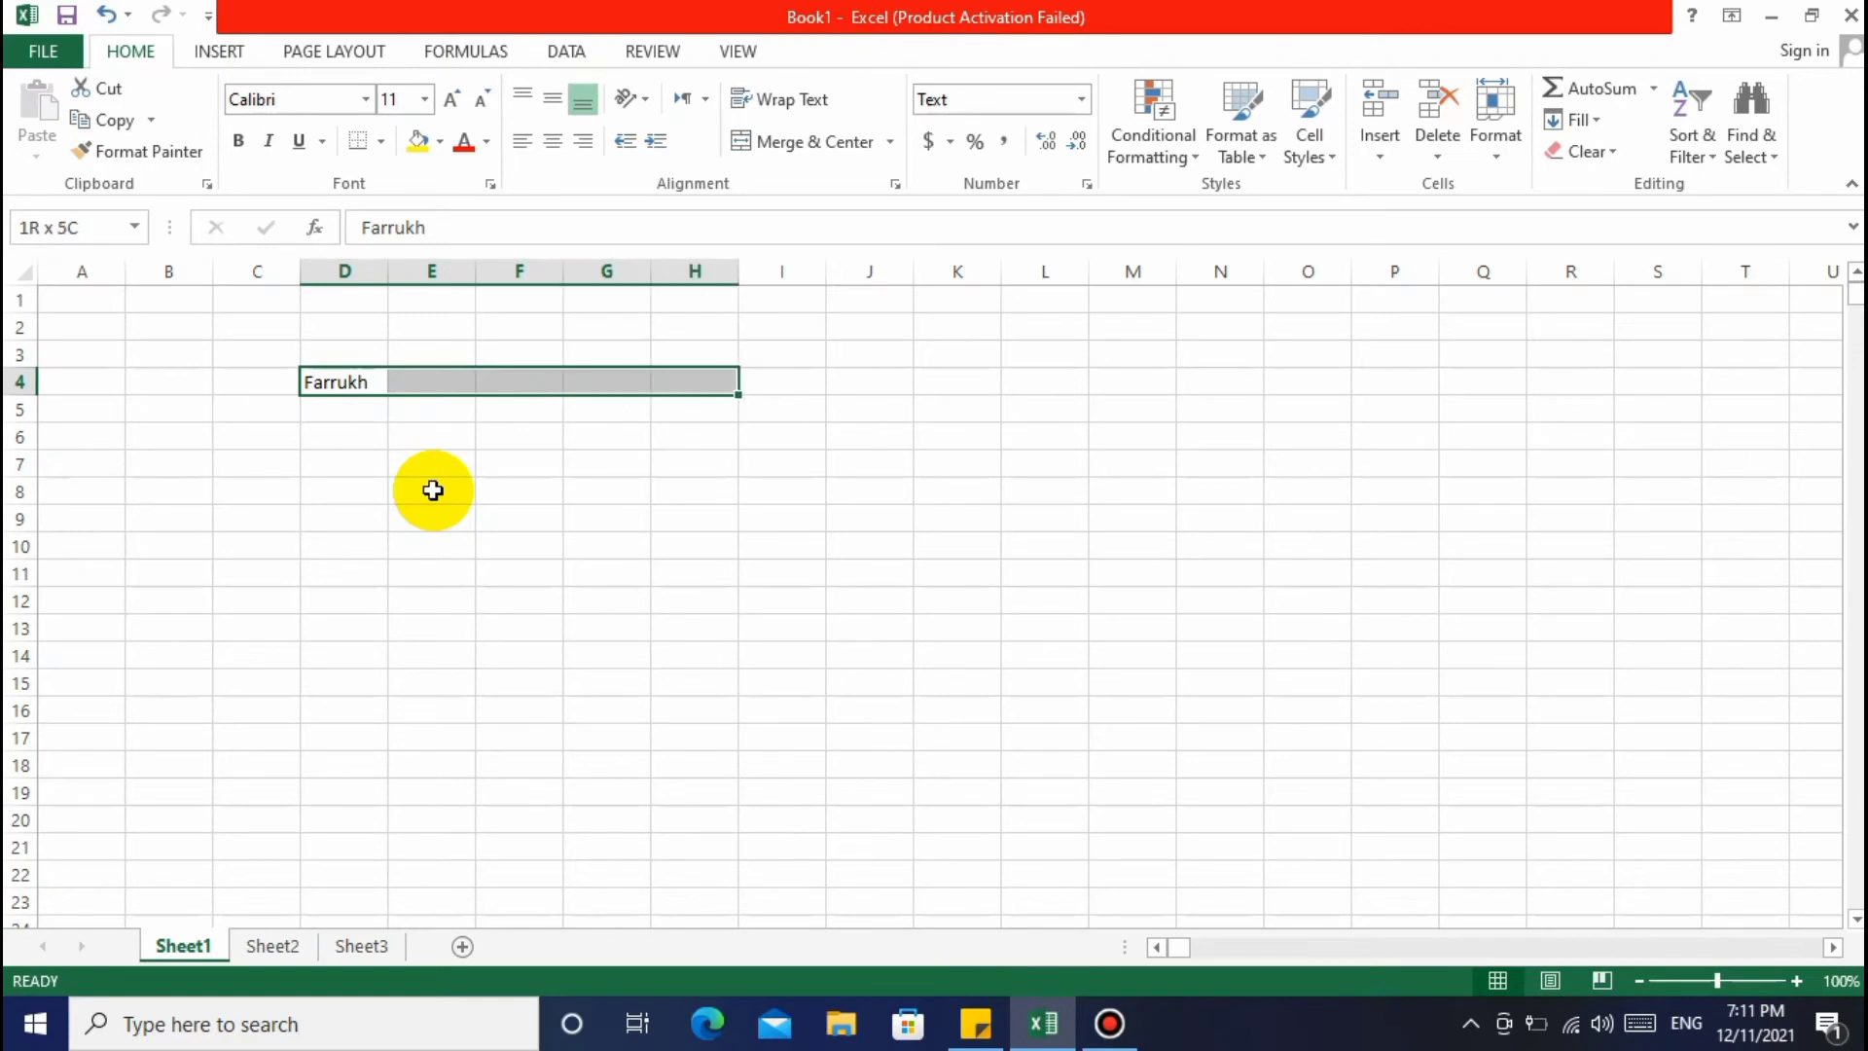
Enter Abcd in cell C1 and 123 in cell D1
{"action": "key", "text": "Left"}
{"action": "key", "text": "Up"}
{"action": "key", "text": "Up"}
{"action": "key", "text": "Up"}
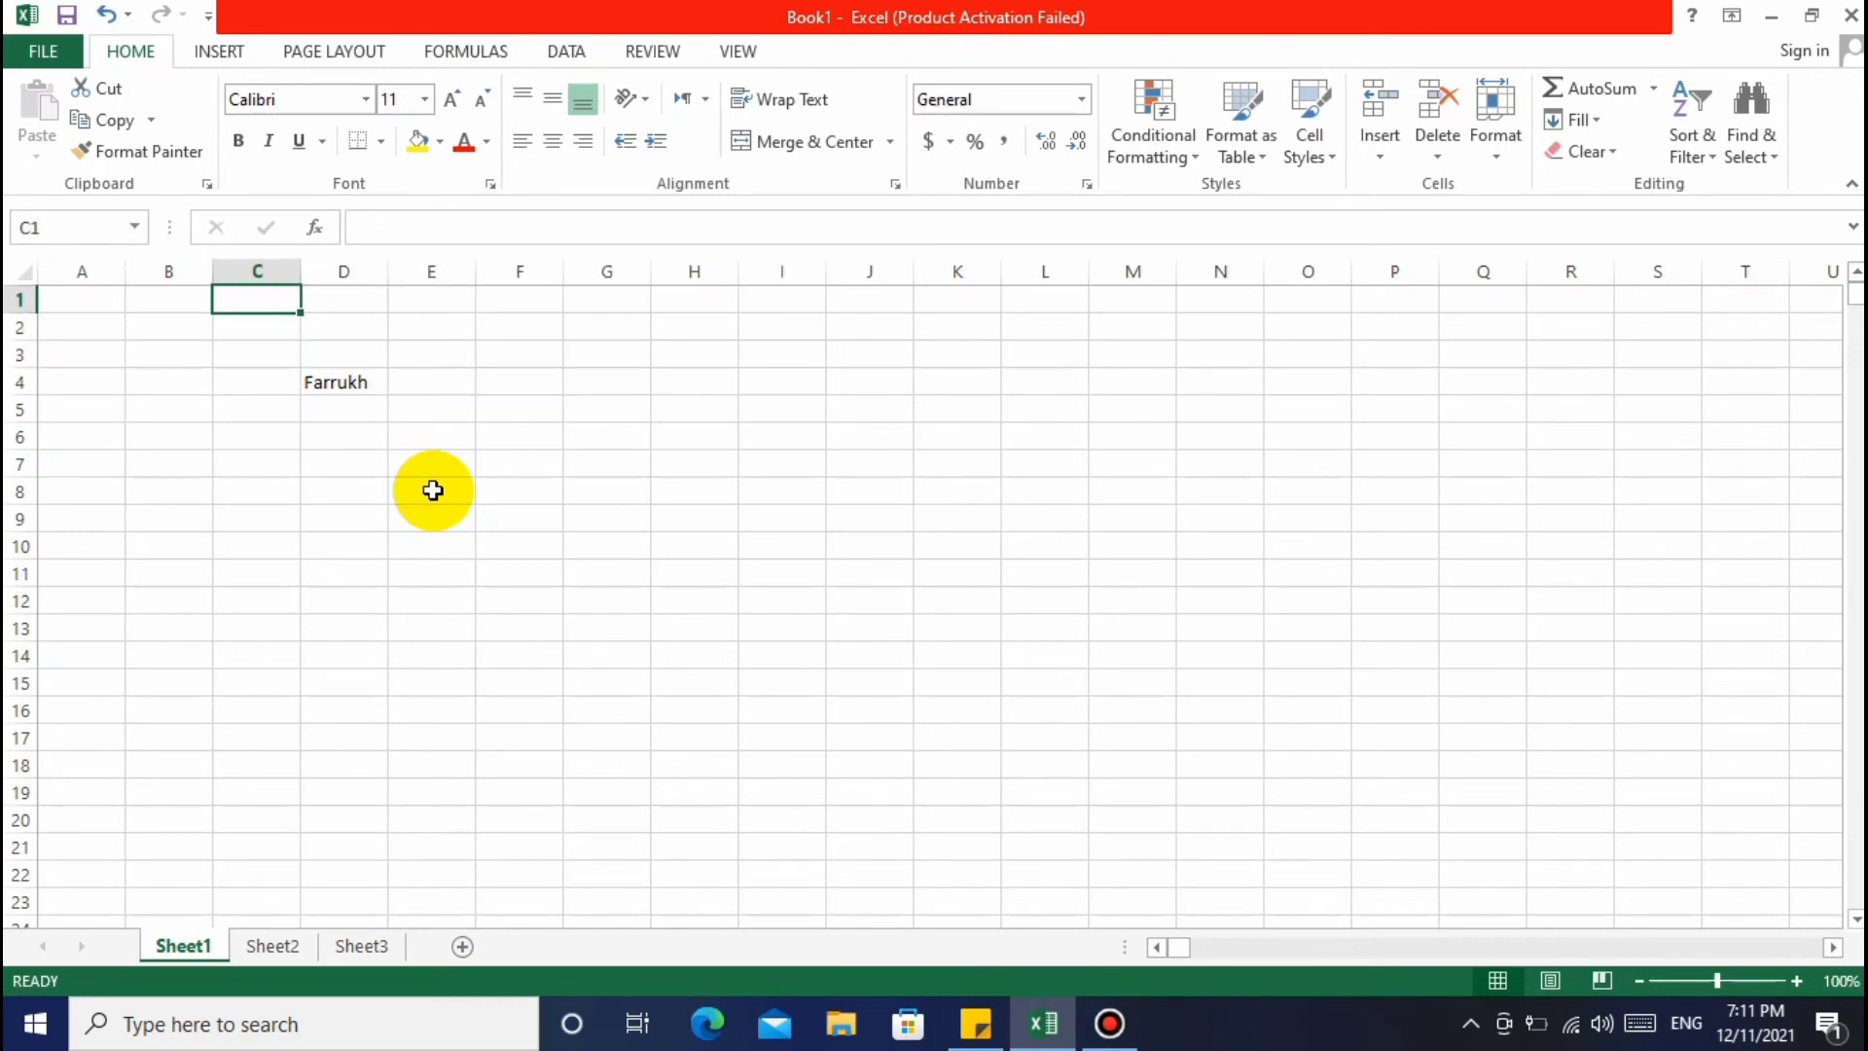
{"action": "type", "text": "Abcd"}
{"action": "key", "text": "Tab"}
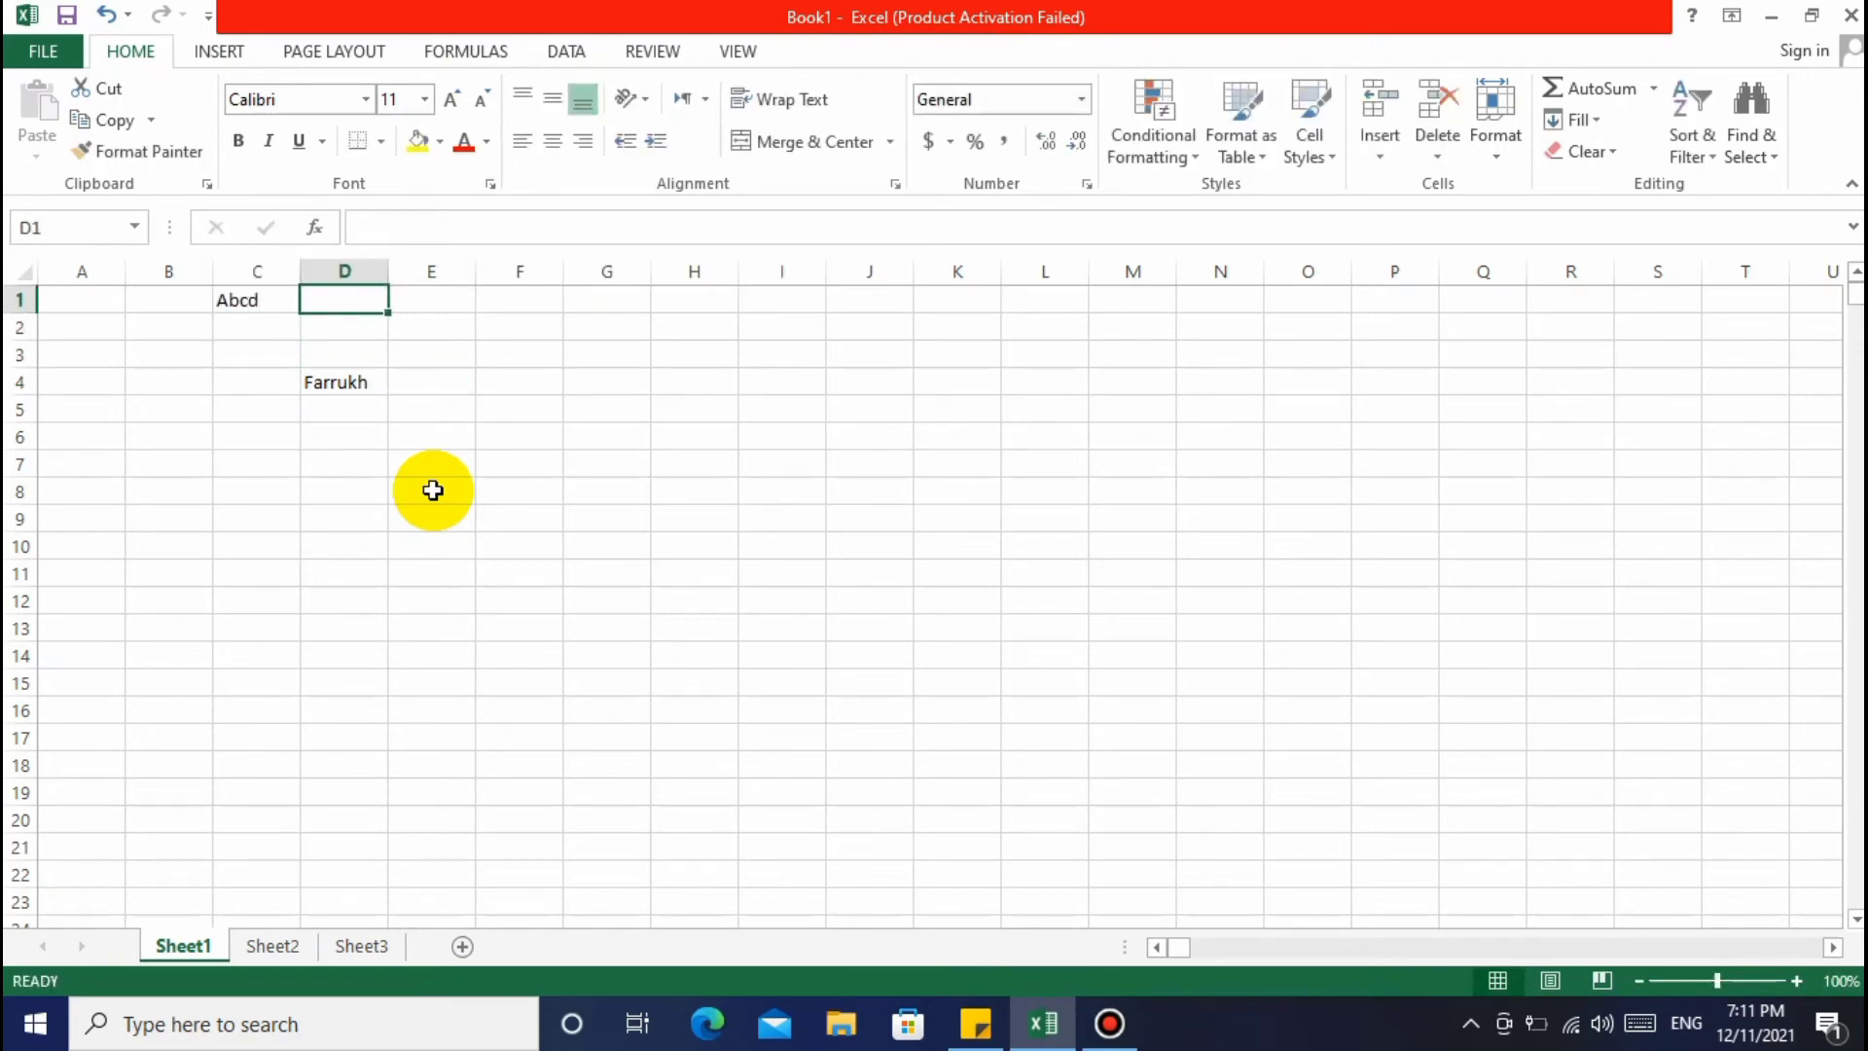
{"action": "type", "text": "123"}
{"action": "key", "text": "ctrl+Return"}
{"action": "key", "text": "Left"}
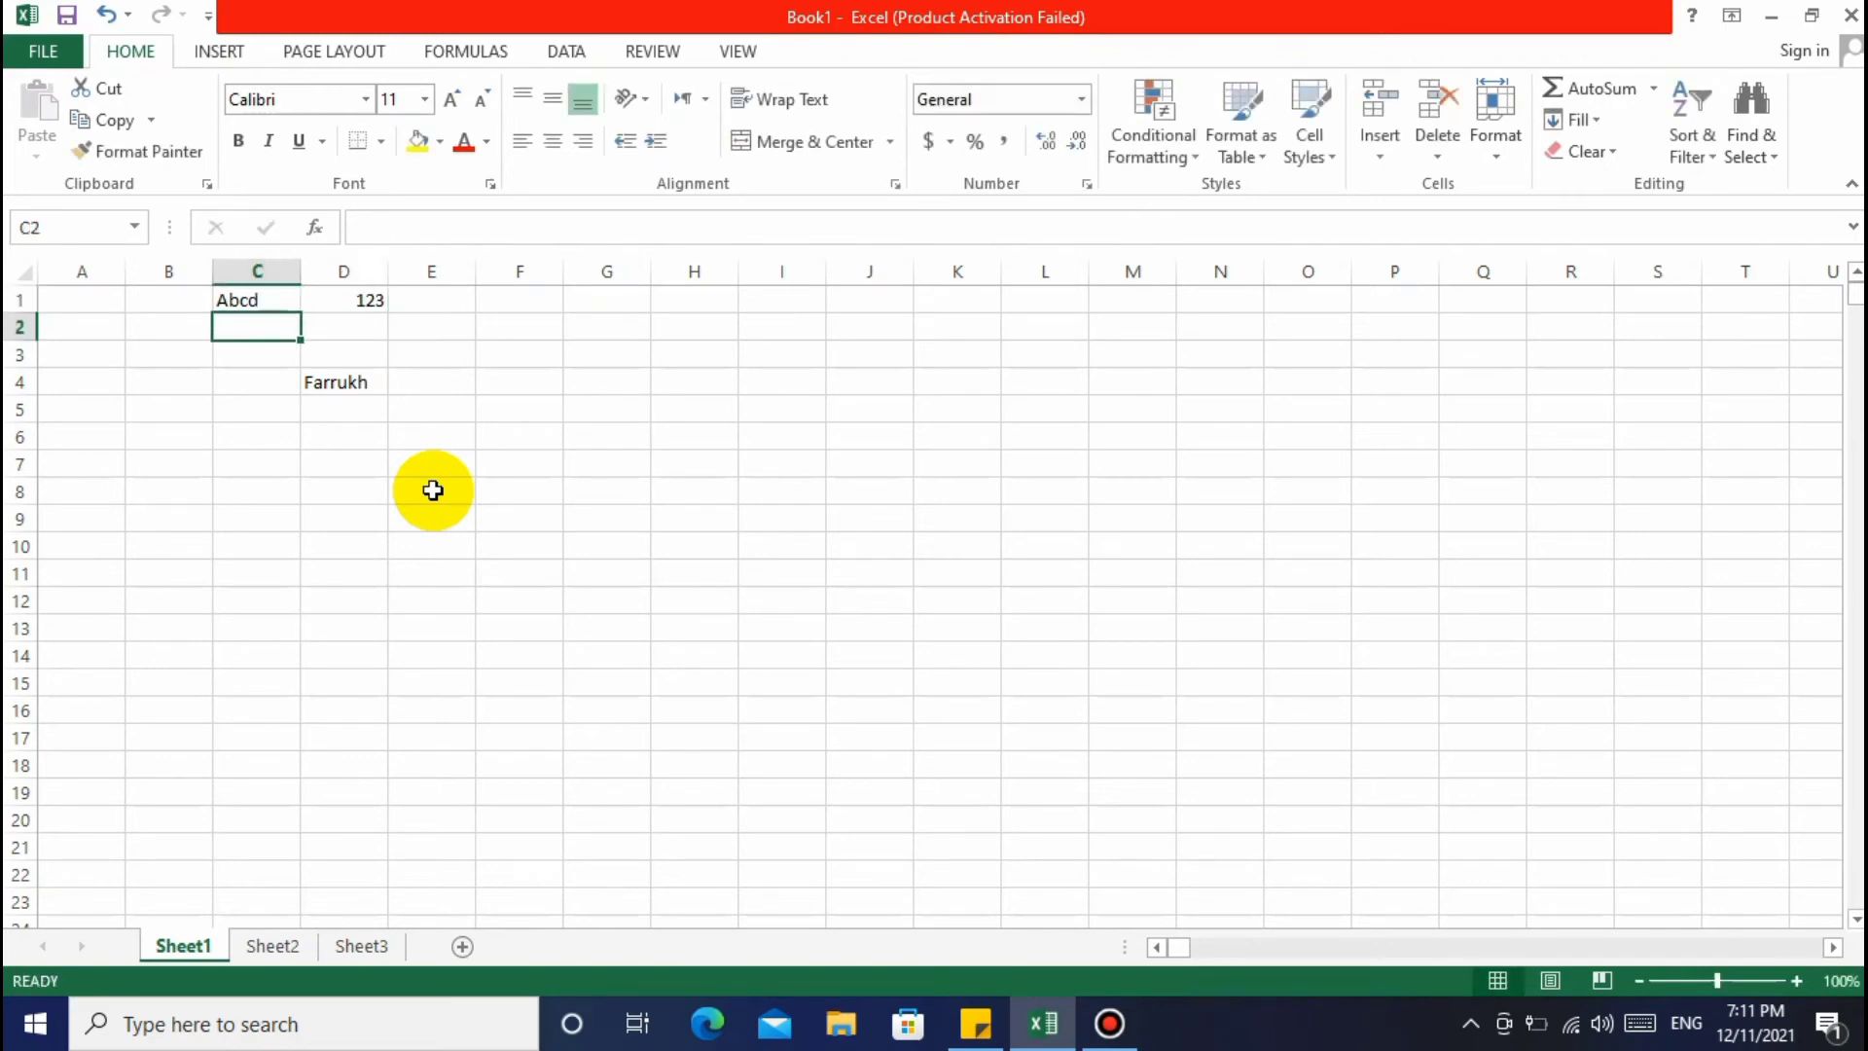
Continue row 1 with dfgfd in cell E1 and sdfsd in cell F1
{"action": "key", "text": "Right"}
{"action": "key", "text": "Right"}
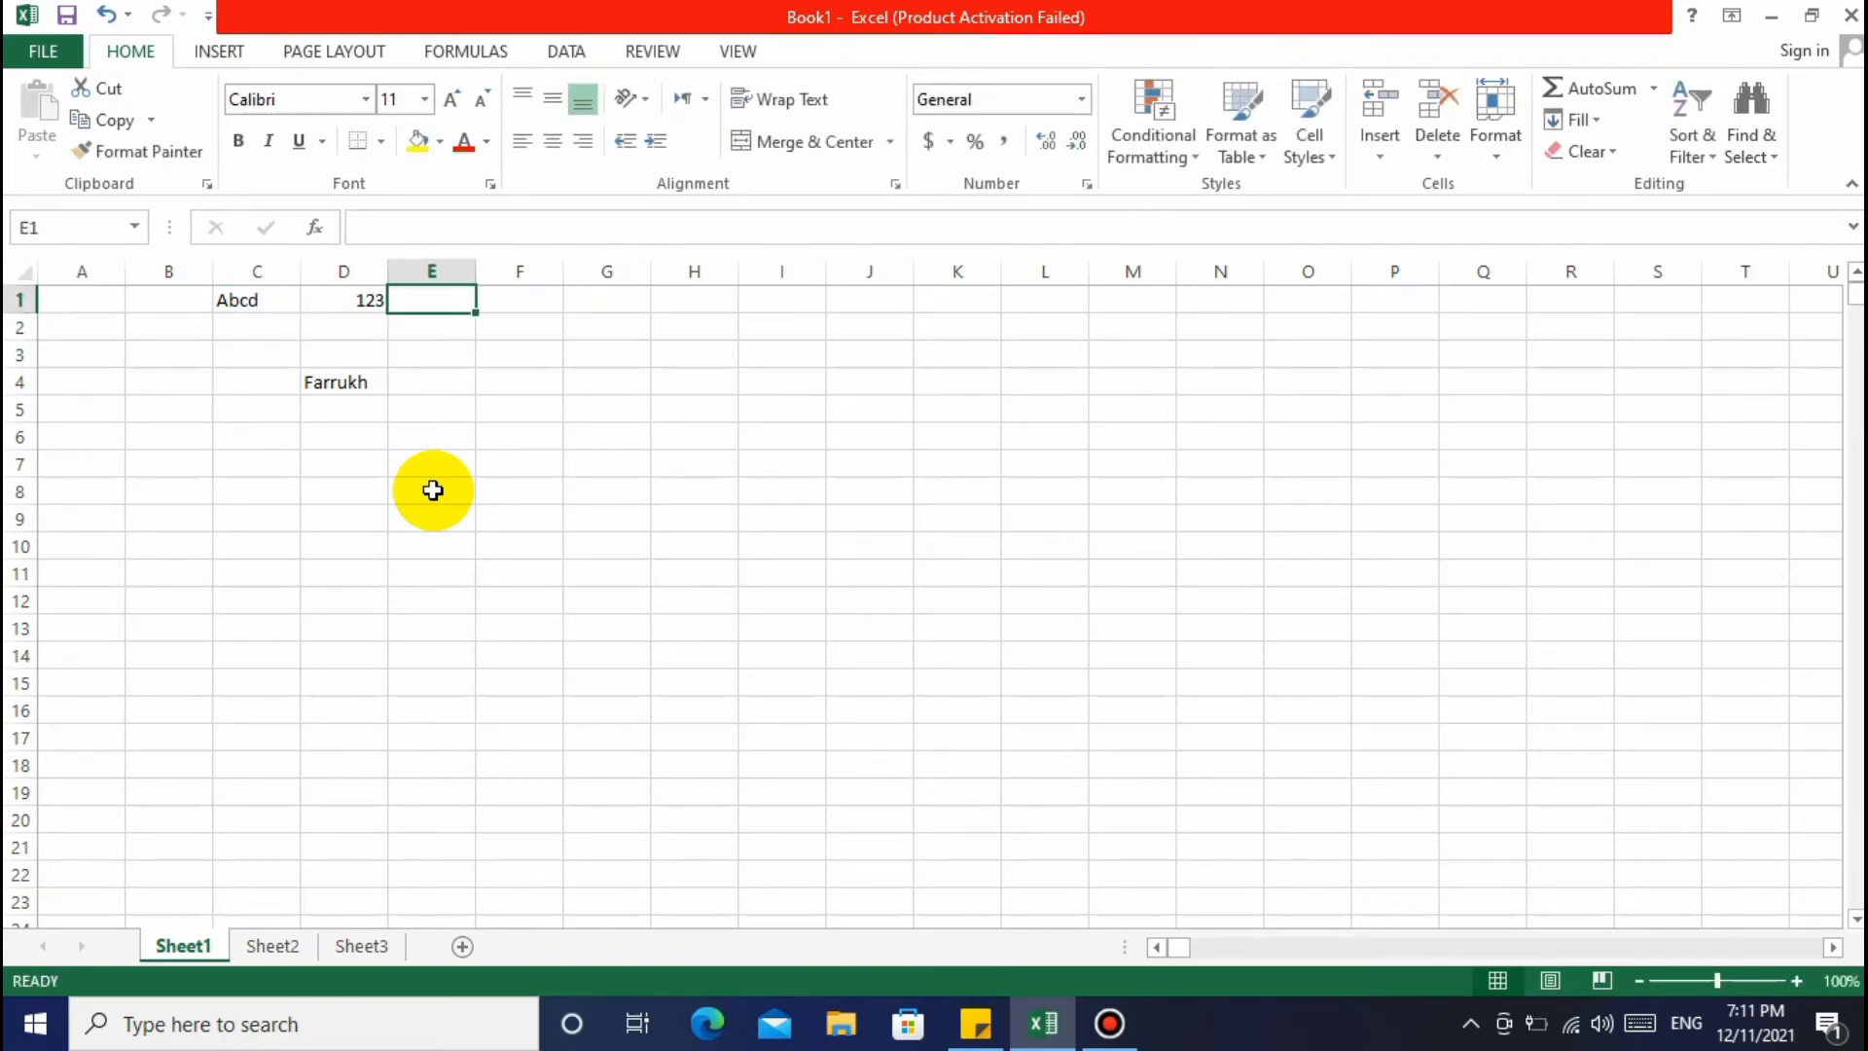
{"action": "type", "text": "dfgfd"}
{"action": "key", "text": "Return"}
{"action": "key", "text": "Up"}
{"action": "key", "text": "Right"}
{"action": "type", "text": "sdfsd"}
{"action": "key", "text": "Return"}
{"action": "key", "text": "Up"}
Make the entries in C1:F1 bold and deselect them
{"action": "key", "text": "Left"}
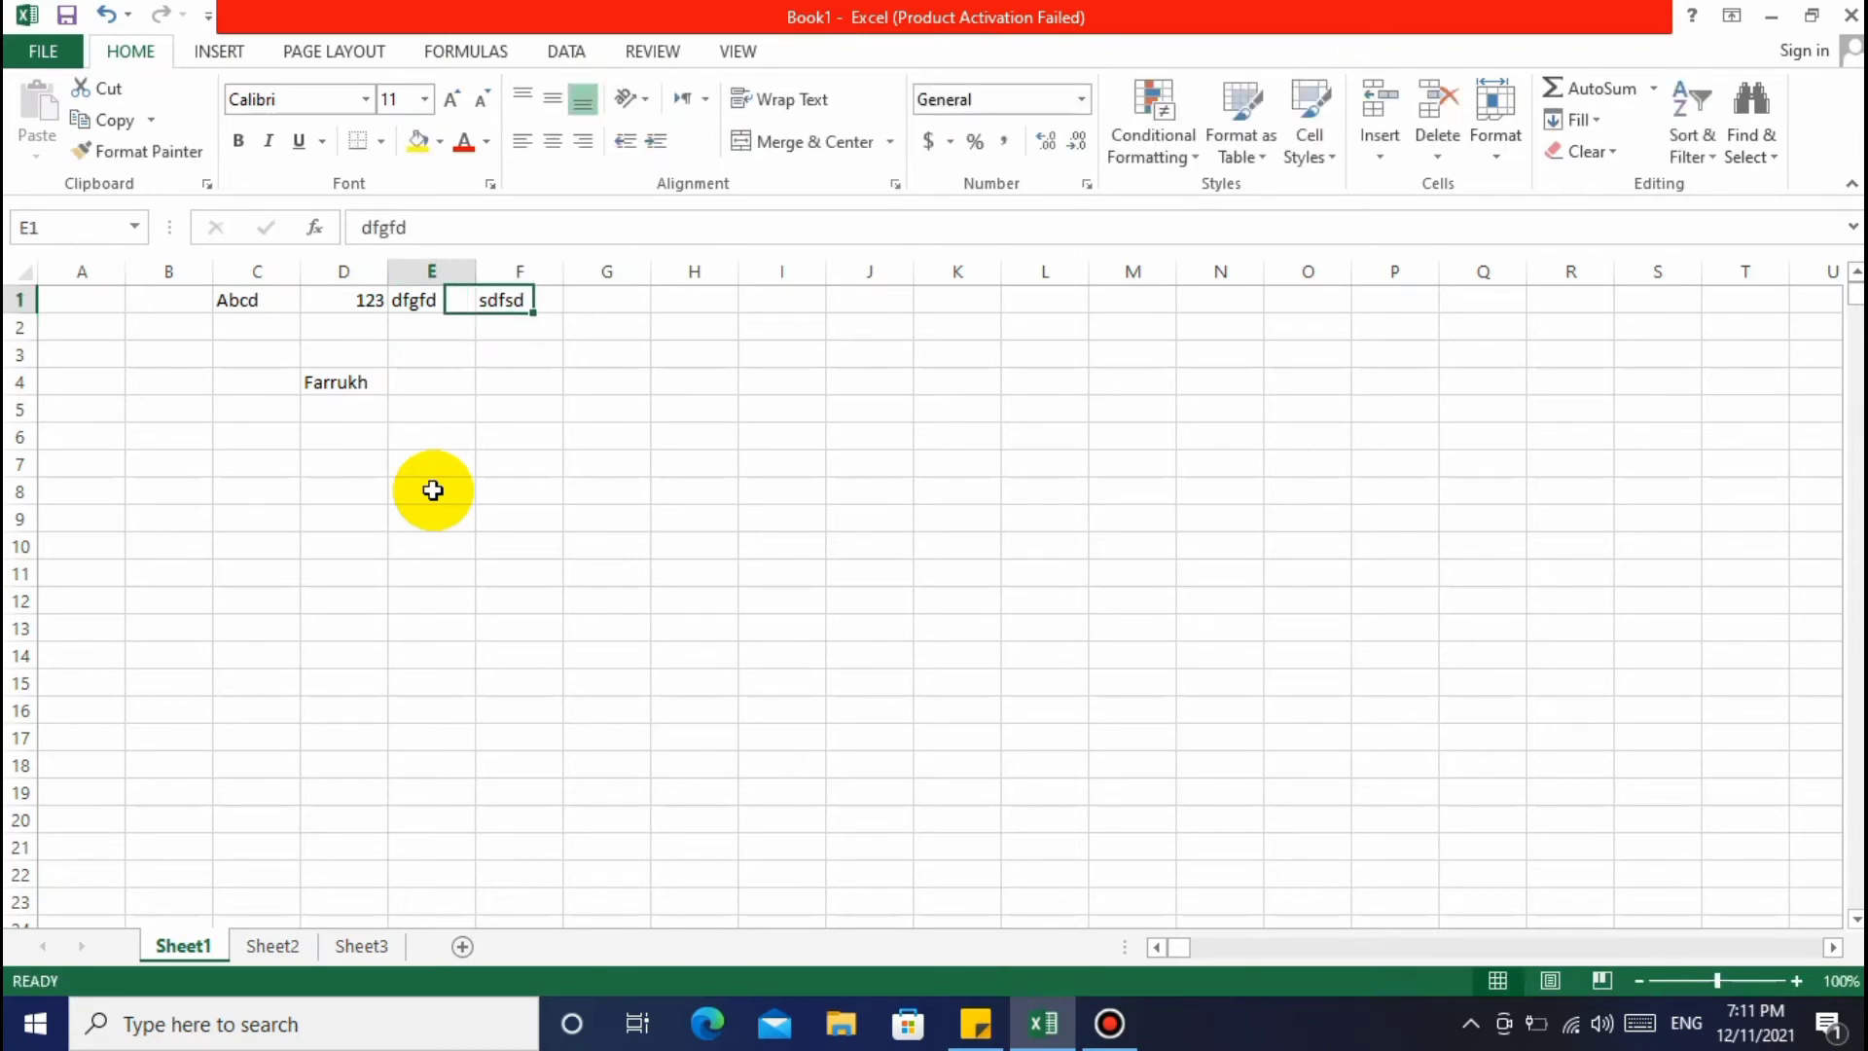
{"action": "key", "text": "Left"}
{"action": "key", "text": "Left"}
{"action": "key", "text": "shift+Right"}
{"action": "key", "text": "shift+Right"}
{"action": "key", "text": "shift+Right"}
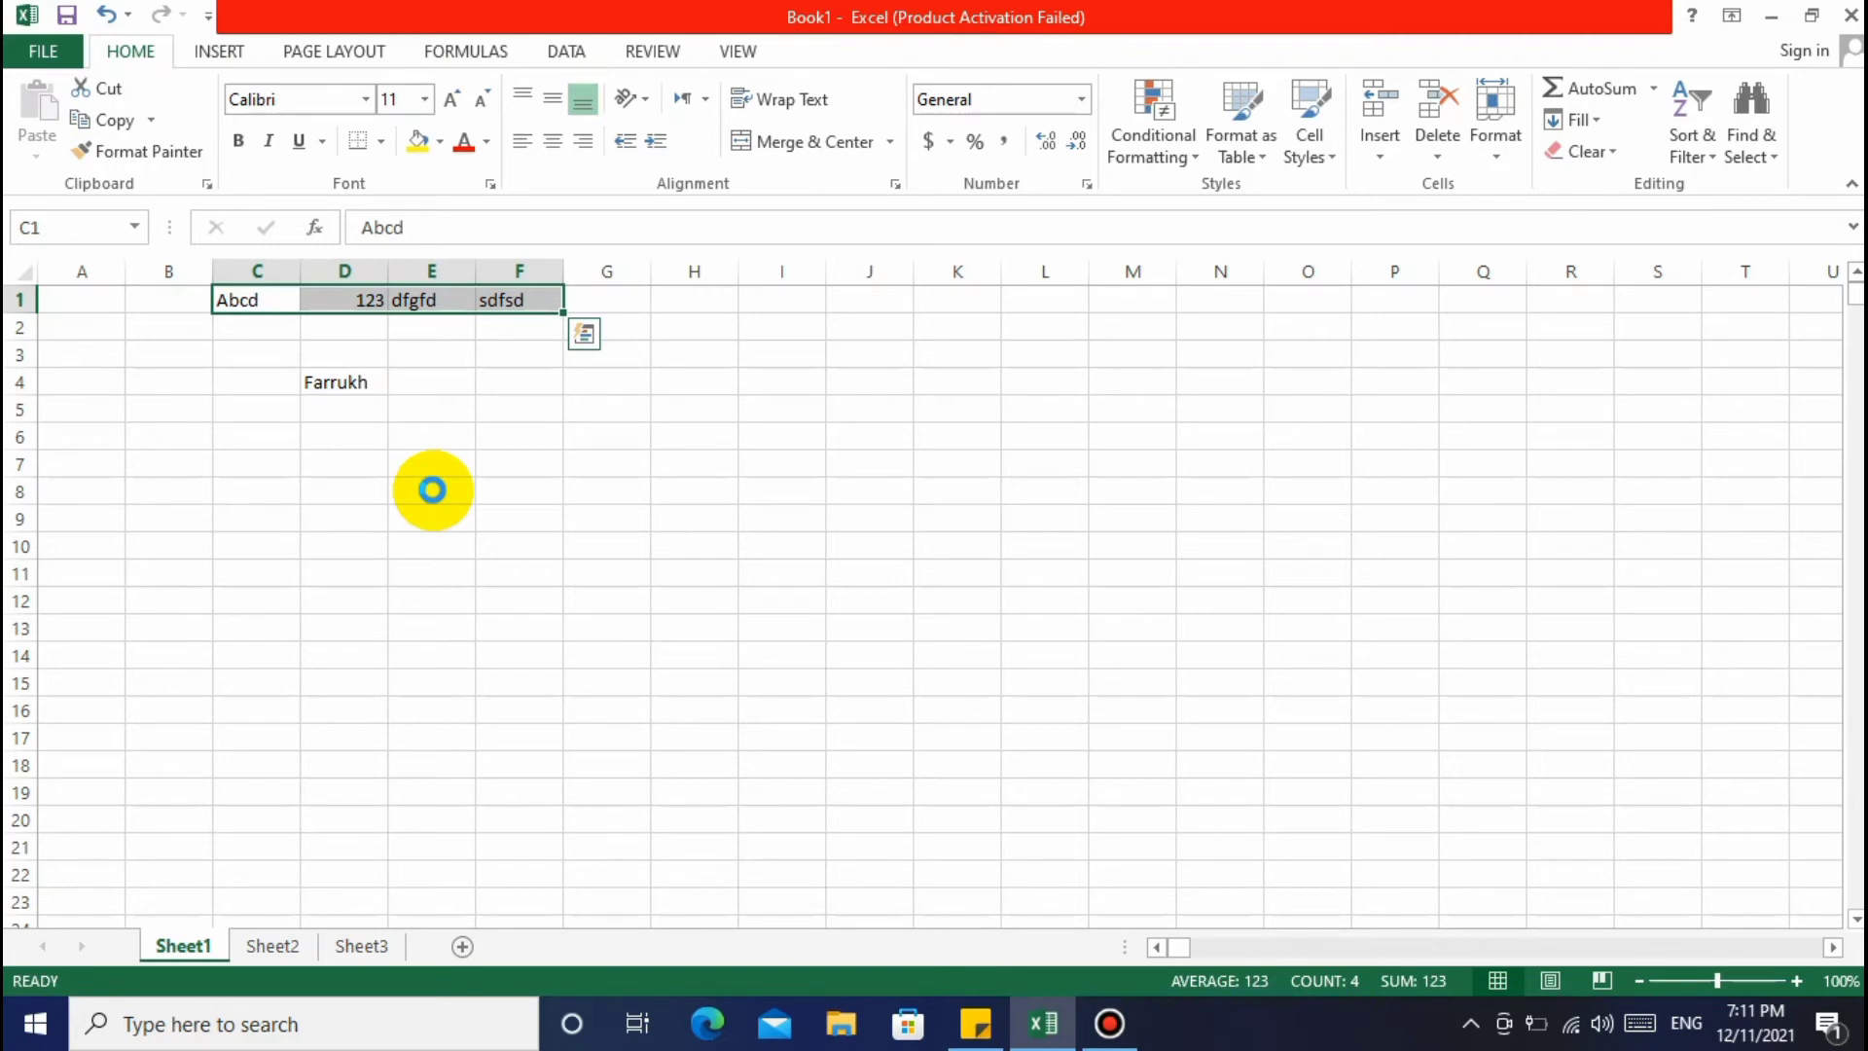
{"action": "key", "text": "ctrl+b"}
{"action": "key", "text": "Left"}
{"action": "key", "text": "Right"}
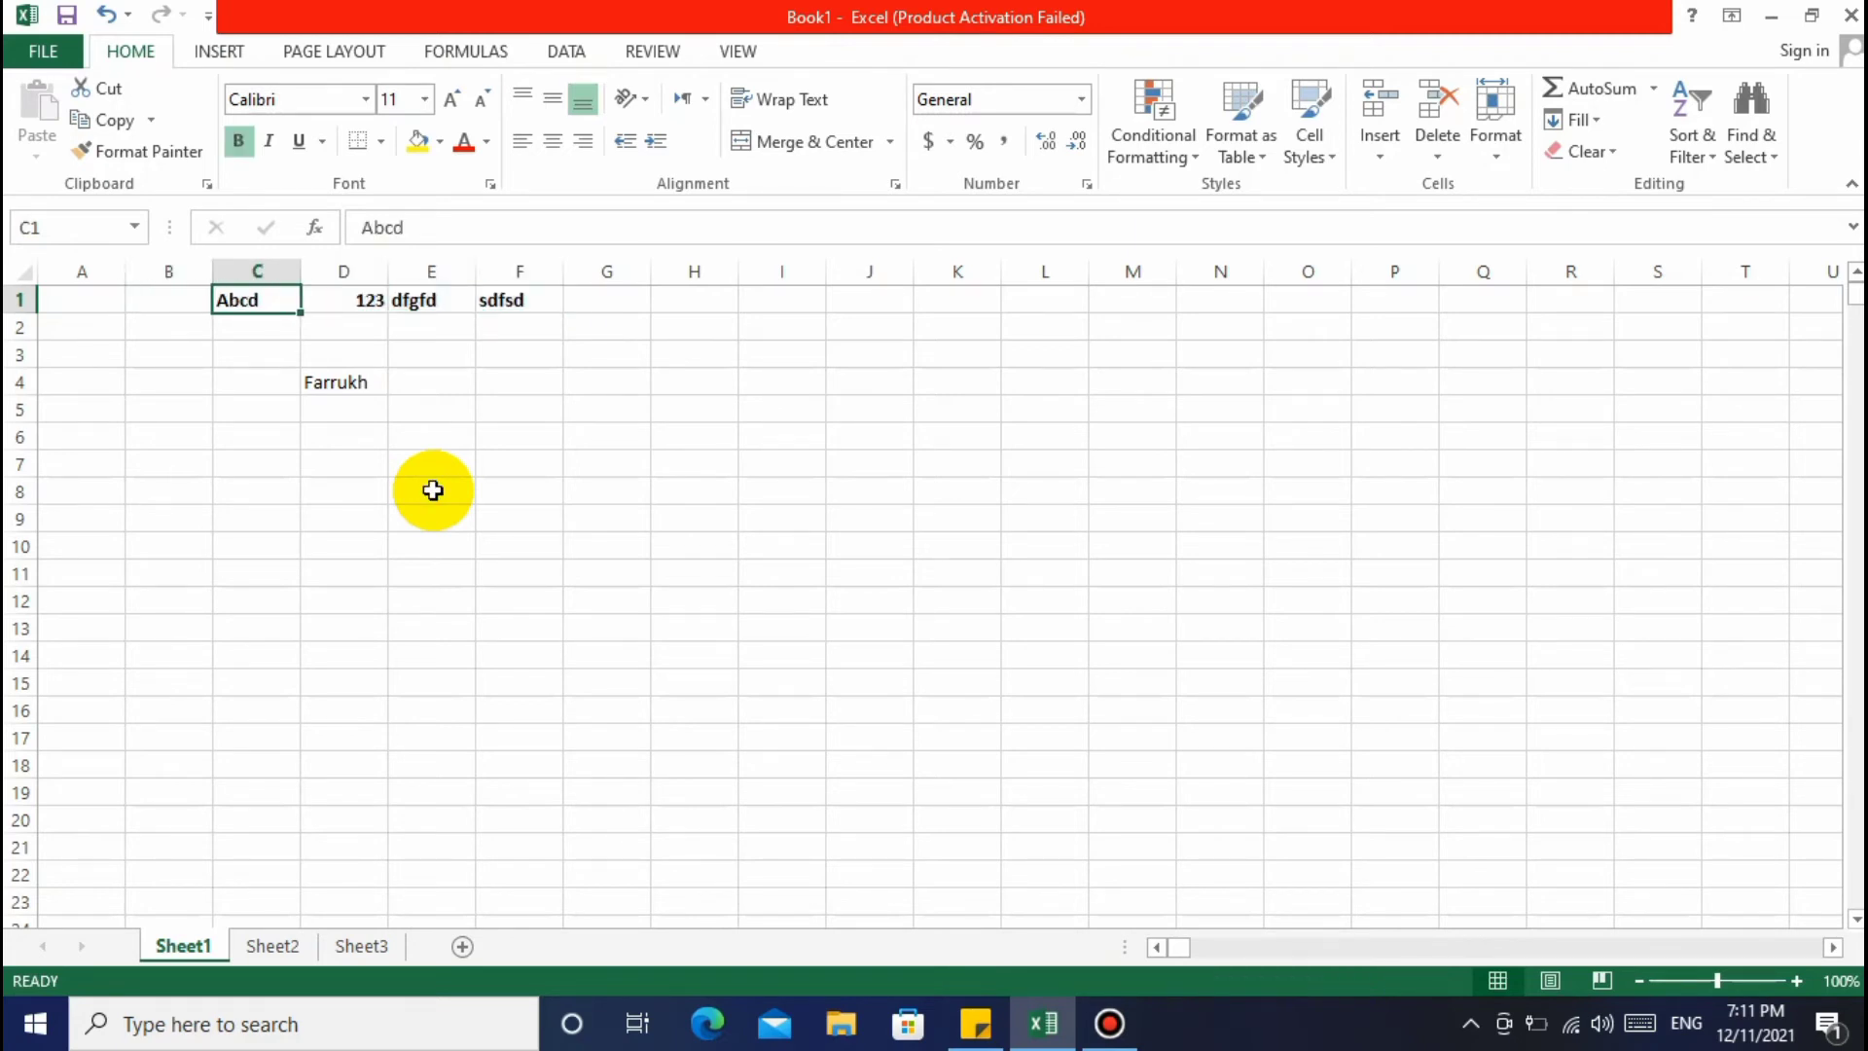
{"action": "left_click", "coordinate": [432, 436]}
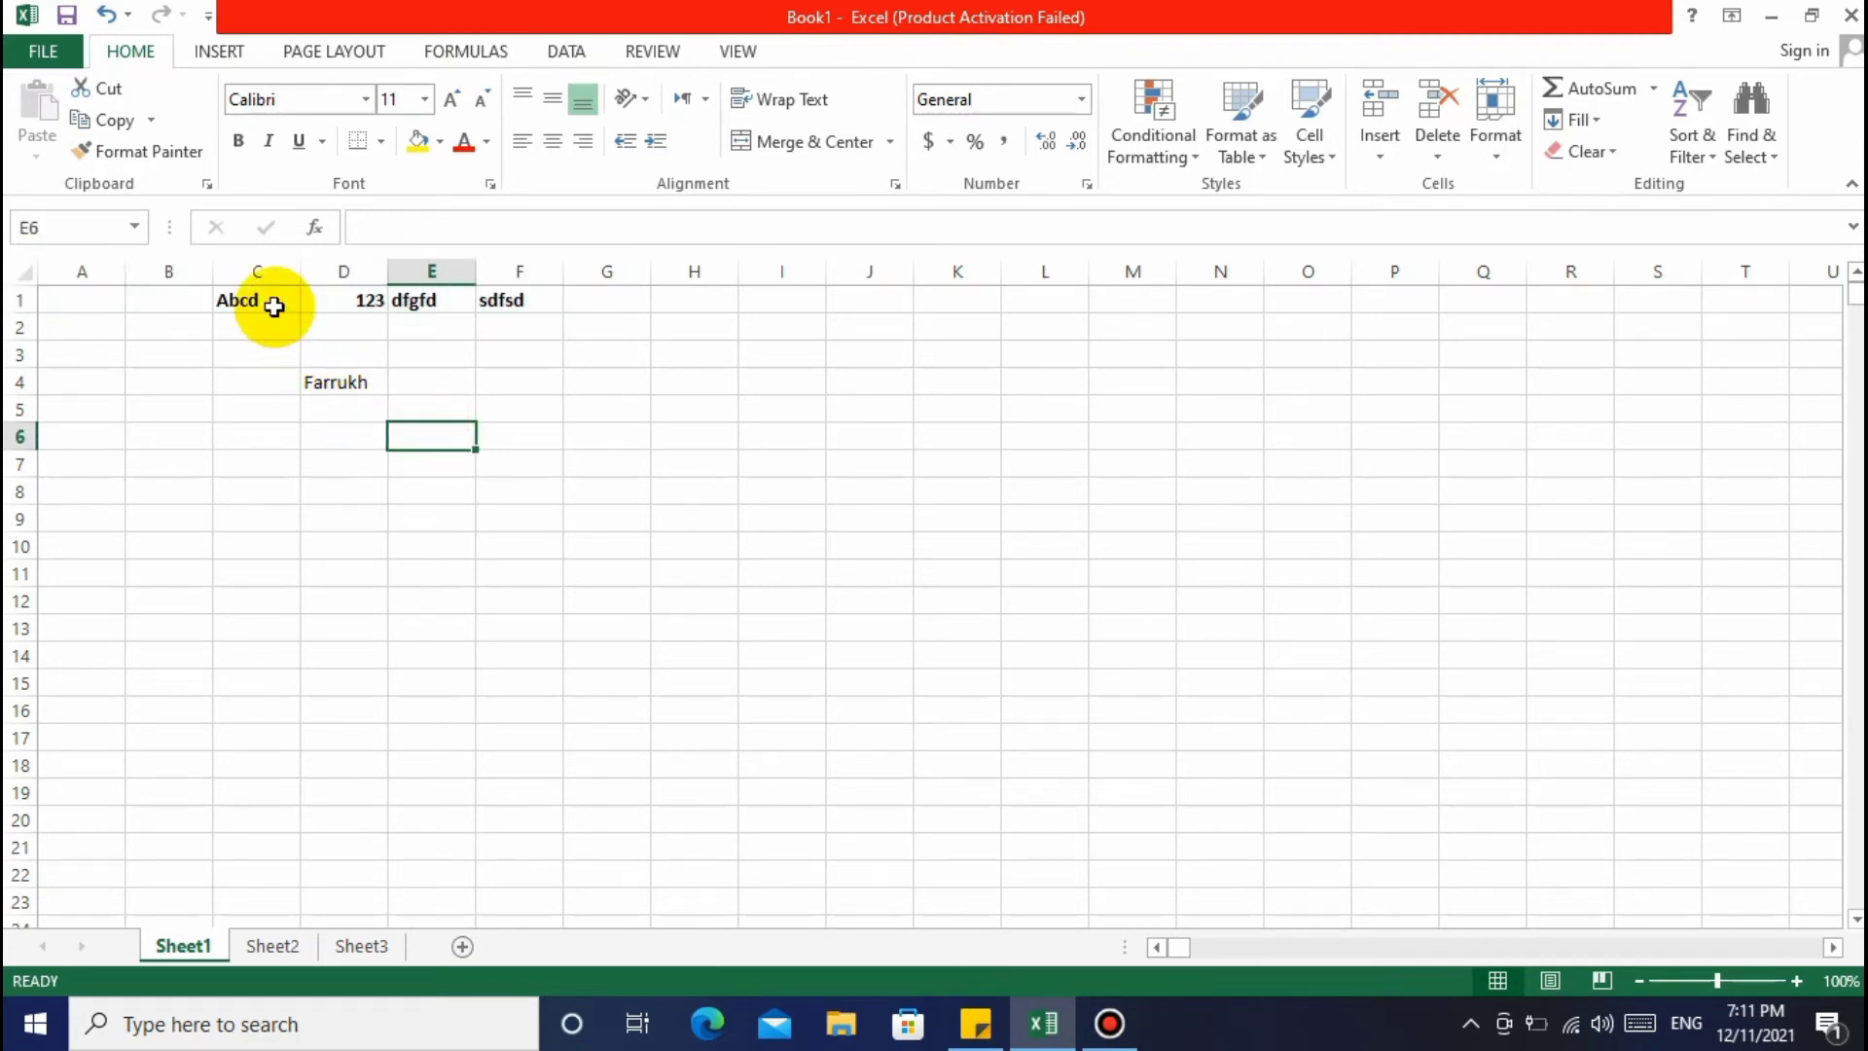
Select row 1 from C1 through S1, check its number format setting, and release the selection
{"action": "left_click_drag", "start_coordinate": [272, 303], "coordinate": [603, 300]}
{"action": "left_click_drag", "start_coordinate": [885, 272], "coordinate": [1693, 300]}
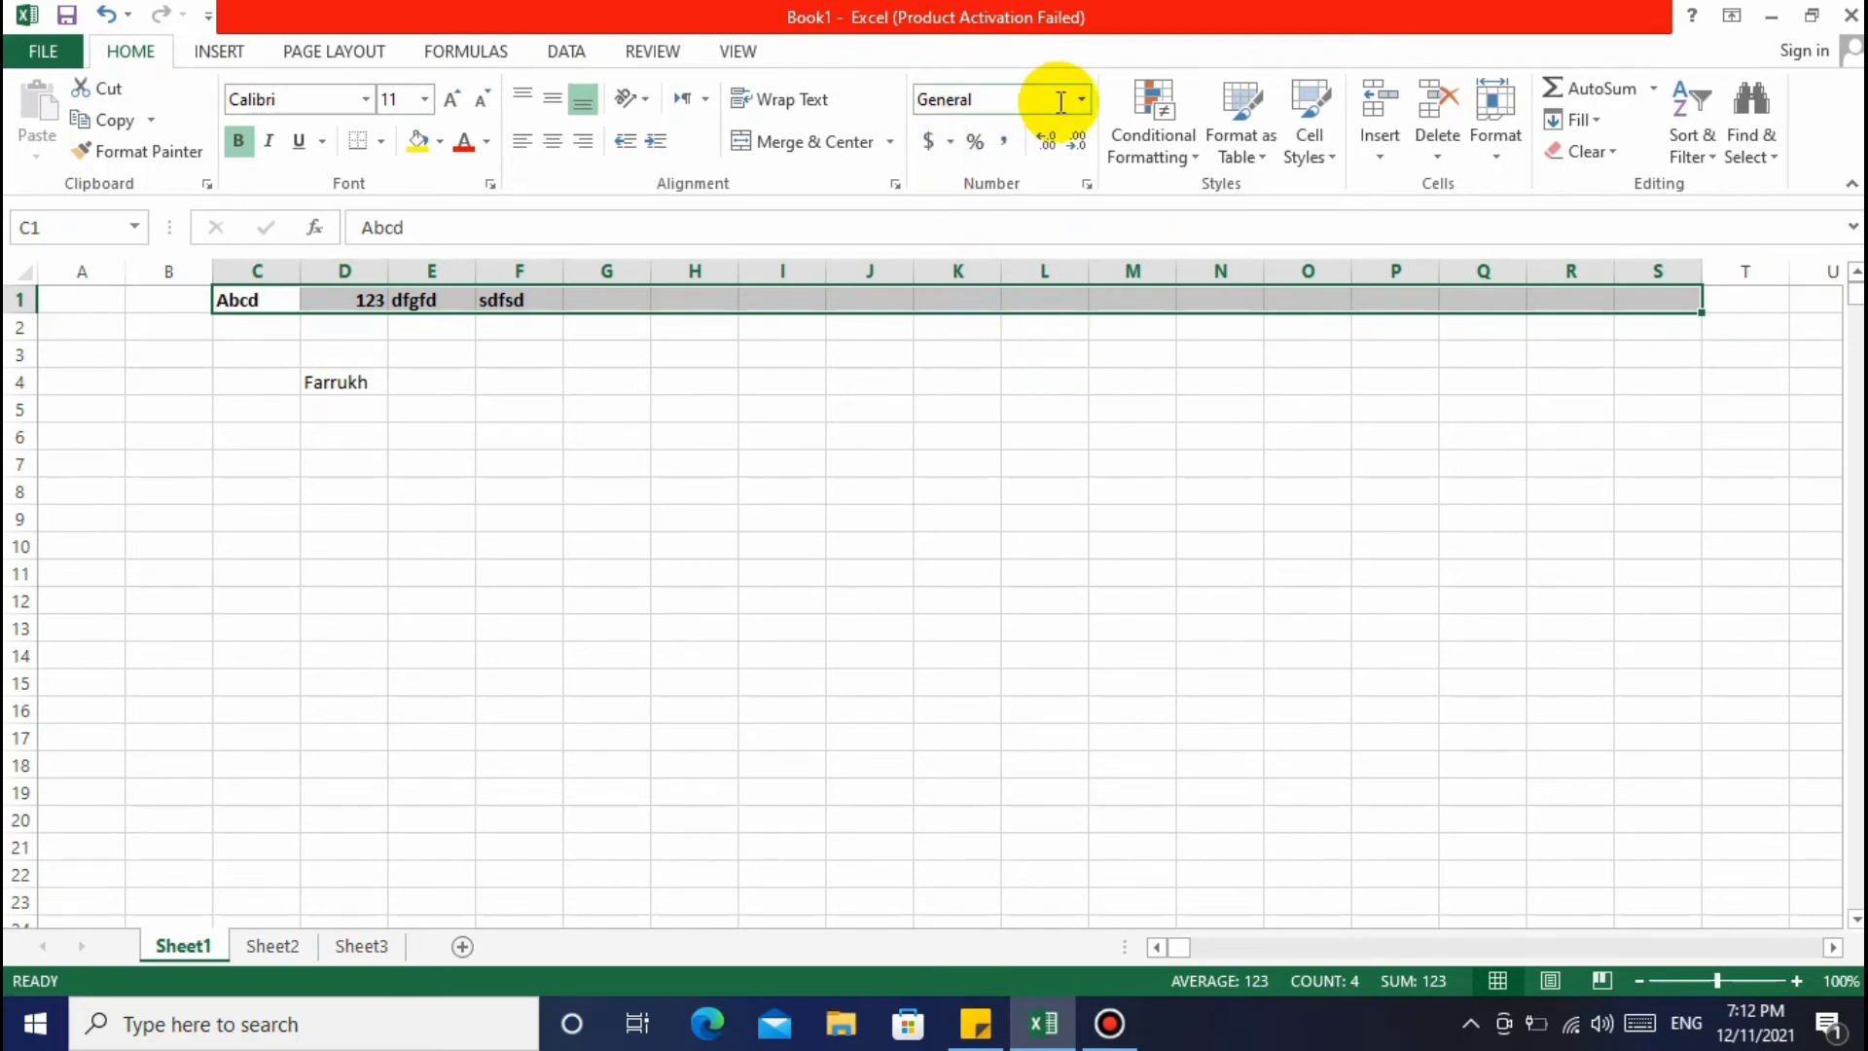
{"action": "left_click", "coordinate": [954, 380]}
{"action": "left_click", "coordinate": [709, 405]}
{"action": "left_click", "coordinate": [440, 465]}
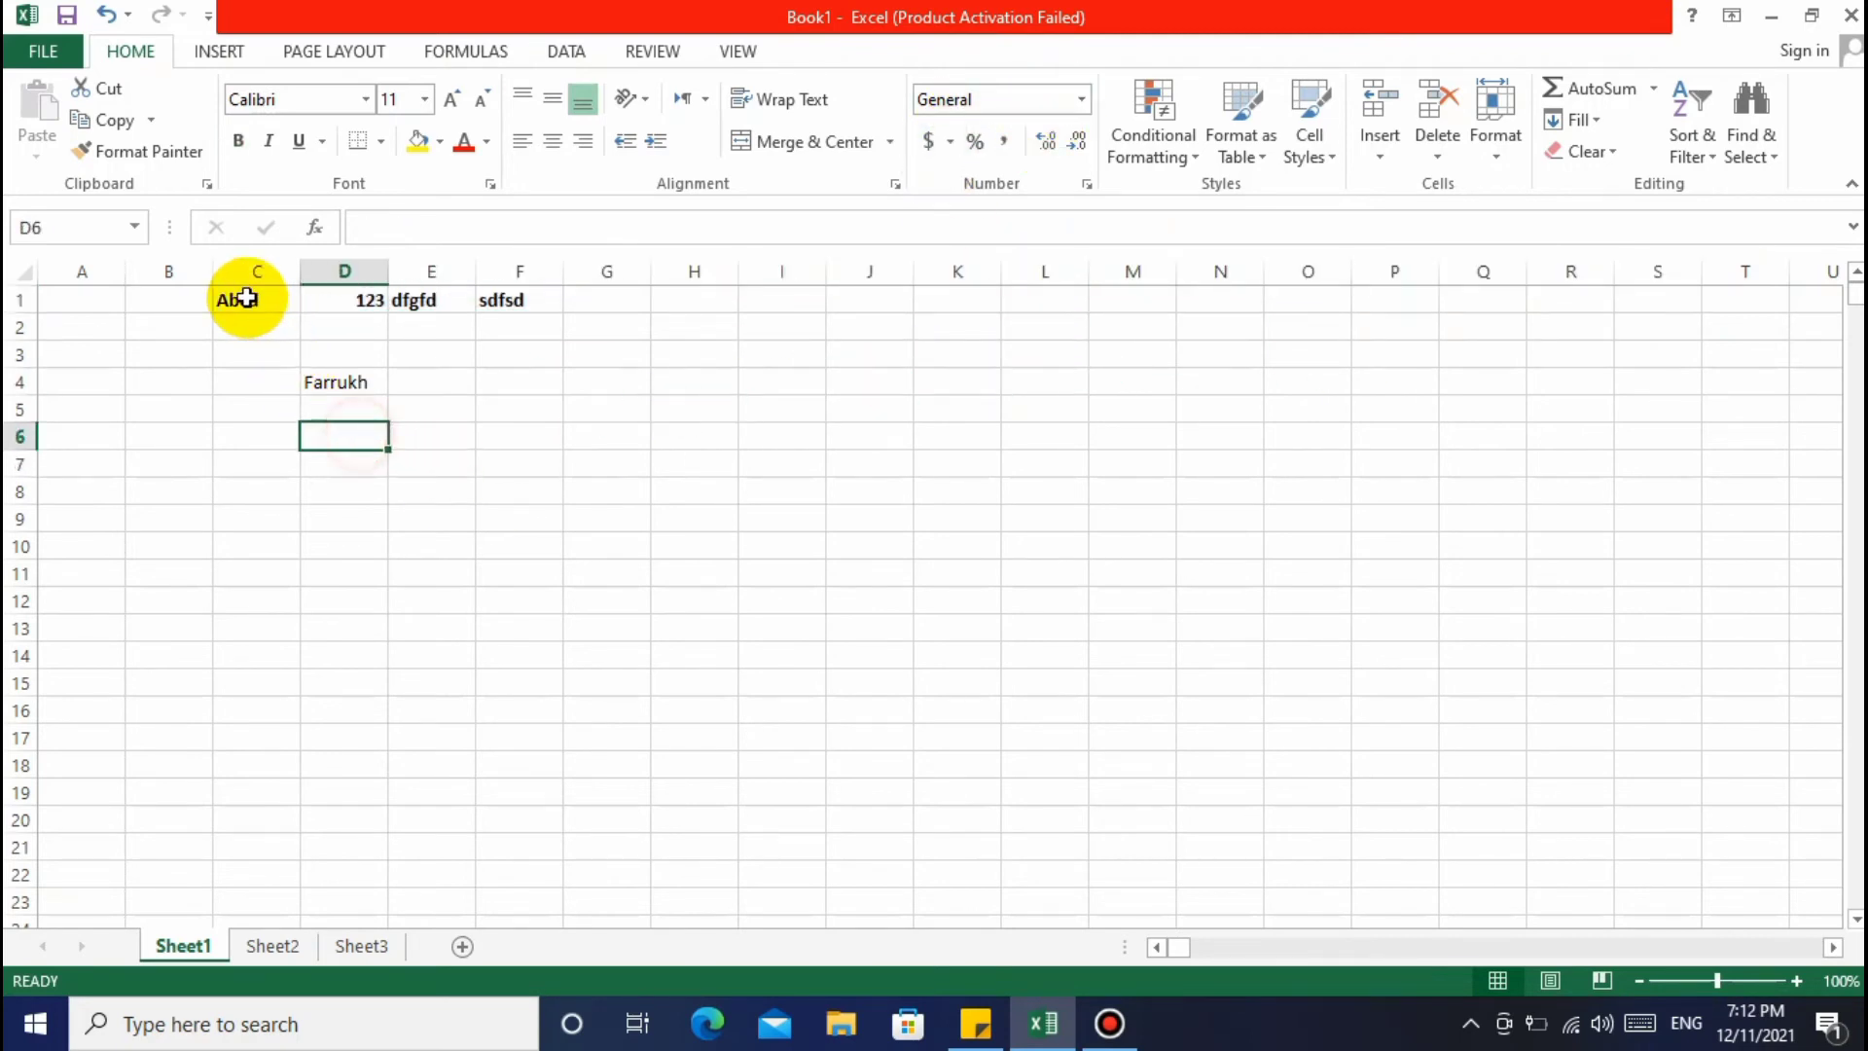
Clear the contents of C1:H1 and deselect the range
{"action": "left_click_drag", "start_coordinate": [254, 301], "coordinate": [663, 284]}
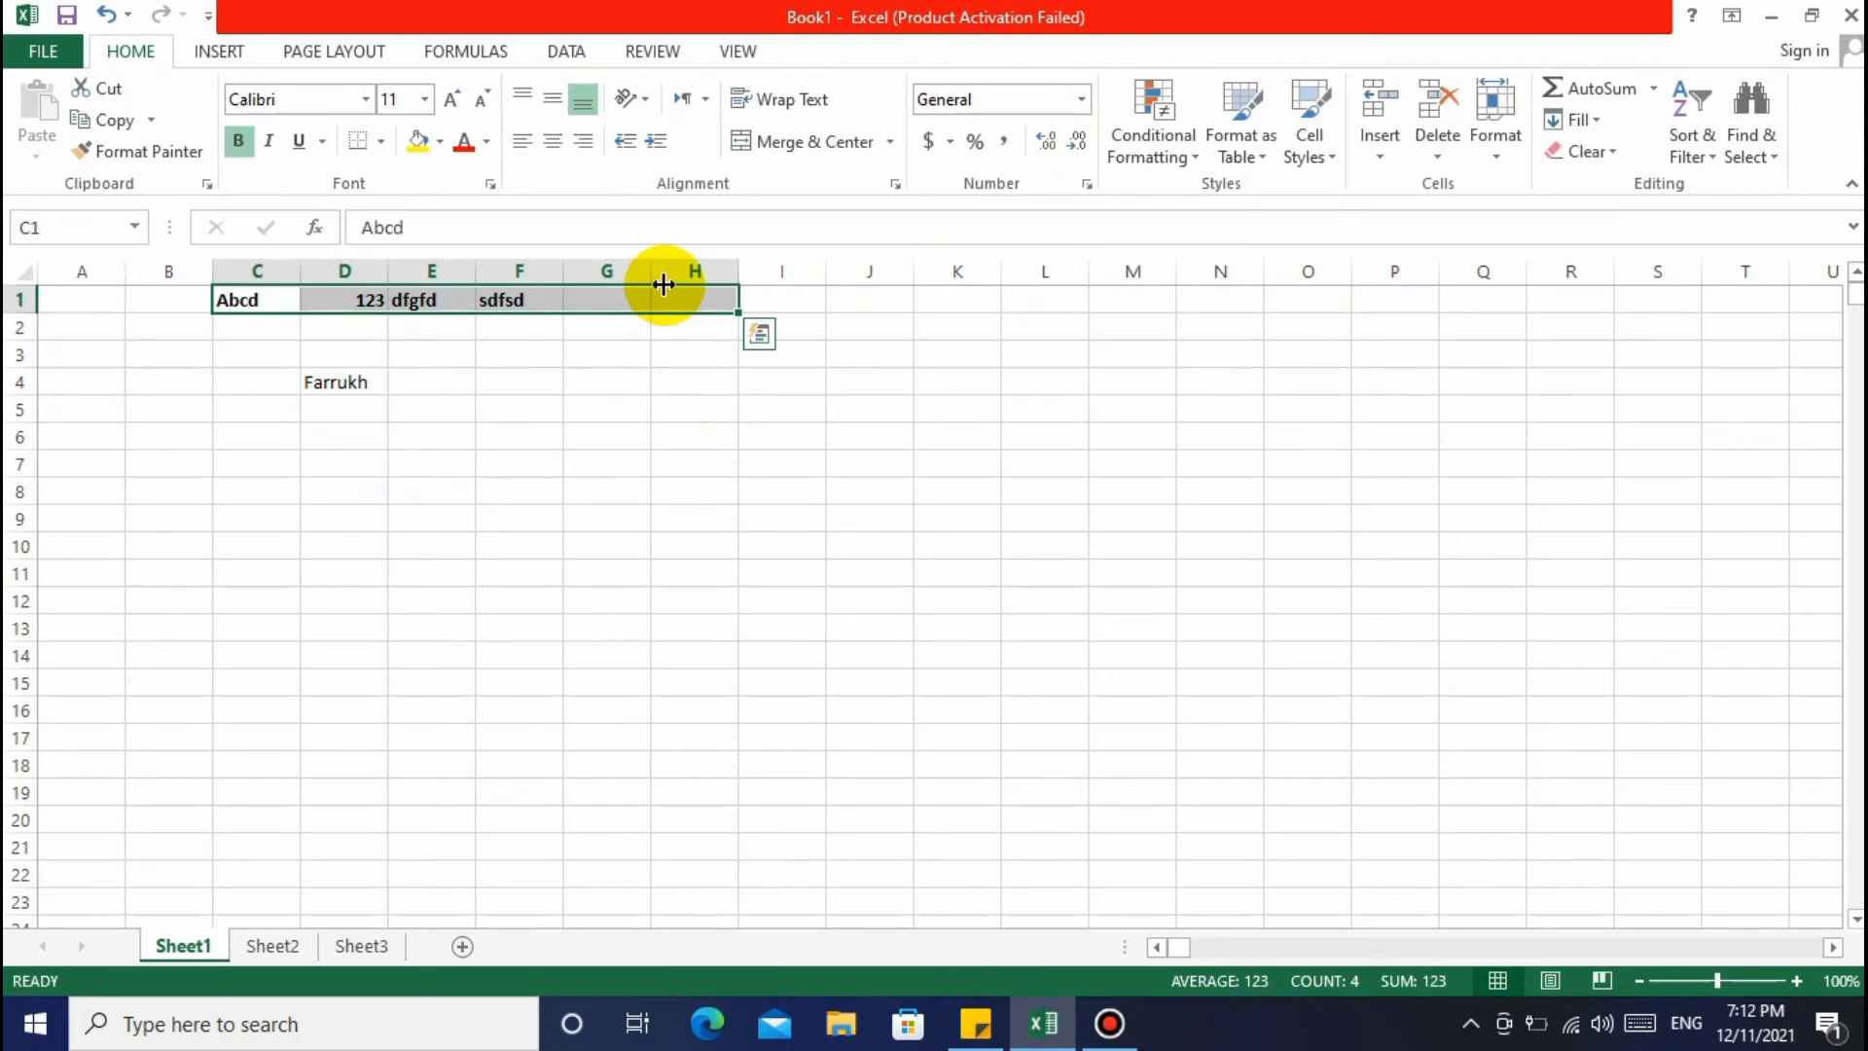
{"action": "key", "text": "Delete"}
{"action": "left_click", "coordinate": [450, 428]}
{"action": "left_click", "coordinate": [351, 425]}
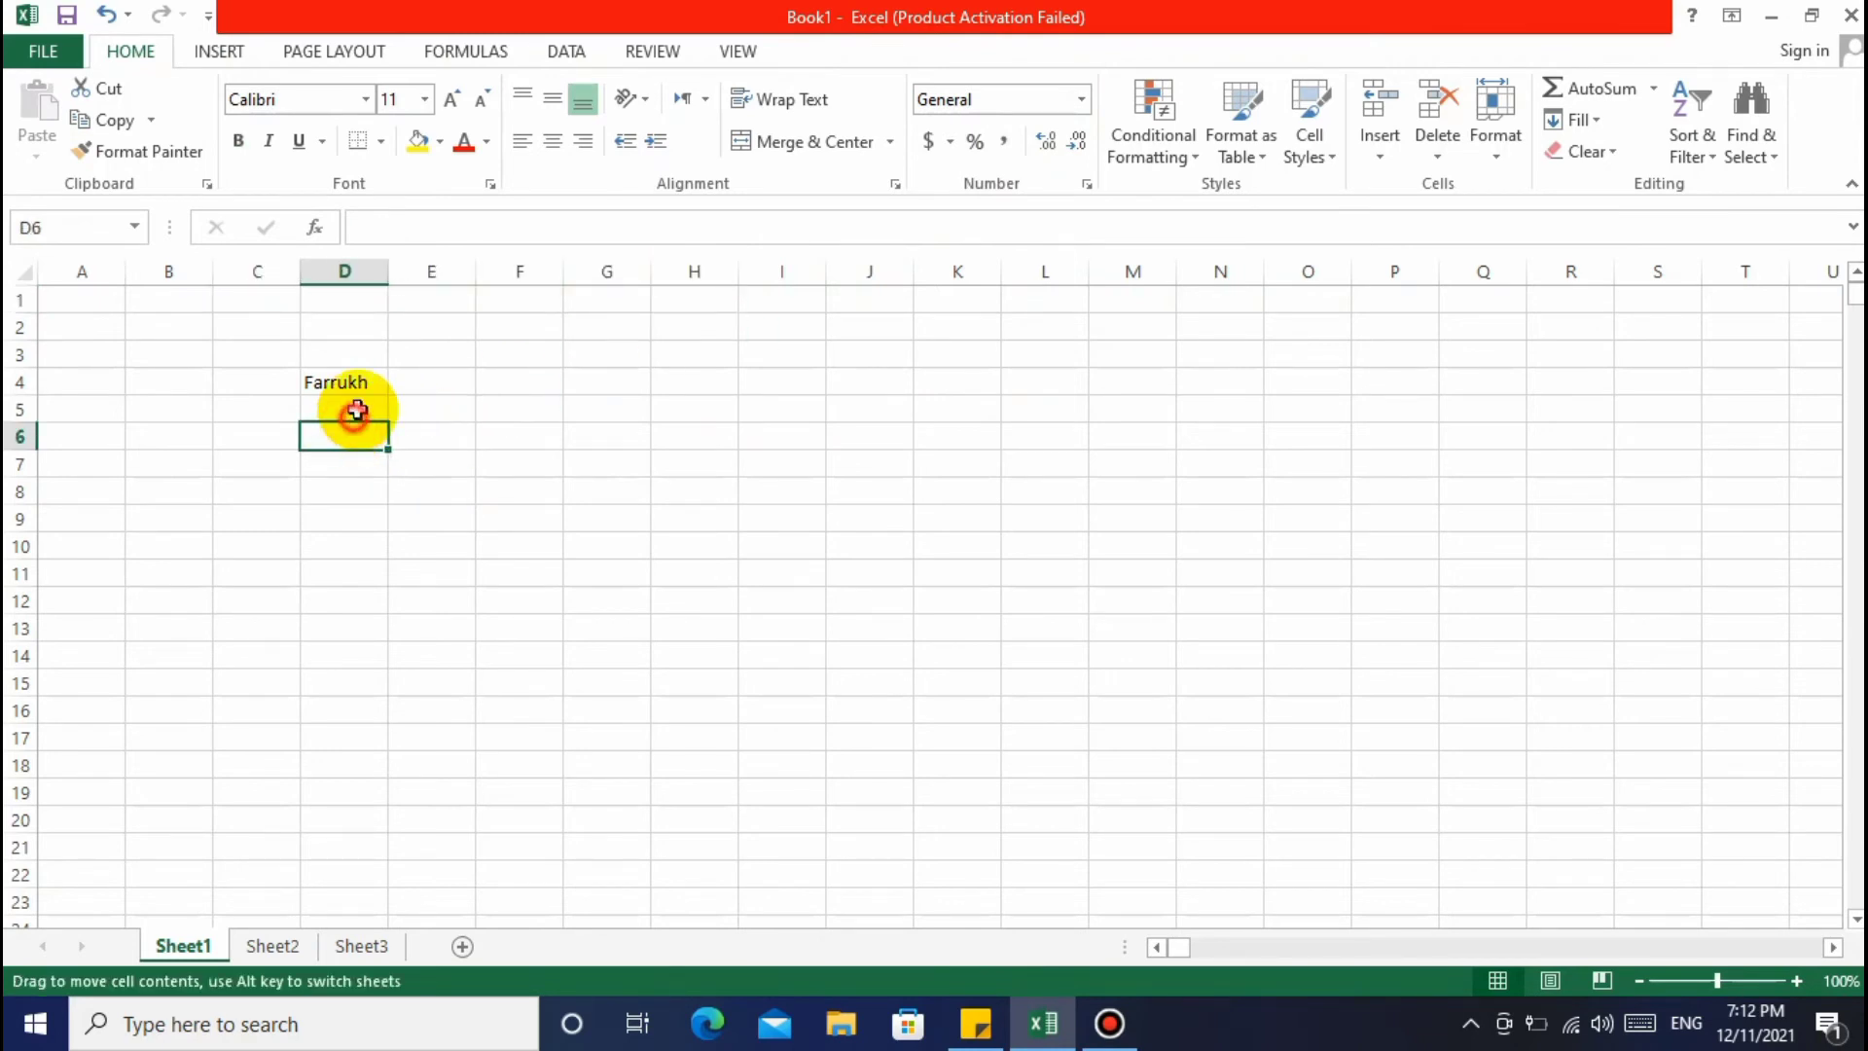
Enter 12345 in cell D5 and make D5 the active cell again
{"action": "left_click", "coordinate": [361, 407]}
{"action": "type", "text": "12345"}
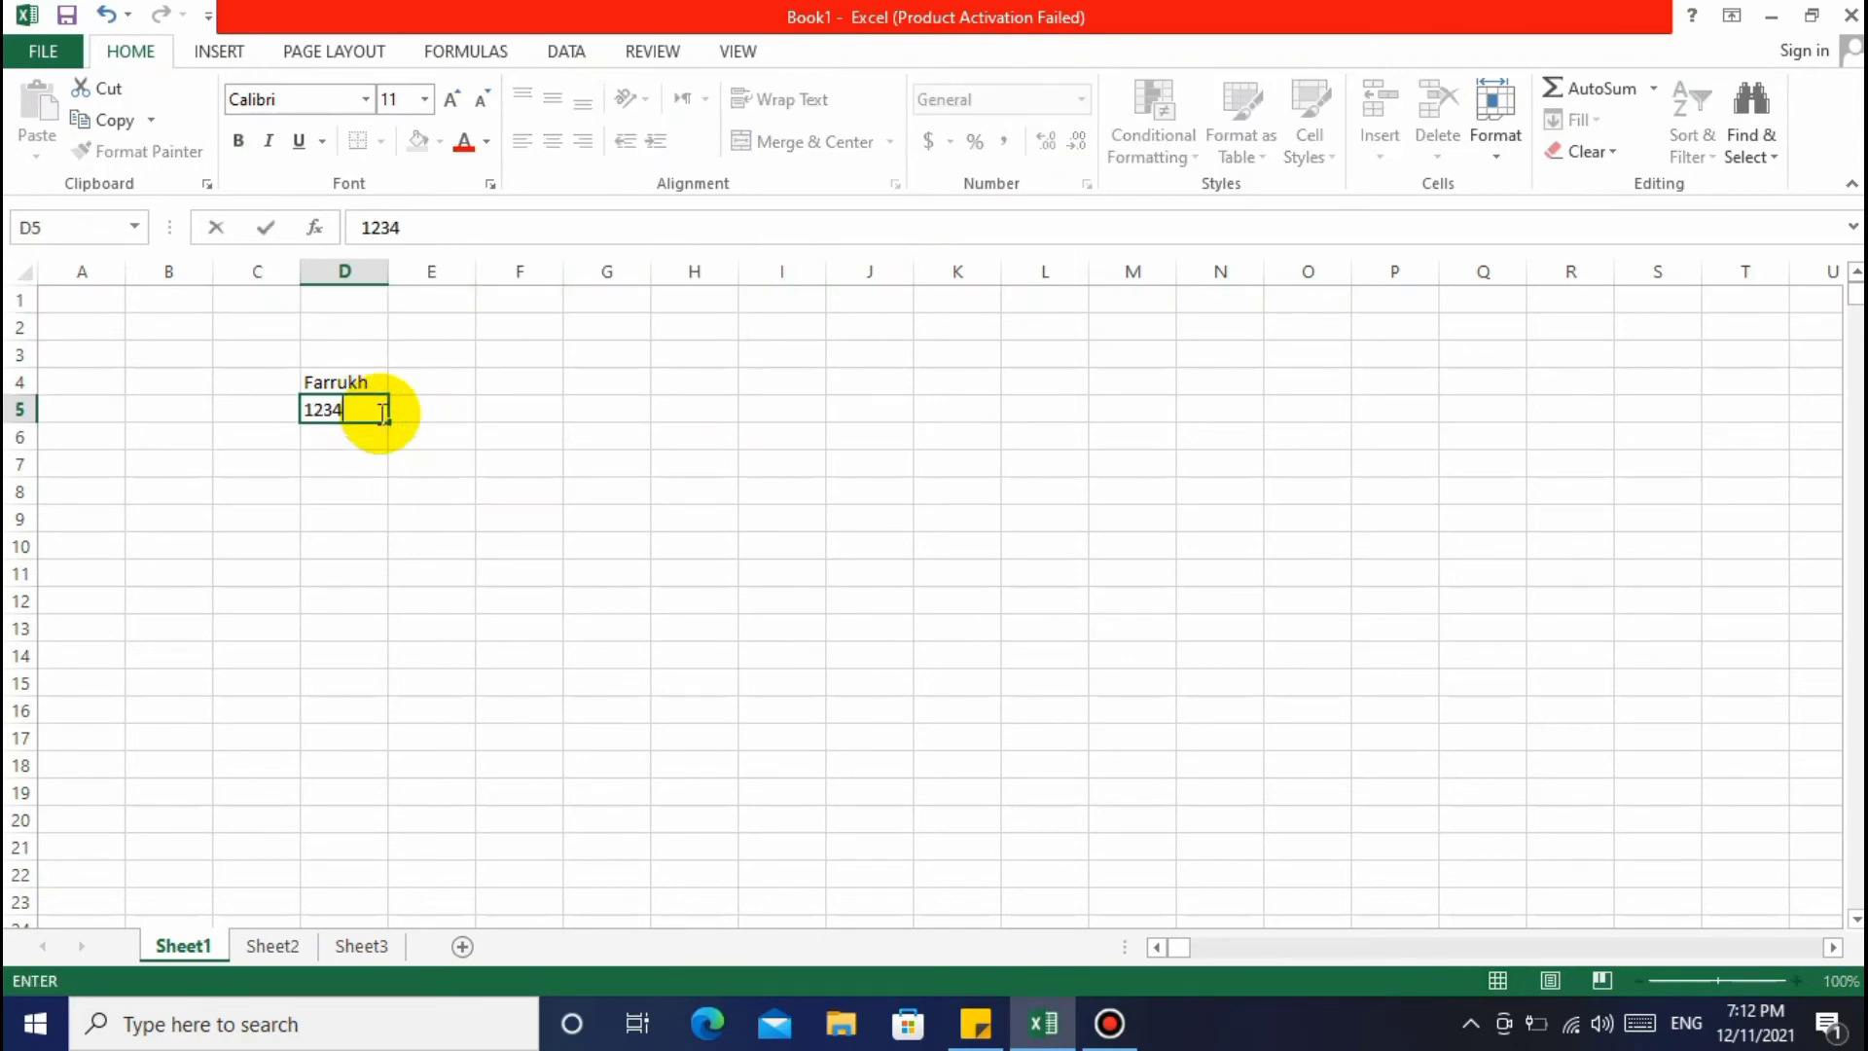
{"action": "left_click", "coordinate": [484, 463]}
{"action": "left_click", "coordinate": [375, 409]}
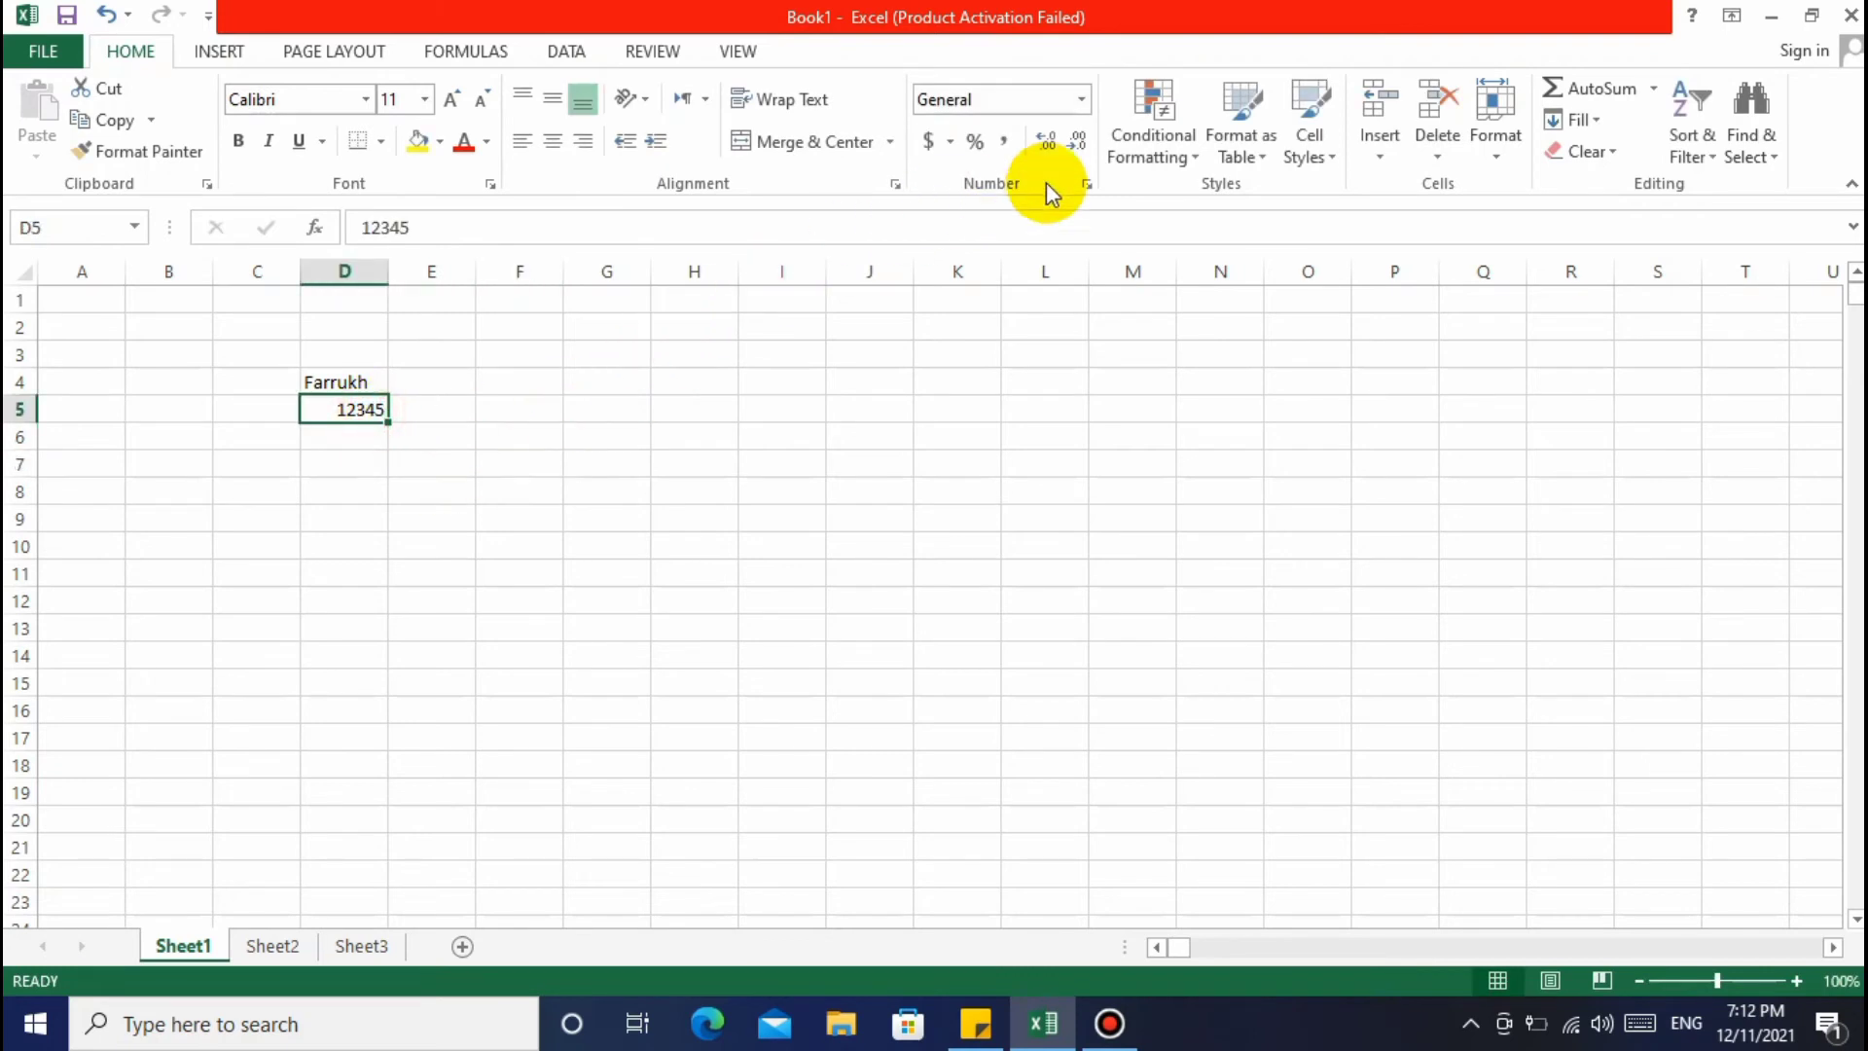
Set the number format of cell D5 to Number and reselect the cell
{"action": "left_click", "coordinate": [1081, 100]}
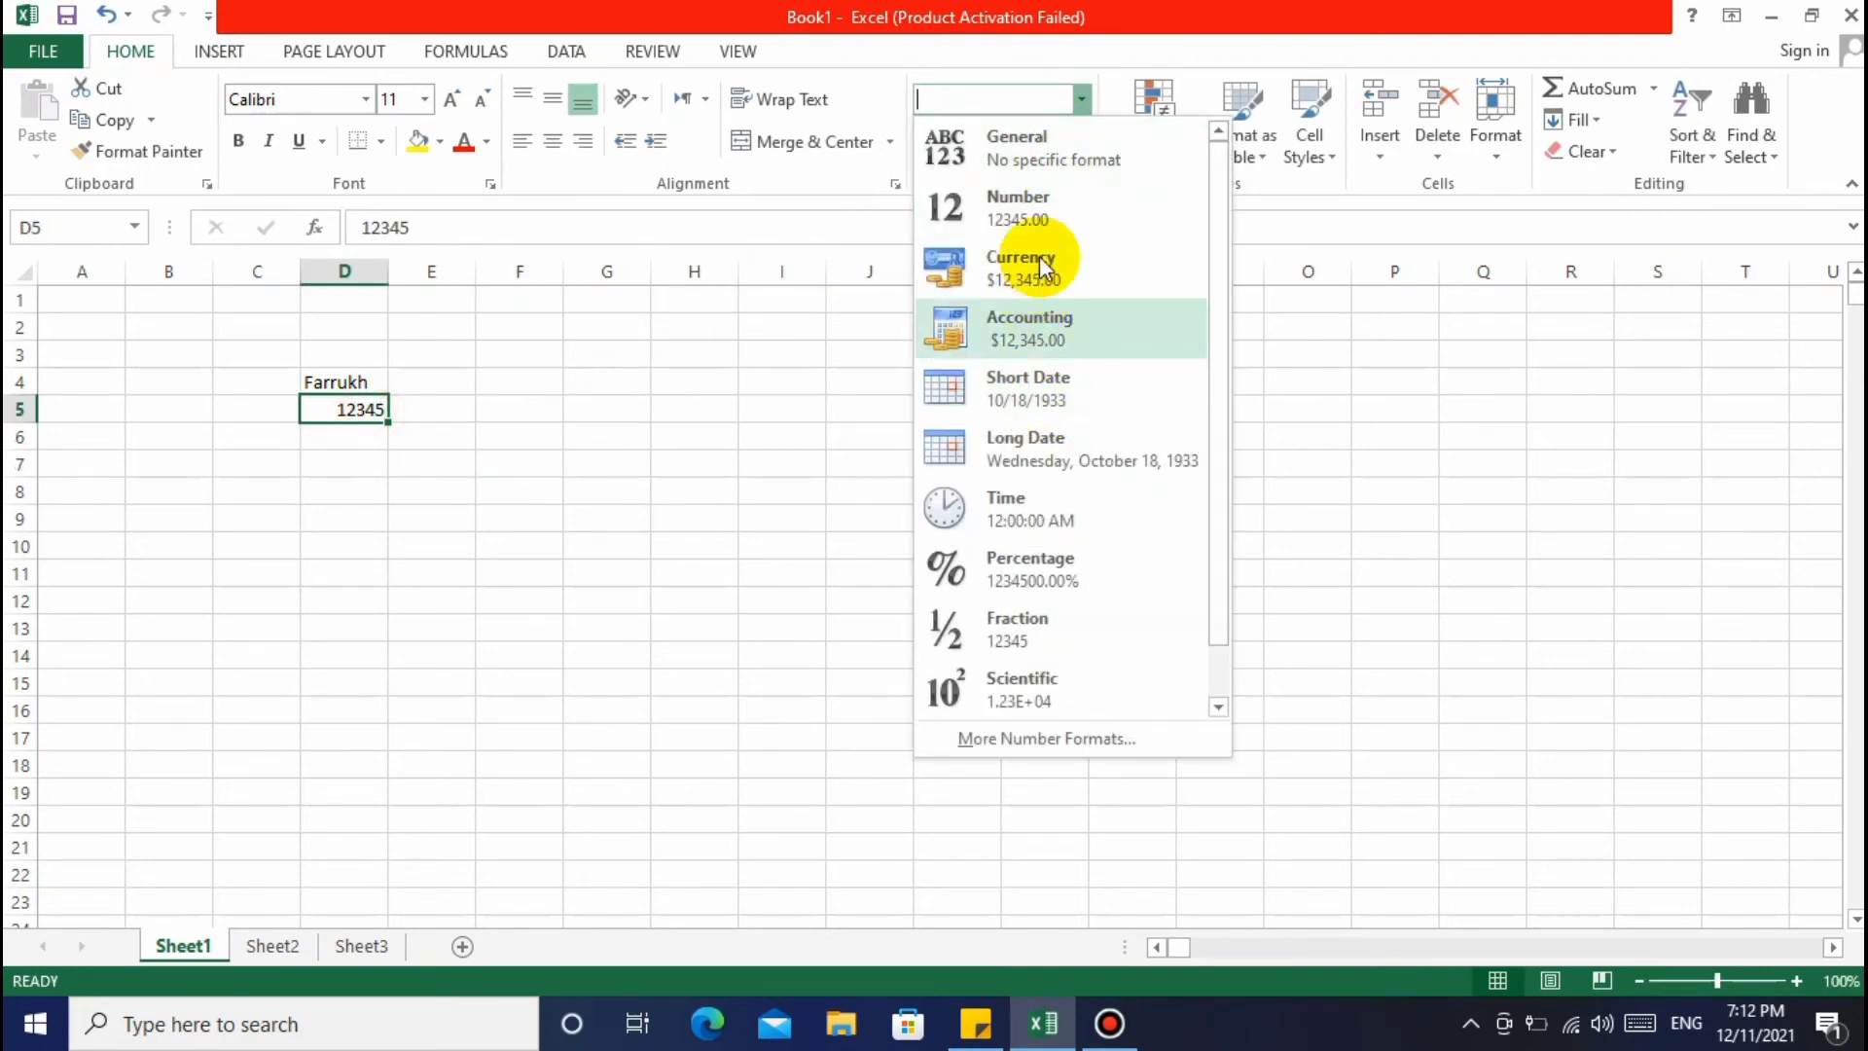
{"action": "left_click", "coordinate": [1019, 207]}
{"action": "left_click", "coordinate": [676, 496]}
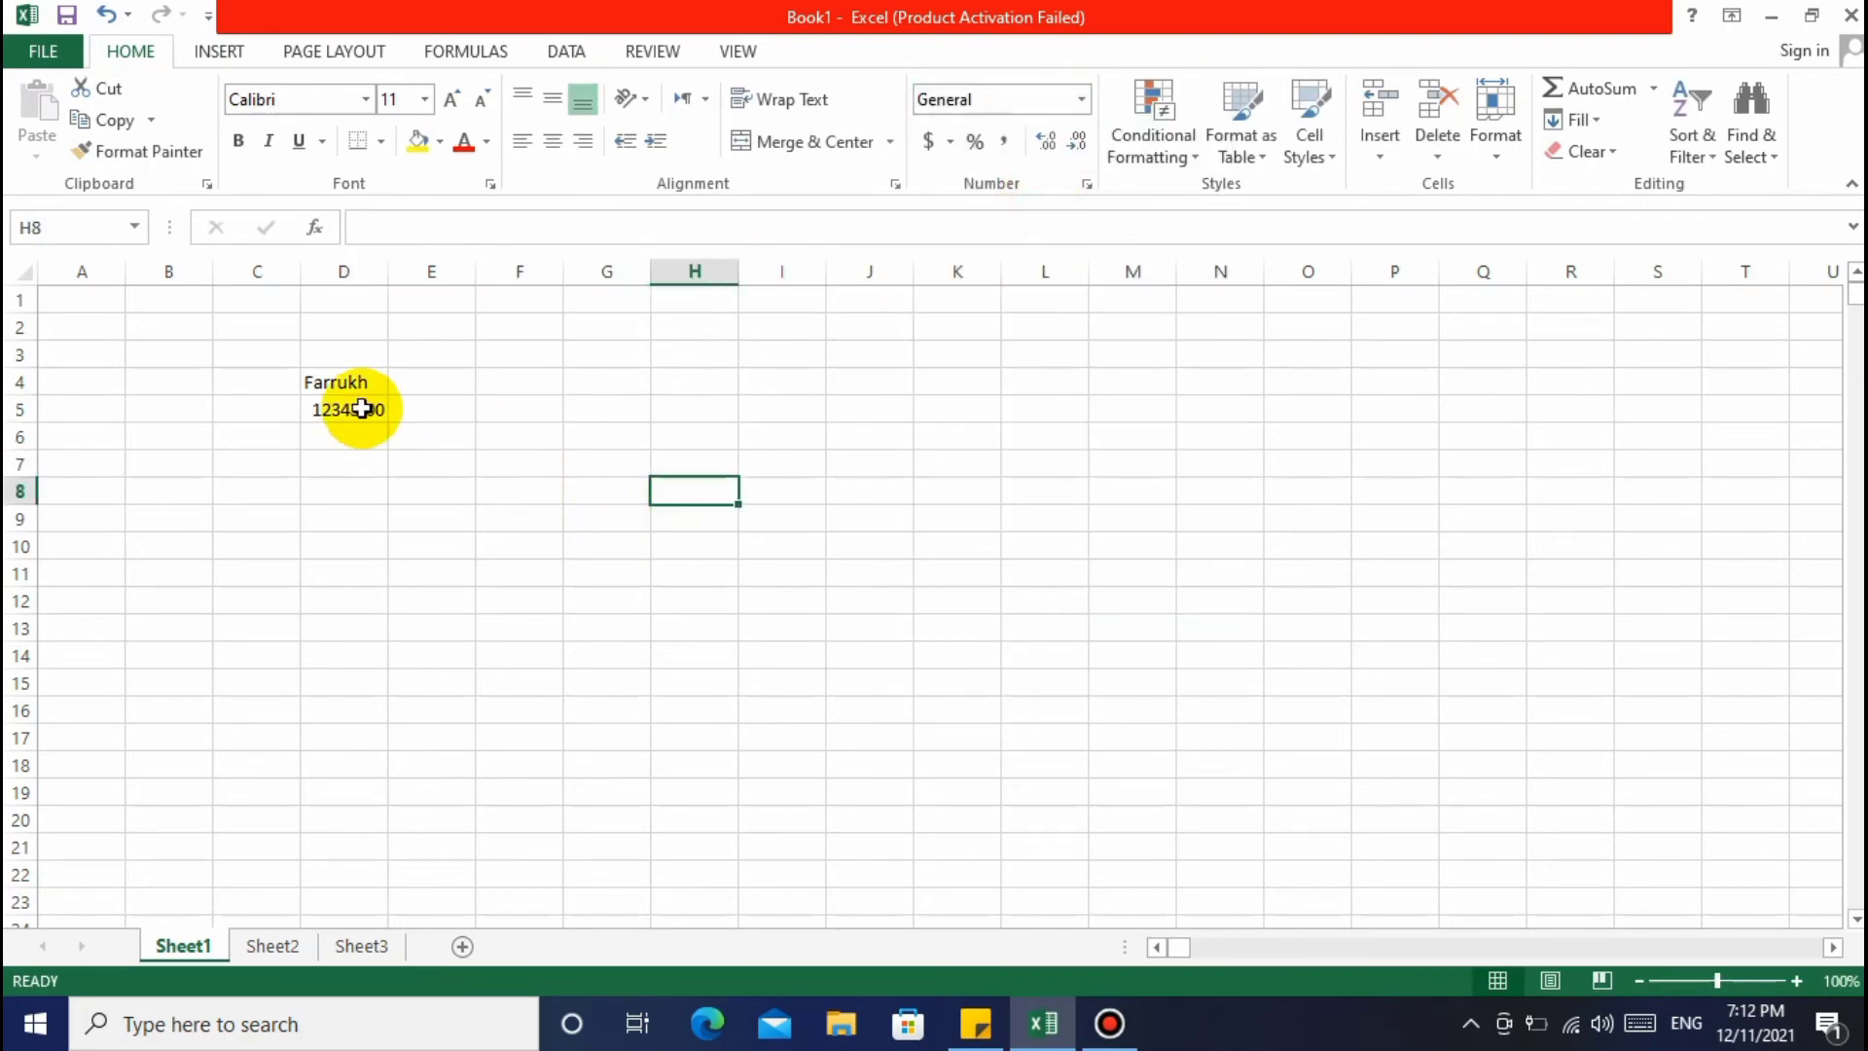
{"action": "left_click", "coordinate": [362, 407]}
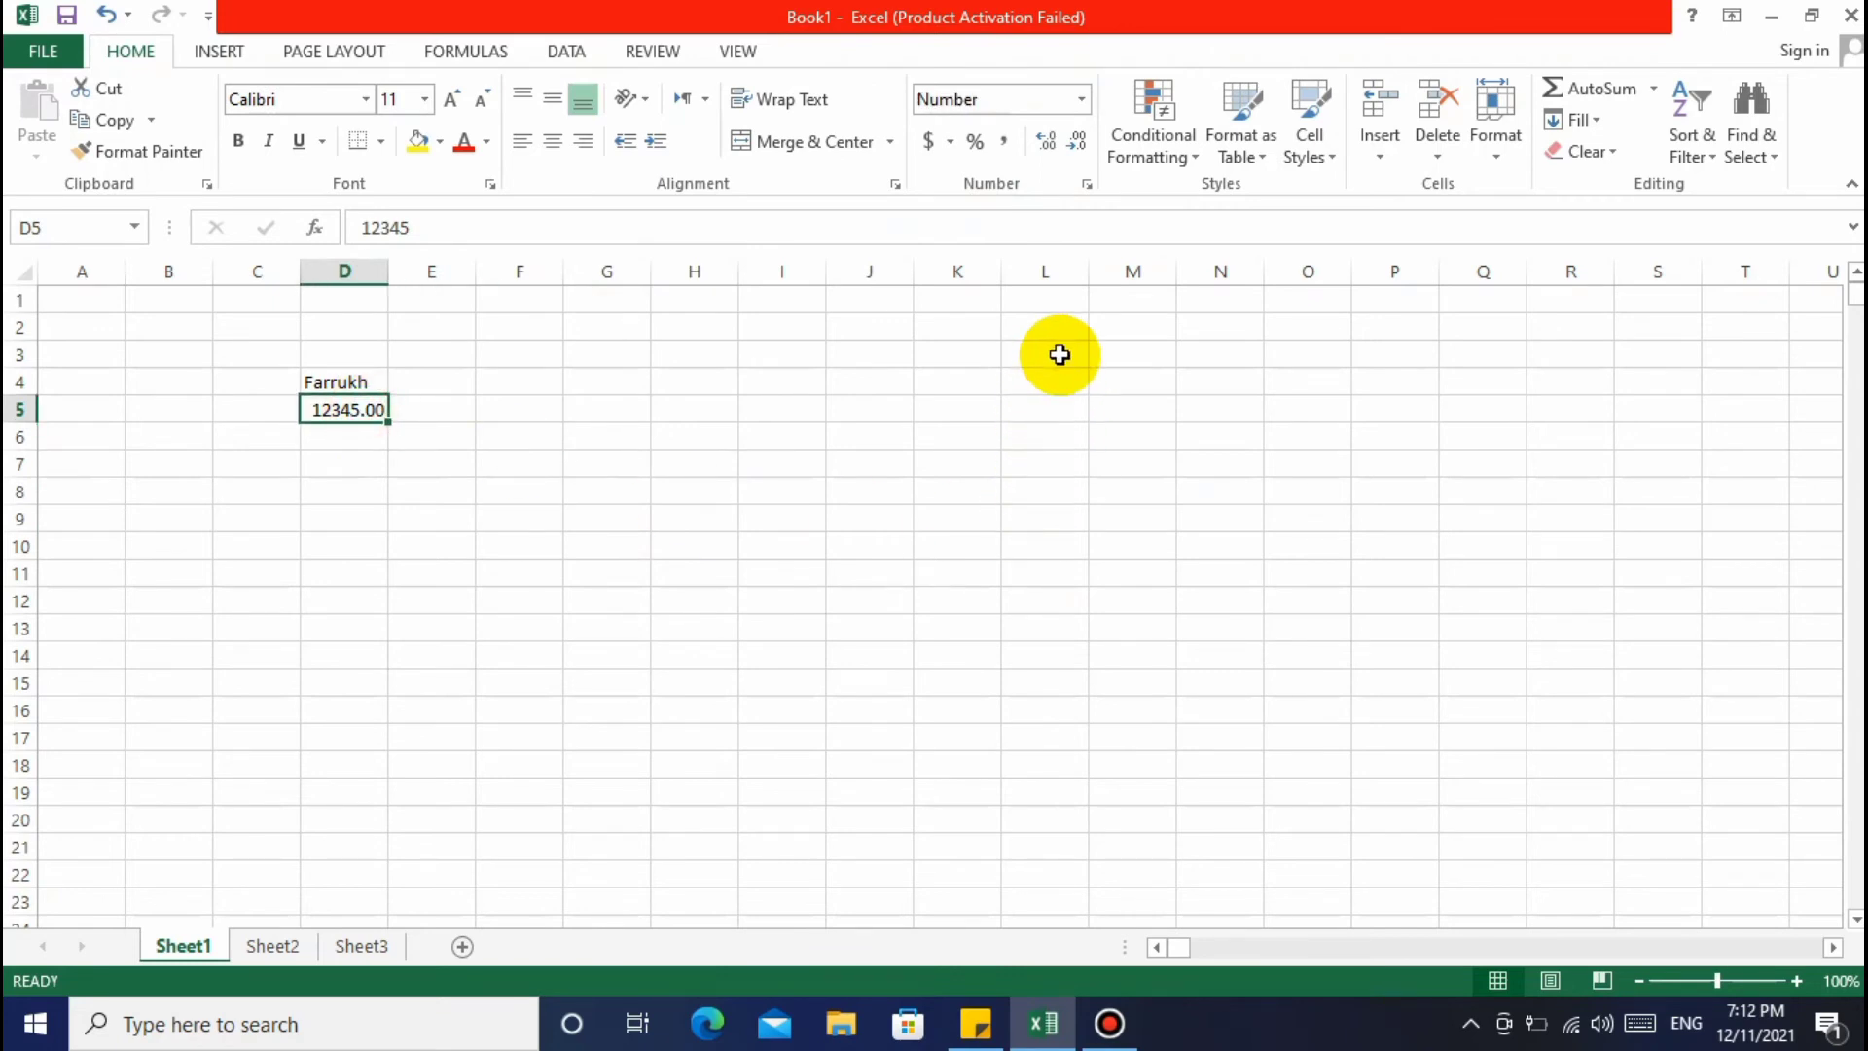
Increase the decimal places of D5 to five
{"action": "left_click", "coordinate": [1051, 151]}
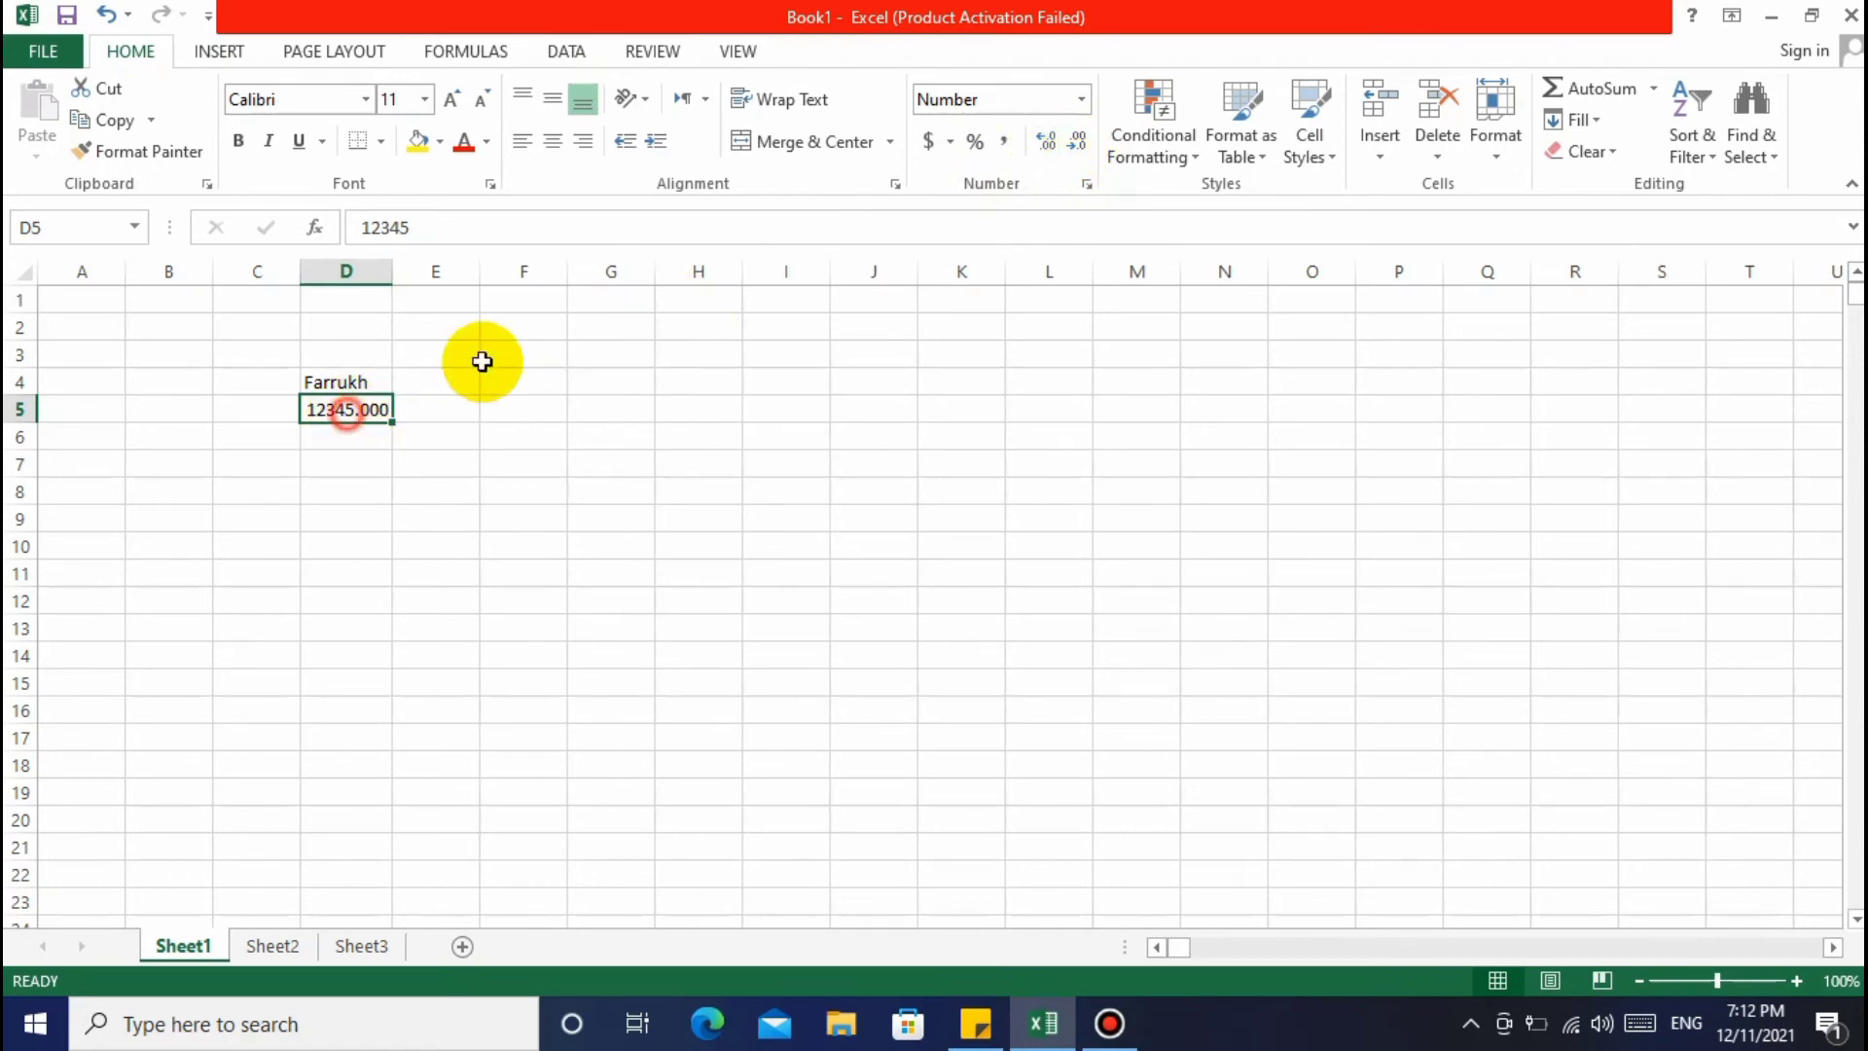
{"action": "left_click", "coordinate": [1049, 146]}
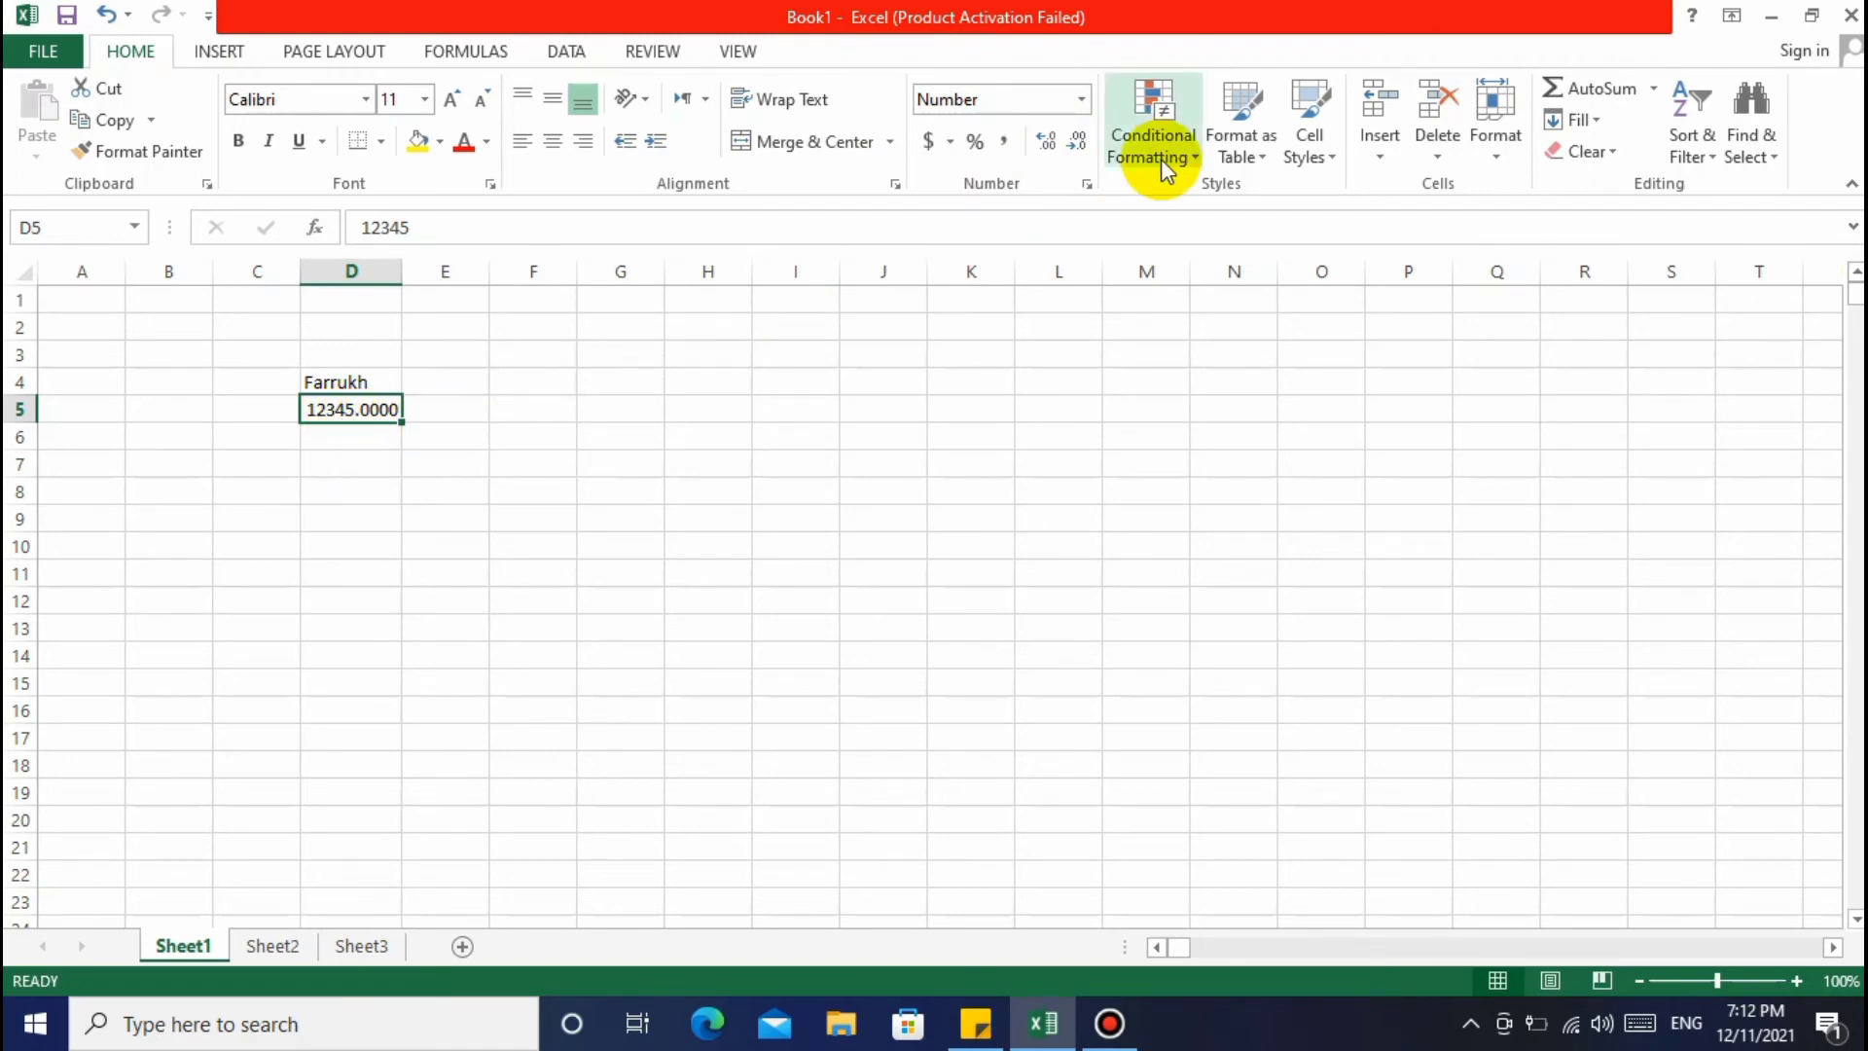
{"action": "left_click", "coordinate": [1047, 141]}
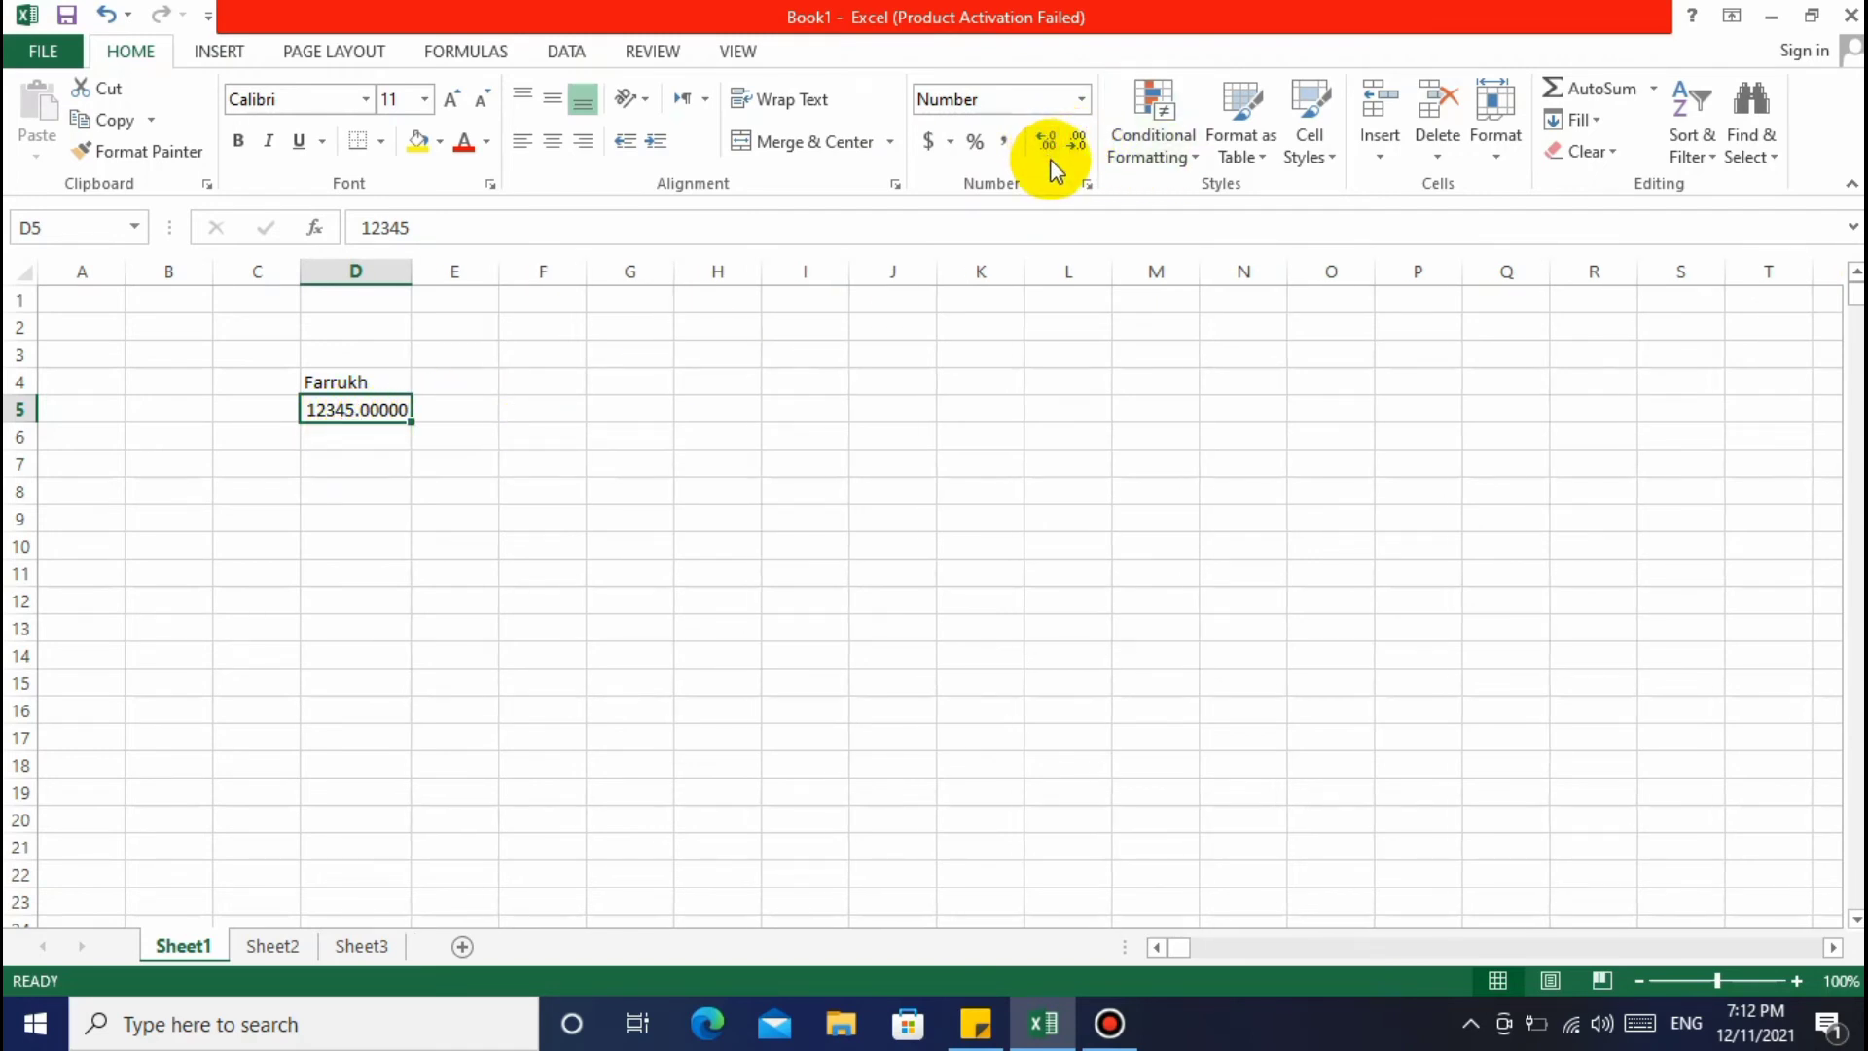
Decrease the decimal places of D5 until none are shown, and deselect the cell
{"action": "left_click", "coordinate": [1076, 146]}
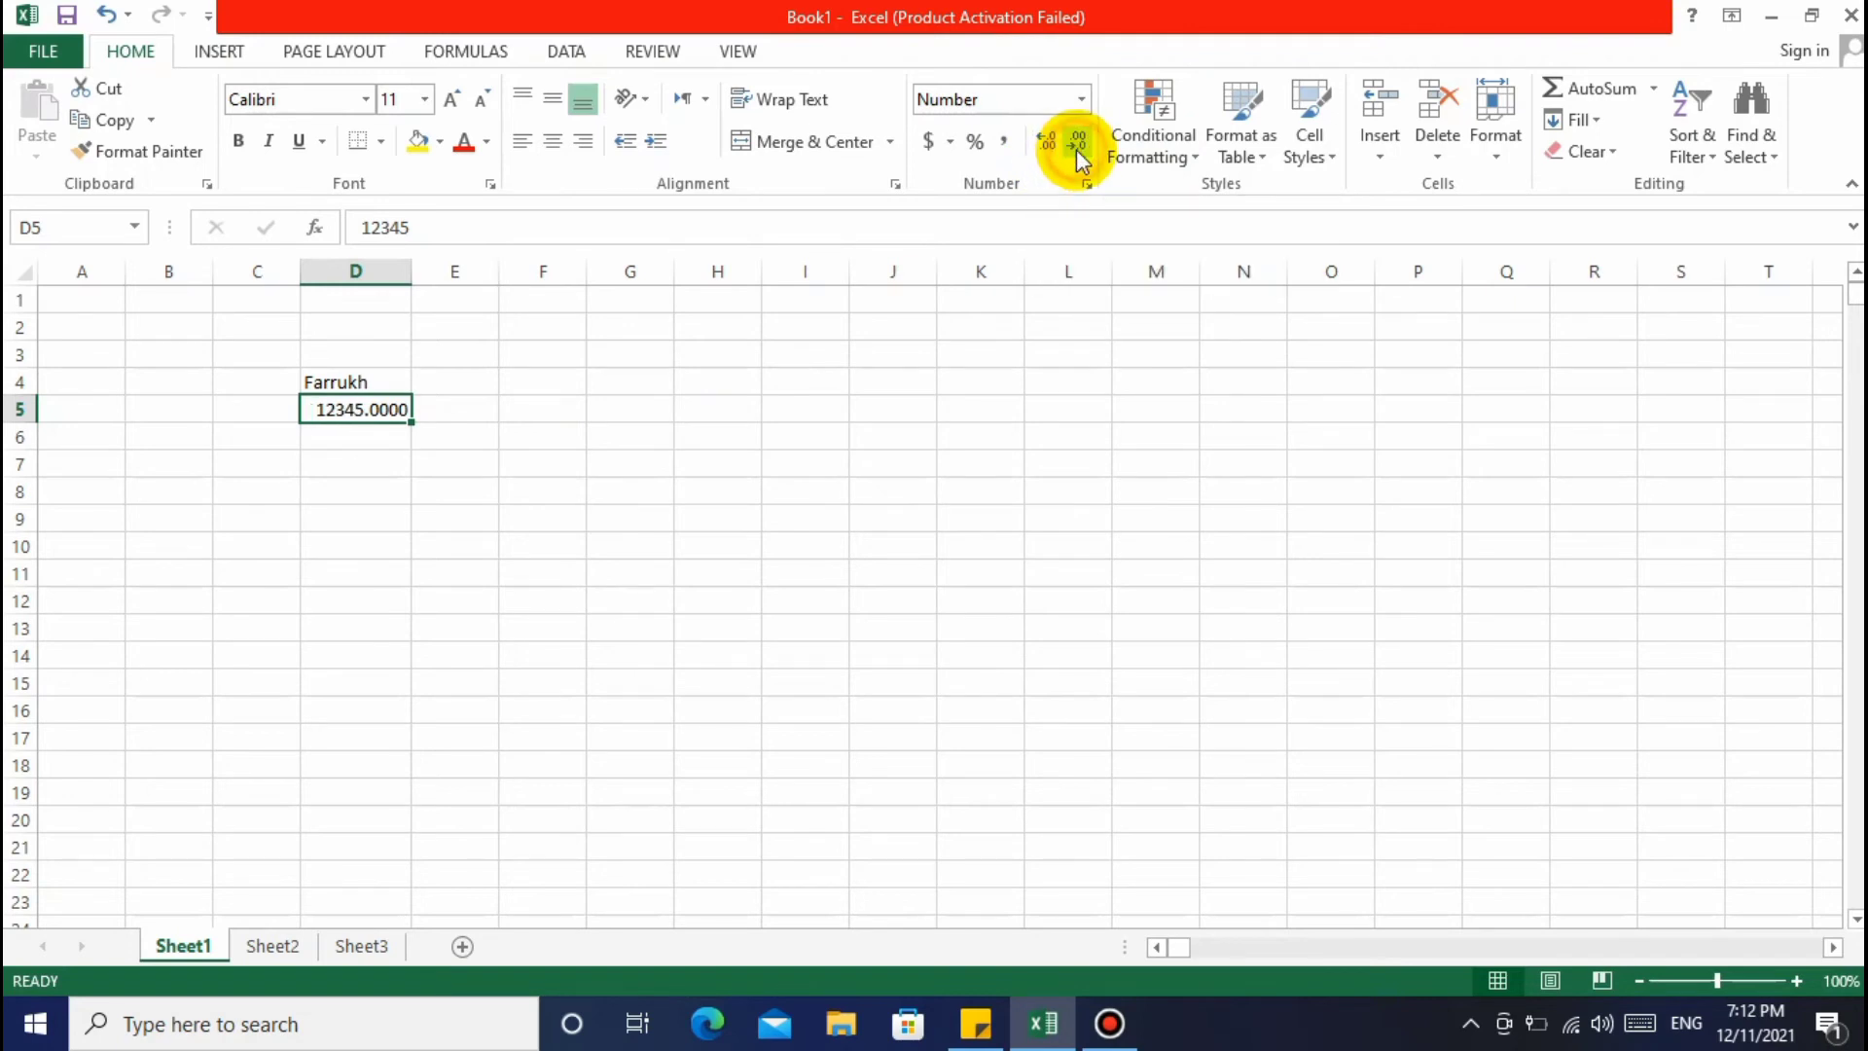
{"action": "left_click", "coordinate": [1076, 146]}
{"action": "left_click", "coordinate": [1078, 148]}
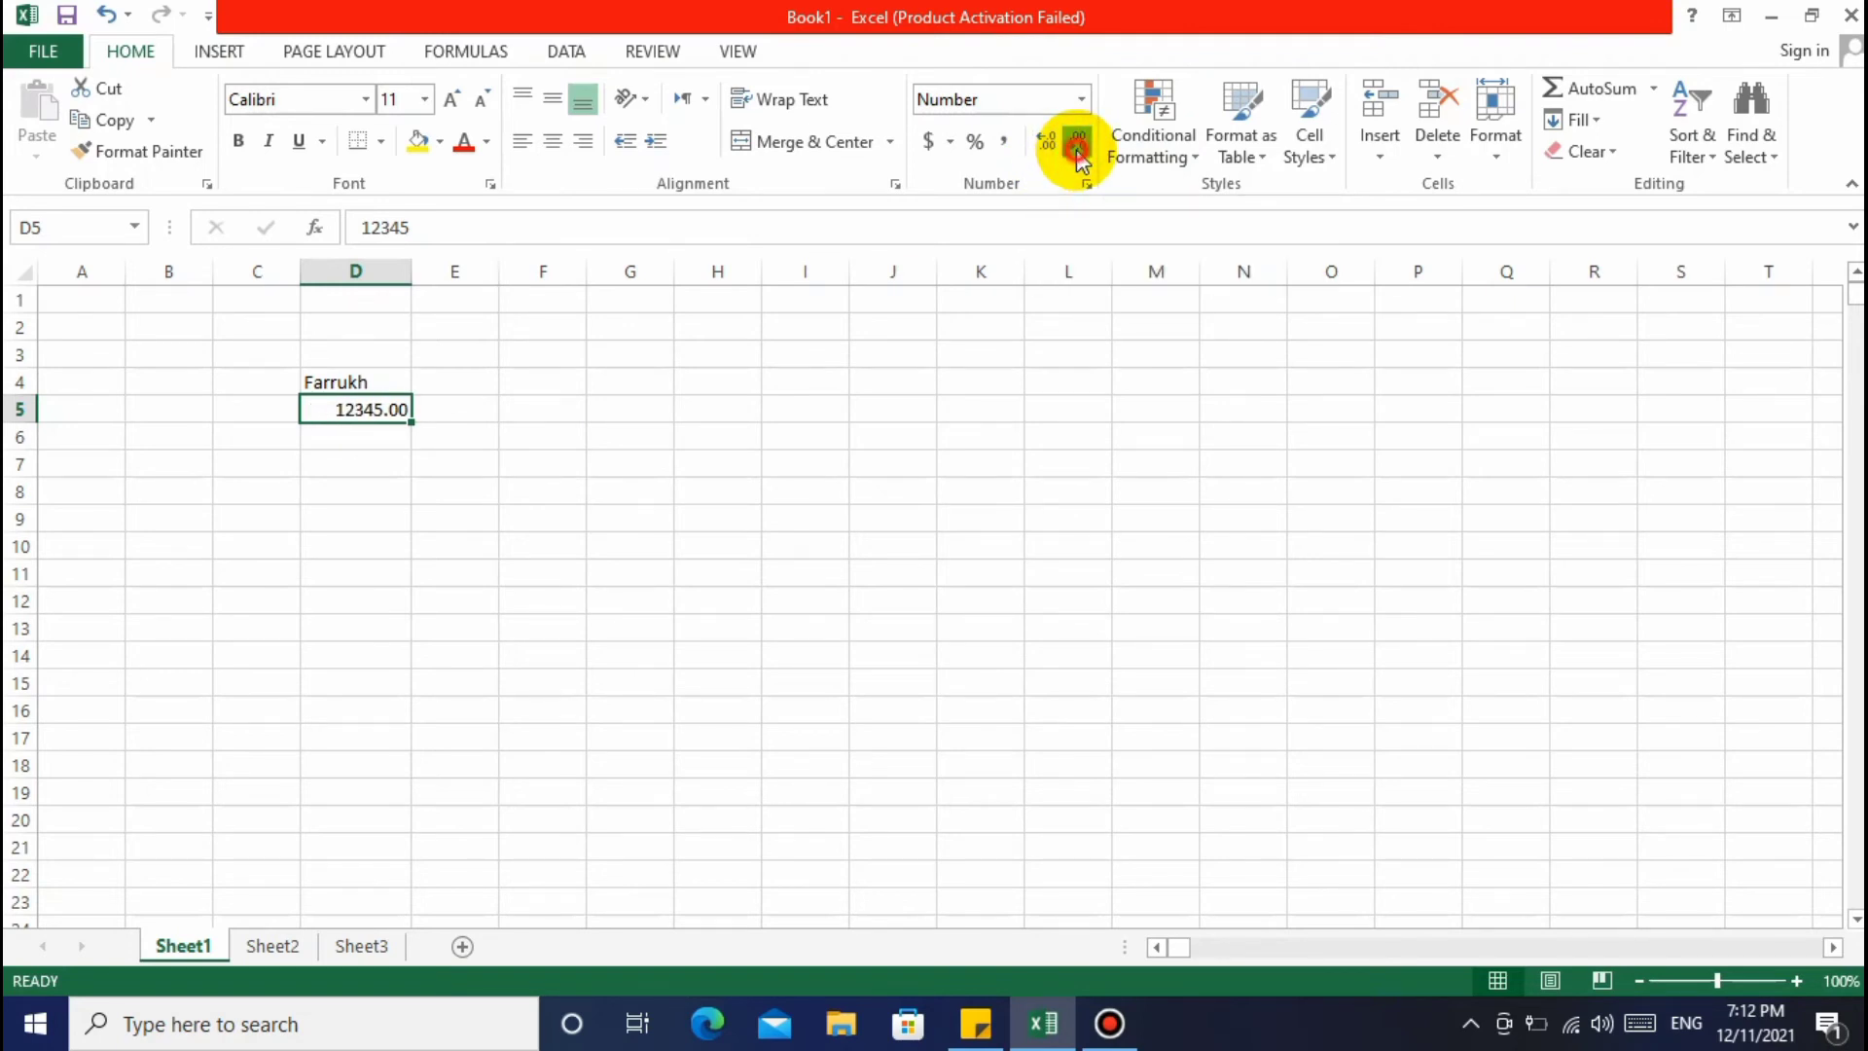
{"action": "left_click", "coordinate": [1076, 146]}
{"action": "left_click", "coordinate": [1075, 146]}
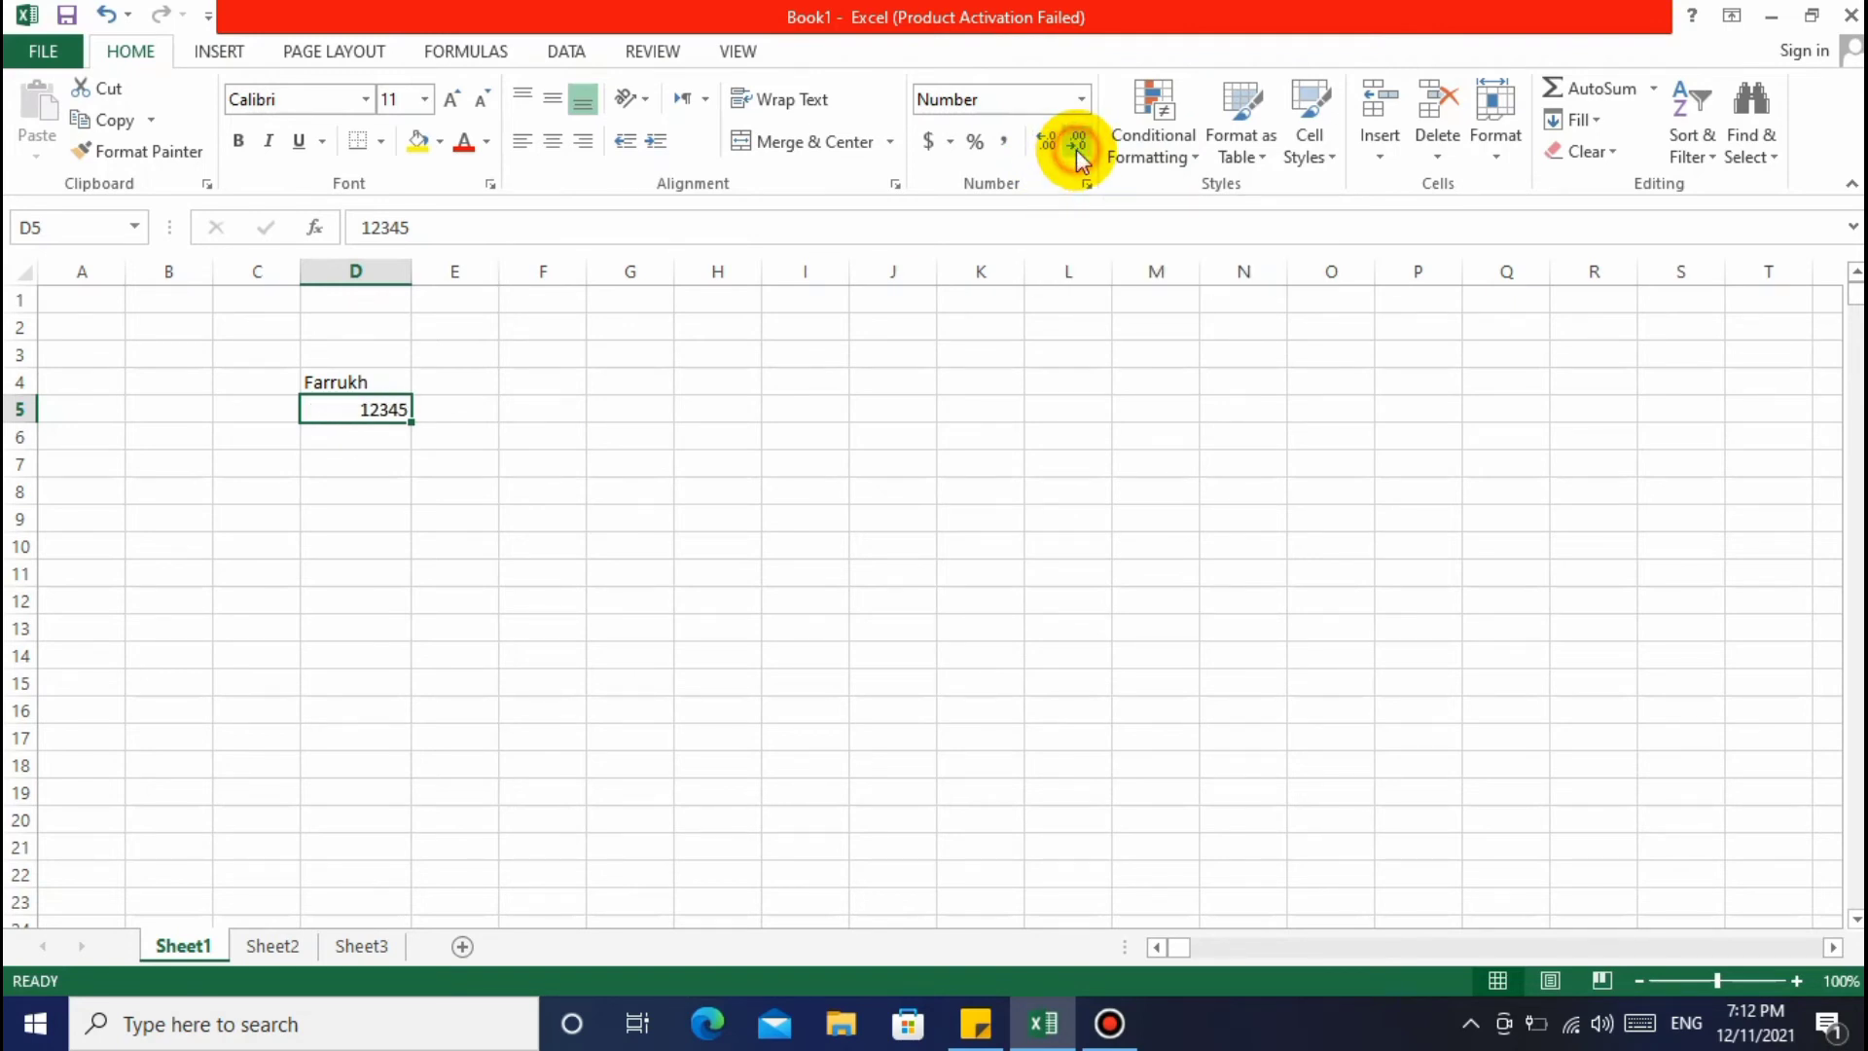
{"action": "left_click", "coordinate": [872, 484]}
{"action": "left_click", "coordinate": [266, 480]}
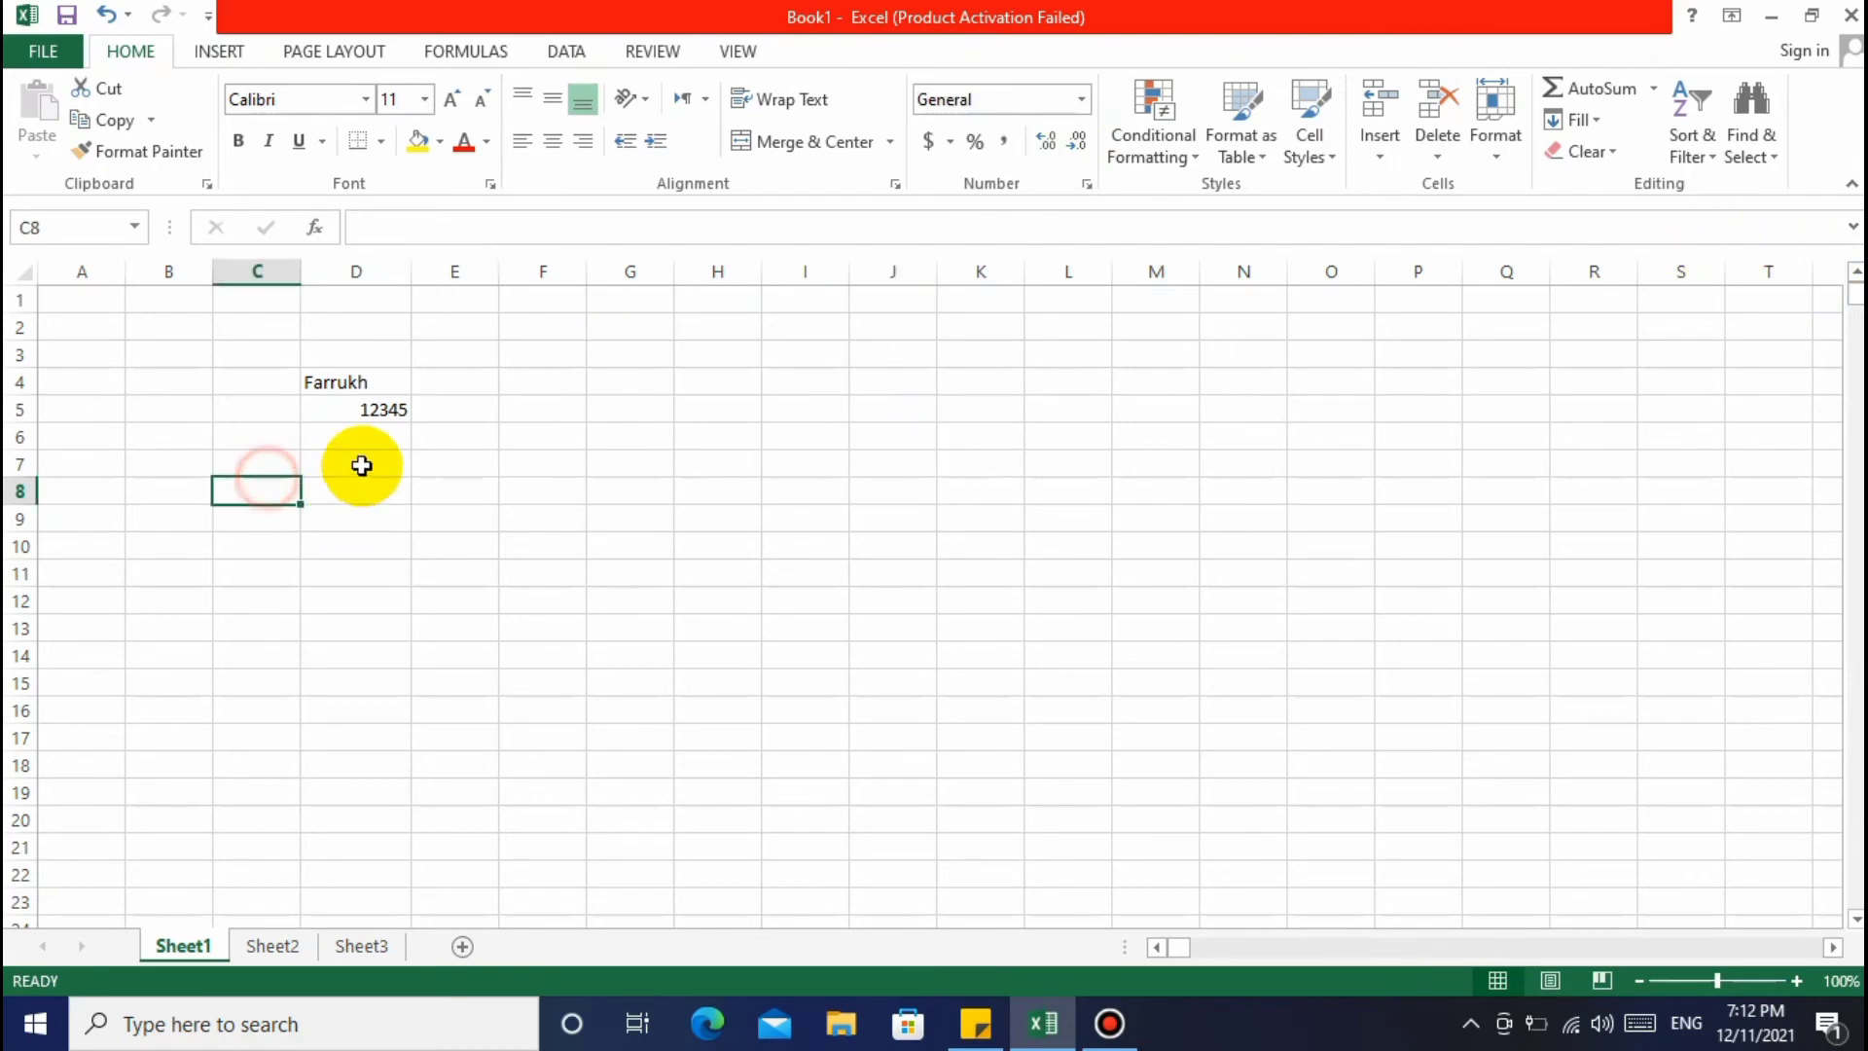
Enter 50 in cell D6
{"action": "left_click", "coordinate": [358, 436]}
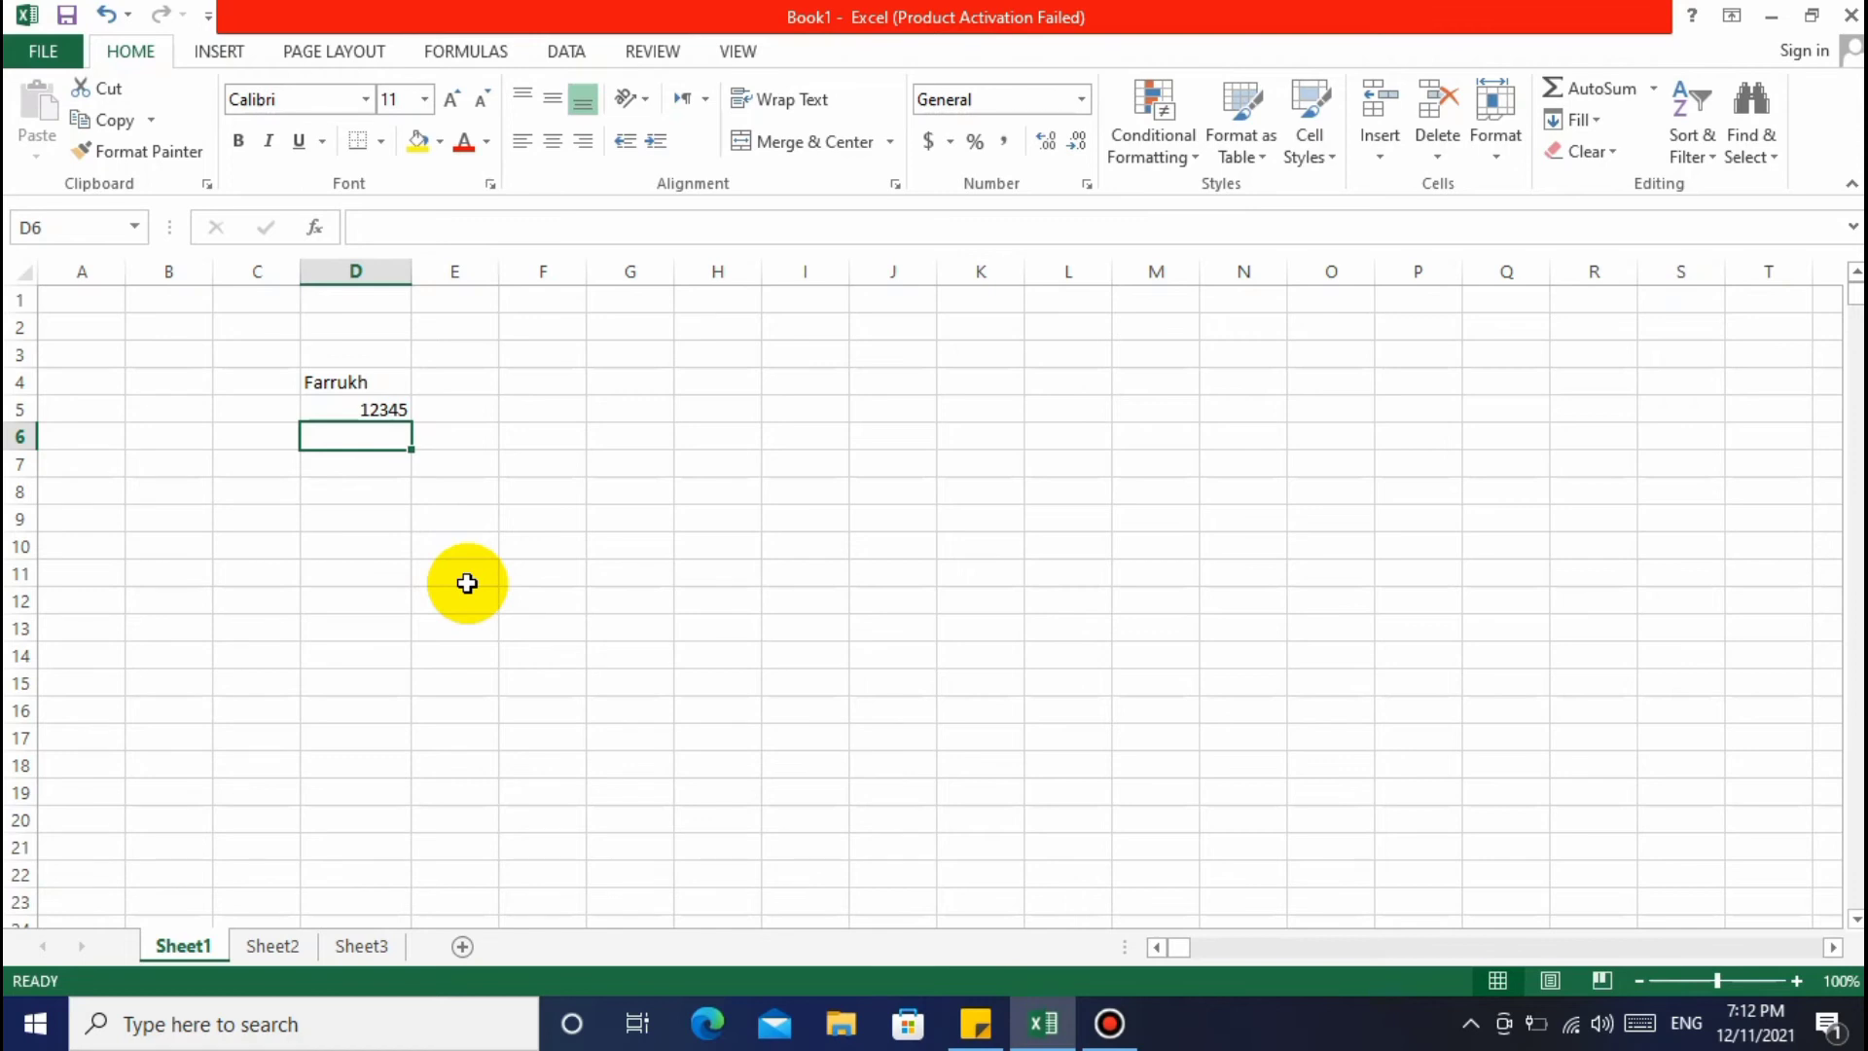
{"action": "type", "text": "50"}
{"action": "key", "text": "Return"}
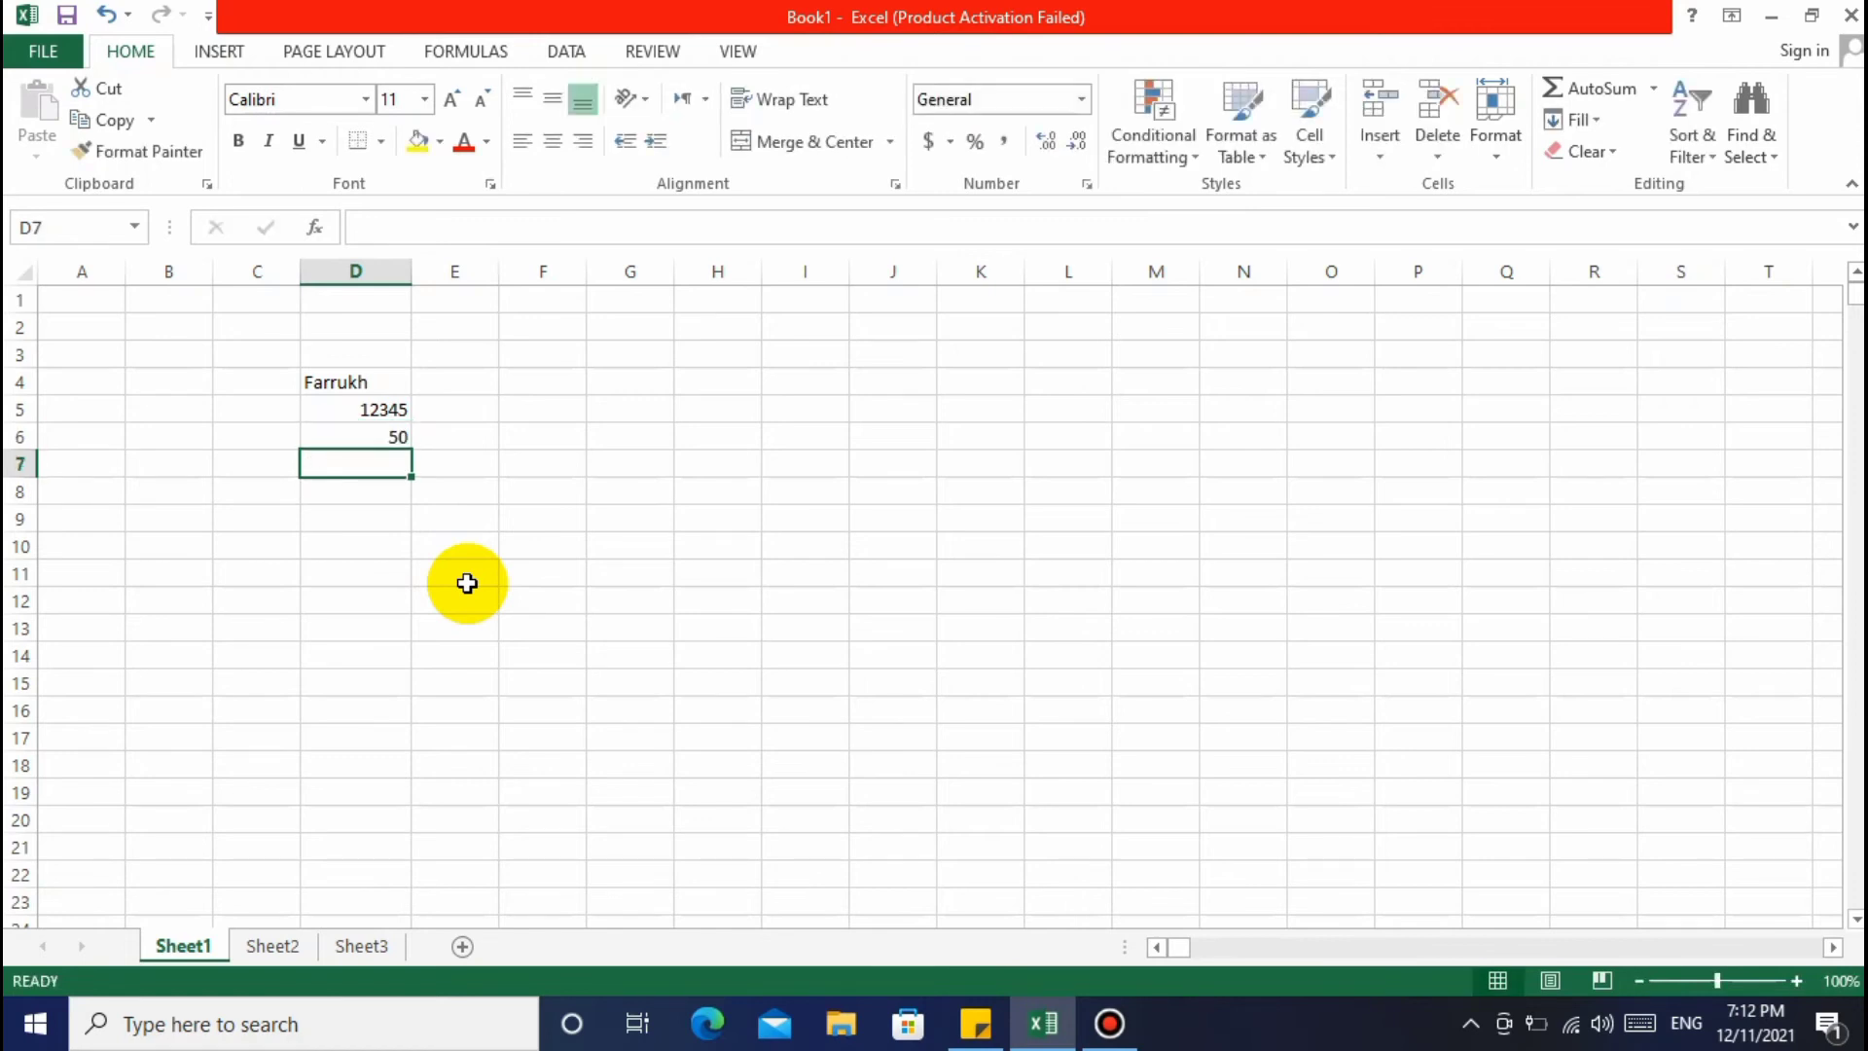
Format cell D6 as Currency with no decimal places and deselect it
{"action": "left_click", "coordinate": [383, 437]}
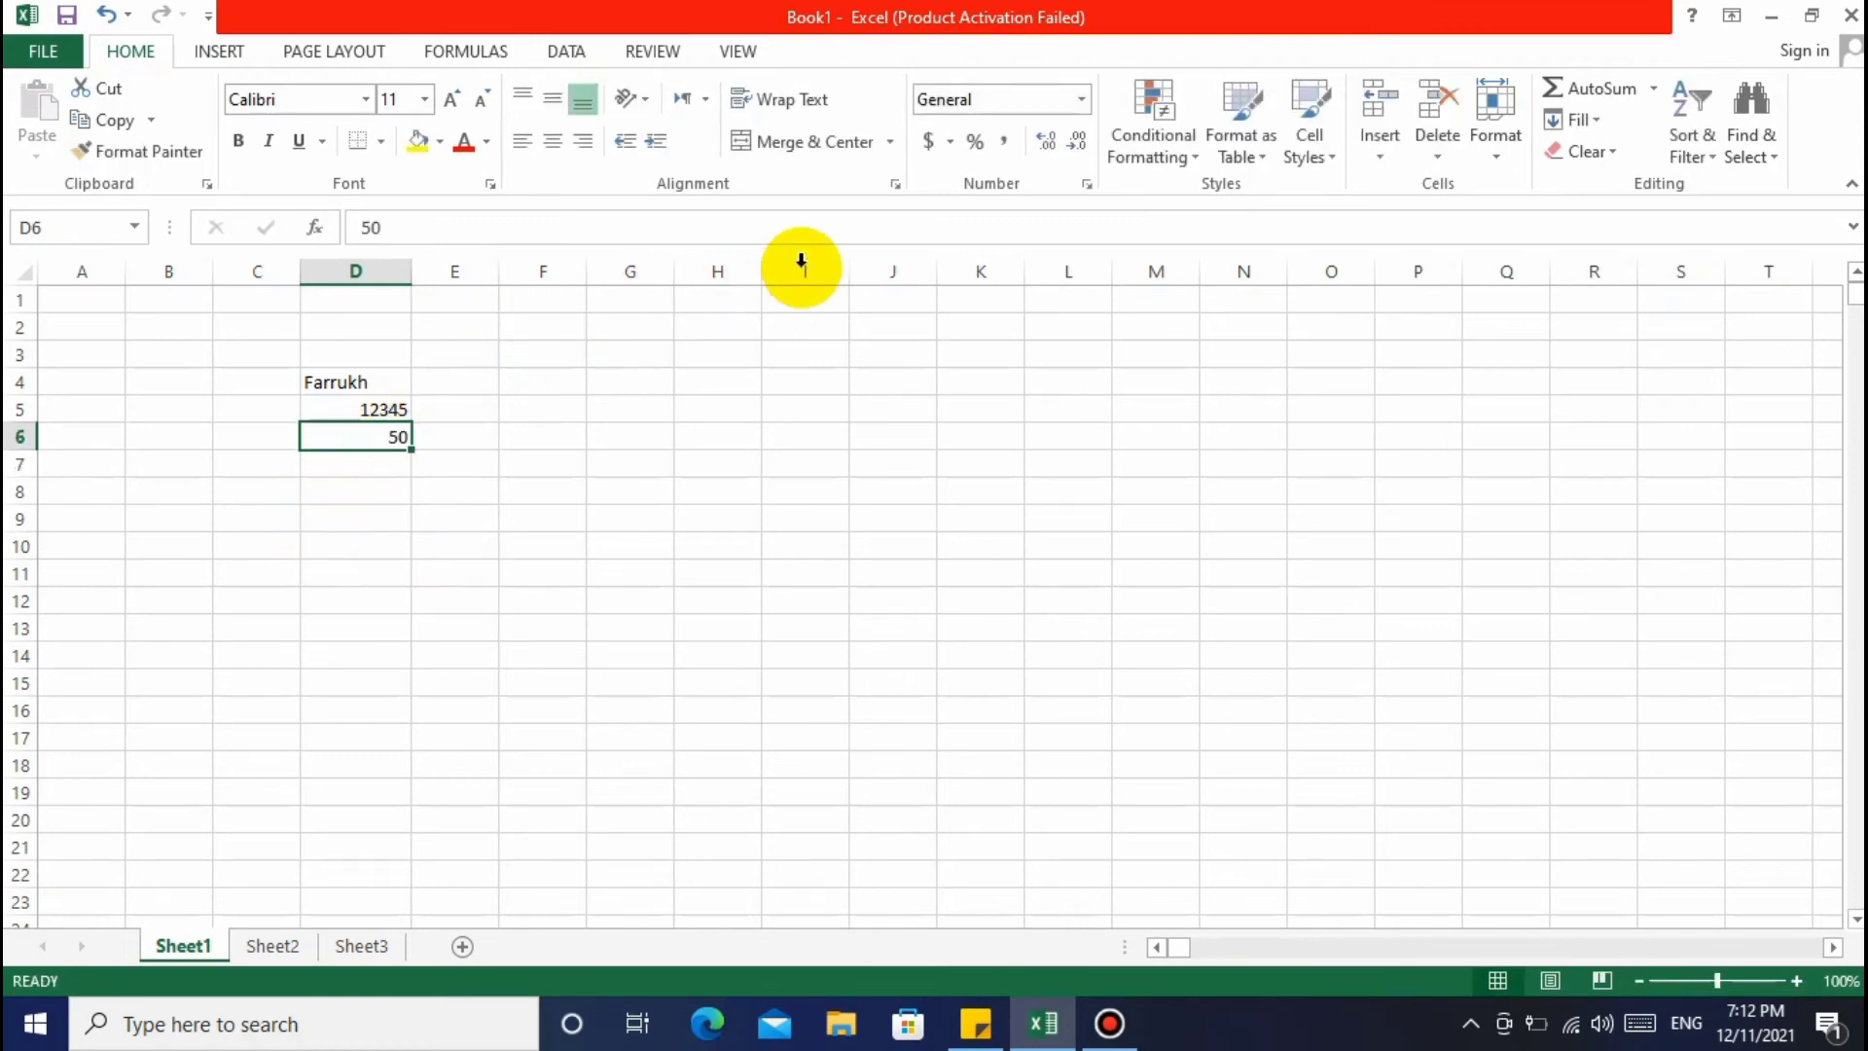
{"action": "left_click", "coordinate": [1079, 98]}
{"action": "left_click", "coordinate": [1056, 281]}
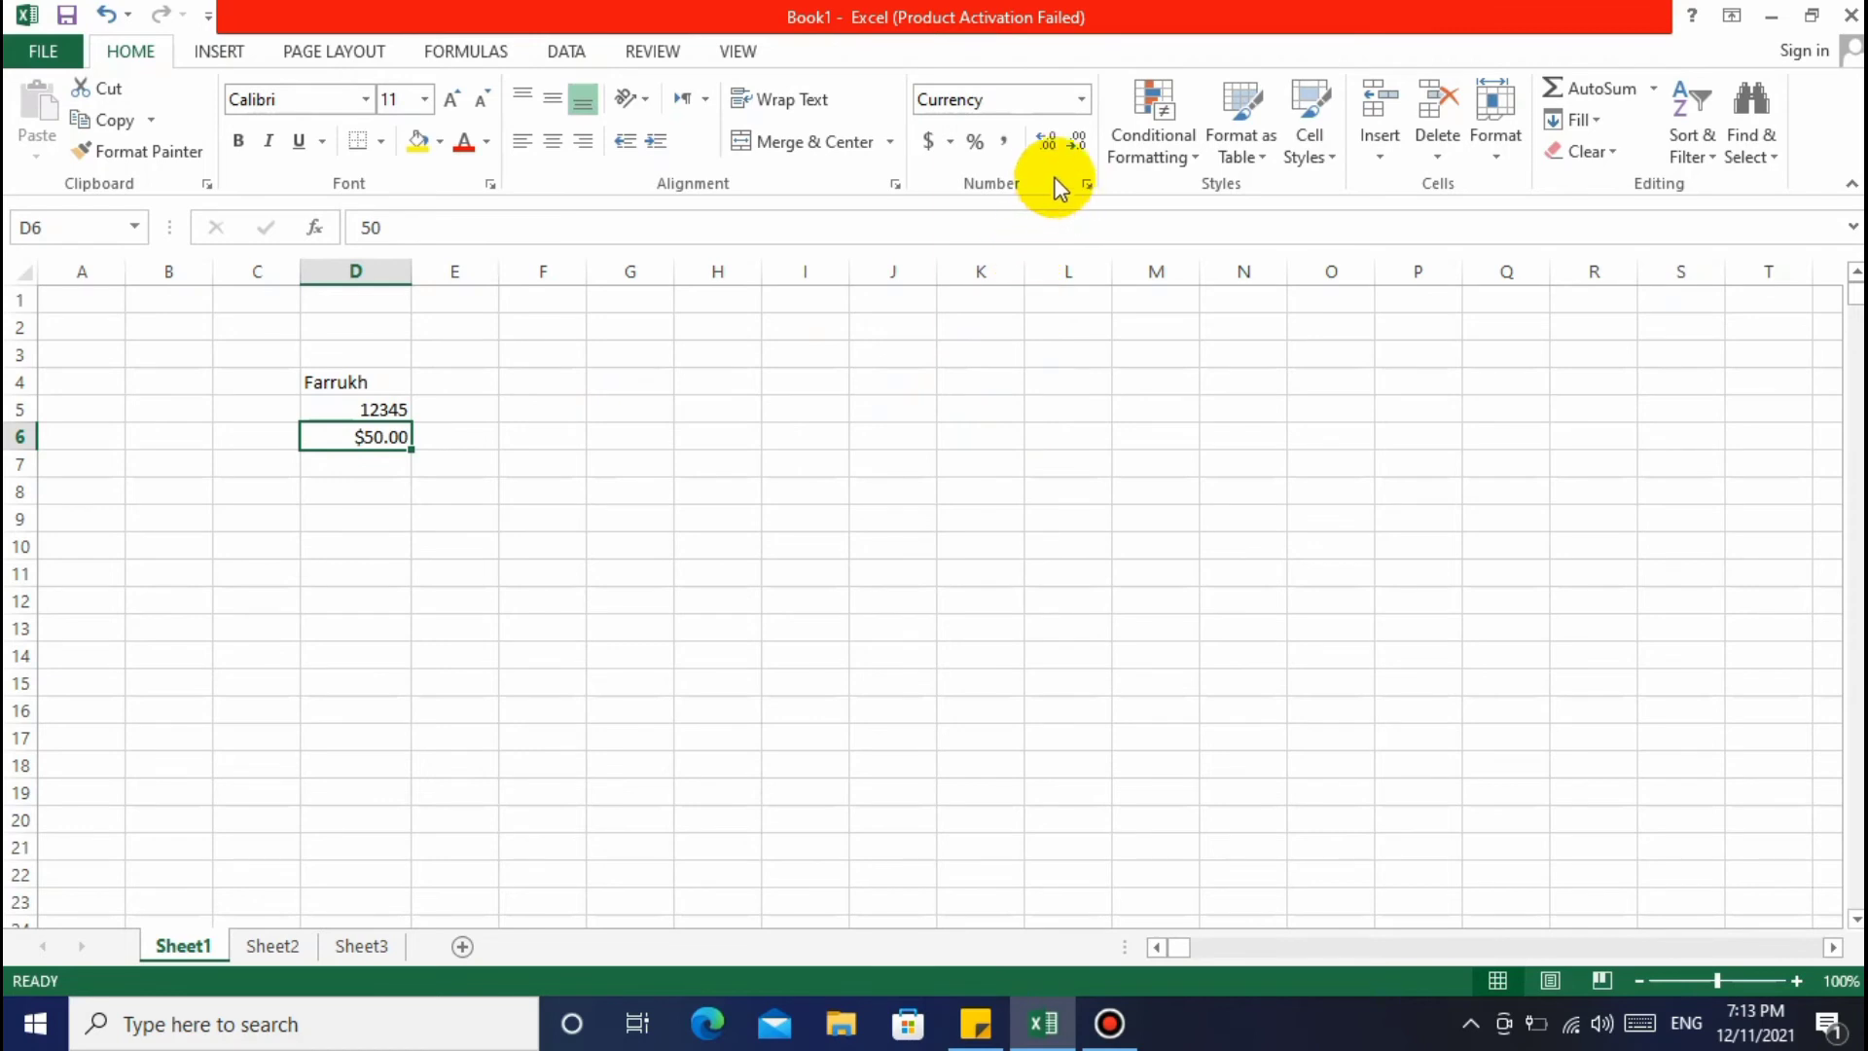
{"action": "left_click", "coordinate": [1076, 144]}
{"action": "left_click", "coordinate": [1076, 144]}
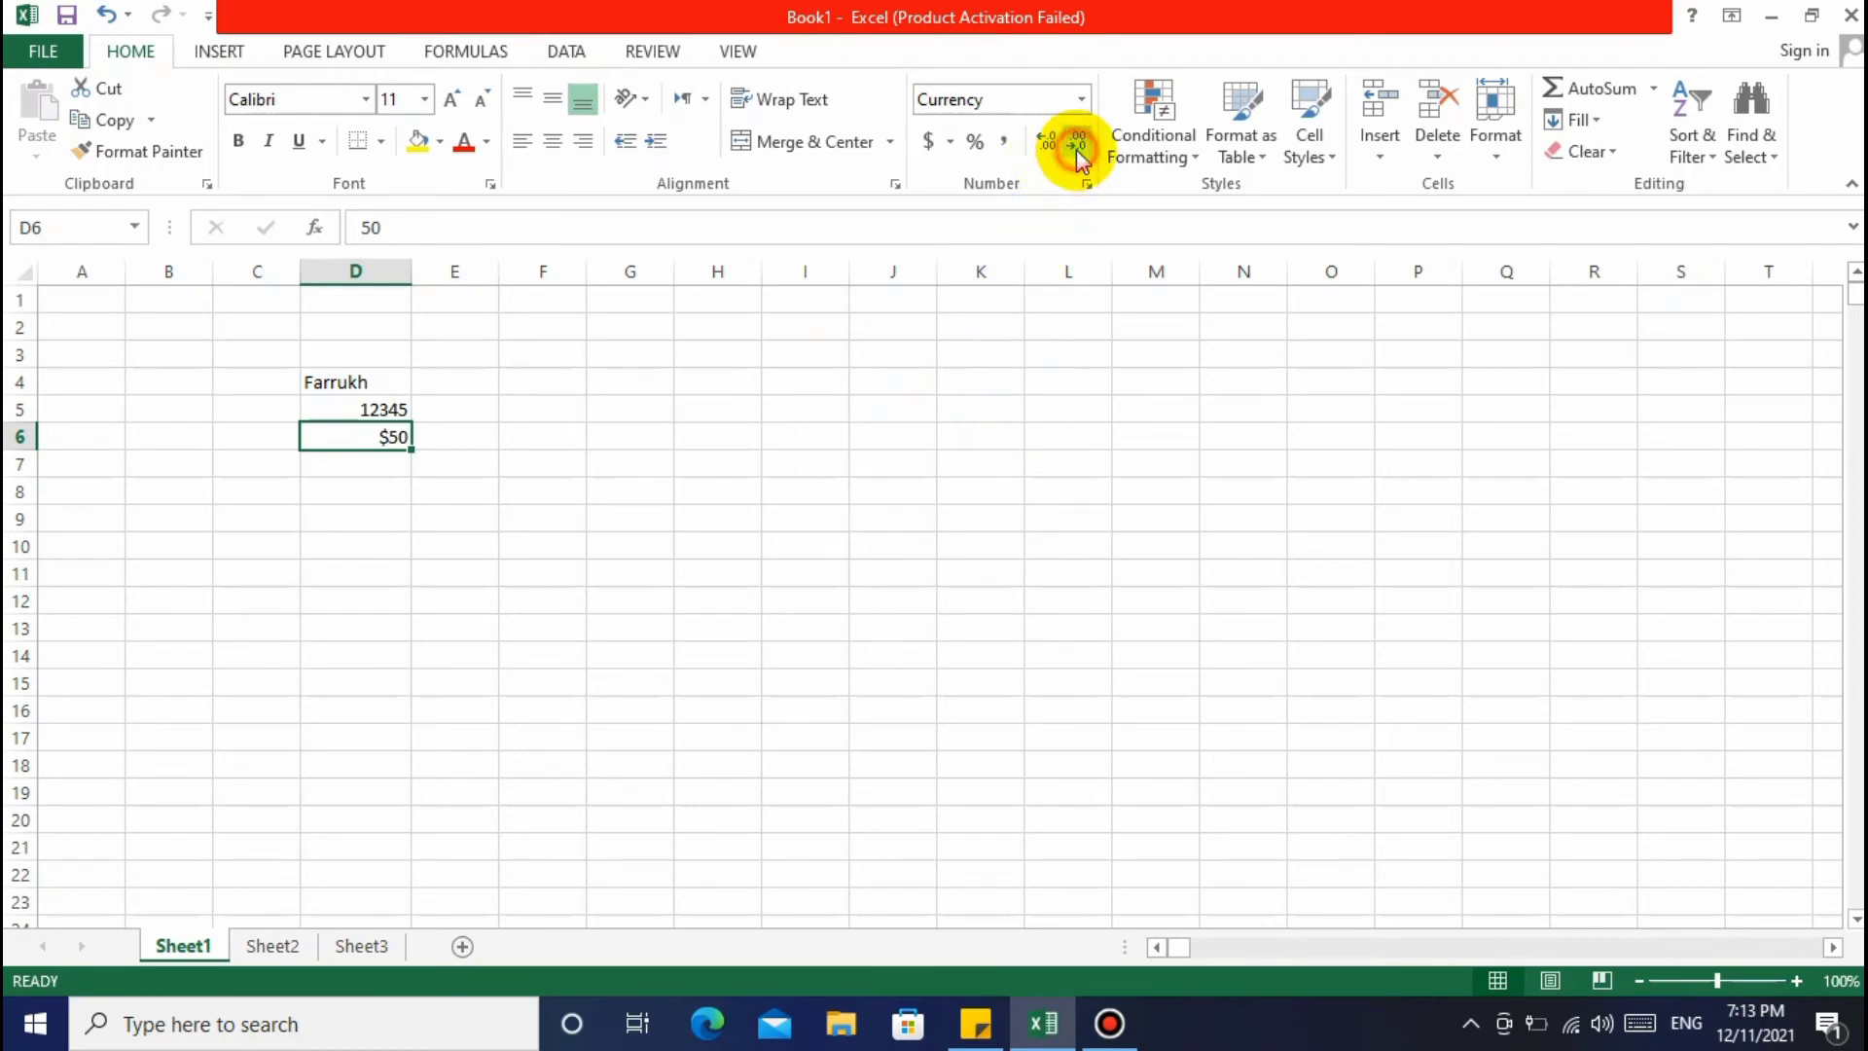
{"action": "left_click", "coordinate": [993, 417]}
{"action": "left_click", "coordinate": [363, 434]}
{"action": "left_click", "coordinate": [425, 517]}
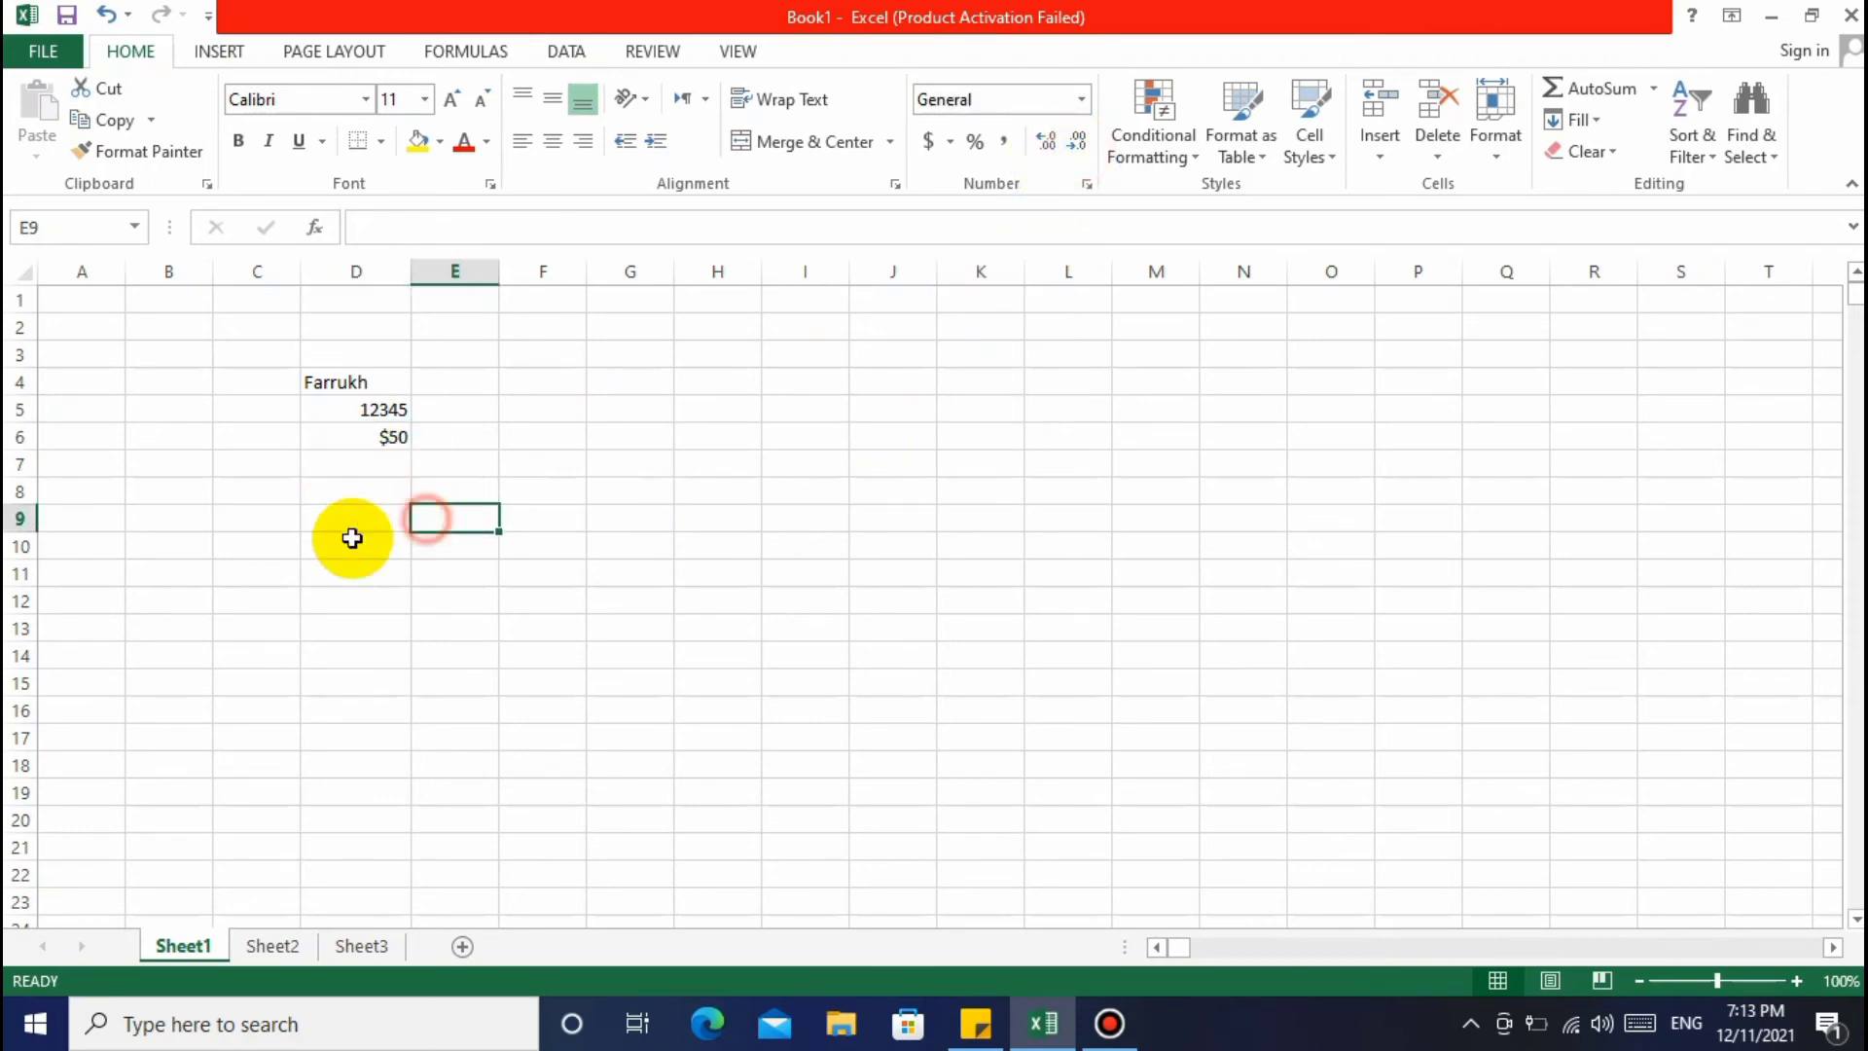
{"action": "left_click", "coordinate": [331, 538]}
{"action": "left_click_drag", "start_coordinate": [335, 363], "coordinate": [378, 528]}
{"action": "left_click", "coordinate": [790, 384]}
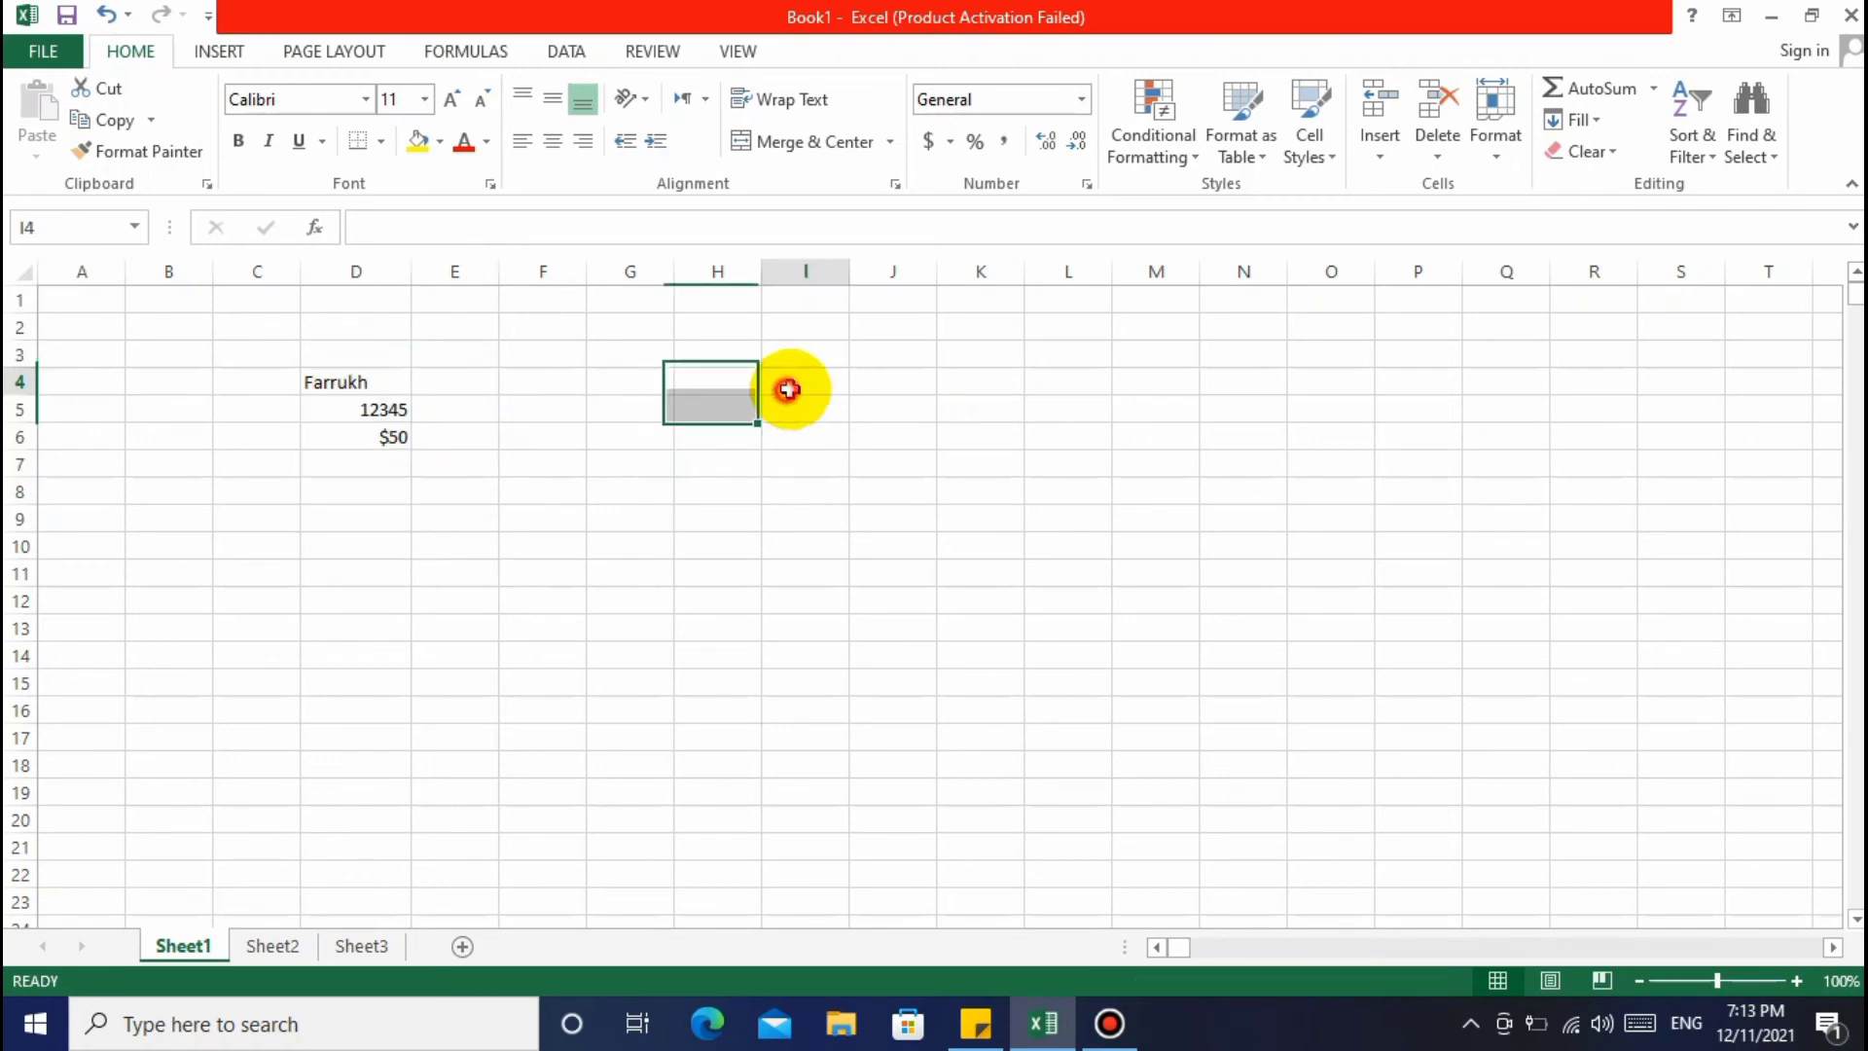
Look through the number formats available for cell I4, without applying one
{"action": "left_click", "coordinate": [1090, 101]}
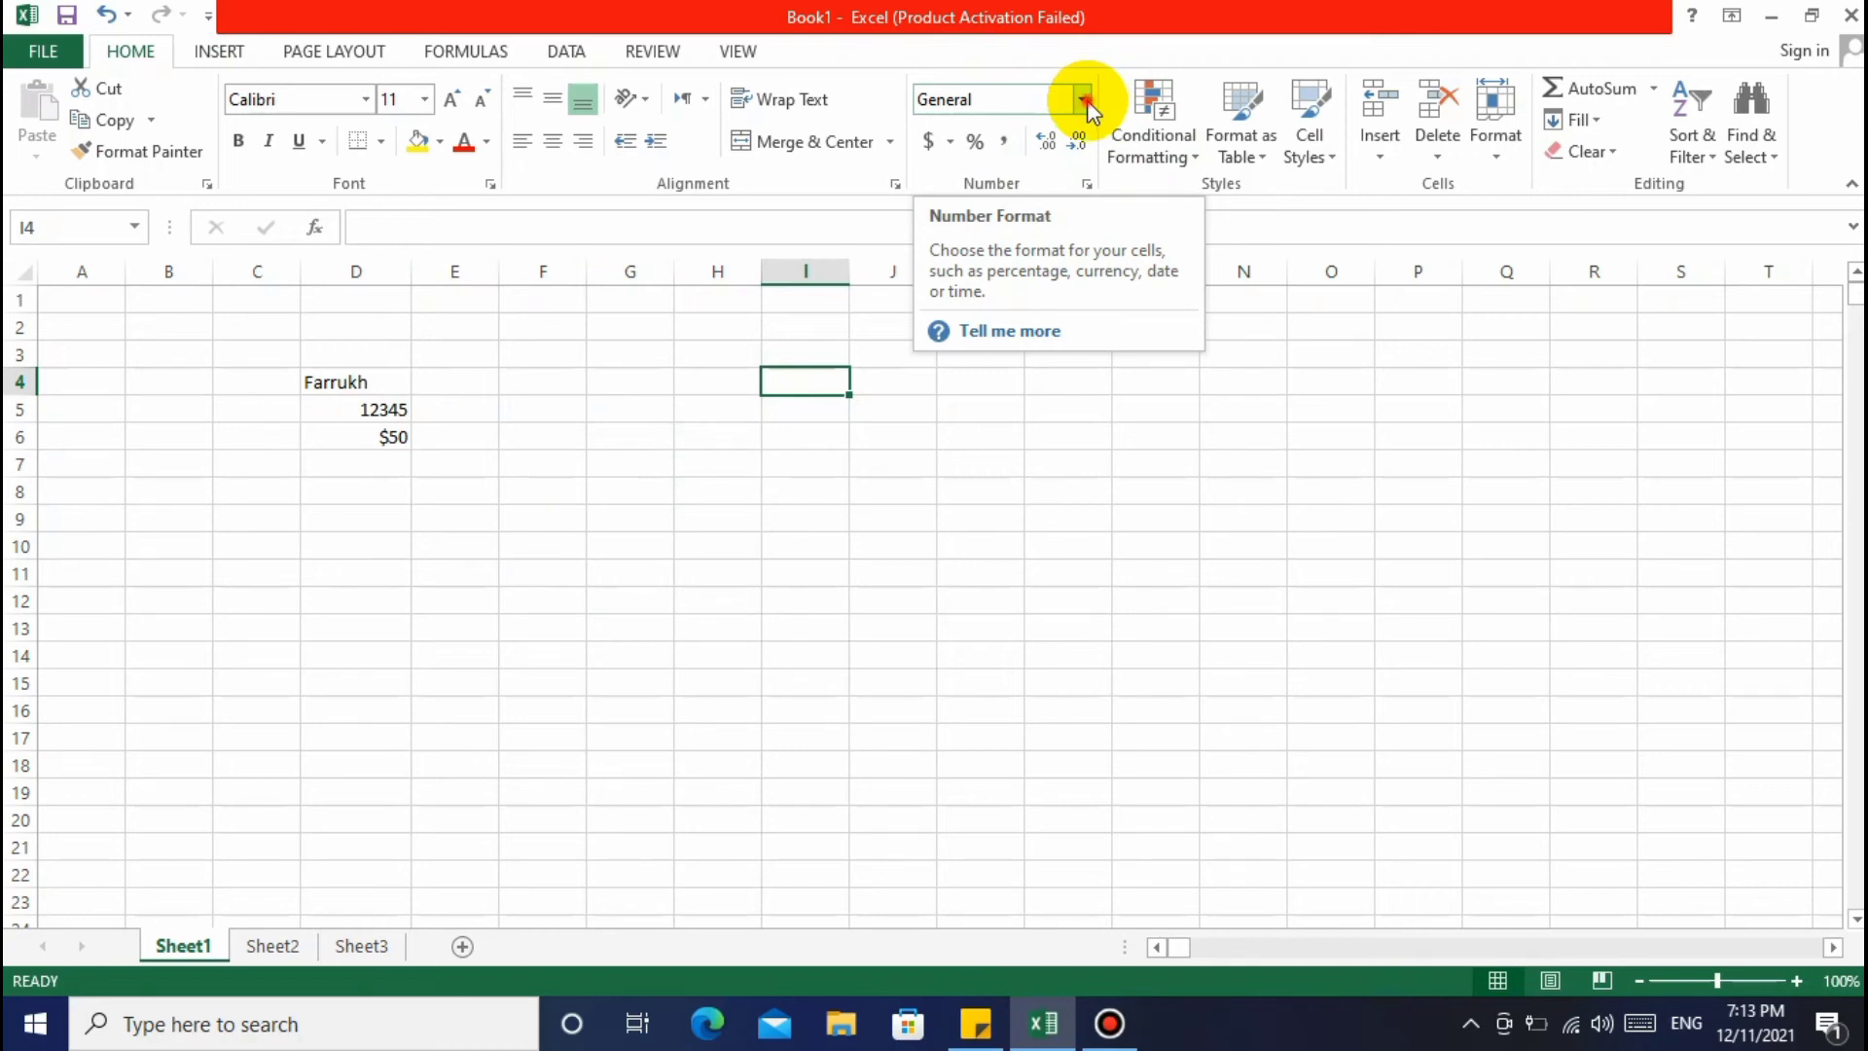
{"action": "scroll", "coordinate": [1090, 409], "scroll_direction": "down", "scroll_amount": 1}
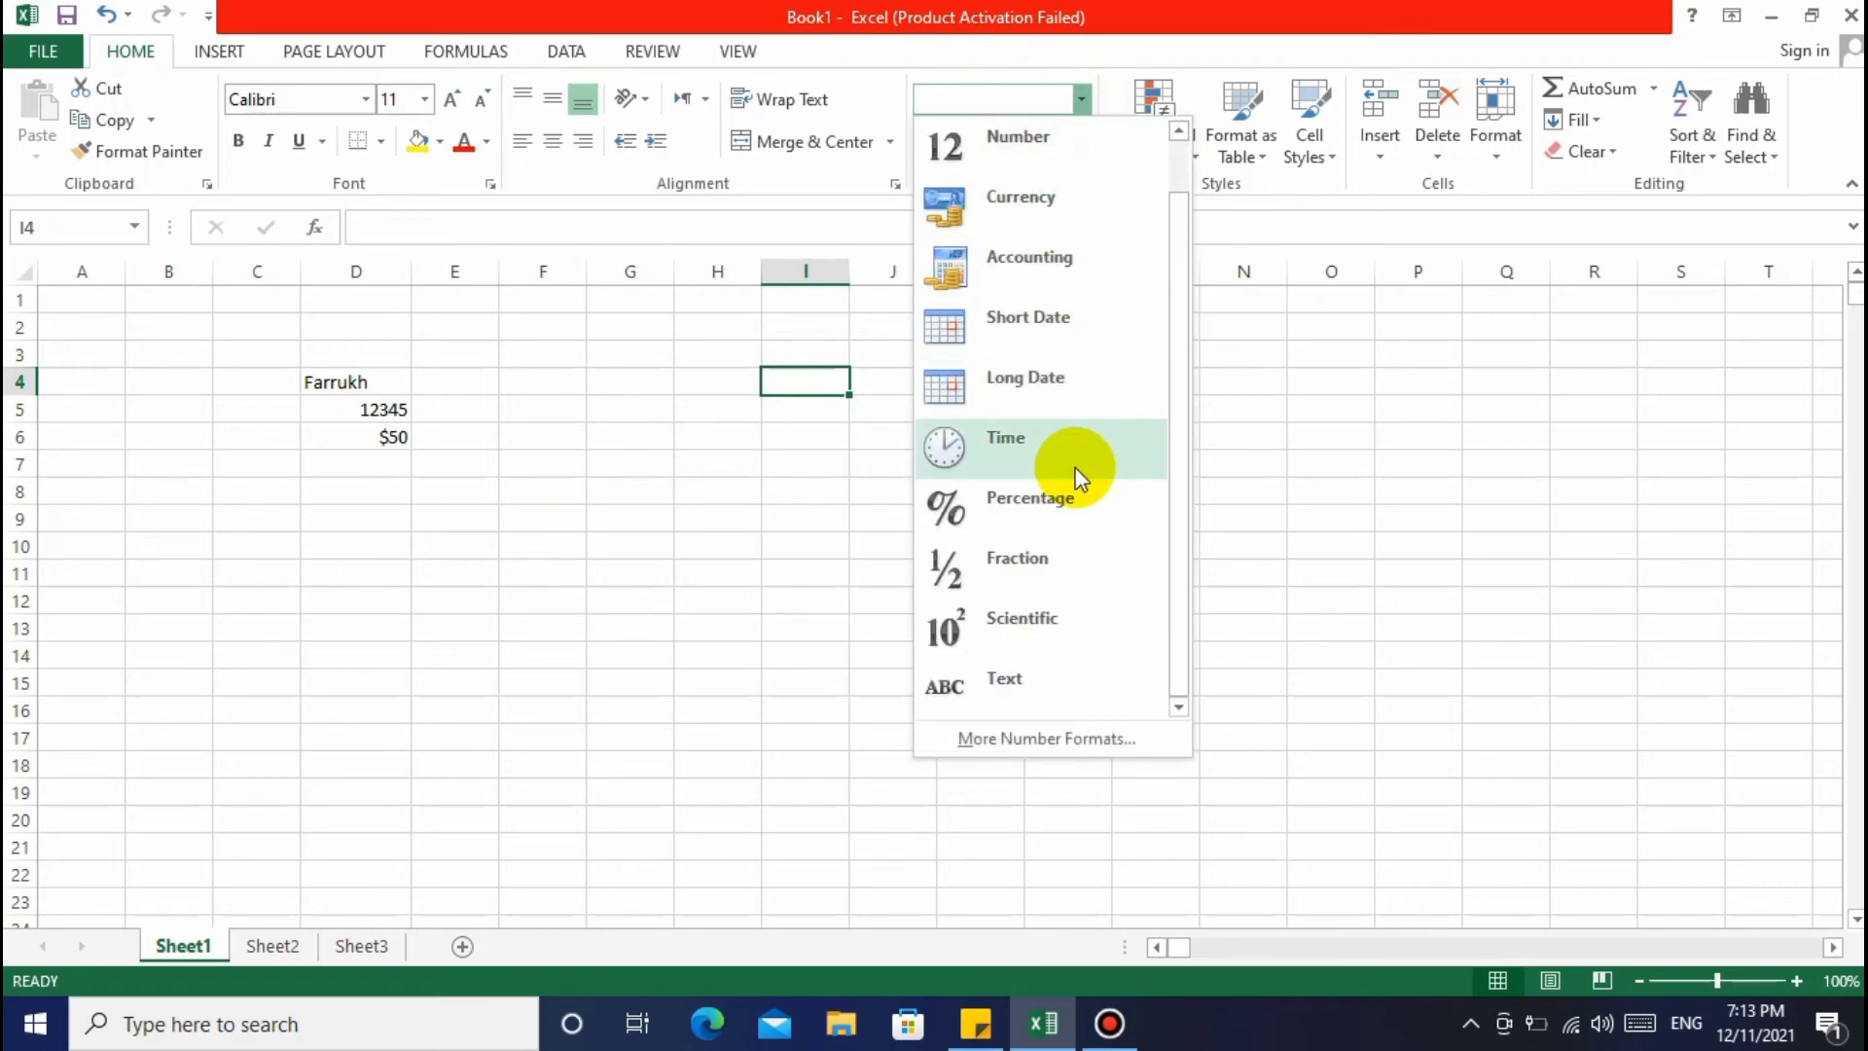
{"action": "scroll", "coordinate": [1076, 471], "scroll_direction": "up", "scroll_amount": 1}
{"action": "left_click", "coordinate": [1300, 459]}
{"action": "left_click", "coordinate": [206, 525]}
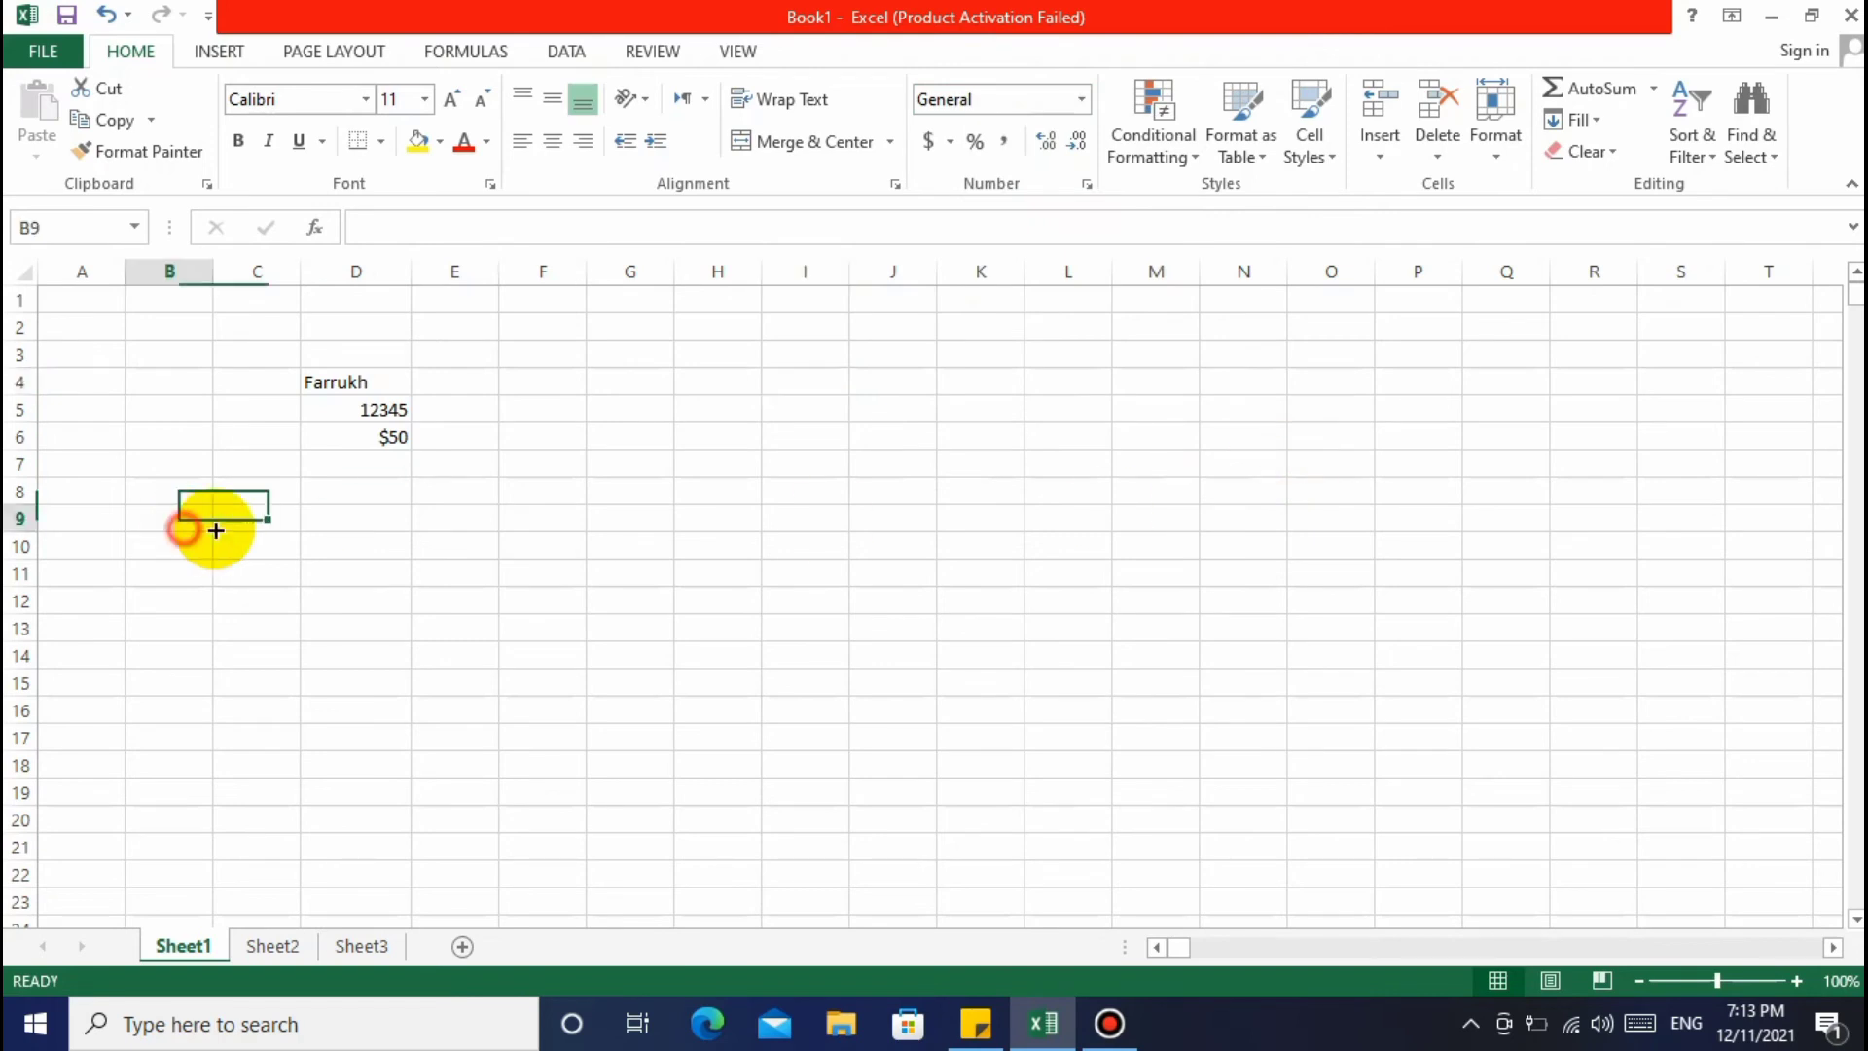
{"action": "left_click", "coordinate": [405, 528]}
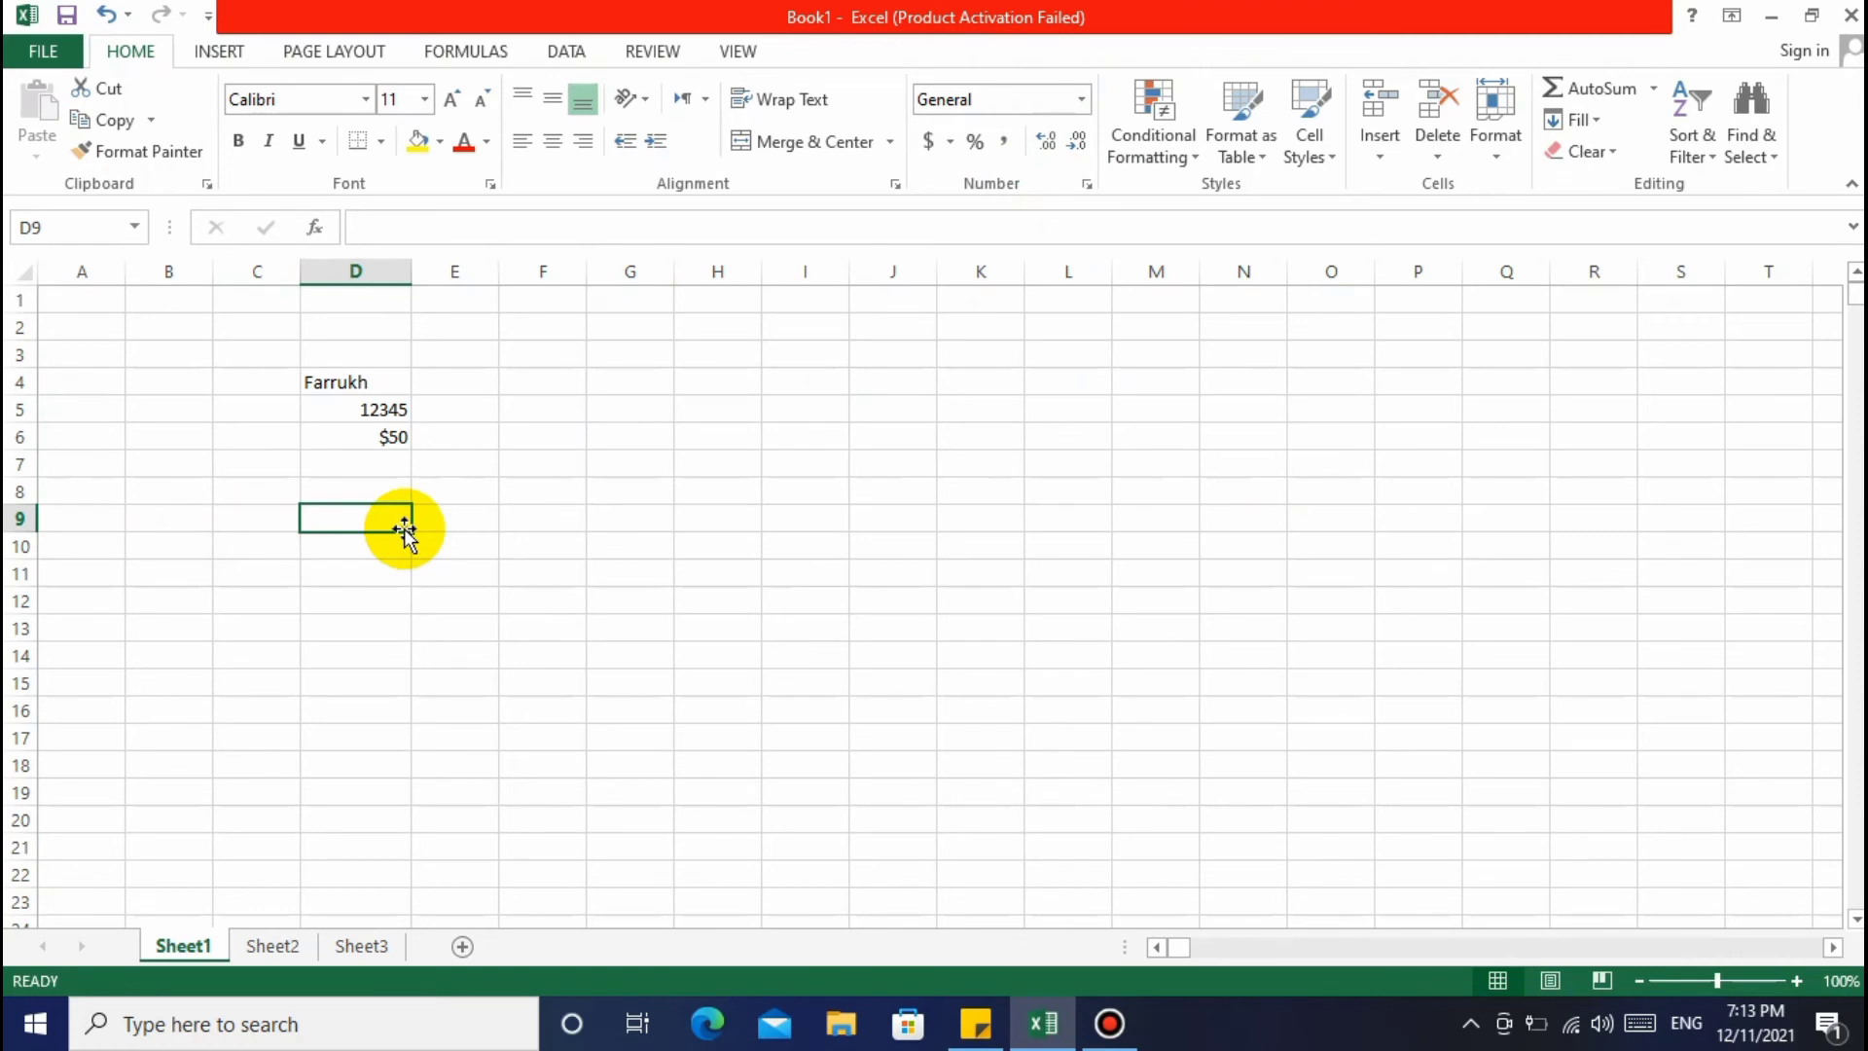
{"action": "left_click", "coordinate": [409, 530]}
{"action": "left_click", "coordinate": [525, 616]}
{"action": "left_click", "coordinate": [330, 517]}
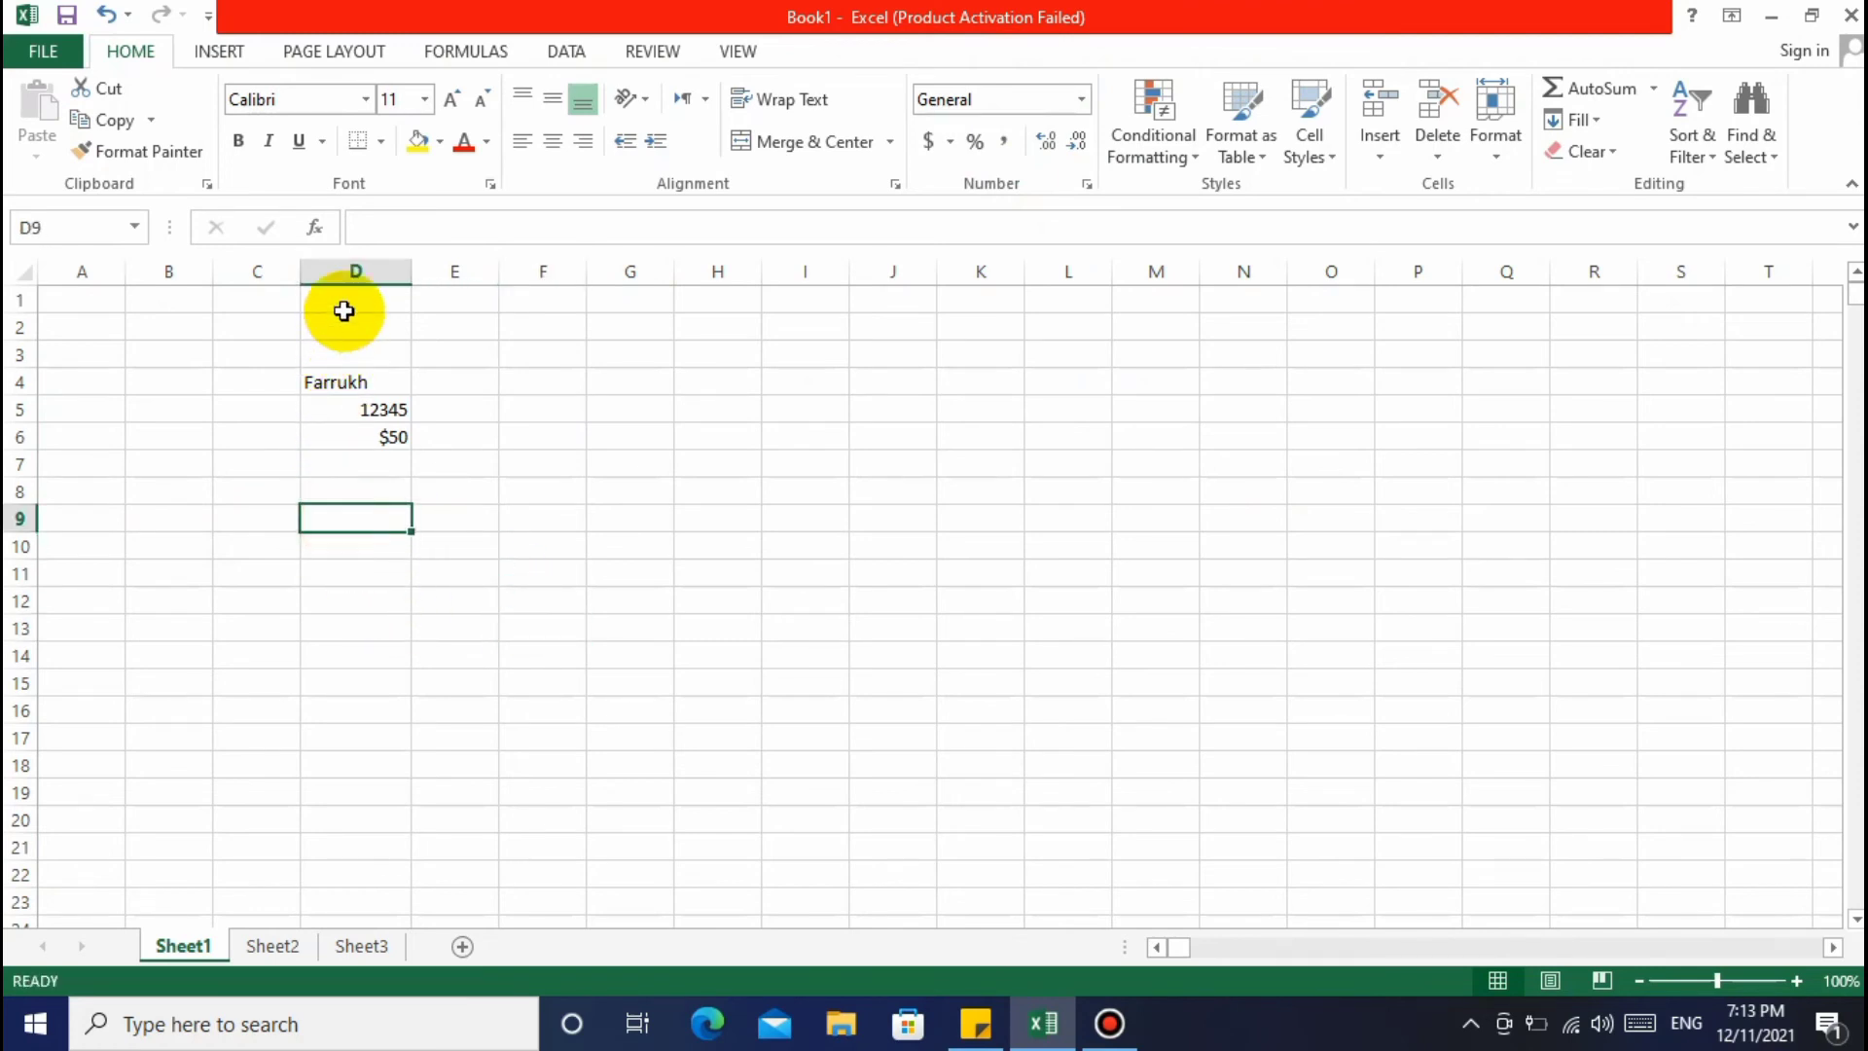
Clear all contents of column D and deselect the column
{"action": "left_click", "coordinate": [352, 272]}
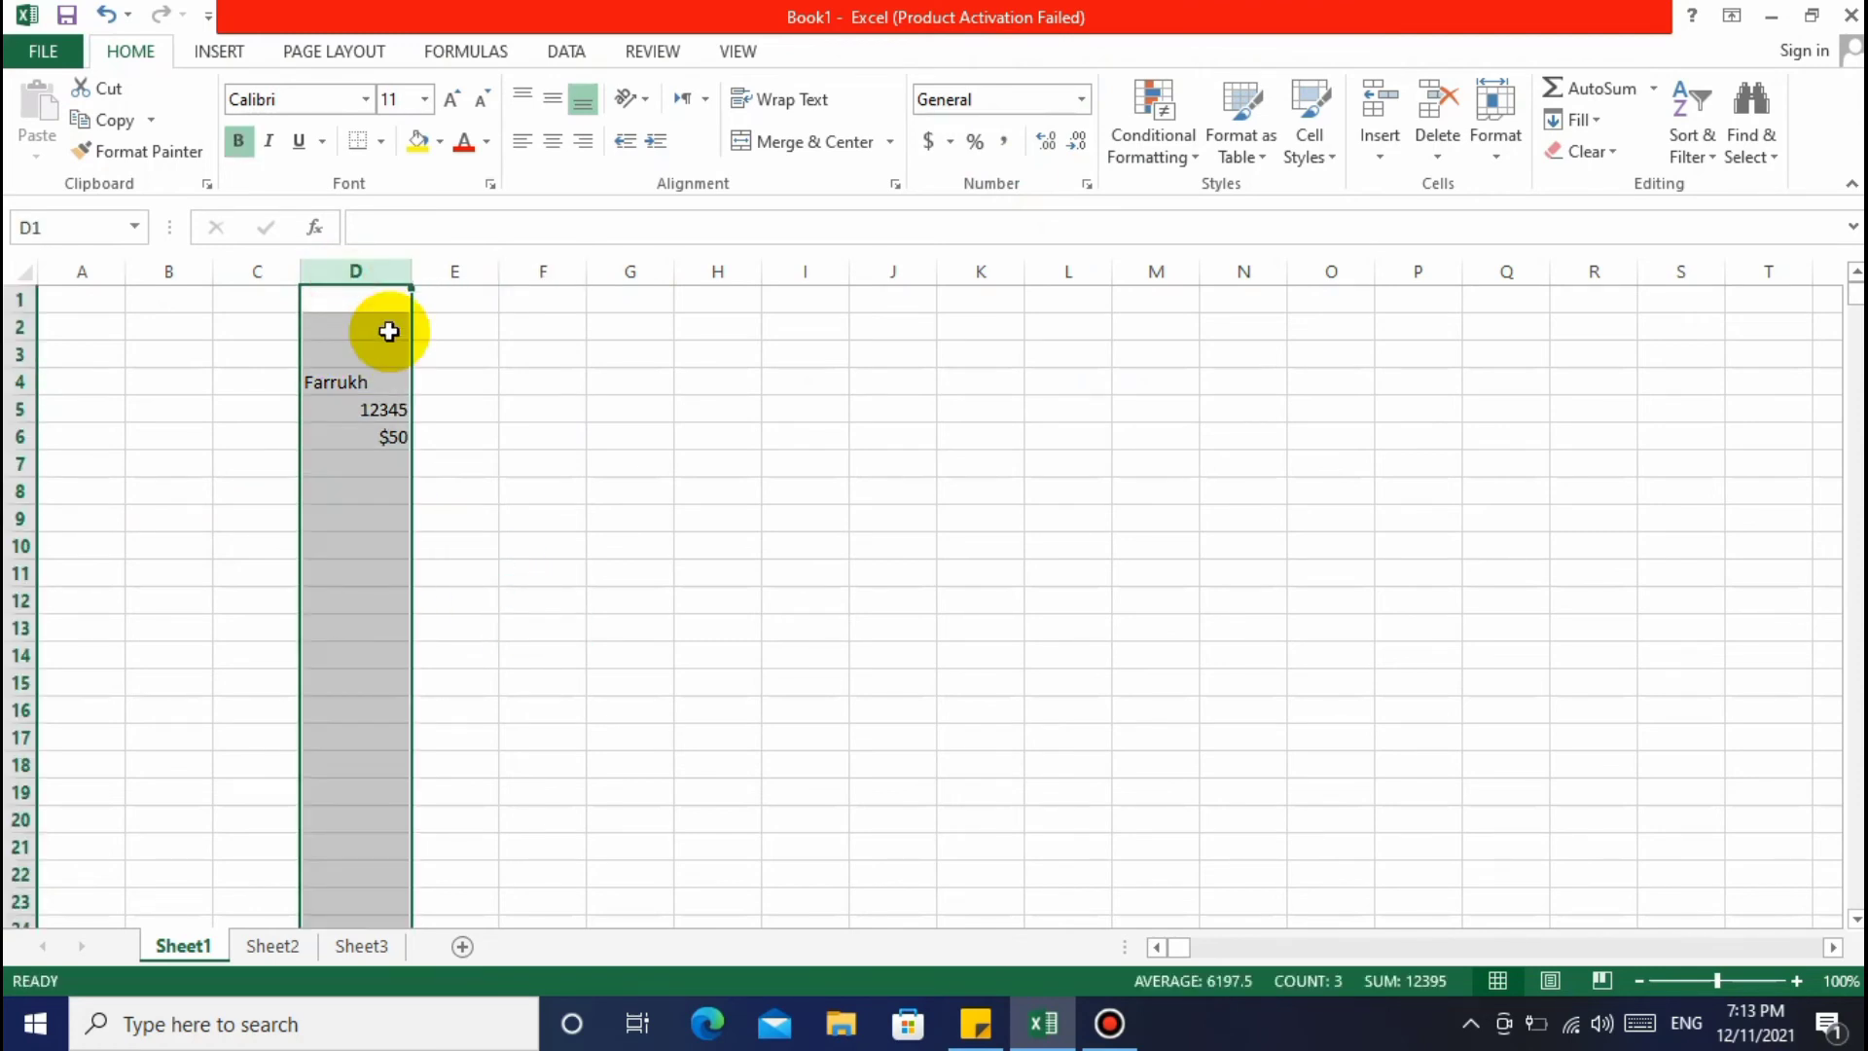
{"action": "key", "text": "Delete"}
{"action": "left_click", "coordinate": [533, 482]}
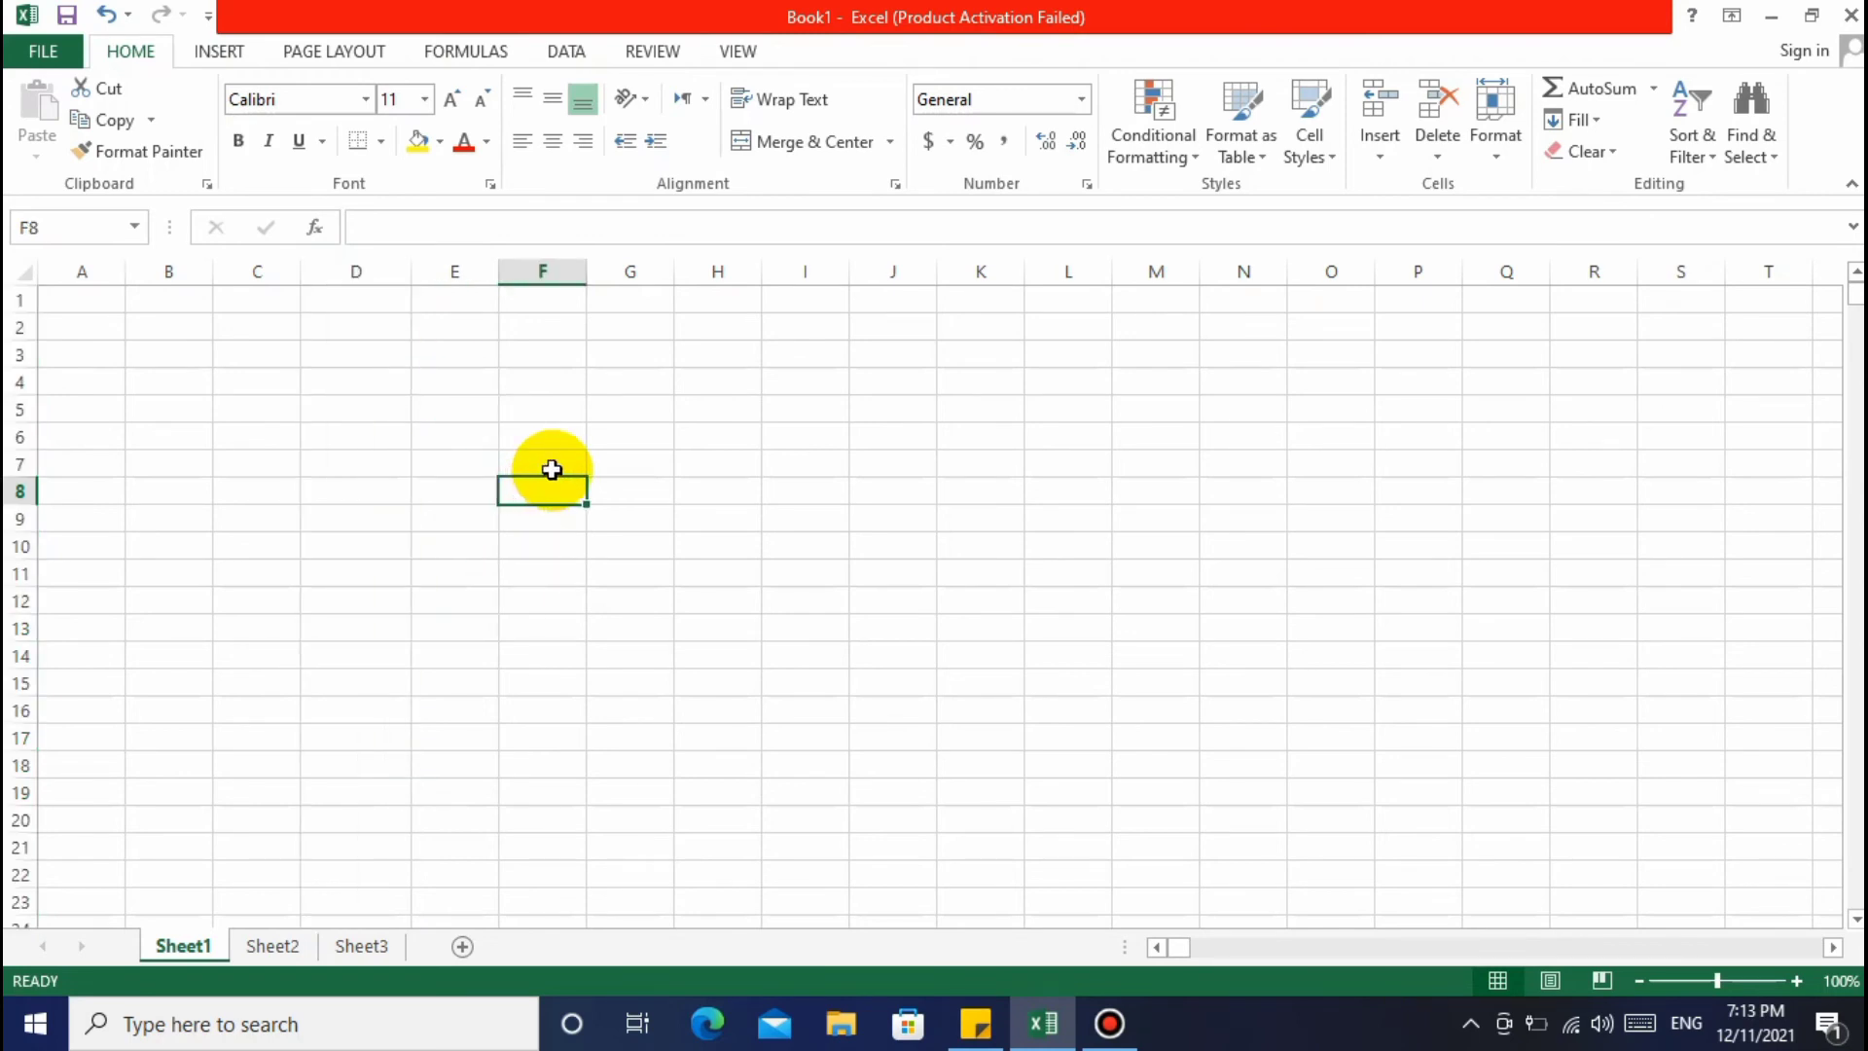
Enter the headers S.NO in A1 and Name in B1
{"action": "left_click", "coordinate": [361, 469]}
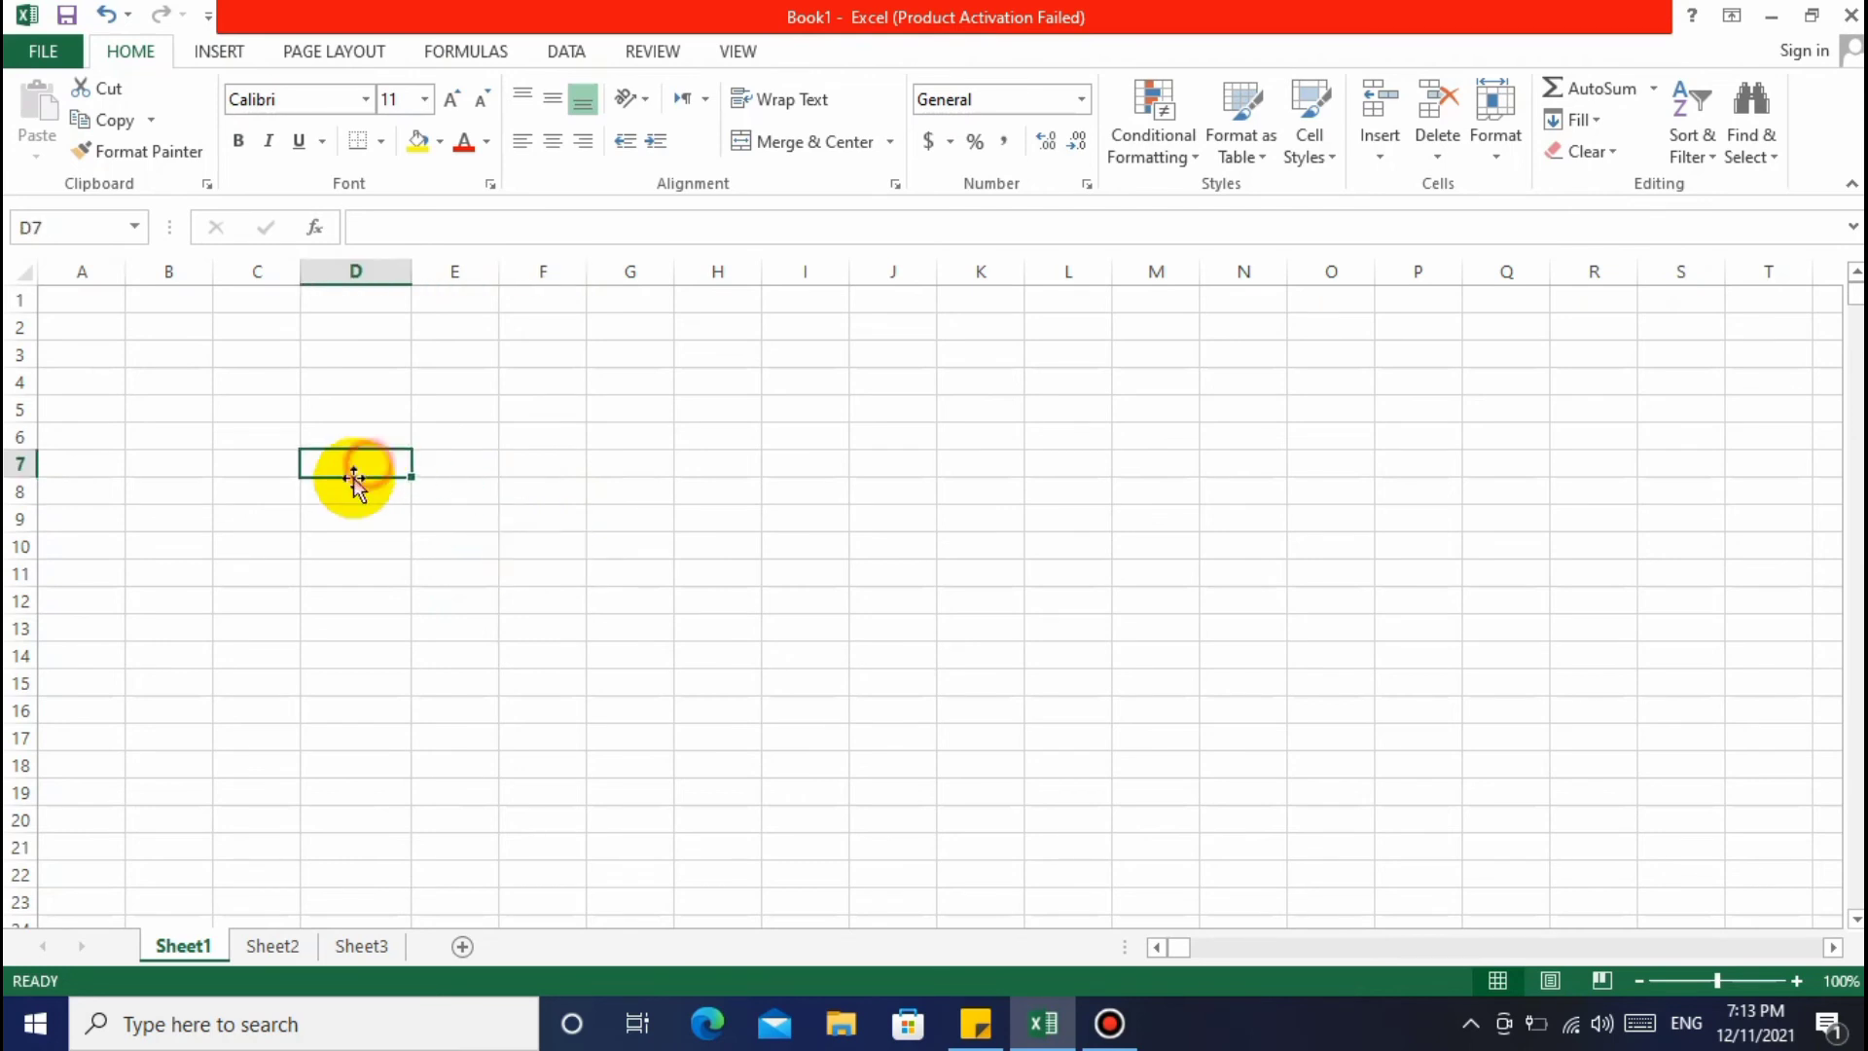
{"action": "left_click", "coordinate": [226, 446]}
{"action": "left_click", "coordinate": [80, 309]}
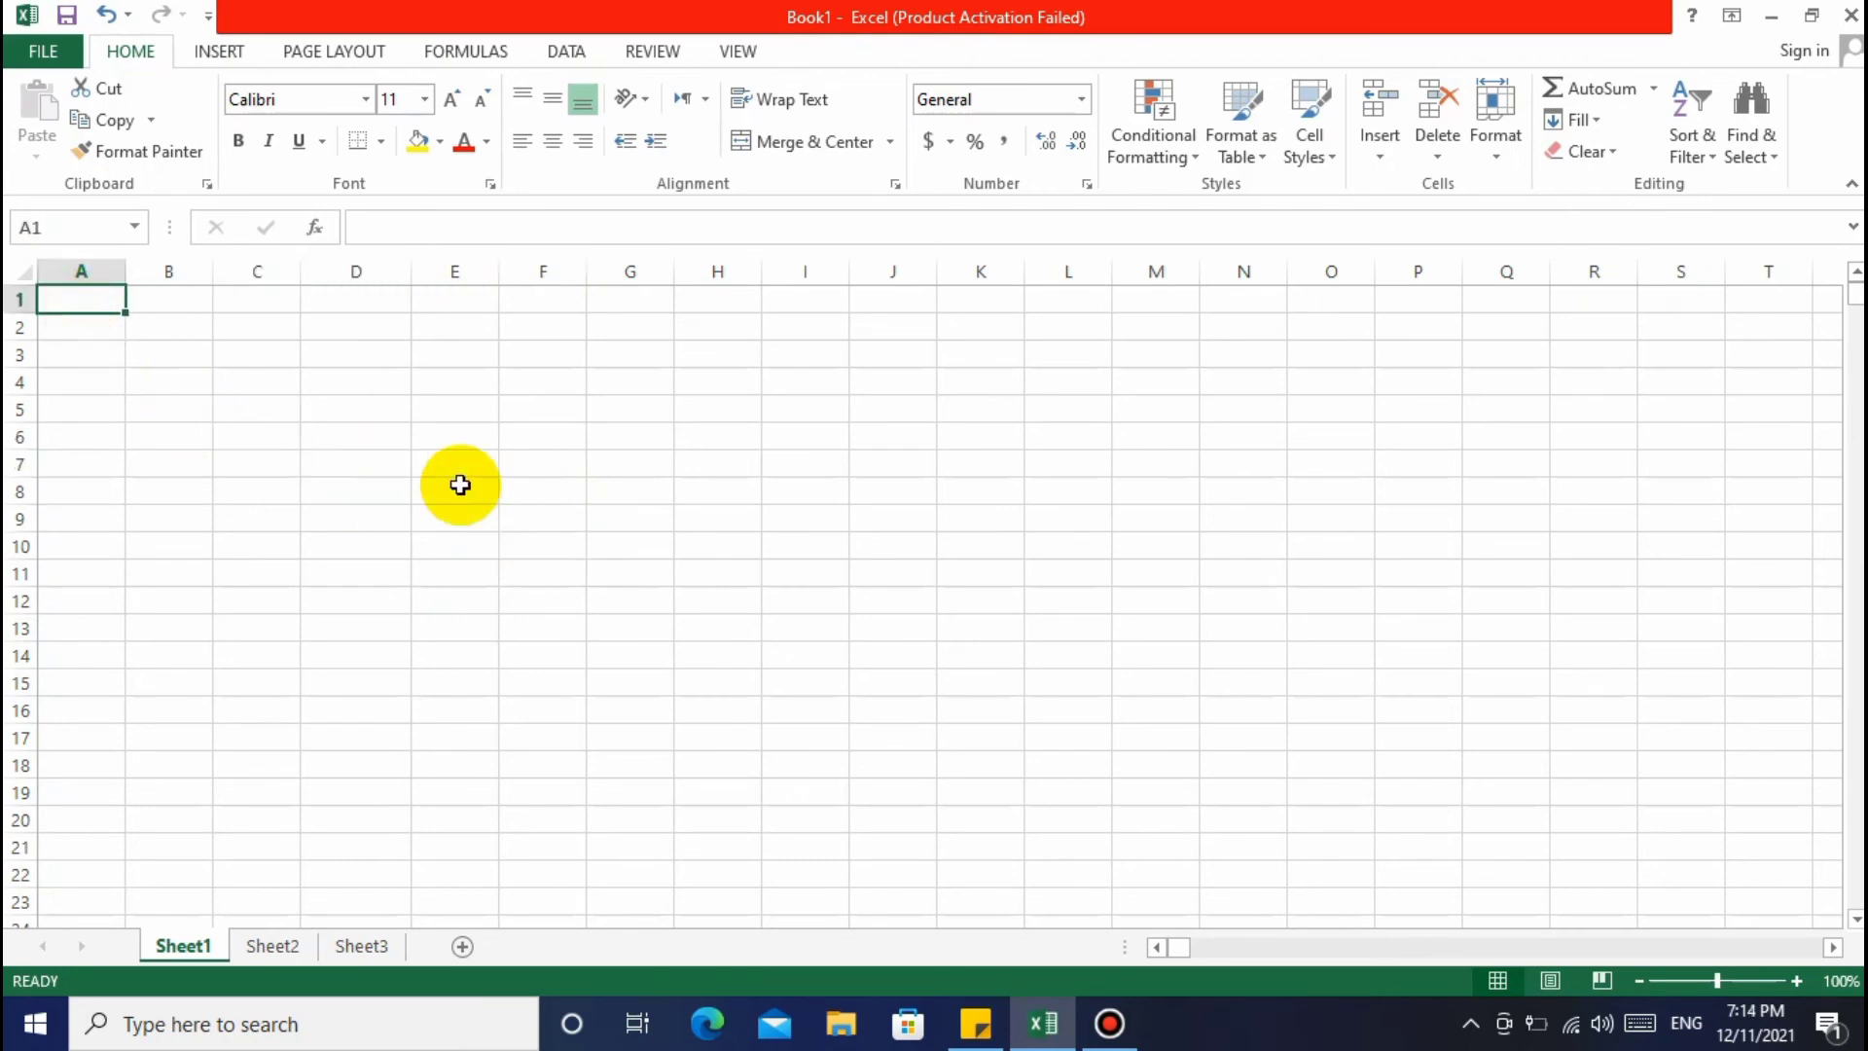
{"action": "key", "text": "shift+Right"}
{"action": "key", "text": "shift+Right"}
{"action": "key", "text": "shift+Left"}
{"action": "key", "text": "shift+Left"}
{"action": "type", "text": "S.NO"}
{"action": "key", "text": "Tab"}
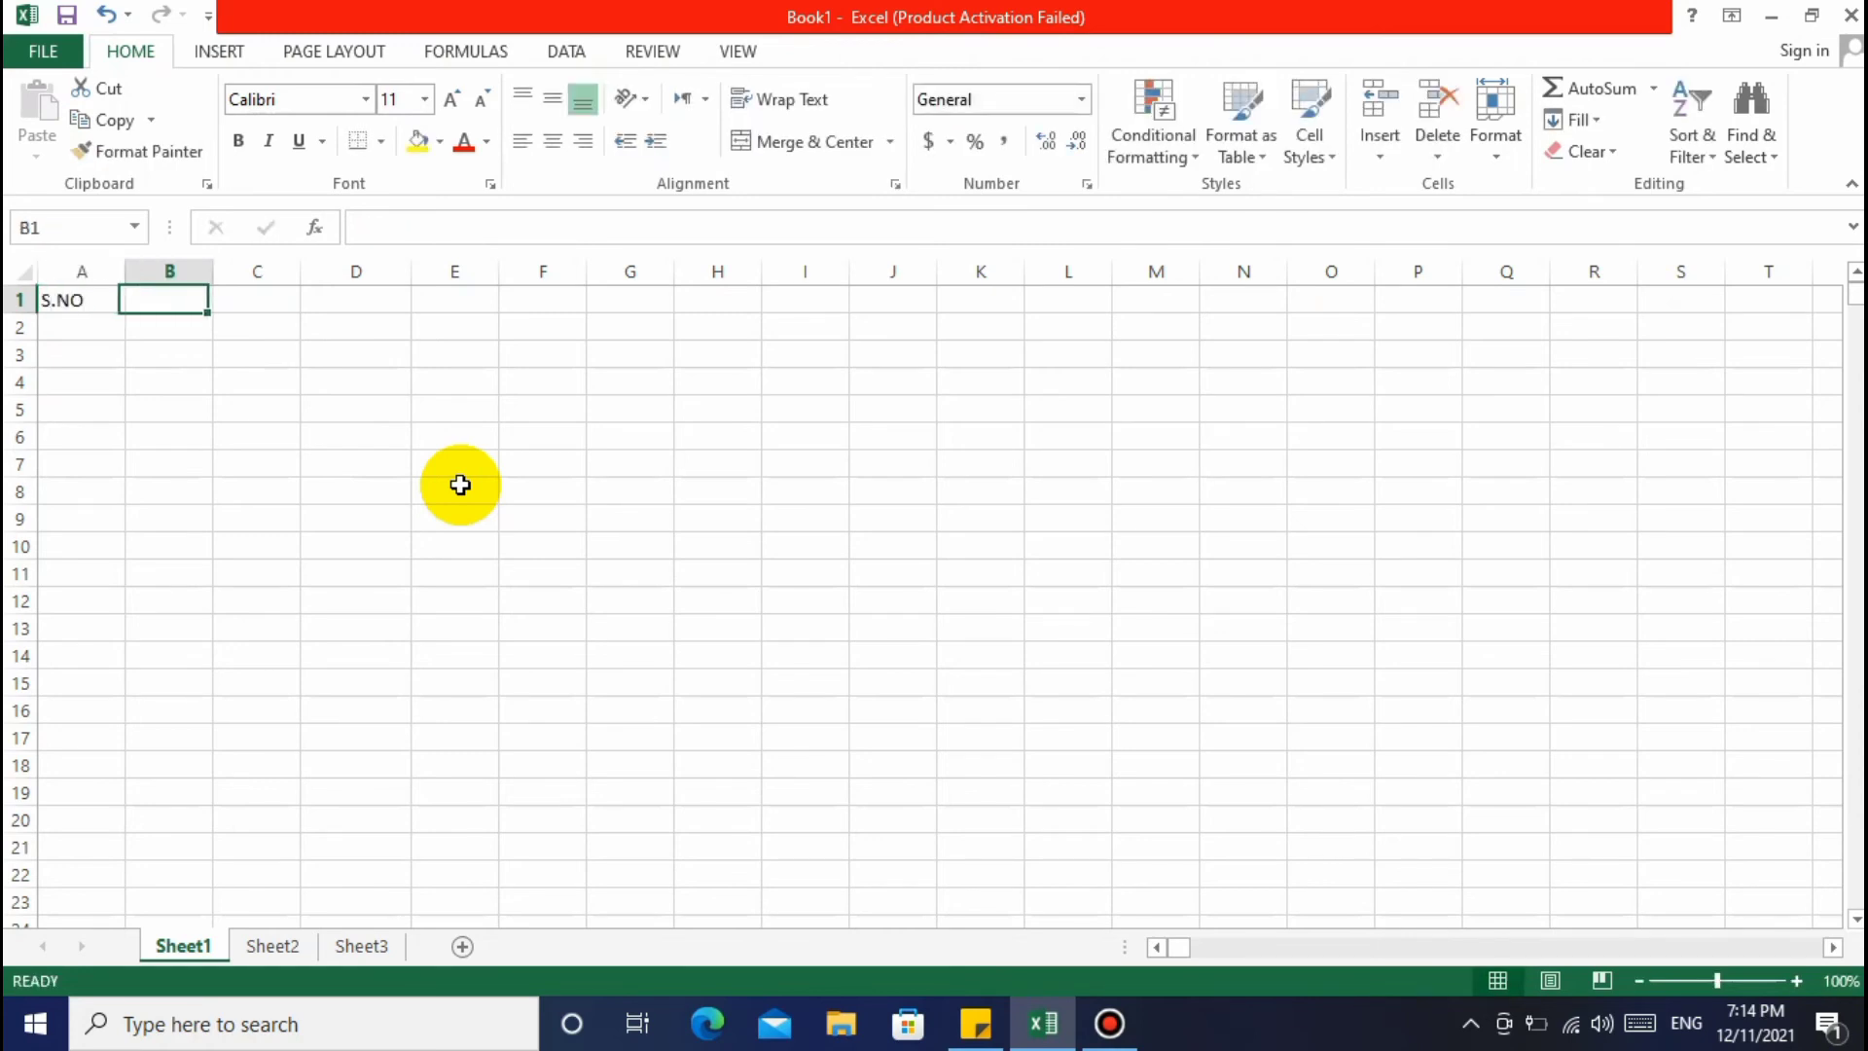
{"action": "type", "text": "Name"}
{"action": "key", "text": "Tab"}
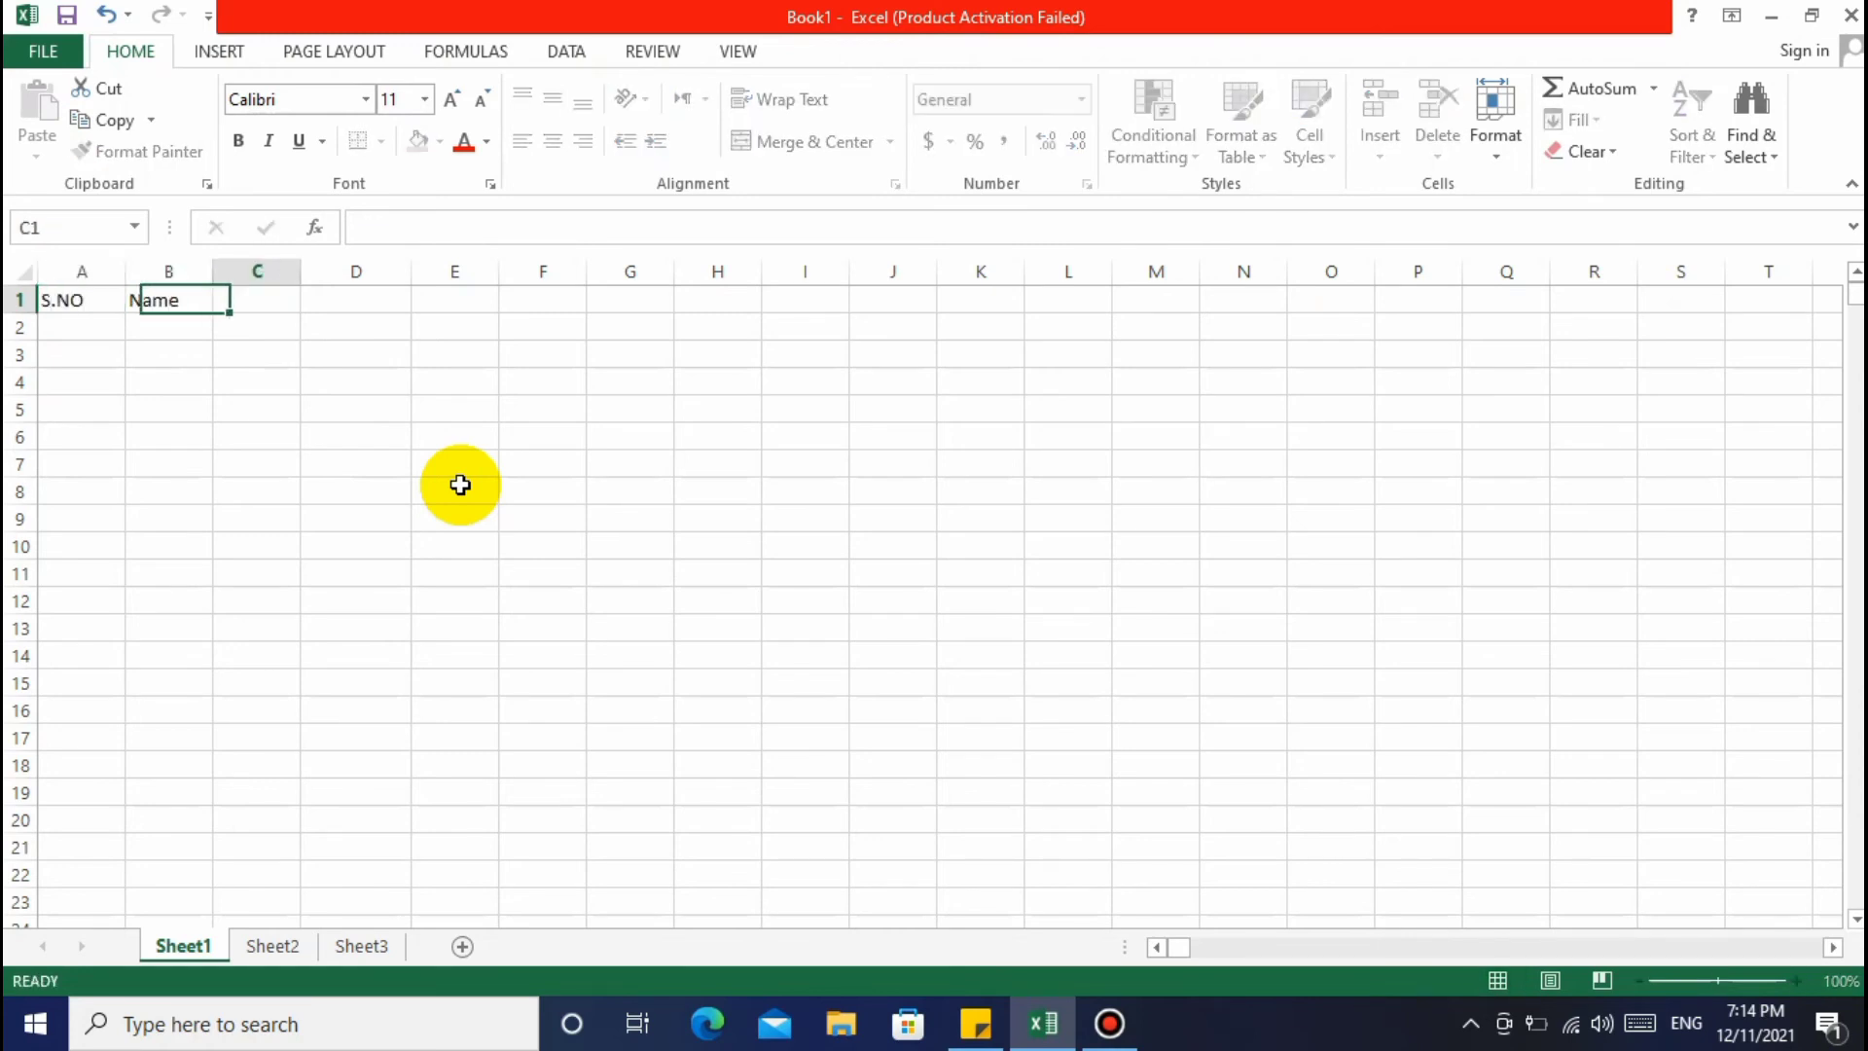
Continue the header row with Company in C1, Phone in D1 and Email in E1
{"action": "type", "text": "Company"}
{"action": "key", "text": "Tab"}
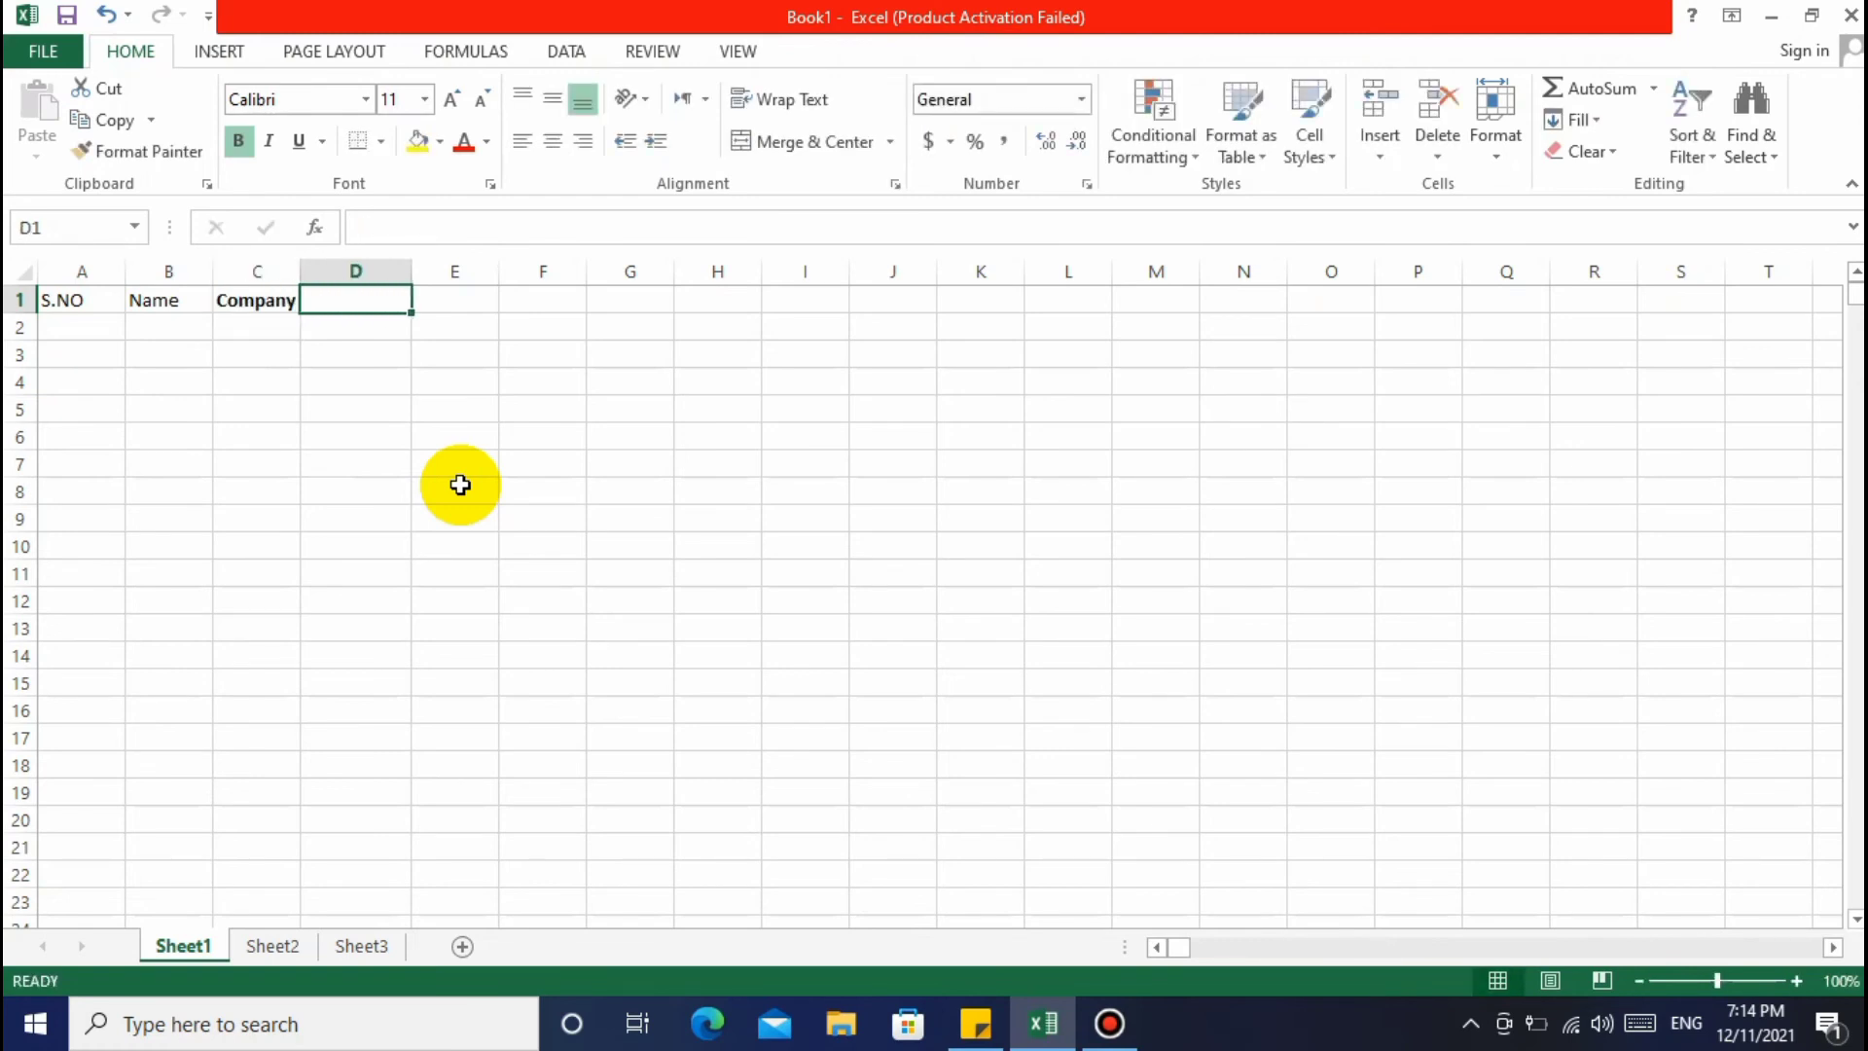
{"action": "type", "text": "Phone"}
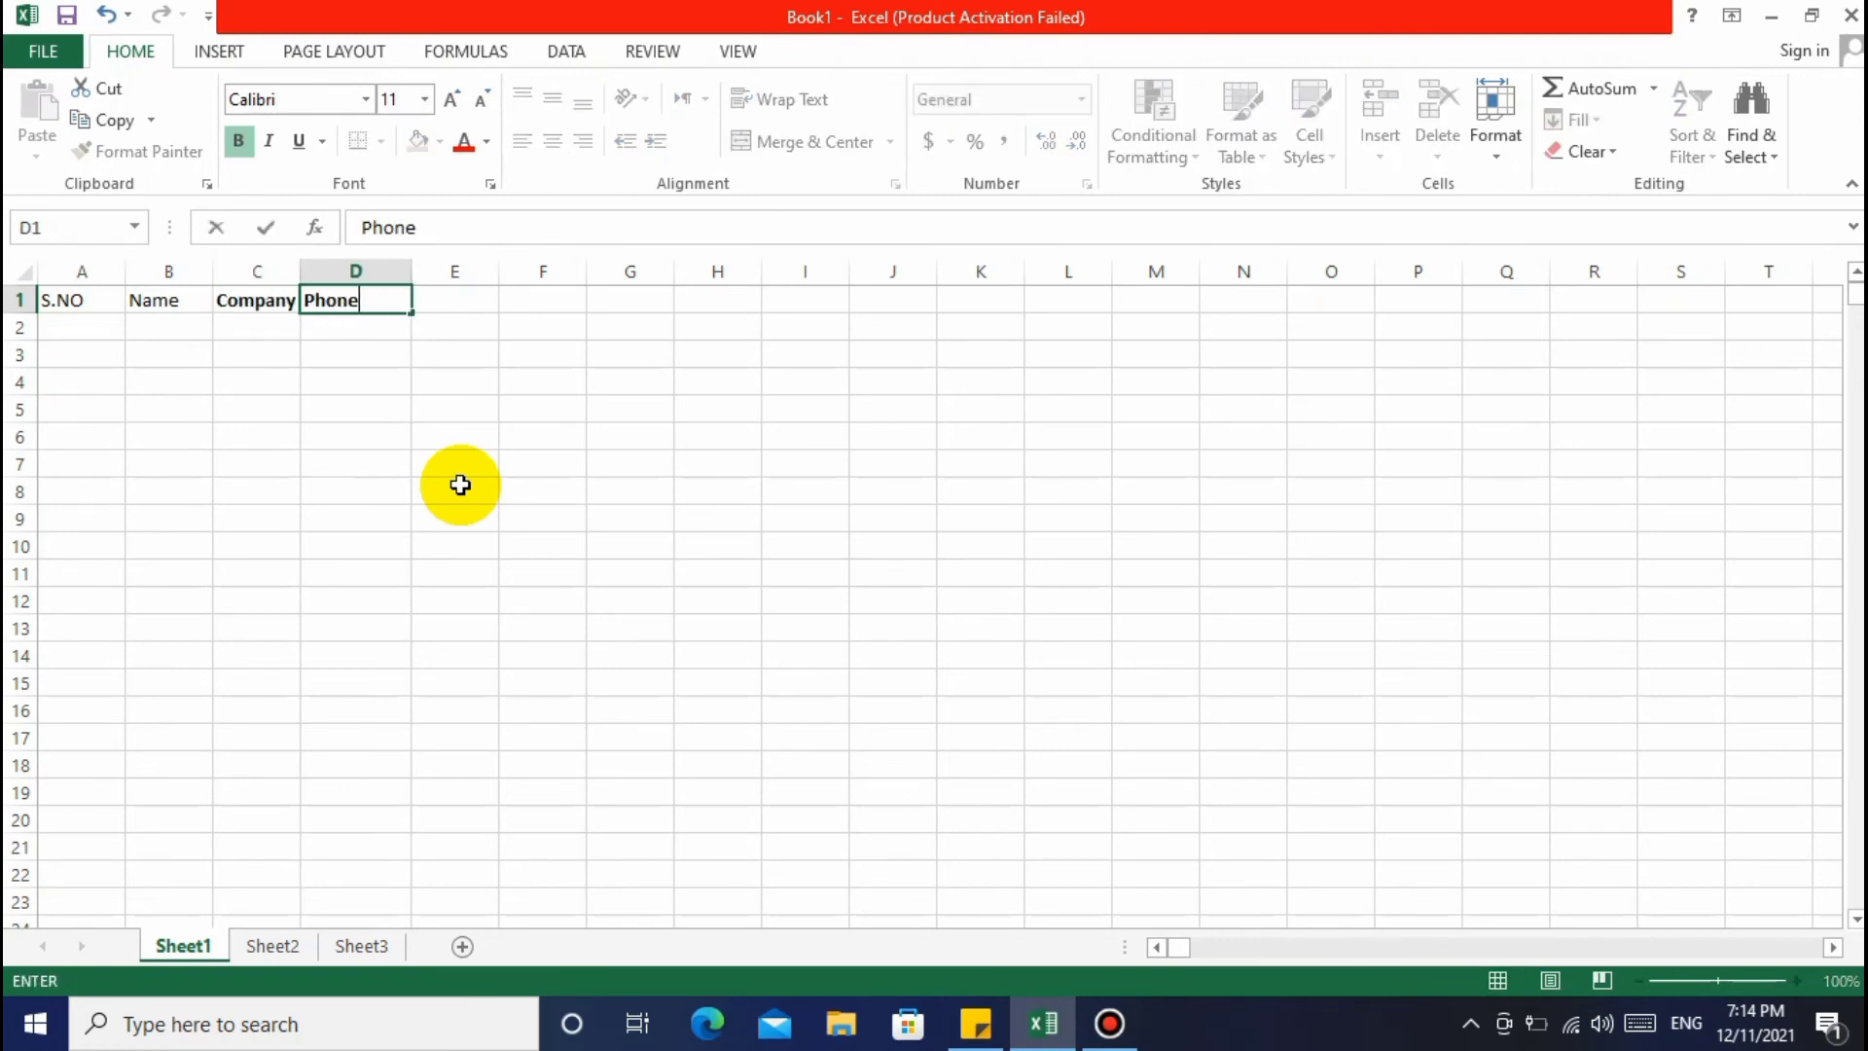
{"action": "key", "text": "Tab"}
{"action": "type", "text": "Email"}
{"action": "key", "text": "Return"}
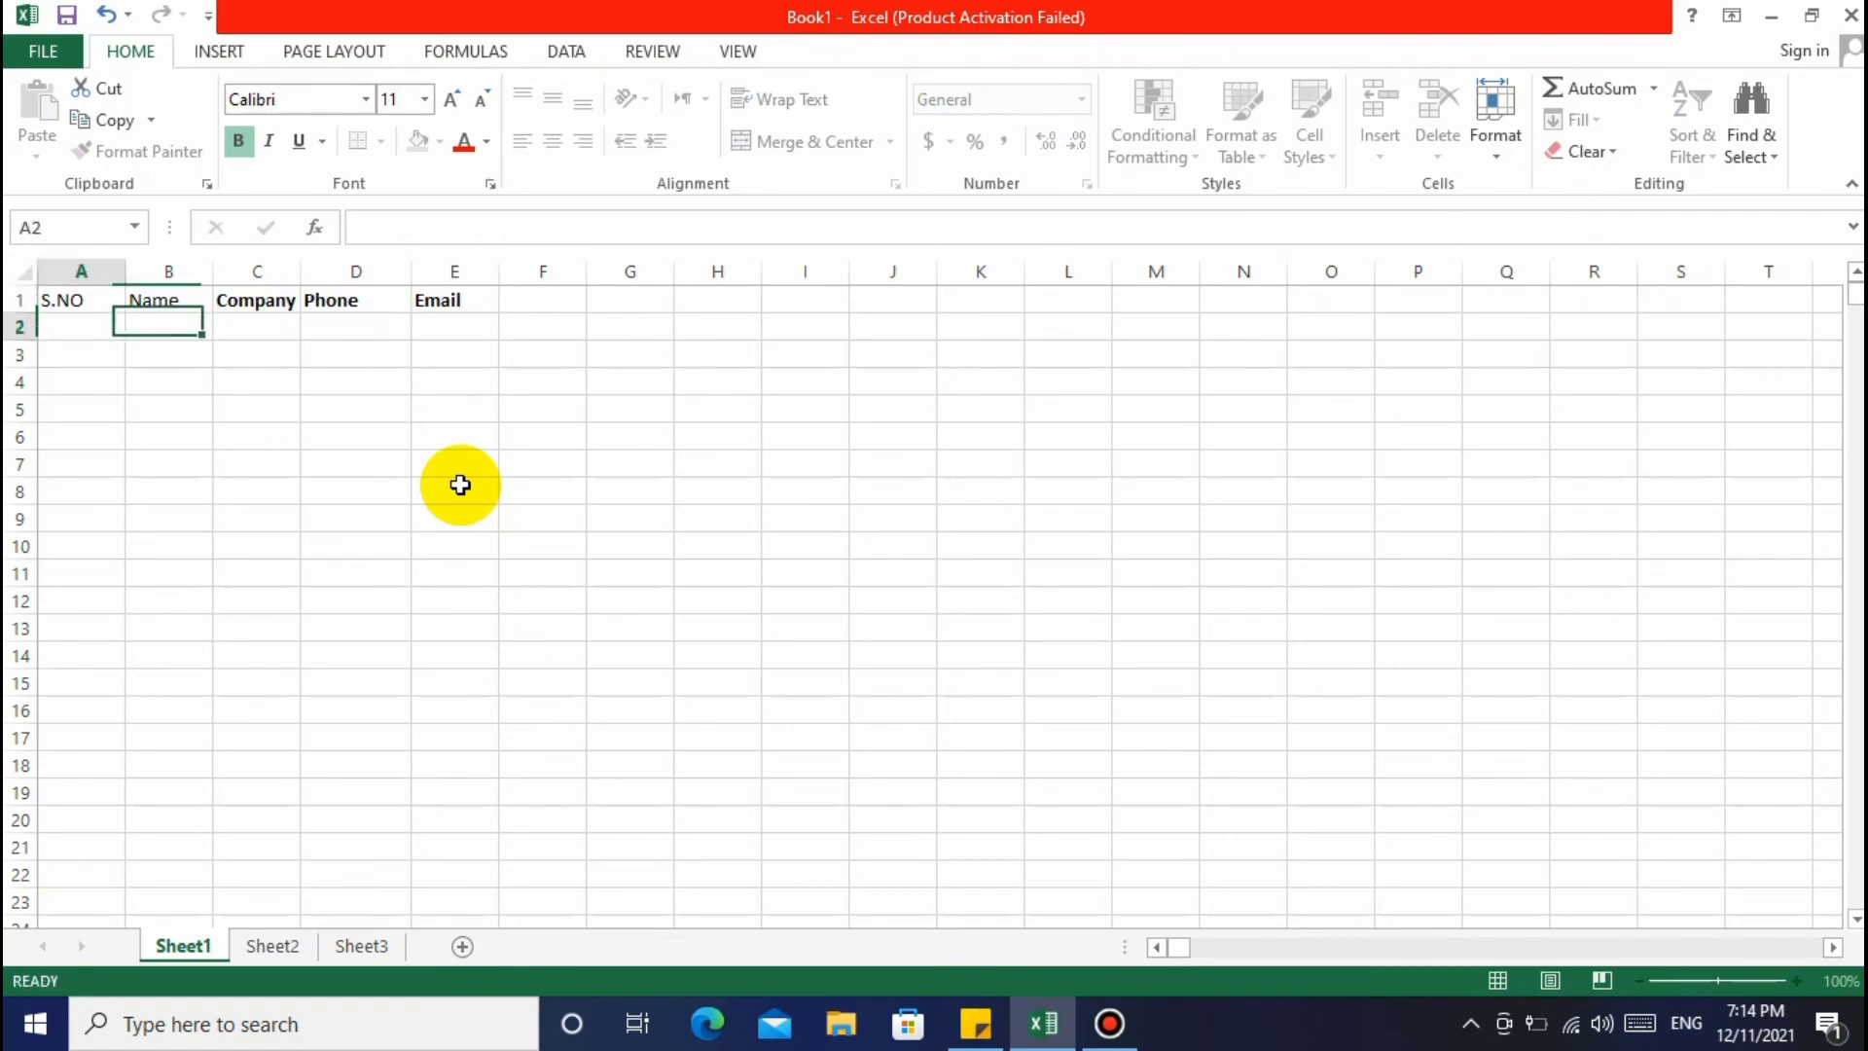
{"action": "key", "text": "Up"}
{"action": "key", "text": "Right"}
{"action": "key", "text": "Right"}
{"action": "key", "text": "Right"}
{"action": "key", "text": "Right"}
{"action": "key", "text": "Left"}
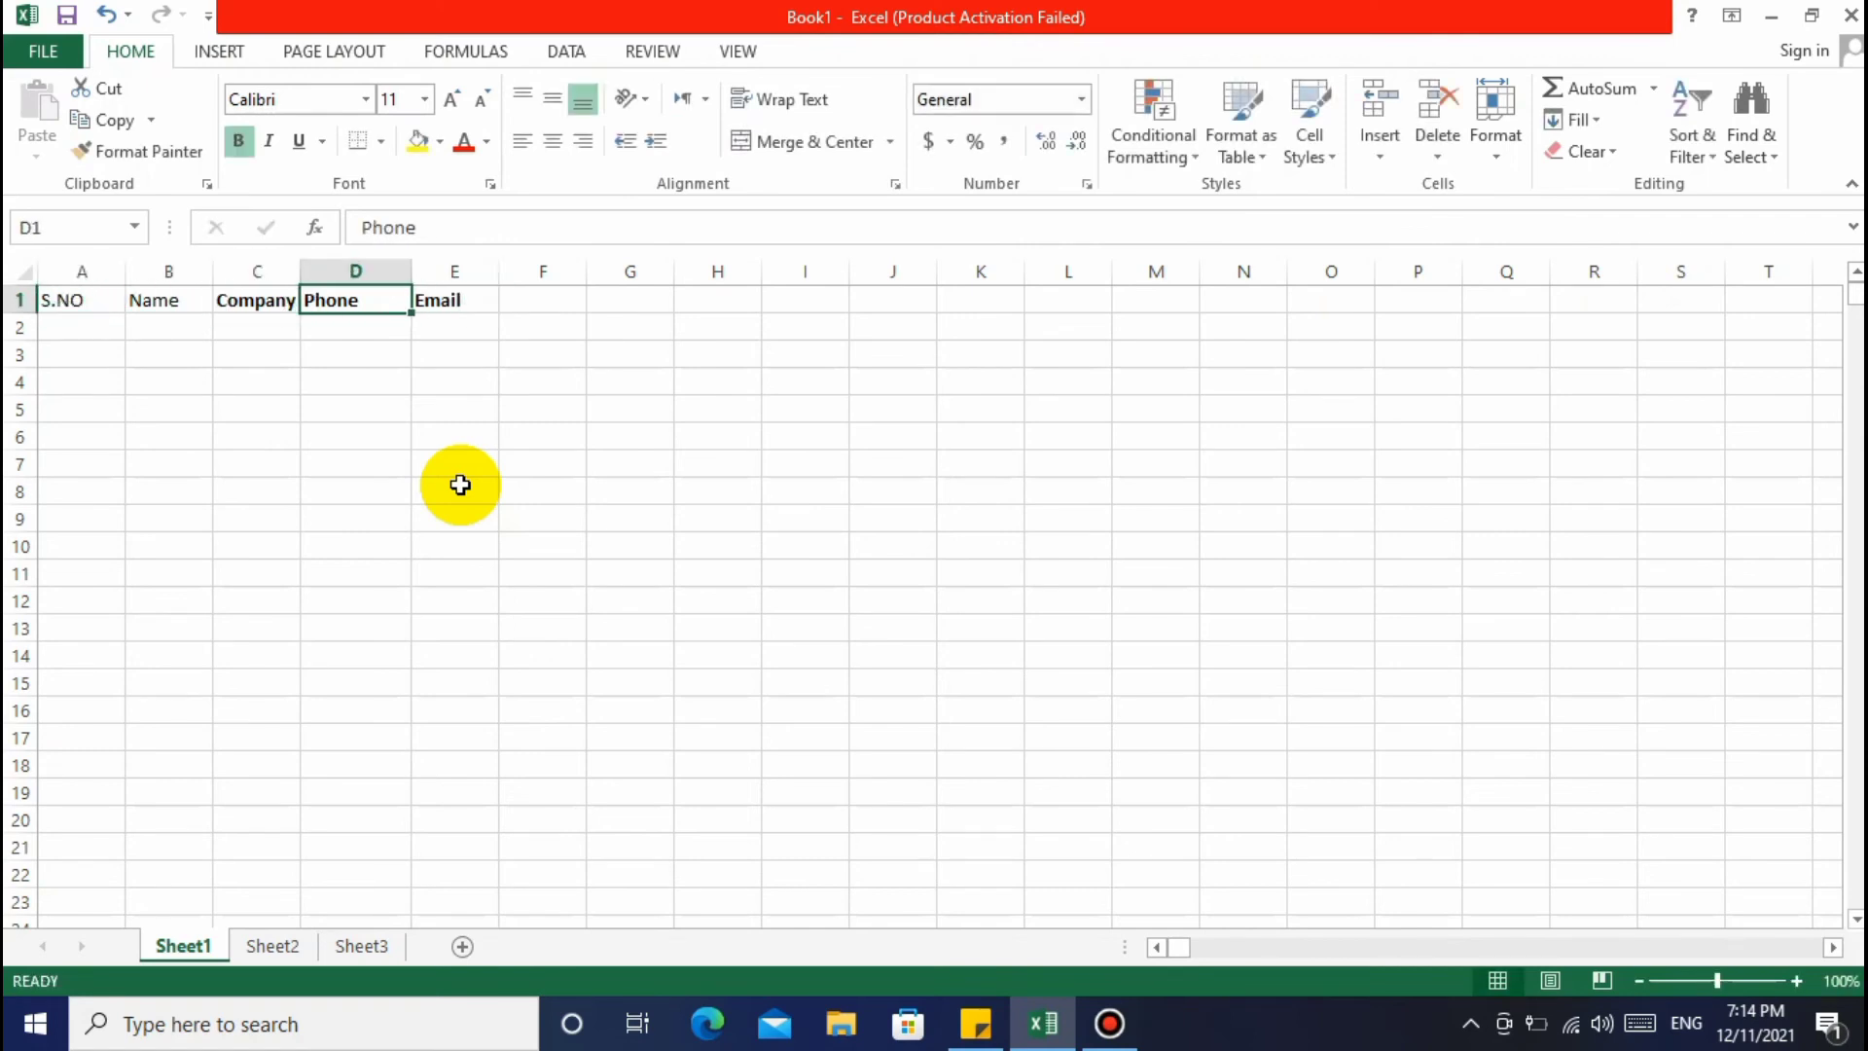
{"action": "key", "text": "Left"}
{"action": "key", "text": "Left"}
{"action": "key", "text": "Left"}
{"action": "key", "text": "Down"}
Enter the serial numbers 1 to 6 in cells A2 through A7
{"action": "type", "text": "1"}
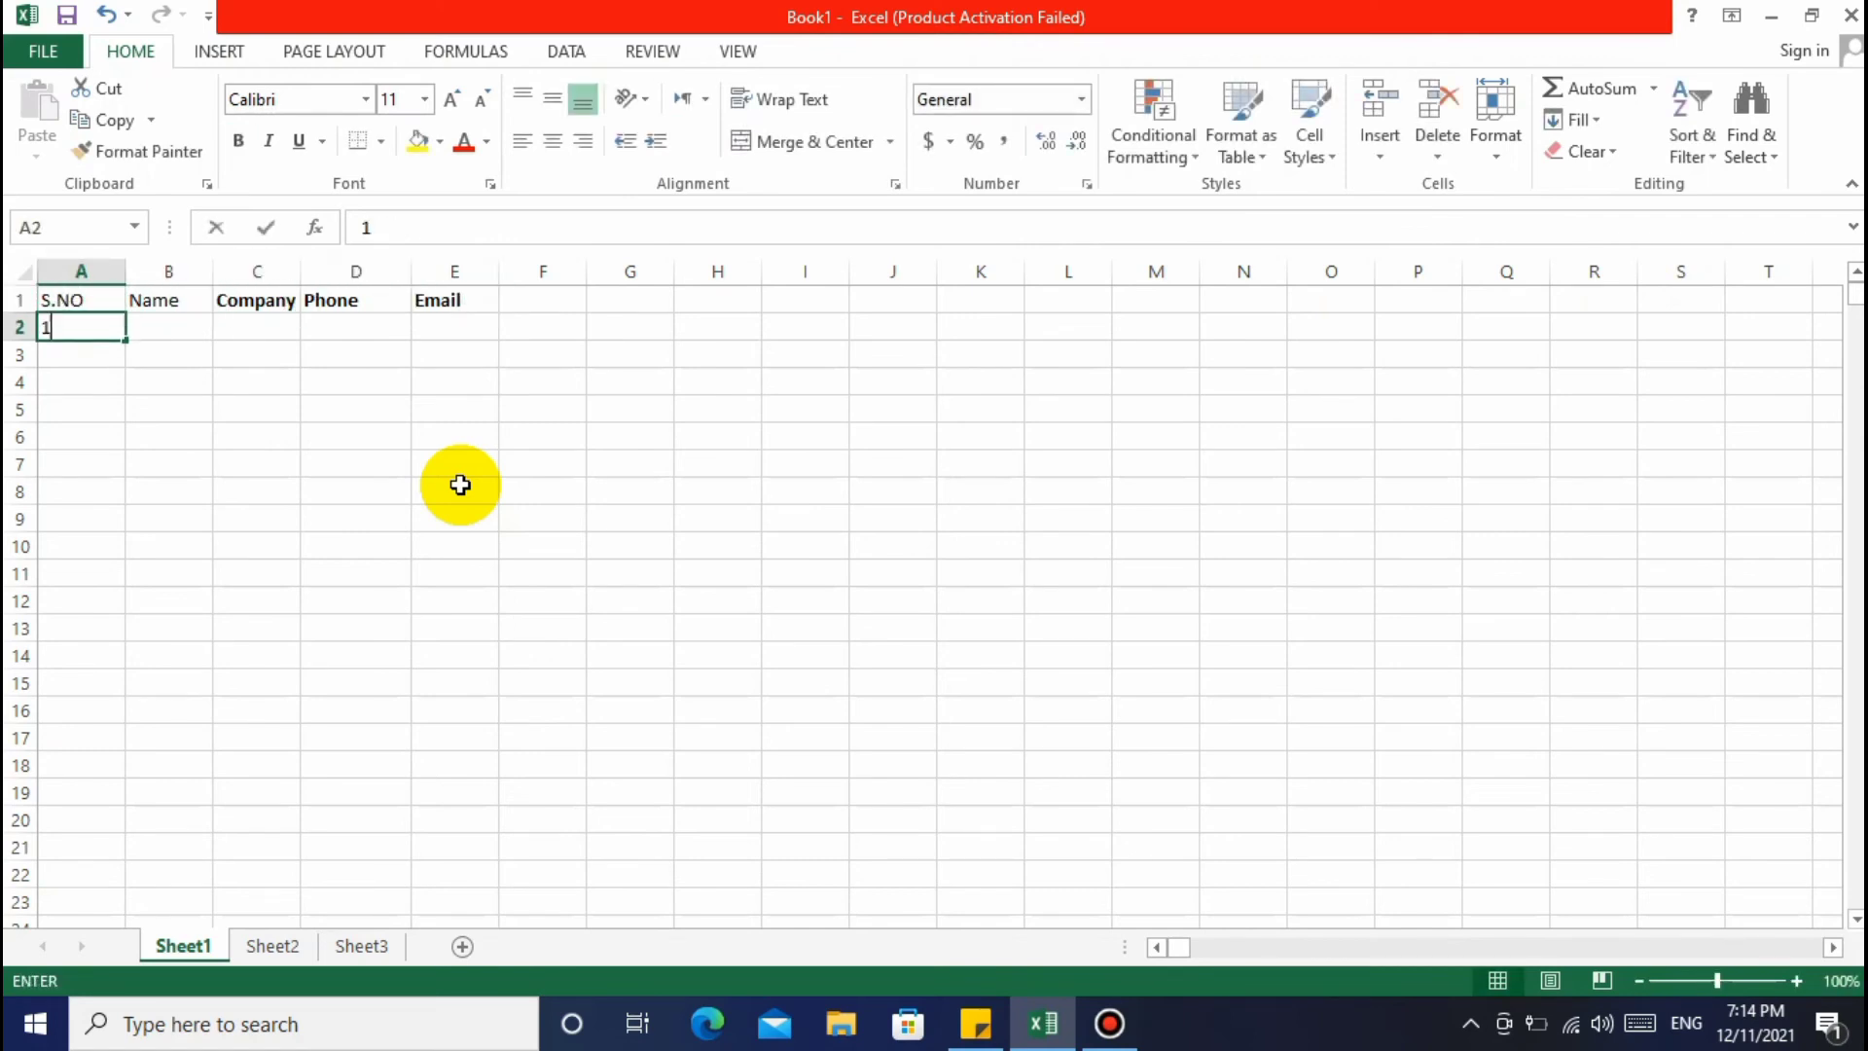
{"action": "key", "text": "Return"}
{"action": "type", "text": "2"}
{"action": "key", "text": "Return"}
{"action": "type", "text": "3"}
{"action": "key", "text": "Return"}
{"action": "type", "text": "4"}
{"action": "key", "text": "Return"}
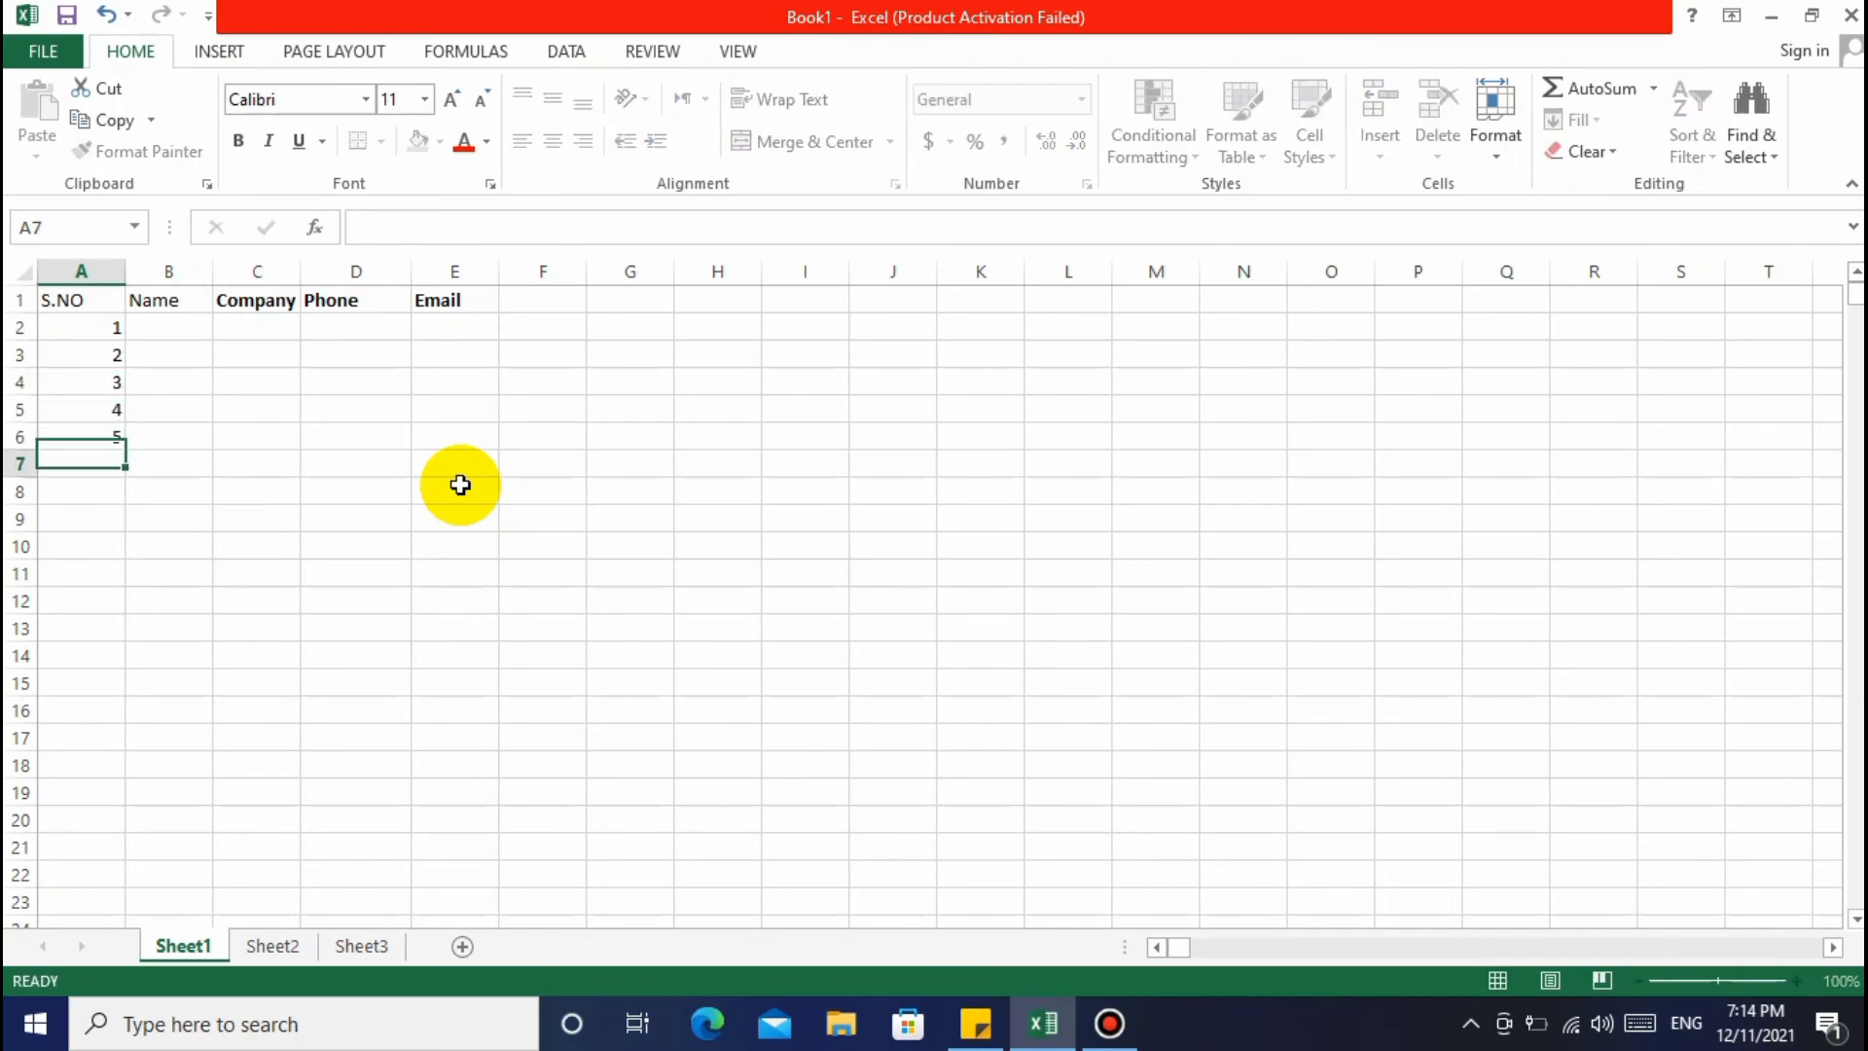
{"action": "type", "text": "5"}
{"action": "key", "text": "Return"}
{"action": "type", "text": "6"}
{"action": "key", "text": "Return"}
{"action": "left_click_drag", "start_coordinate": [400, 528], "coordinate": [397, 535]}
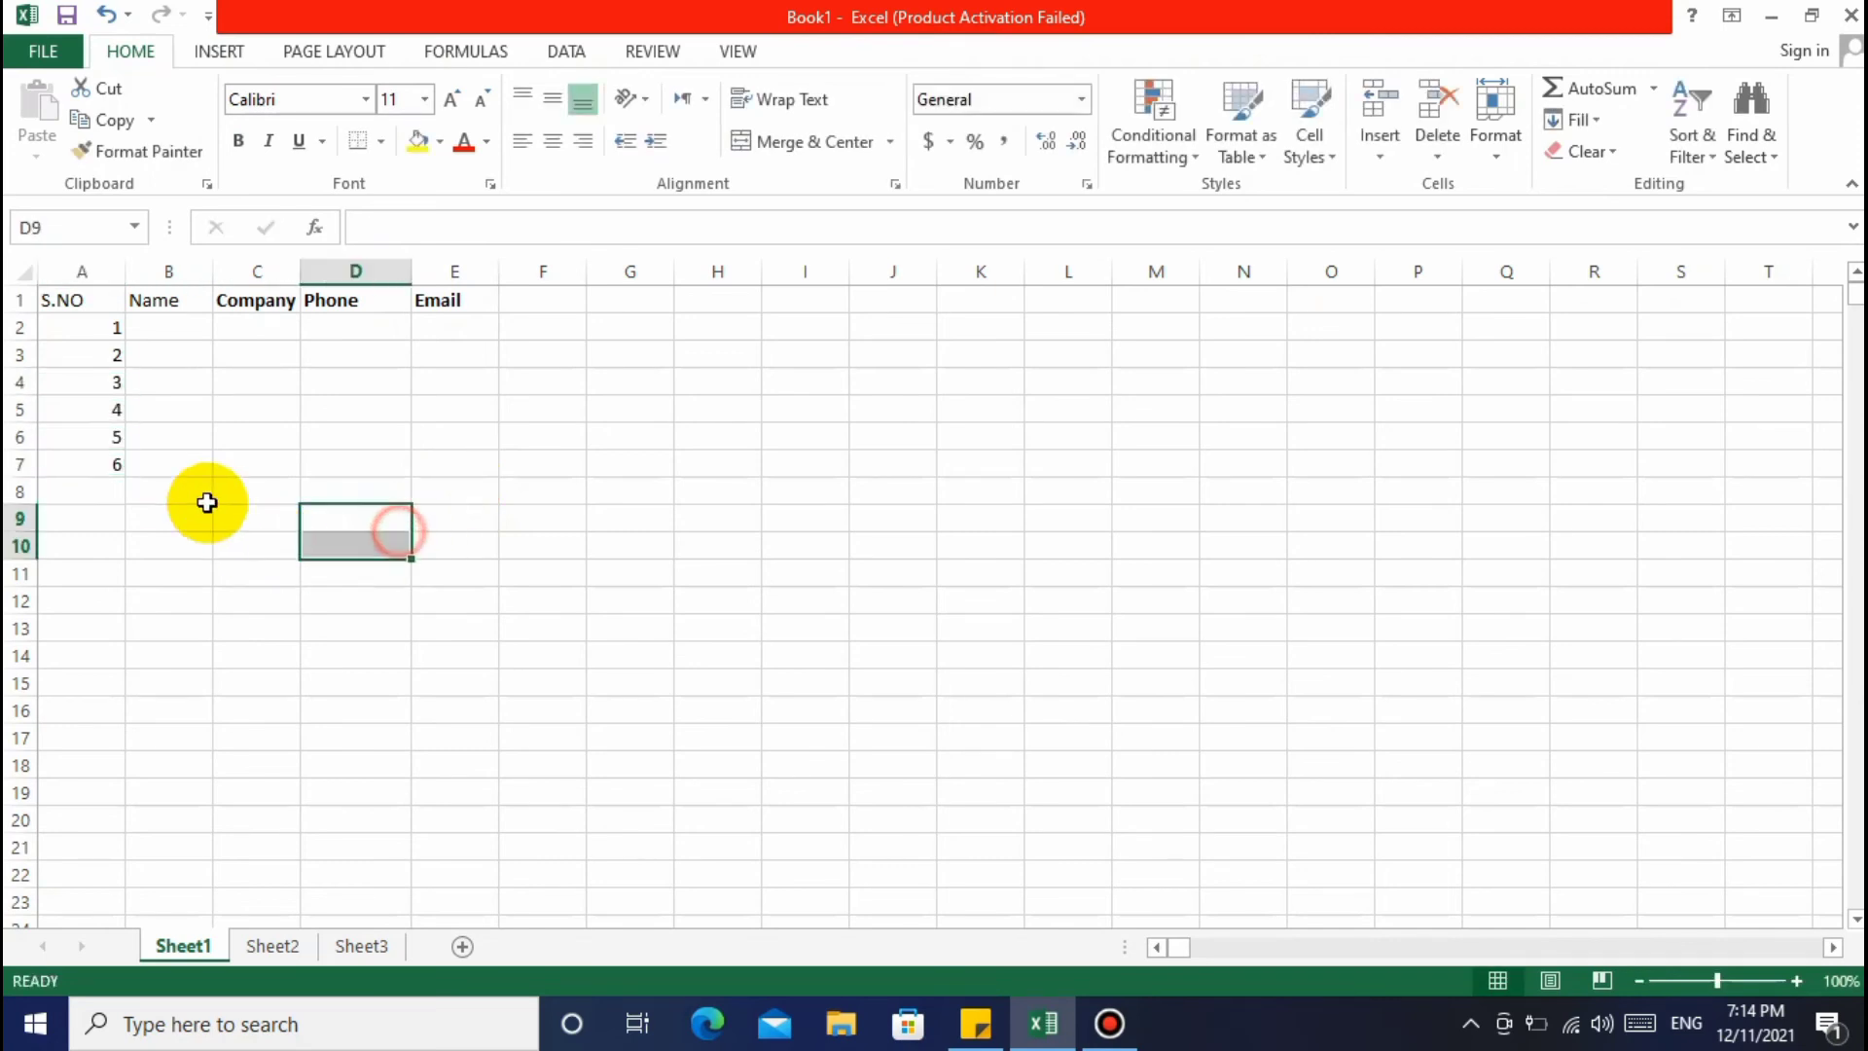
{"action": "left_click", "coordinate": [111, 474]}
{"action": "left_click", "coordinate": [97, 503]}
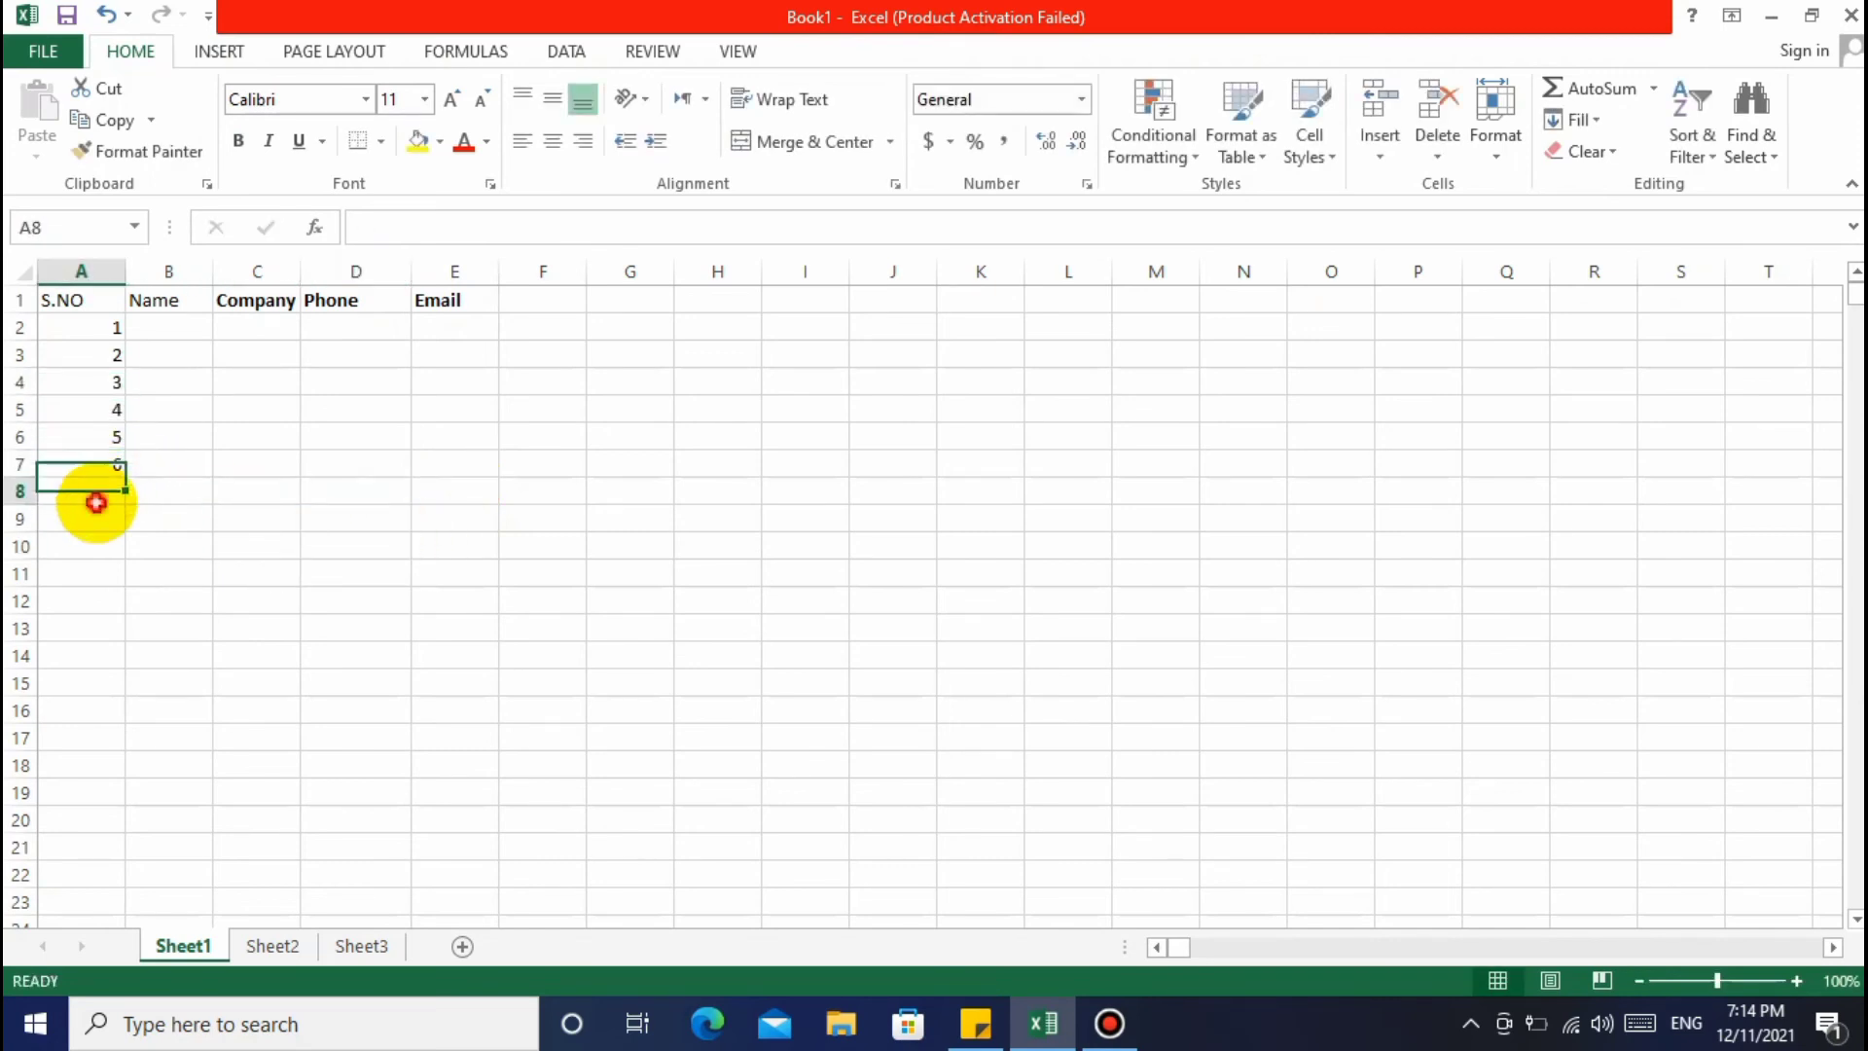
{"action": "left_click", "coordinate": [101, 565]}
{"action": "left_click", "coordinate": [88, 605]}
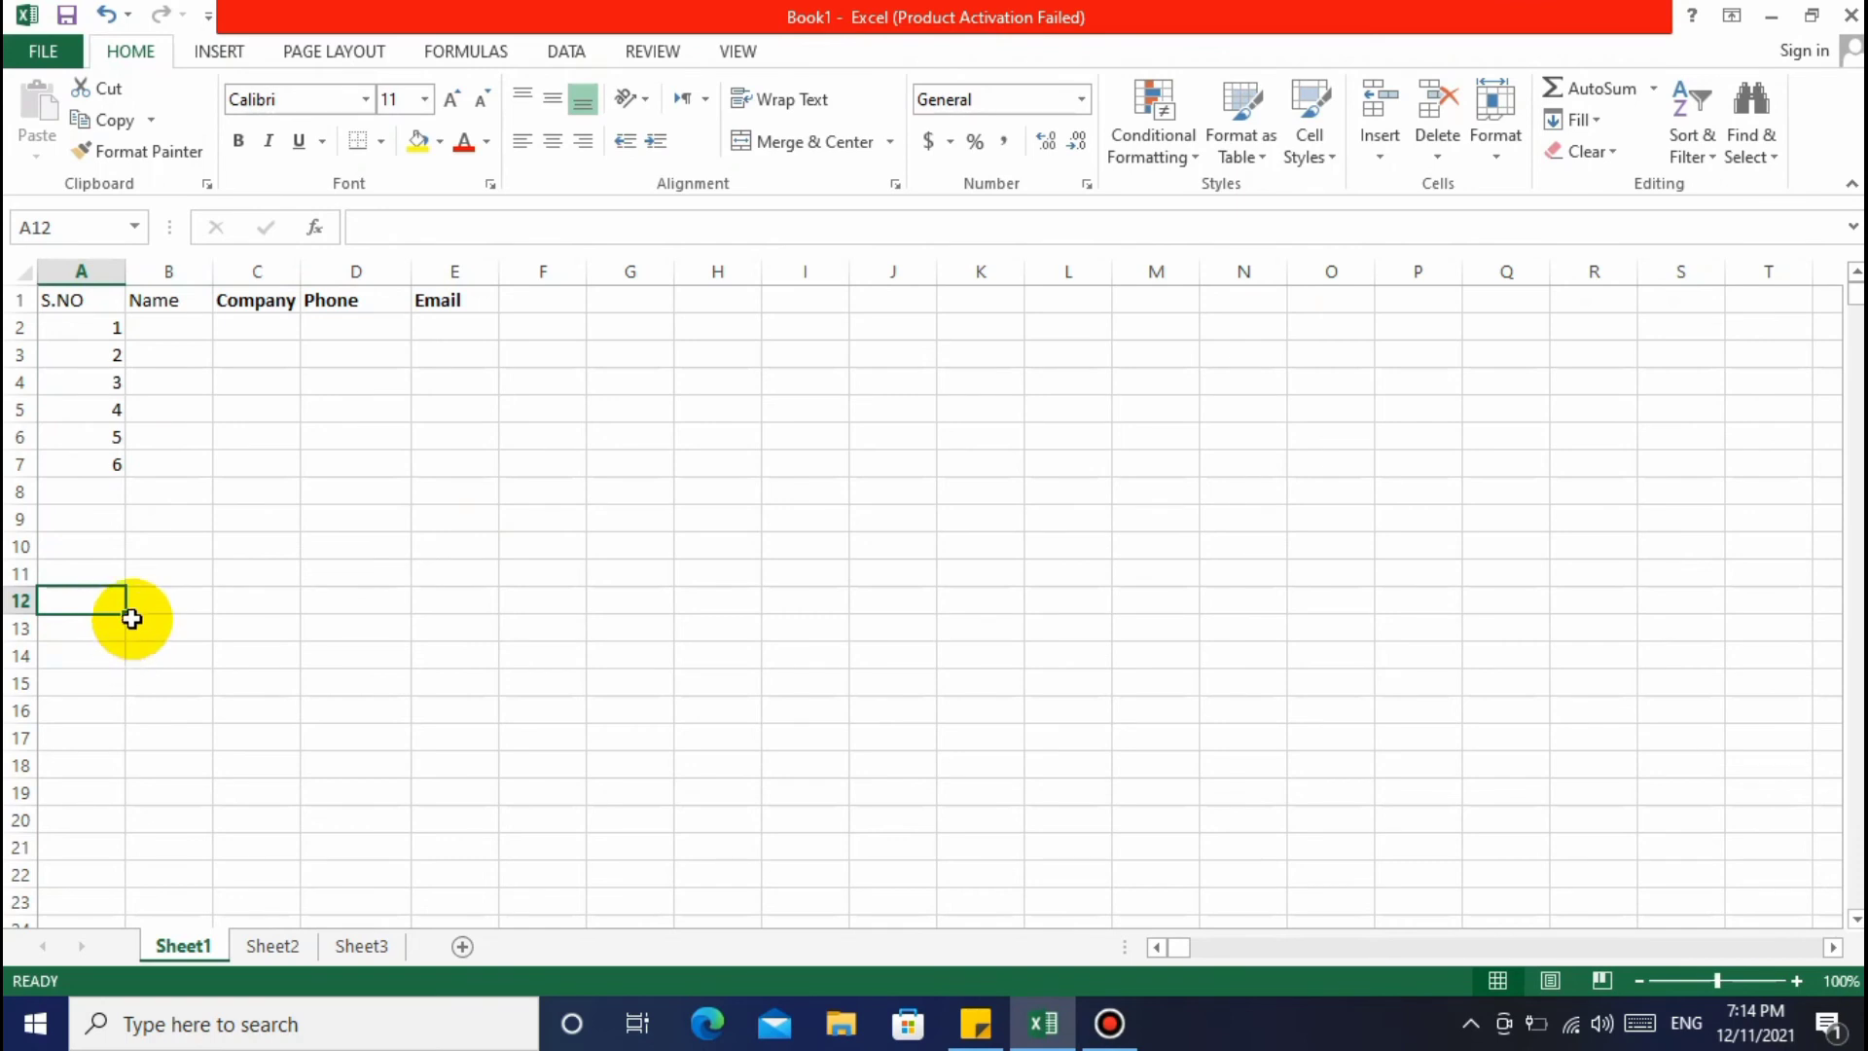
{"action": "left_click", "coordinate": [155, 511]}
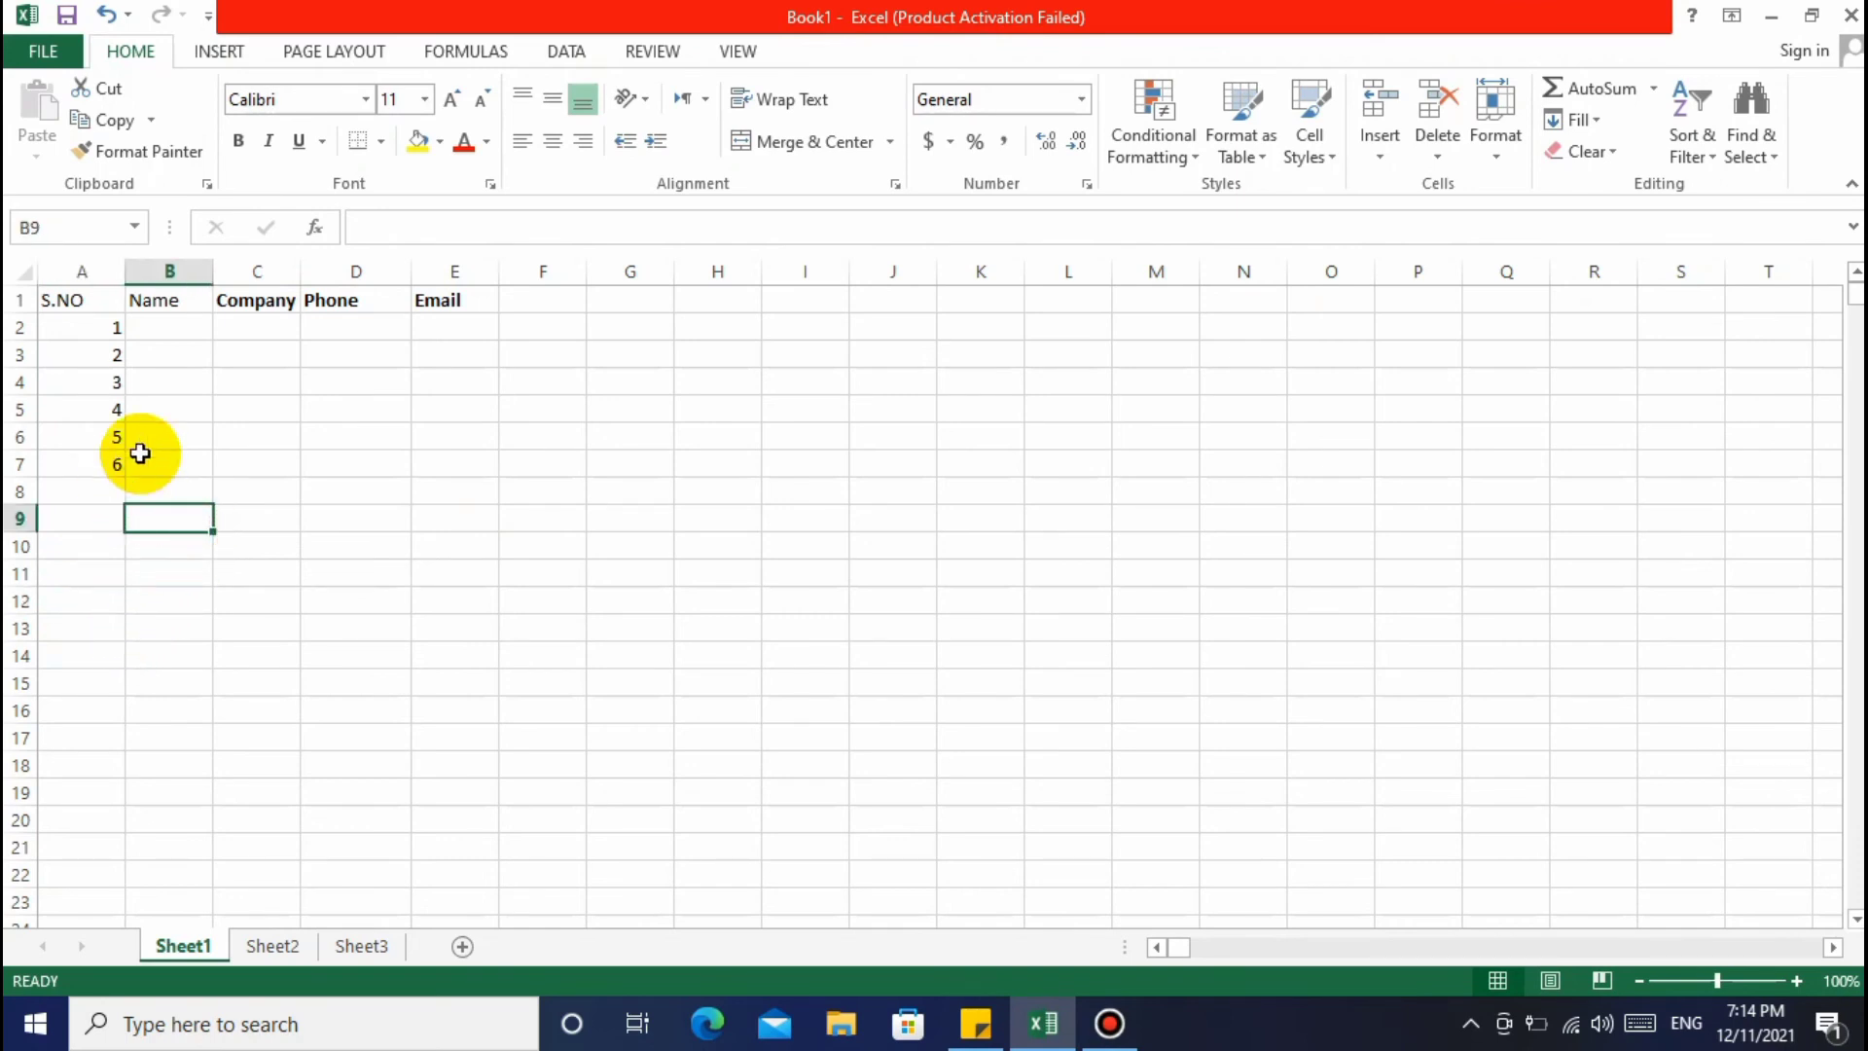
{"action": "left_click", "coordinate": [195, 495]}
Enter the person's first name in cell B2 under the Name header
{"action": "left_click", "coordinate": [184, 328]}
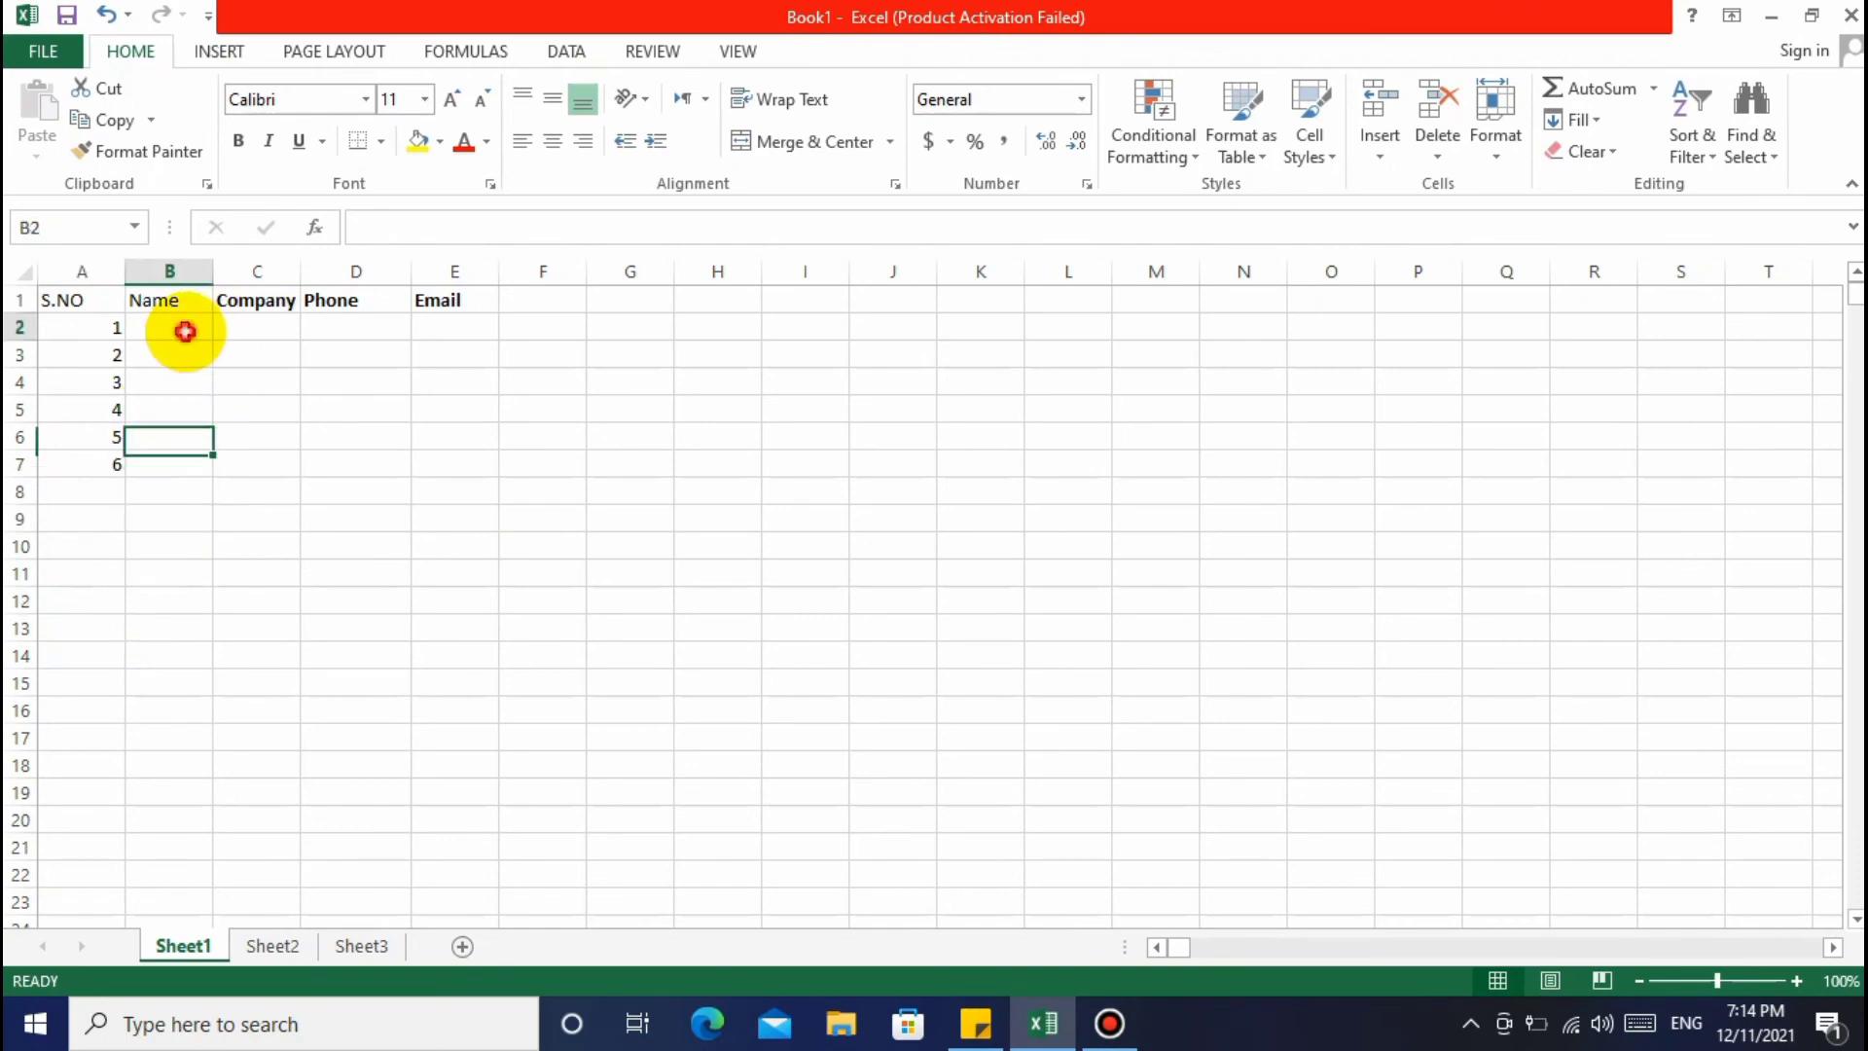
{"action": "type", "text": "Farrukh"}
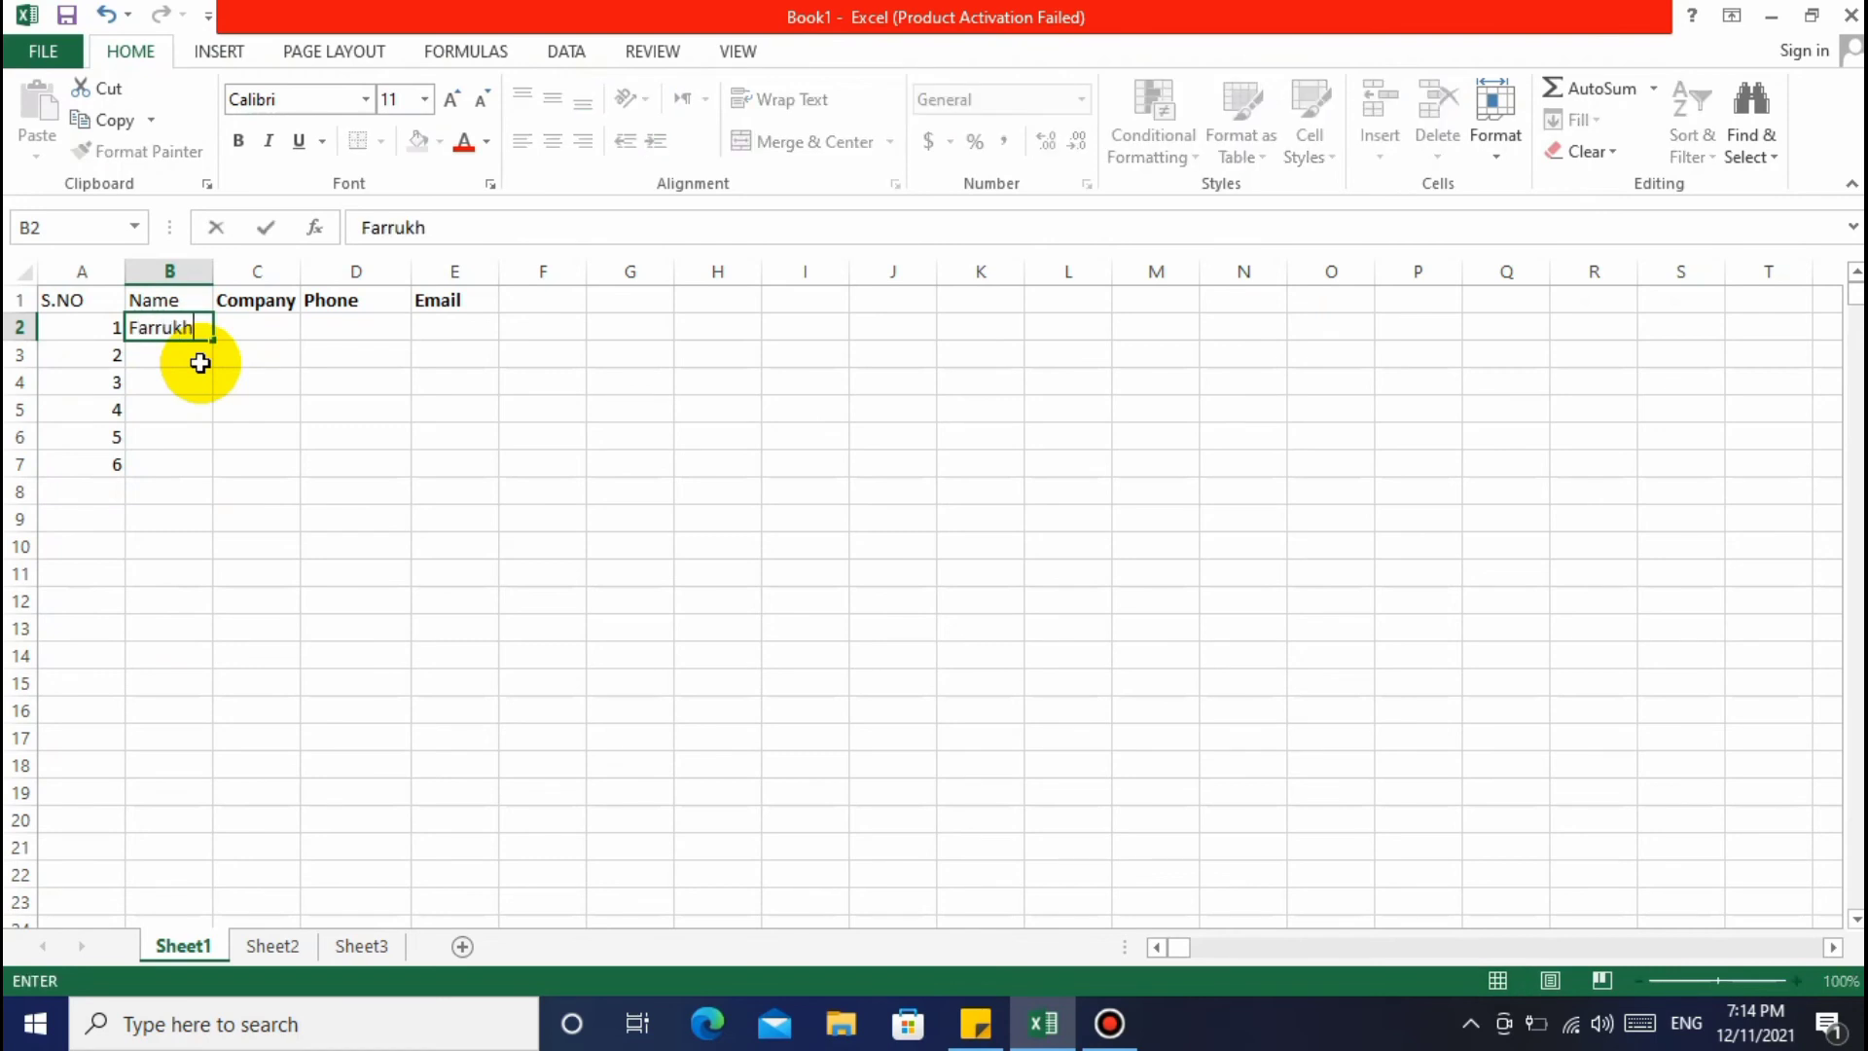
{"action": "key", "text": "Return"}
Copy the name in B2 into the whole range B2:E25 and deselect the range
{"action": "key", "text": "Up"}
{"action": "key", "text": "ctrl+c"}
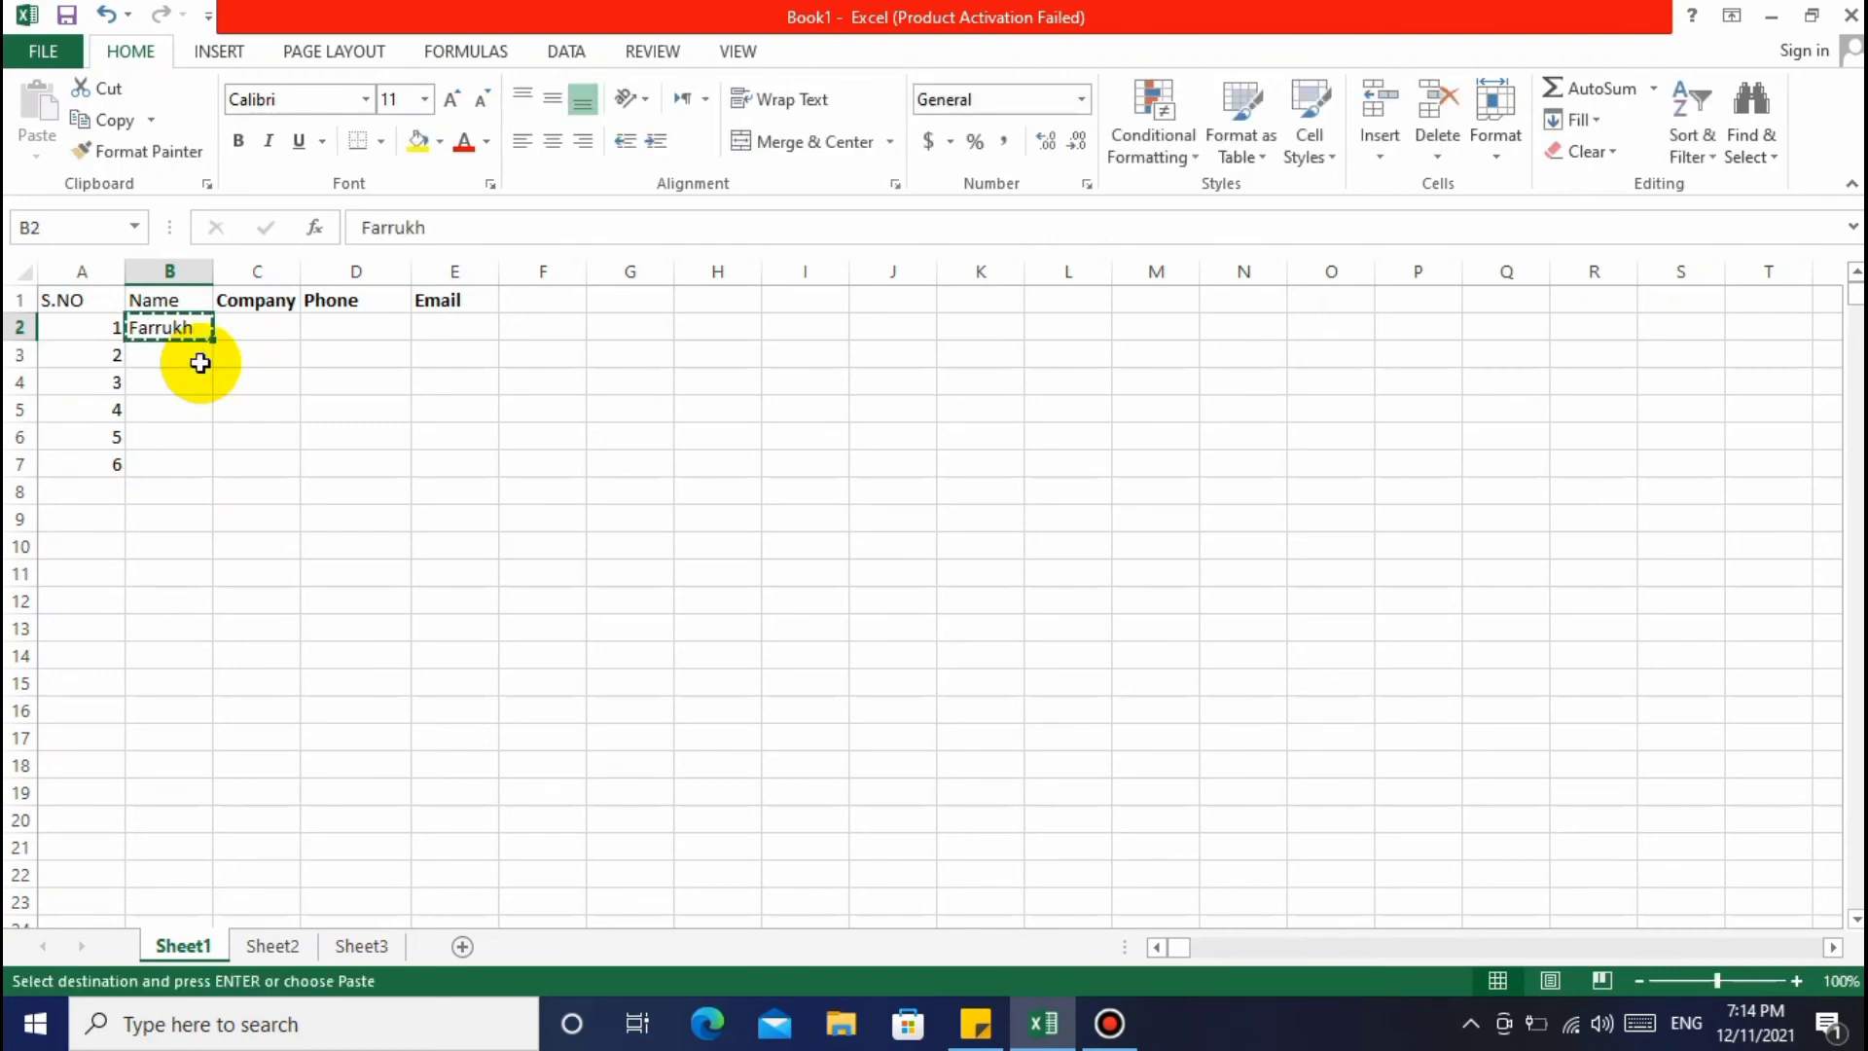
{"action": "key", "text": "shift+Down"}
{"action": "key", "text": "shift+Down"}
{"action": "key", "text": "shift+Down"}
{"action": "key", "text": "shift+Down"}
{"action": "key", "text": "shift+Down"}
{"action": "key", "text": "shift+Down"}
{"action": "key", "text": "shift+Down"}
{"action": "key", "text": "shift+Down"}
{"action": "key", "text": "shift+Down"}
{"action": "key", "text": "shift+Down"}
{"action": "key", "text": "shift+Down"}
{"action": "key", "text": "shift+Down"}
{"action": "key", "text": "shift+Down"}
{"action": "key", "text": "shift+Down"}
{"action": "key", "text": "shift+Down"}
{"action": "key", "text": "shift+Down"}
{"action": "key", "text": "shift+Down"}
{"action": "key", "text": "shift+Down"}
{"action": "key", "text": "shift+Down"}
{"action": "key", "text": "shift+Down"}
{"action": "key", "text": "shift+Down"}
{"action": "key", "text": "shift+Right"}
{"action": "key", "text": "shift+Right"}
{"action": "key", "text": "shift+Right"}
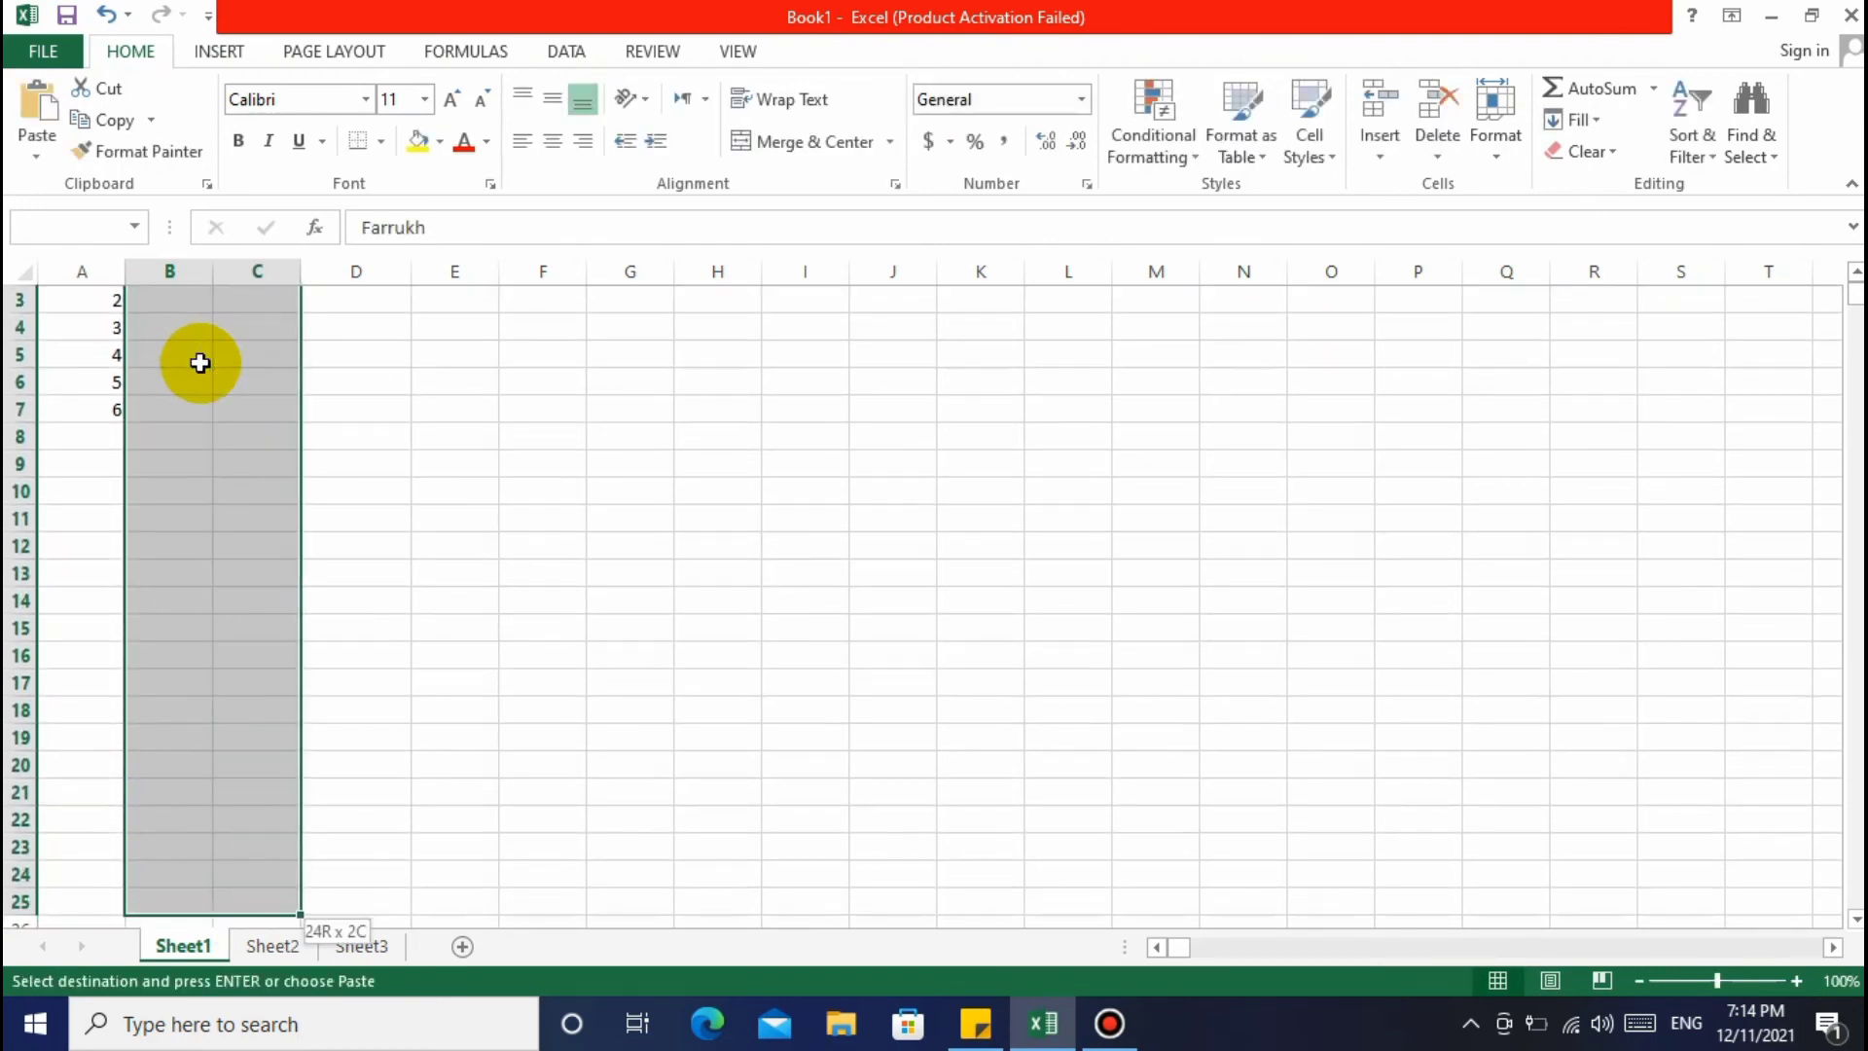
{"action": "key", "text": "ctrl+v"}
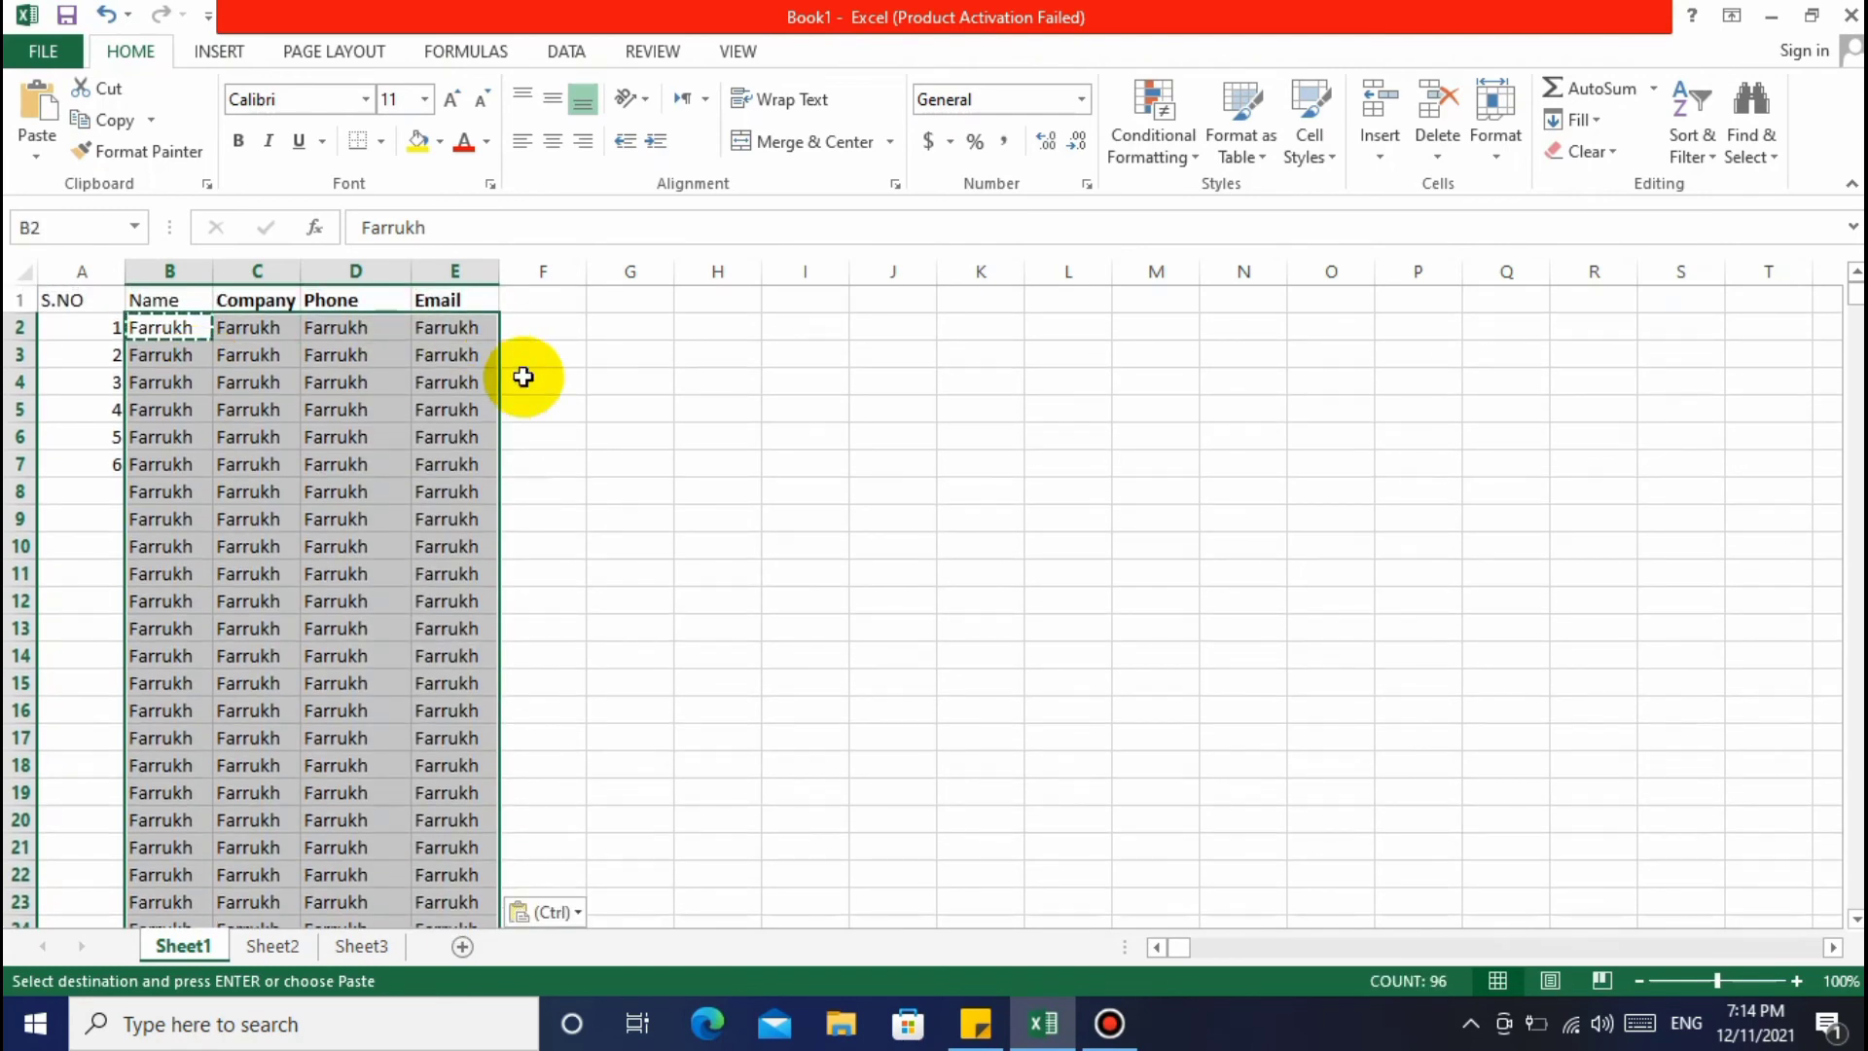
{"action": "left_click", "coordinate": [715, 413]}
{"action": "scroll", "coordinate": [188, 516], "scroll_direction": "down", "scroll_amount": 1}
{"action": "scroll", "coordinate": [187, 509], "scroll_direction": "up", "scroll_amount": 1}
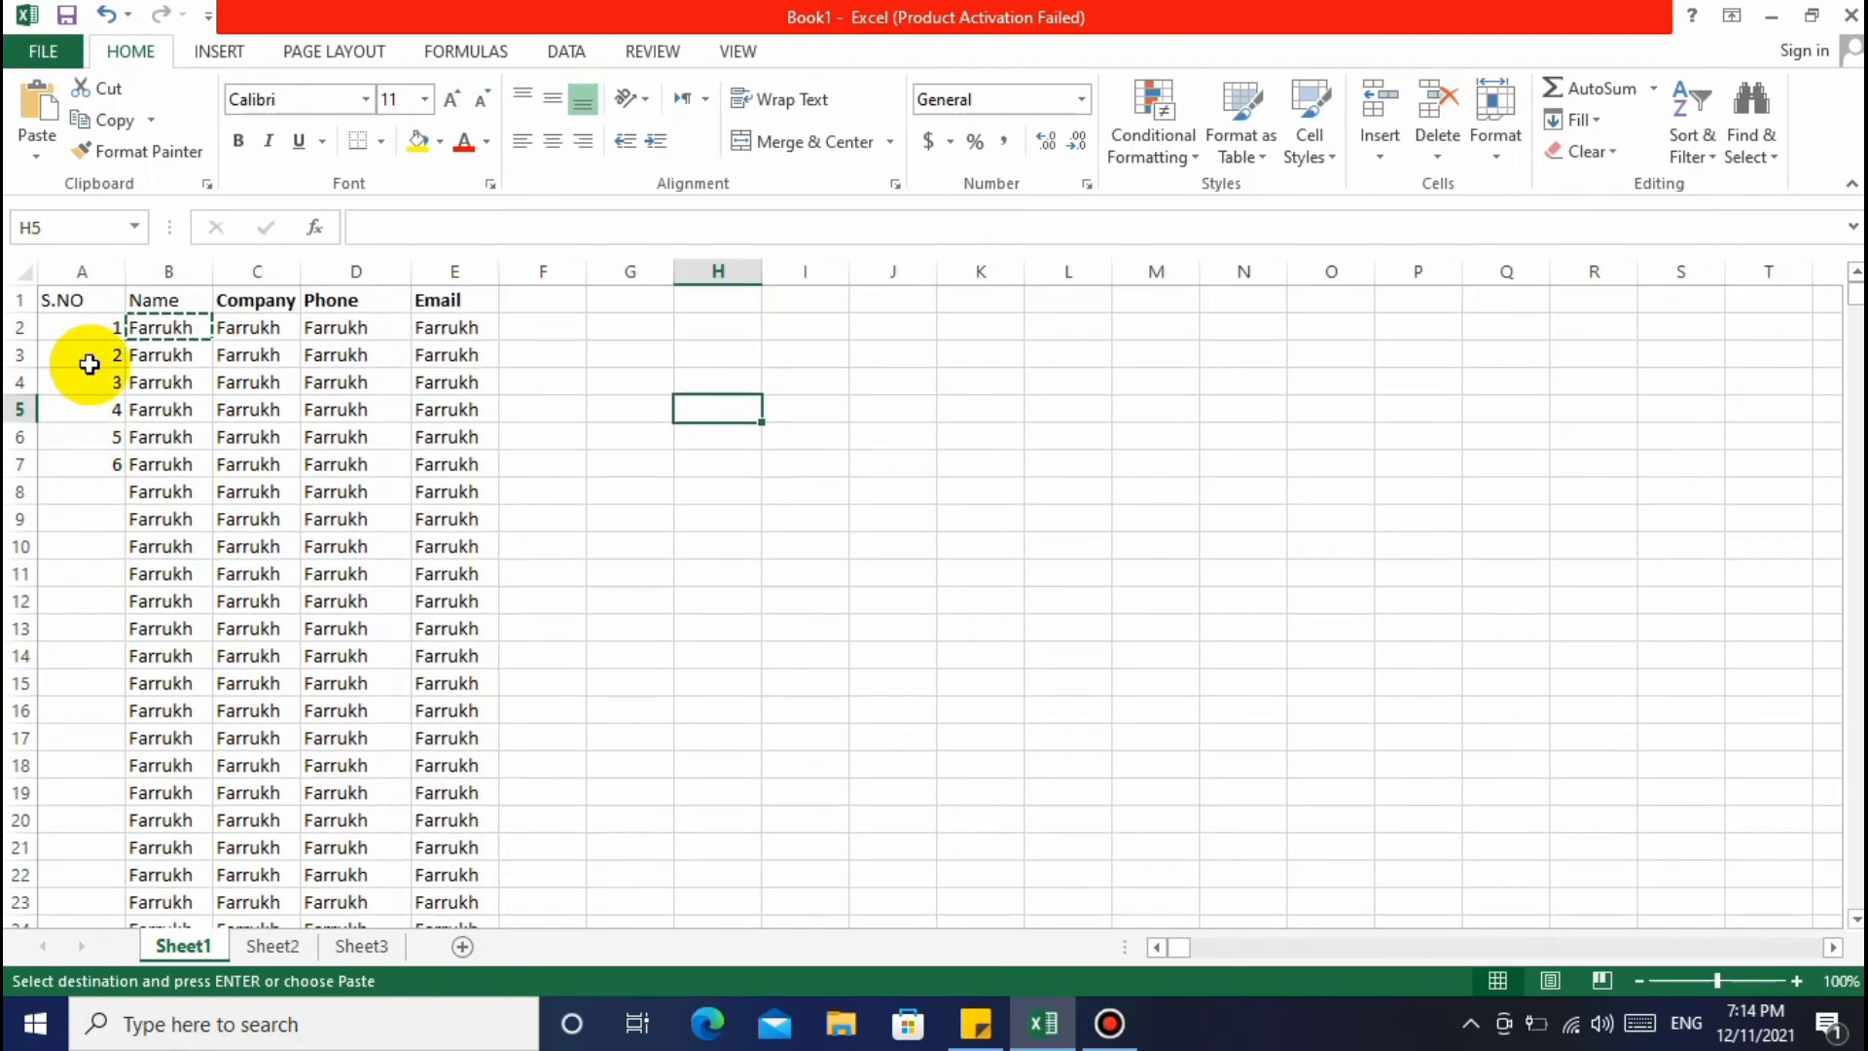
{"action": "left_click", "coordinate": [90, 333]}
{"action": "left_click_drag", "start_coordinate": [91, 366], "coordinate": [78, 903]}
{"action": "left_click", "coordinate": [91, 459]}
{"action": "left_click", "coordinate": [982, 743]}
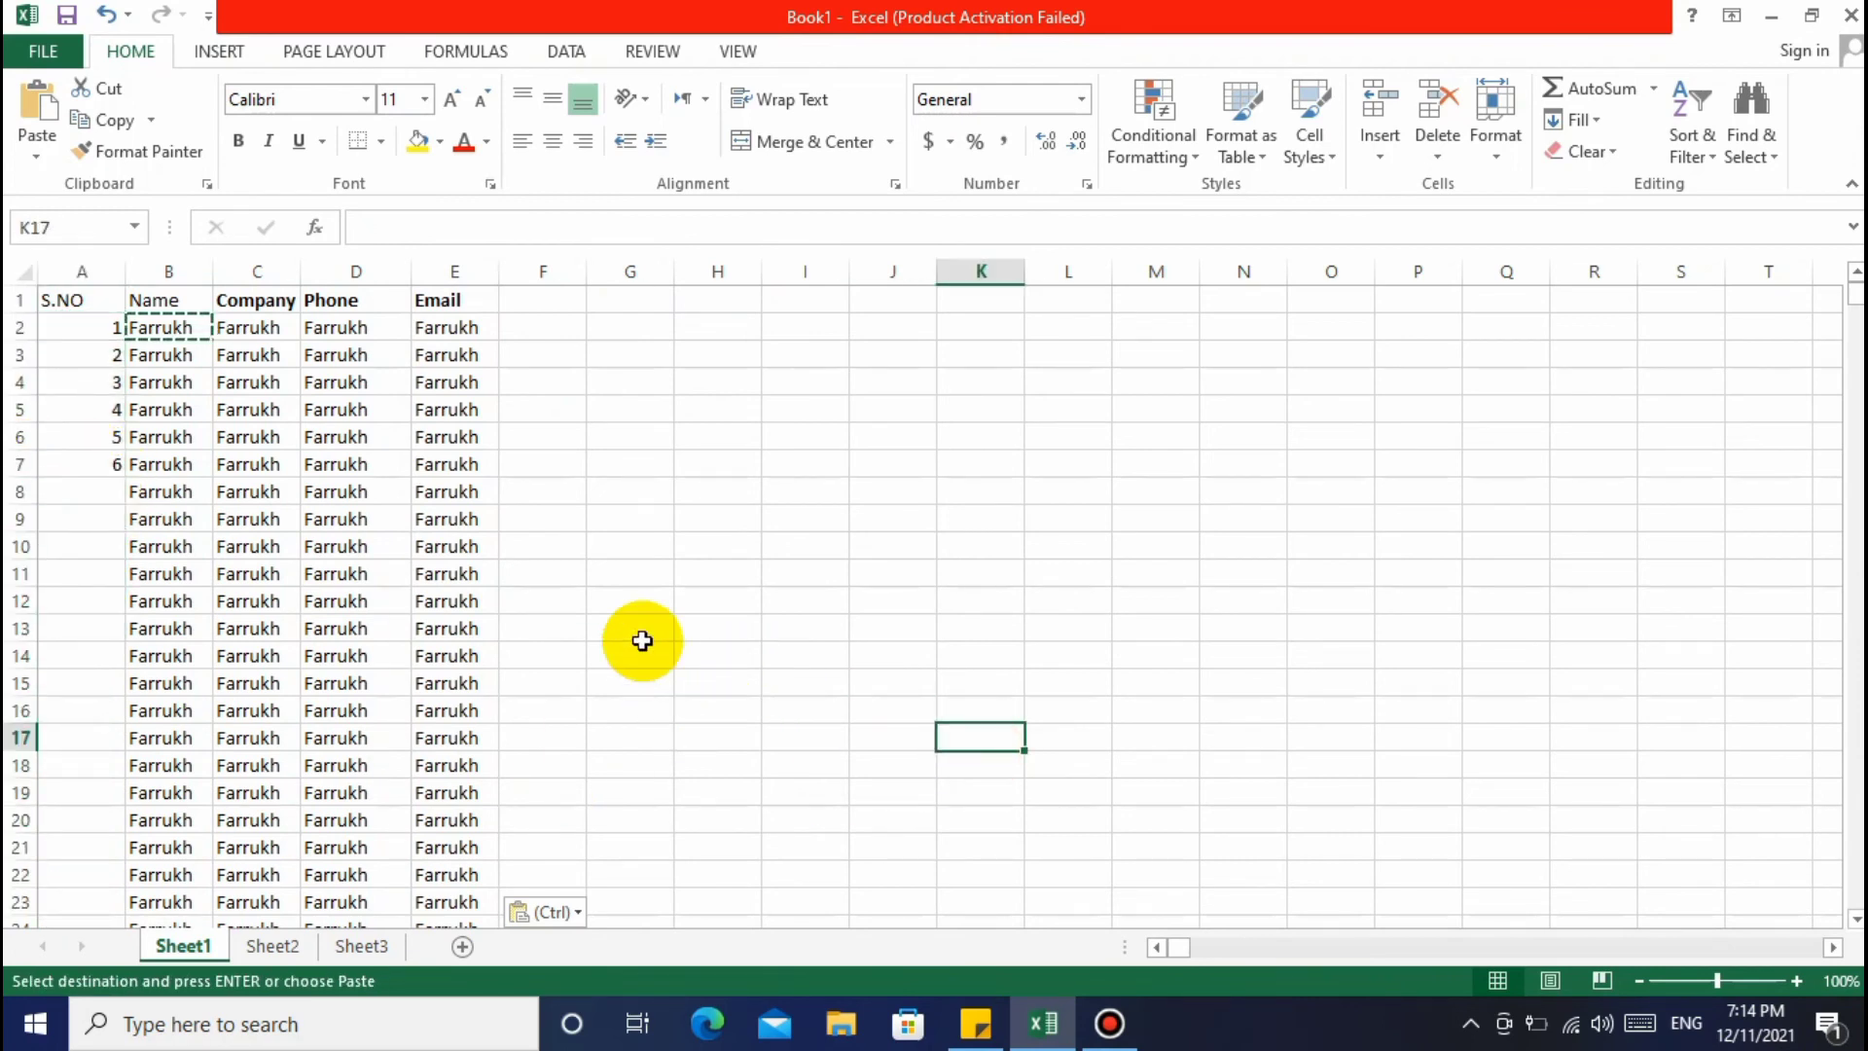
{"action": "left_click", "coordinate": [612, 612]}
{"action": "left_click", "coordinate": [84, 464]}
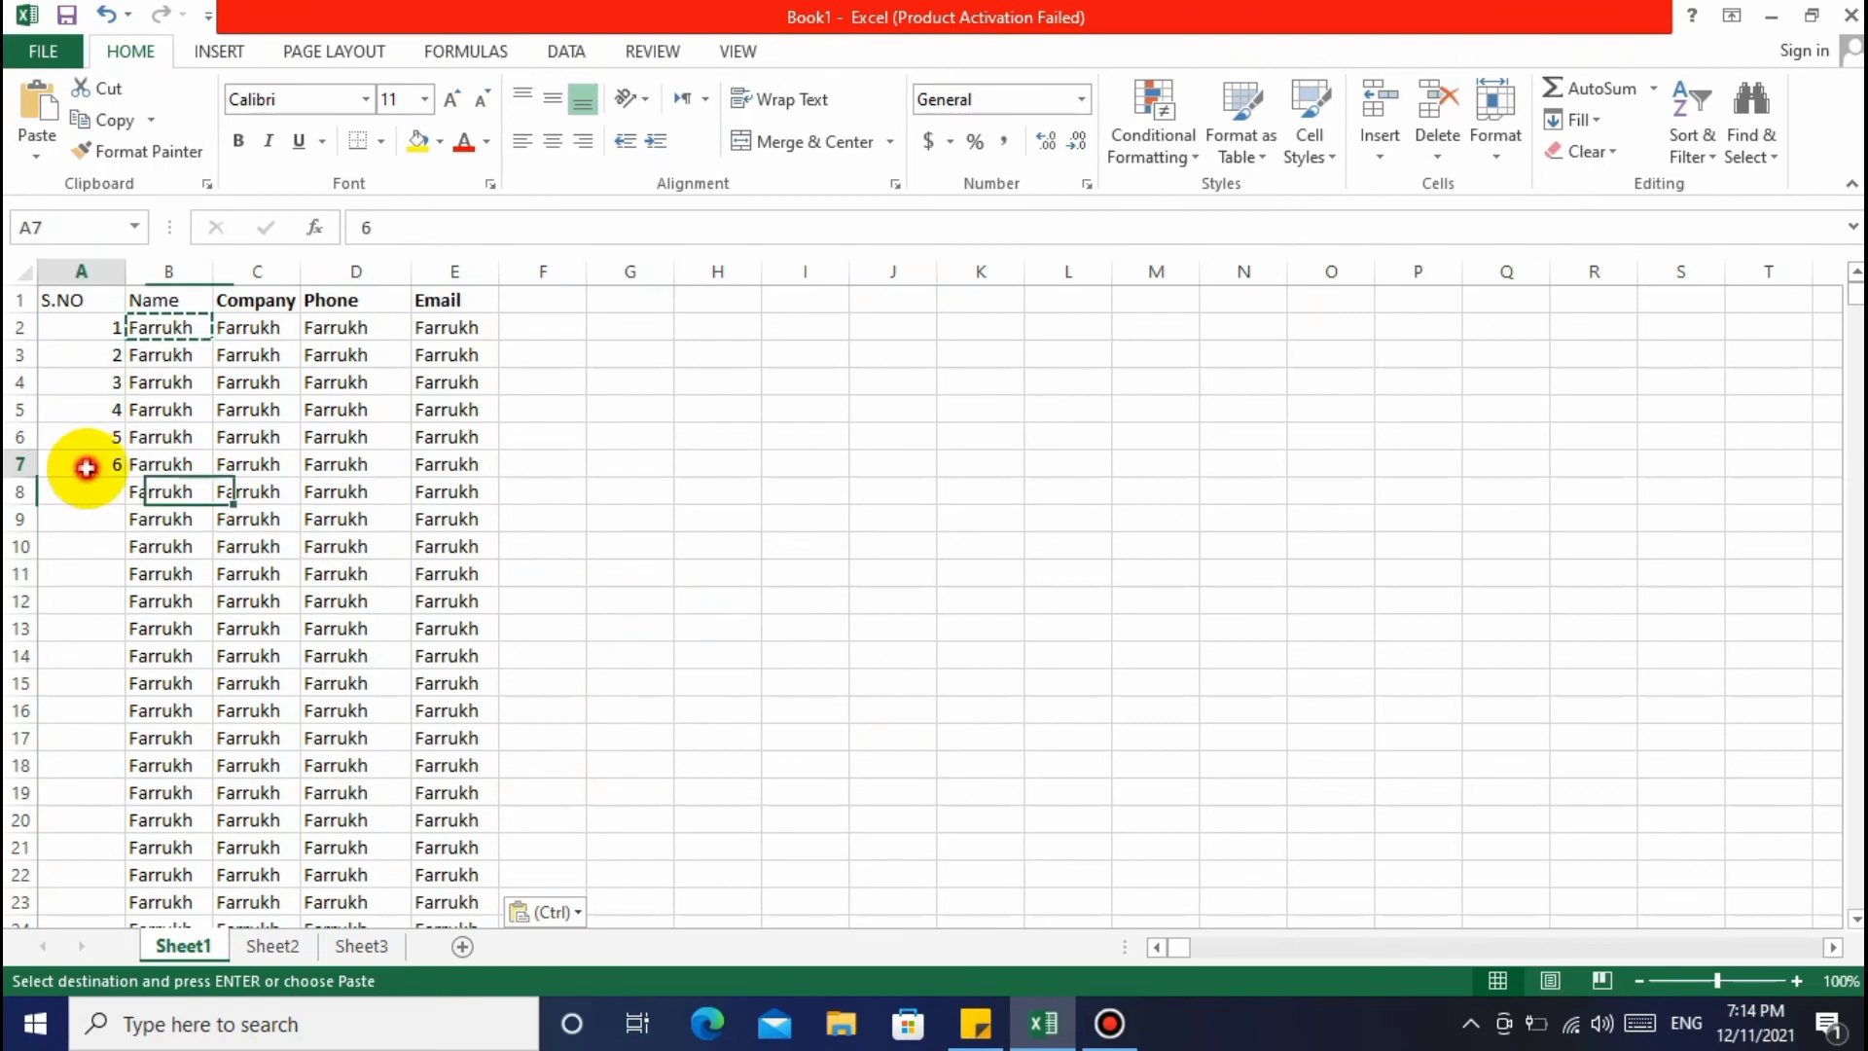
{"action": "left_click_drag", "start_coordinate": [92, 331], "coordinate": [94, 368]}
{"action": "left_click", "coordinate": [85, 413]}
{"action": "left_click", "coordinate": [88, 469]}
{"action": "left_click", "coordinate": [84, 337]}
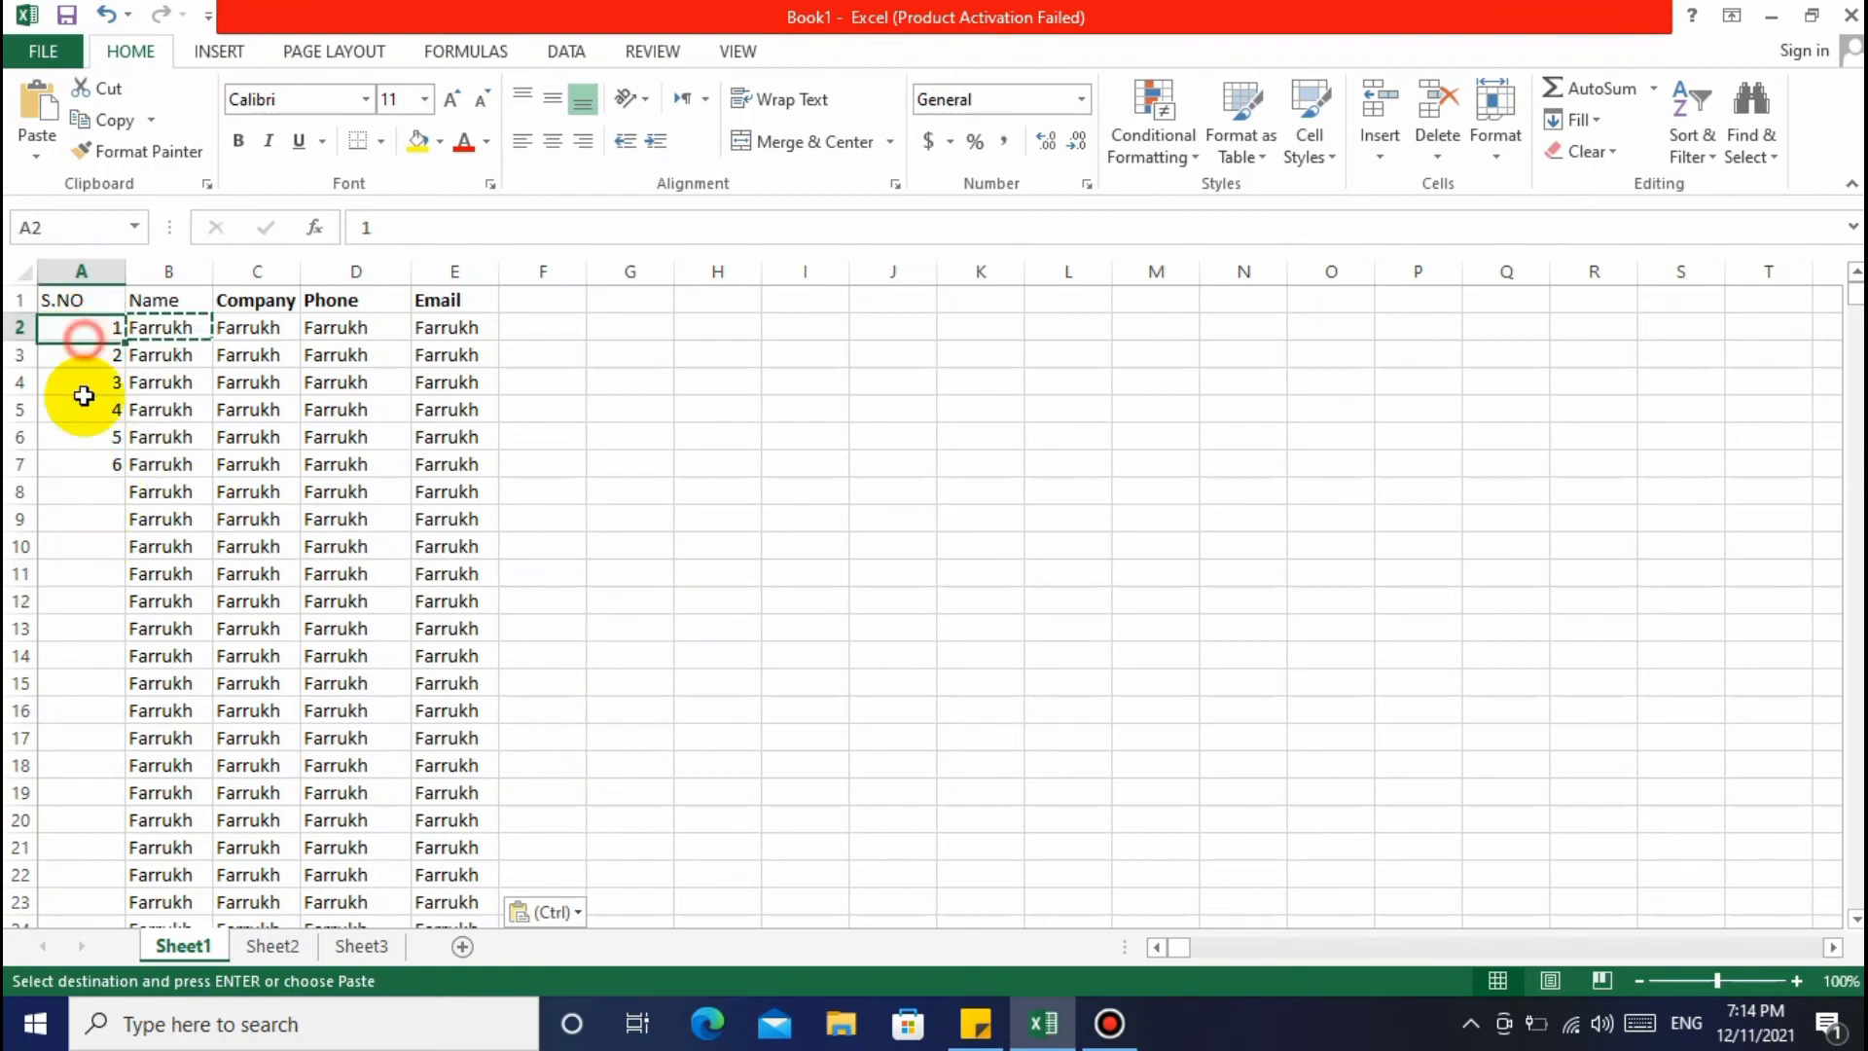
{"action": "left_click", "coordinate": [90, 472]}
Try to extend the numbering by filling A7 down into A8, and undo the fill
{"action": "left_click_drag", "start_coordinate": [124, 482], "coordinate": [109, 501]}
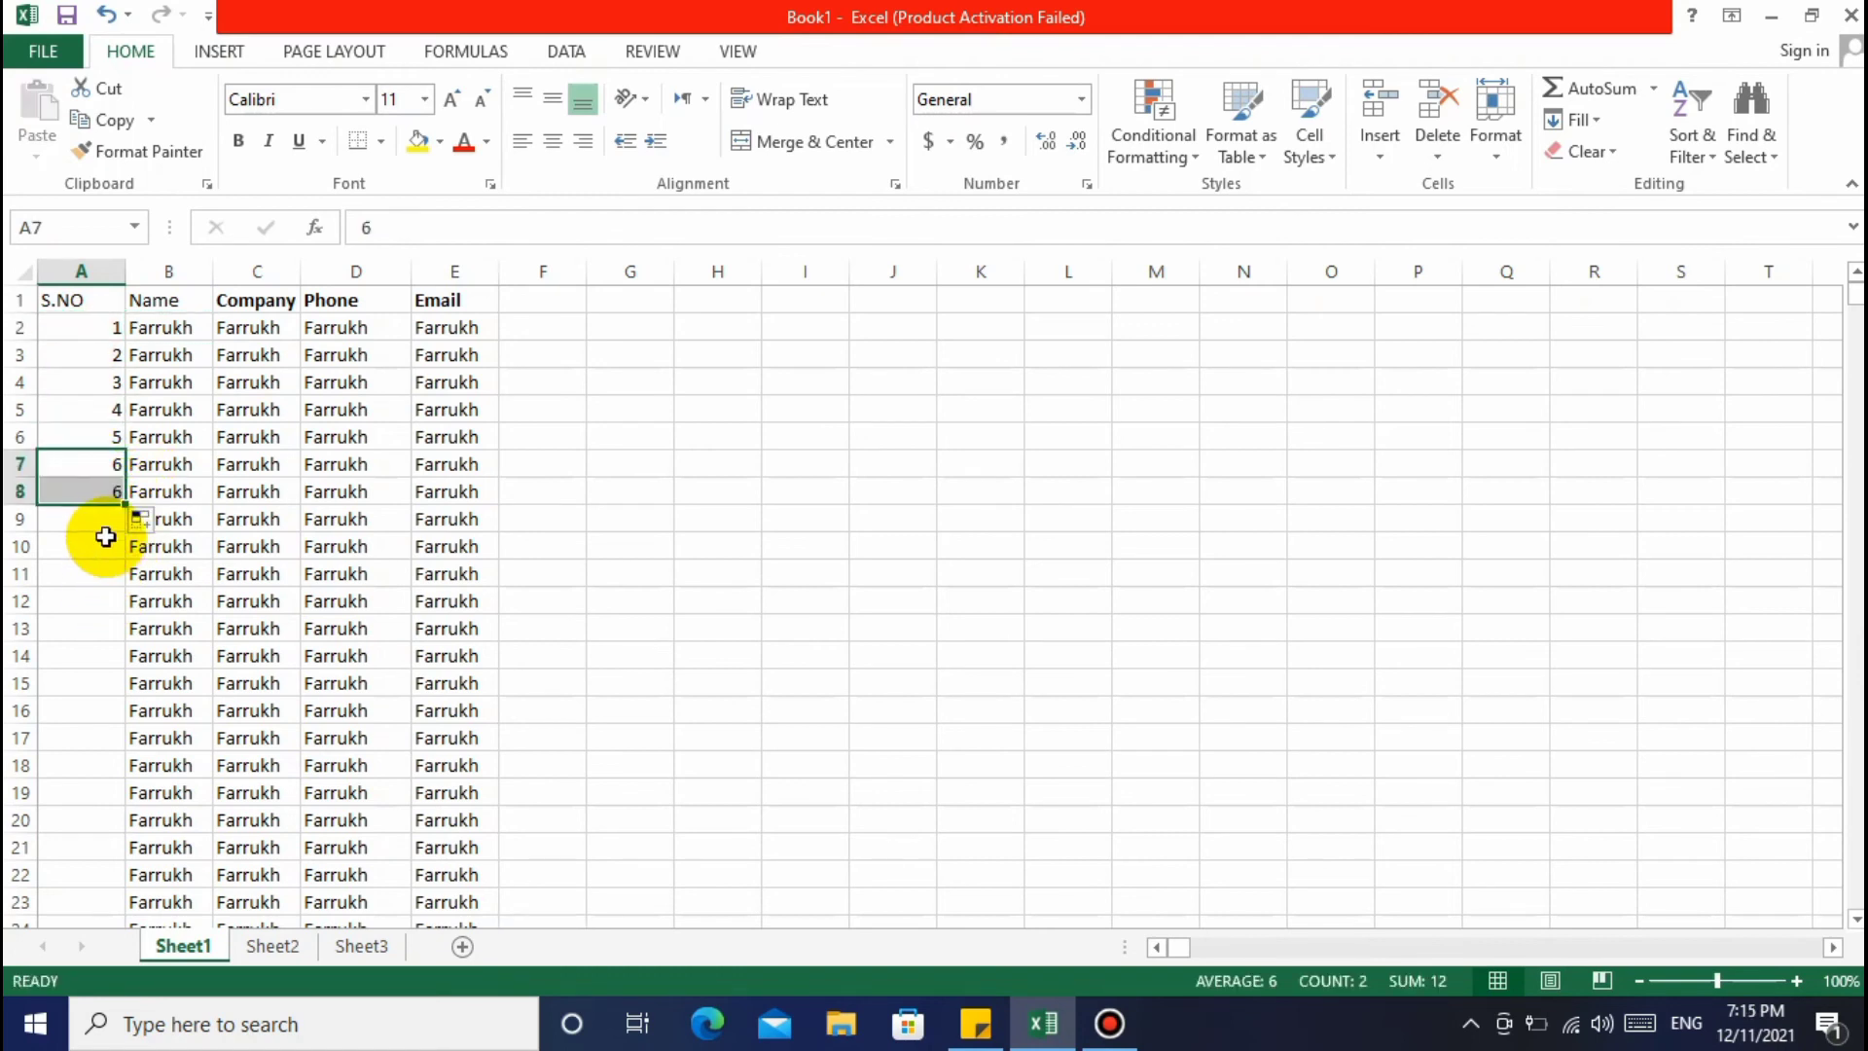
{"action": "key", "text": "ctrl+z"}
{"action": "left_click", "coordinate": [807, 540]}
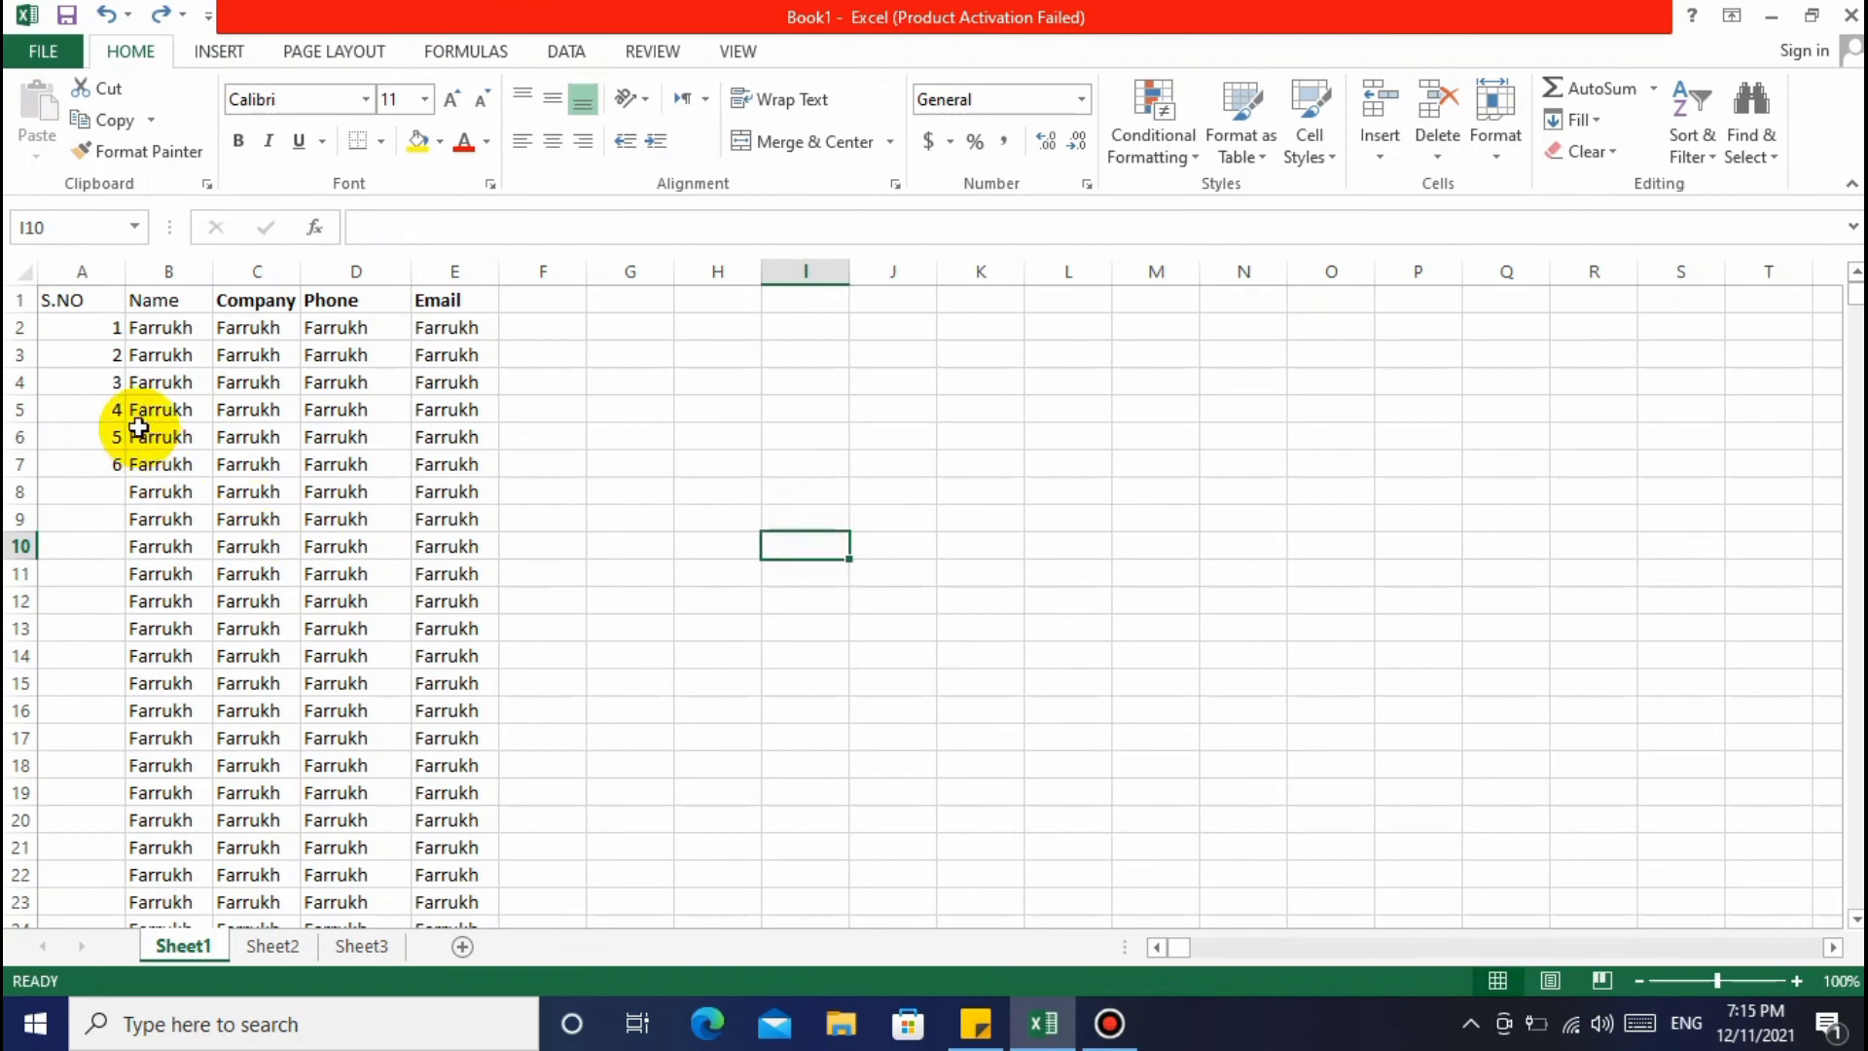
Extend the consecutive serial numbers in column A down to A25, ending at 24, and select cell A5
{"action": "left_click_drag", "start_coordinate": [97, 328], "coordinate": [123, 882]}
{"action": "left_click", "coordinate": [70, 596]}
{"action": "scroll", "coordinate": [237, 529], "scroll_direction": "up", "scroll_amount": 1}
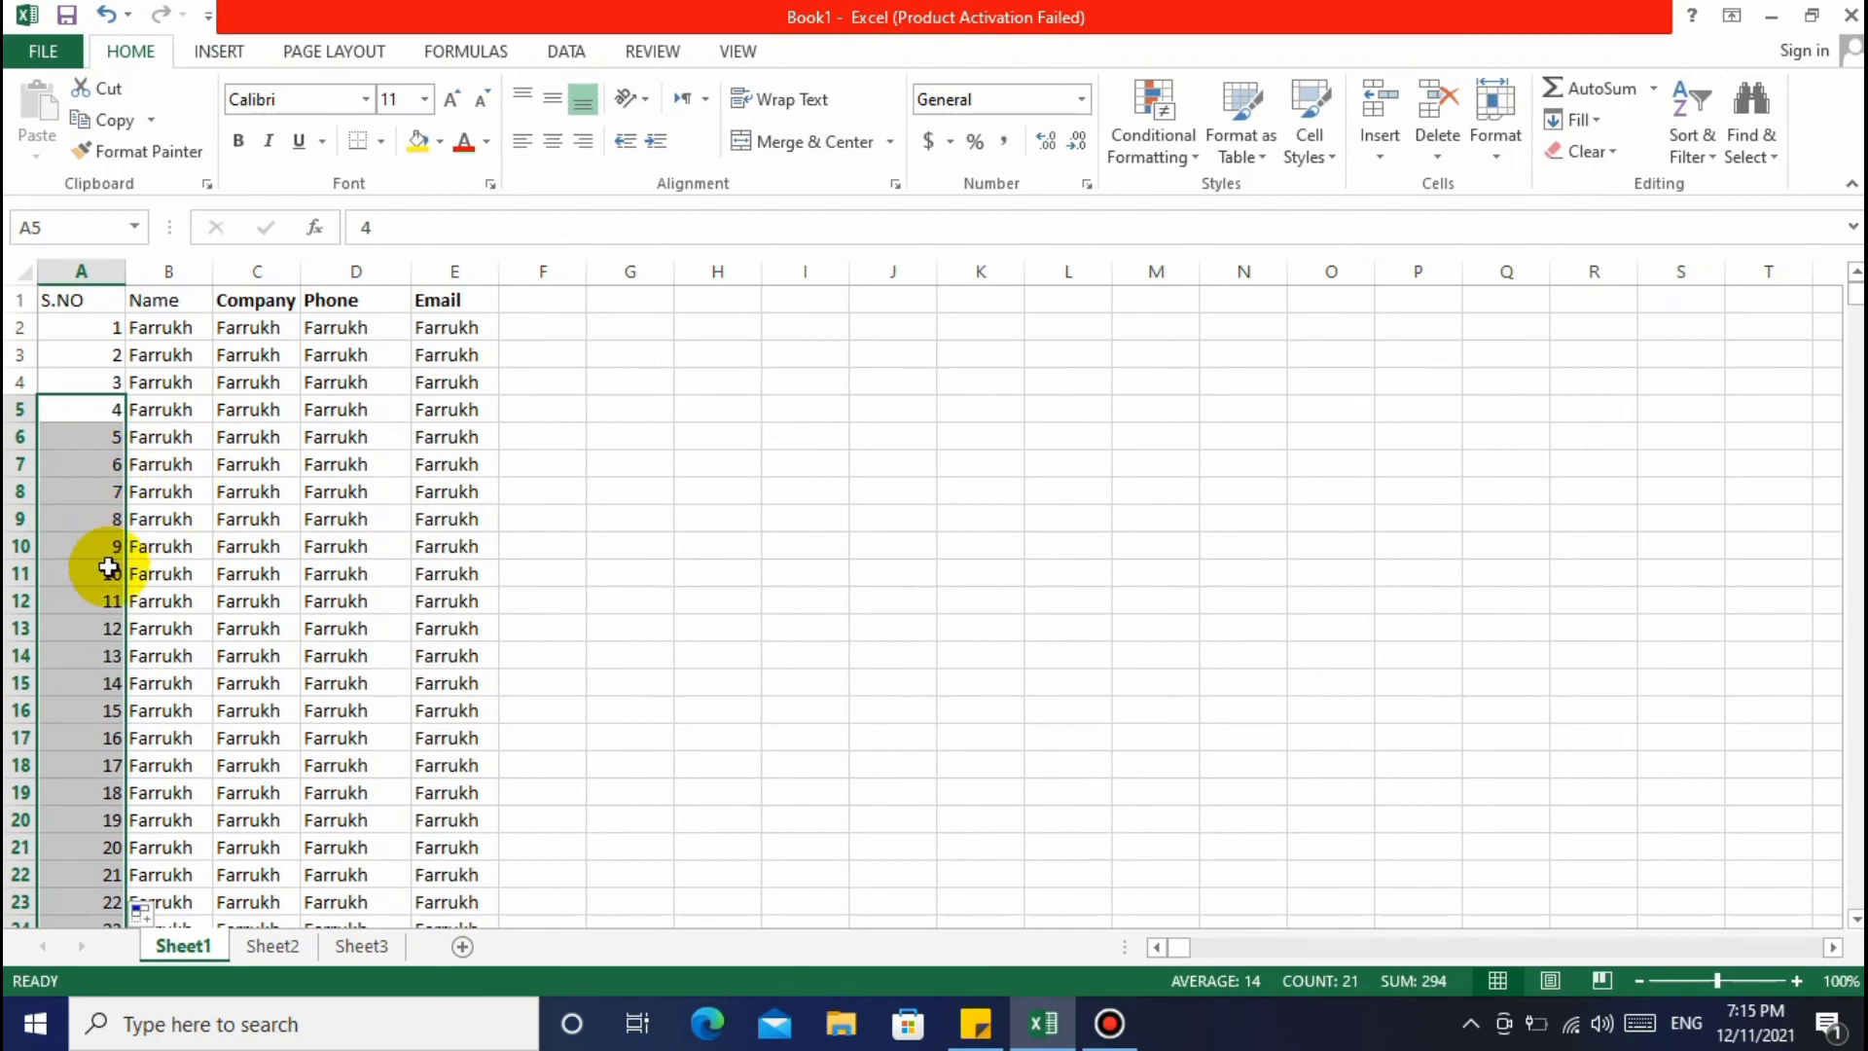
{"action": "scroll", "coordinate": [113, 708], "scroll_direction": "down", "scroll_amount": 2}
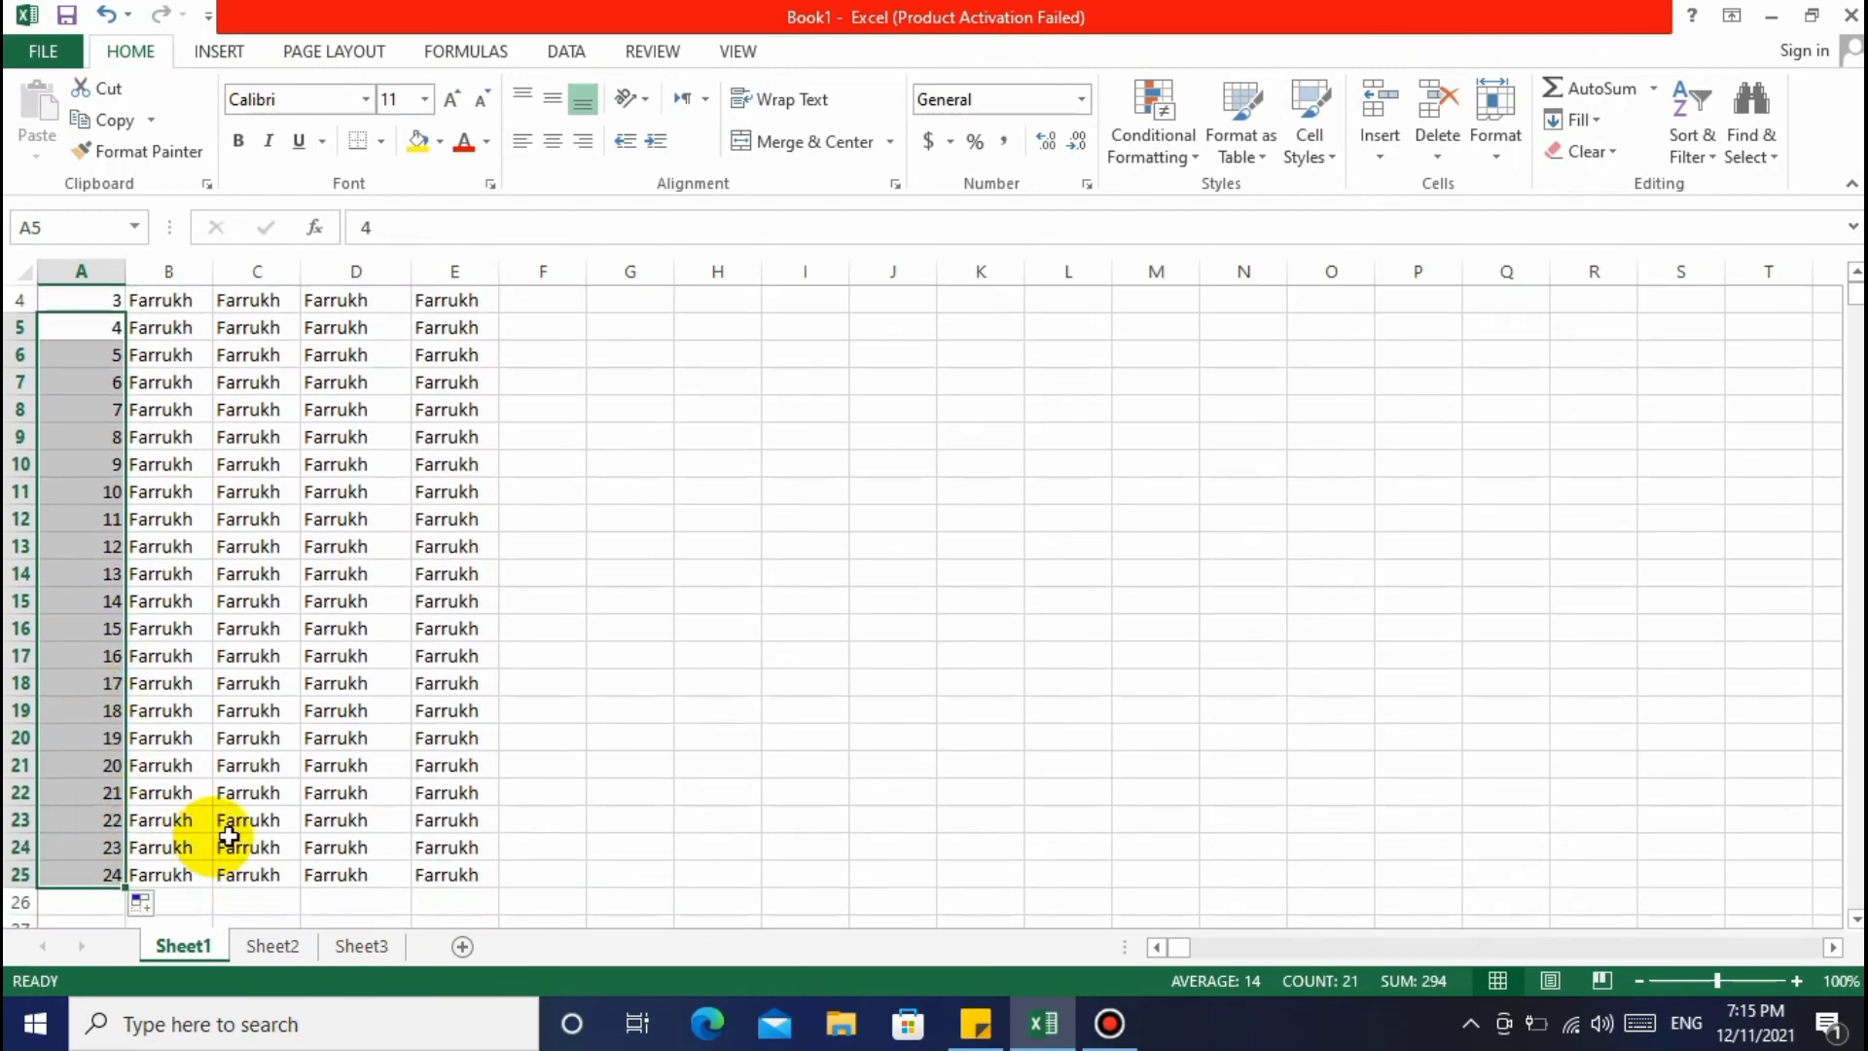
{"action": "scroll", "coordinate": [600, 747], "scroll_direction": "up", "scroll_amount": 1}
{"action": "left_click", "coordinate": [90, 408]}
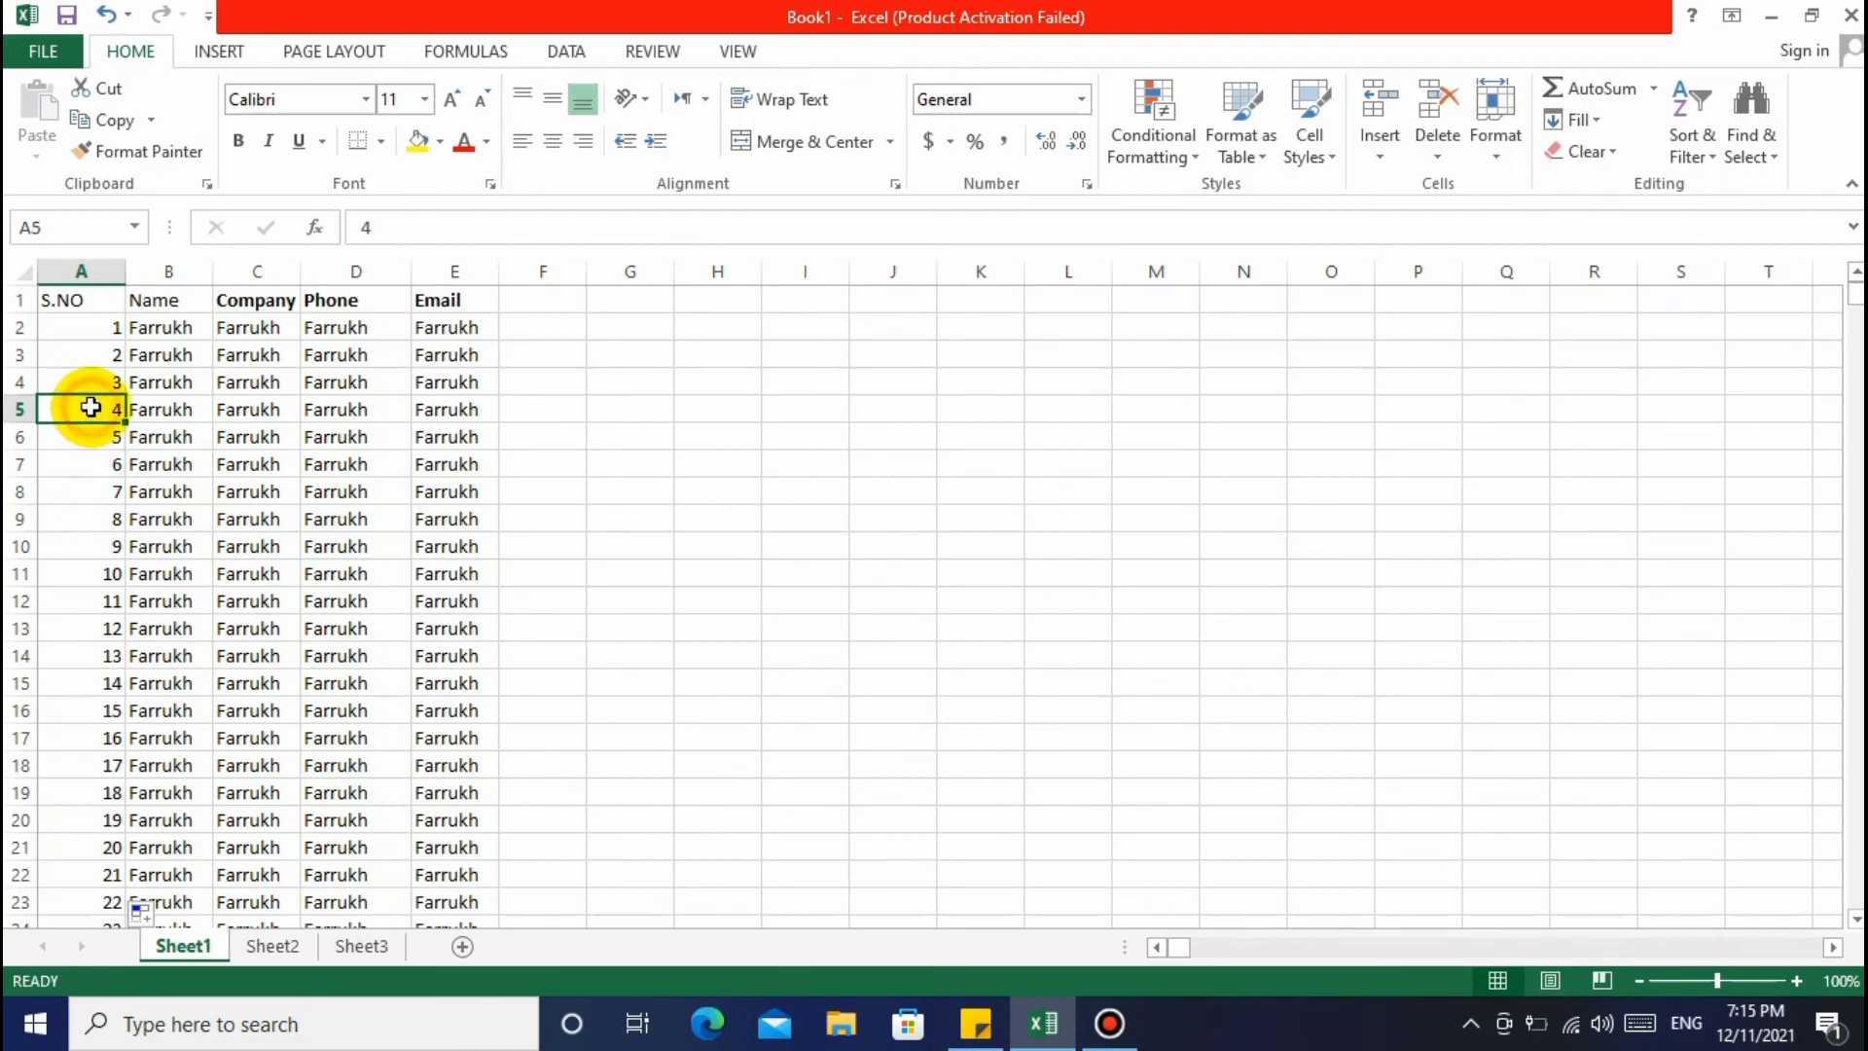
Clear the serial numbers from A5 down to A25, keeping only the first three, and deselect the range
{"action": "key", "text": "ctrl+shift+Down"}
{"action": "key", "text": "Delete"}
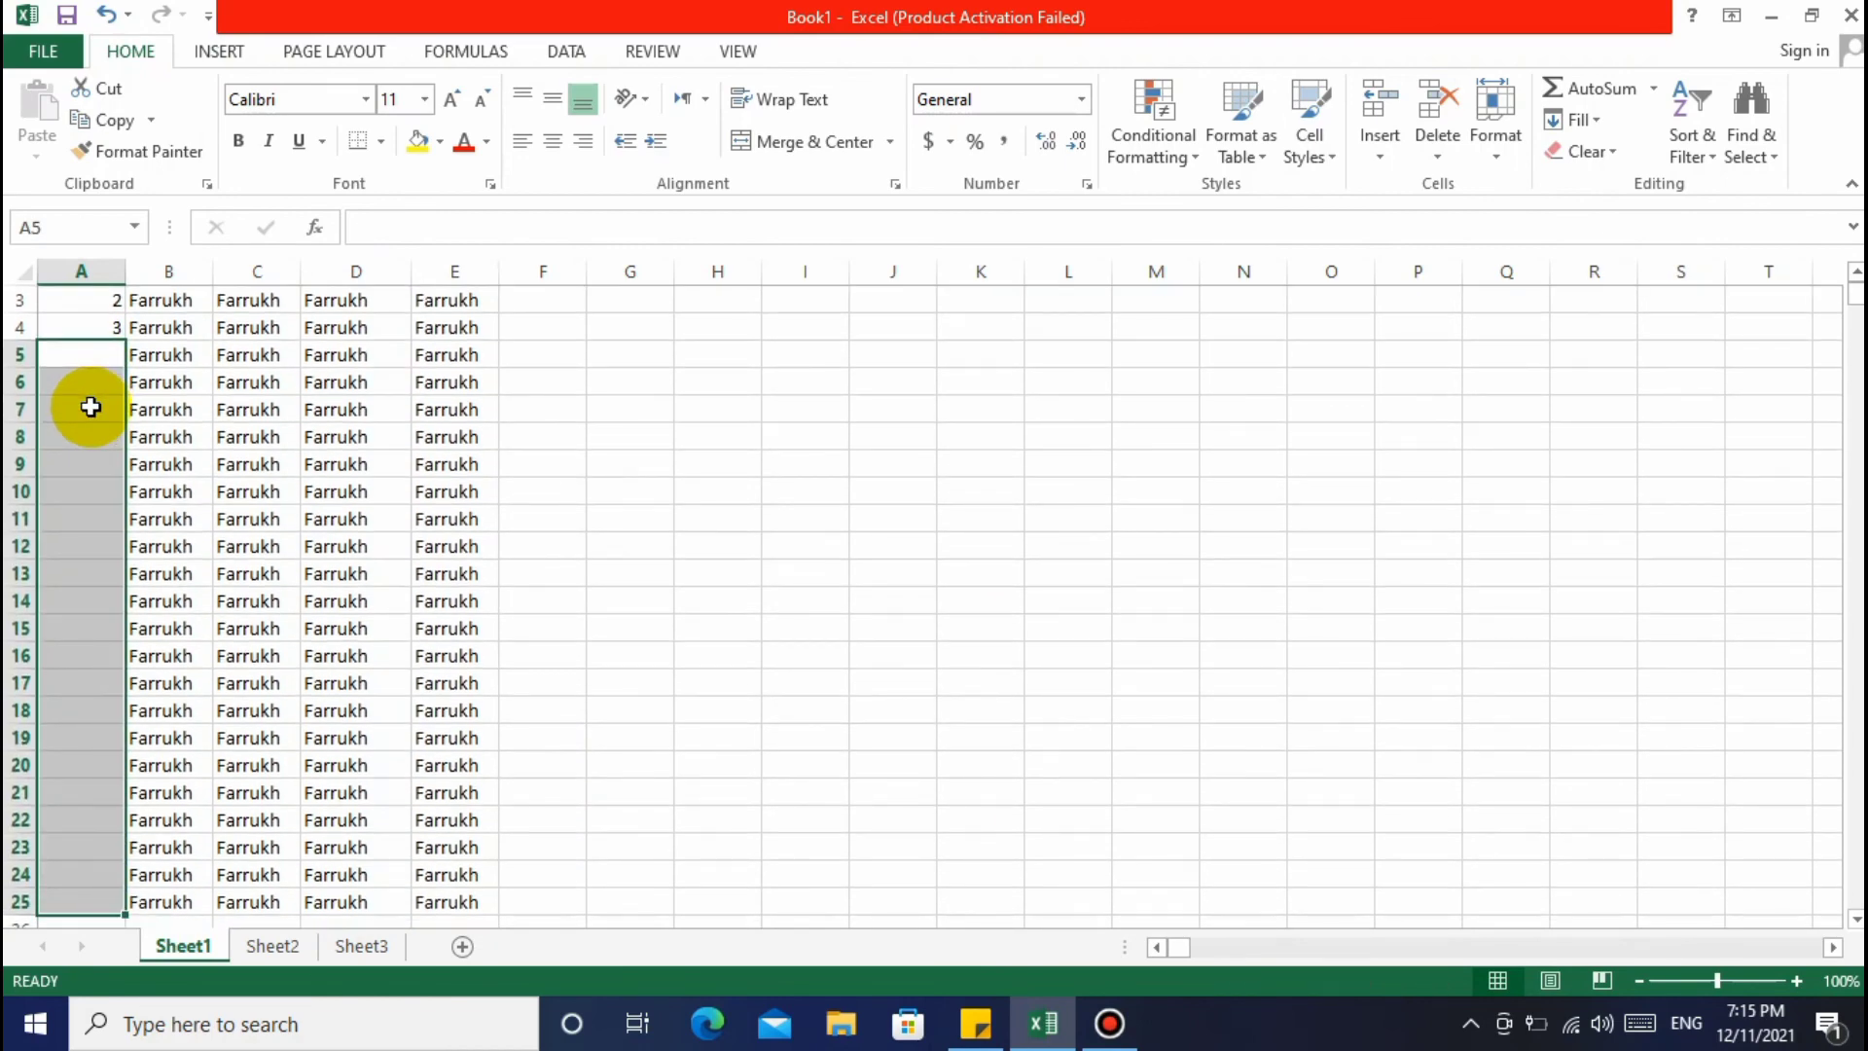
{"action": "scroll", "coordinate": [89, 408], "scroll_direction": "up", "scroll_amount": 1}
{"action": "scroll", "coordinate": [89, 407], "scroll_direction": "up", "scroll_amount": 1}
{"action": "left_click", "coordinate": [87, 381]}
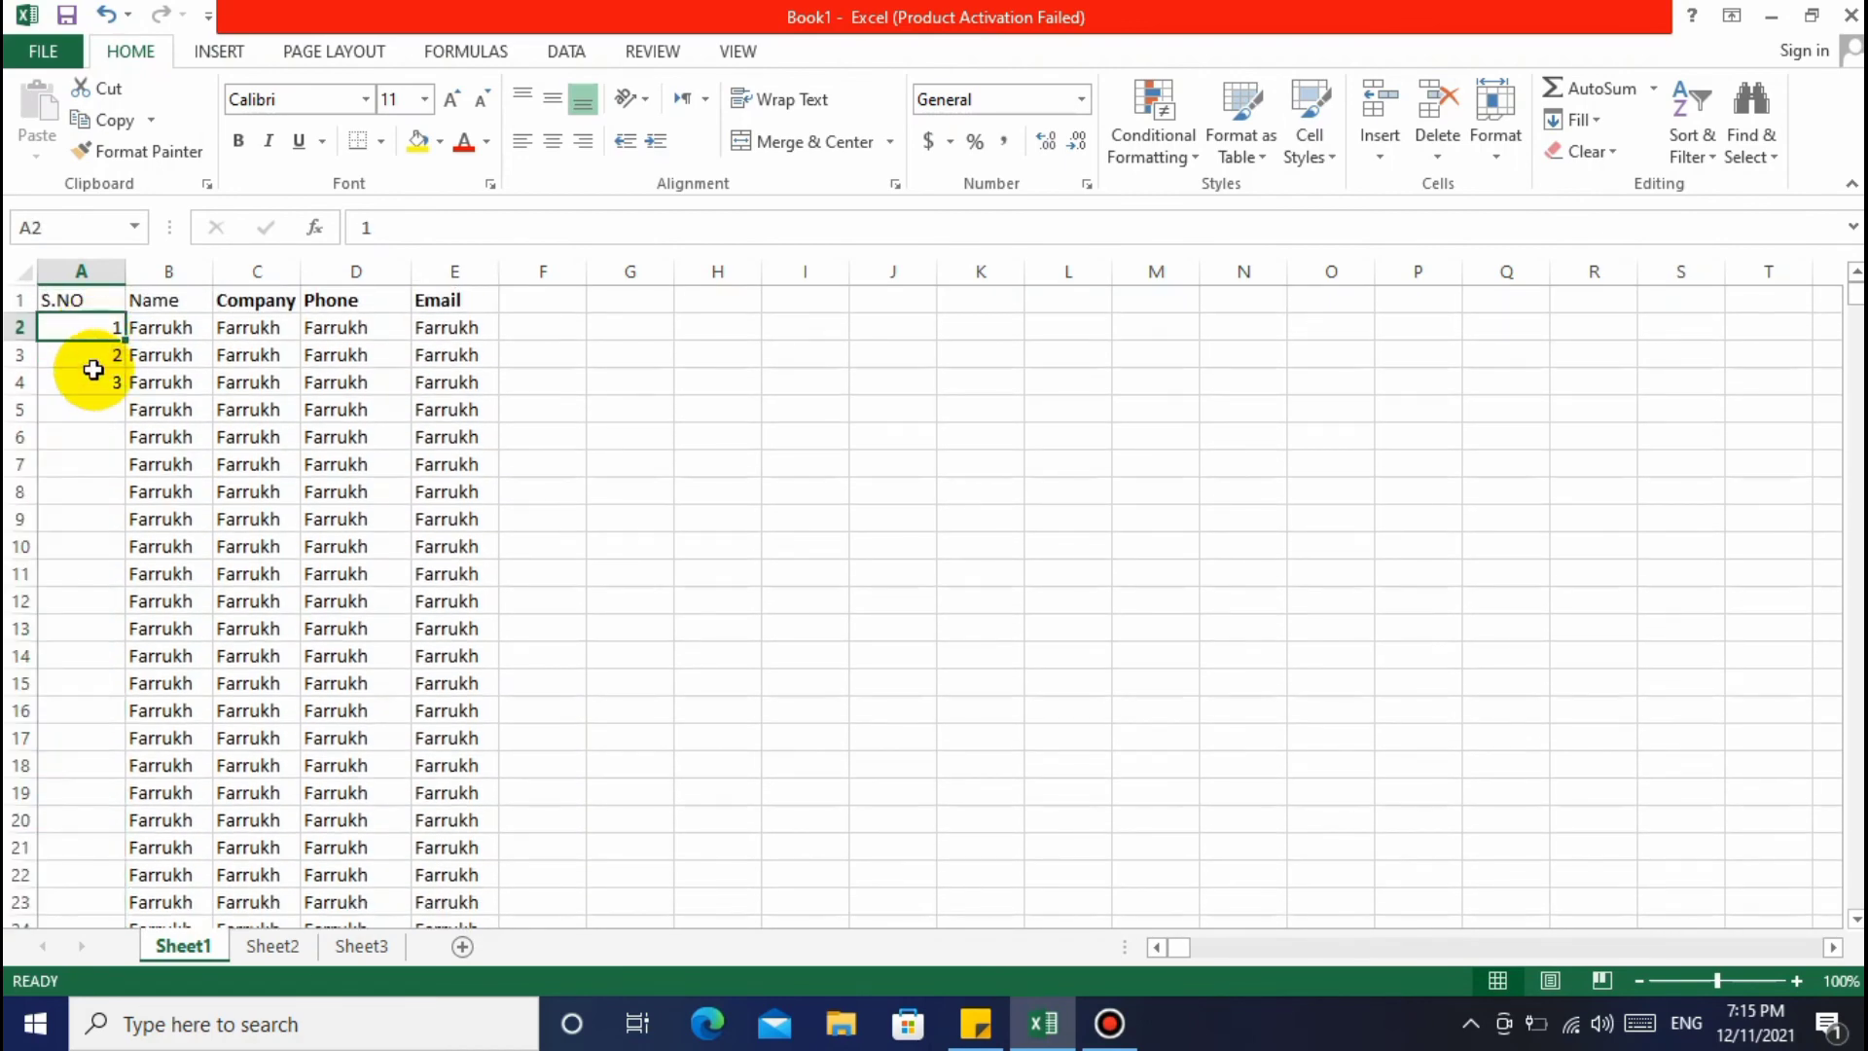
{"action": "left_click_drag", "start_coordinate": [84, 472], "coordinate": [85, 520]}
{"action": "left_click_drag", "start_coordinate": [89, 656], "coordinate": [96, 686]}
{"action": "left_click", "coordinate": [96, 543]}
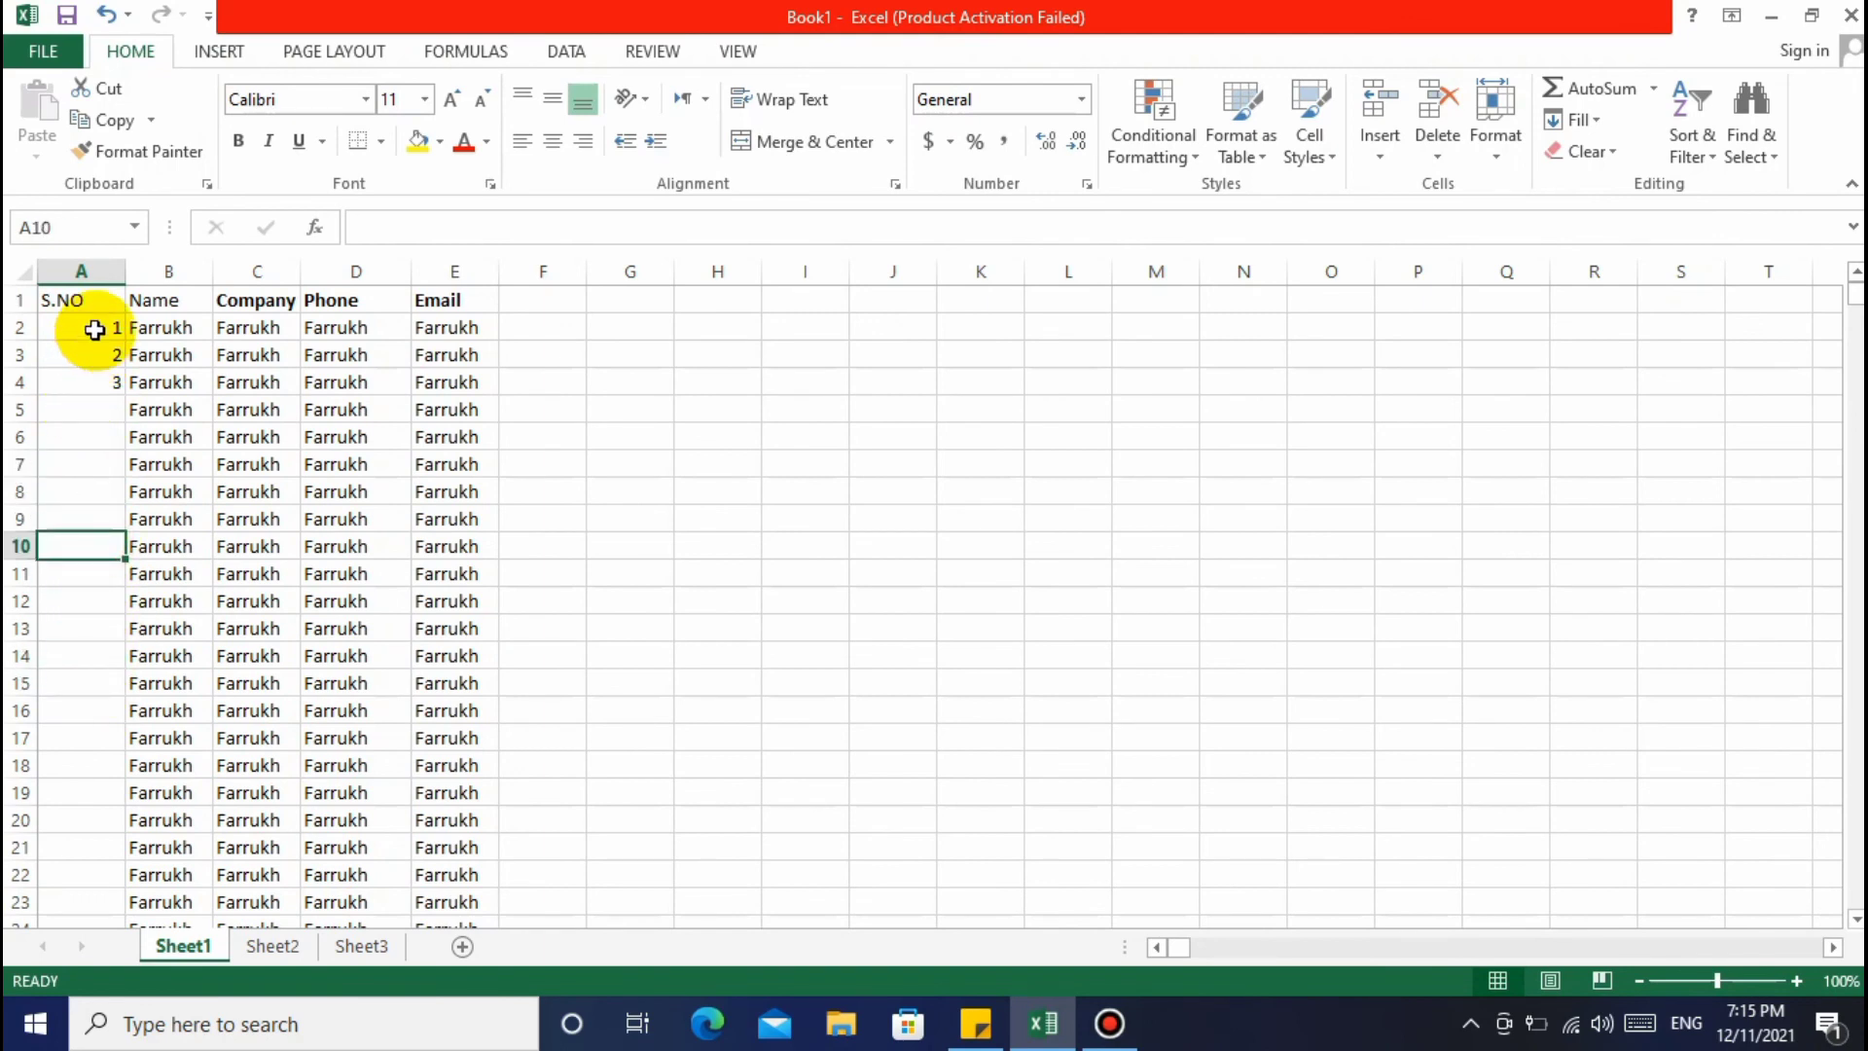
Fill the series from A2:A4 down to A25 so the serial numbers run to 24, and deselect the range
{"action": "left_click_drag", "start_coordinate": [88, 333], "coordinate": [99, 389]}
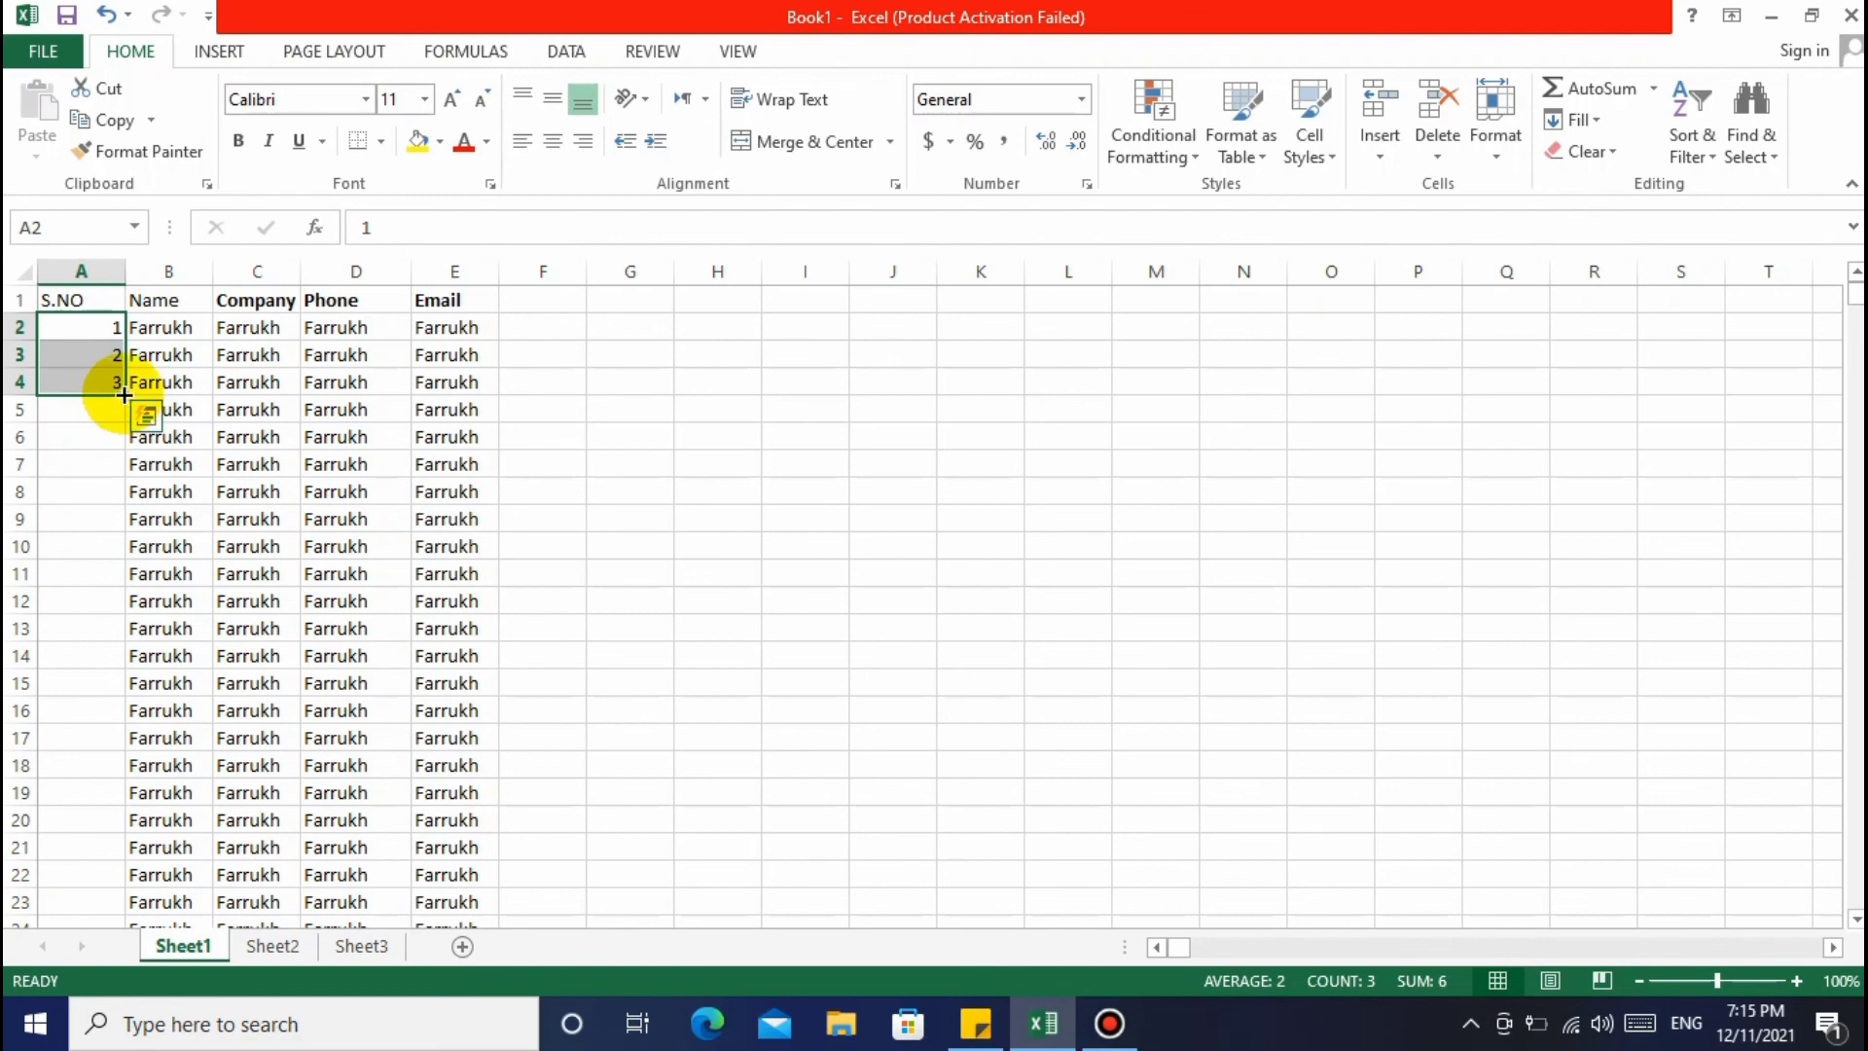
{"action": "left_click_drag", "start_coordinate": [123, 394], "coordinate": [113, 879]}
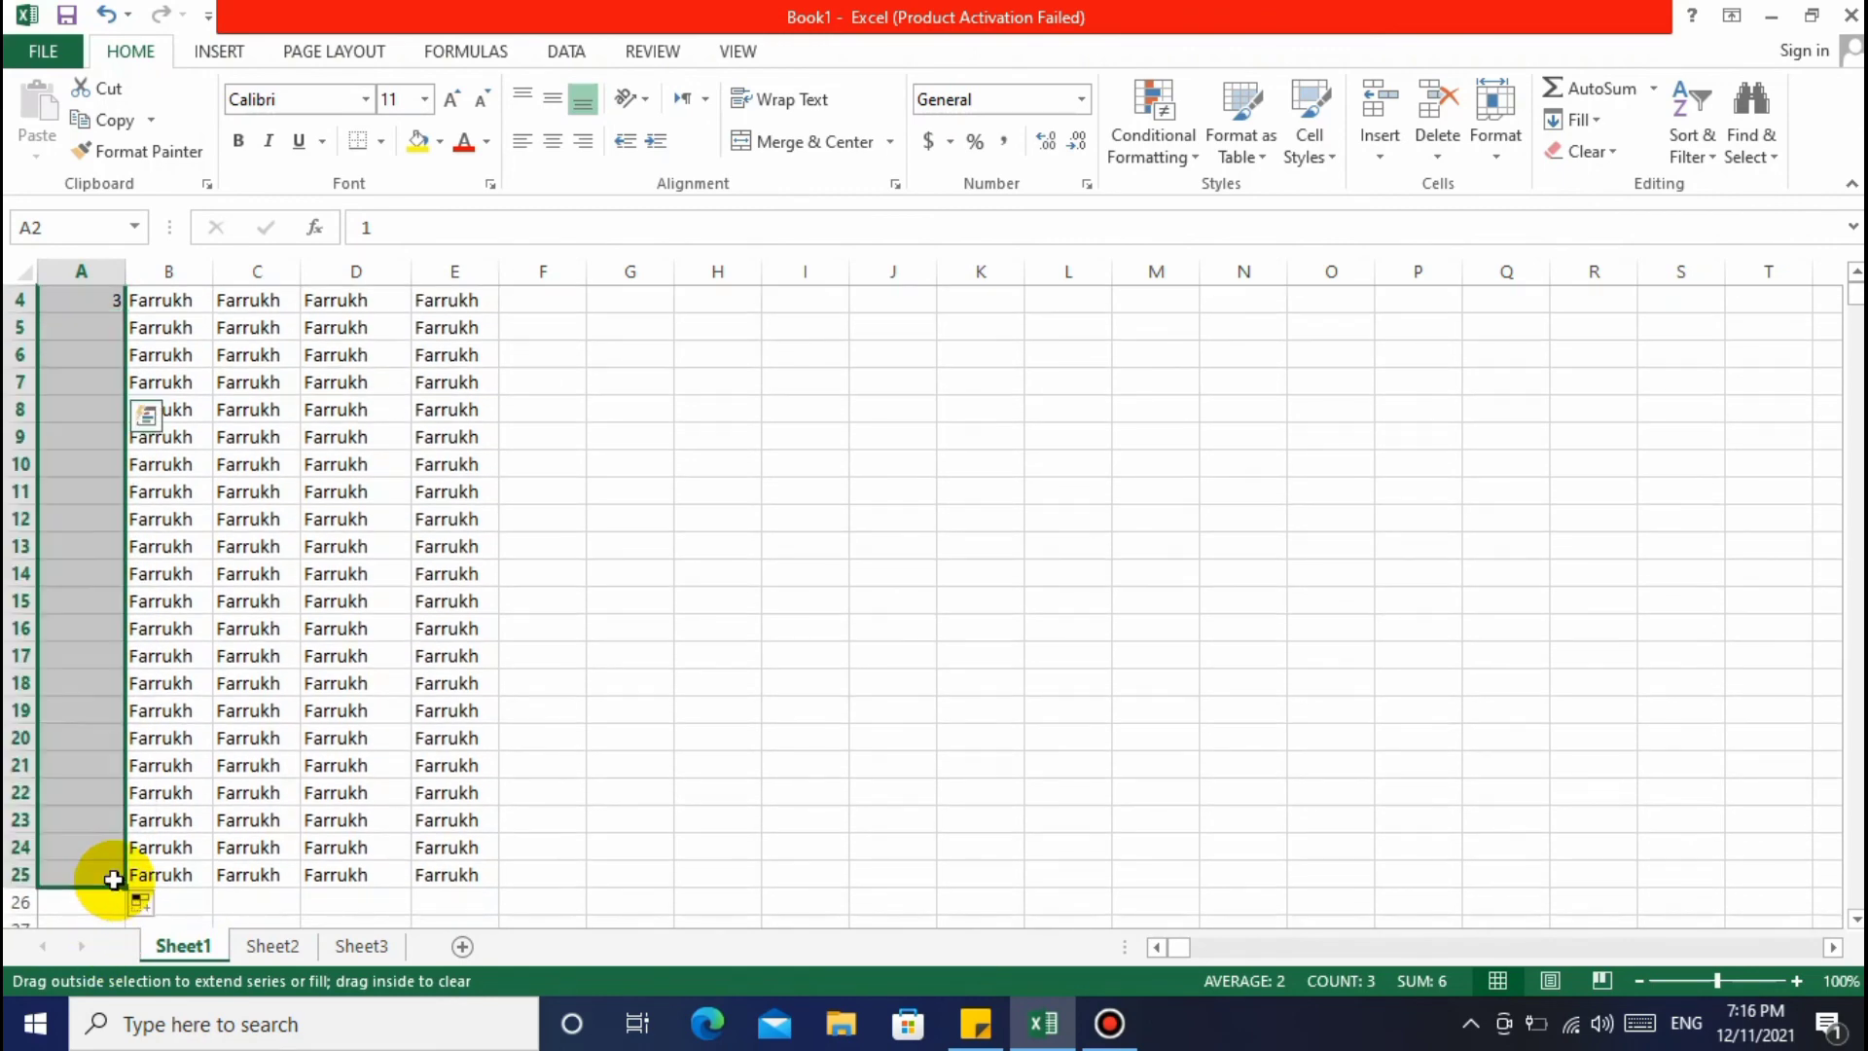
{"action": "left_click", "coordinate": [737, 684]}
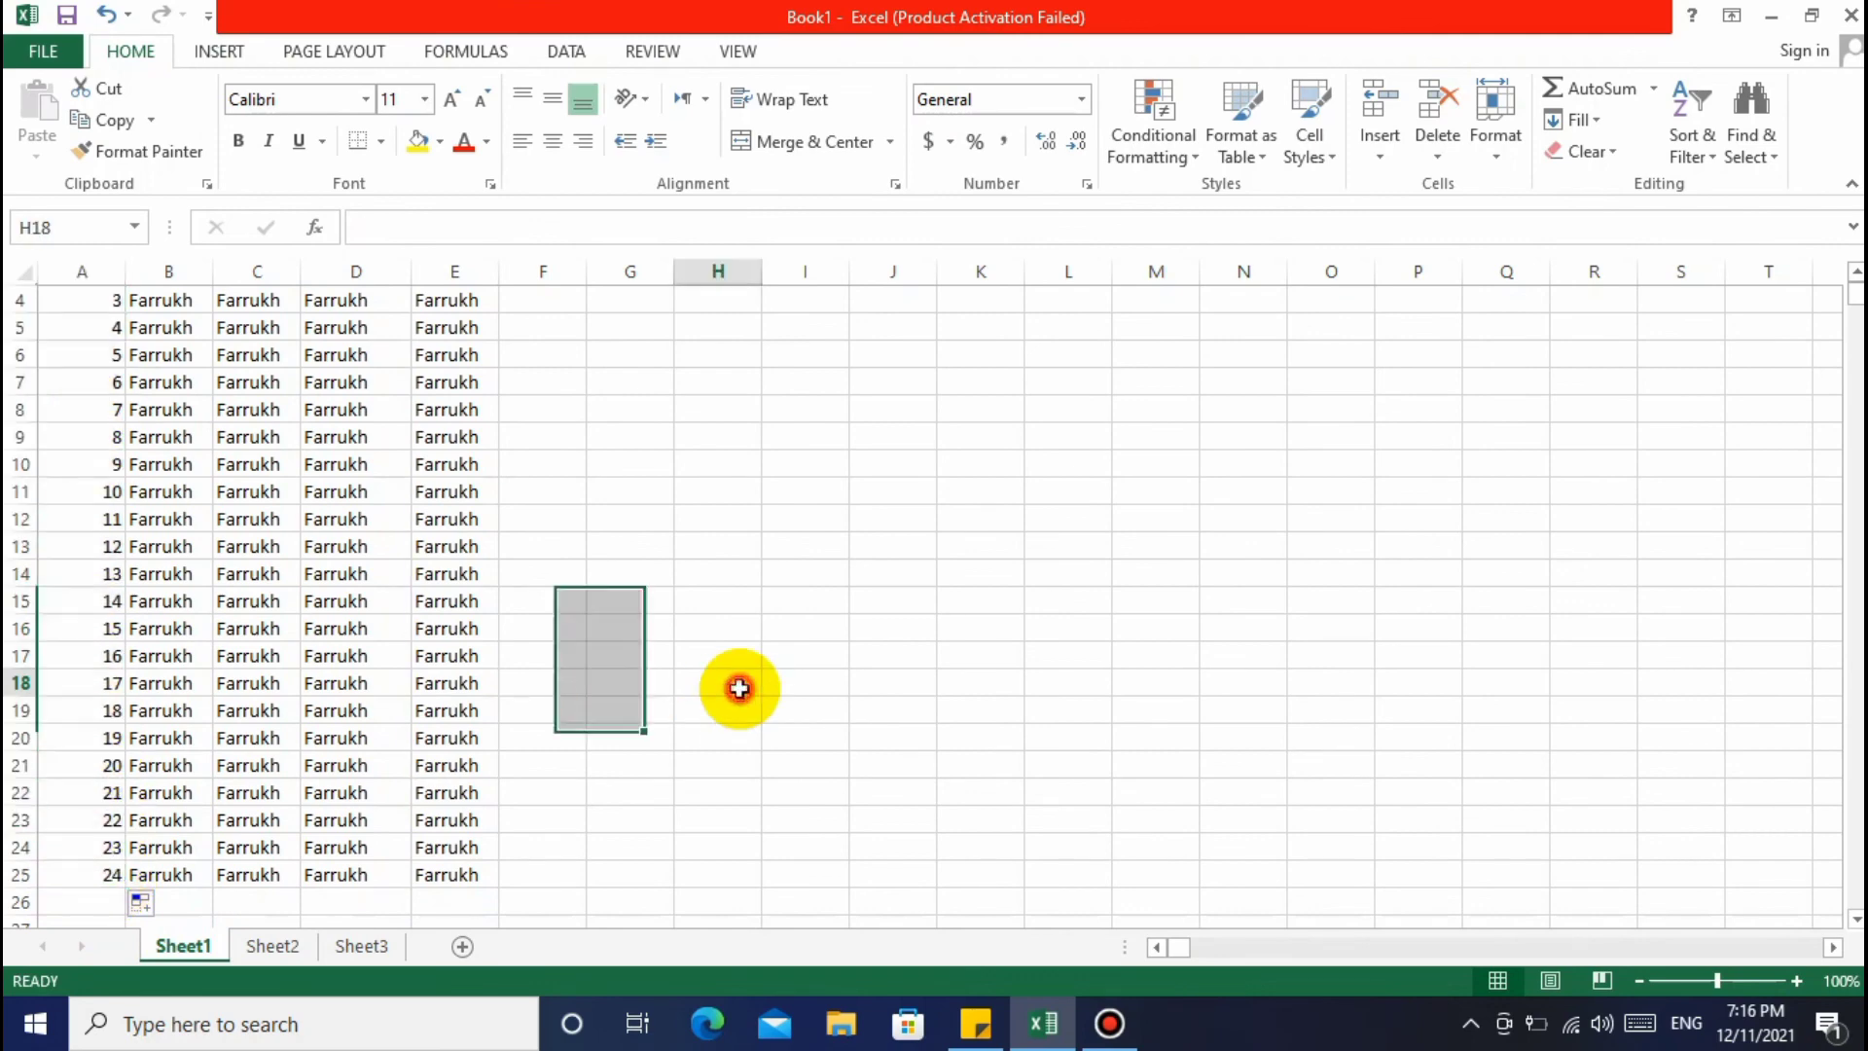
{"action": "scroll", "coordinate": [136, 545], "scroll_direction": "up", "scroll_amount": 1}
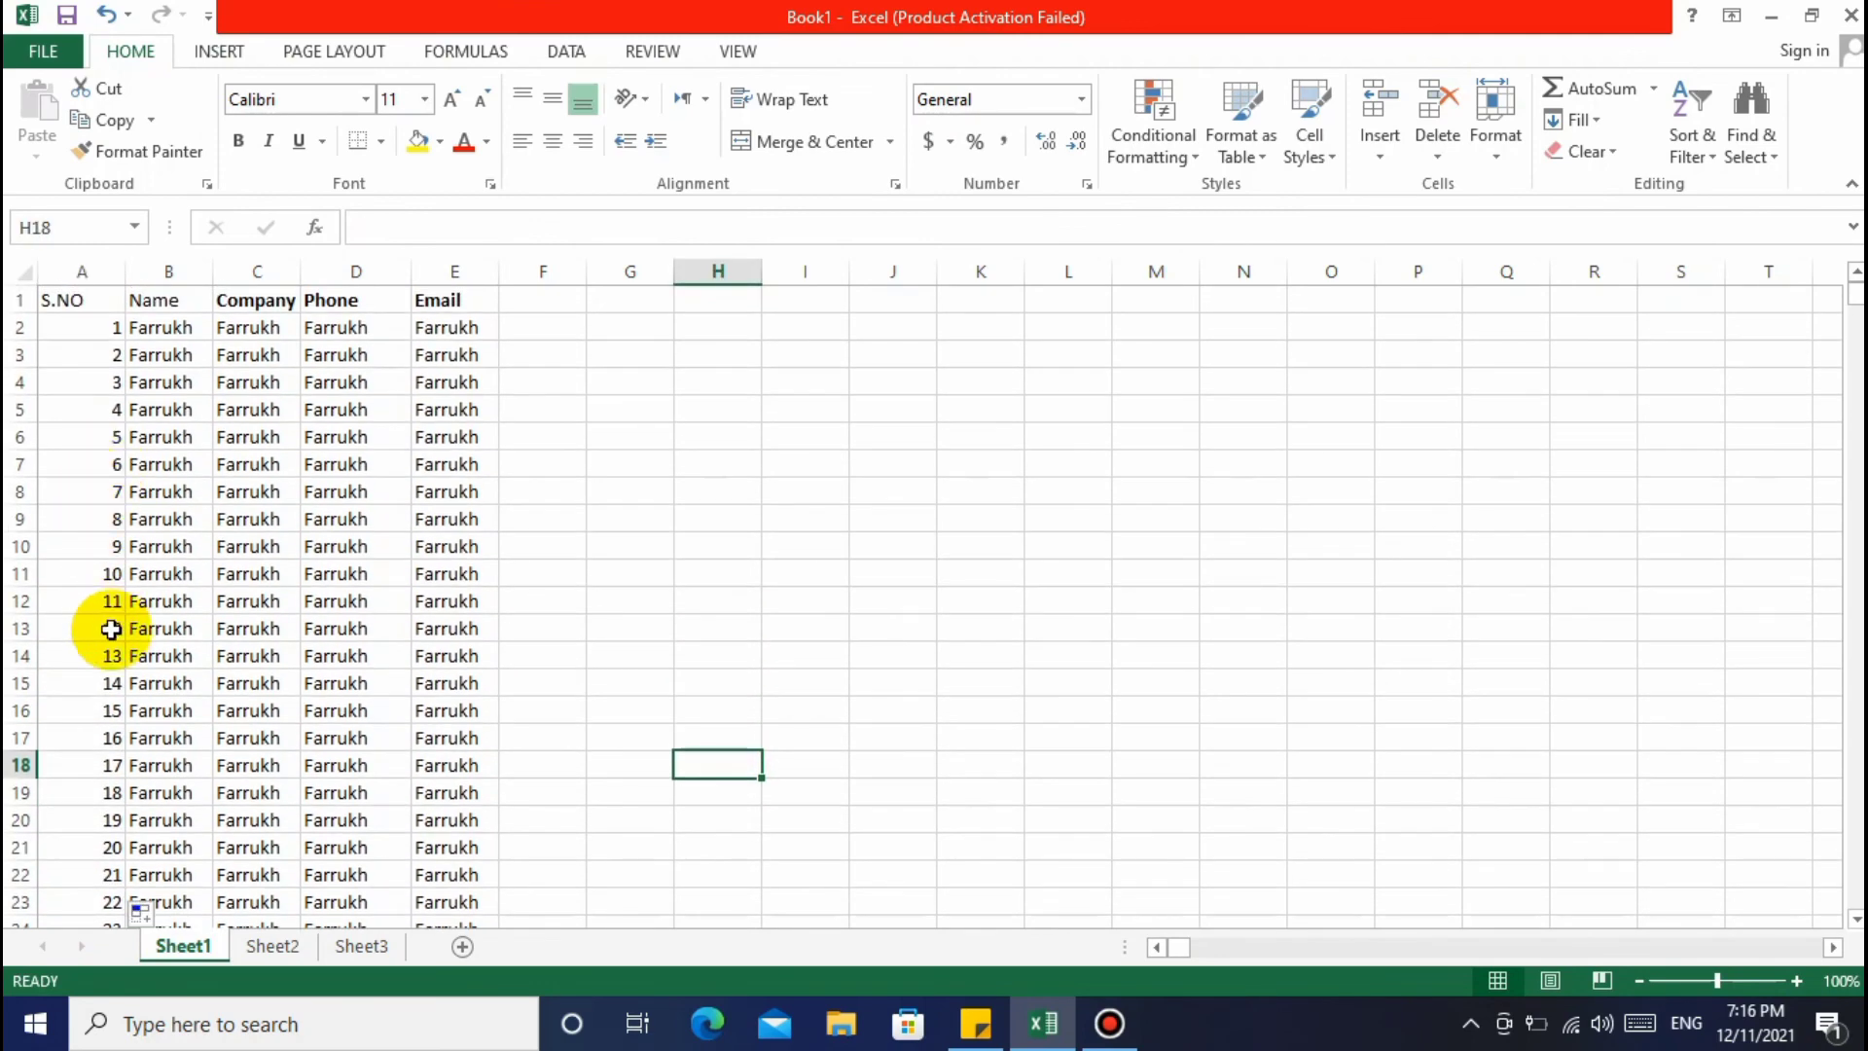
{"action": "scroll", "coordinate": [230, 596], "scroll_direction": "down", "scroll_amount": 2}
{"action": "scroll", "coordinate": [496, 522], "scroll_direction": "up", "scroll_amount": 2}
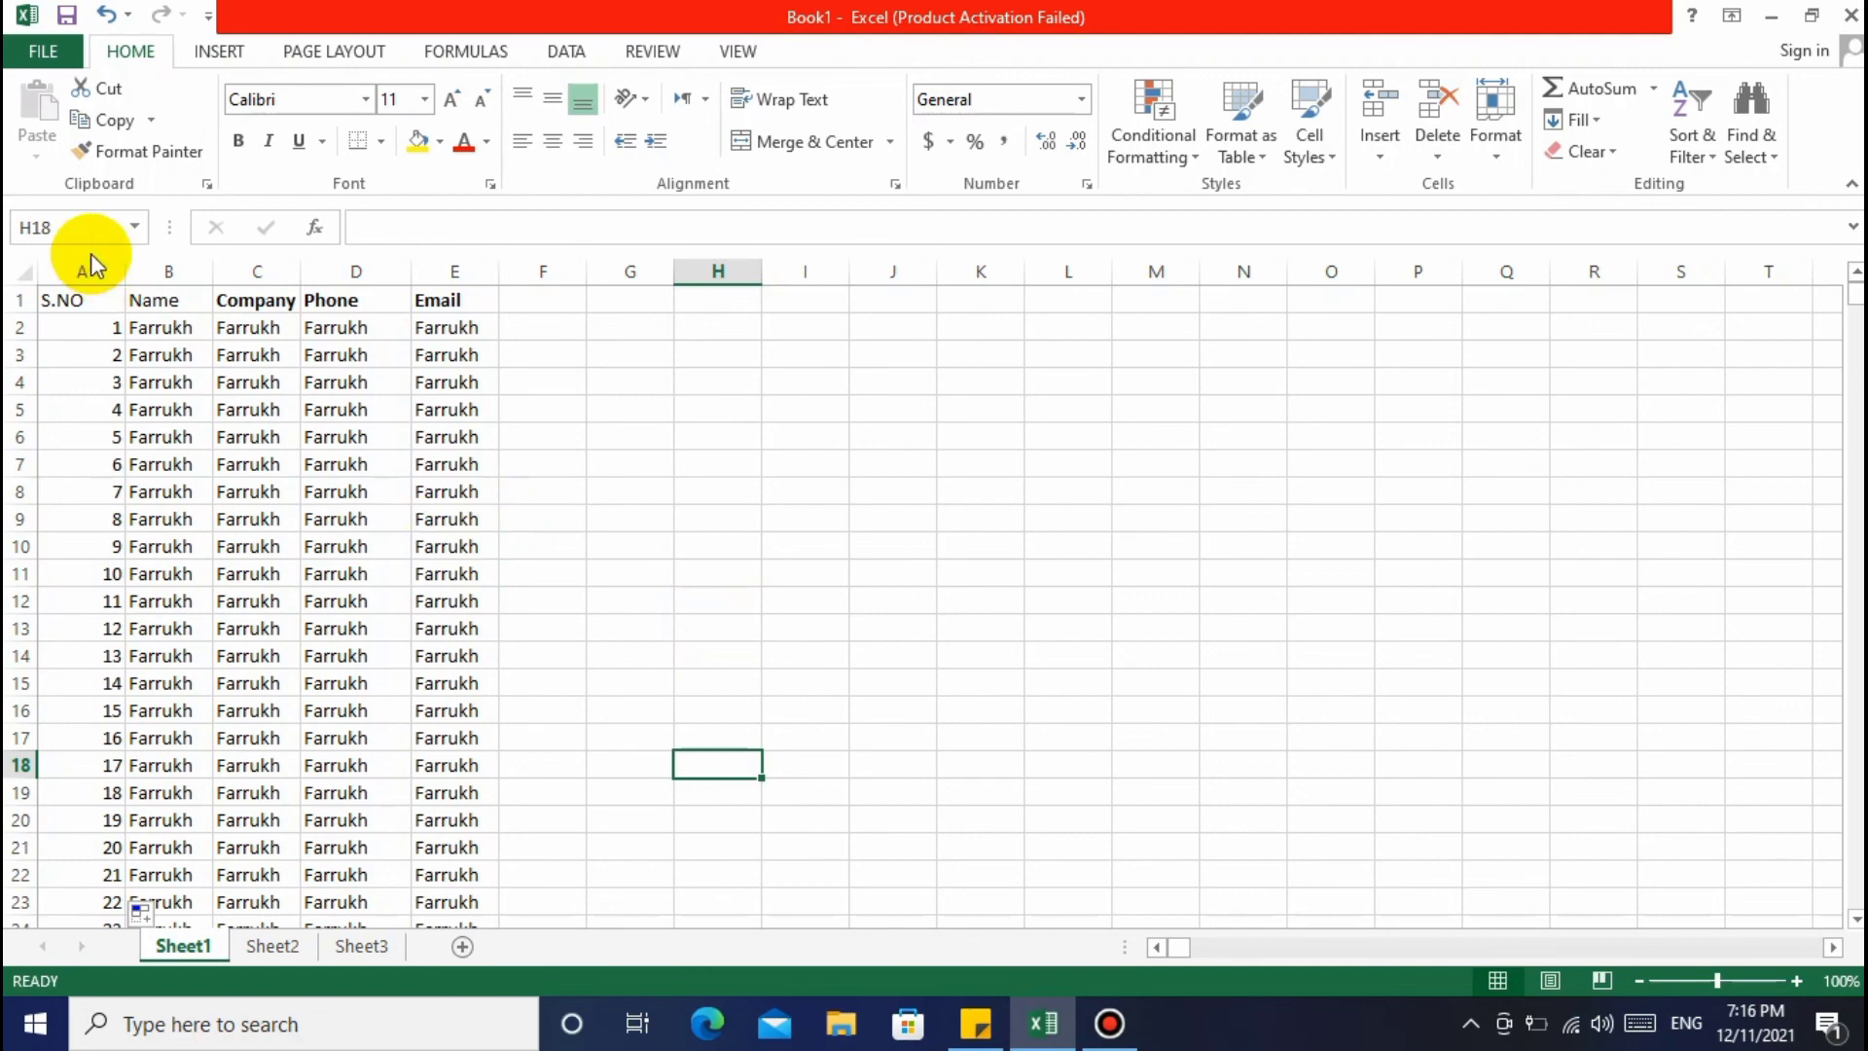
{"action": "left_click_drag", "start_coordinate": [84, 270], "coordinate": [495, 274]}
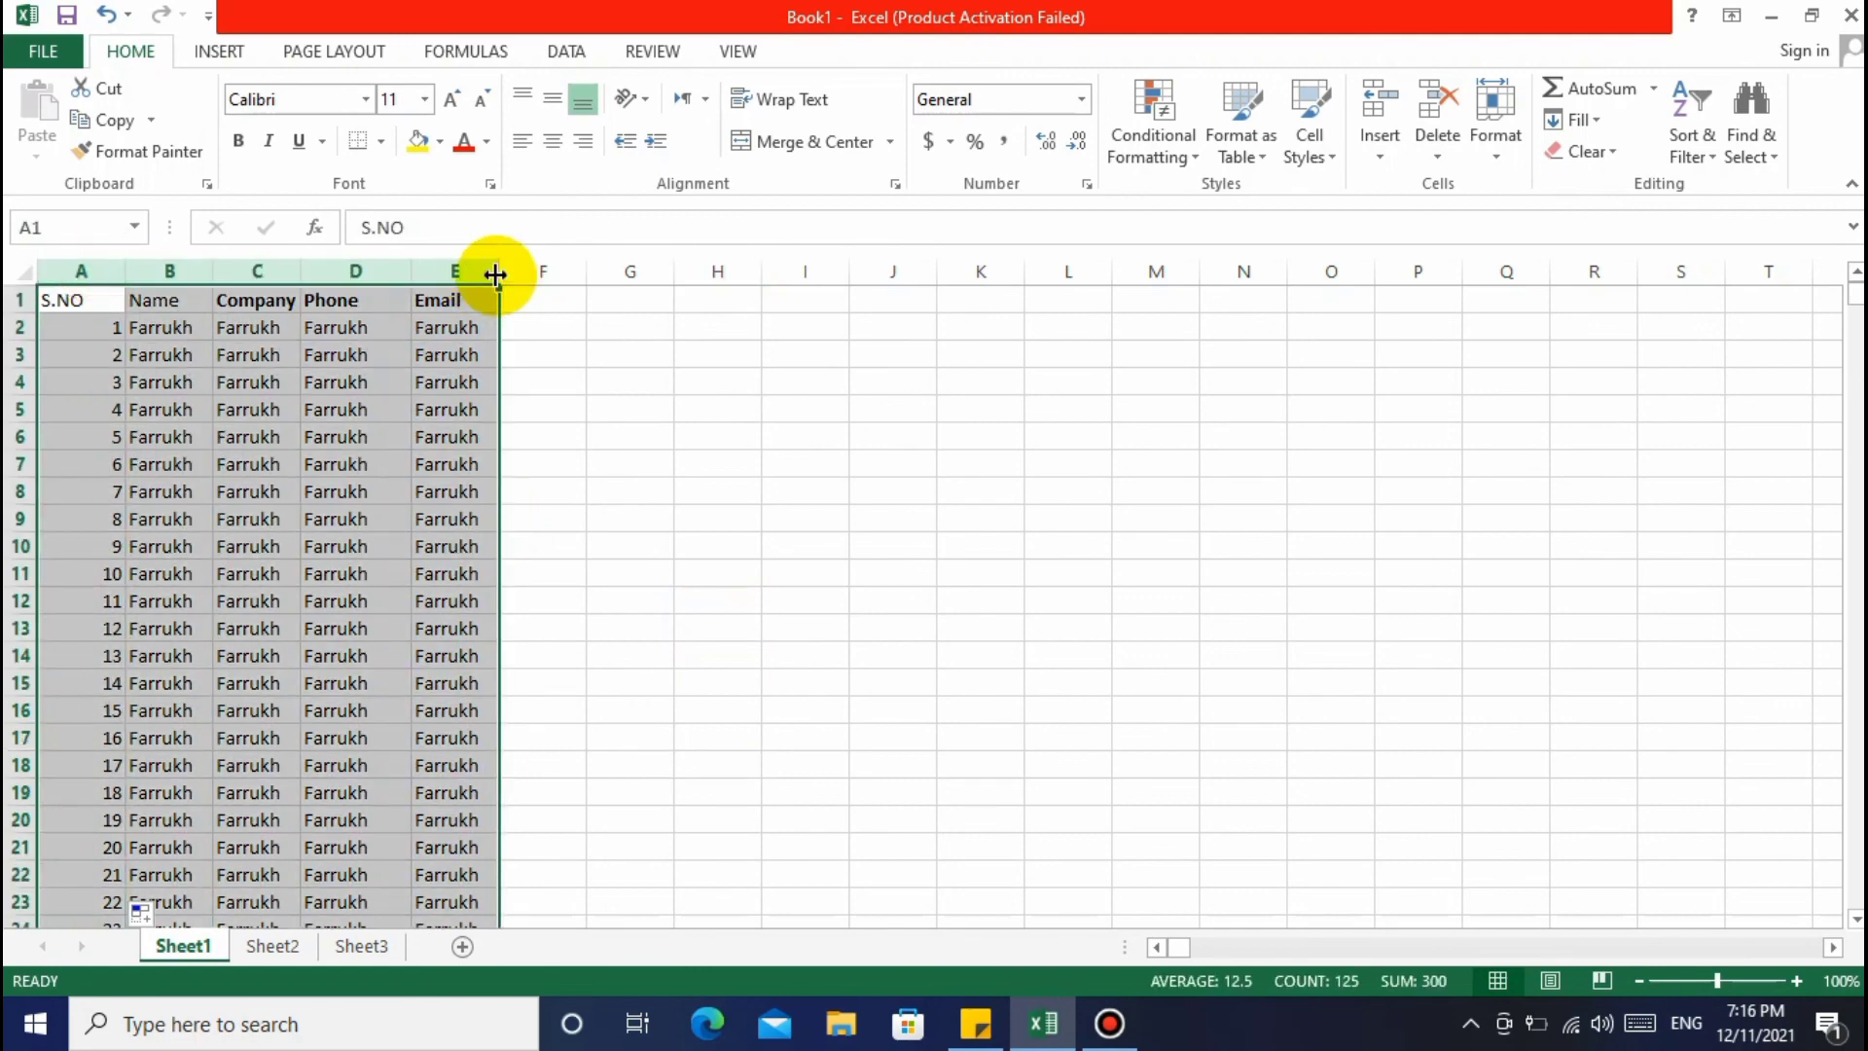
{"action": "left_click", "coordinate": [1143, 483]}
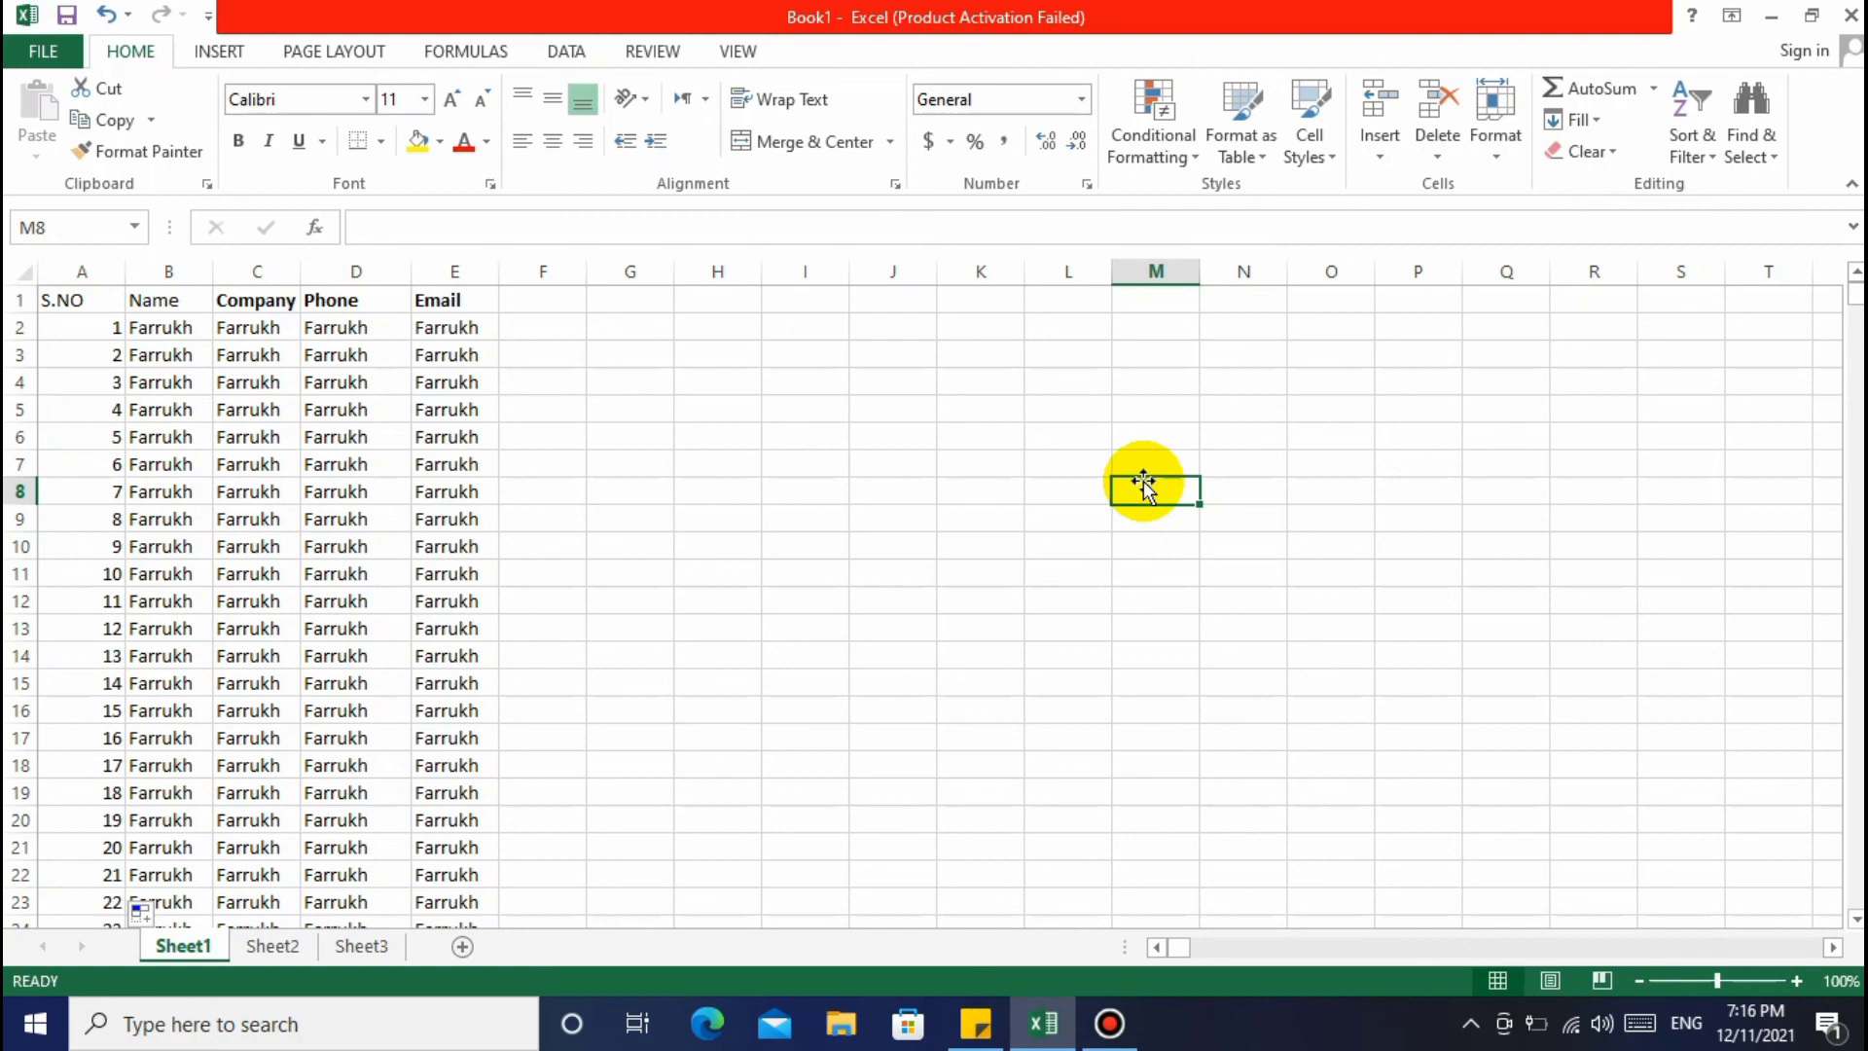
{"action": "left_click", "coordinate": [817, 460]}
{"action": "left_click", "coordinate": [813, 598]}
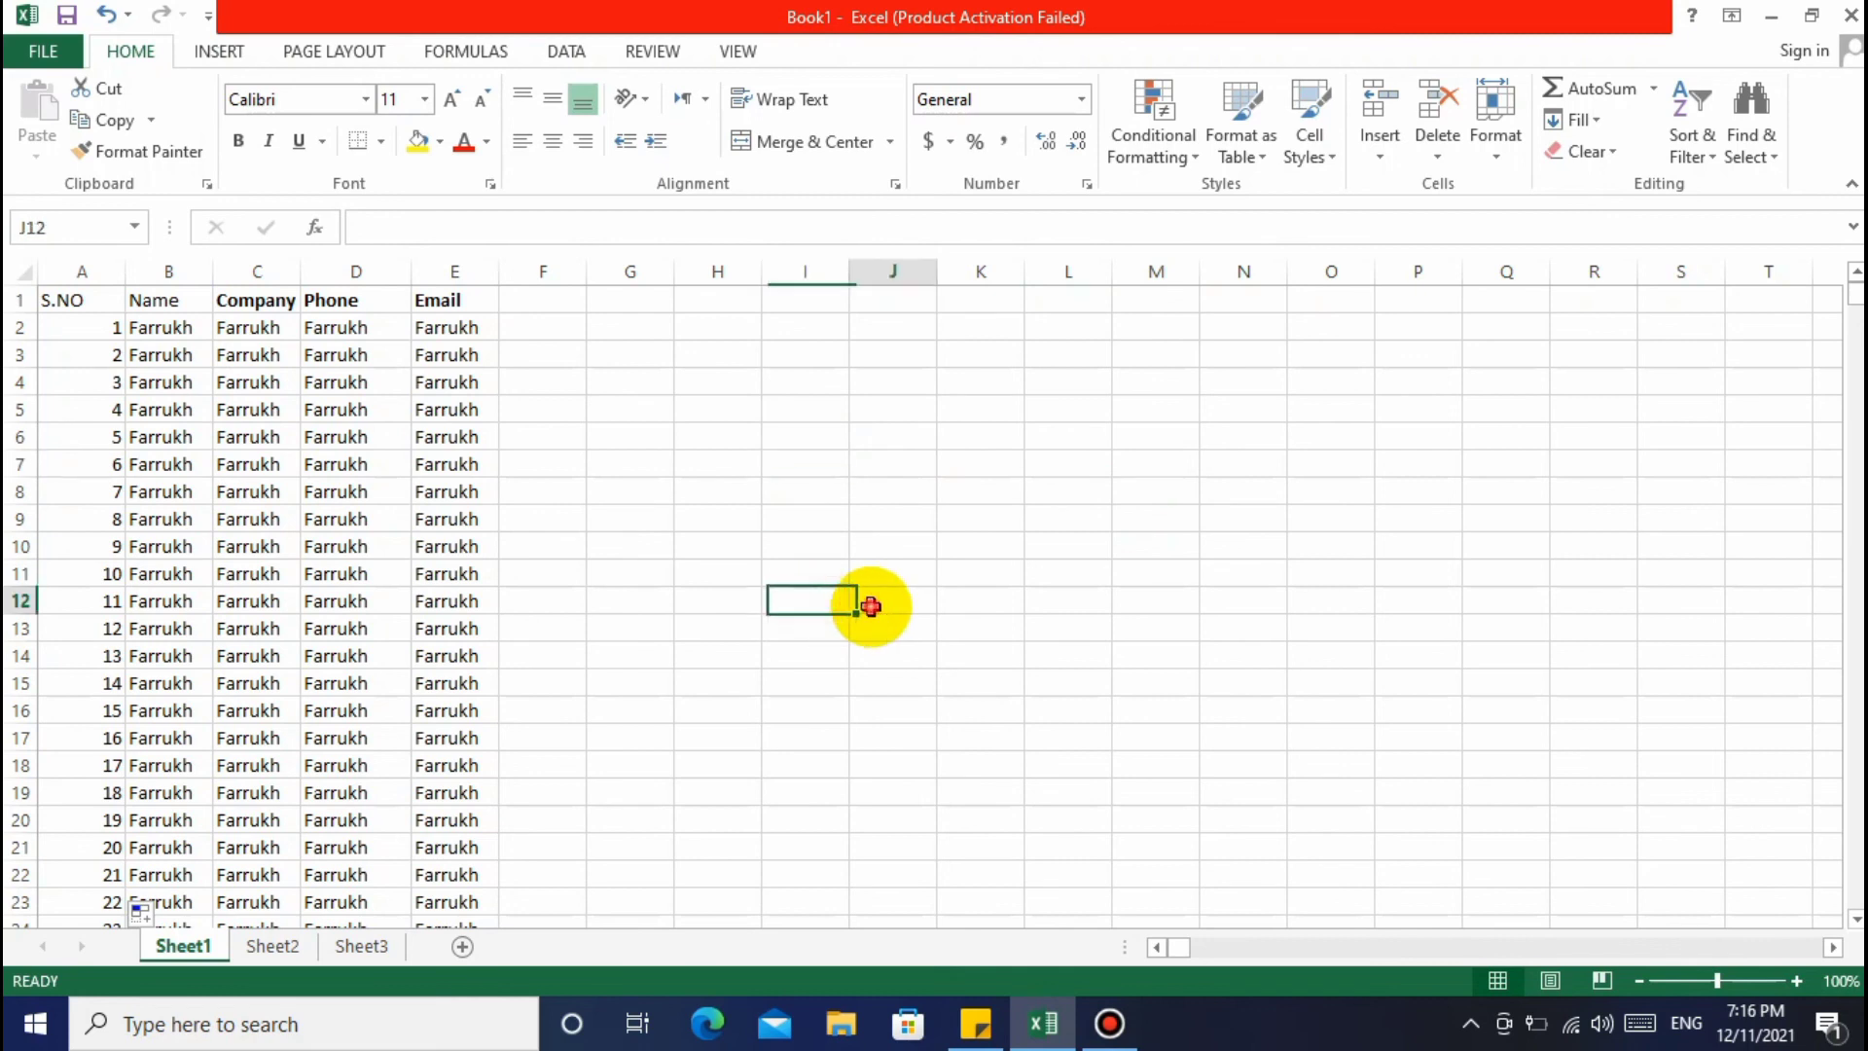
{"action": "left_click", "coordinate": [873, 684]}
{"action": "left_click", "coordinate": [832, 691]}
{"action": "left_click", "coordinate": [781, 755]}
{"action": "left_click_drag", "start_coordinate": [883, 701], "coordinate": [858, 374]}
{"action": "left_click_drag", "start_coordinate": [821, 376], "coordinate": [770, 621]}
{"action": "left_click", "coordinate": [817, 701]}
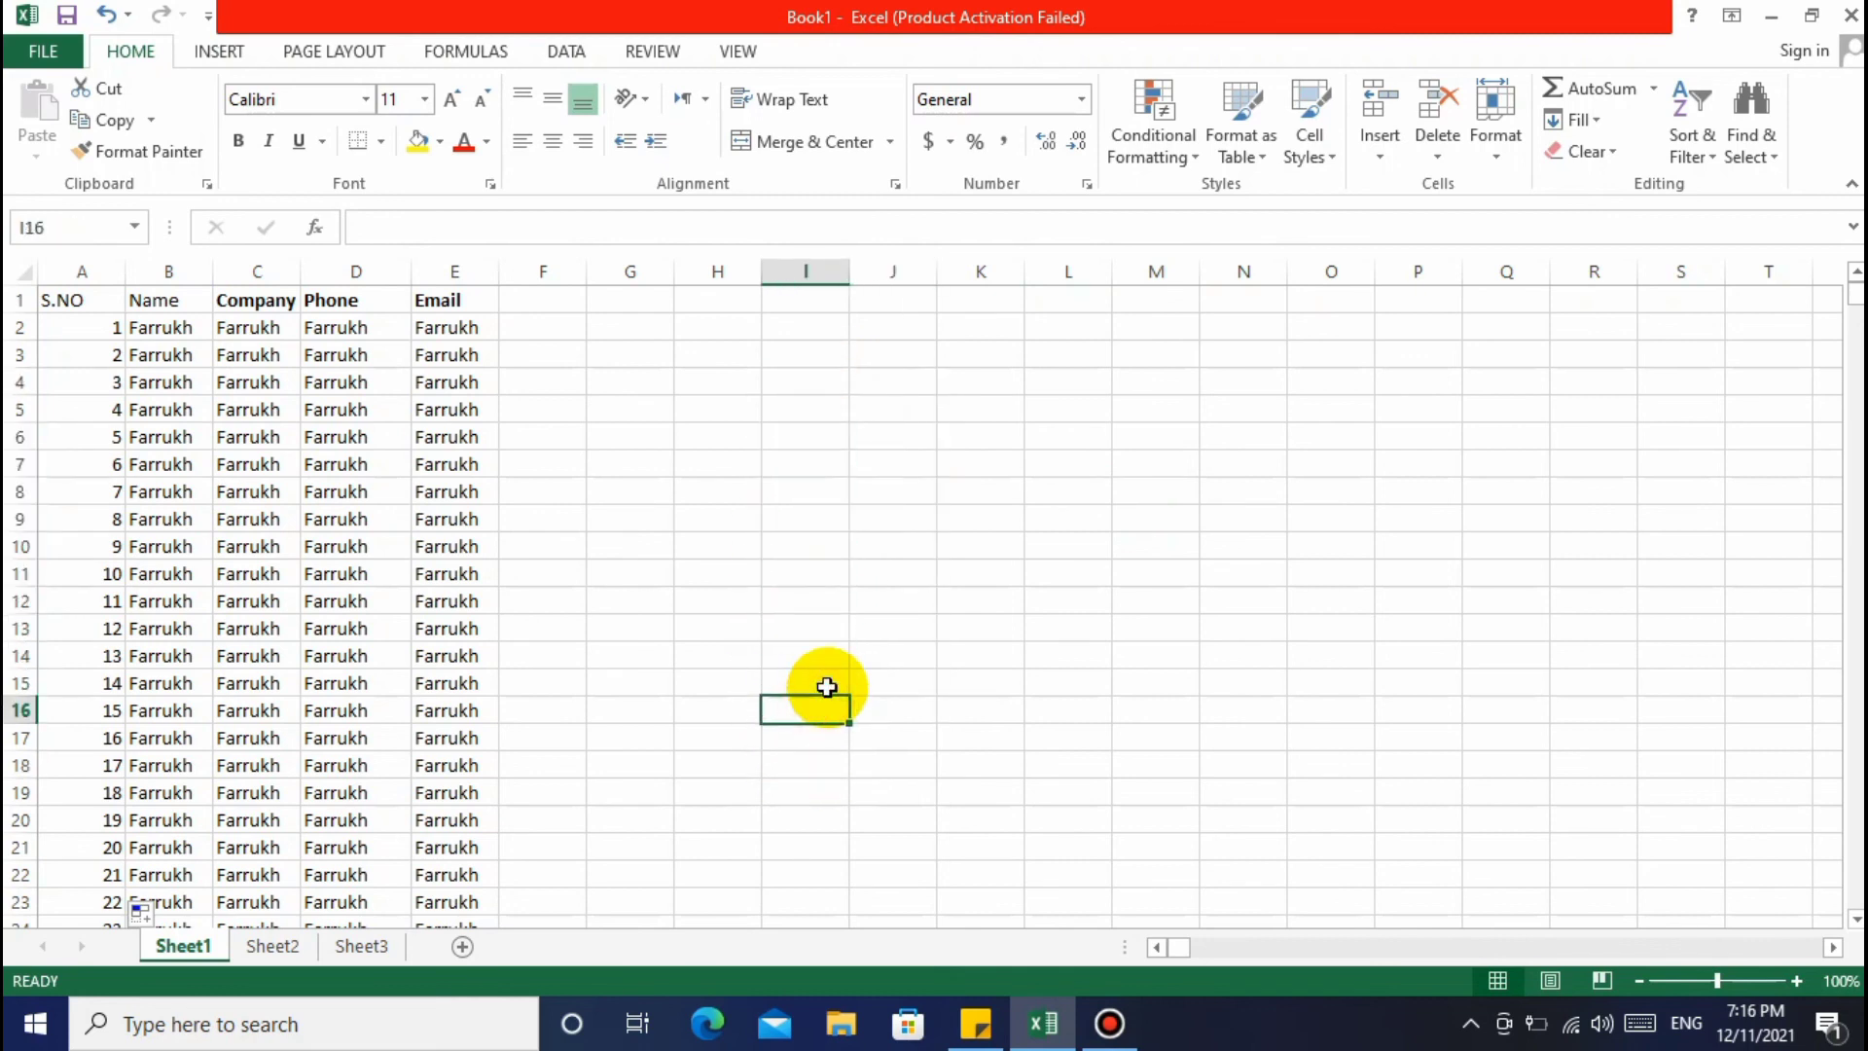